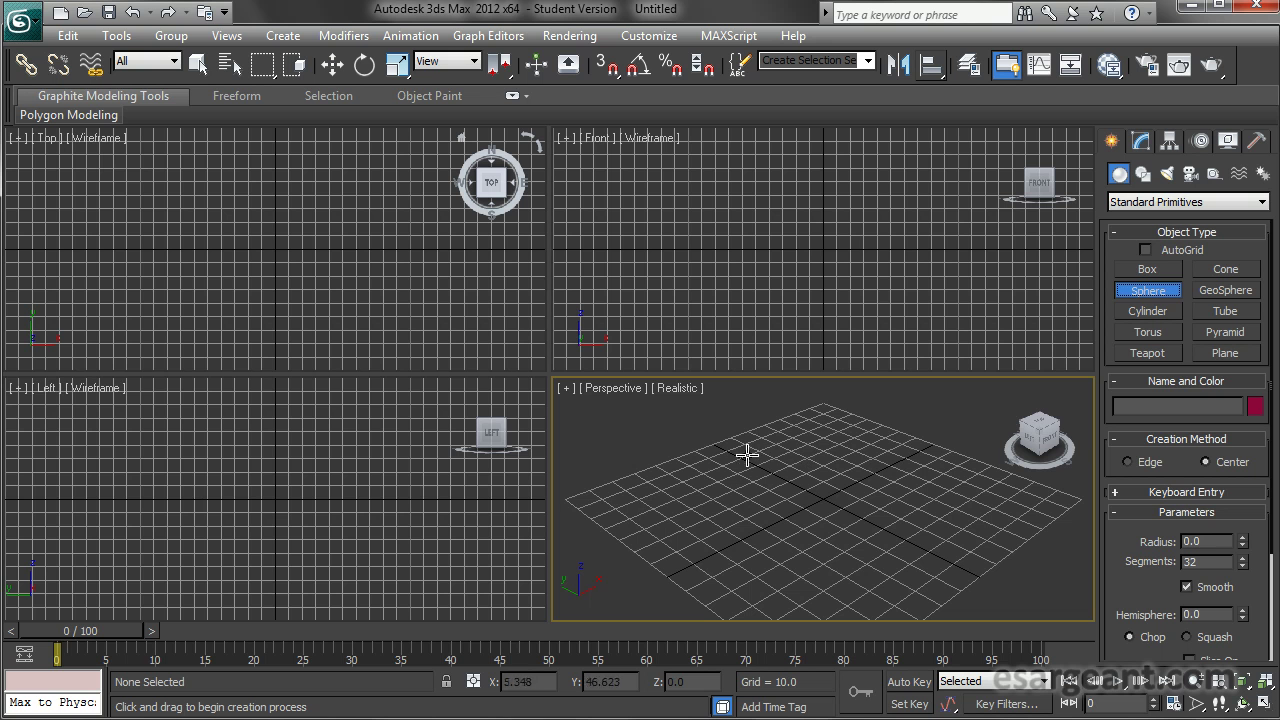
Step: Create a sphere with a radius of about 13 in the Perspective view and give it a dark yellow object color
left_click_drag(738, 456, 772, 457)
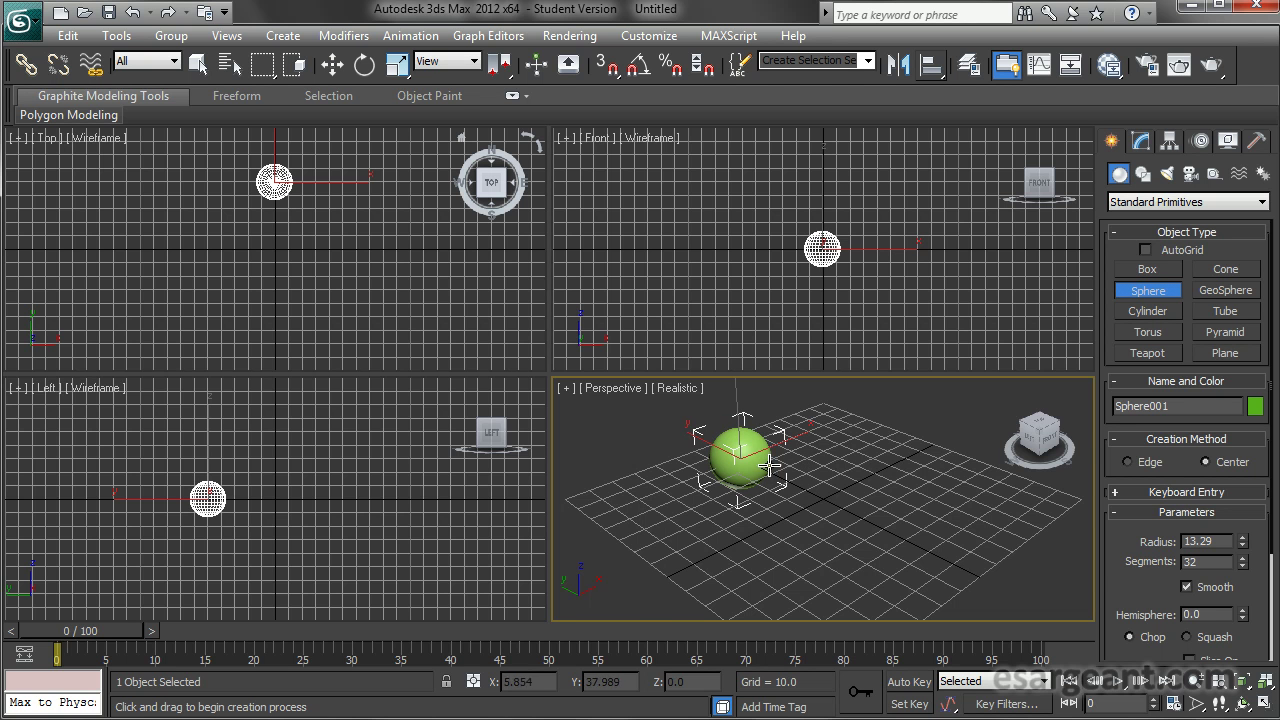
key("alt+w")
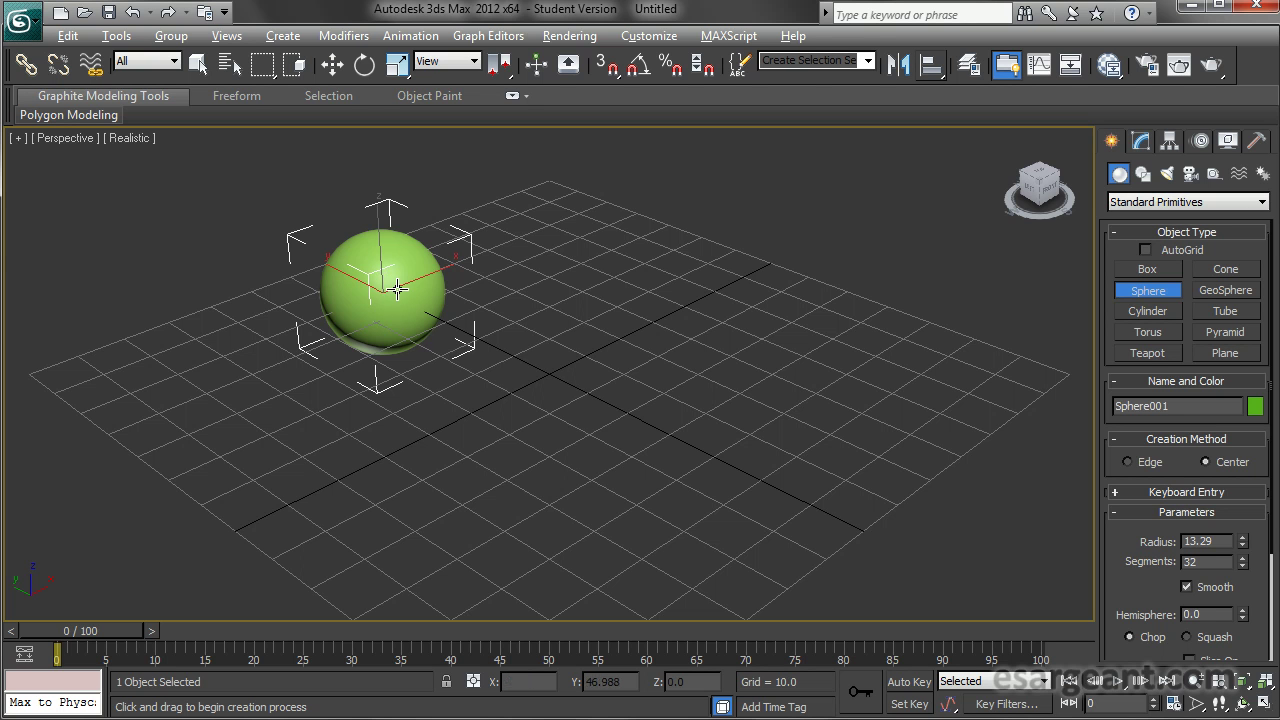
left_click(1255, 407)
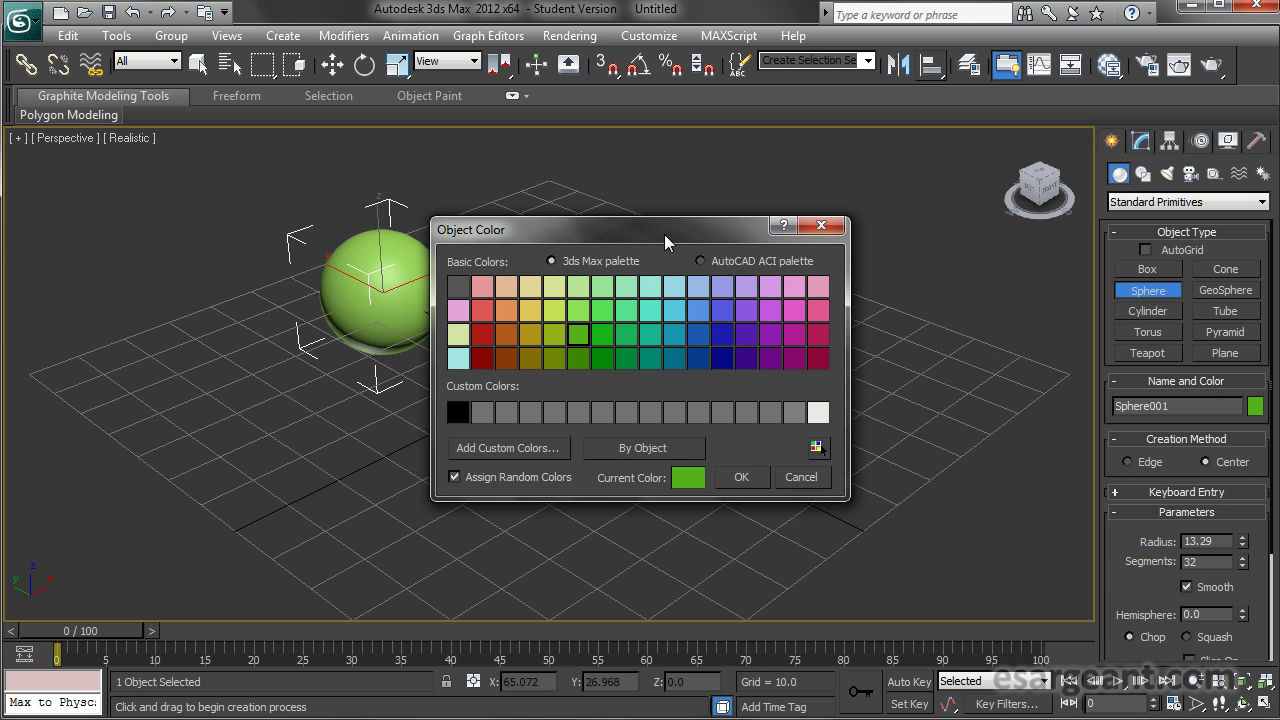
left_click(527, 330)
left_click(741, 477)
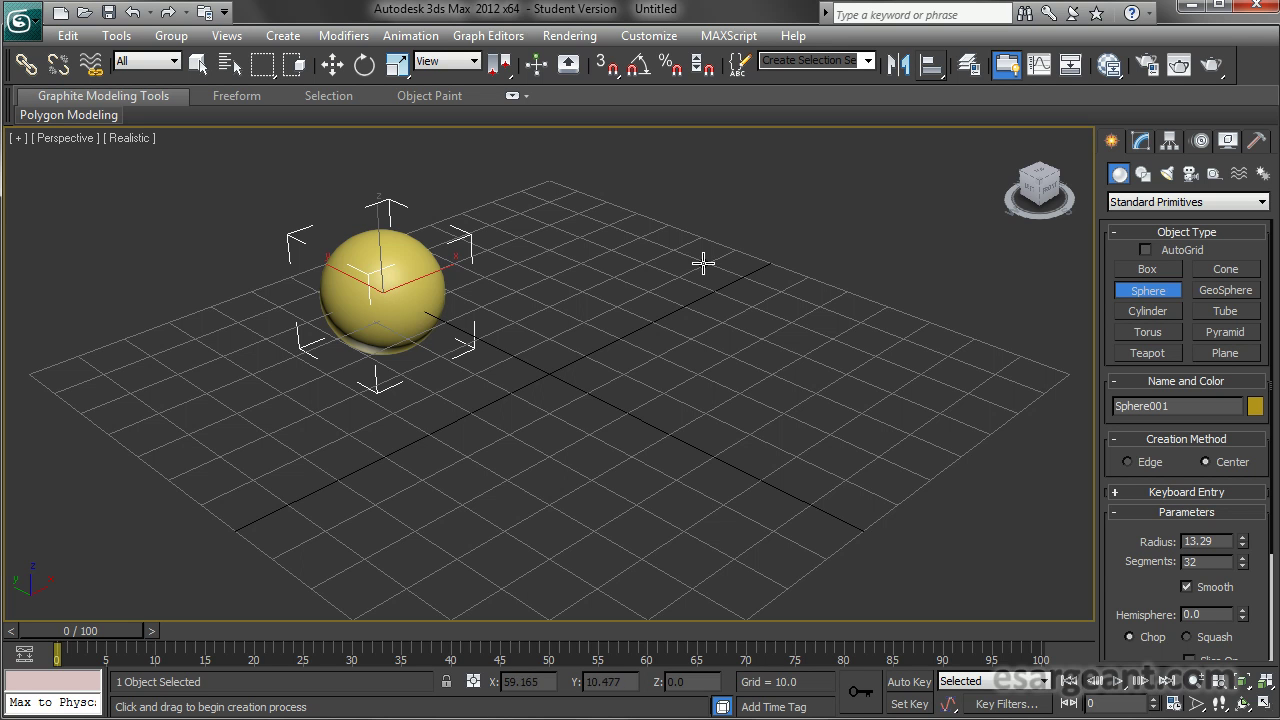
Step: Open the material editor and change it to the Compact Material Editor mode
left_click(1110, 66)
left_click_drag(866, 55, 869, 57)
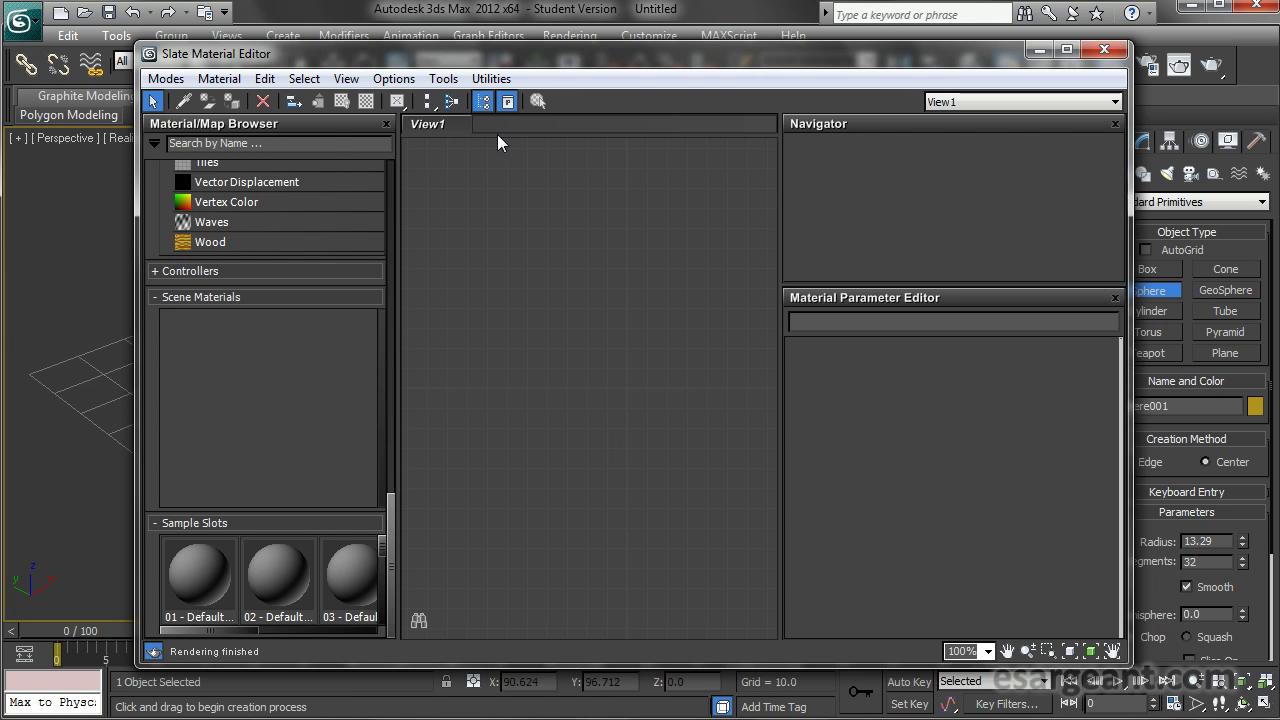
left_click(165, 79)
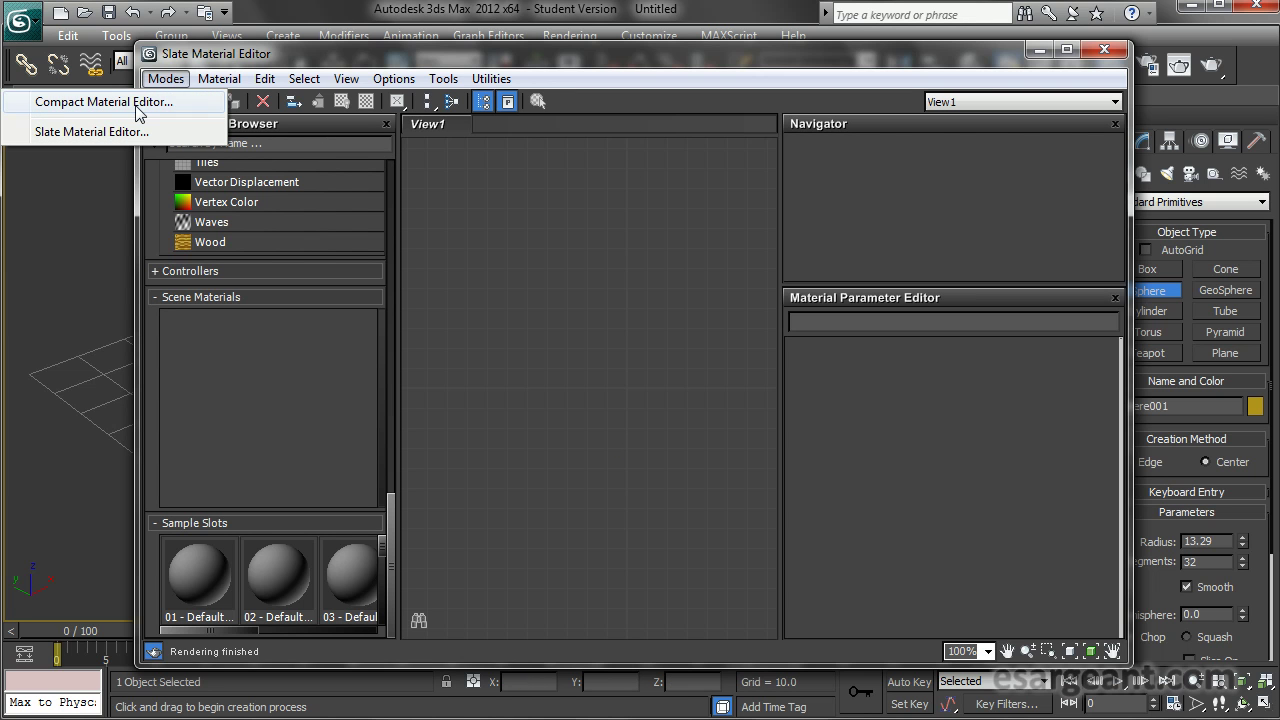
left_click(138, 106)
left_click_drag(672, 2, 521, 92)
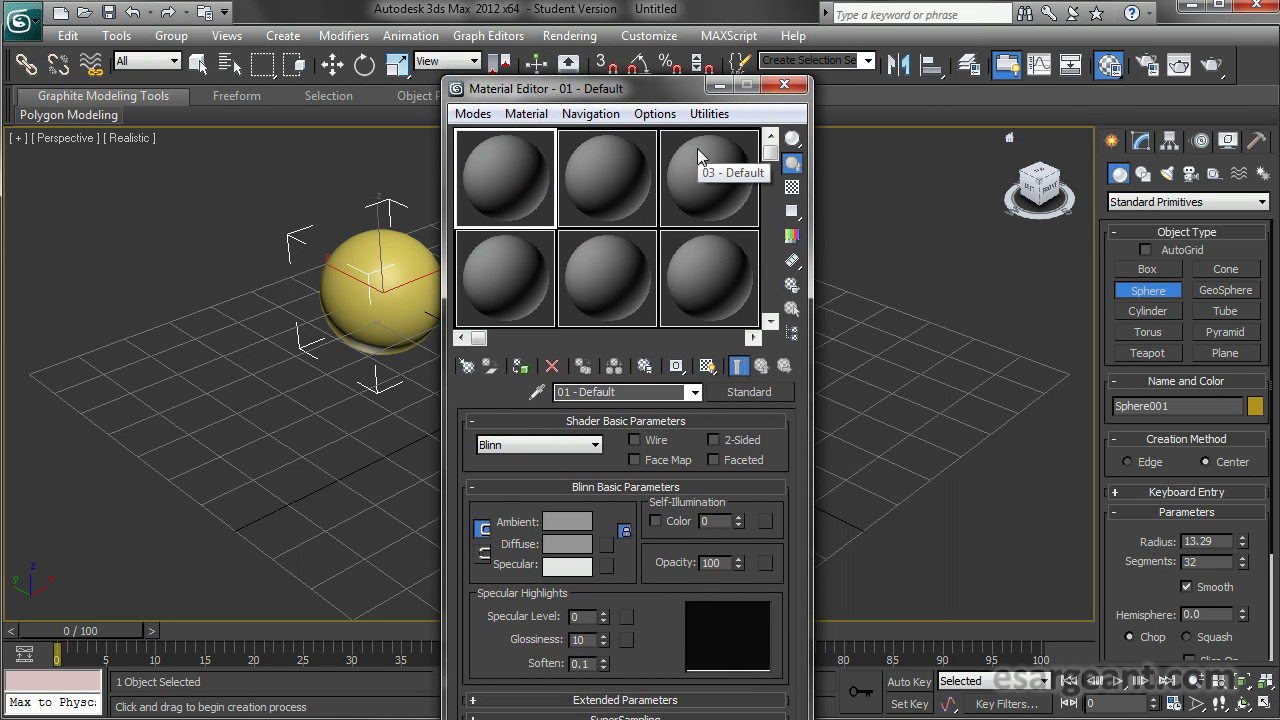
left_click_drag(651, 98, 641, 24)
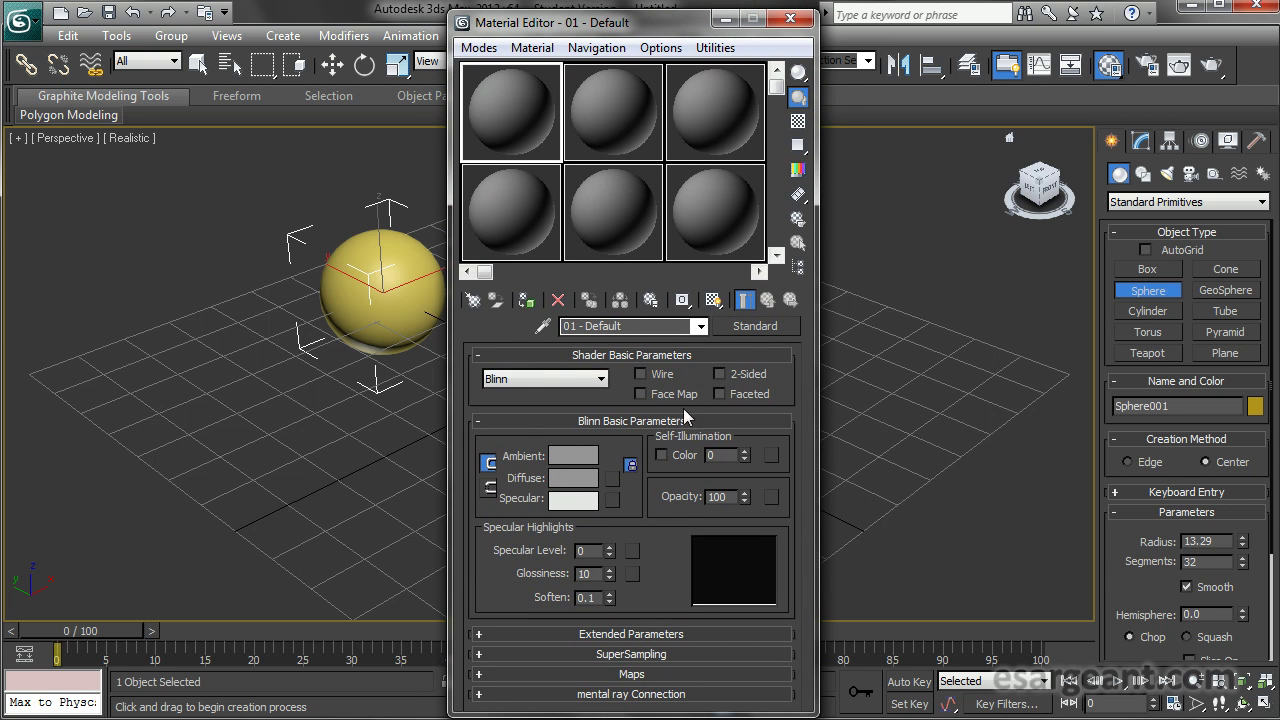
Step: Switch the material editor back to the Slate Material Editor mode
left_click(478, 48)
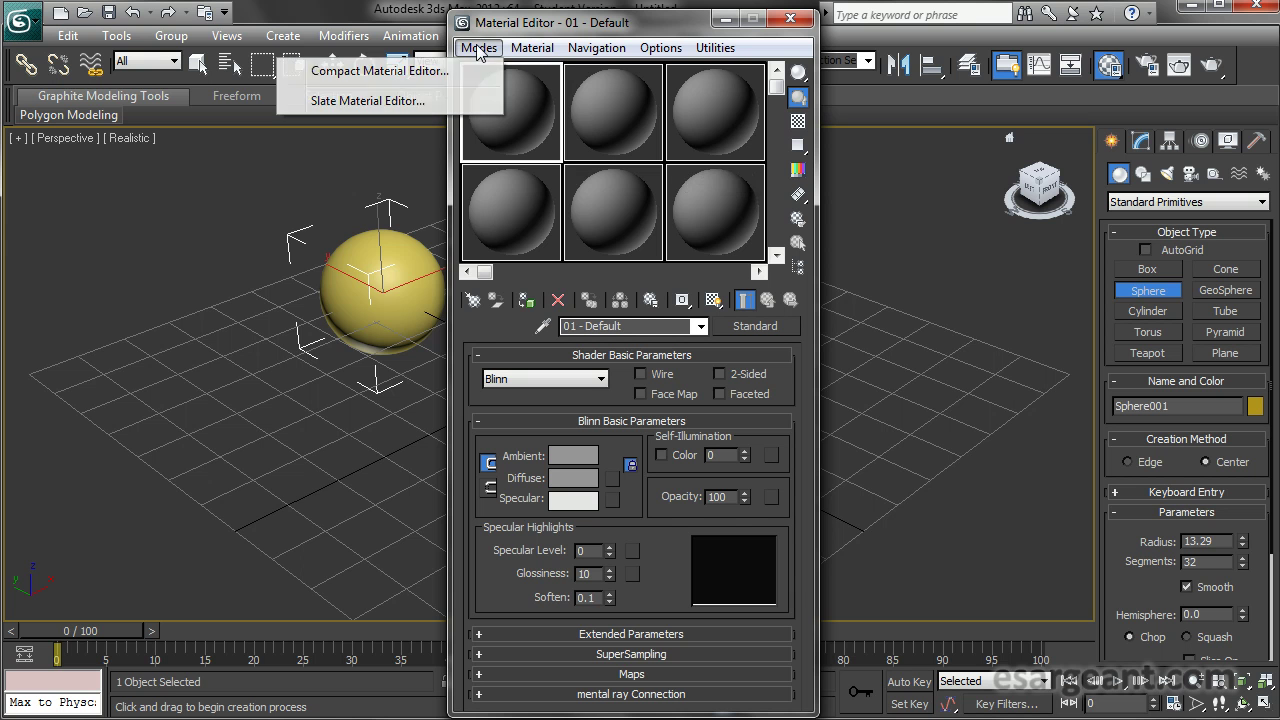
left_click(370, 101)
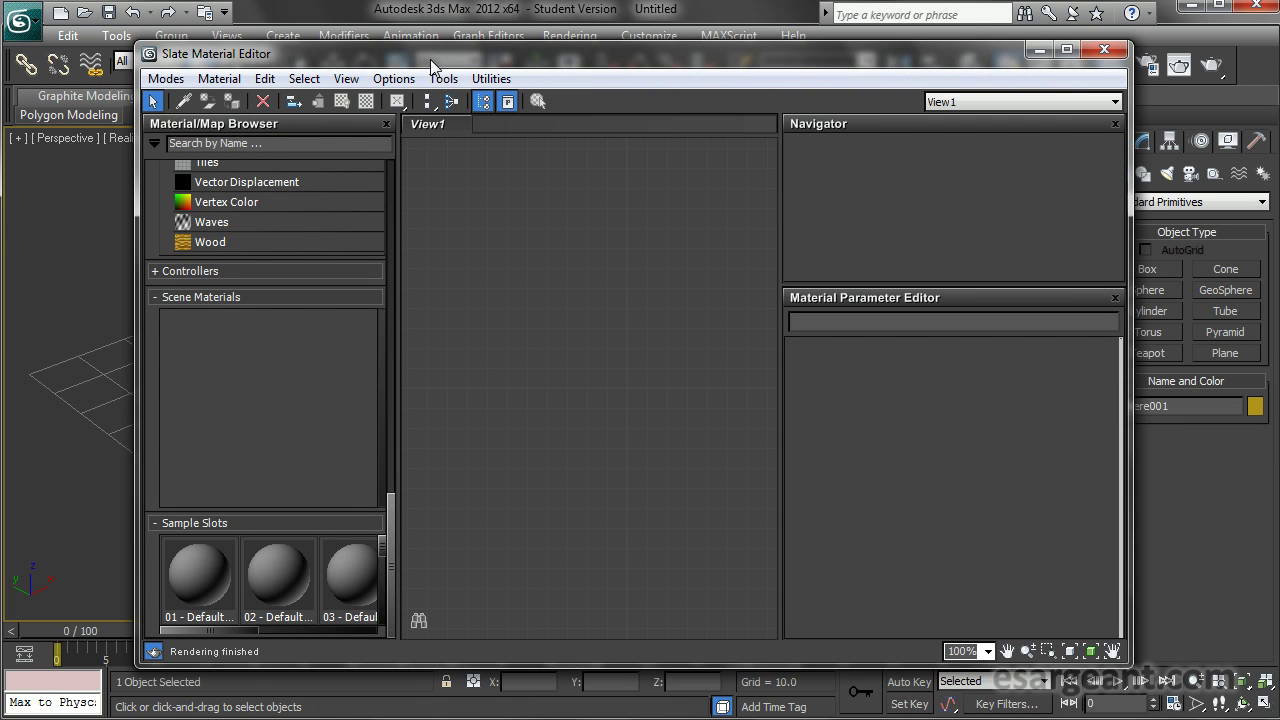
left_click_drag(432, 56, 432, 51)
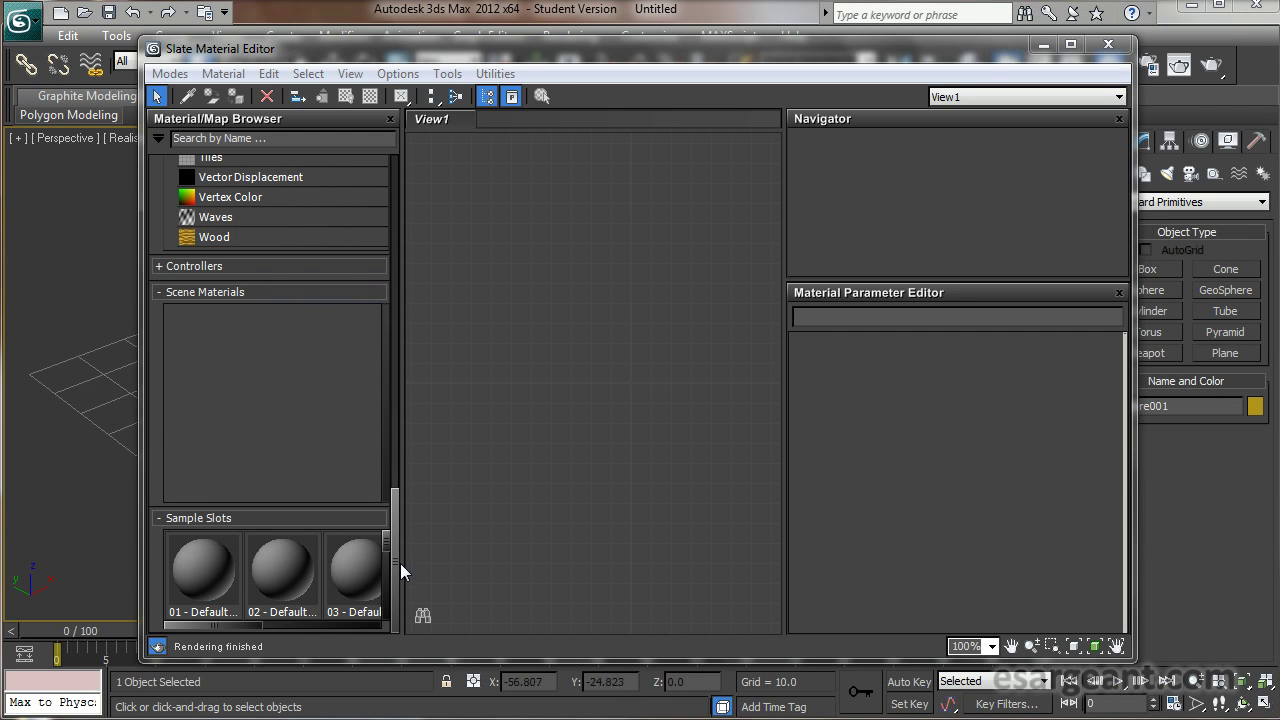
Step: Examine the available materials, maps, scene materials and sample slots in the Material/Map Browser
left_click_drag(397, 567, 382, 211)
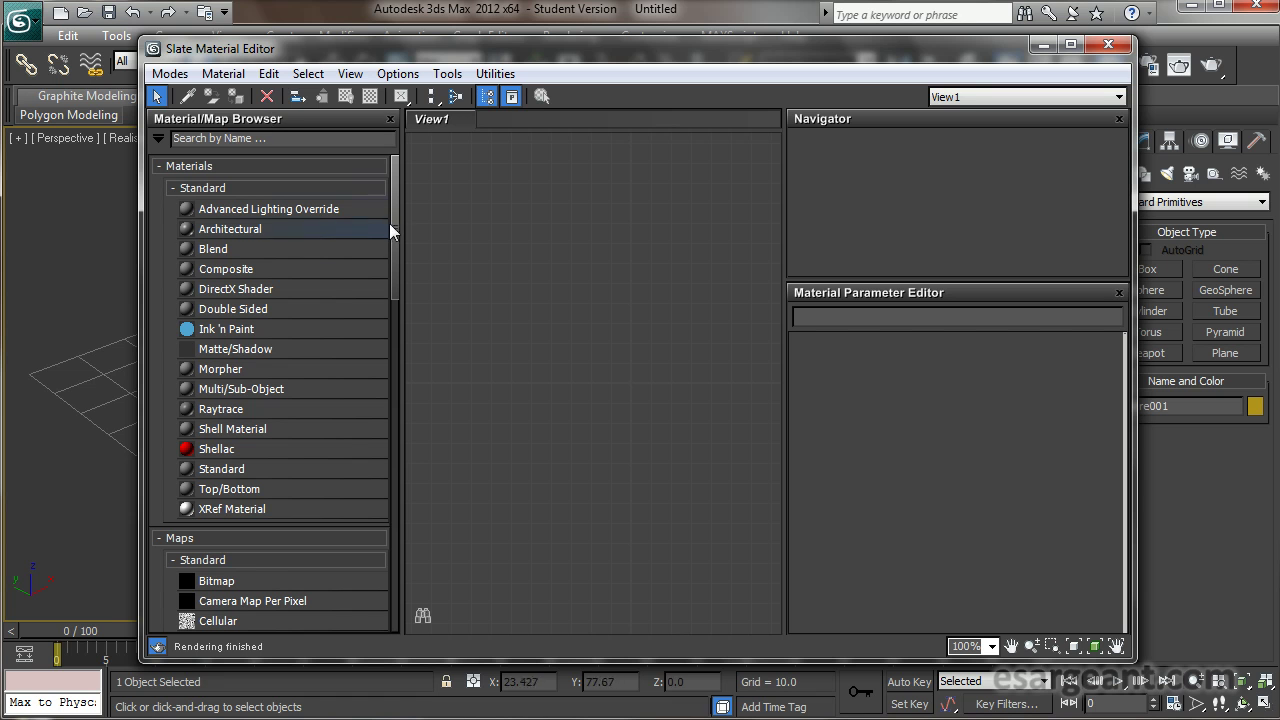
mouse_move(395, 227)
left_mouse_down()
mouse_move(390, 254)
mouse_move(396, 226)
left_mouse_up()
left_click_drag(395, 248, 368, 590)
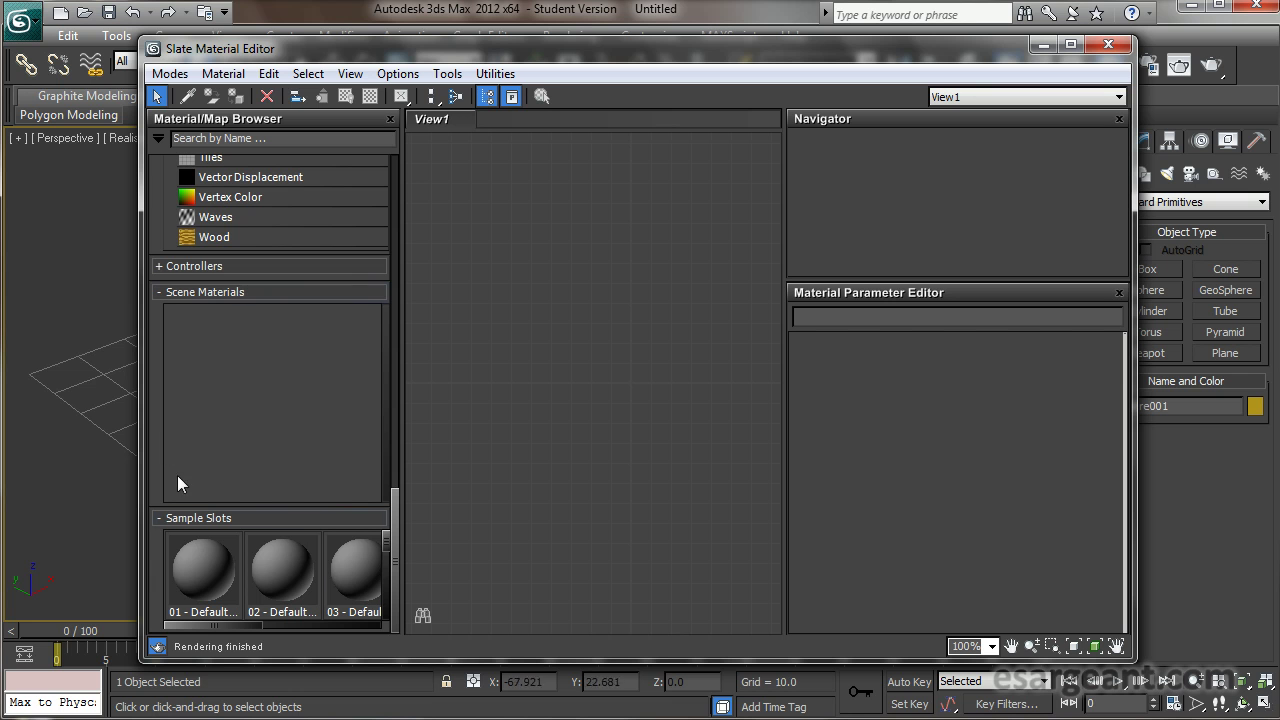
left_click_drag(398, 555, 388, 167)
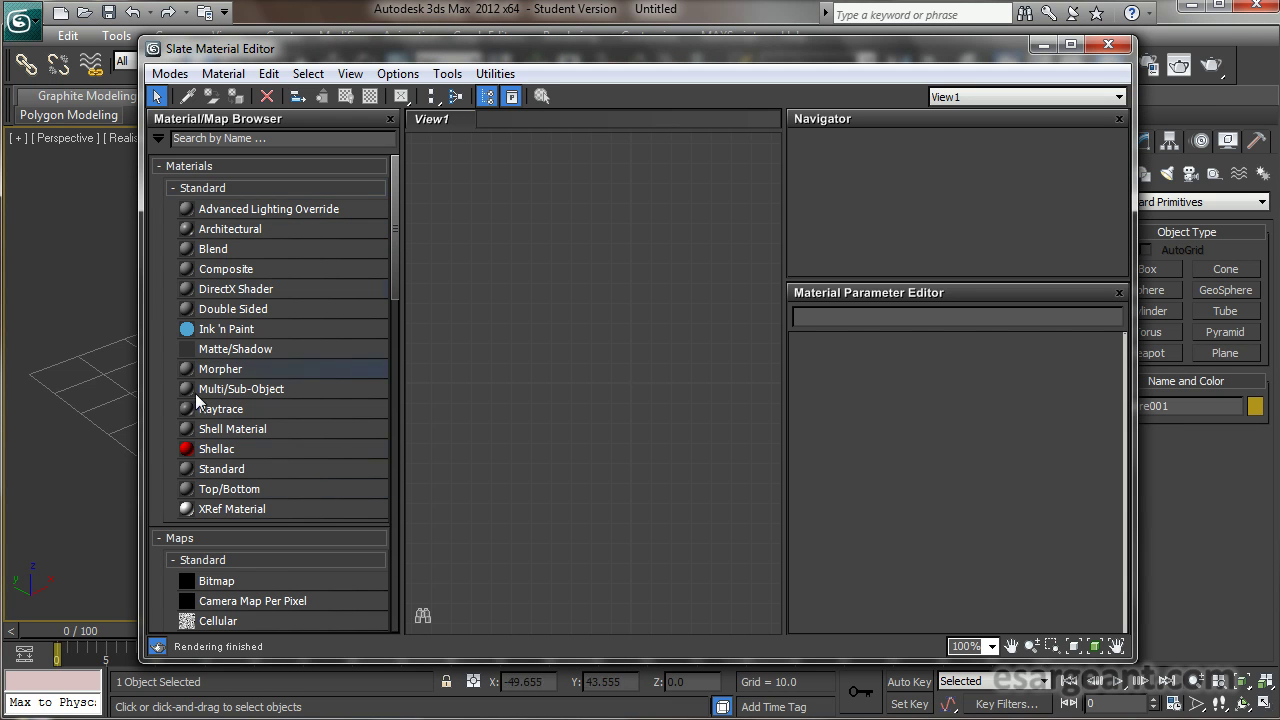
left_click_drag(395, 225, 397, 333)
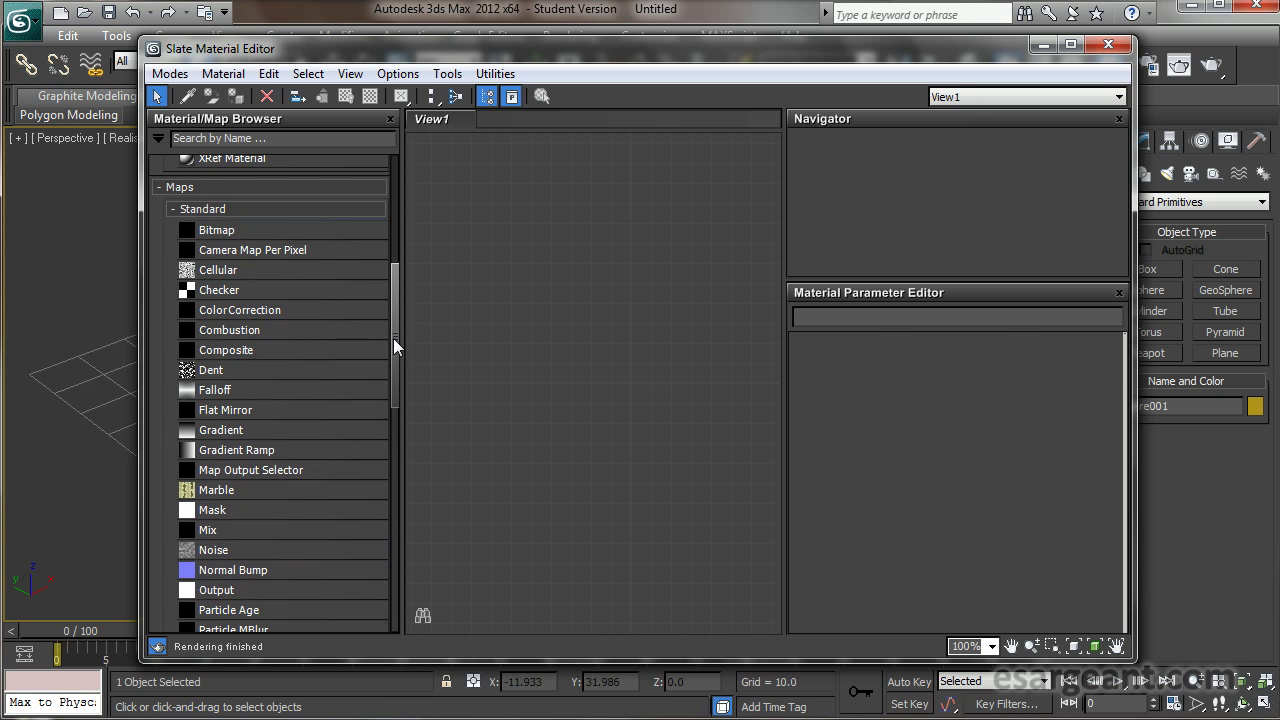
left_click_drag(393, 338, 405, 232)
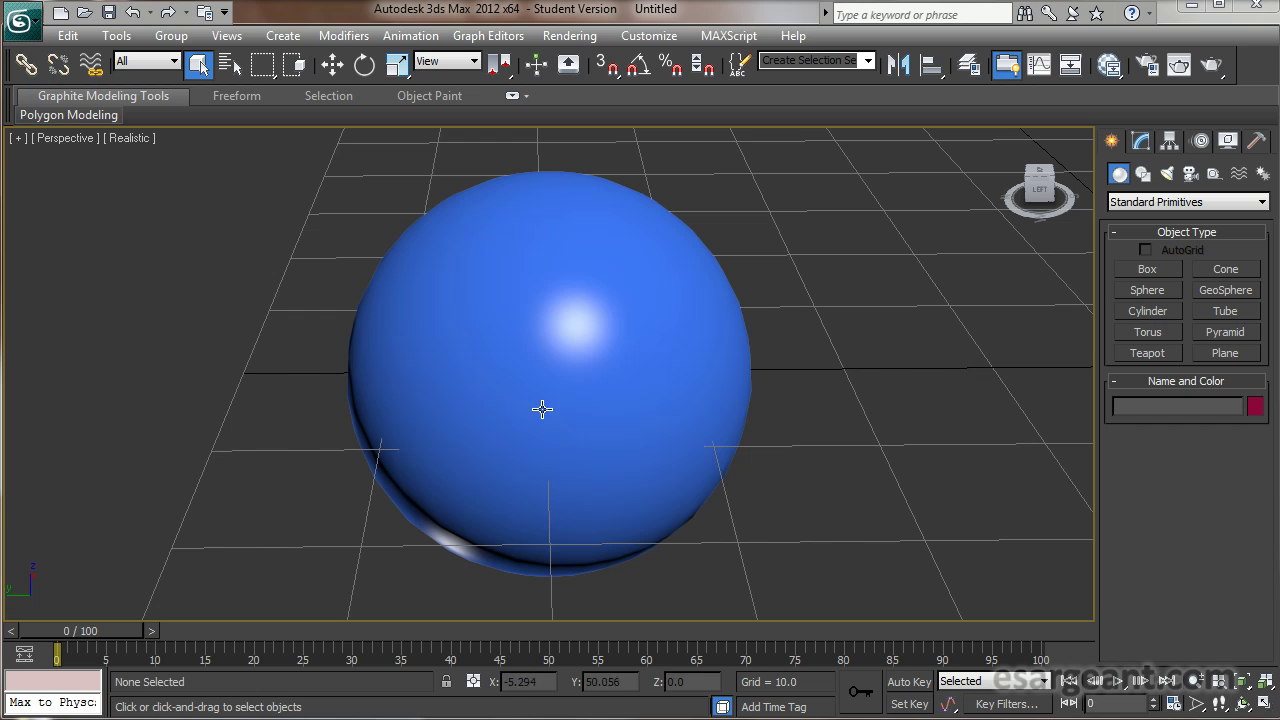
Step: Inspect the sphere's shading from several angles in the Perspective view and check its name and object color
middle_click_drag(417, 371, 731, 366, "alt")
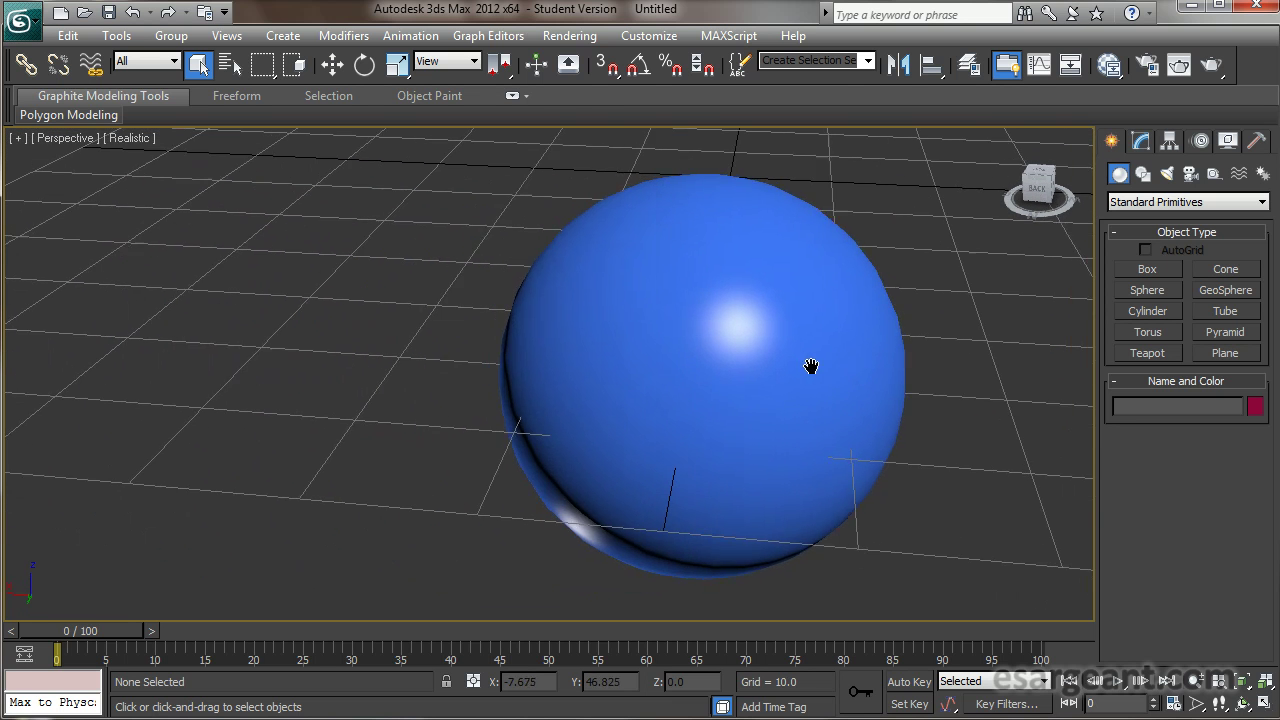
middle_click_drag(634, 509, 643, 409)
middle_click_drag(525, 380, 566, 394, "alt")
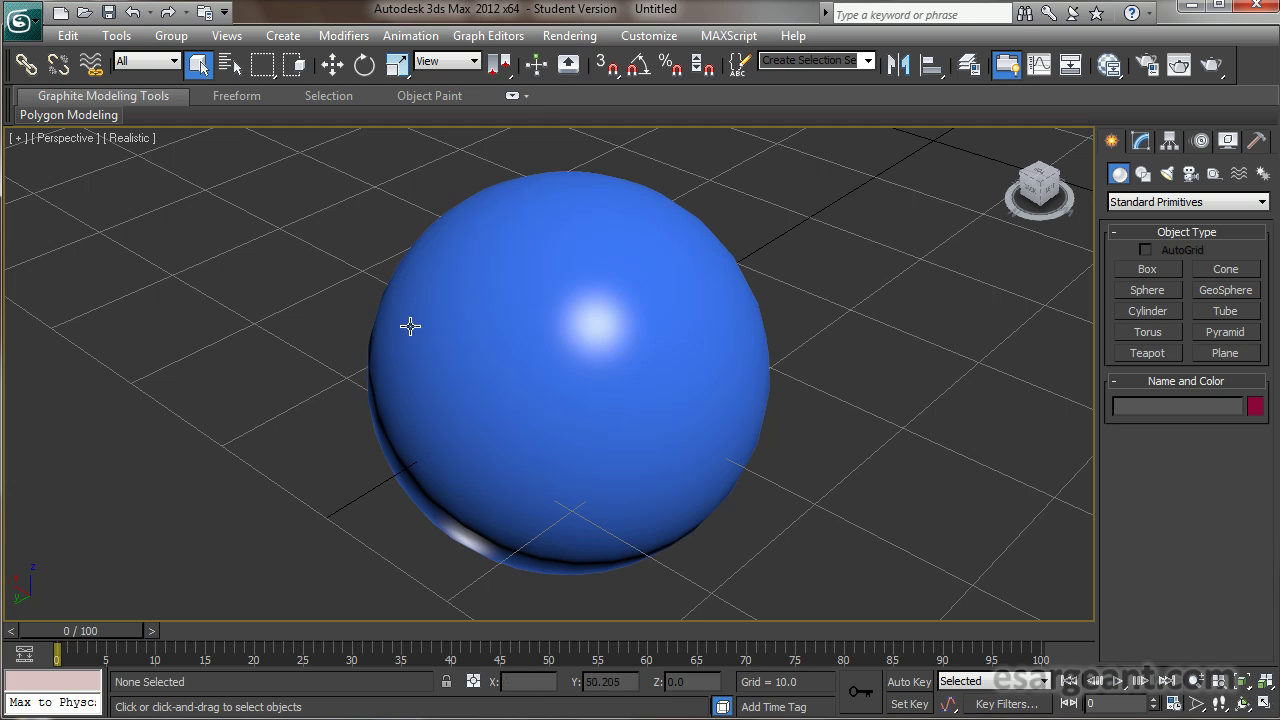
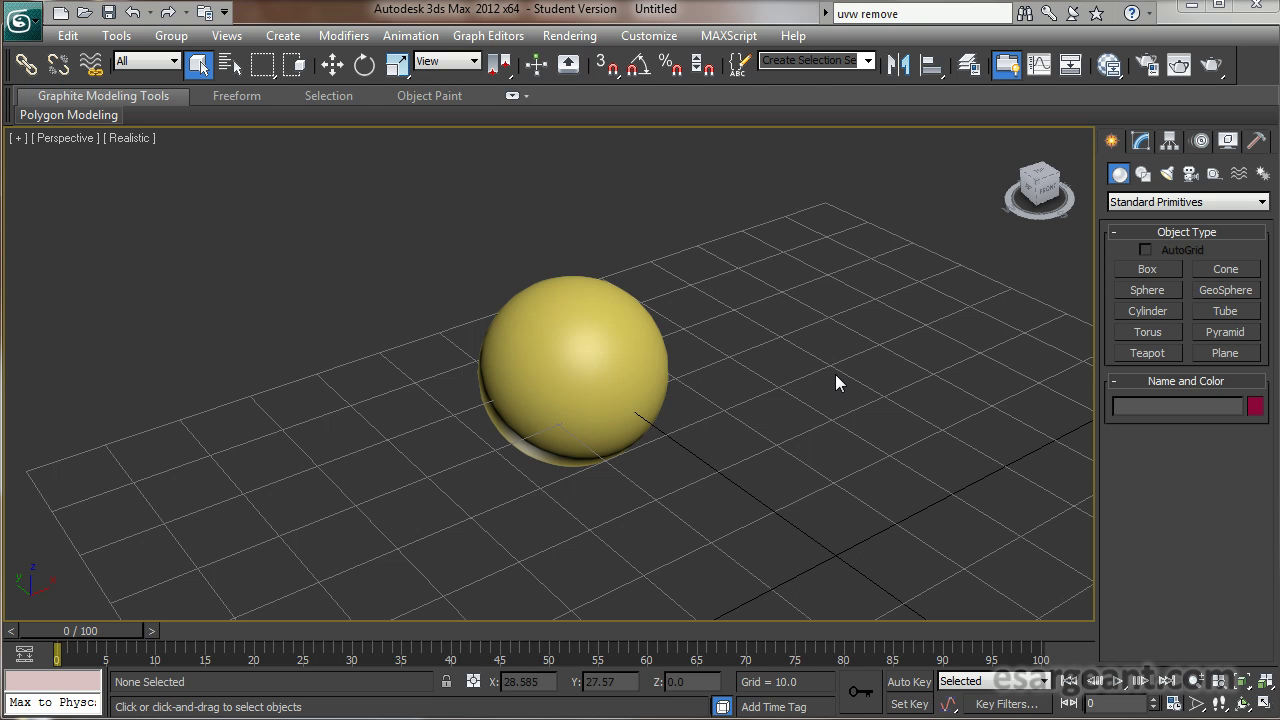
middle_click_drag(779, 371, 646, 343, "alt")
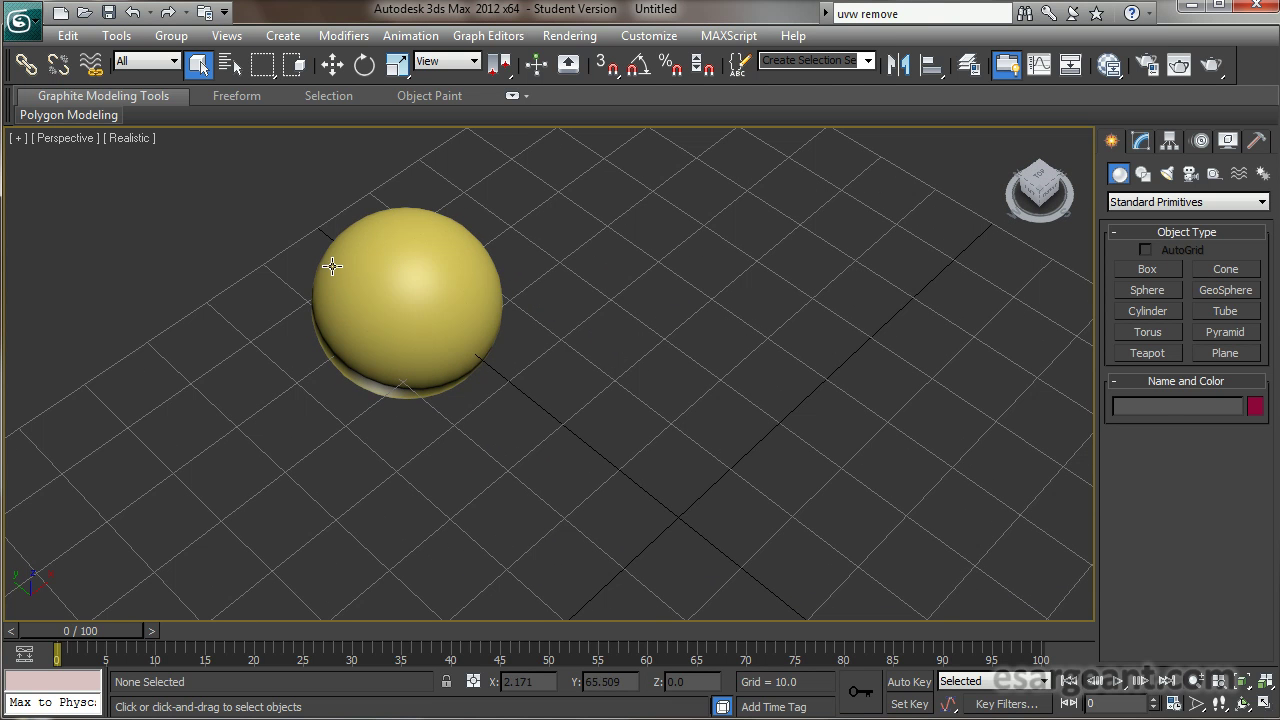
left_click(388, 319)
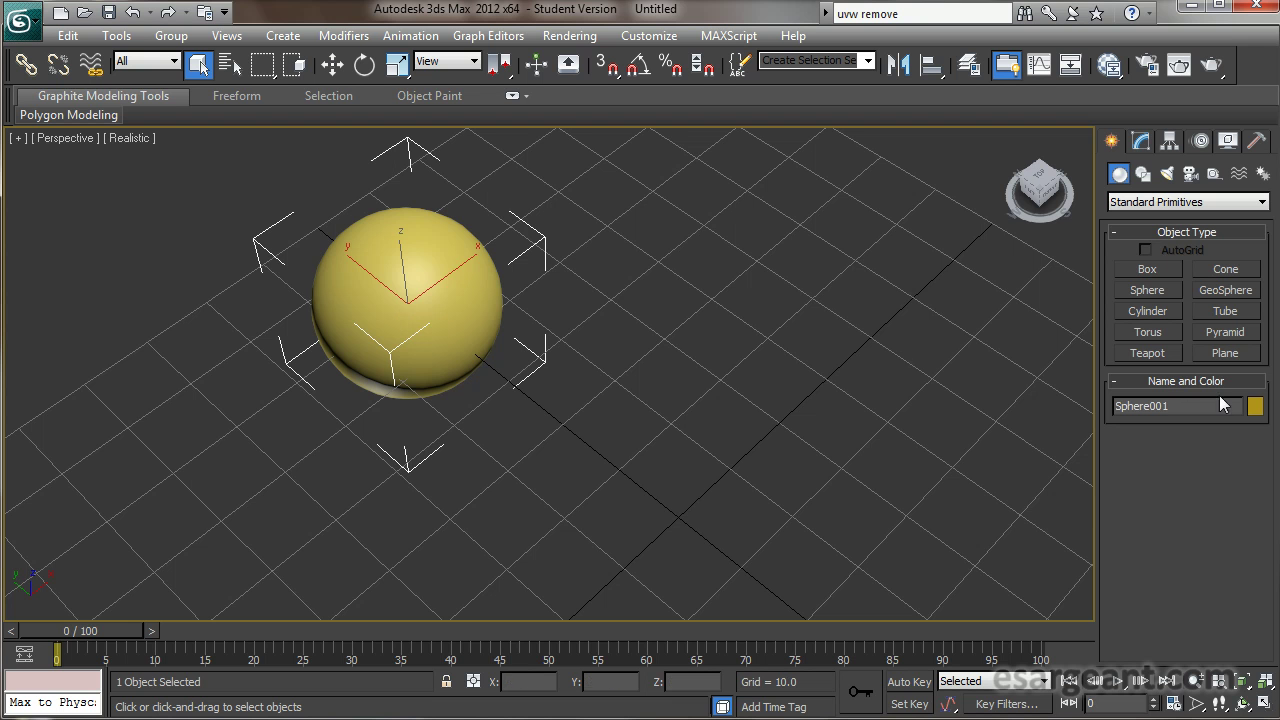
left_click(785, 300)
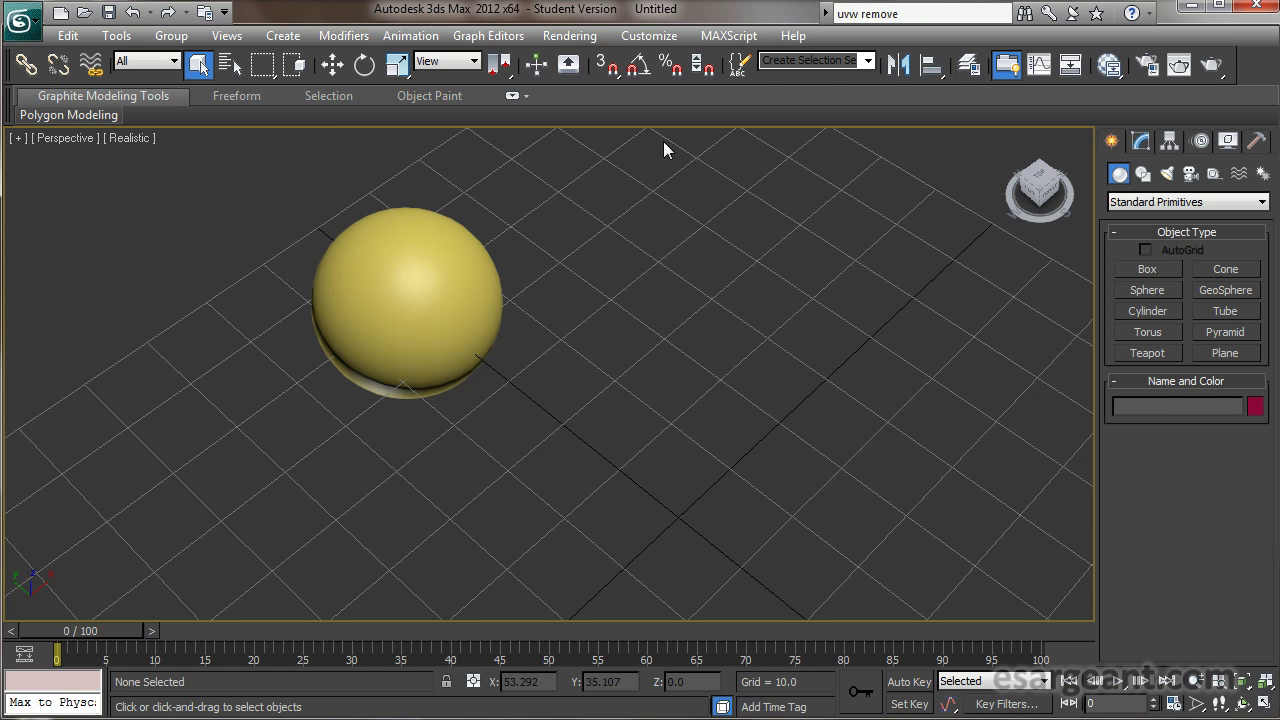
middle_click_drag(320, 424, 363, 371, "alt")
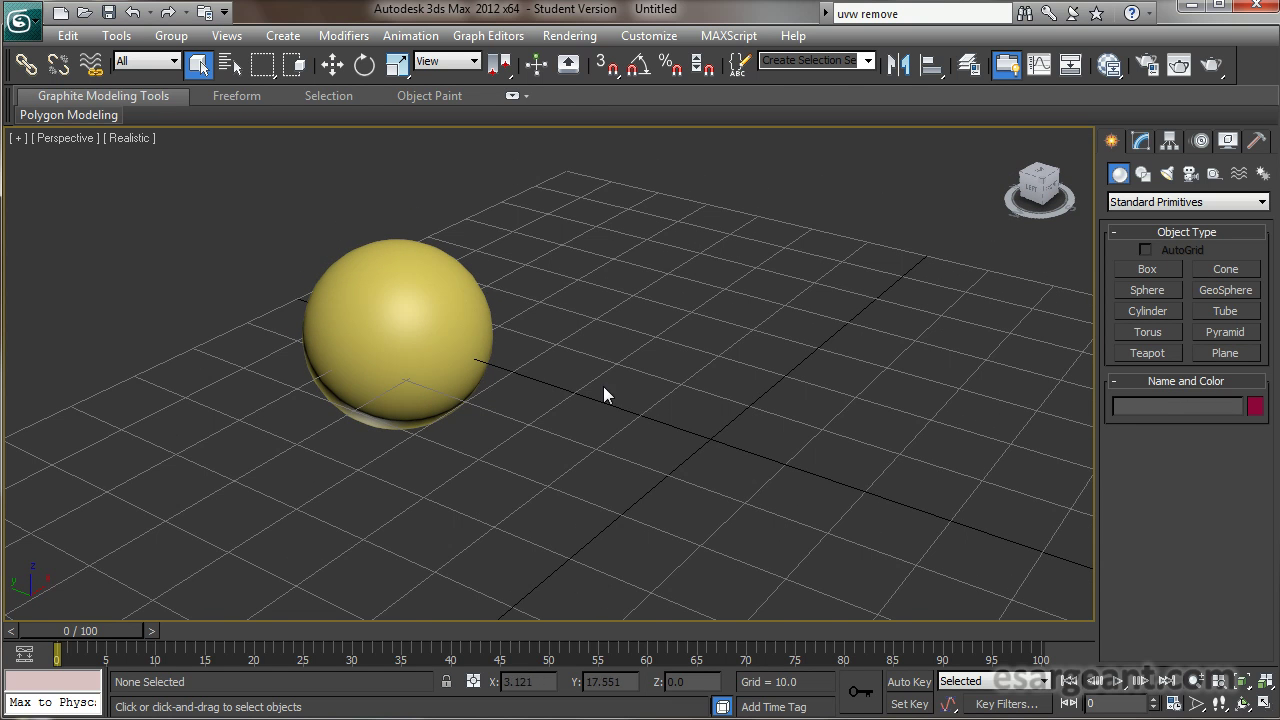
middle_click_drag(606, 391, 609, 400)
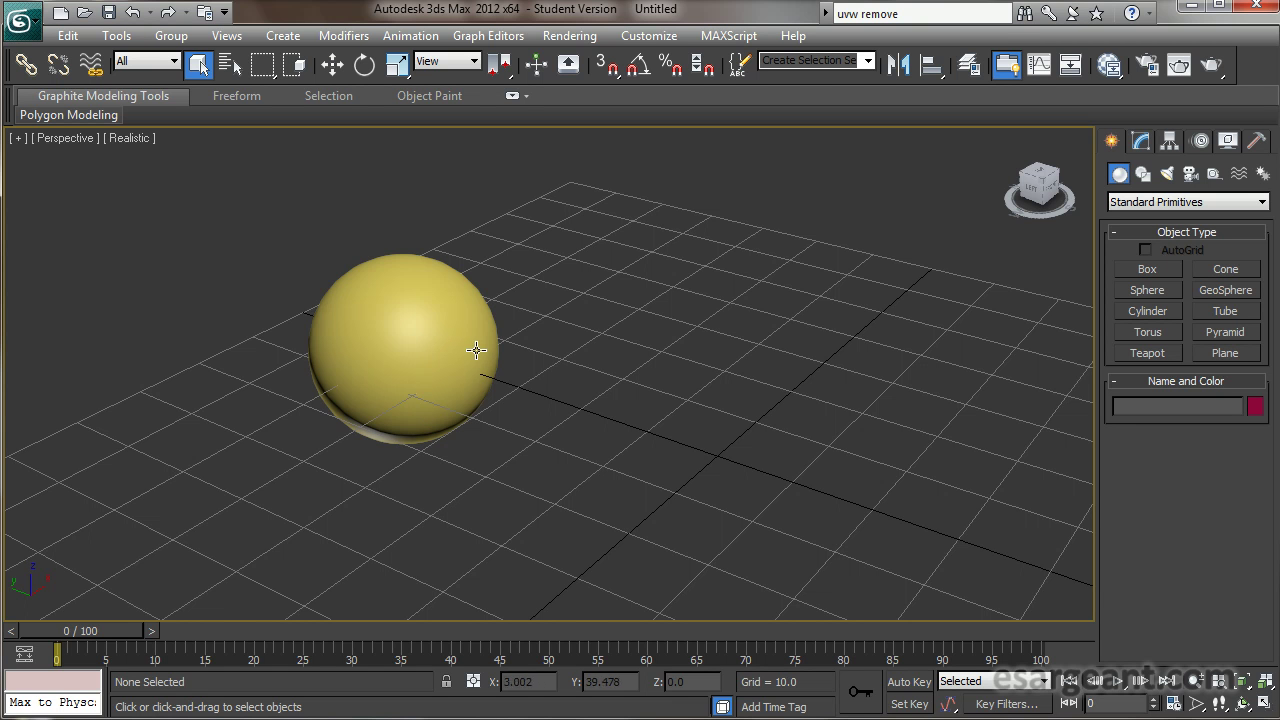
mouse_move(371, 400)
middle_mouse_down("alt")
mouse_move(374, 486)
mouse_move(318, 384)
mouse_move(527, 374)
mouse_move(355, 394)
middle_mouse_up("alt")
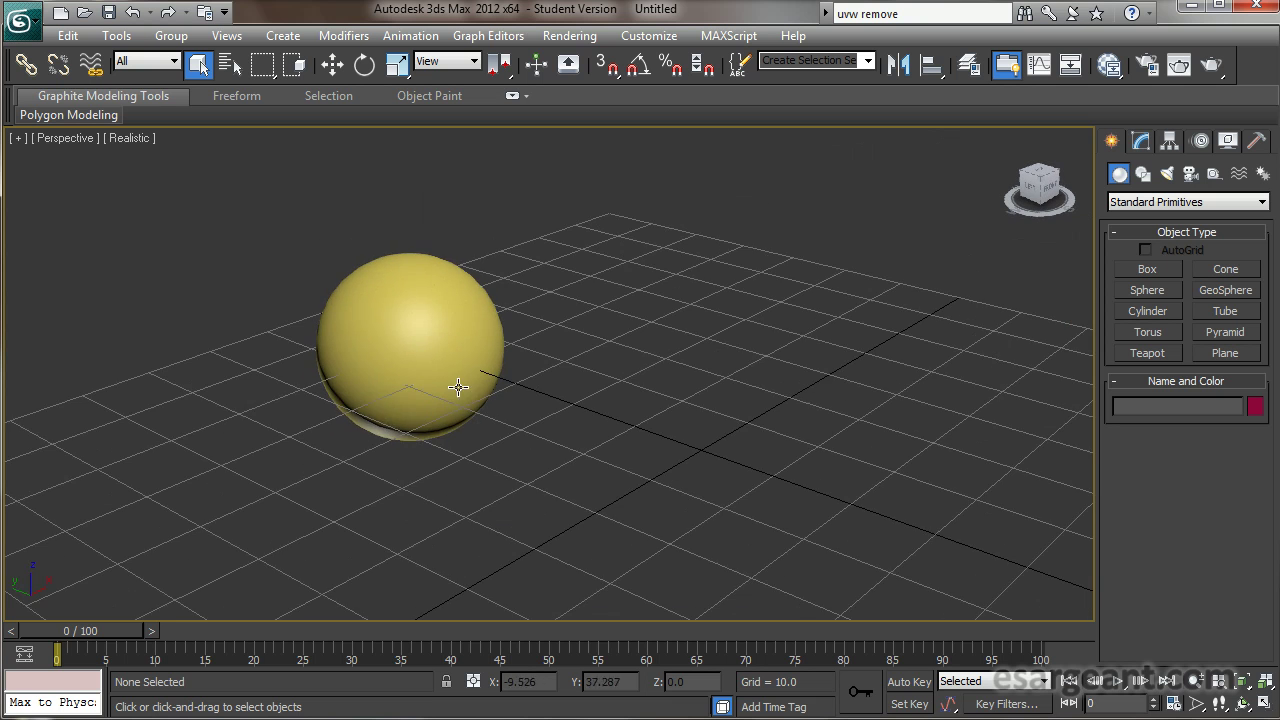
middle_click_drag(539, 387, 494, 329)
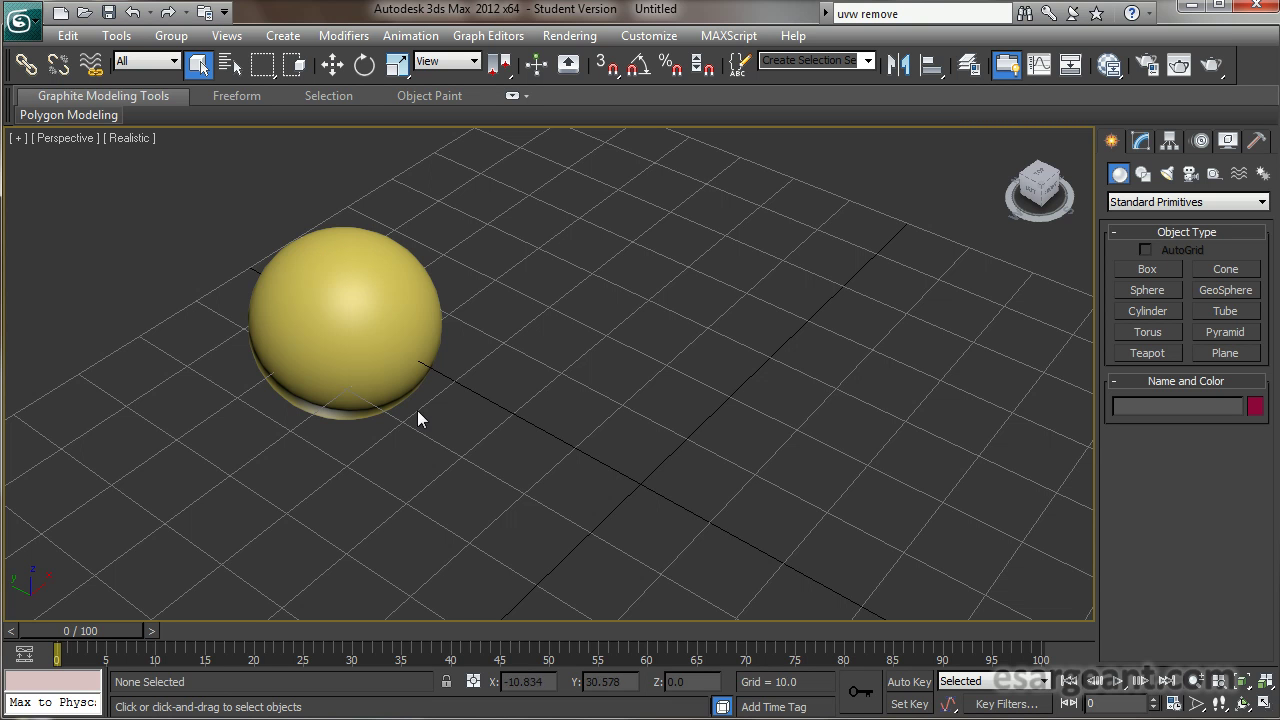
middle_click_drag(334, 409, 436, 376, "alt")
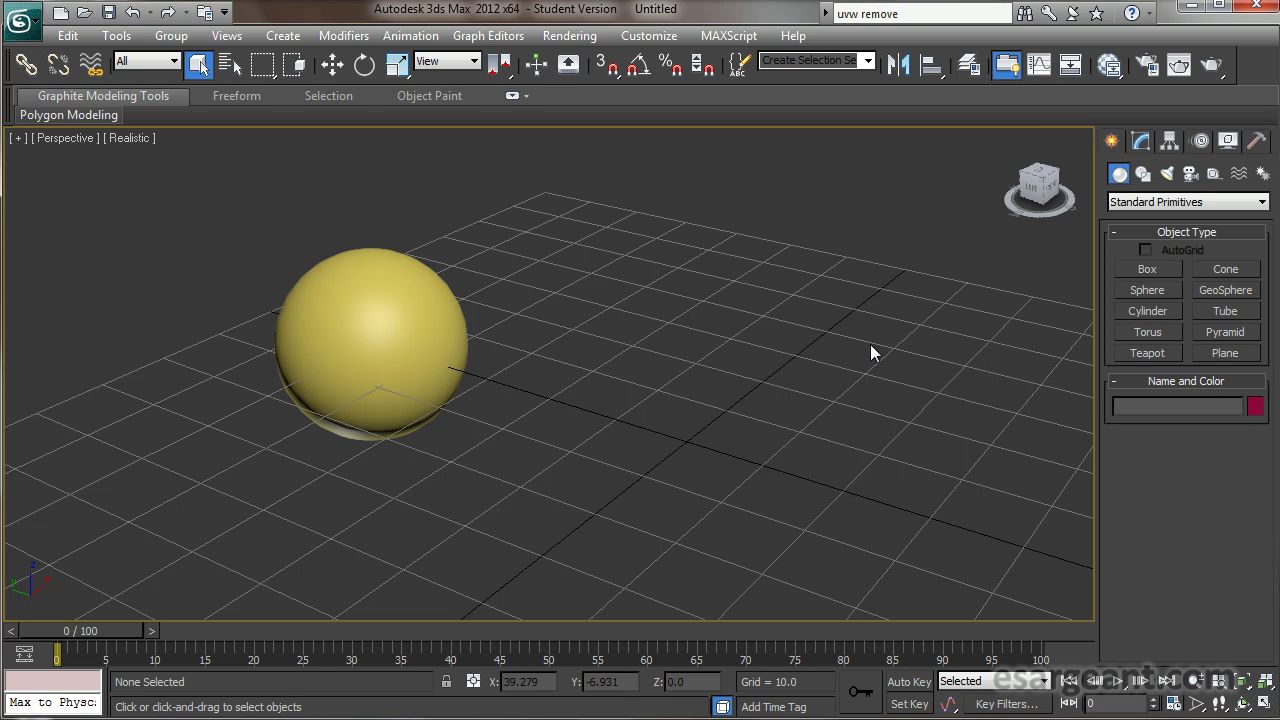
Step: Render the Perspective view and compare the rendered sphere with its viewport display
key("shift+q")
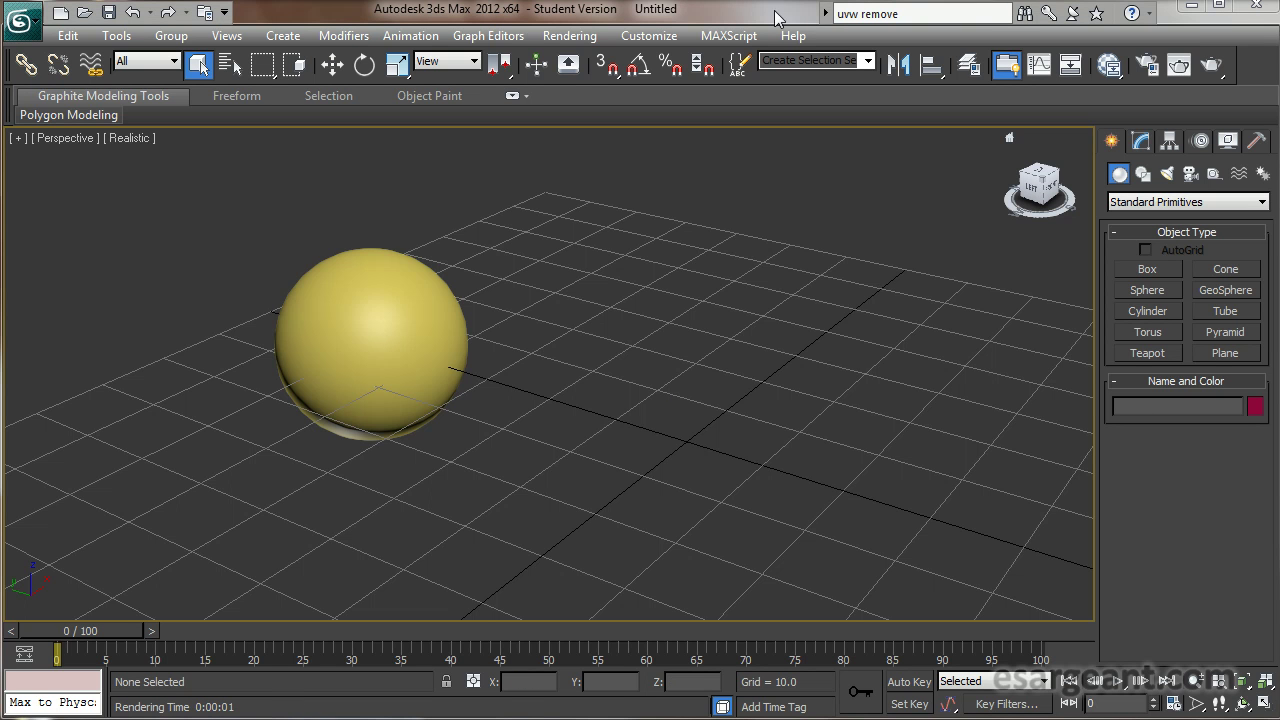
left_click(1216, 67)
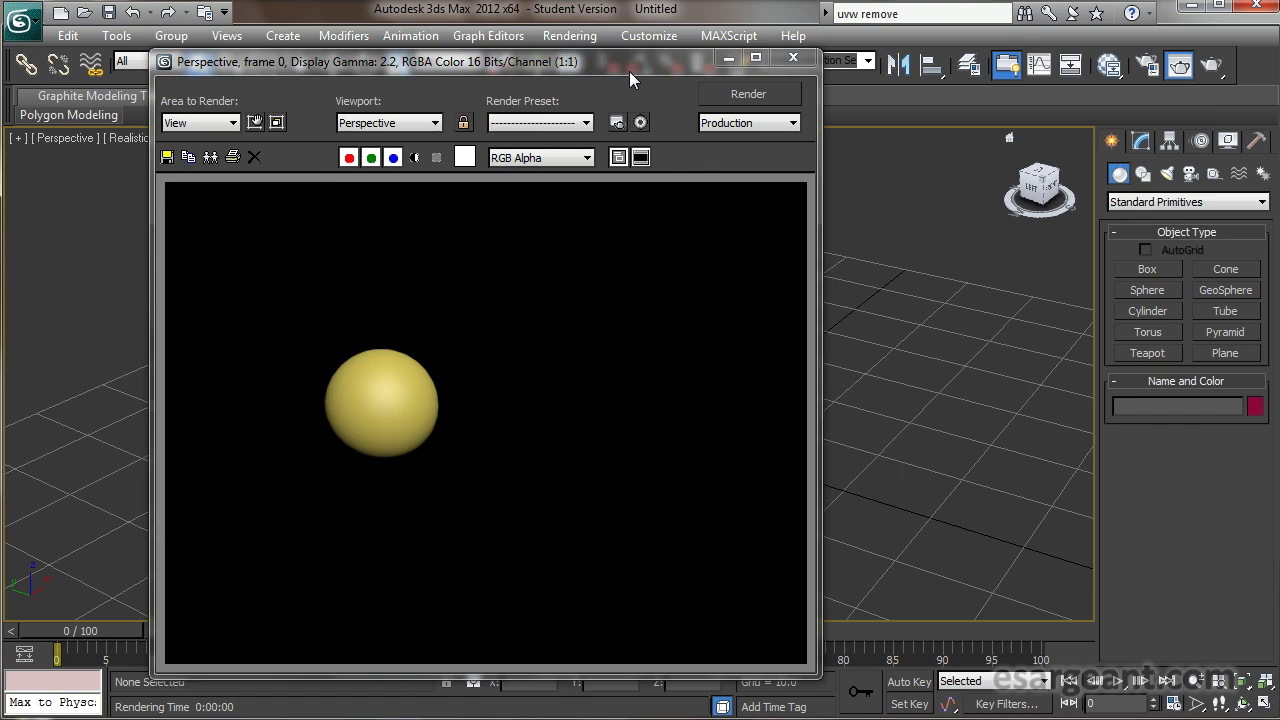
left_click_drag(629, 71, 983, 54)
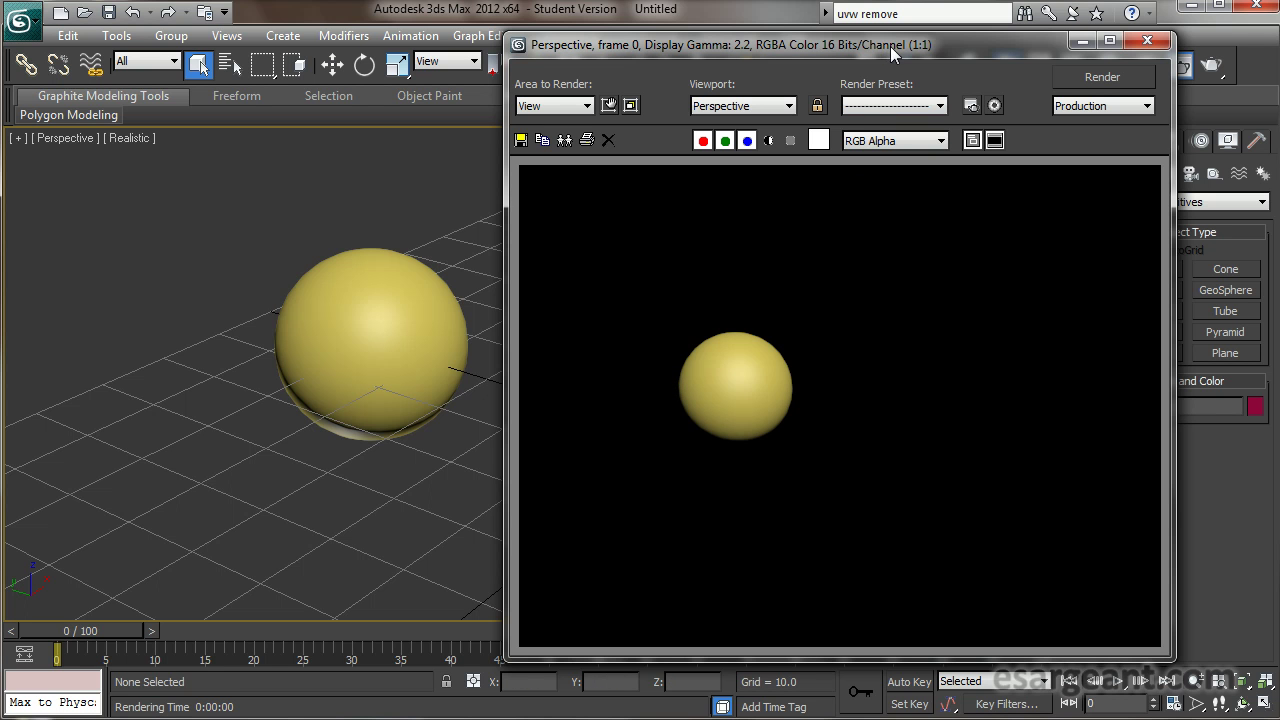
left_click_drag(901, 48, 942, 50)
middle_click_drag(443, 510, 374, 437, "alt")
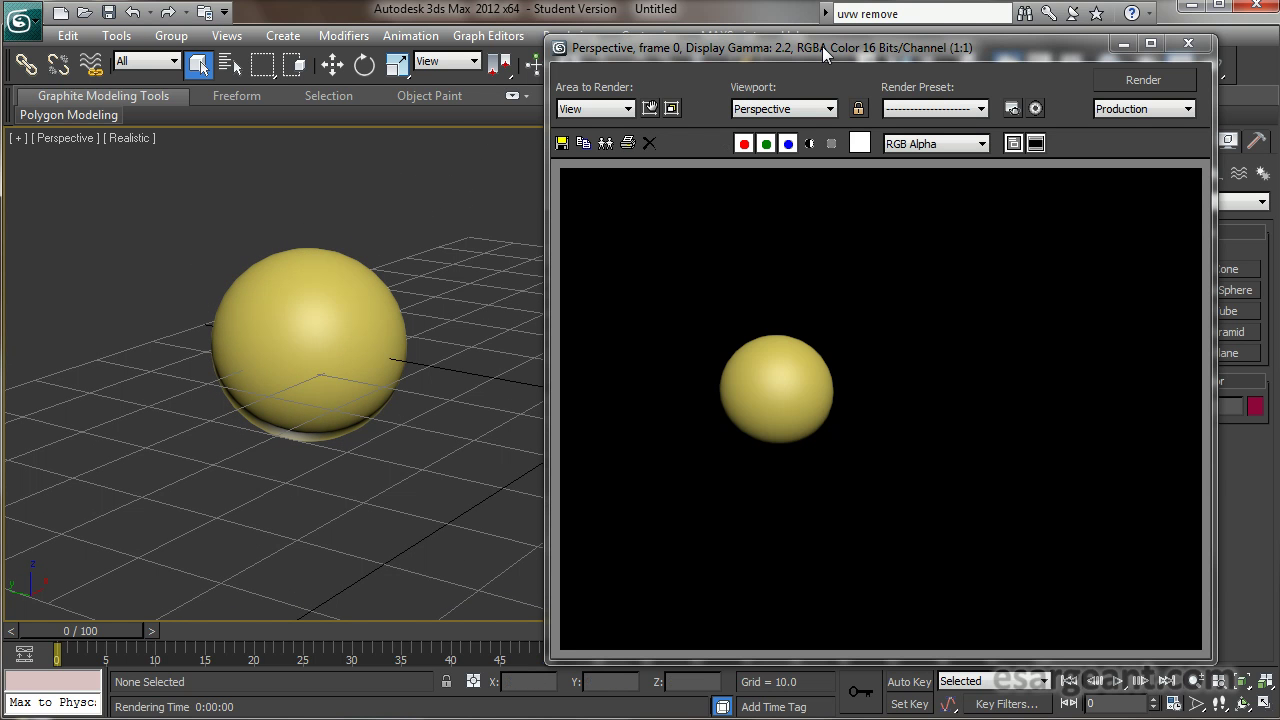
middle_click_drag(460, 259, 436, 292, "alt")
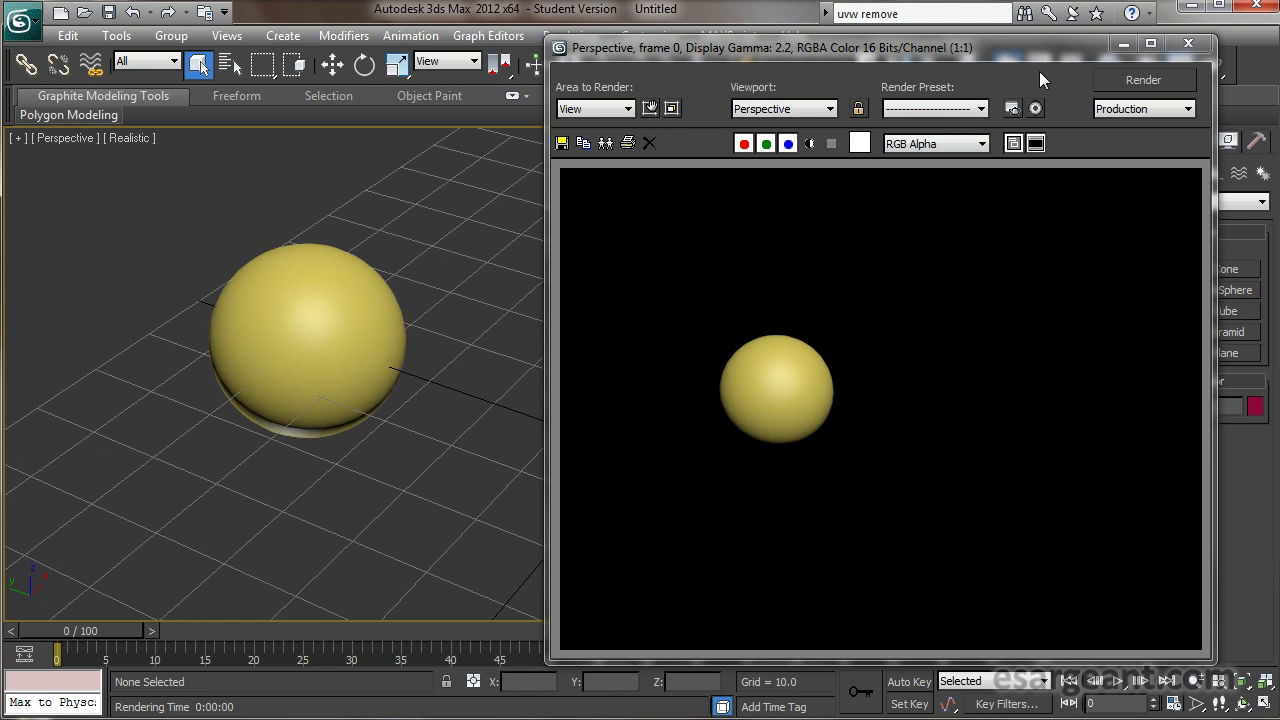
left_click_drag(1040, 49, 682, 73)
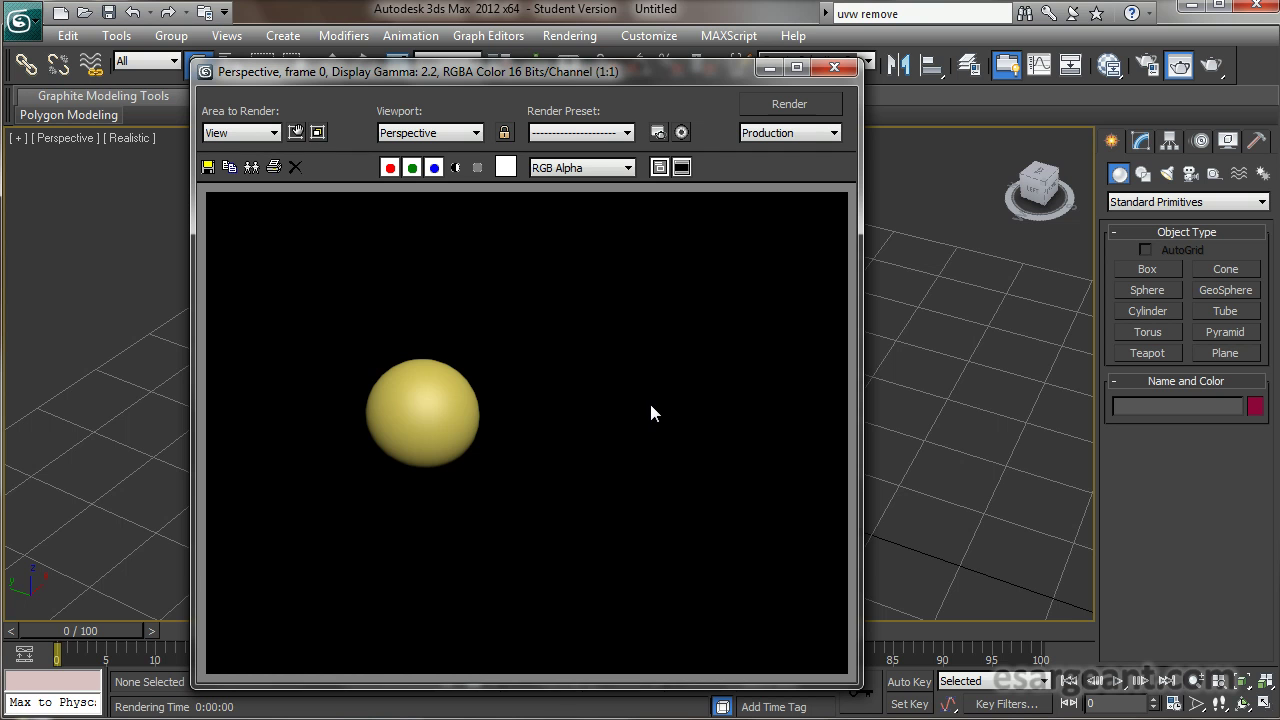
Step: Load the mental.ray.no.gi render preset with all of its listed categories
left_click(629, 135)
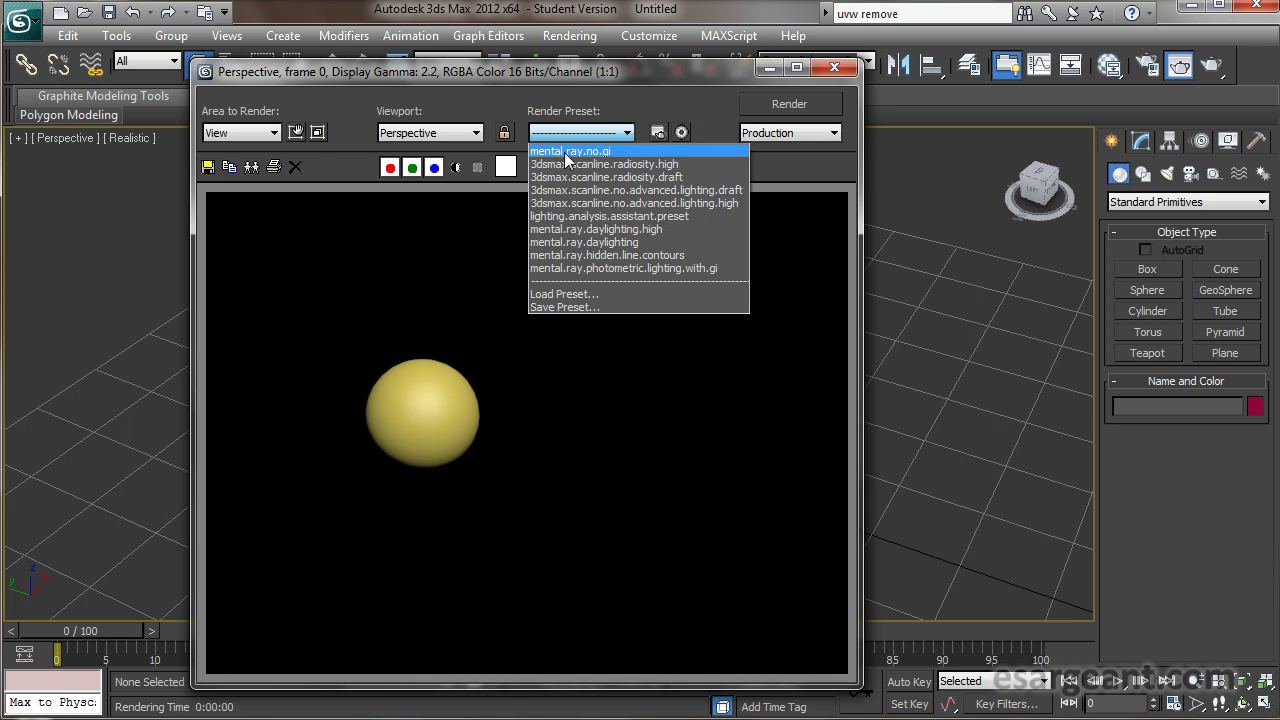
left_click(675, 151)
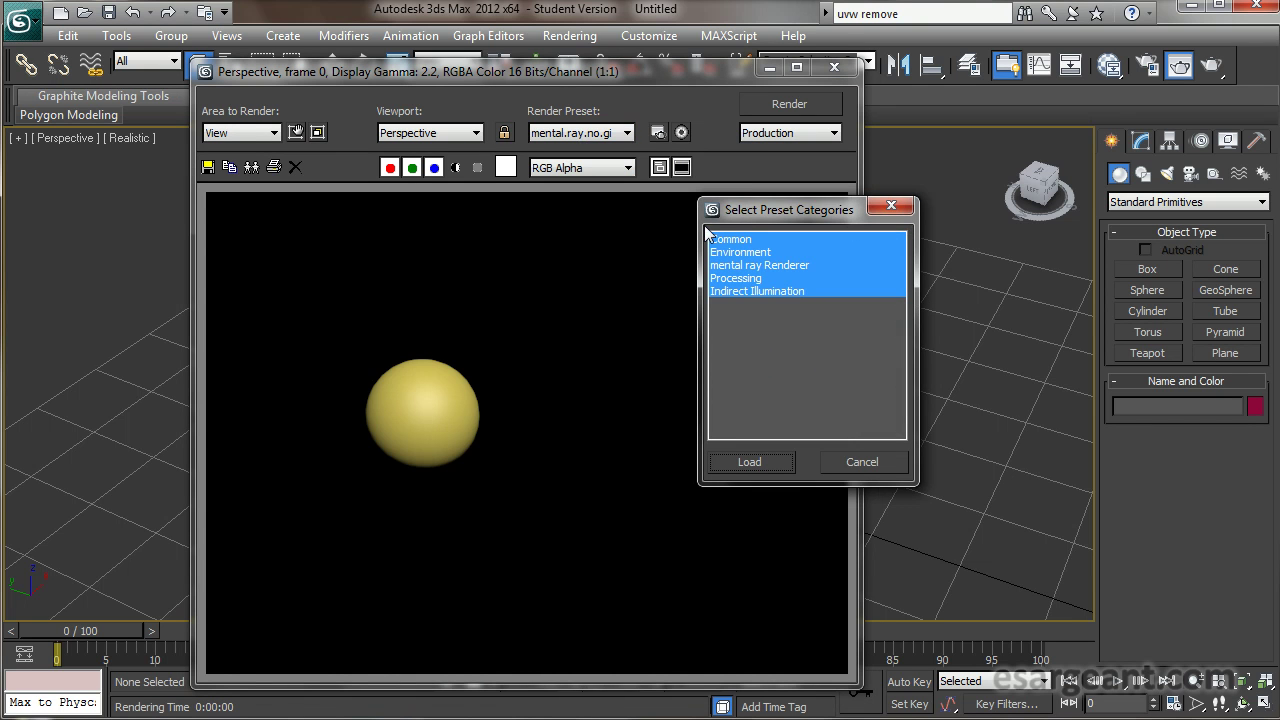
left_click_drag(799, 209, 534, 251)
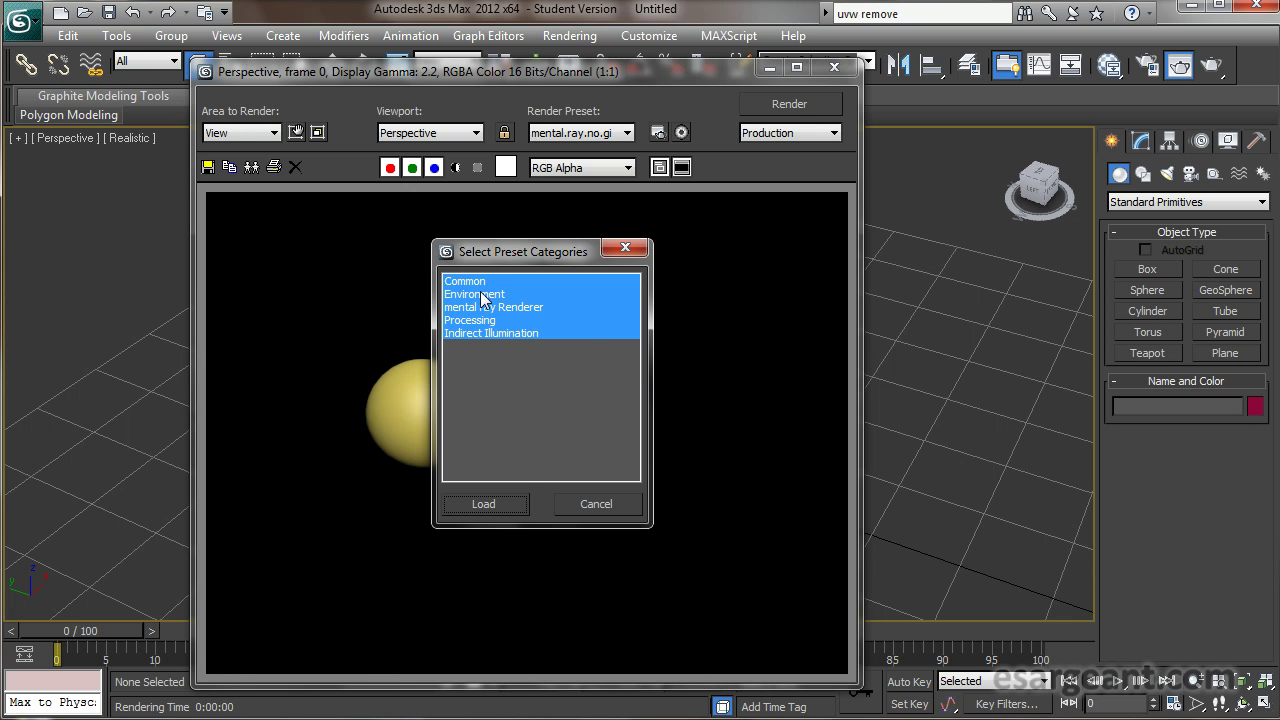
left_click(484, 504)
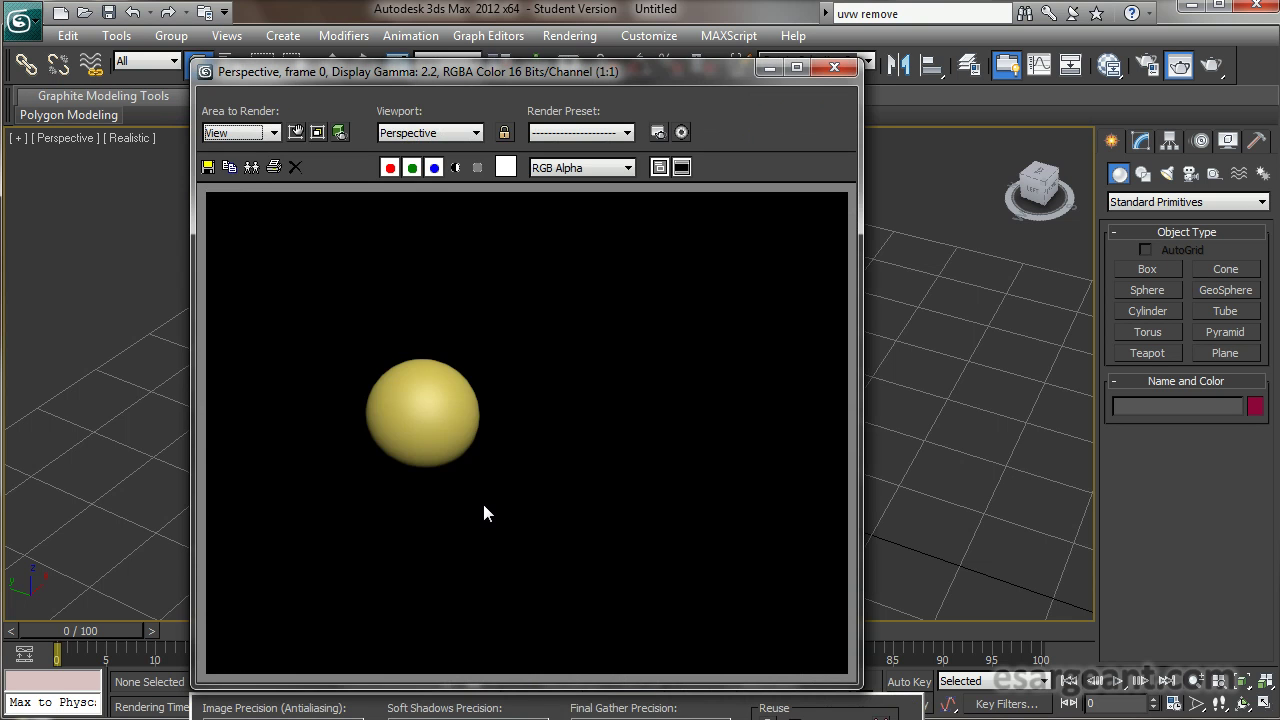
Step: Render the Perspective view with mental ray and compare the rendered sphere with its viewport display
left_click_drag(558, 72, 474, 27)
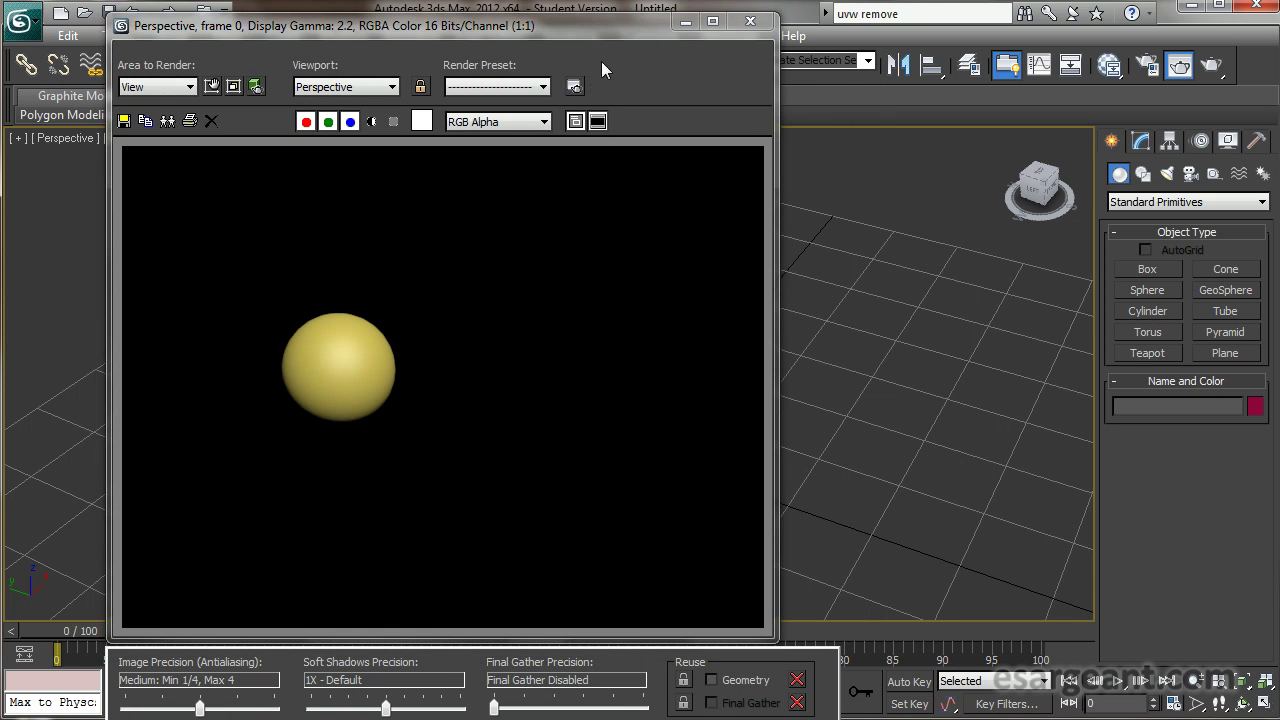
left_click_drag(598, 34, 585, 0)
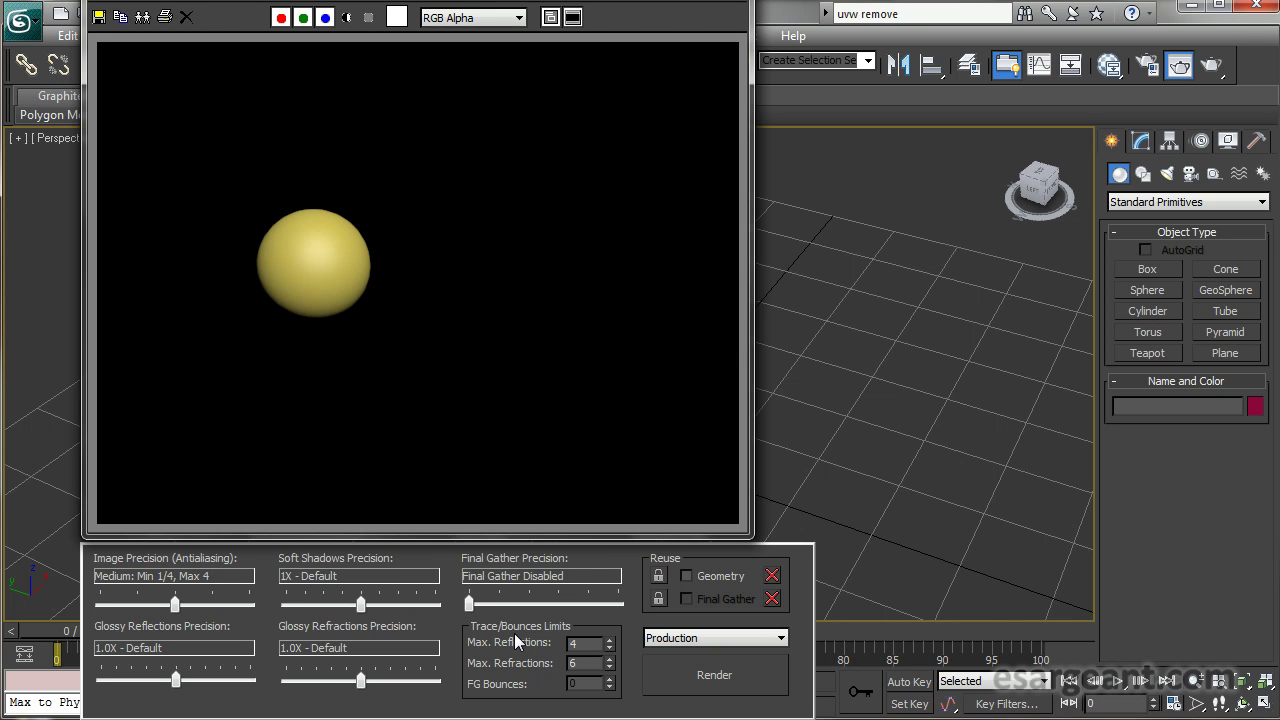
left_click(722, 684)
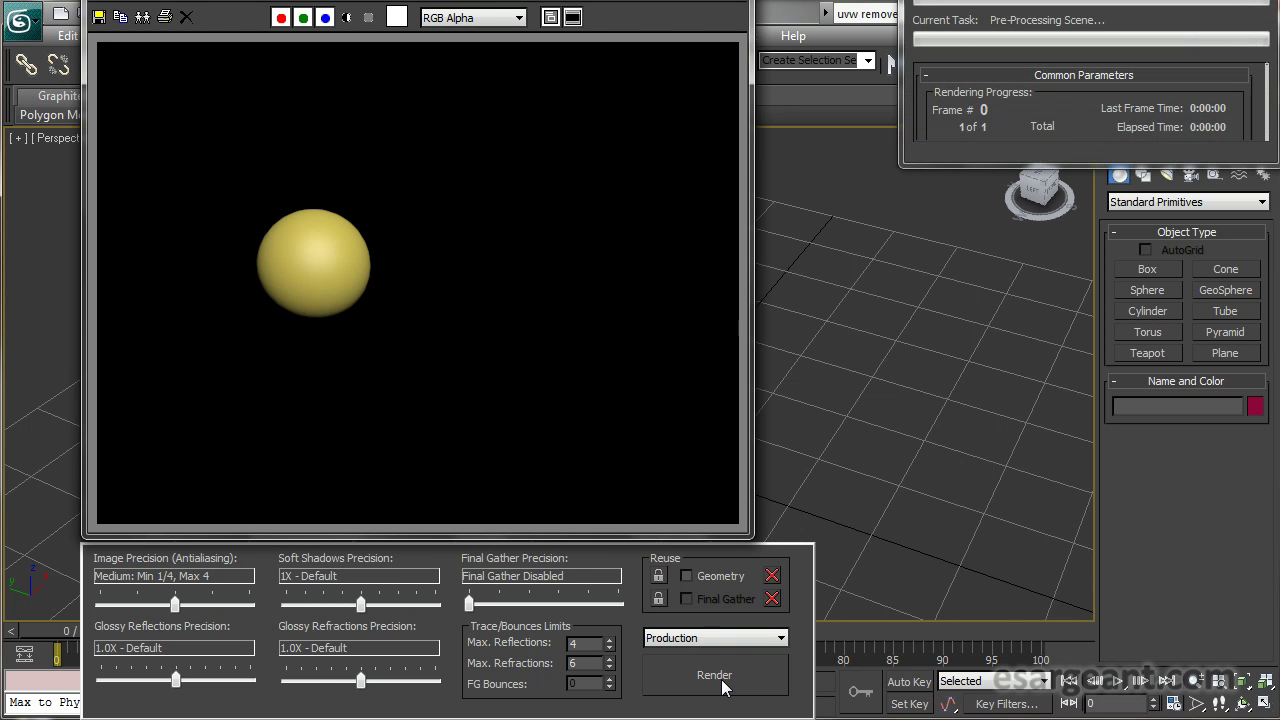
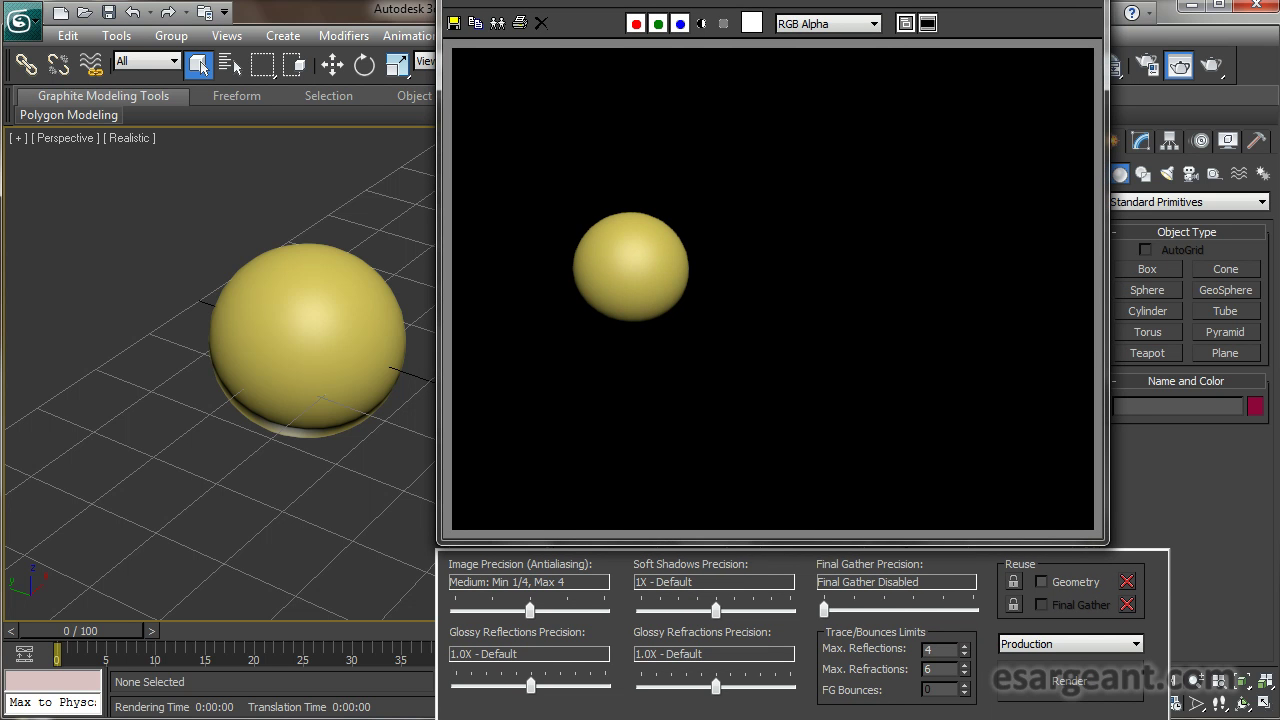
left_click_drag(622, 0, 155, 606)
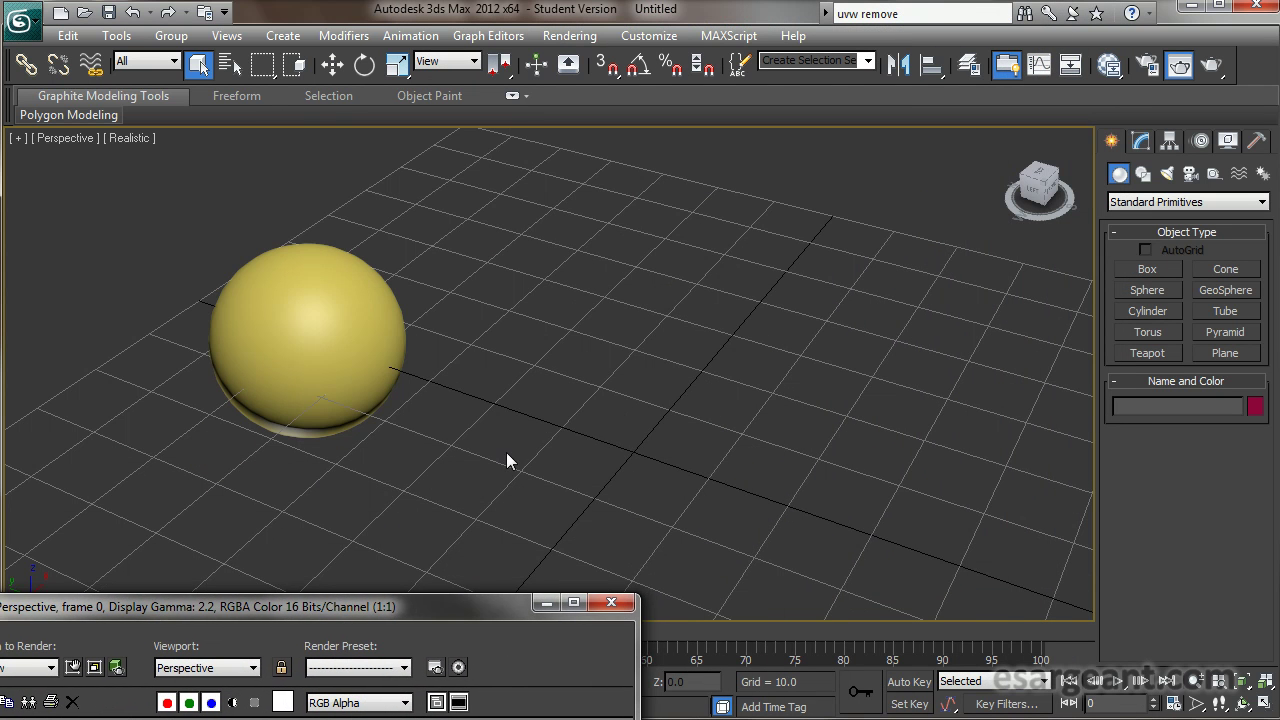
left_click(731, 15)
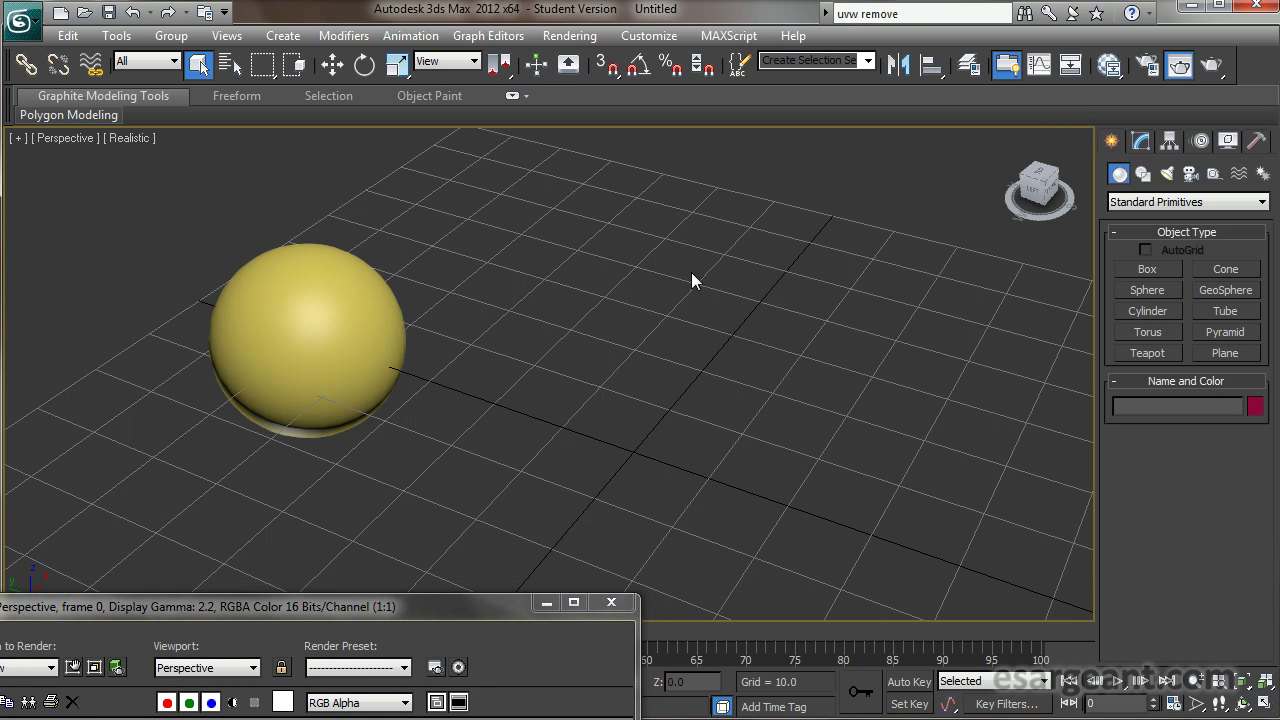
Step: Open the Slate Material Editor and add a Standard material node to View1
left_click(1108, 66)
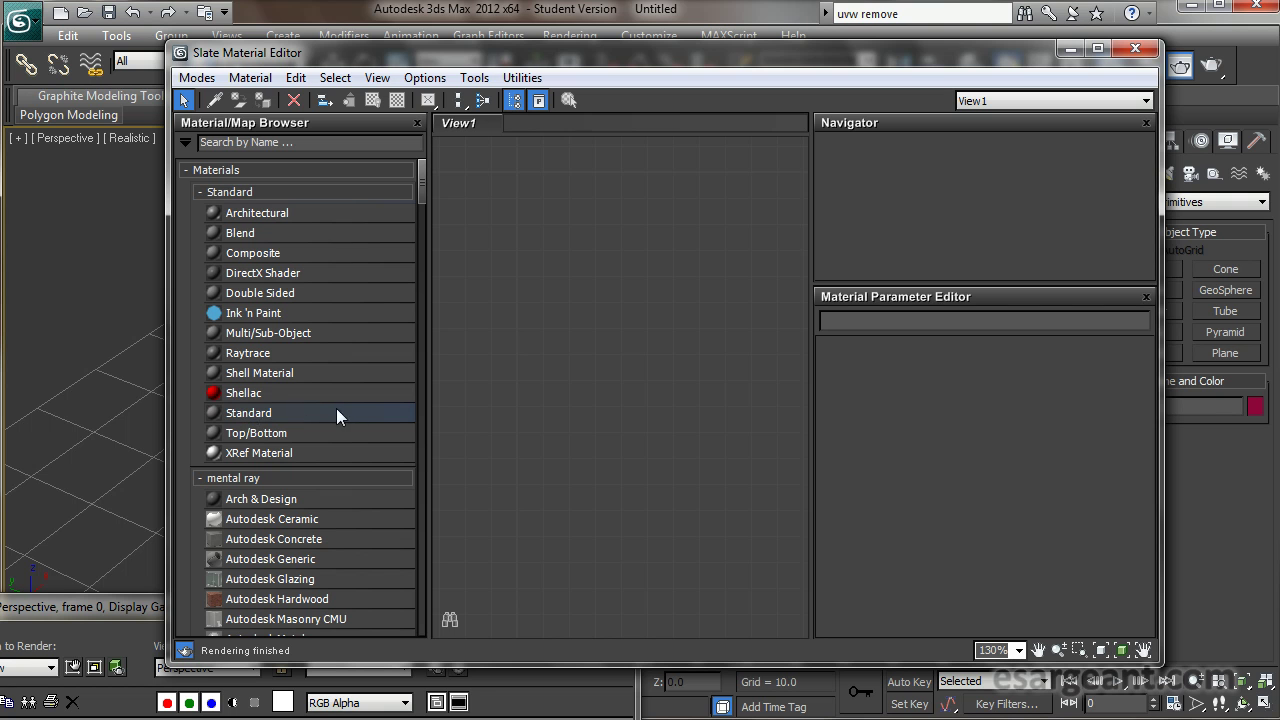
double_click(217, 411)
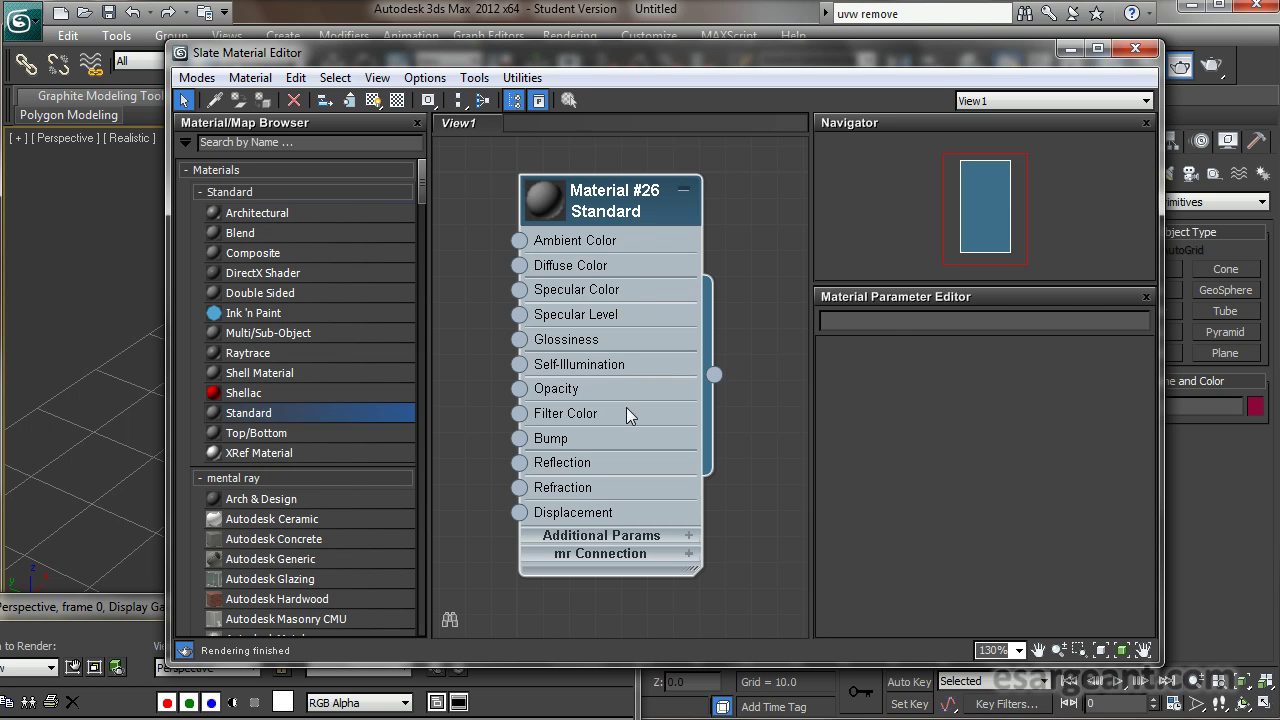
left_click_drag(707, 56, 706, 24)
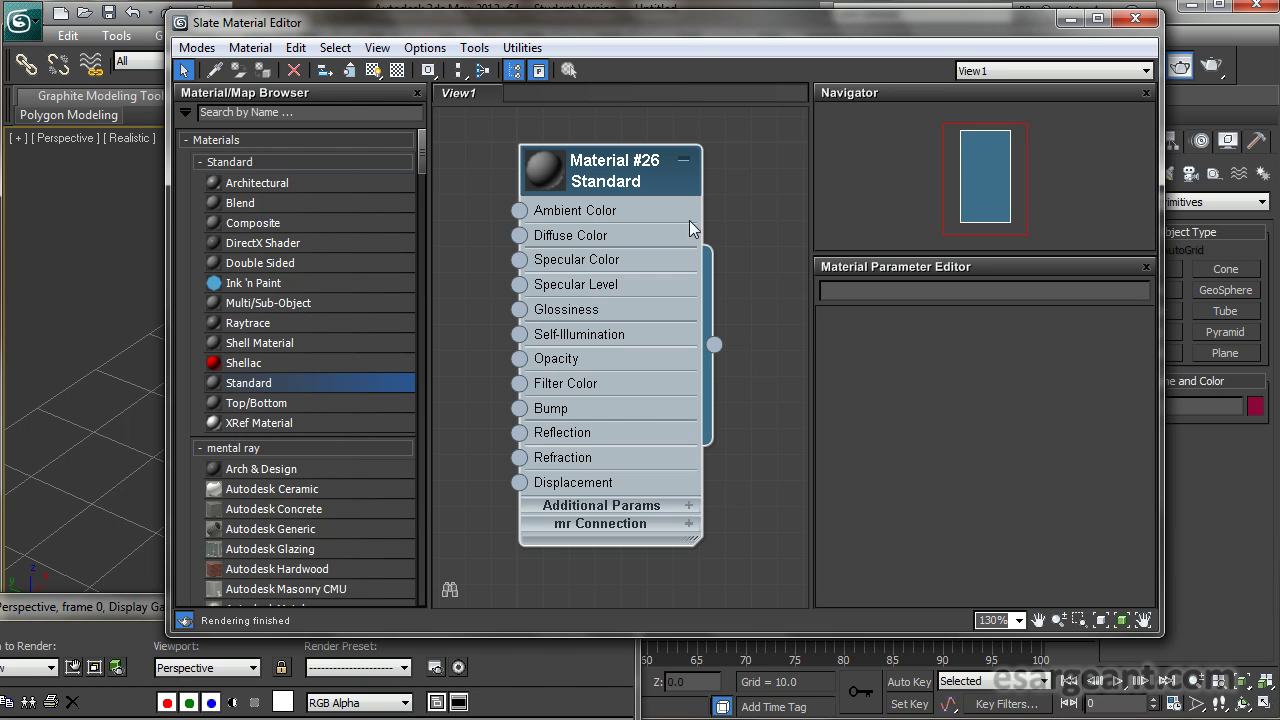
left_click_drag(705, 25, 743, 23)
left_click_drag(580, 30, 728, 28)
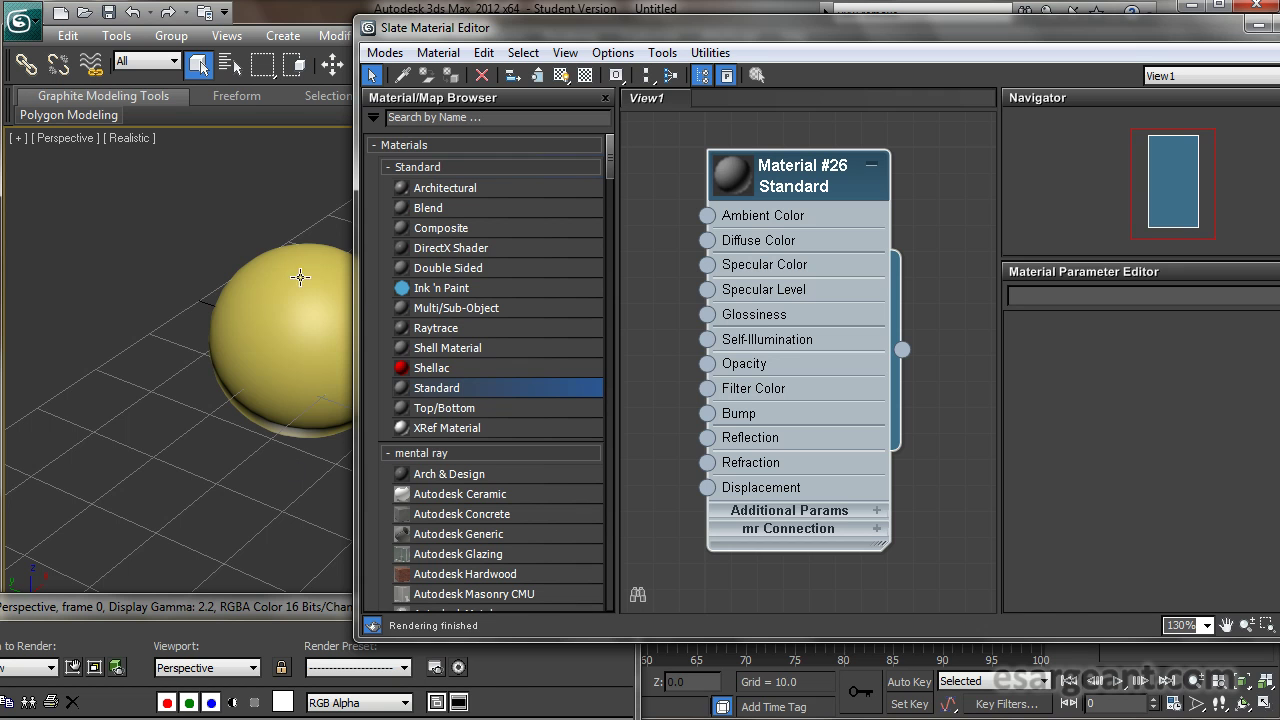
left_click_drag(751, 26, 504, 36)
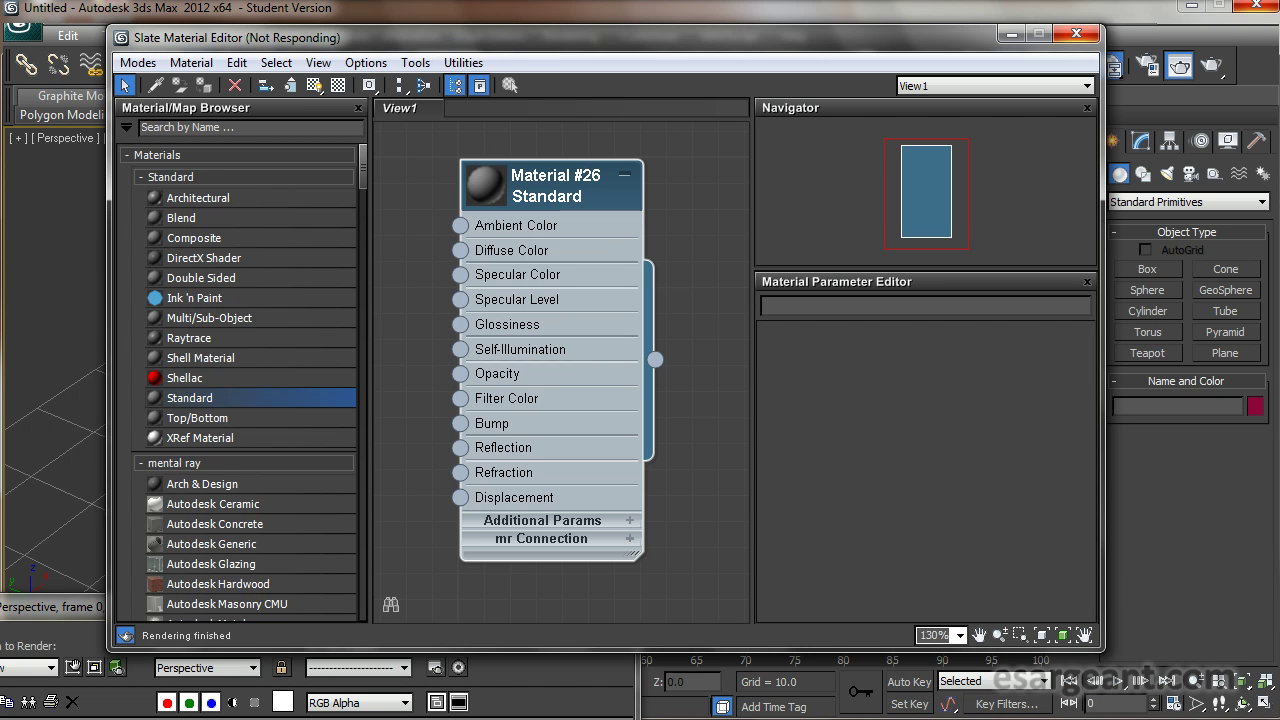
Step: Rename the new Standard material as plasticMat
right_click(541, 187)
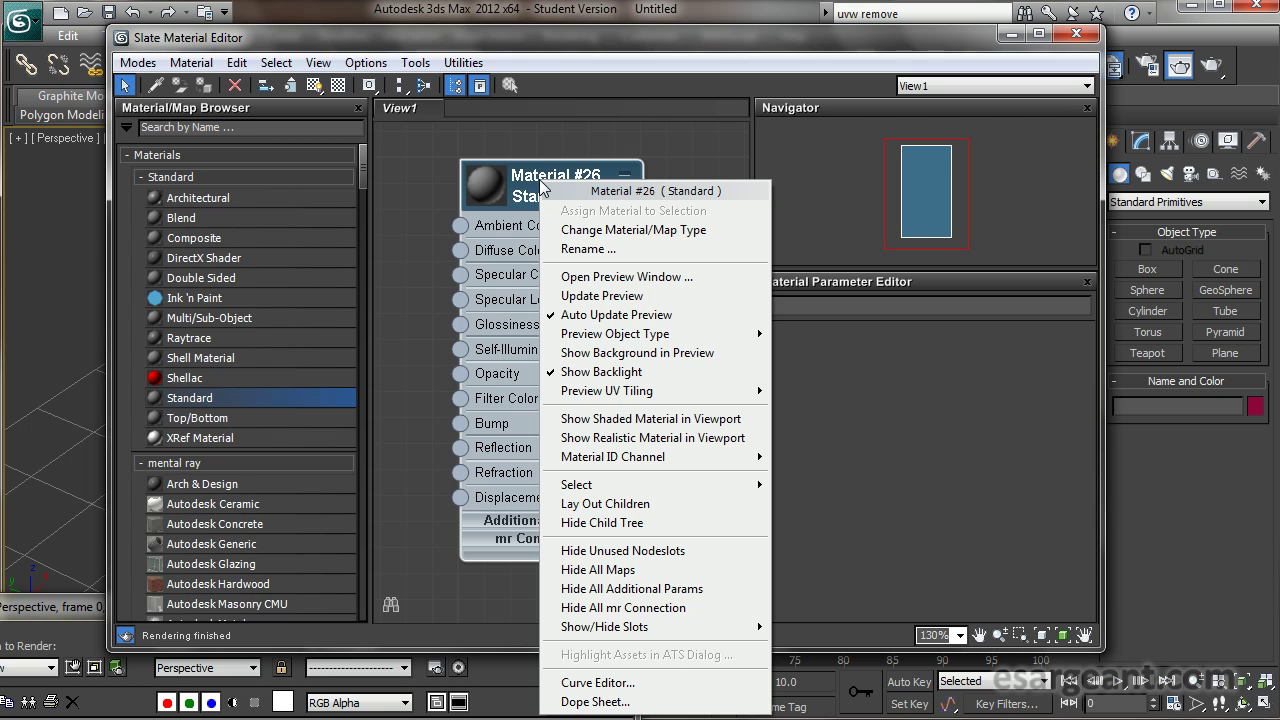
left_click(596, 249)
type("plasticMat")
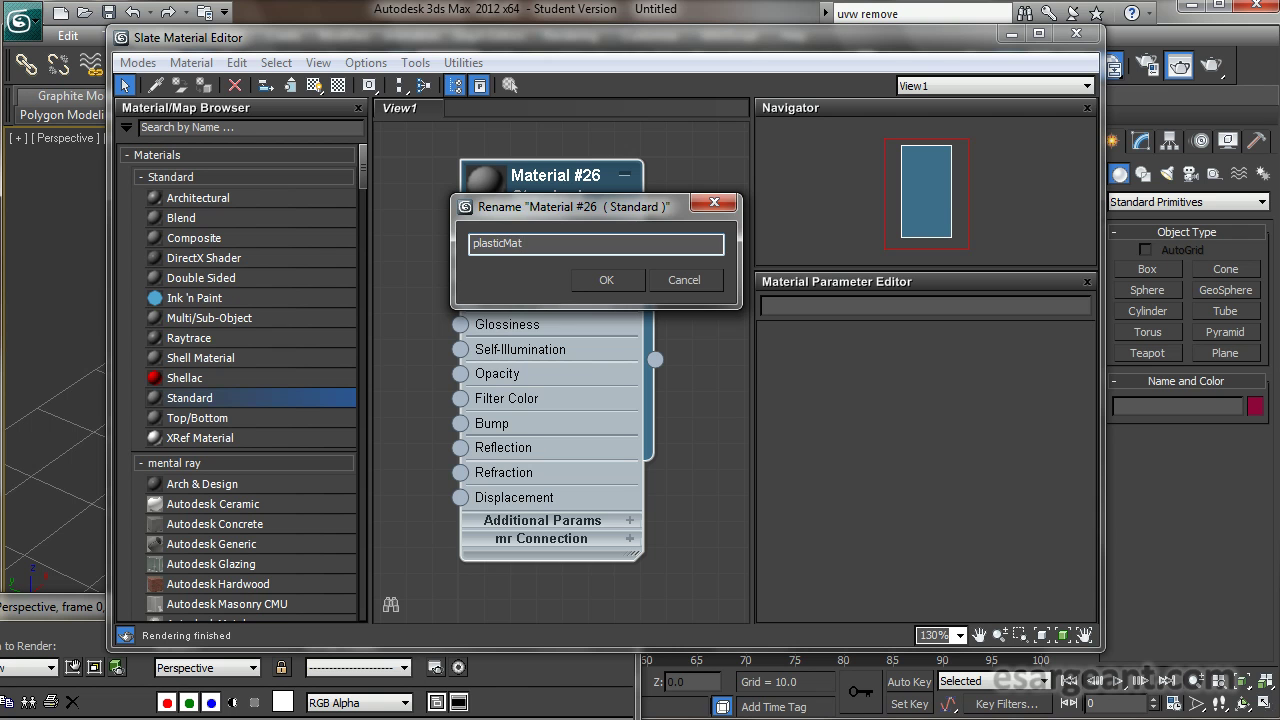
key("Return")
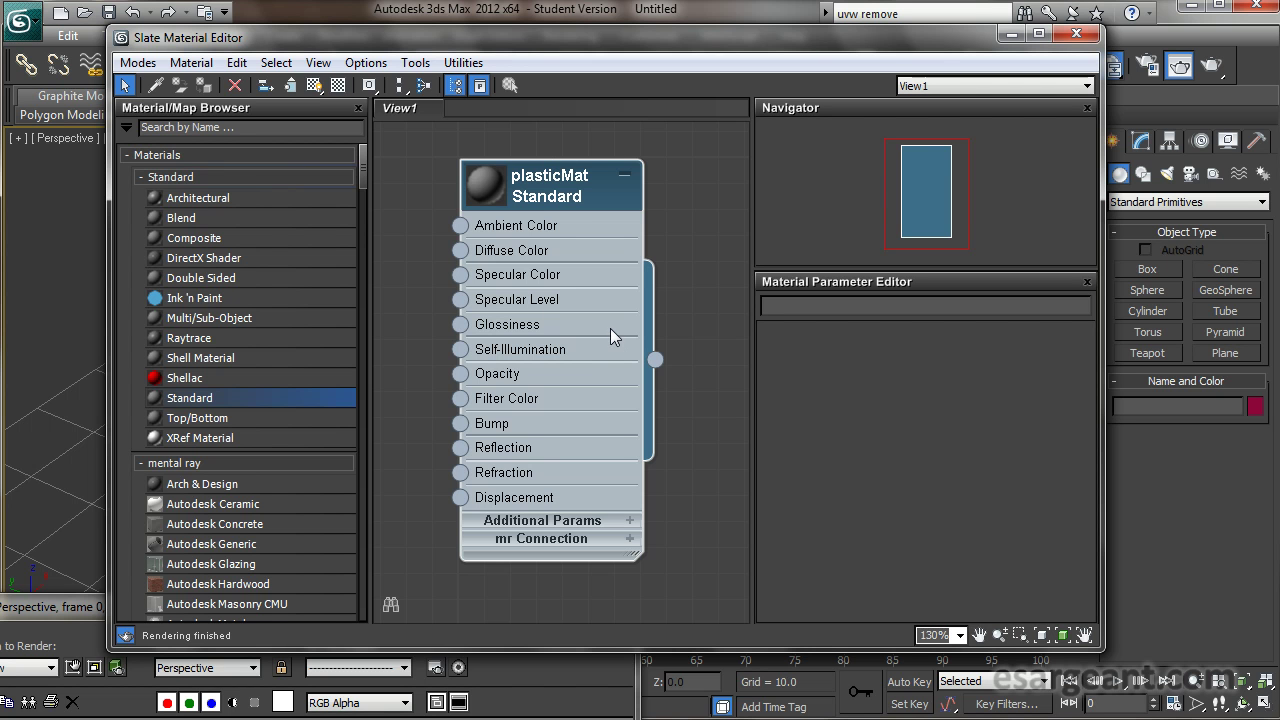
Step: Examine the plasticMat node at different magnifications and positions in View1 and the Navigator
middle_click_drag(587, 331, 642, 368)
middle_click_drag(624, 260, 565, 630, "ctrl+alt")
right_click(565, 630)
middle_click_drag(486, 188, 532, 237)
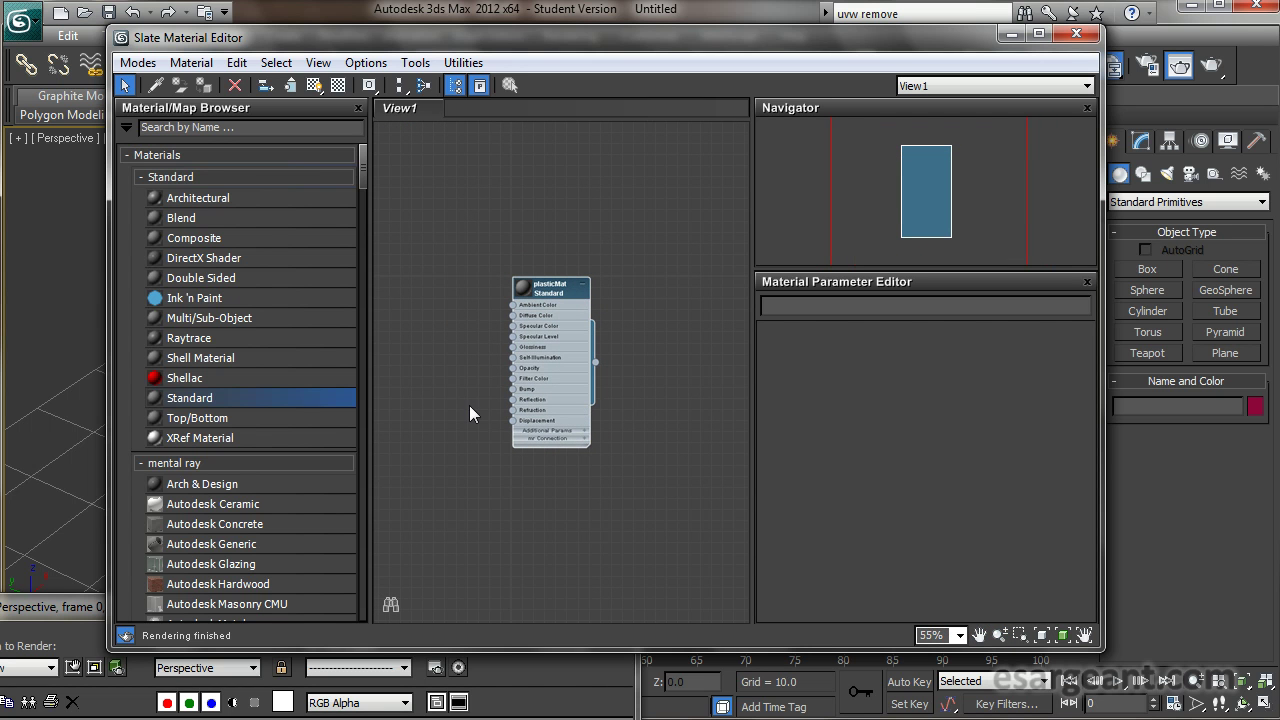
scroll(541, 371, "up", 2)
mouse_move(556, 310)
middle_mouse_down()
mouse_move(516, 265)
mouse_move(598, 318)
mouse_move(688, 312)
mouse_move(565, 316)
middle_mouse_up()
right_click(565, 316)
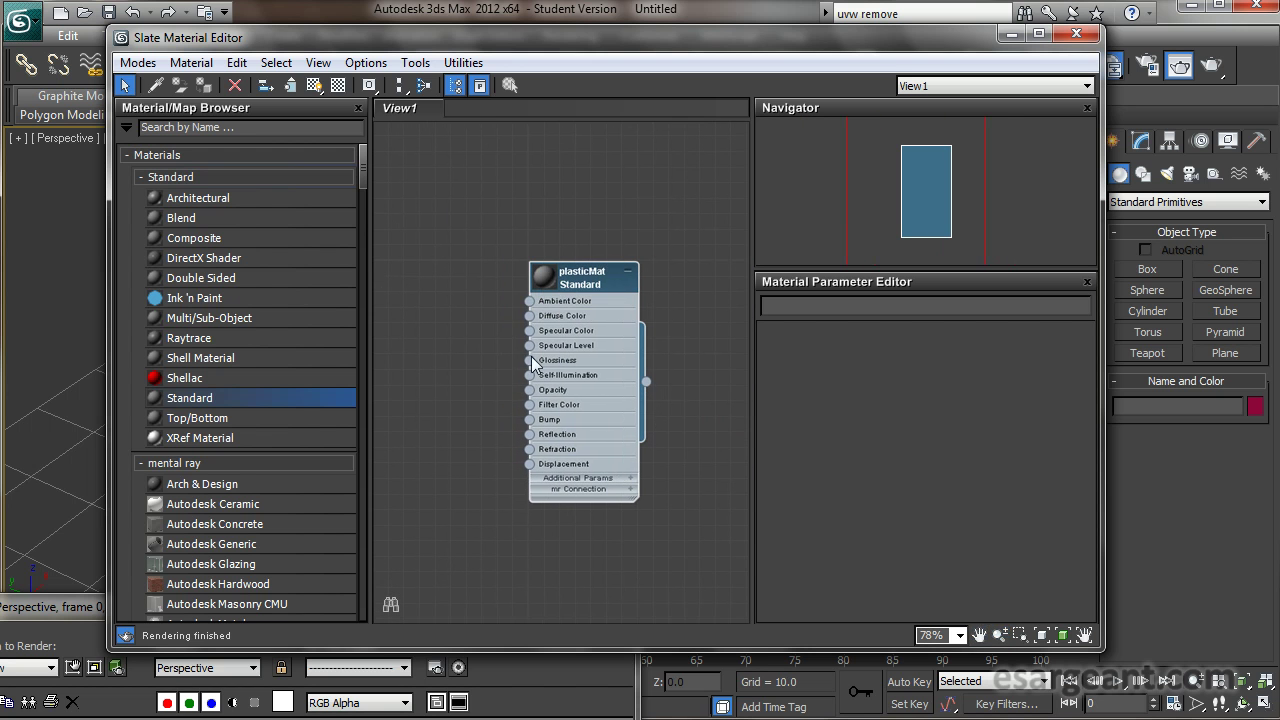
scroll(546, 347, "down", 1)
middle_click_drag(560, 400, 591, 299)
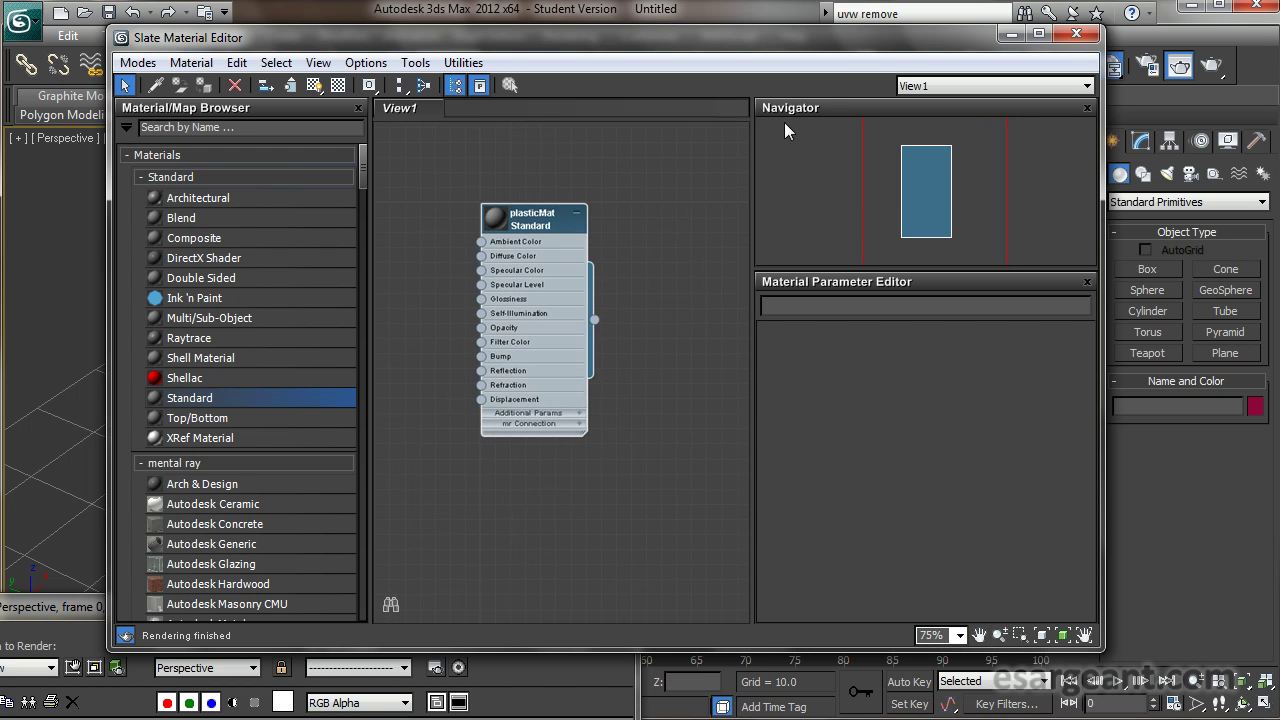
left_click_drag(928, 191, 854, 149)
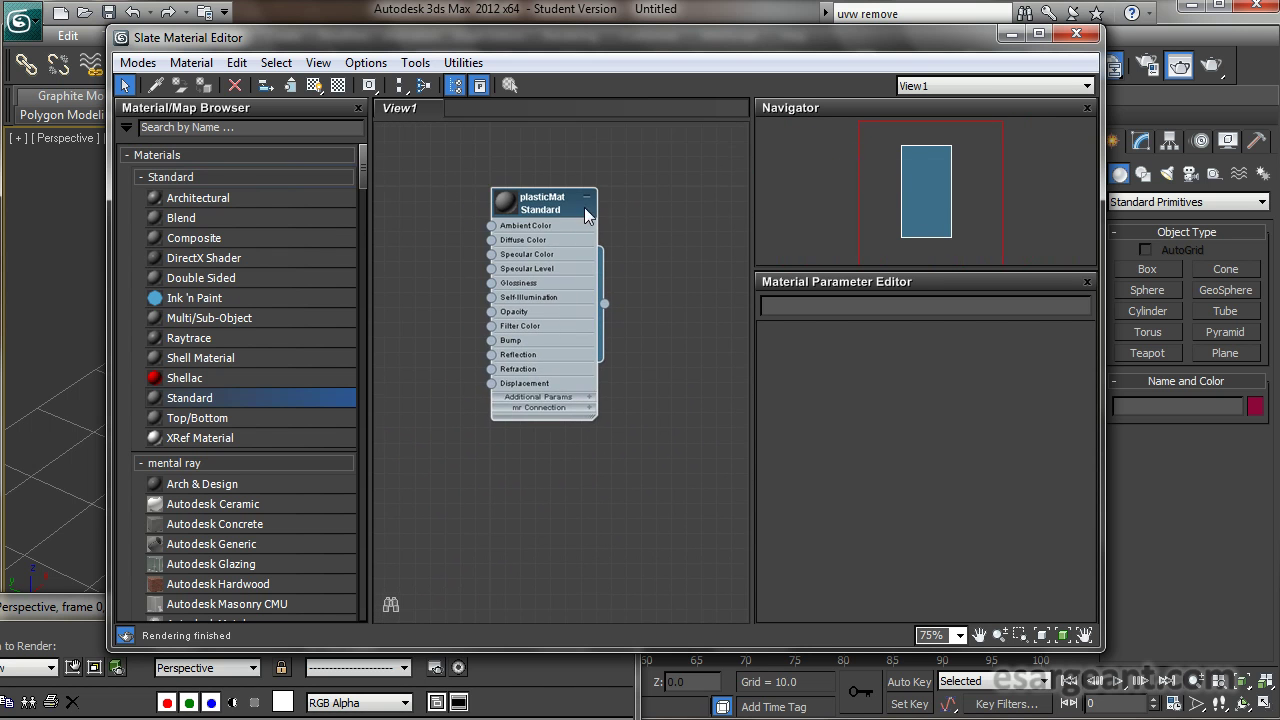
Step: Display plasticMat's parameters and examine its Blinn shader settings alongside the node's map inputs
double_click(543, 208)
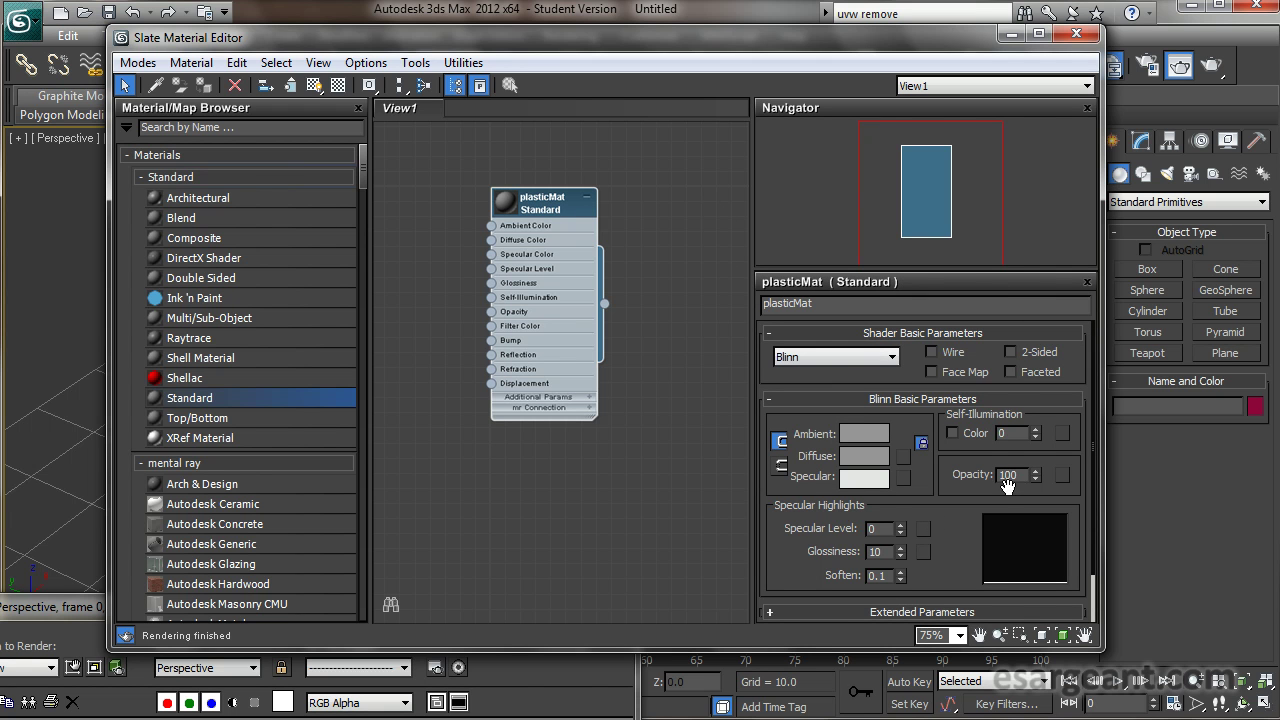
left_click_drag(963, 545, 958, 382)
left_click_drag(567, 210, 565, 230)
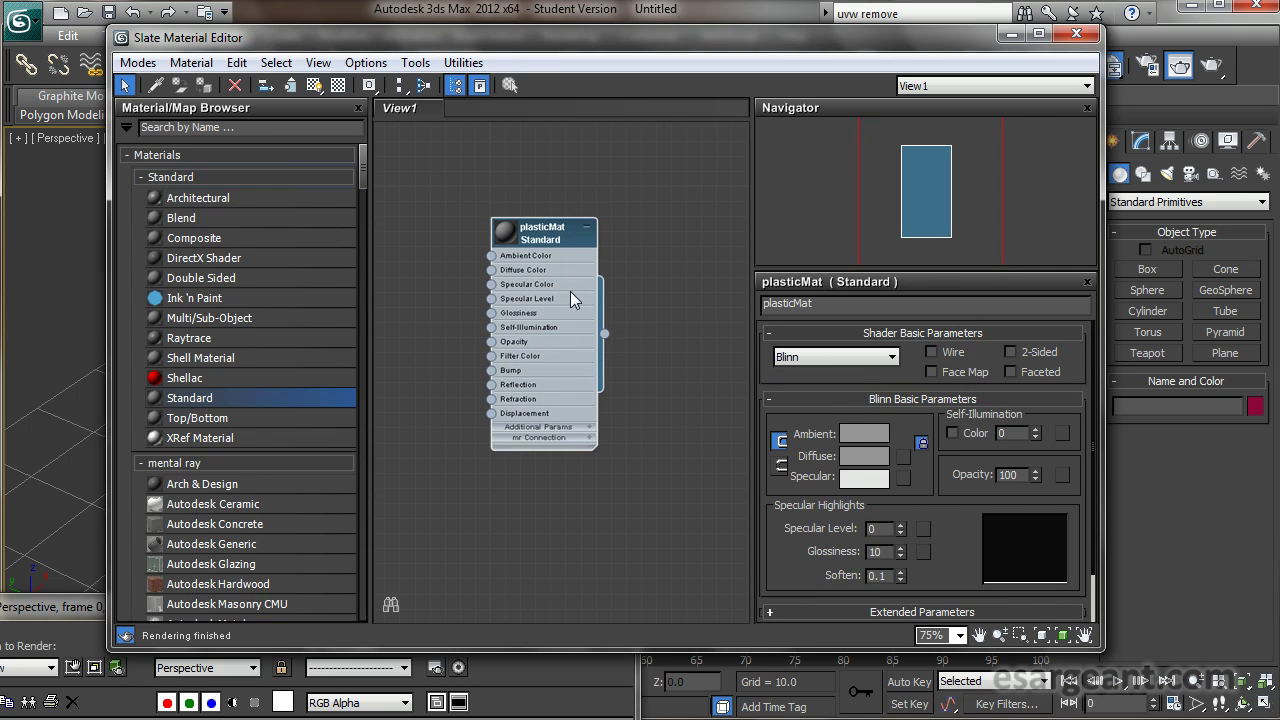
scroll(552, 215, "up", 2)
middle_click_drag(548, 212, 550, 273)
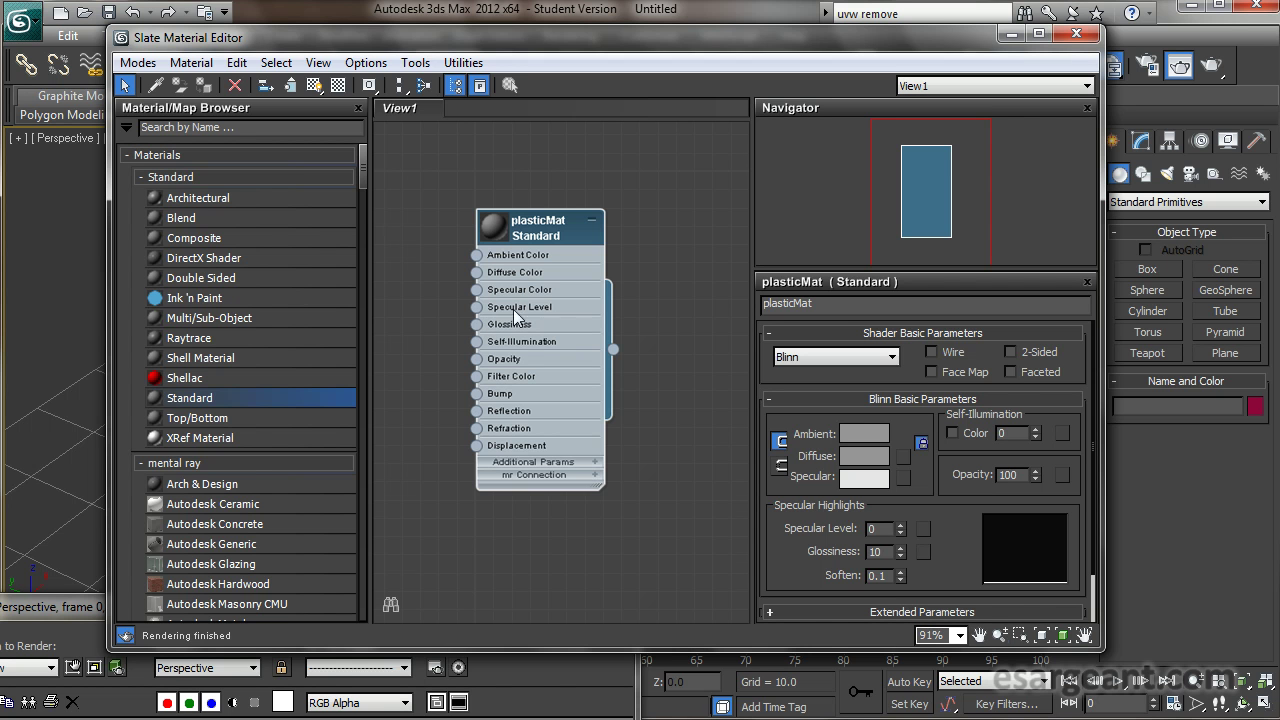
scroll(521, 387, "down", 2)
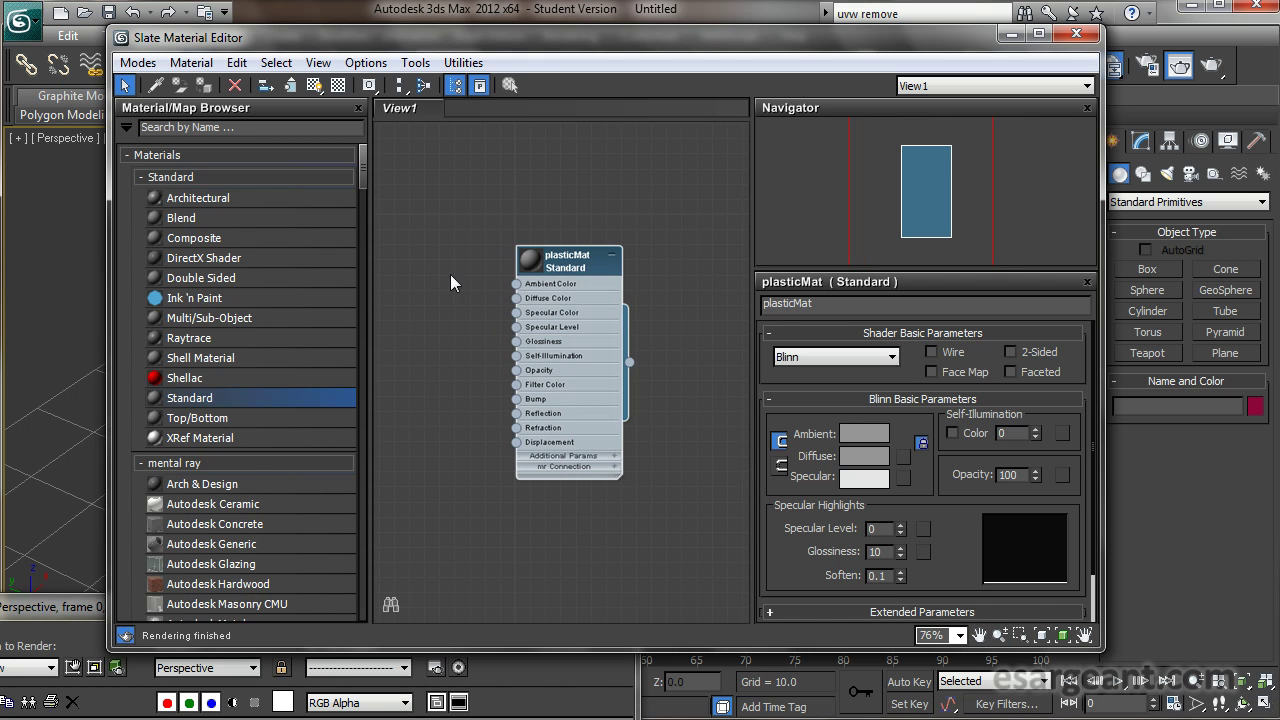
middle_click_drag(543, 357, 521, 373)
scroll(556, 333, "up", 1)
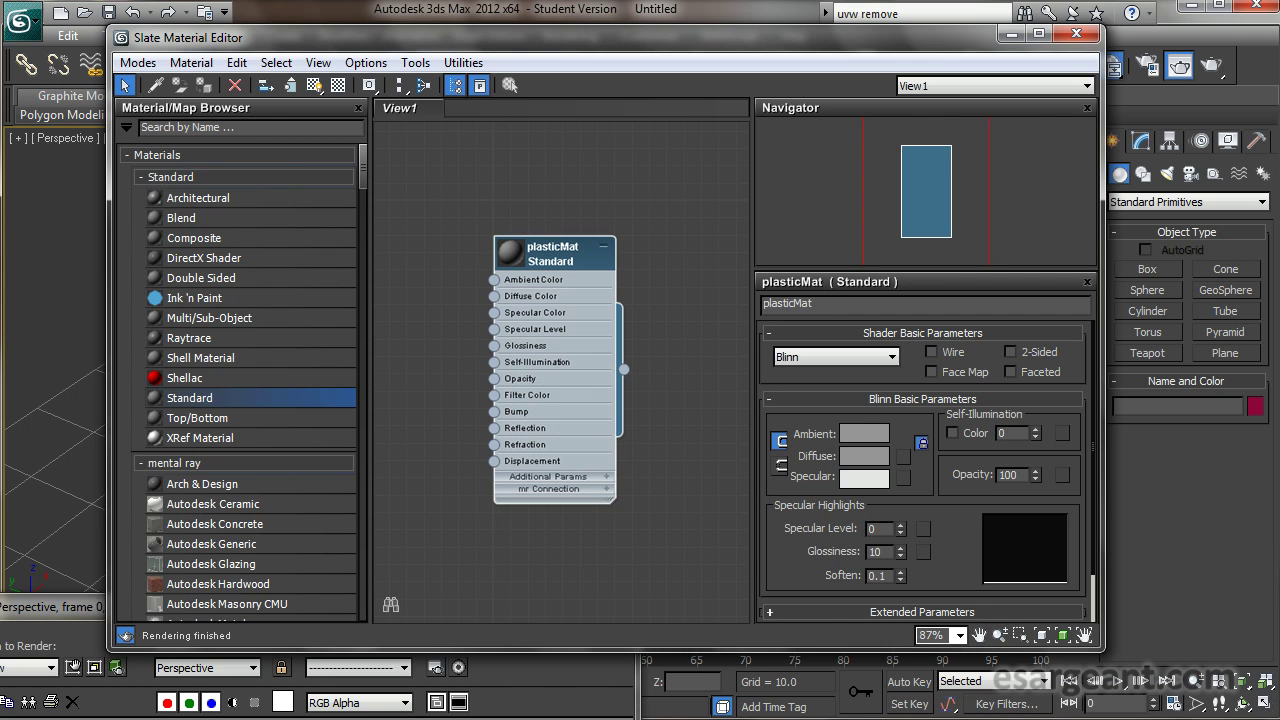
Step: Select the sphere in the Perspective view and assign plasticMat to it
left_click_drag(291, 41, 670, 30)
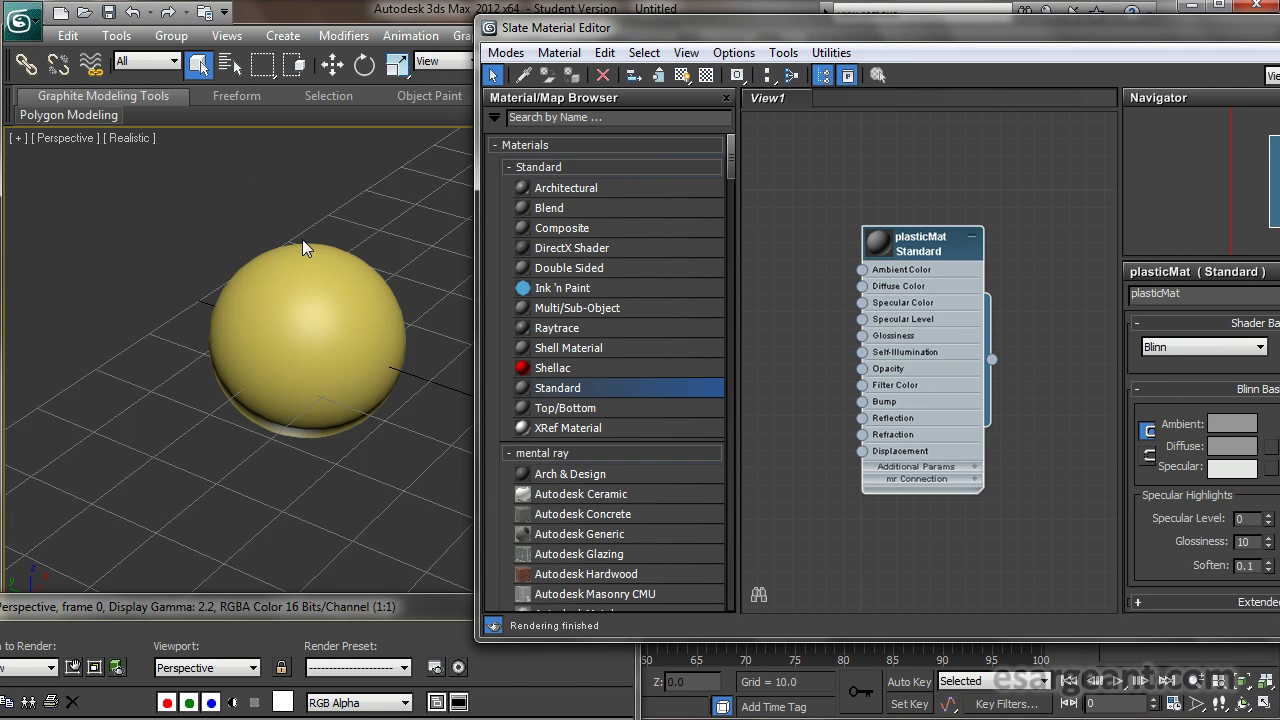
left_click(302, 281)
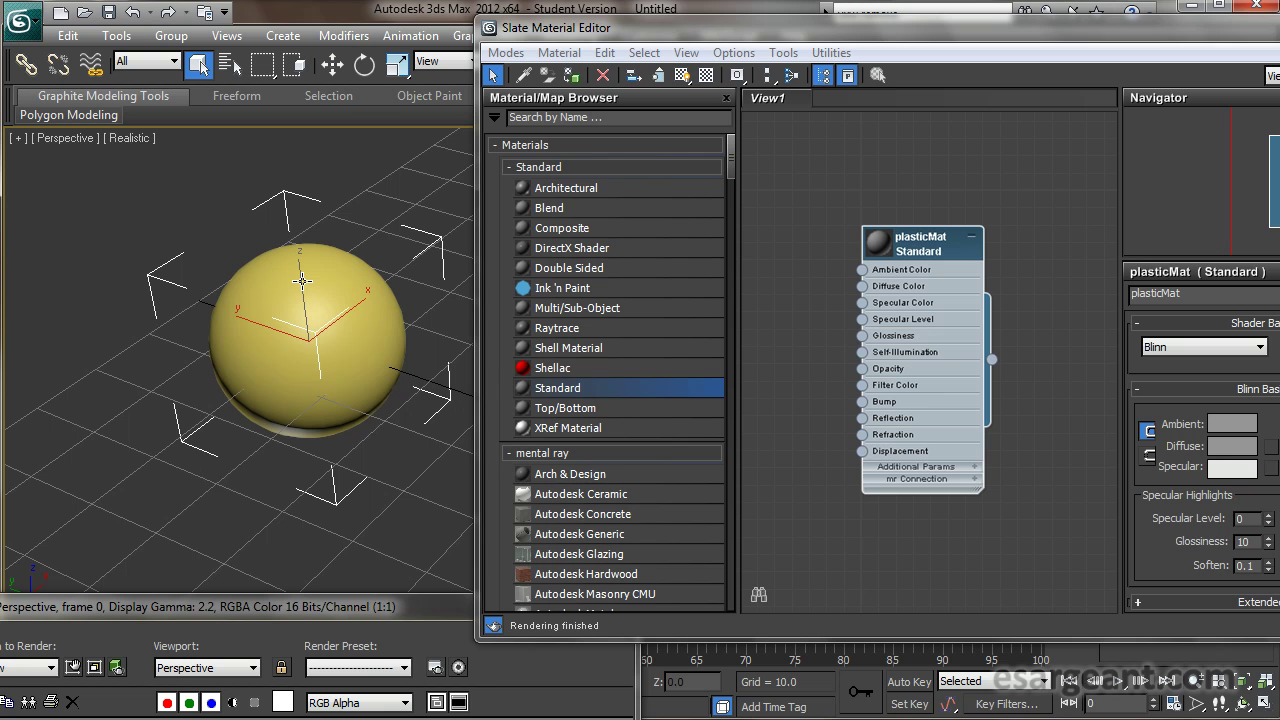
left_click(567, 76)
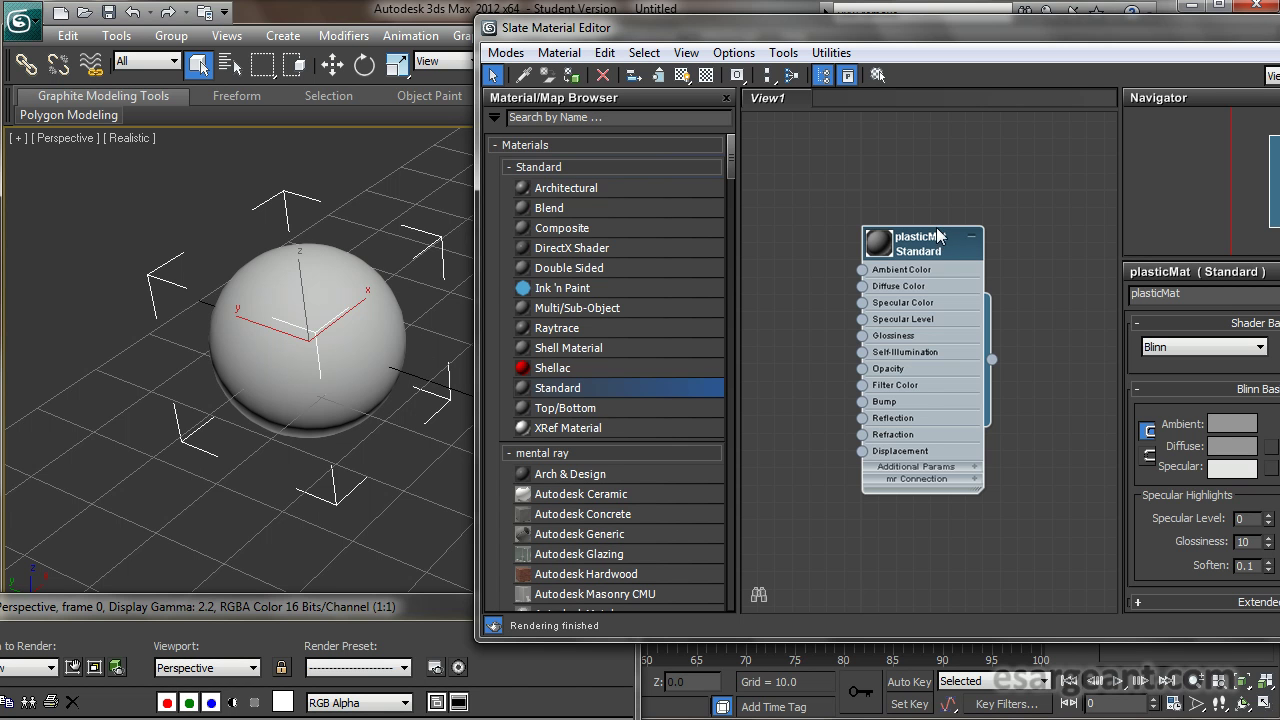
right_click(918, 250)
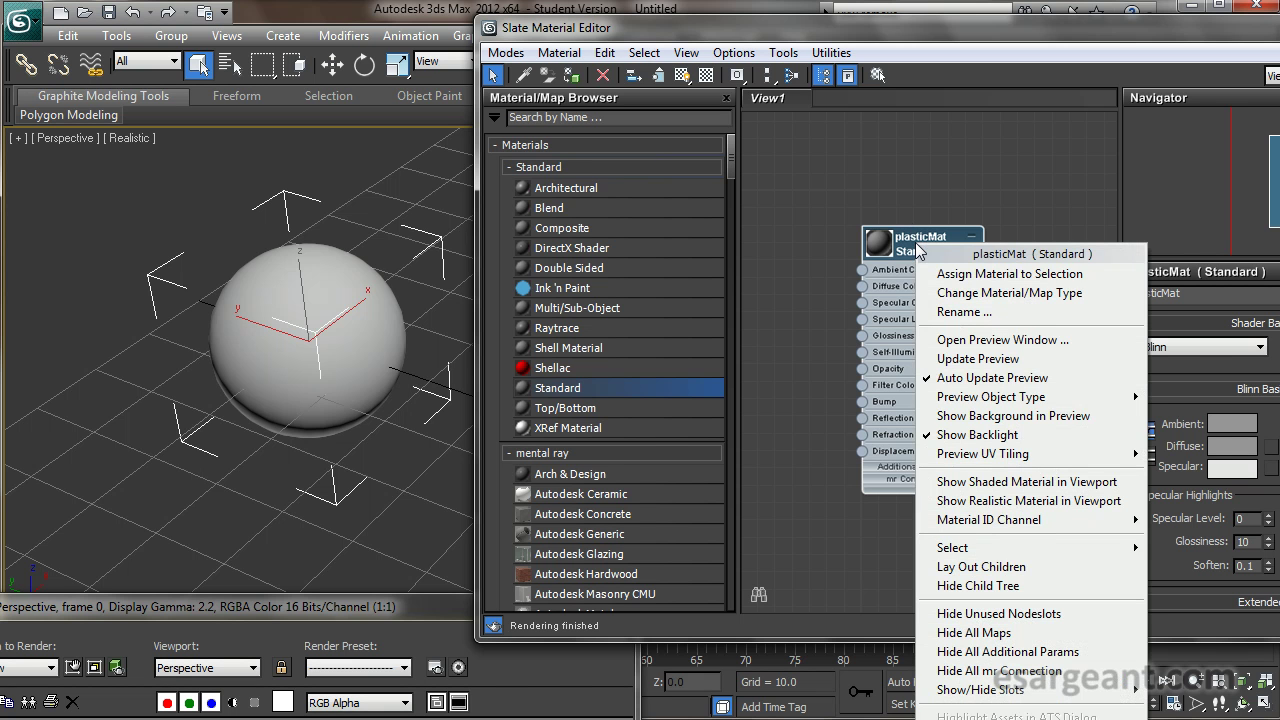
left_click(1007, 274)
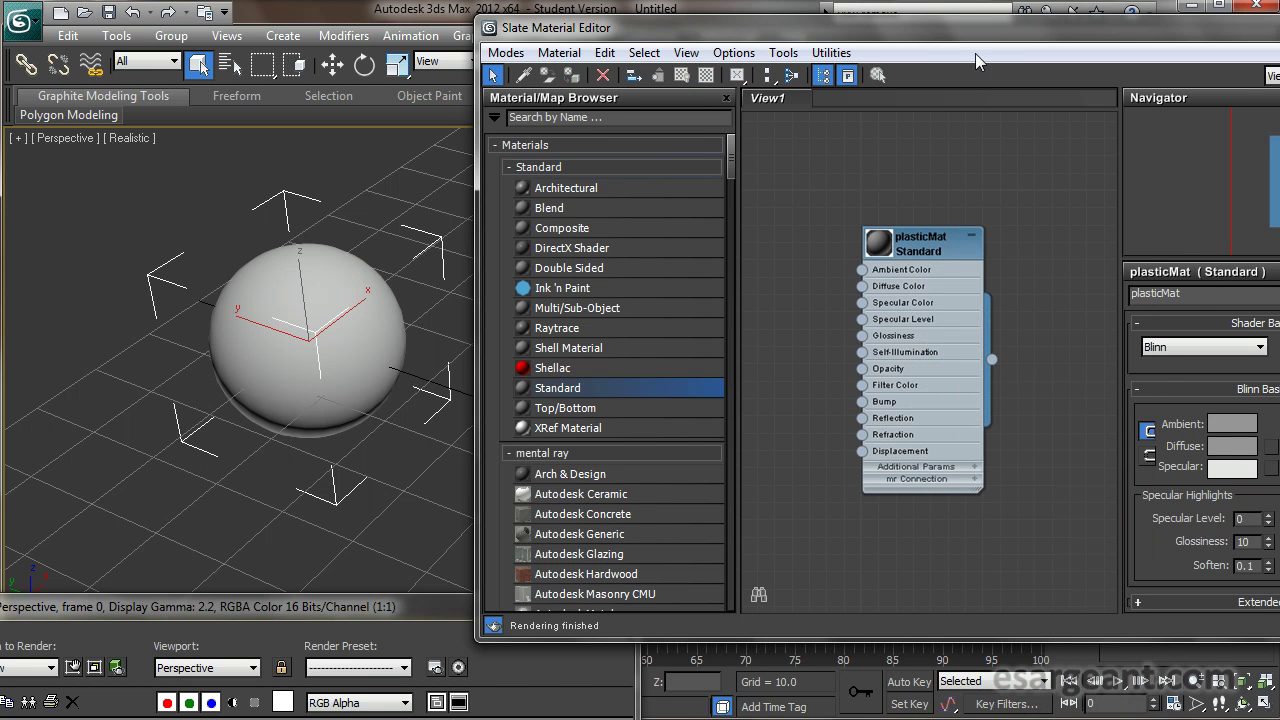
left_click_drag(980, 30, 969, 28)
Step: Render the sphere with plasticMat applied, inspect the result and bring the material editor back into full view
left_click(420, 656)
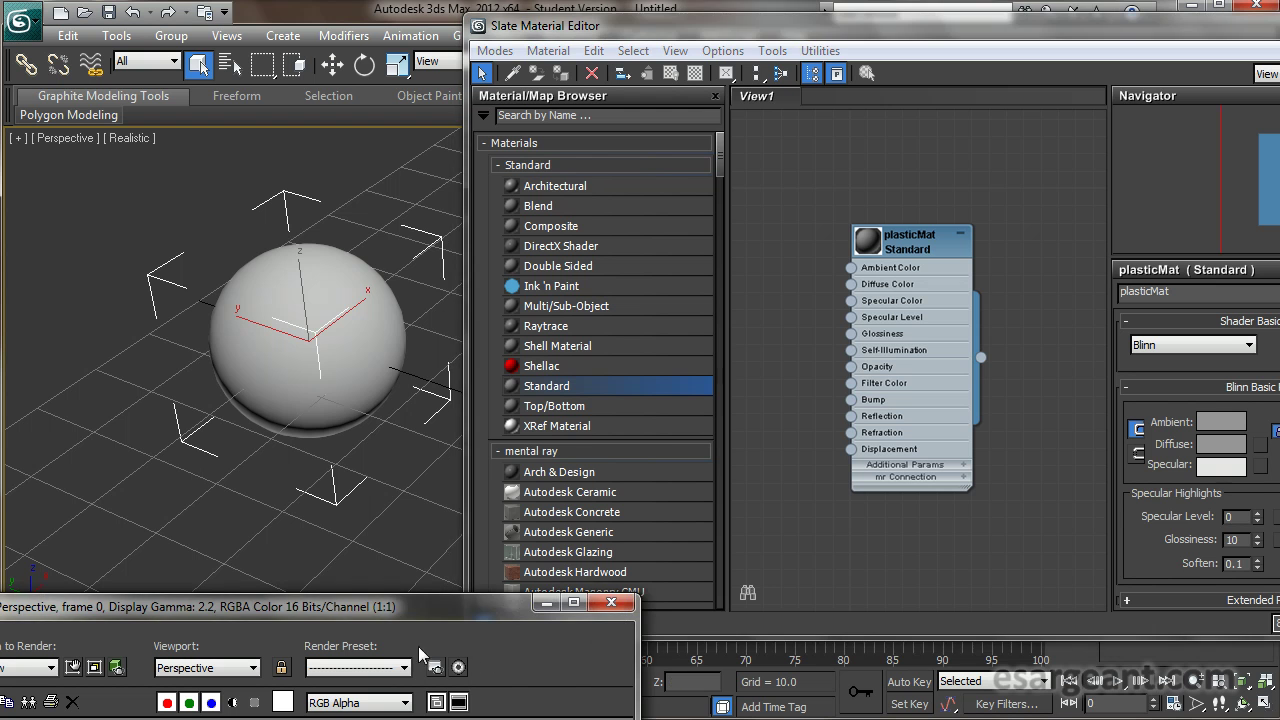
left_click_drag(414, 606, 663, 0)
left_click(848, 674)
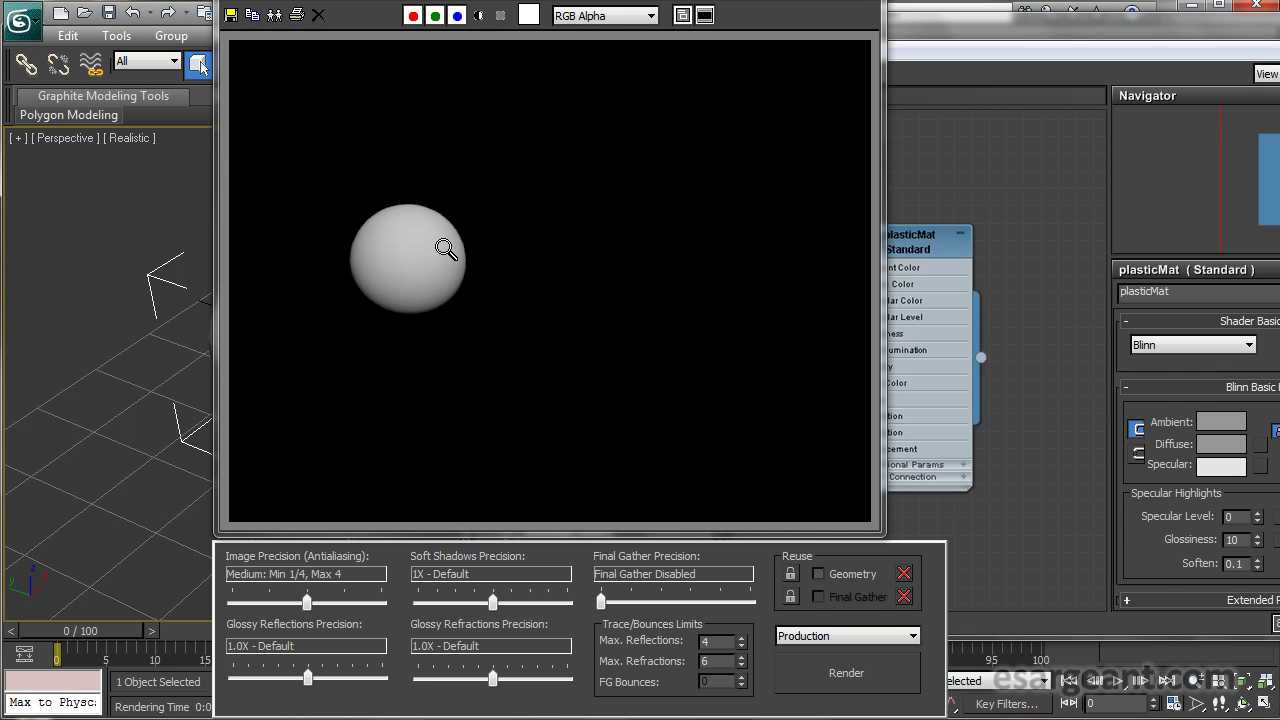
left_click_drag(400, 0, 605, 8)
left_click_drag(688, 0, 231, 566)
left_click_drag(590, 29, 279, 47)
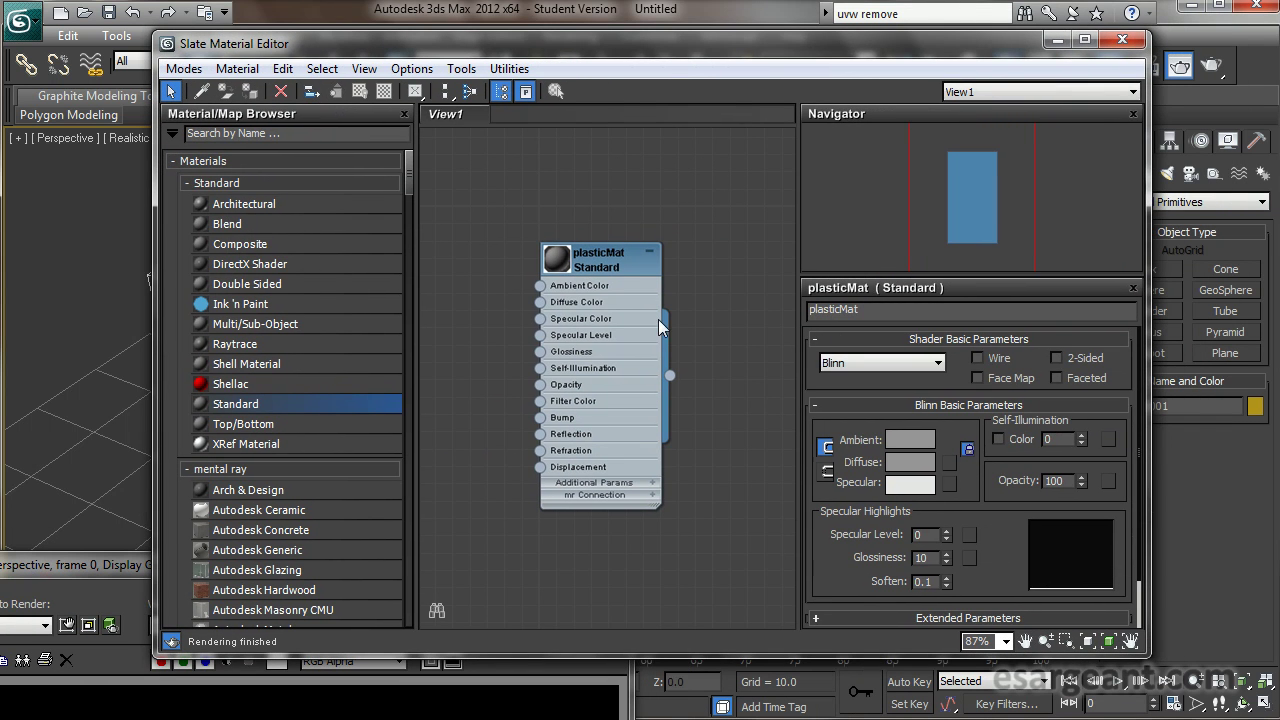
Step: Examine the shader types available for plasticMat and its Blinn shader settings alongside the sphere, keeping Blinn selected
left_click(613, 264)
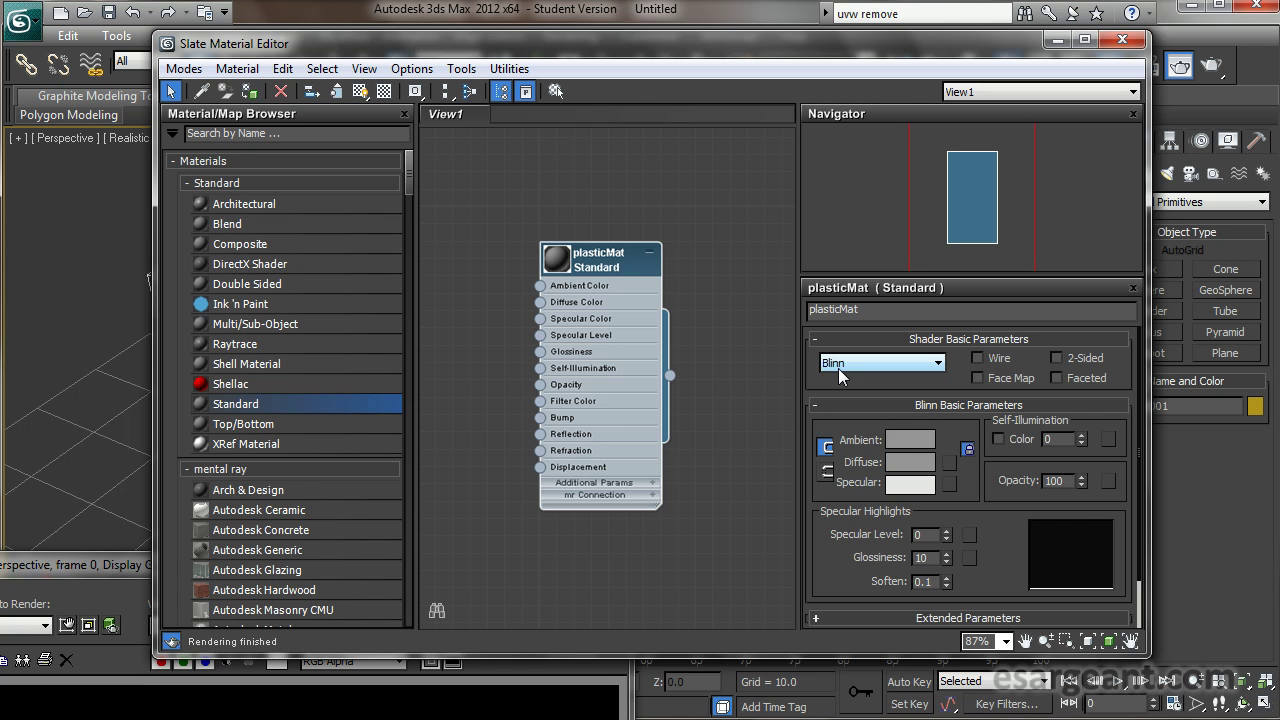
left_click_drag(347, 47, 722, 47)
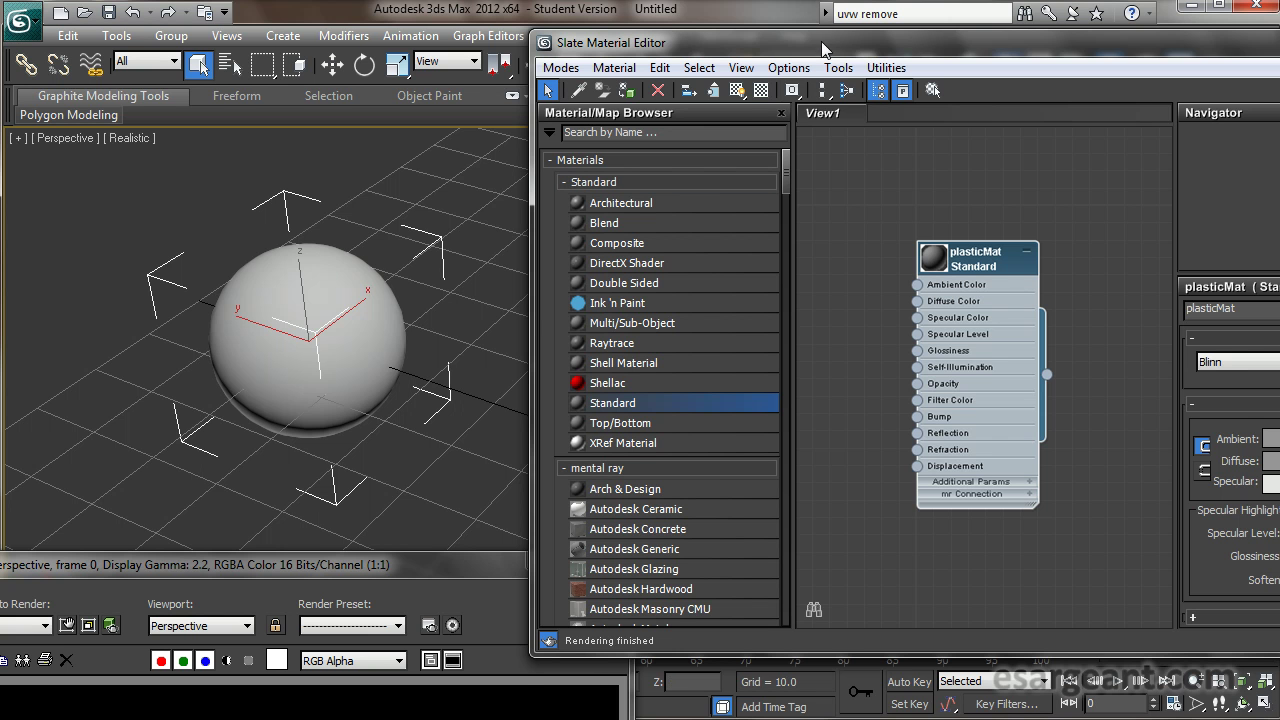
left_click_drag(831, 44, 440, 45)
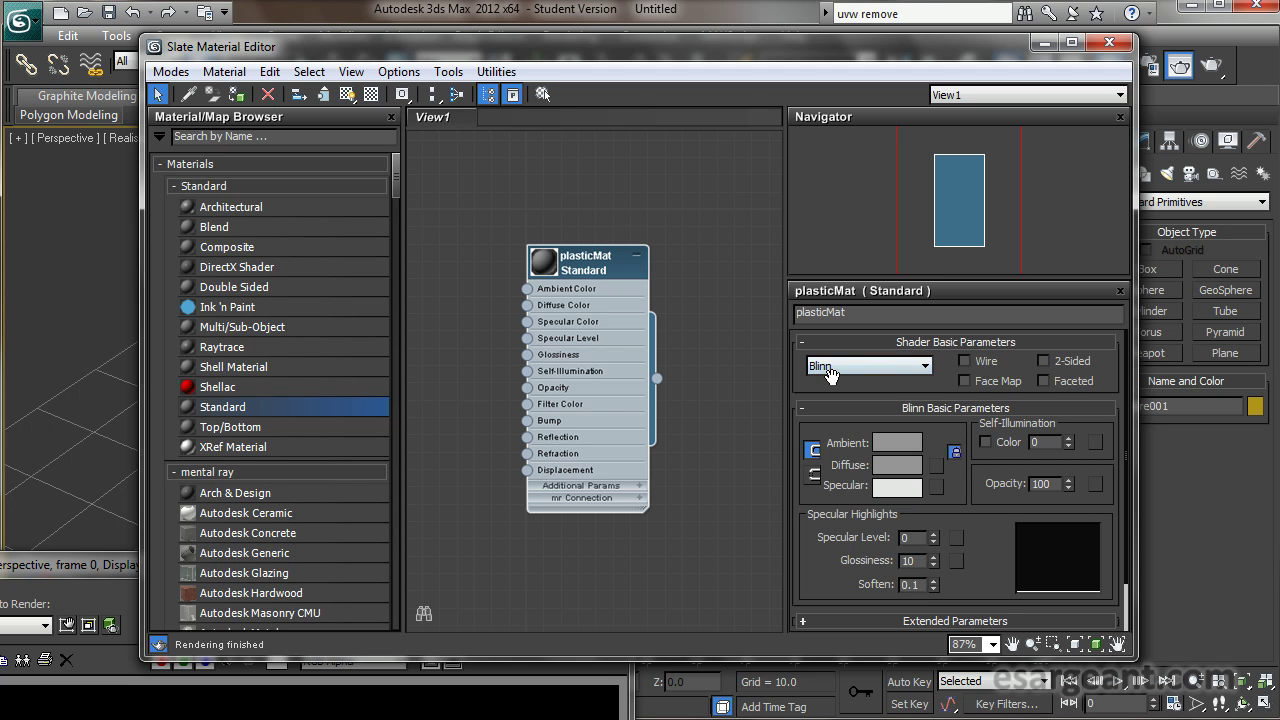
left_click_drag(564, 57, 521, 58)
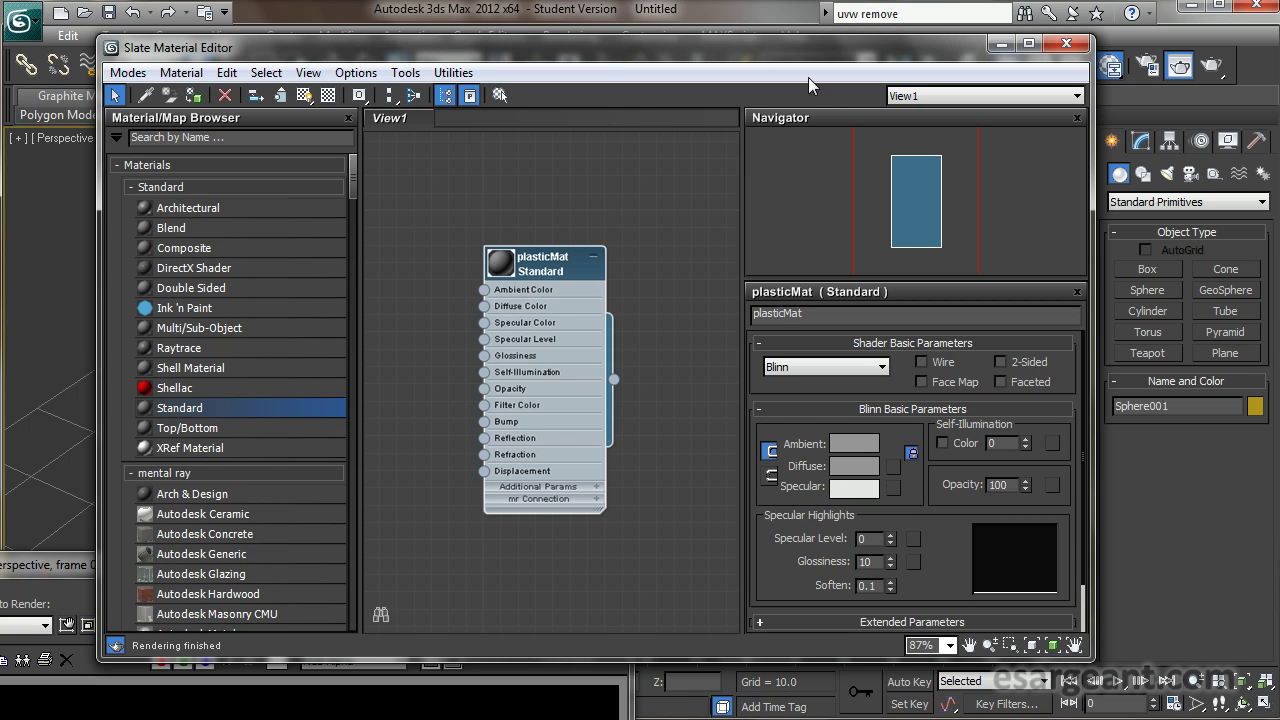
left_click(810, 367)
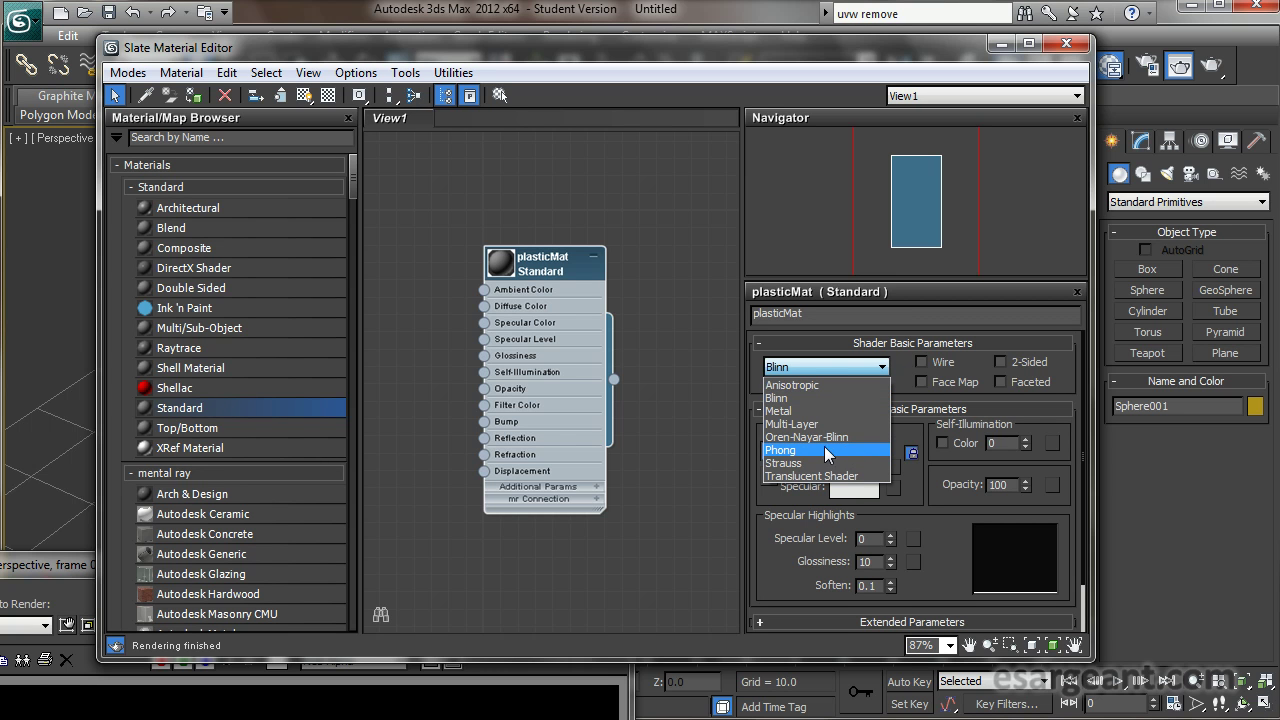
left_click(807, 367)
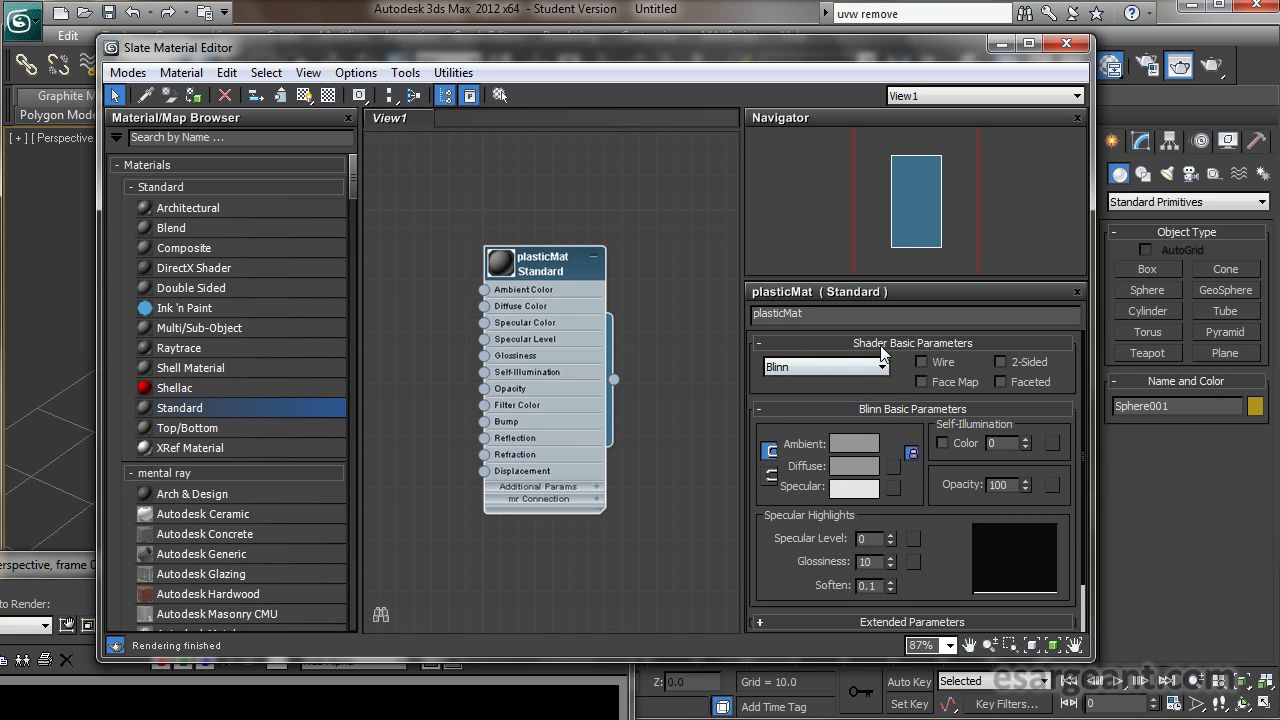
left_click(792, 367)
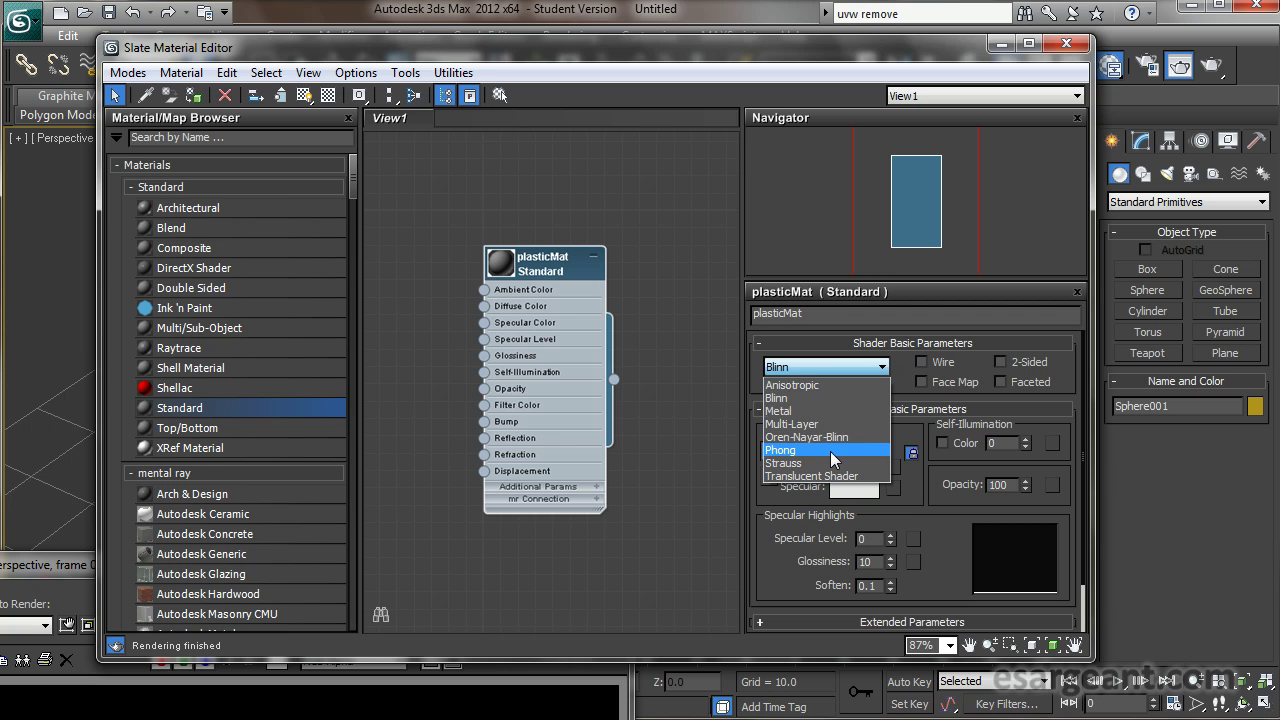
left_click(832, 368)
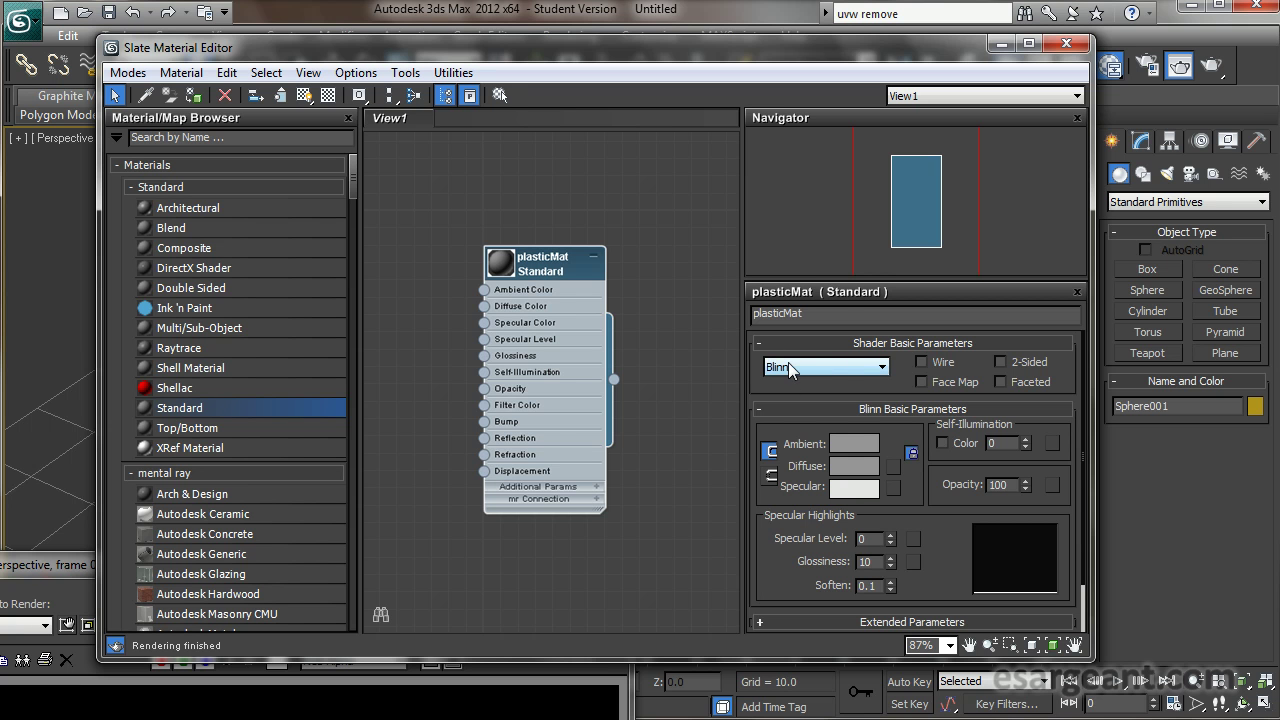
Step: Turn on the Wire option for plasticMat and render the sphere to inspect the wireframe result
left_click_drag(476, 55, 653, 54)
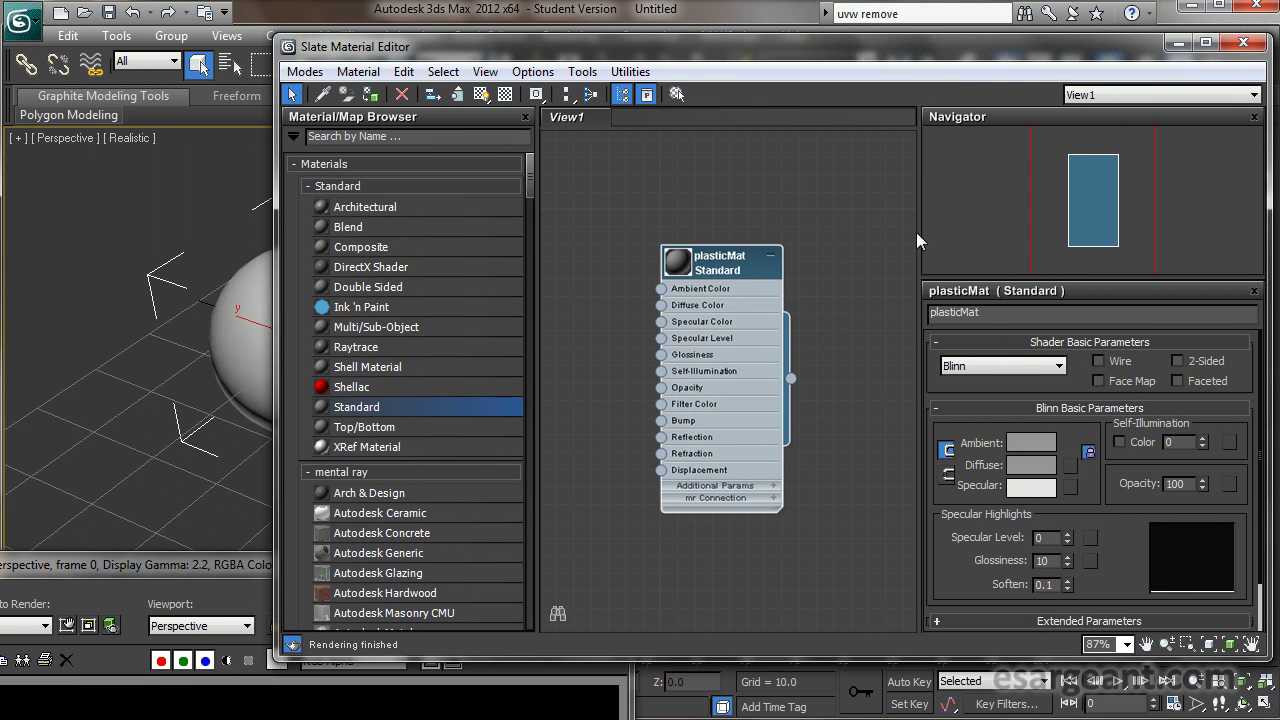
left_click(1098, 361)
left_click_drag(730, 51, 920, 60)
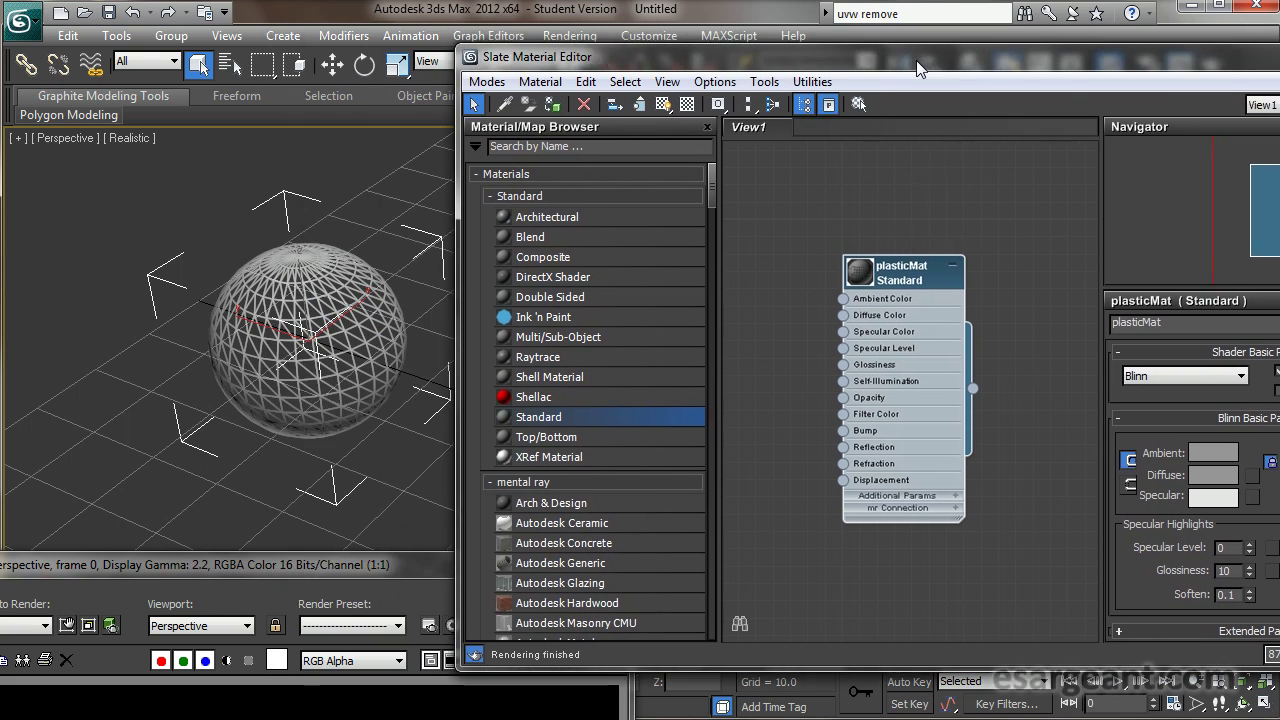
left_click_drag(427, 565, 836, 12)
left_click(950, 664)
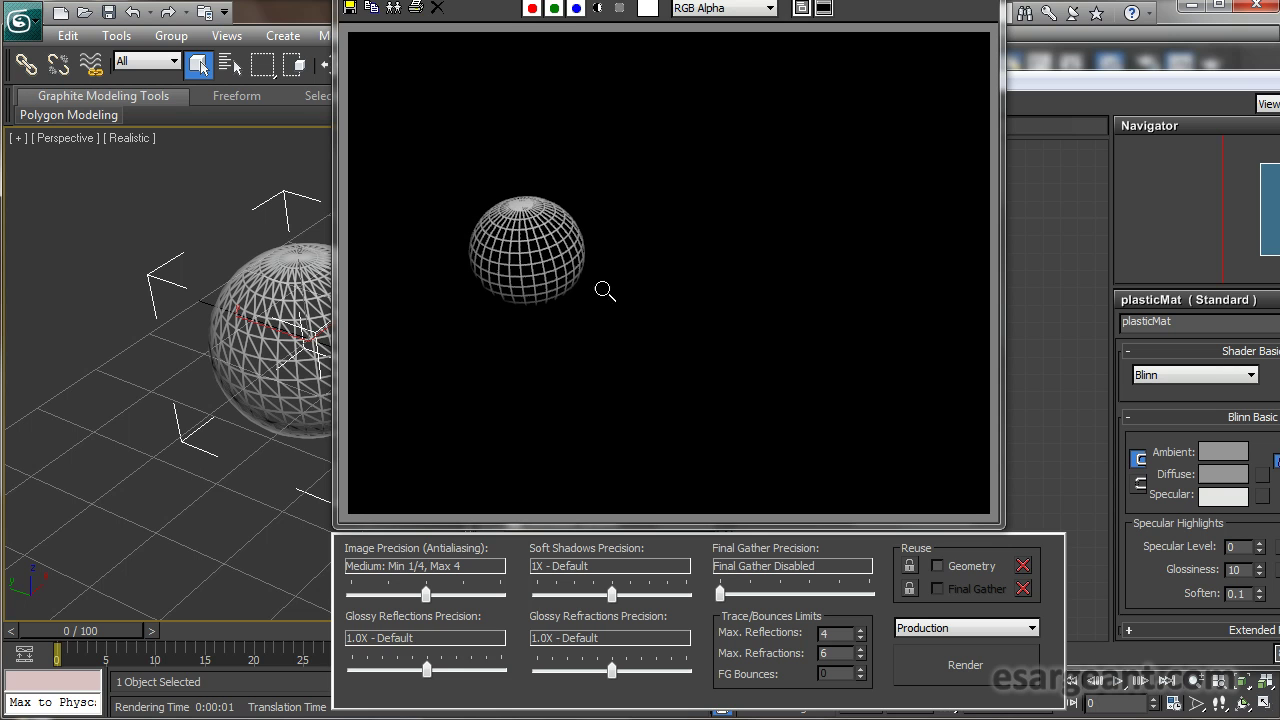
left_click_drag(593, 14, 285, 596)
left_click_drag(597, 56, 992, 37)
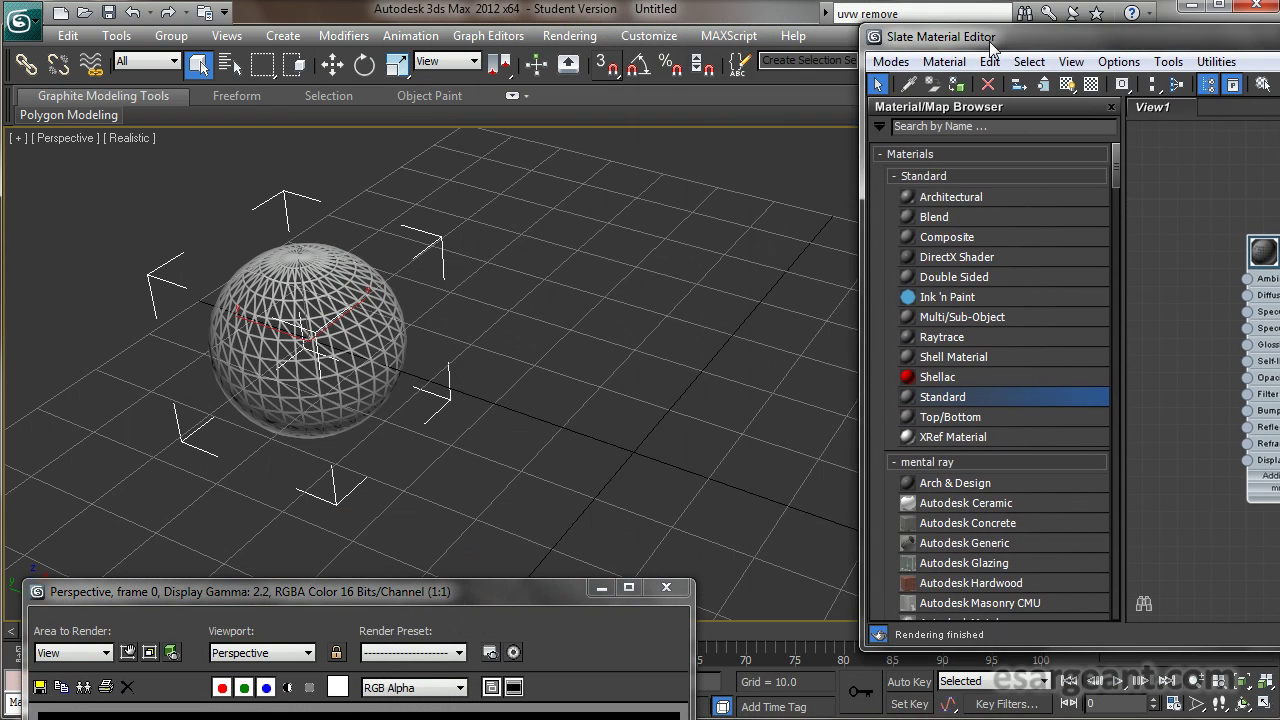
Step: Inspect the wireframe sphere up close in the Perspective view and turn off plasticMat's Wire option
middle_click_drag(586, 294, 657, 347)
scroll(655, 347, "up", 8)
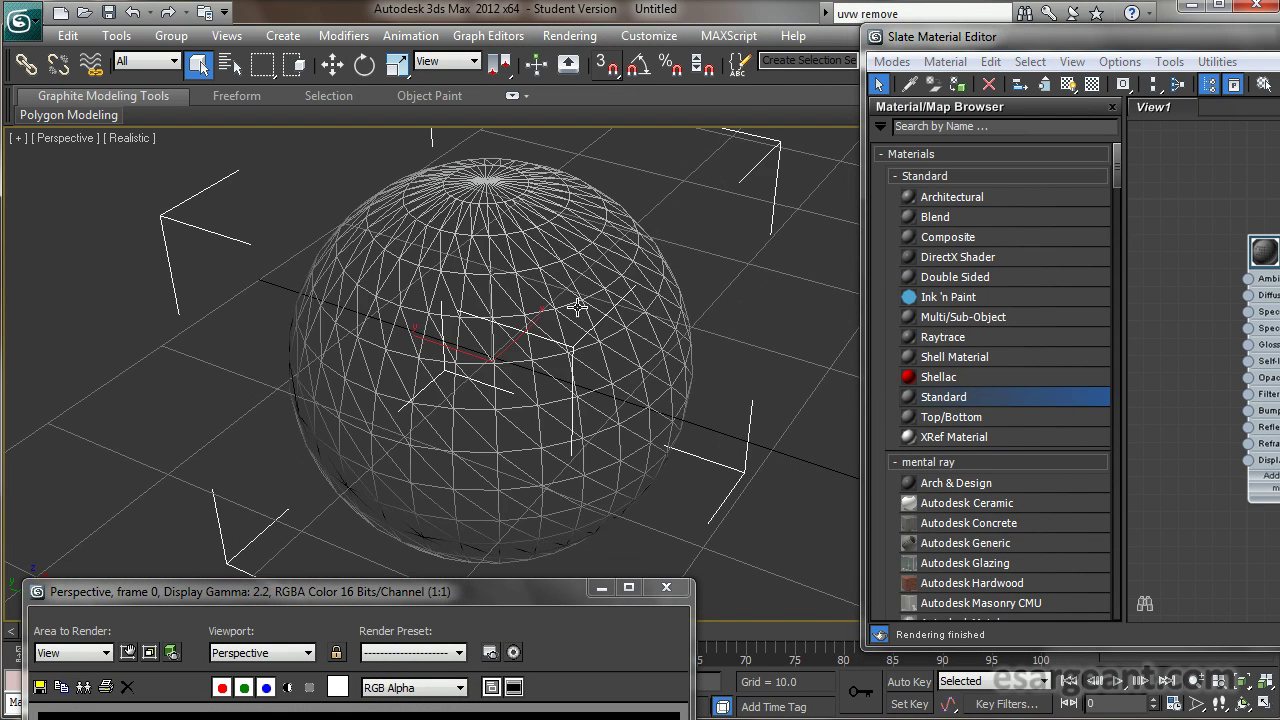
left_click_drag(1025, 36, 320, 43)
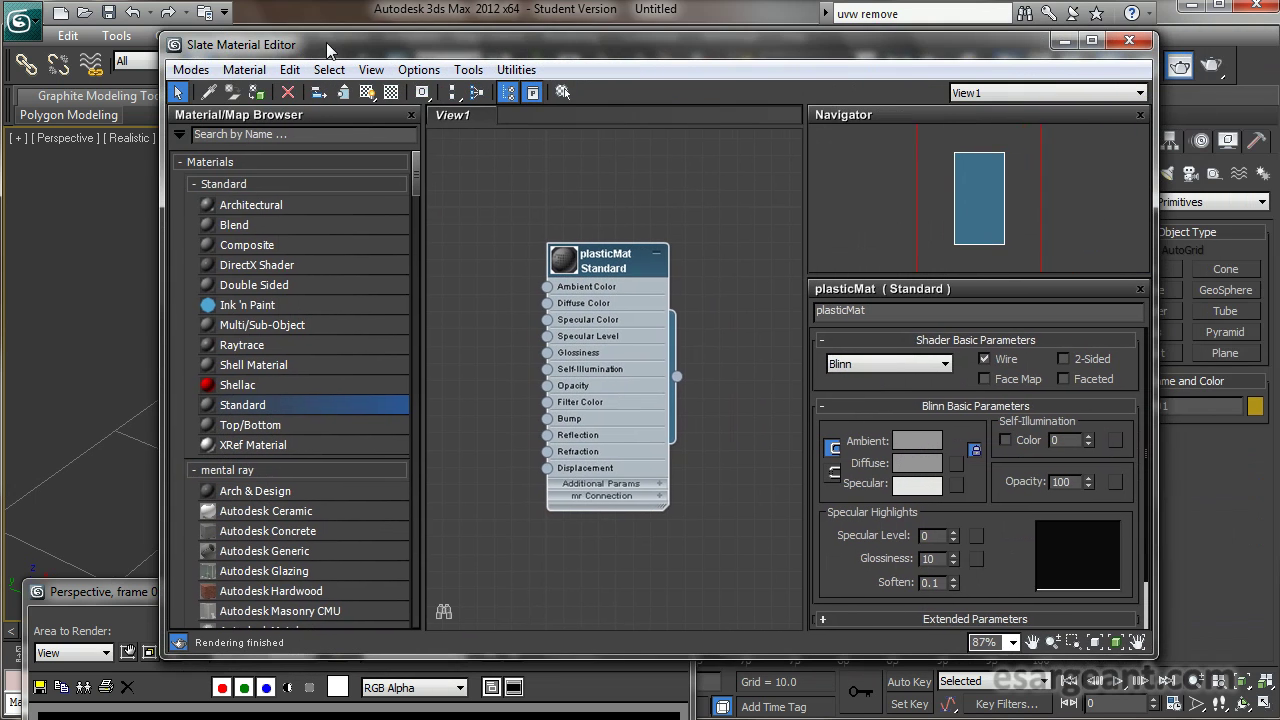
left_click(986, 359)
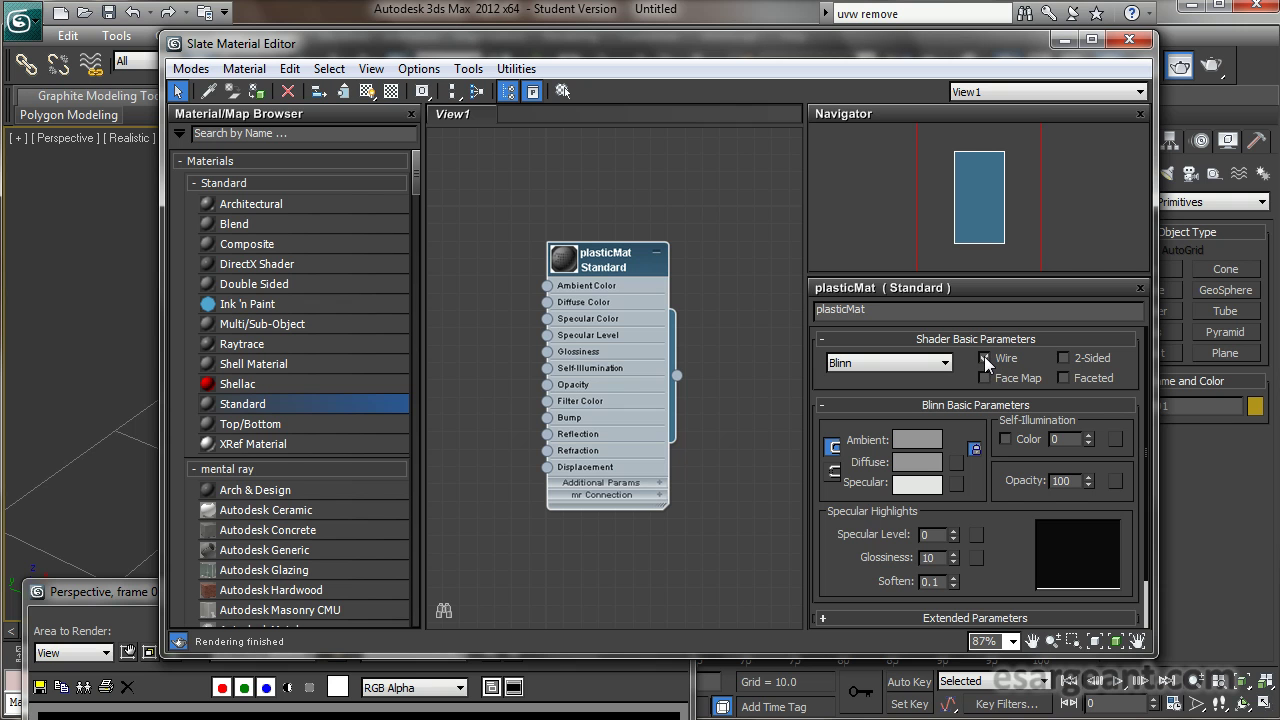
left_click(985, 360)
left_click_drag(621, 52, 706, 468)
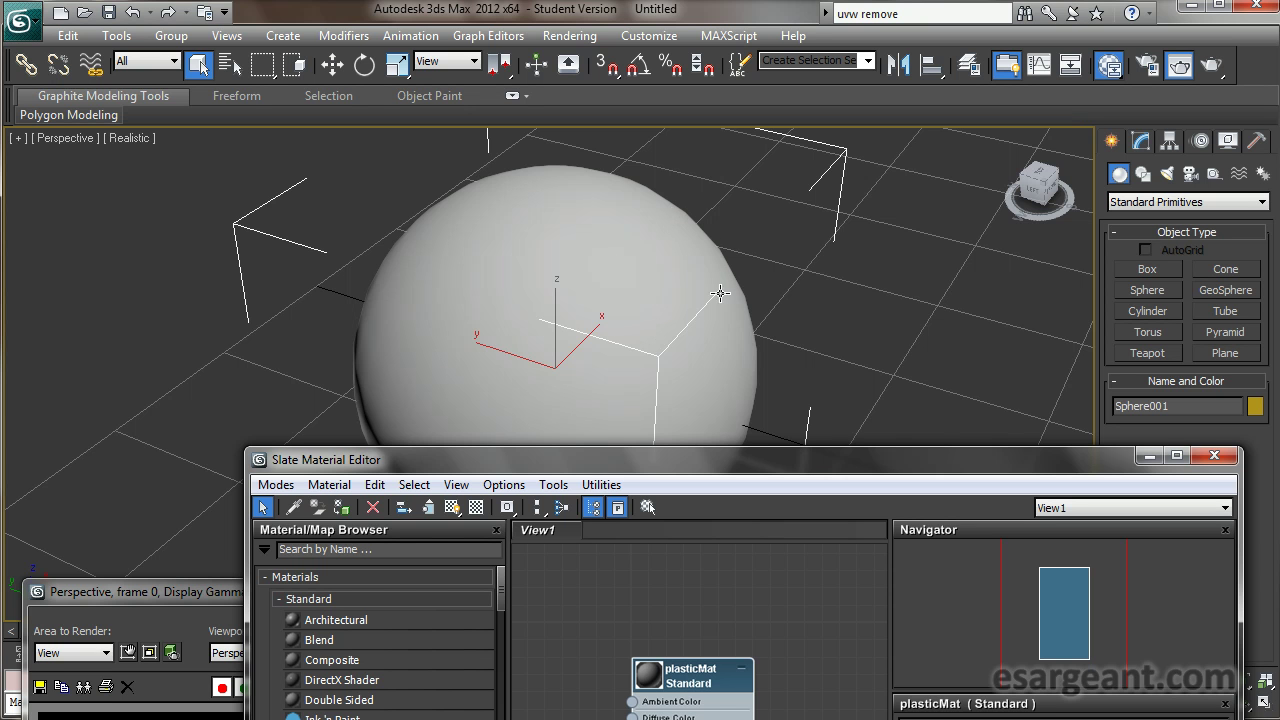
Step: Turn on the Faceted option for plasticMat and render the Perspective view of the sphere
left_click_drag(808, 462, 663, 93)
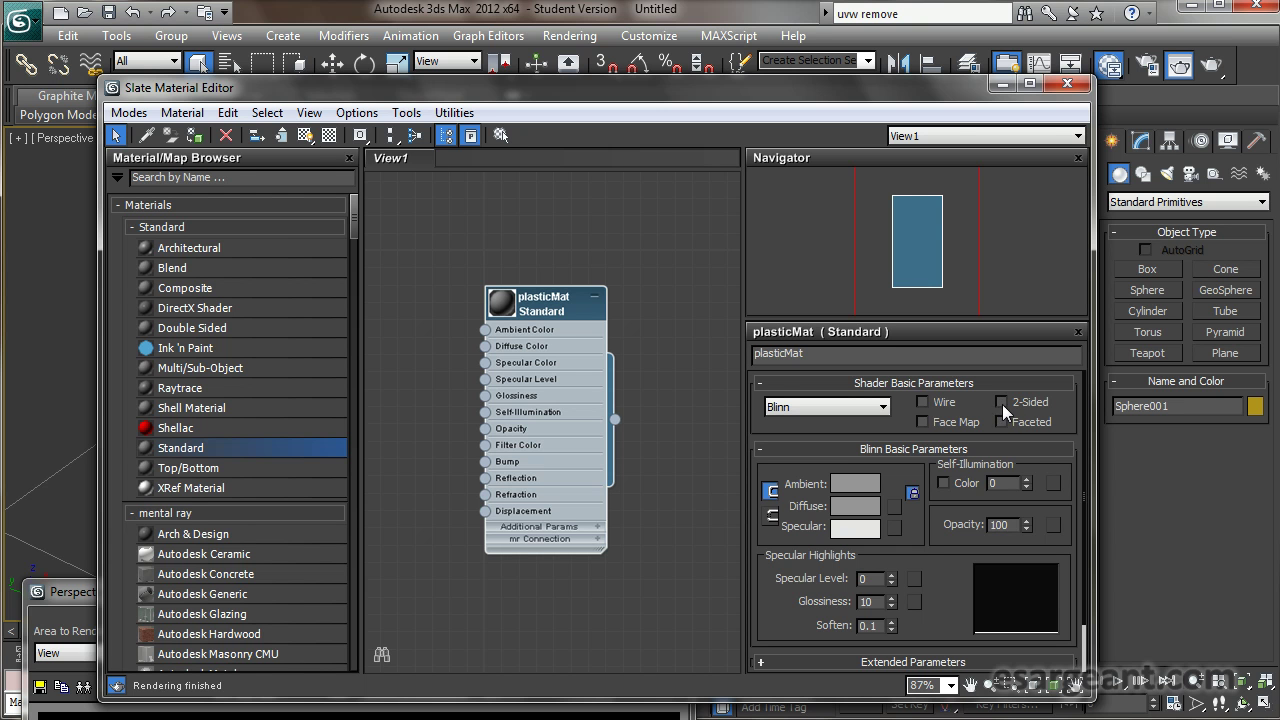
left_click_drag(956, 101, 955, 210)
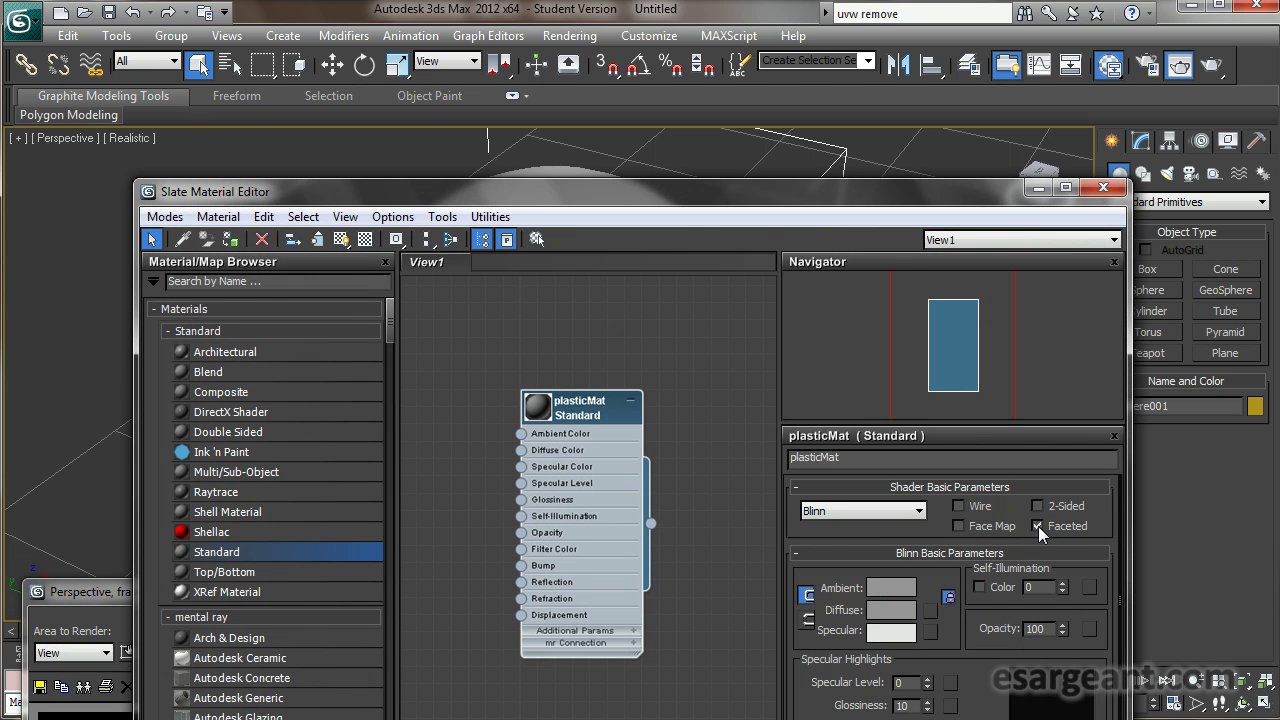
left_click_drag(742, 215, 1088, 155)
left_click_drag(424, 591, 545, 22)
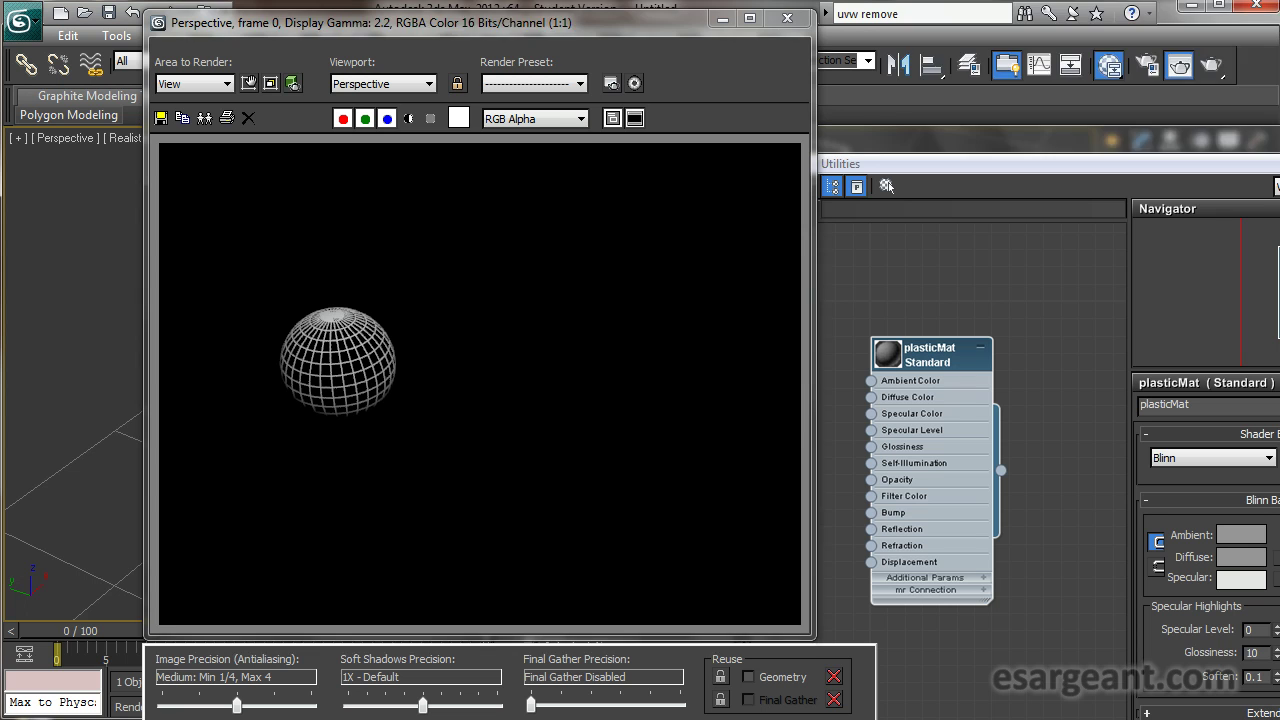
key("shift+q")
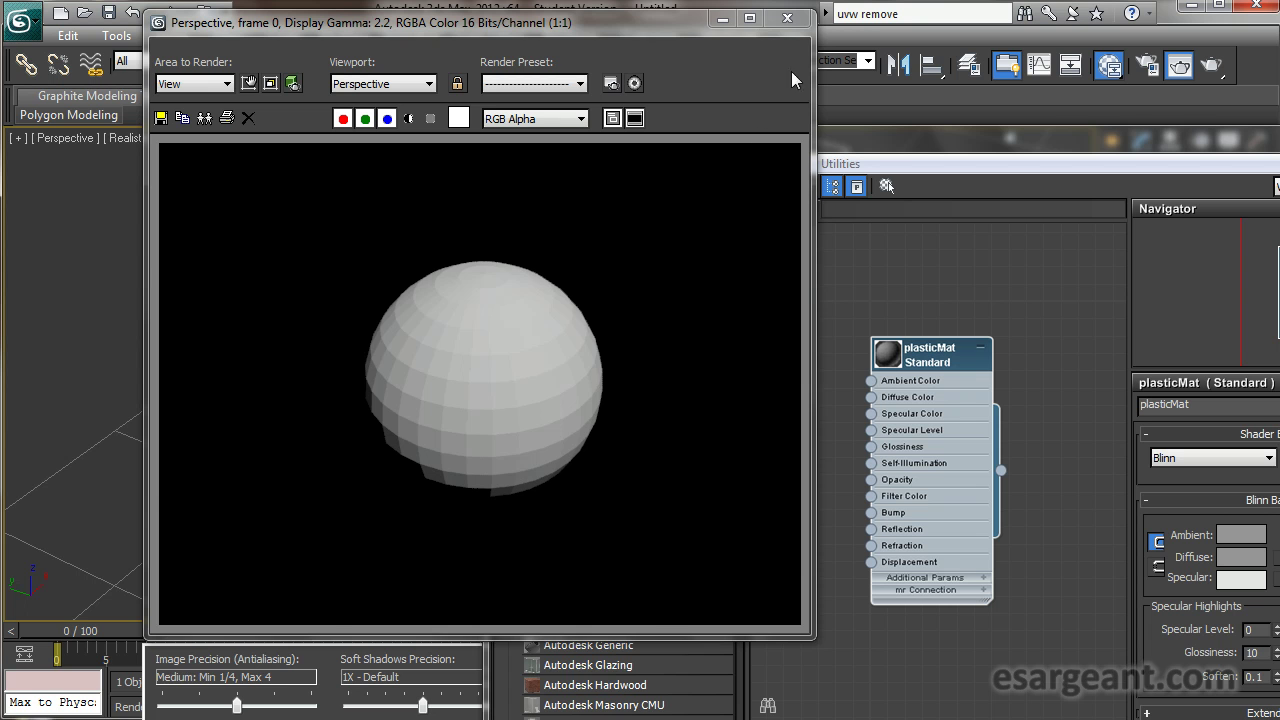
Step: Set the rendered image aside and turn off plasticMat's Faceted option
left_click_drag(677, 25, 531, 615)
left_click_drag(912, 140, 548, 61)
left_click(1022, 394)
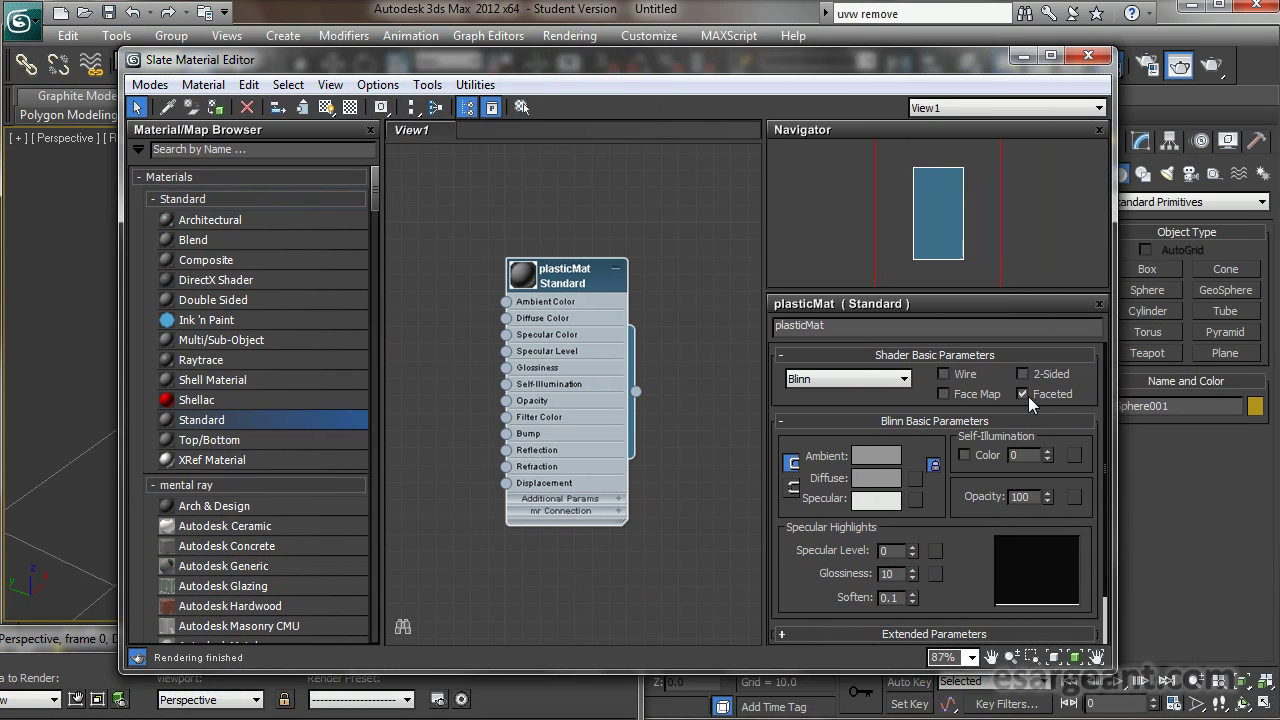
left_click(1024, 395)
left_click_drag(800, 62, 789, 50)
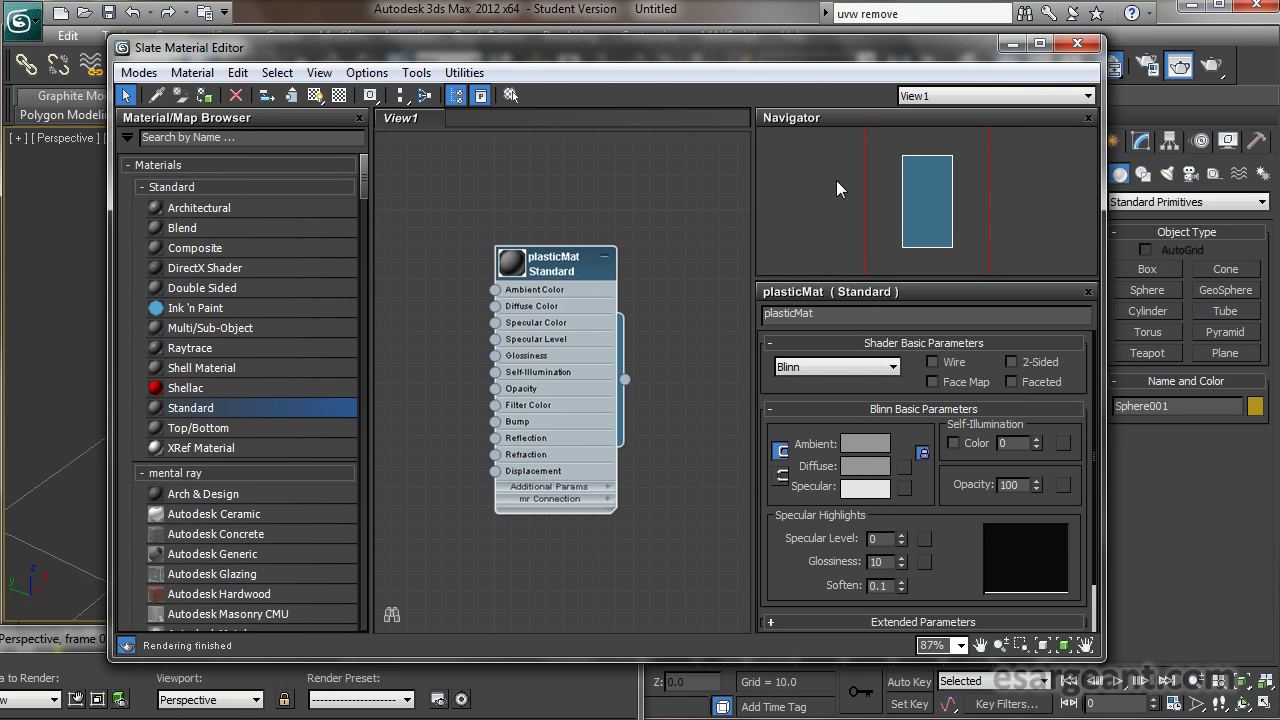
Step: Examine plasticMat's ambient, diffuse and specular colour settings in comparison with the shading on the sphere
left_click_drag(957, 549, 966, 490)
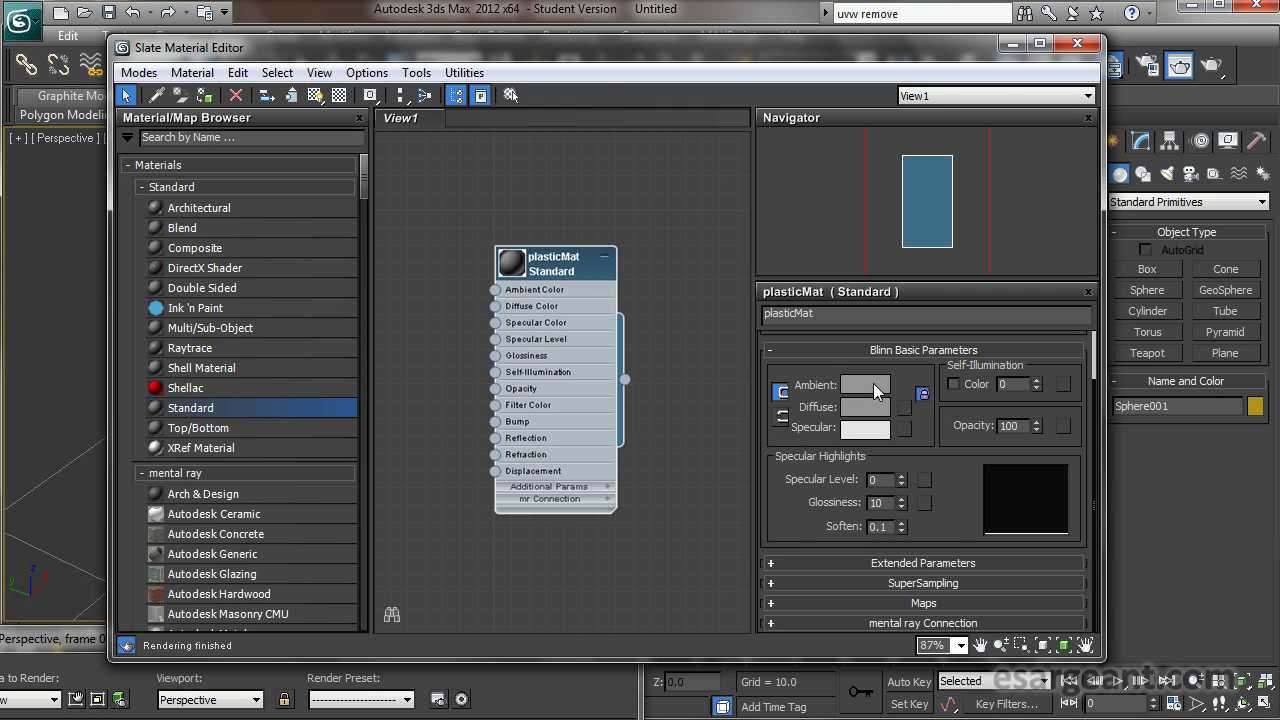
left_click_drag(590, 59, 704, 67)
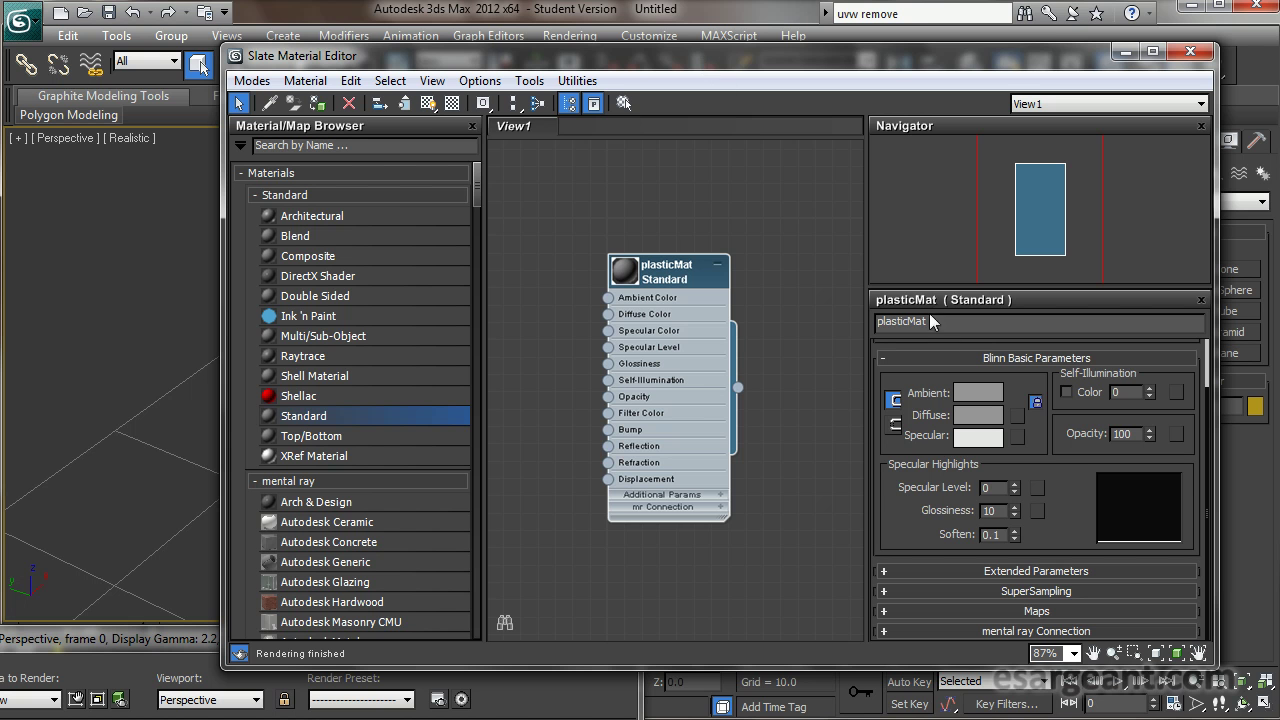
left_click_drag(712, 59, 977, 75)
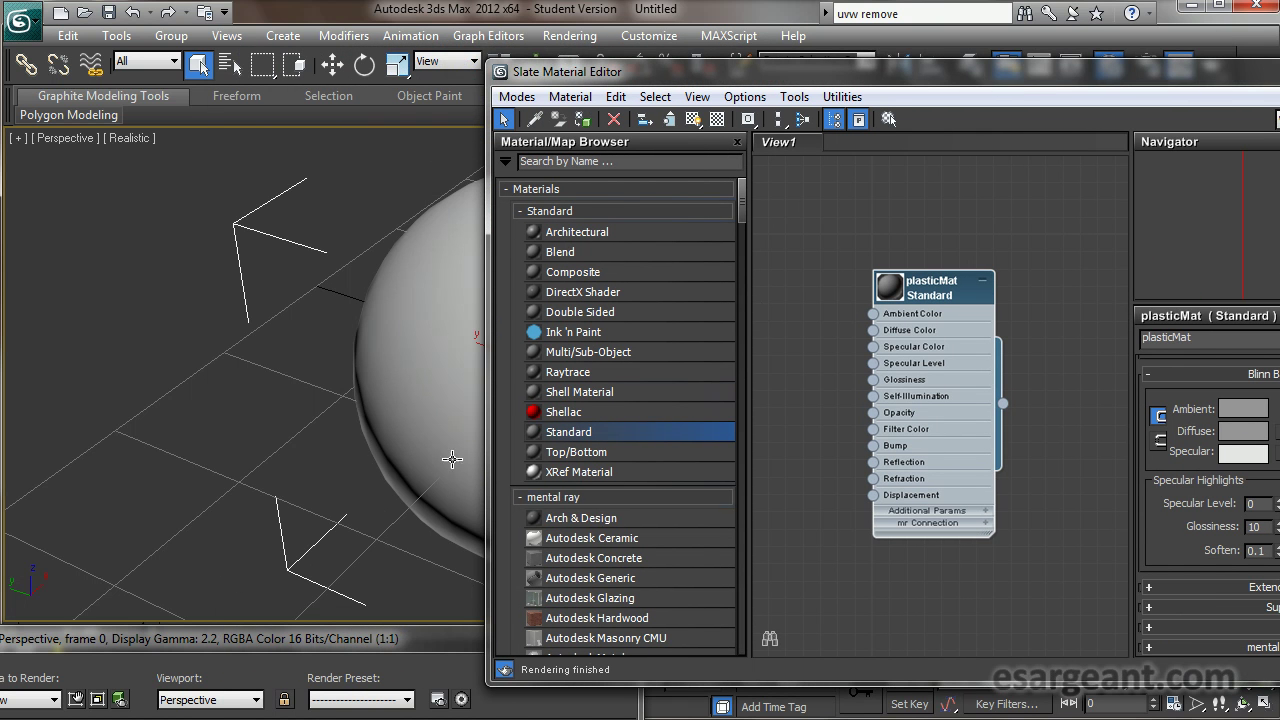
left_click_drag(1021, 66, 649, 26)
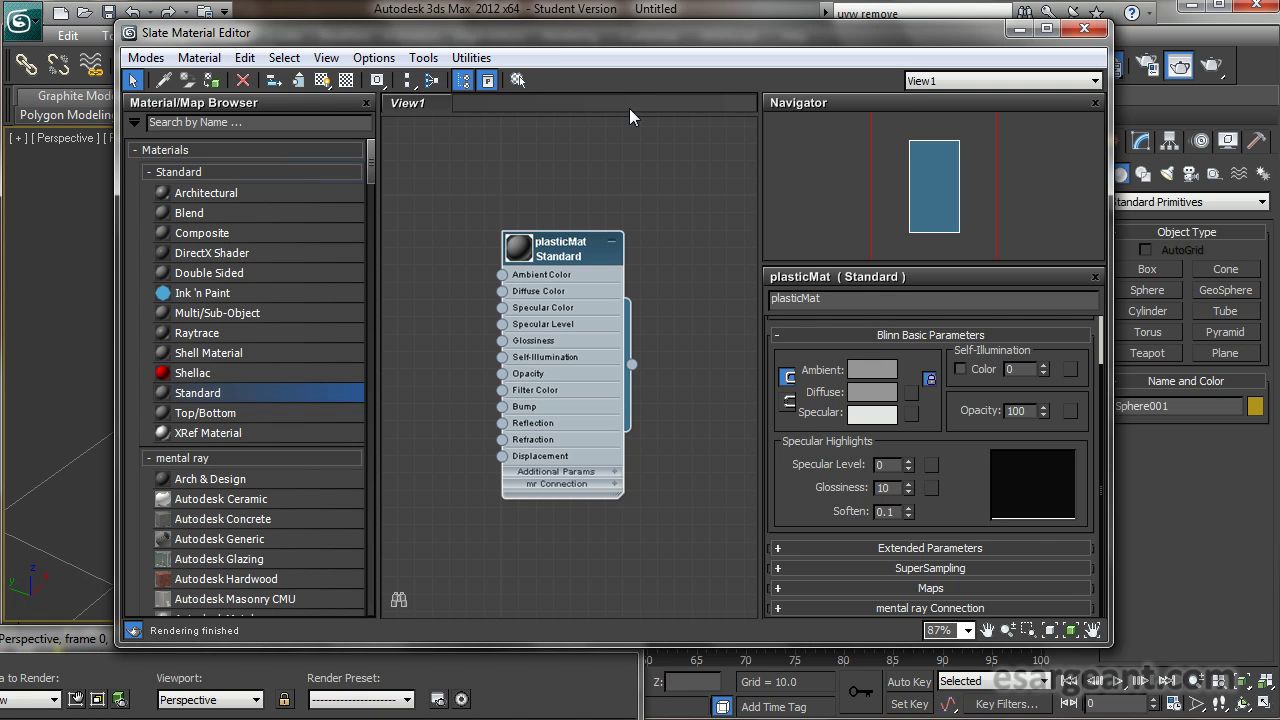
left_click_drag(505, 42, 511, 50)
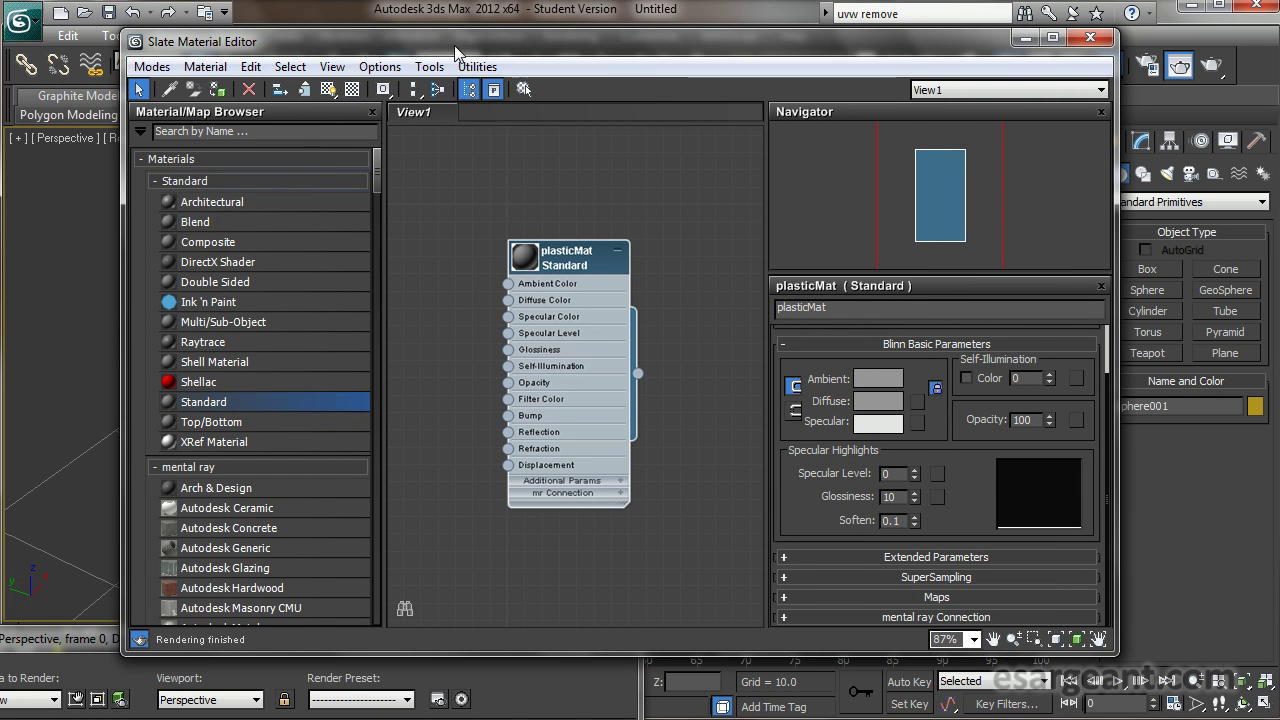
left_click_drag(454, 45, 523, 53)
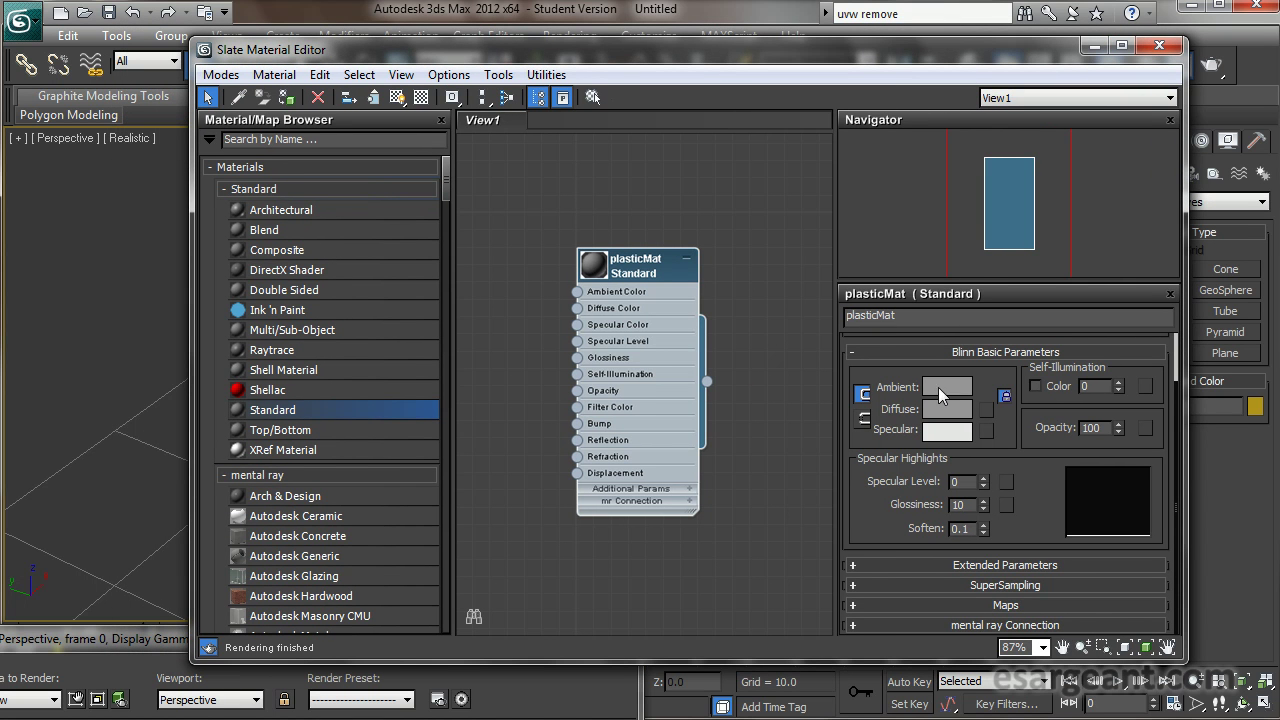
left_click_drag(568, 50, 887, 85)
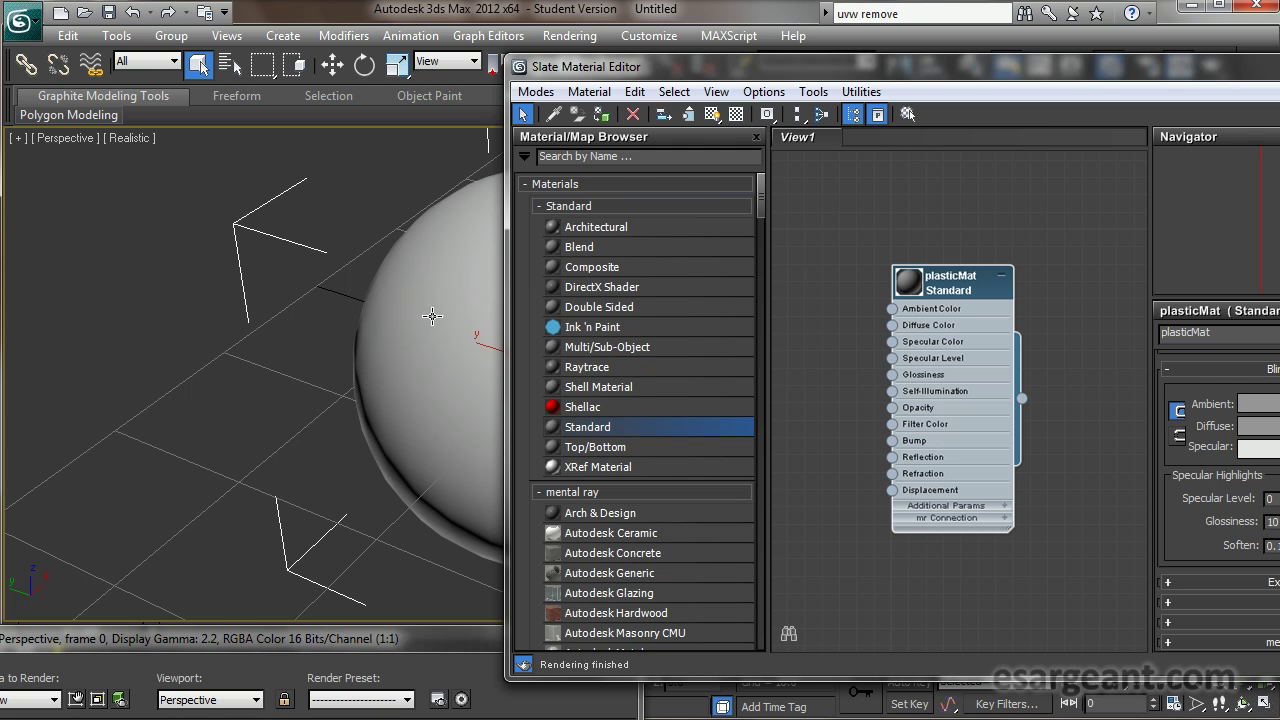
left_click_drag(875, 56, 621, 44)
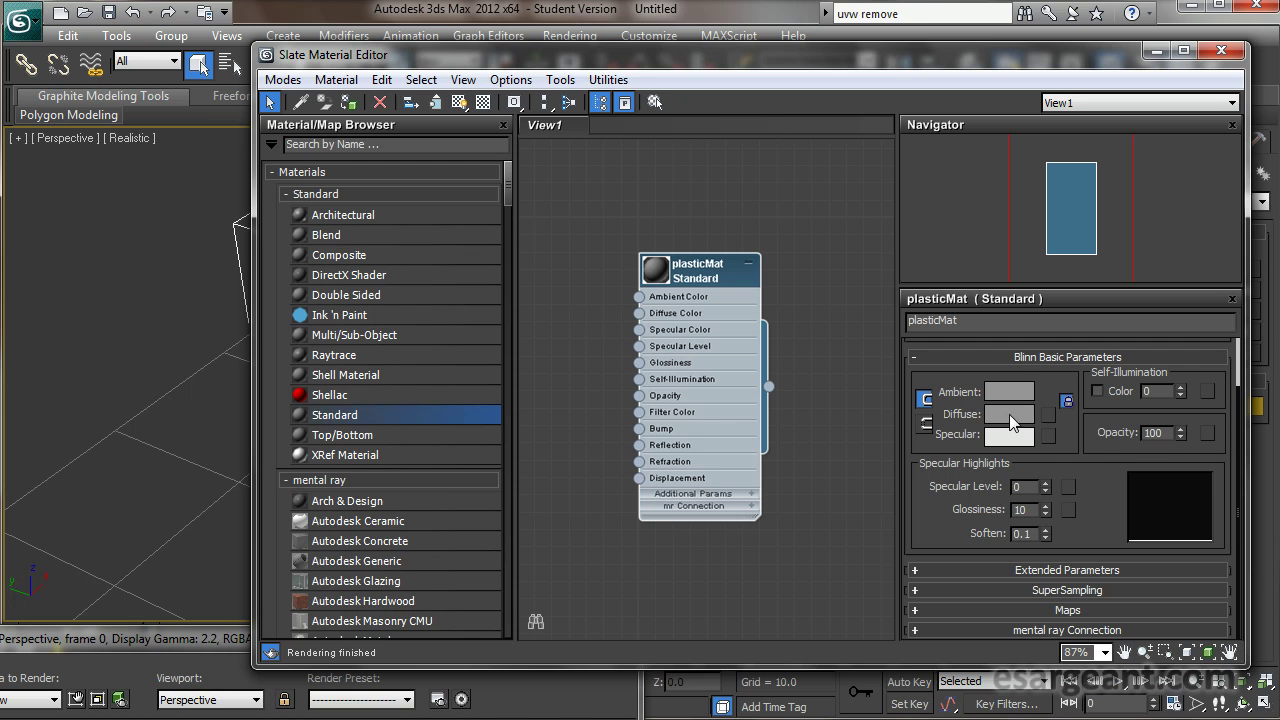
left_click_drag(615, 56, 1071, 79)
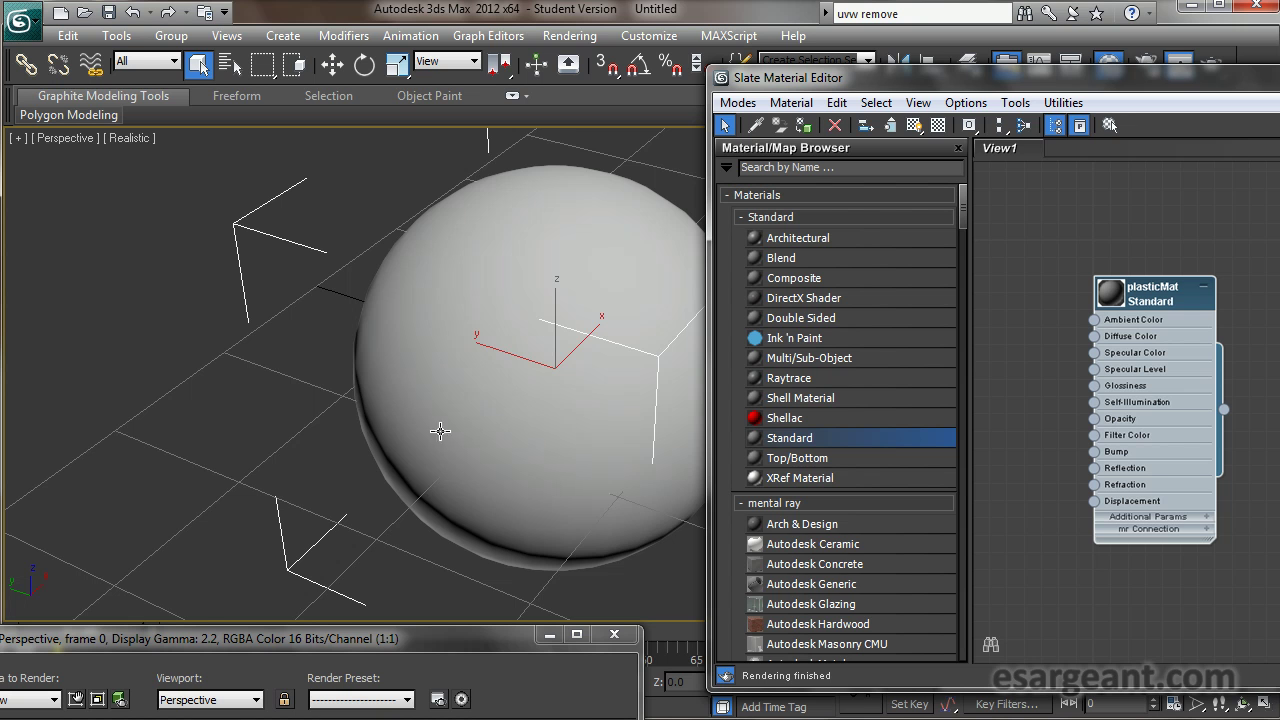
left_click_drag(960, 78, 380, 71)
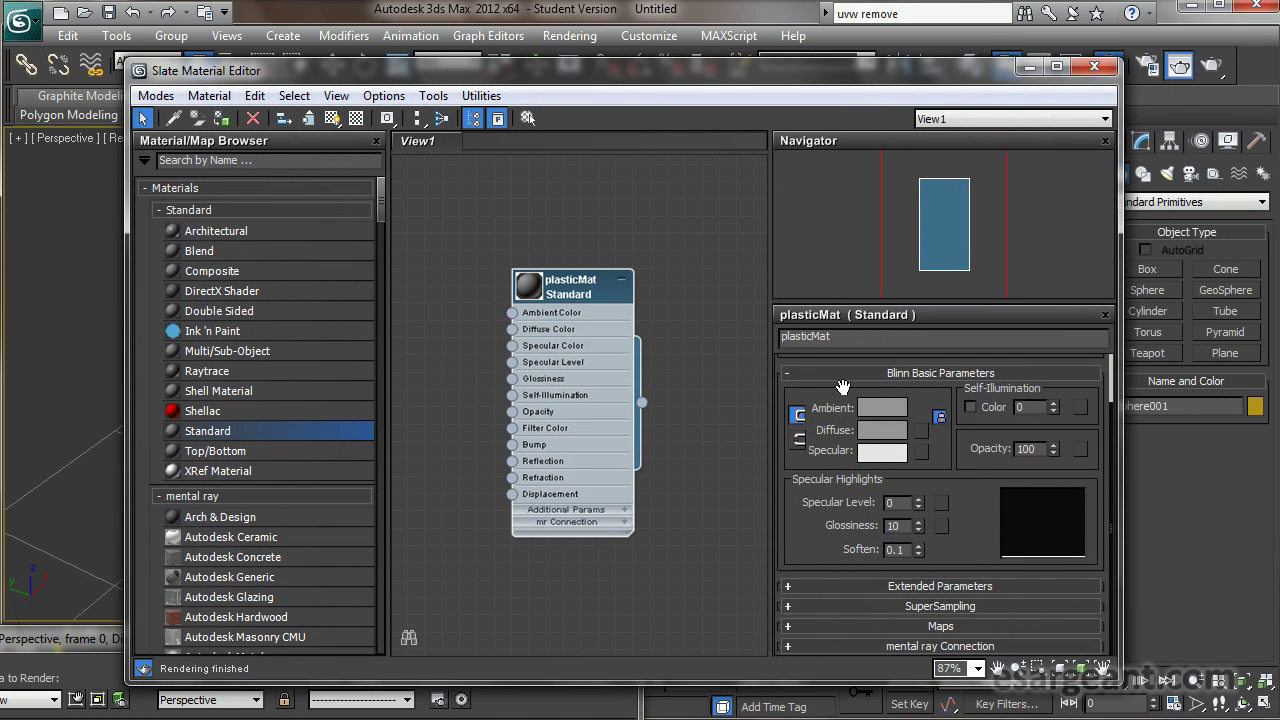
left_click_drag(641, 77, 655, 53)
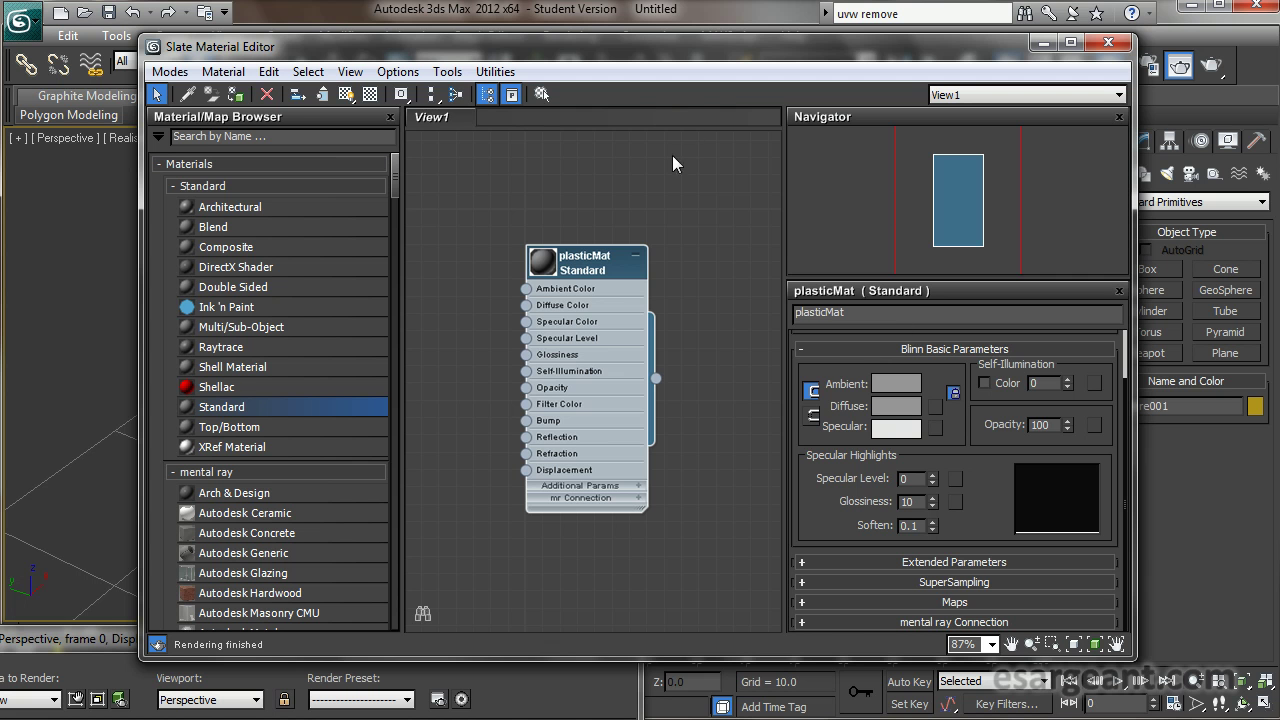
Step: Change plasticMat's diffuse colour from the Blinn basic parameters to a saturated blue
left_click_drag(407, 48, 522, 48)
left_click(1007, 405)
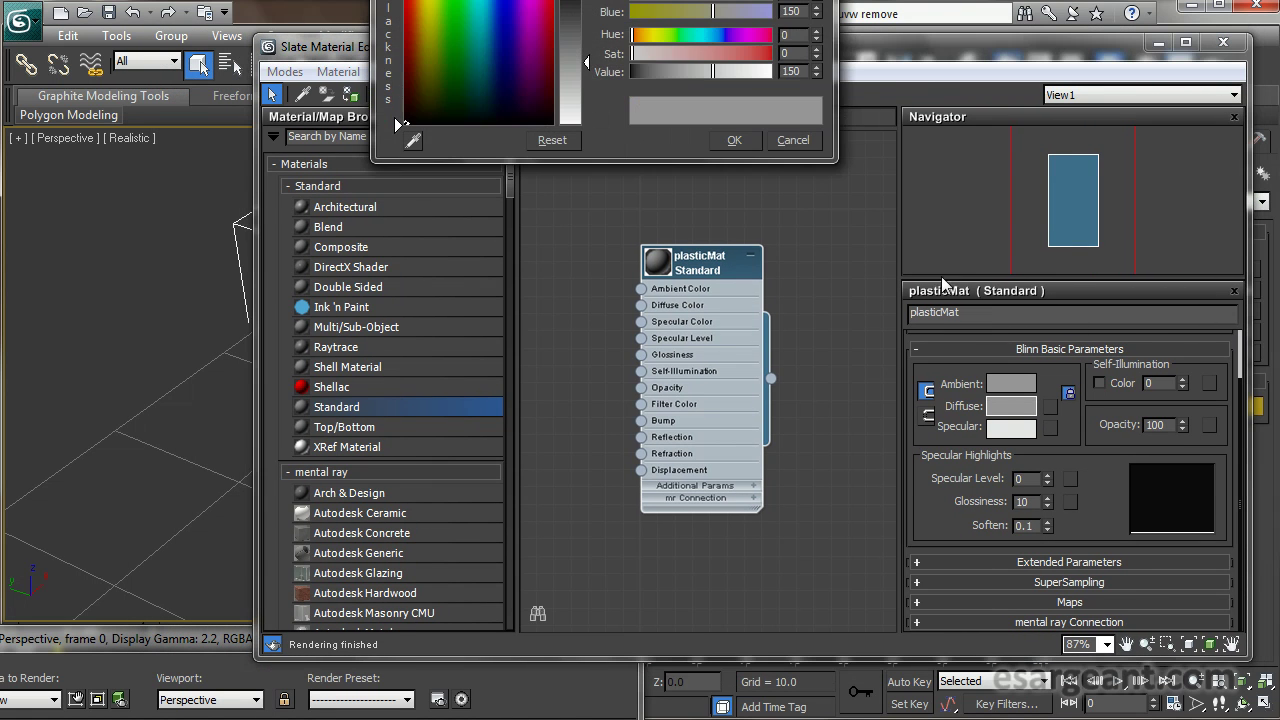
left_click_drag(632, 2, 754, 238)
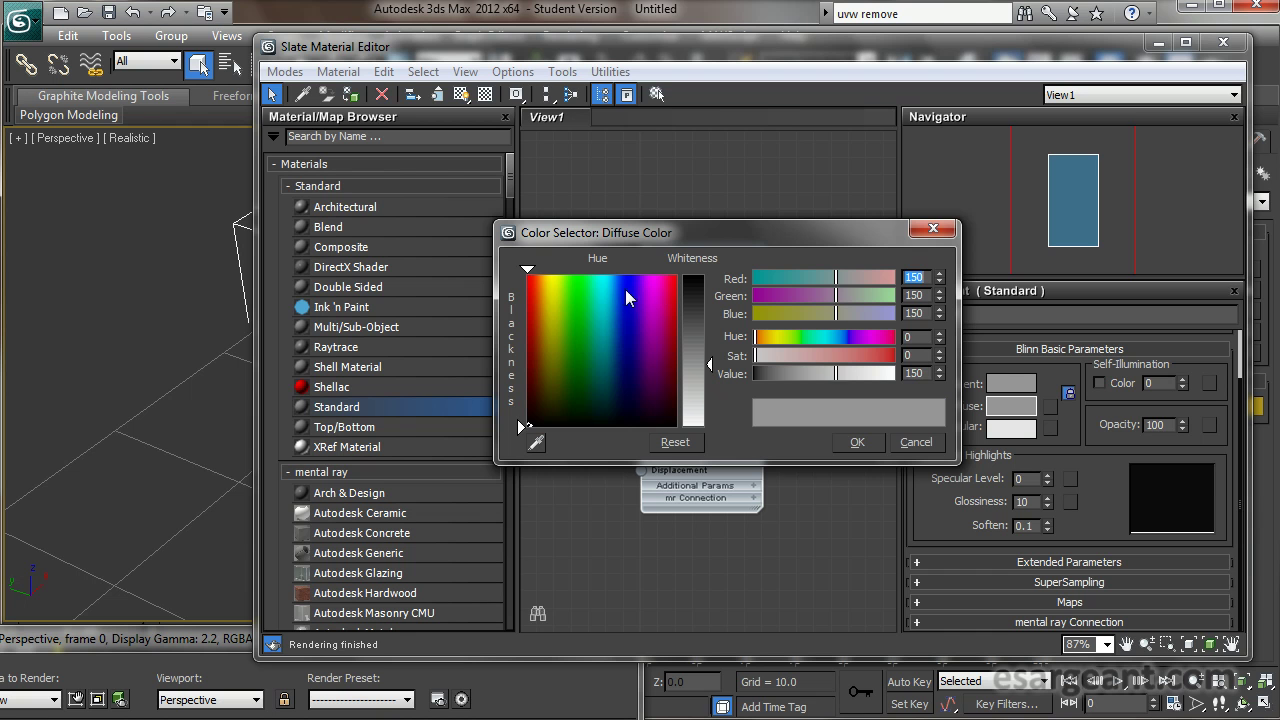
left_click_drag(625, 289, 629, 286)
left_click_drag(692, 365, 692, 280)
left_click(857, 443)
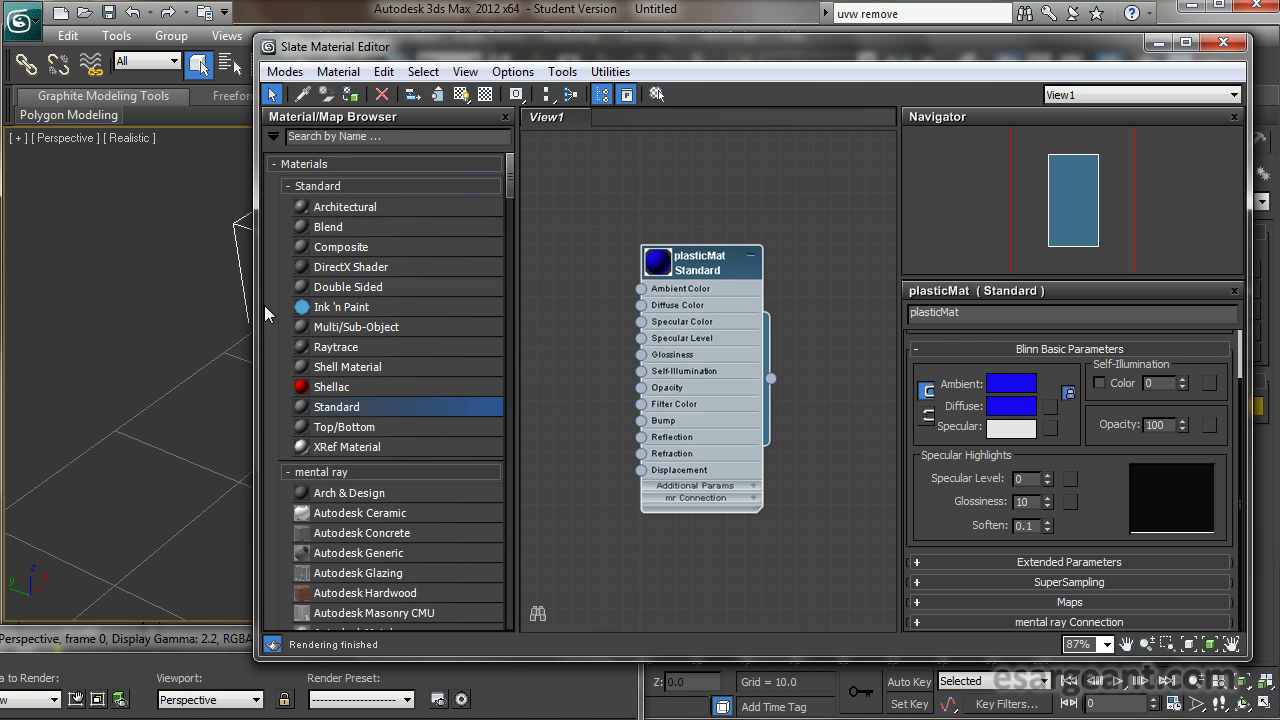
Step: Uncover the blue sphere in the Perspective view, render it and set the rendered image aside
left_click_drag(256, 310, 580, 310)
middle_click_drag(449, 337, 142, 356)
left_click(439, 701)
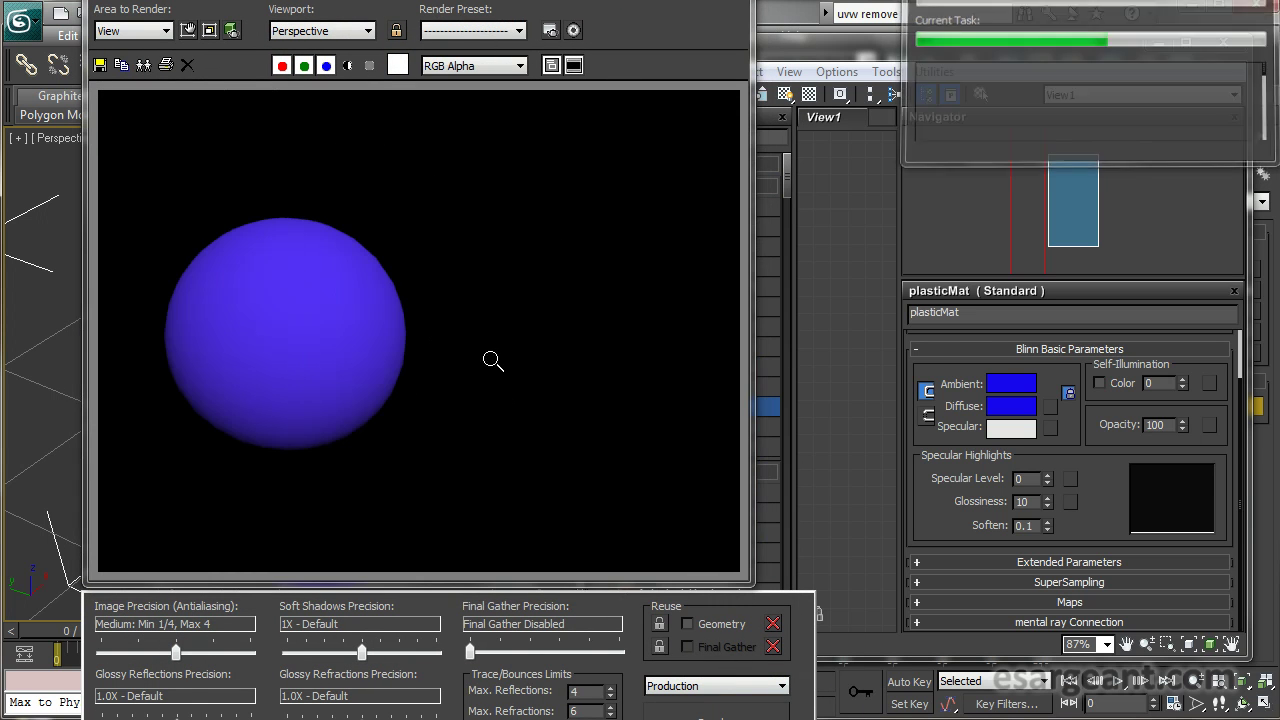
left_click_drag(407, 4, 300, 698)
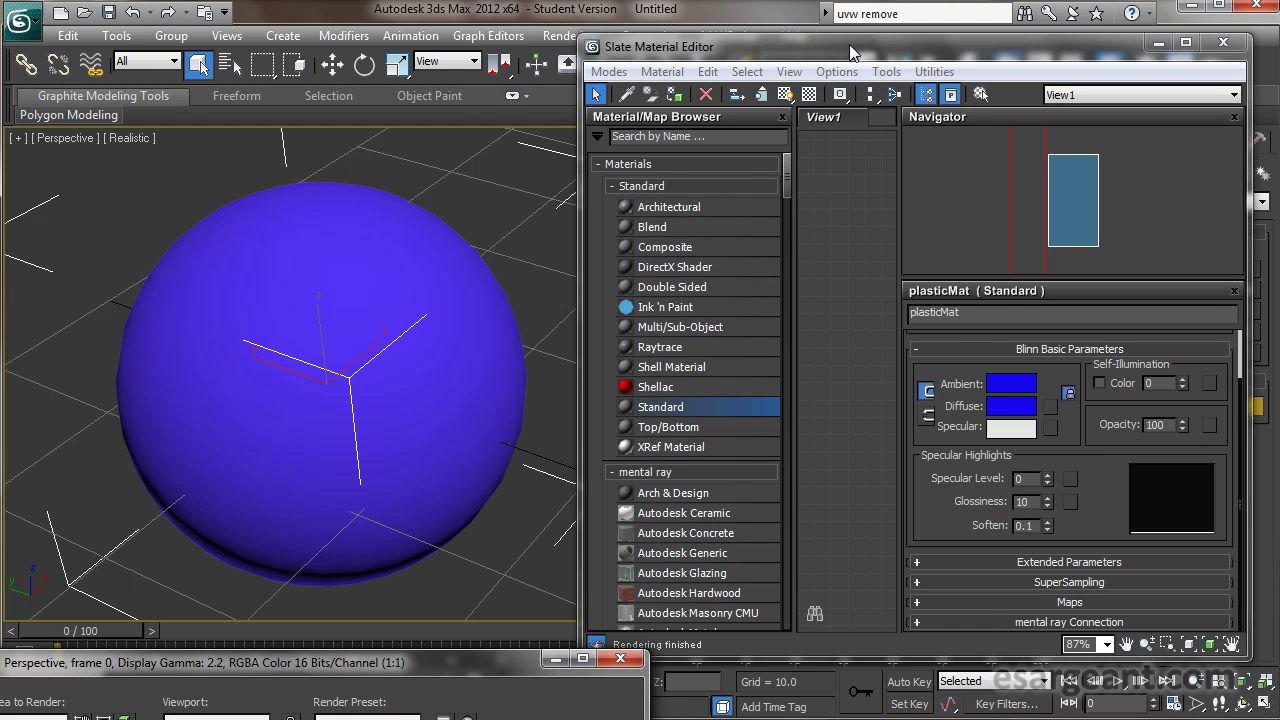
Step: Set plasticMat's self-illumination to 100 and render the Perspective view
left_click_drag(849, 44, 761, 36)
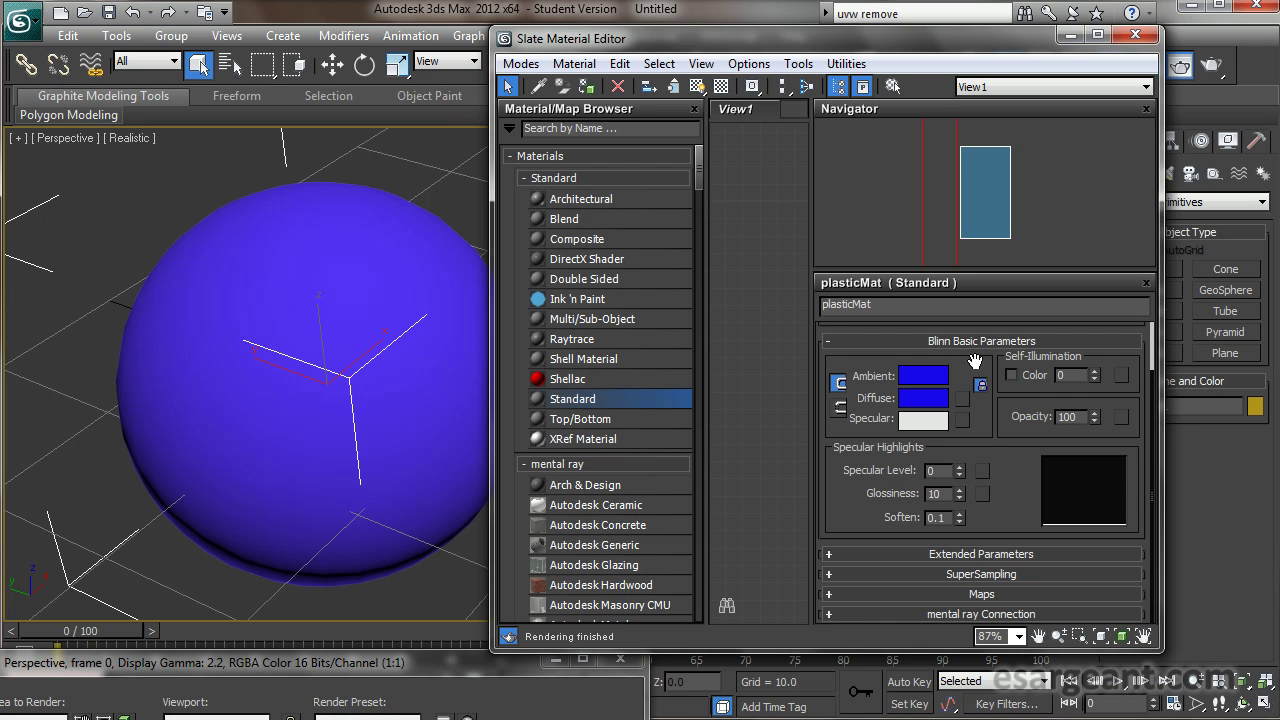
left_click(1011, 375)
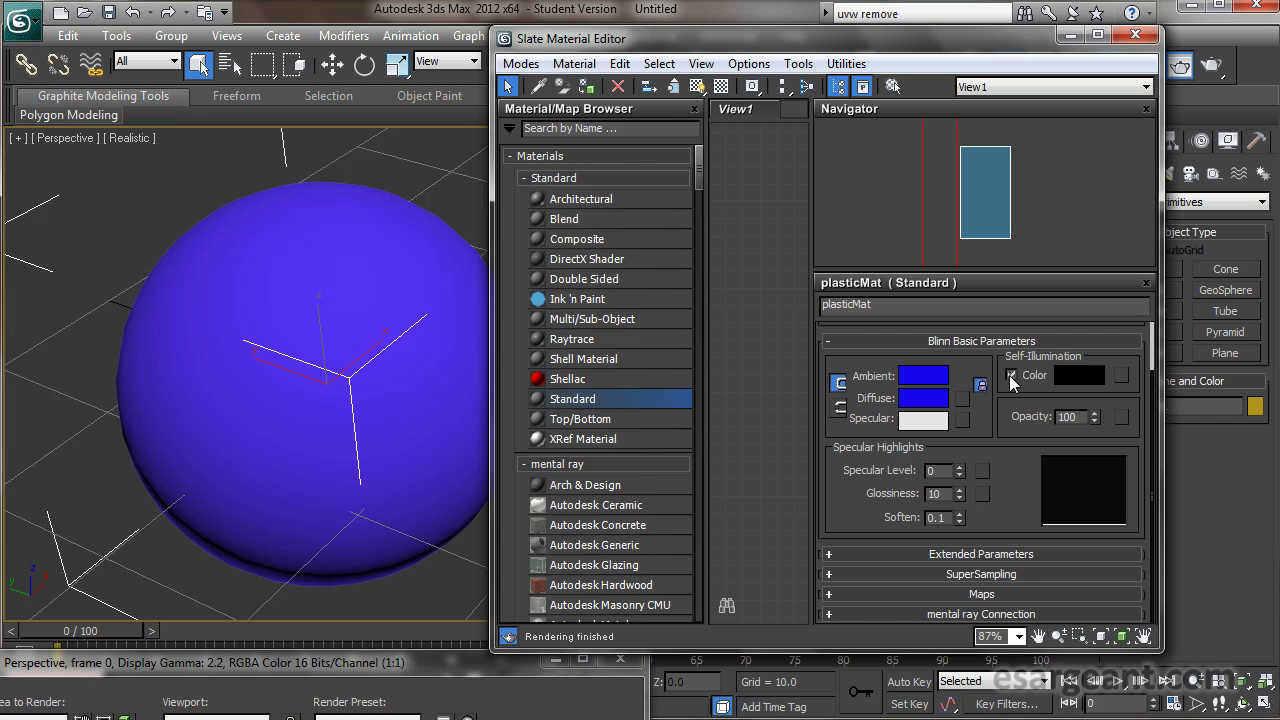
left_click(1011, 375)
left_click_drag(1095, 373, 1071, 258)
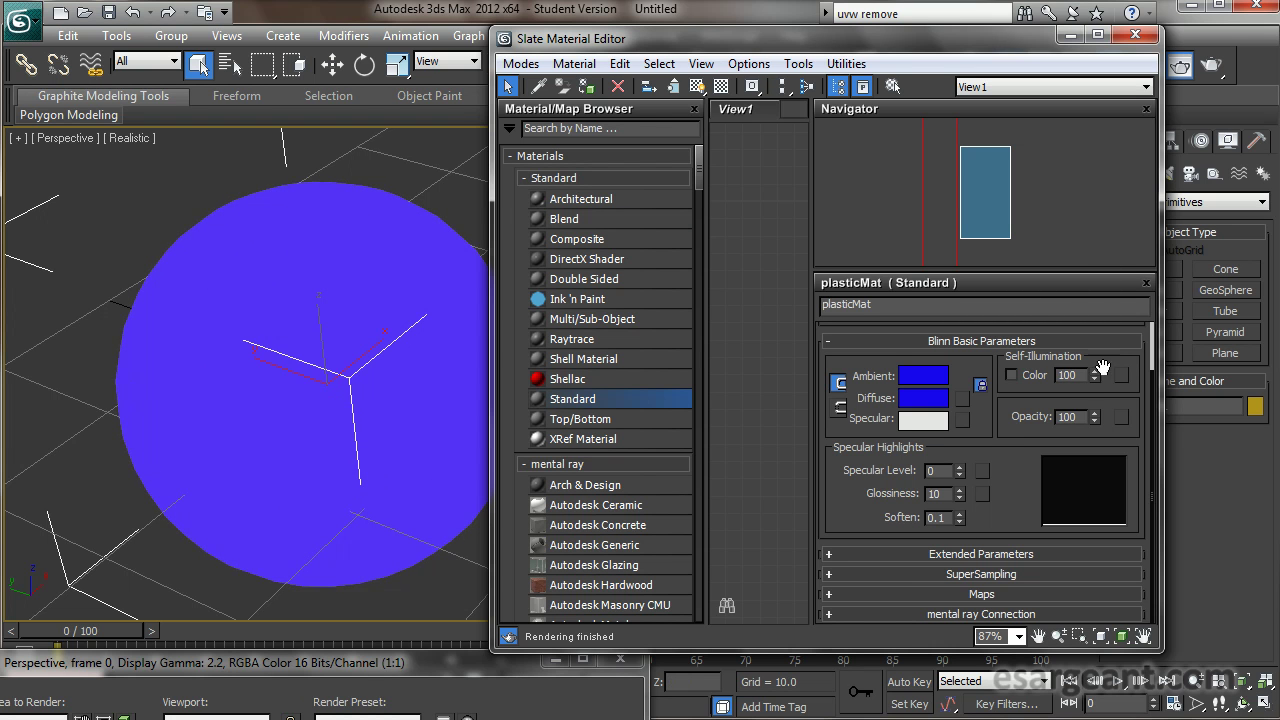
left_click_drag(303, 668, 440, 5)
left_click(748, 705)
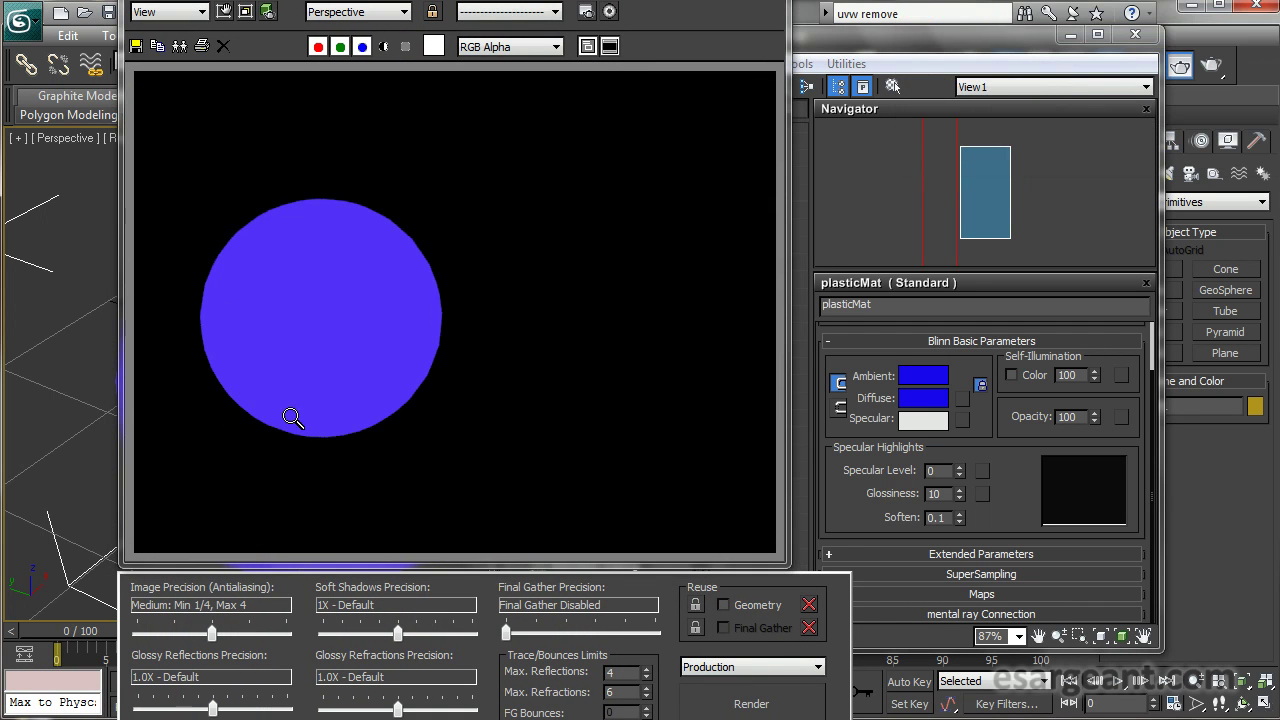
left_click_drag(482, 28, 440, 580)
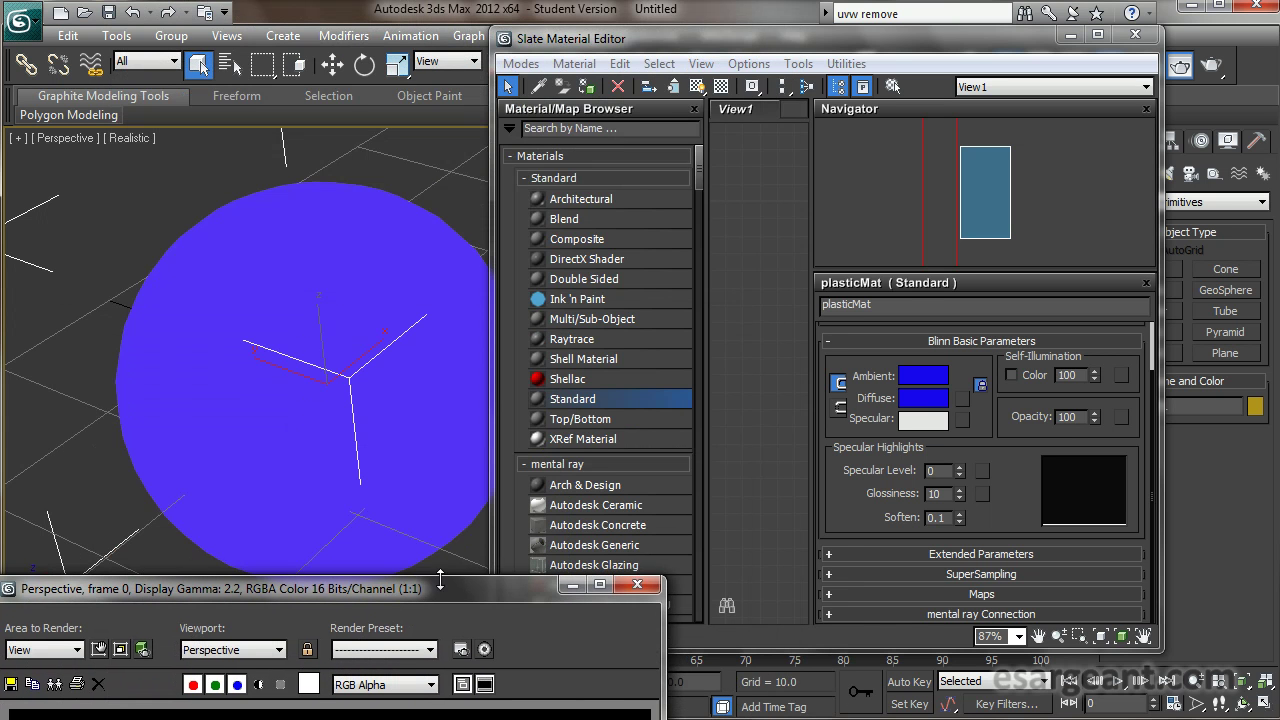
Step: Look at the colour option for plasticMat's self-illumination, turn it off again and set self-illumination to 0
left_click(1011, 376)
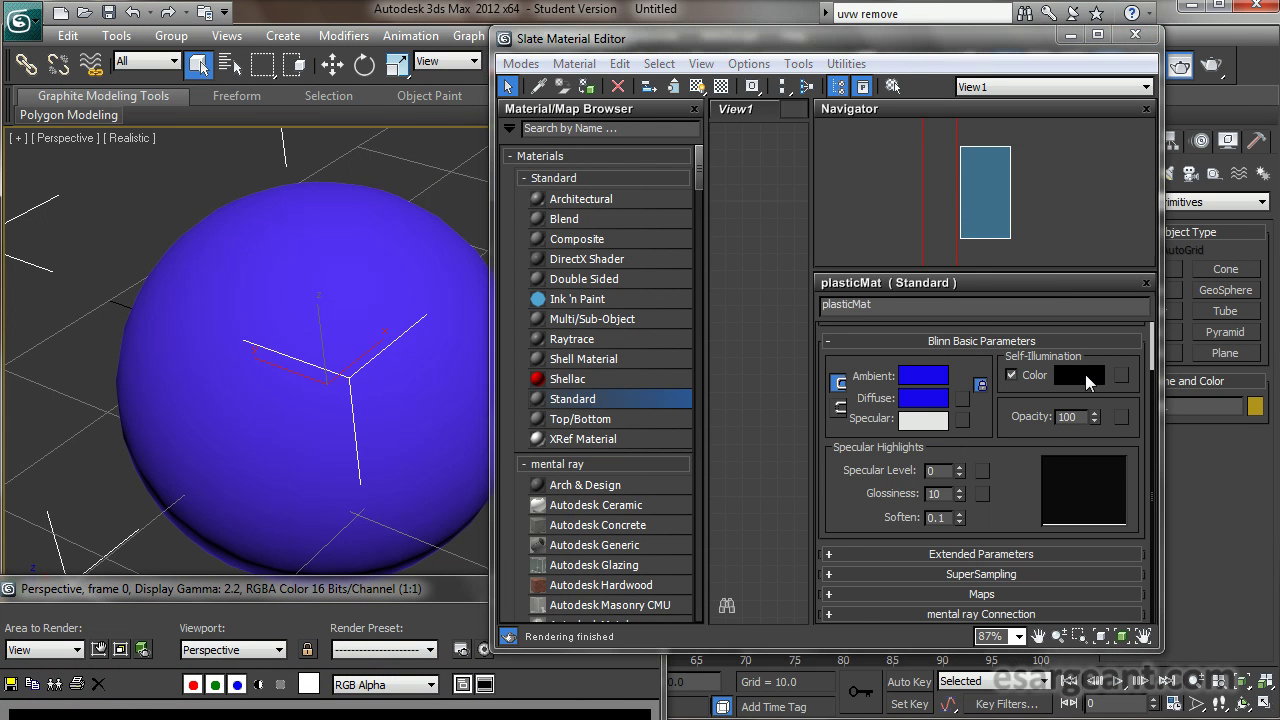
left_click(1084, 375)
left_click(926, 445)
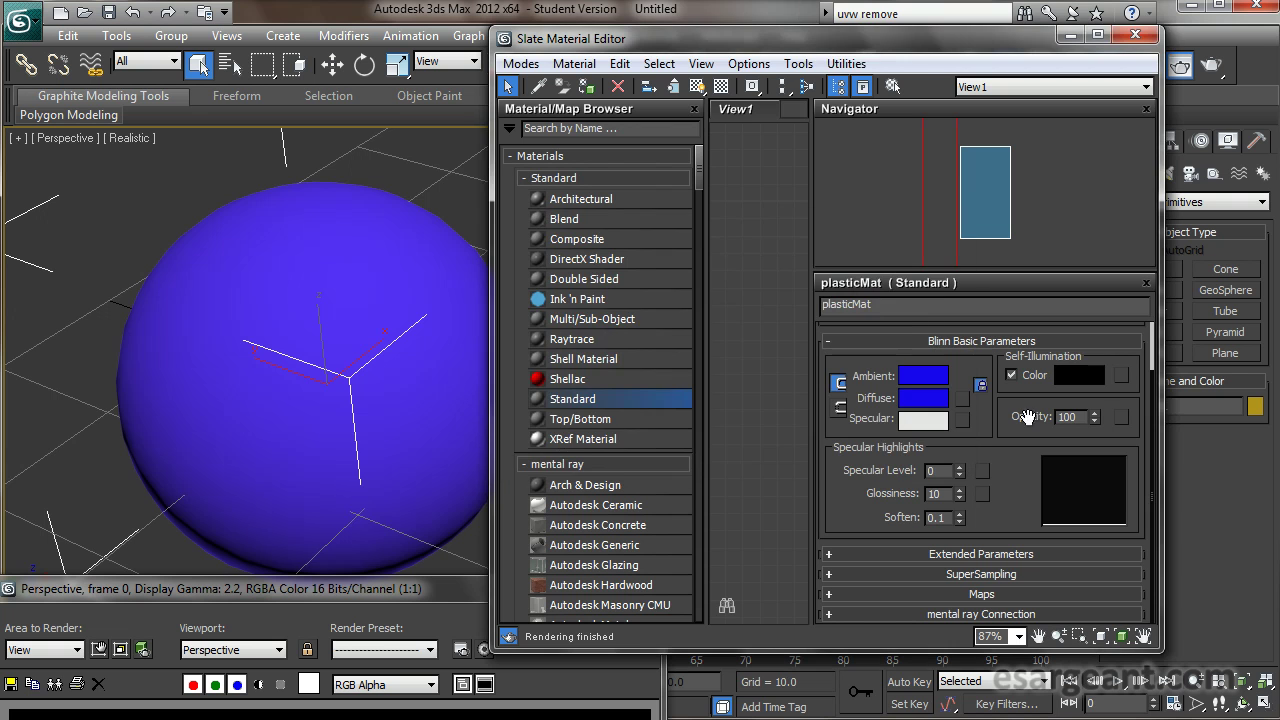
left_click(1012, 375)
left_click_drag(1096, 375, 1101, 478)
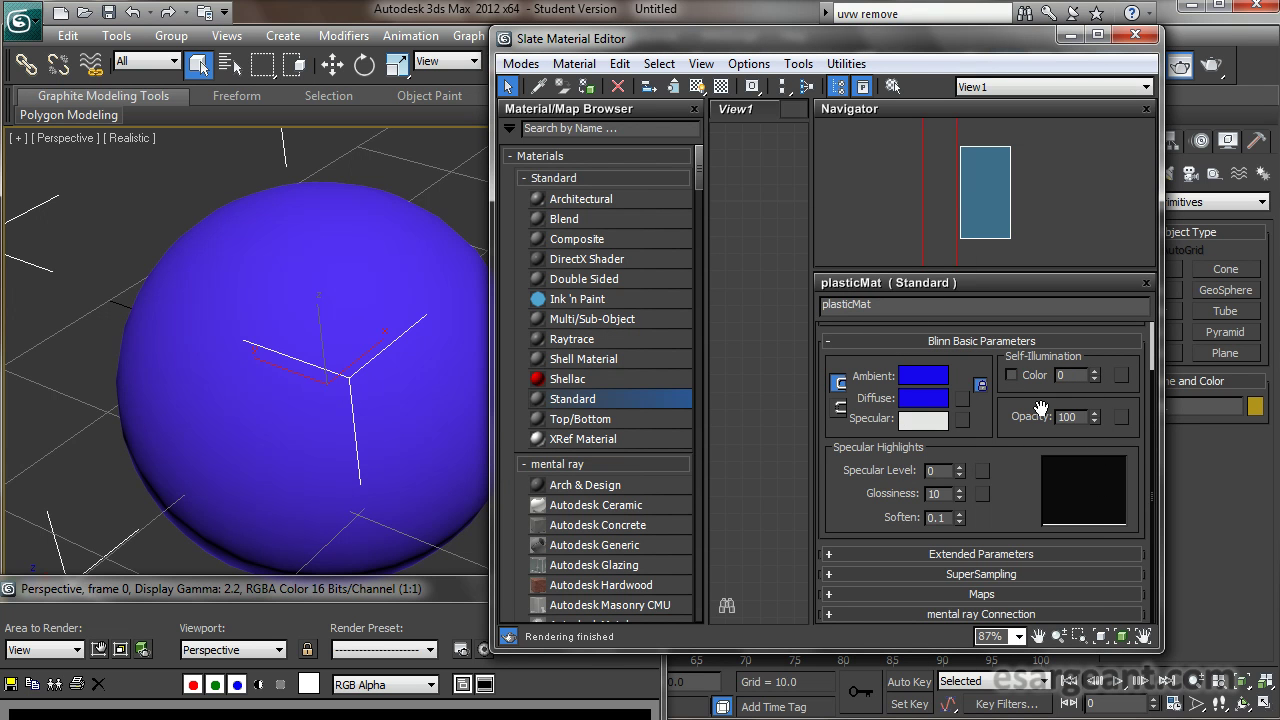
Step: Render the sphere with plasticMat's opacity at 36, and return the opacity to 100
left_click_drag(1097, 420, 1110, 380)
mouse_move(1103, 466)
left_mouse_down()
mouse_move(1095, 542)
mouse_move(1107, 478)
left_mouse_up()
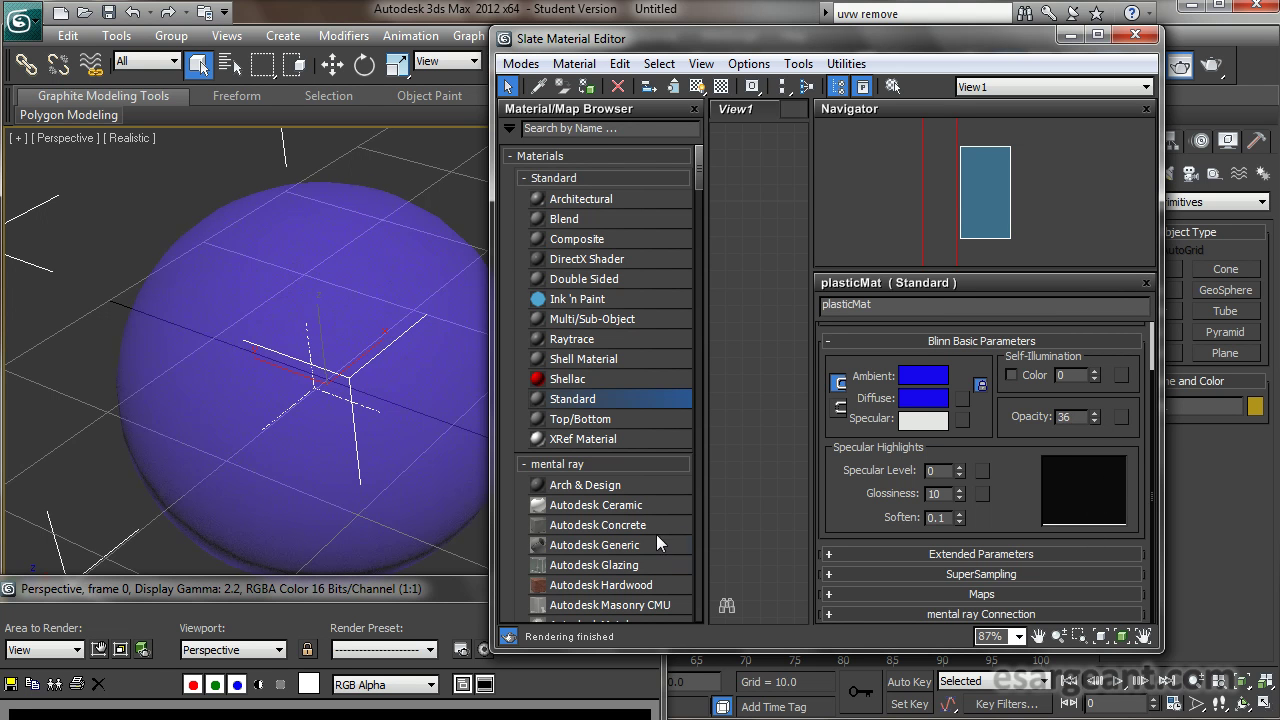
left_click_drag(460, 591, 602, 51)
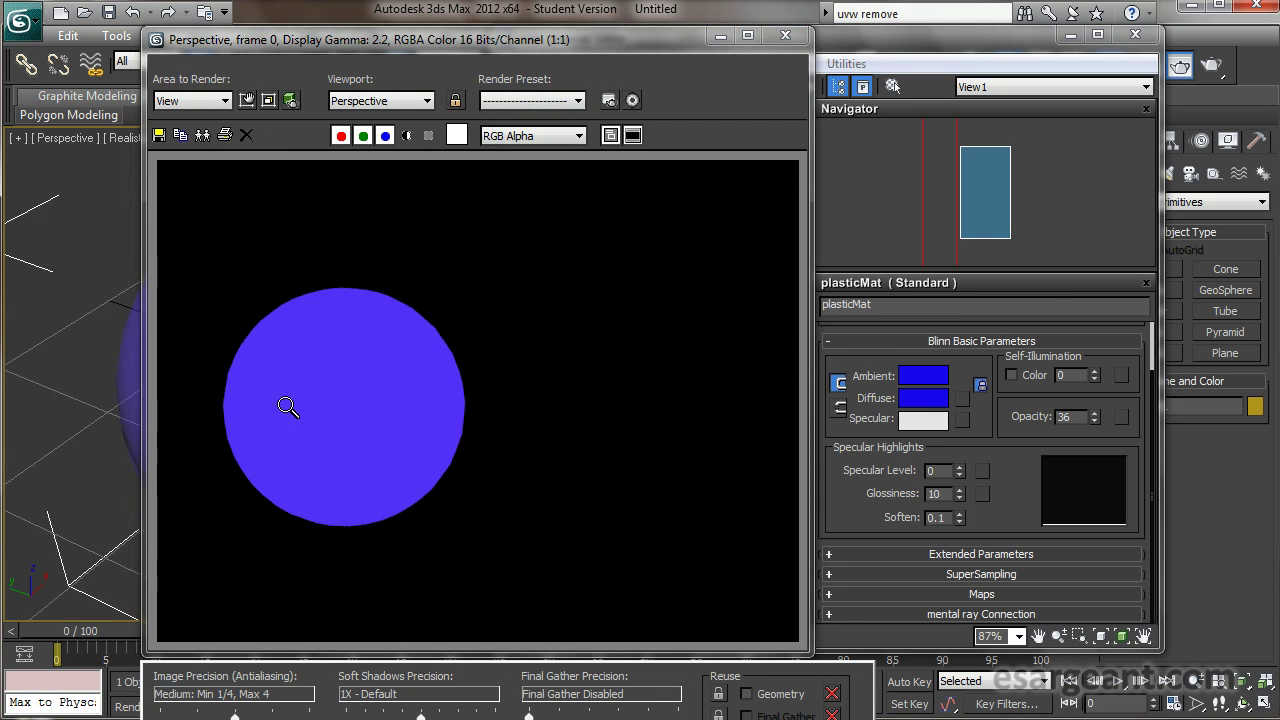
key("shift+q")
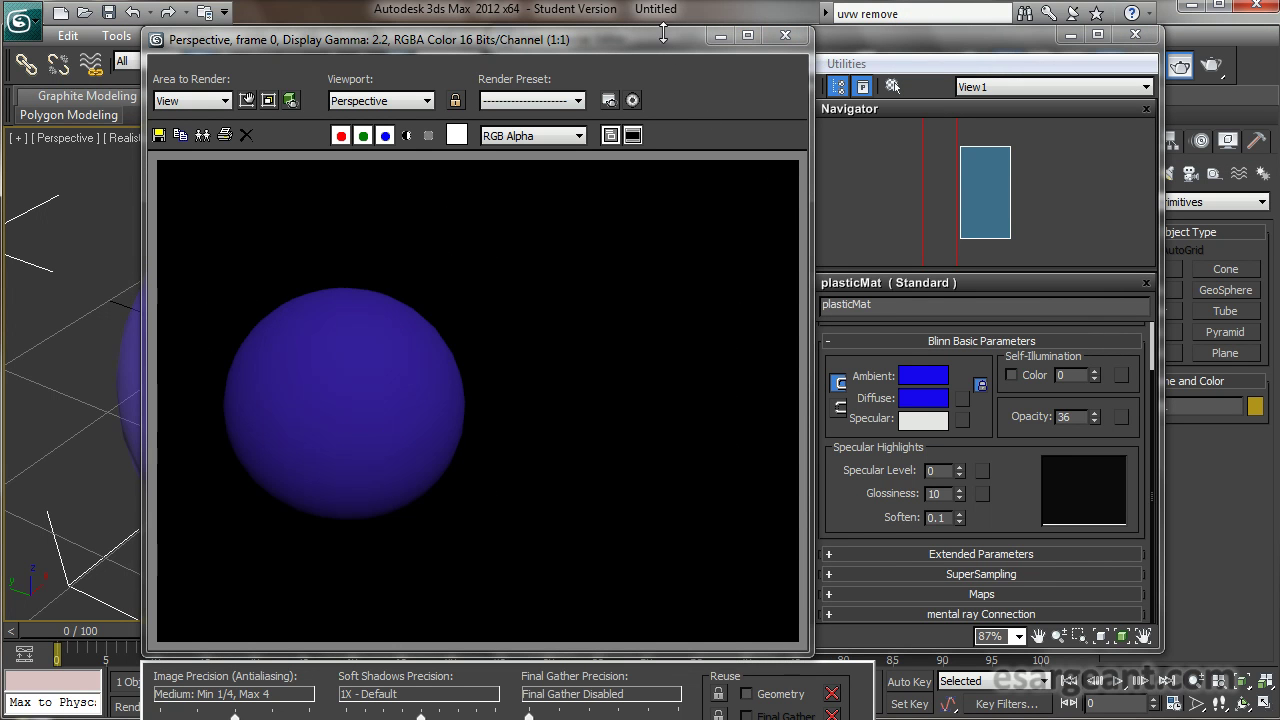
left_click_drag(663, 34, 545, 672)
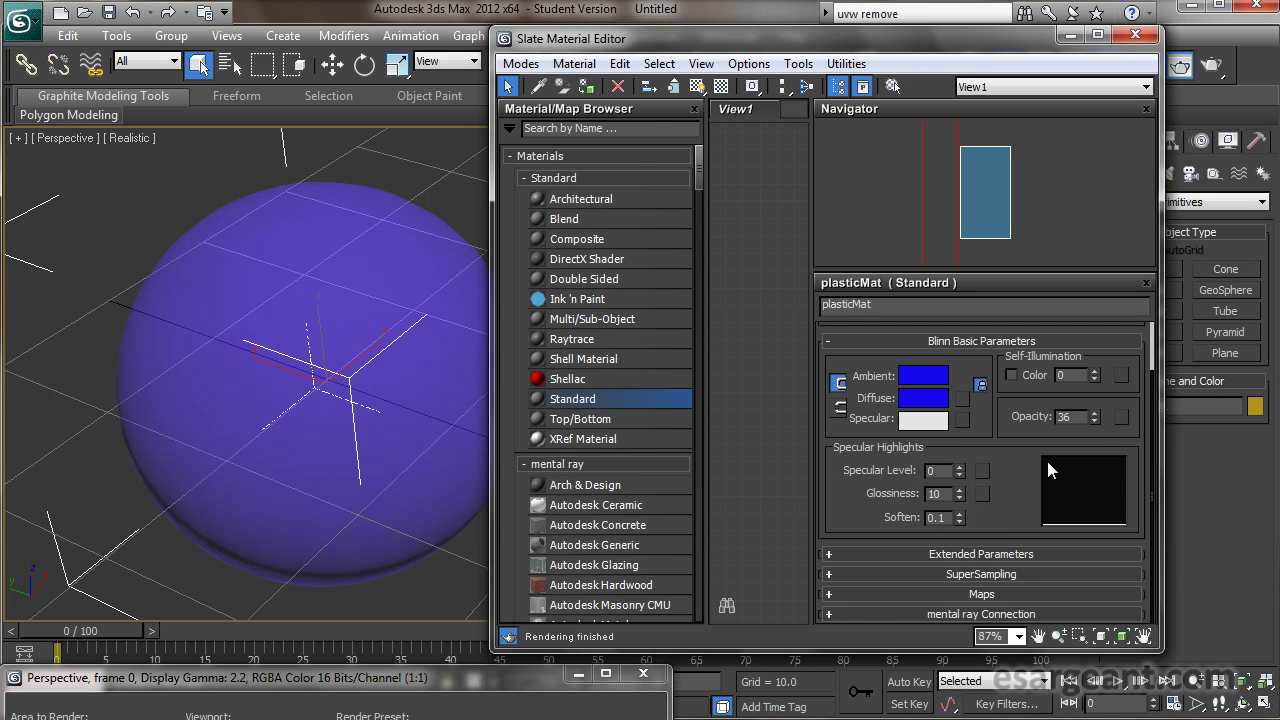
left_click_drag(1094, 434, 1044, 346)
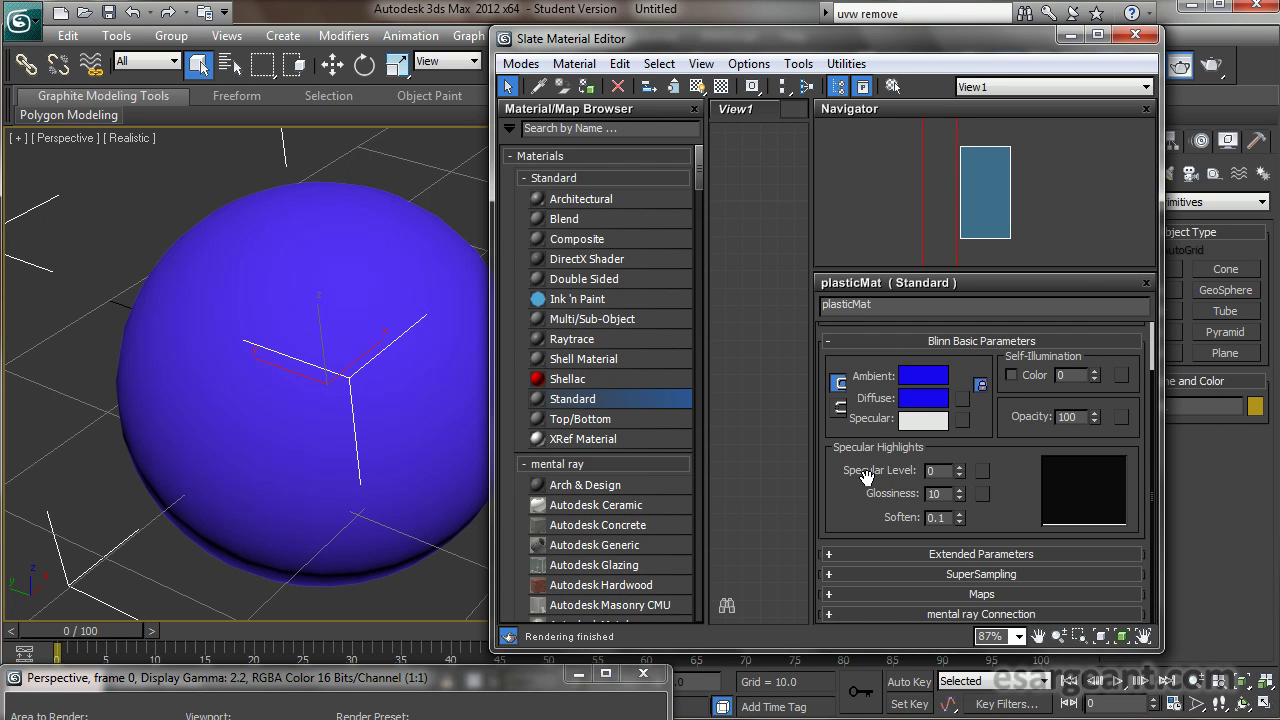
Step: Set plasticMat's glossiness to 46 and raise its specular level in stages to 93, 101 and 137
left_click_drag(959, 469, 978, 383)
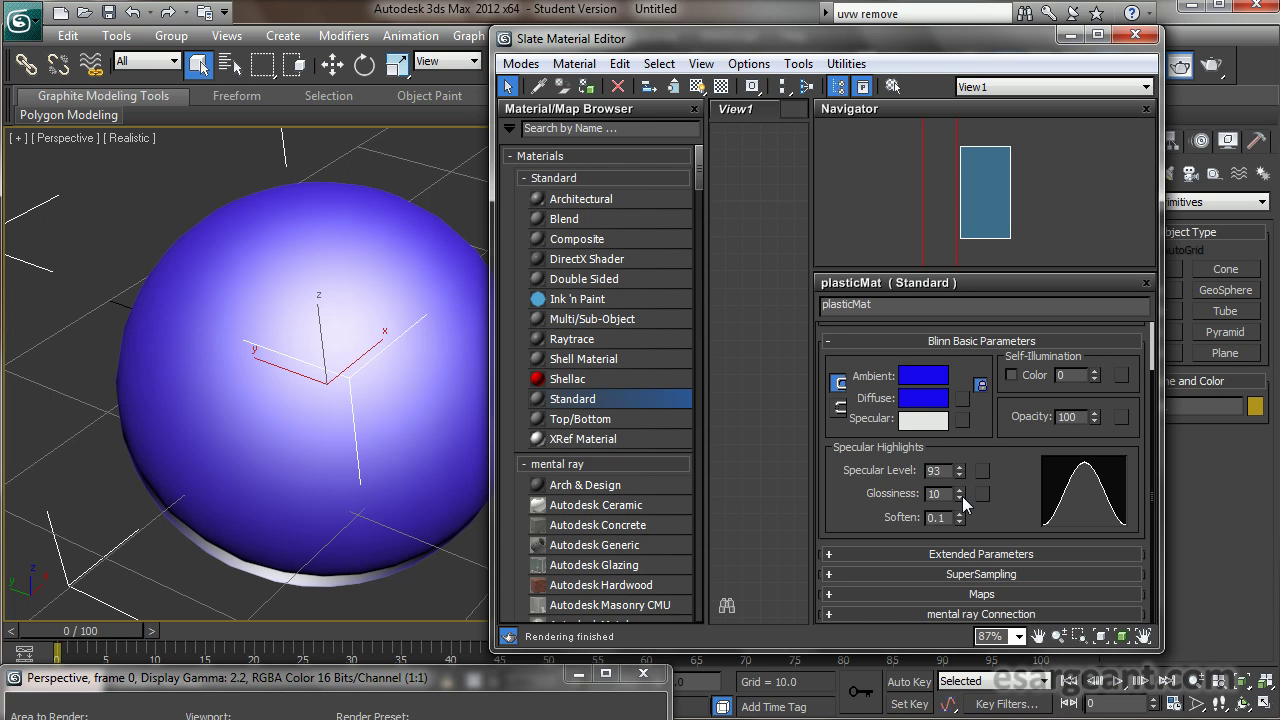
left_click_drag(957, 497, 964, 460)
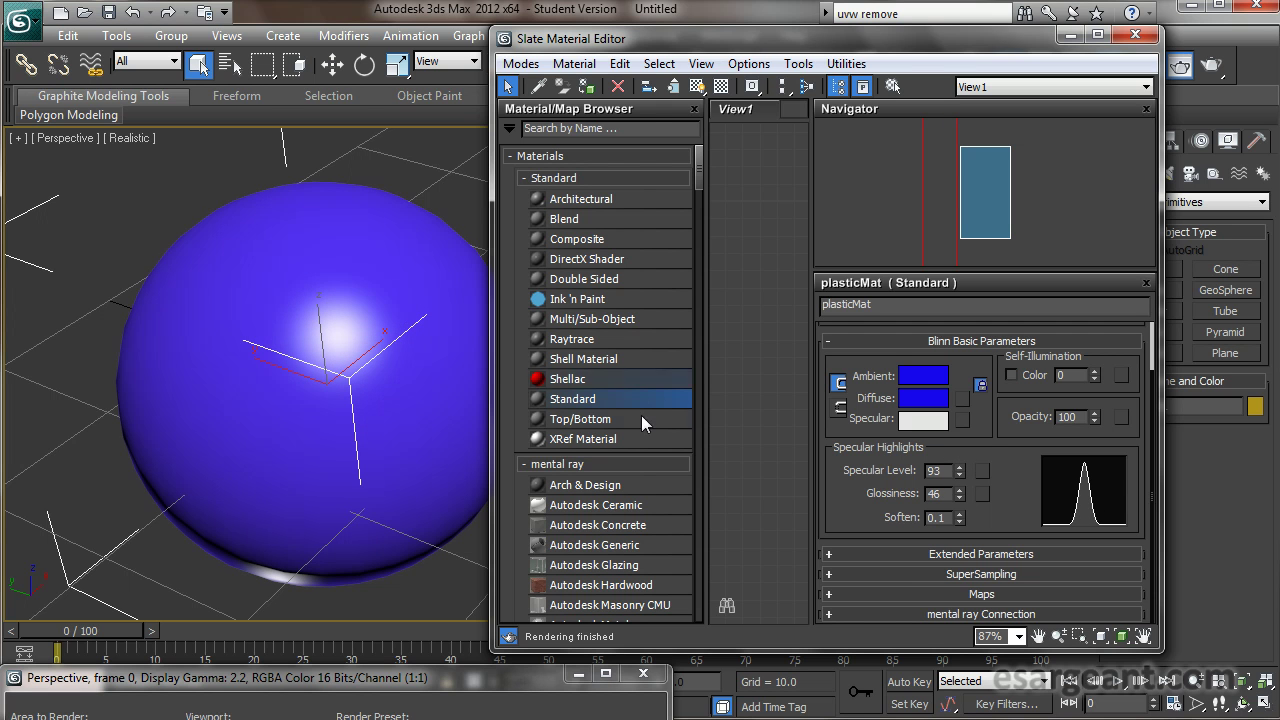
left_click(960, 470)
left_click(960, 466)
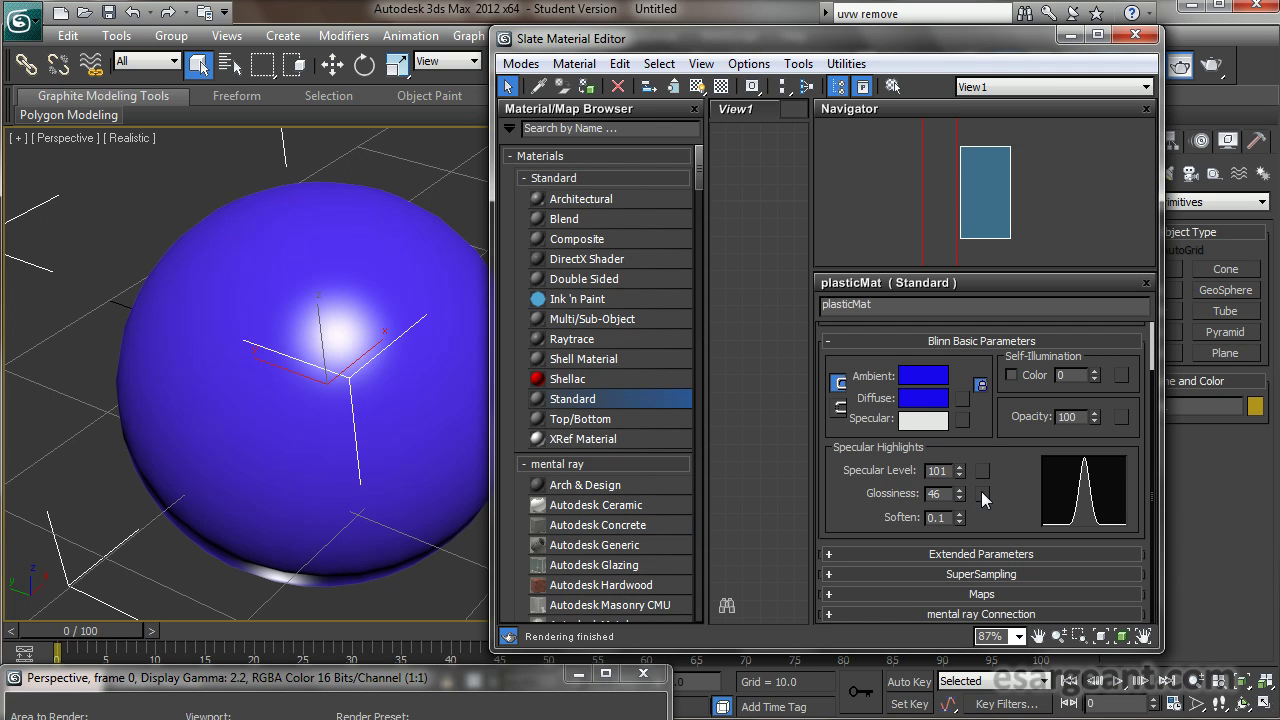
left_click_drag(961, 471, 960, 432)
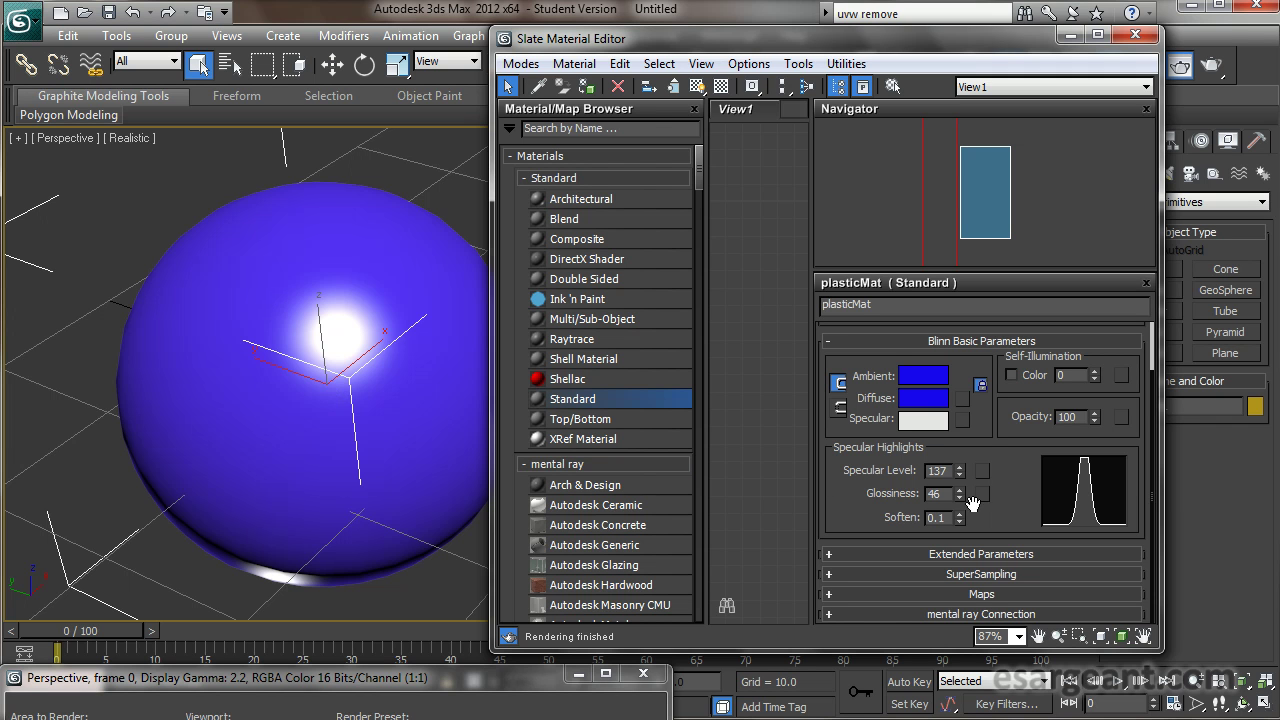
Step: Try plasticMat's glossiness at 53 and 30, and soften the highlight to specular level 83 with glossiness 20
left_click_drag(957, 493, 958, 486)
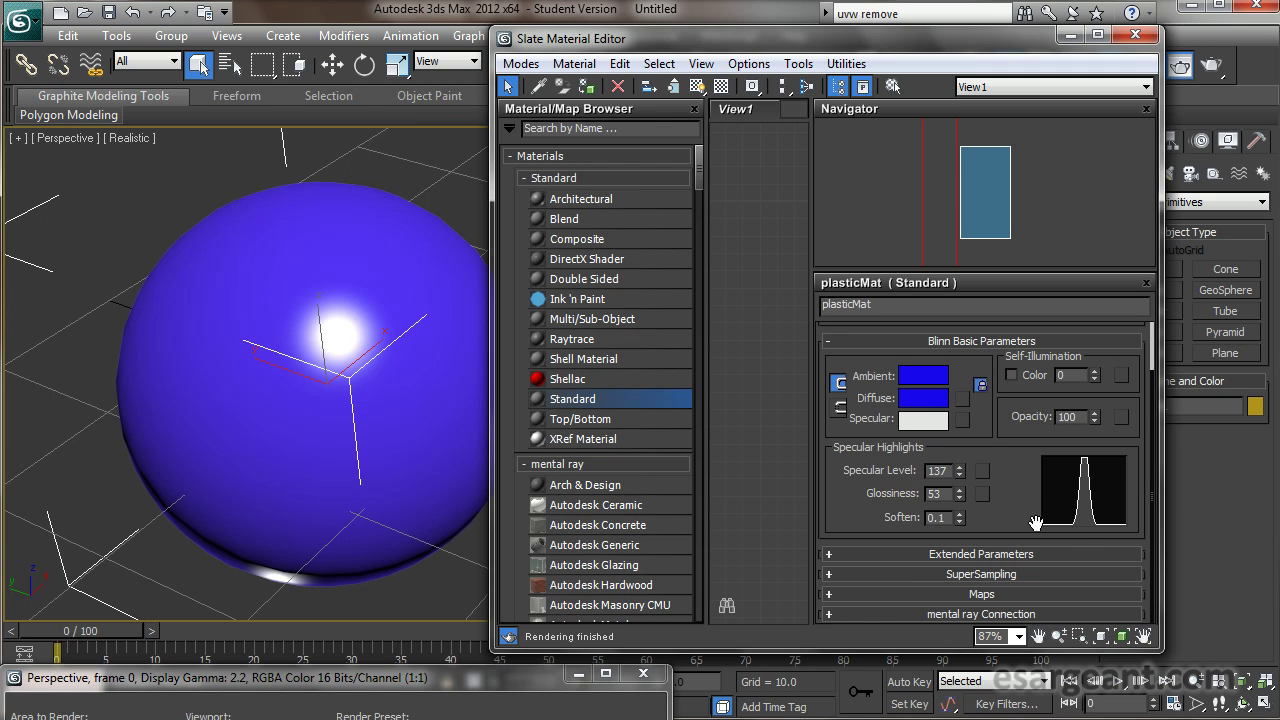
left_click_drag(958, 493, 959, 516)
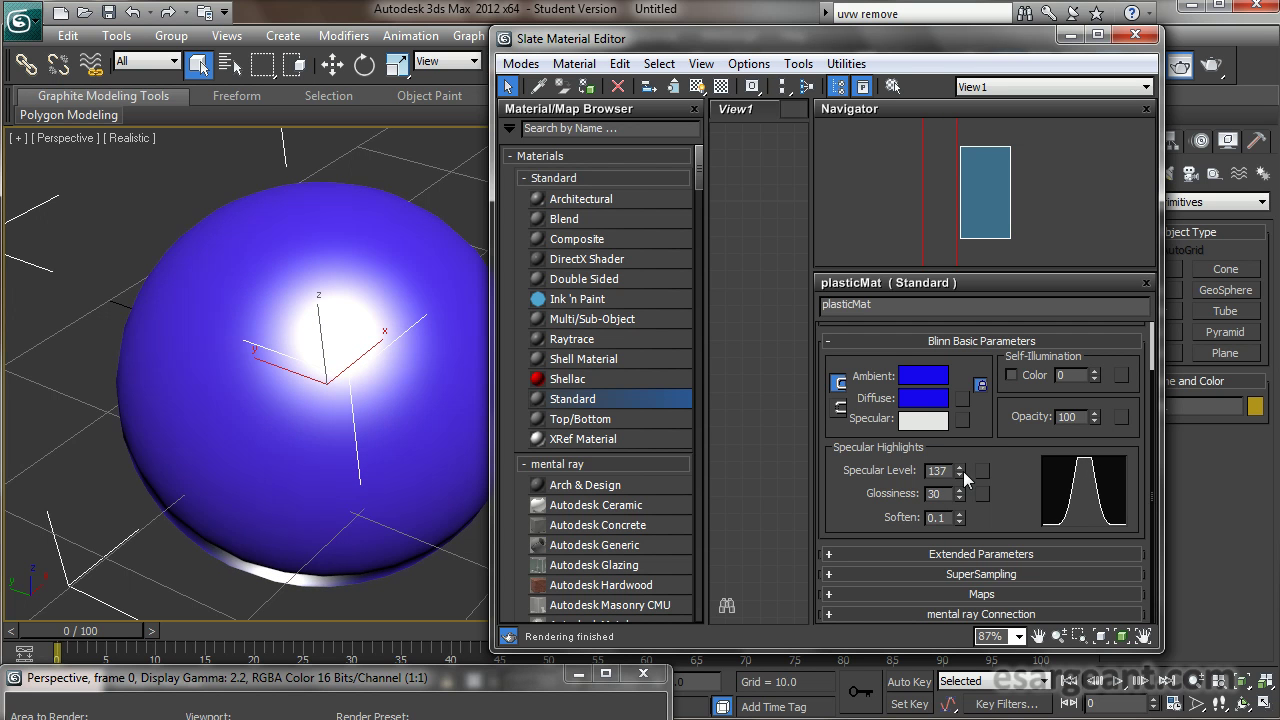
left_click_drag(957, 470, 959, 505)
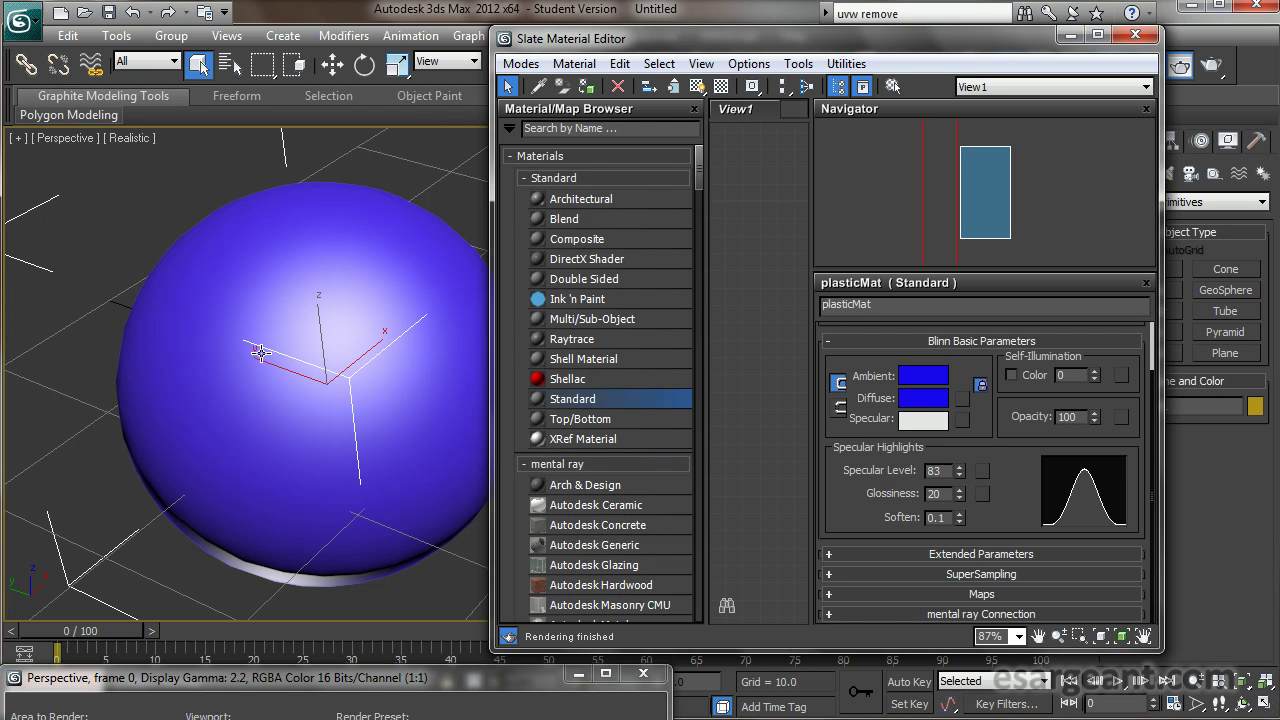
Step: Set plasticMat's specular level to 120 and glossiness to 58, and render the Perspective view
mouse_move(959, 468)
left_mouse_down()
mouse_move(959, 433)
mouse_move(959, 493)
mouse_move(966, 455)
left_mouse_up()
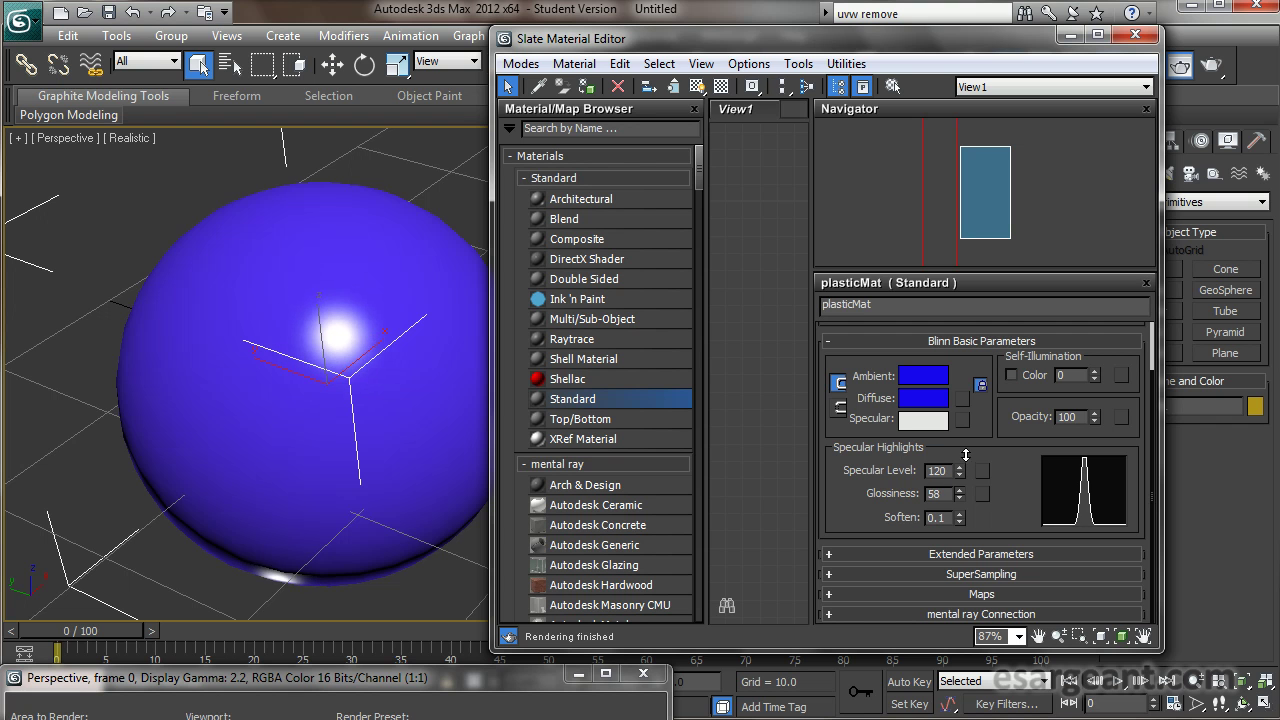
double_click(530, 693)
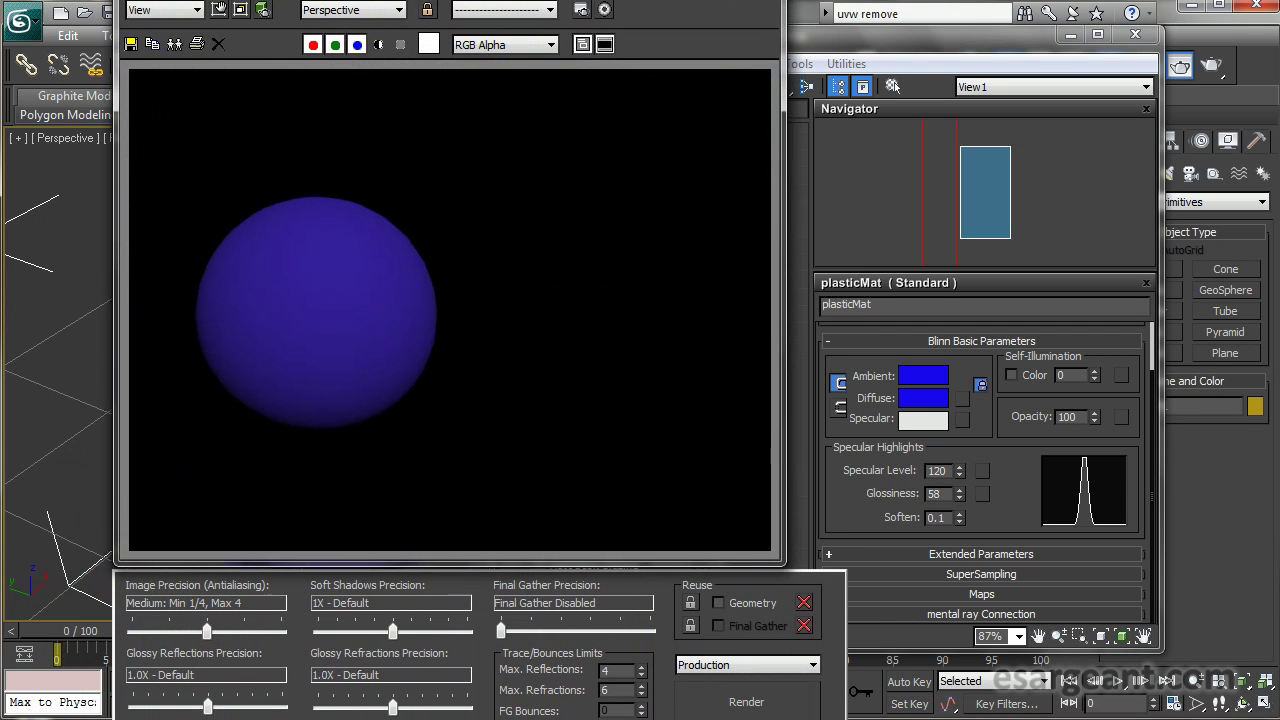
left_click(746, 703)
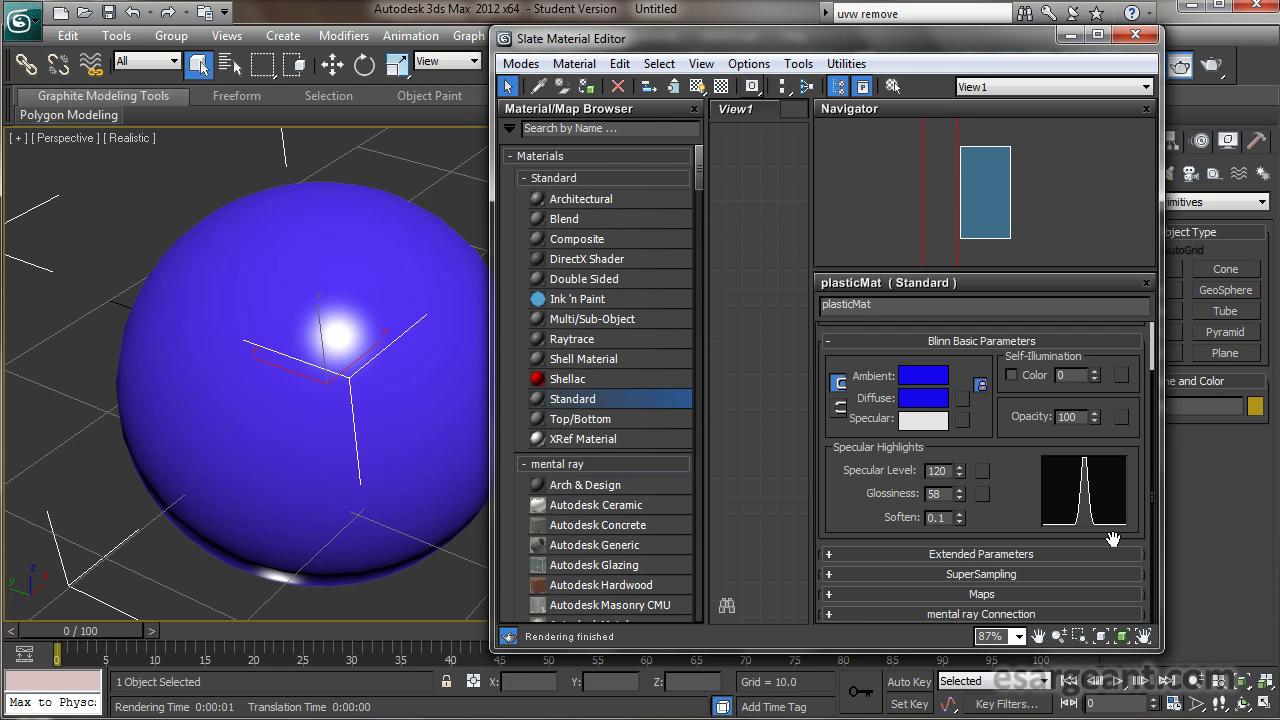
Step: Set plasticMat's specular level to 72 and glossiness to 18, and render the sphere again
left_click_drag(960, 472, 964, 532)
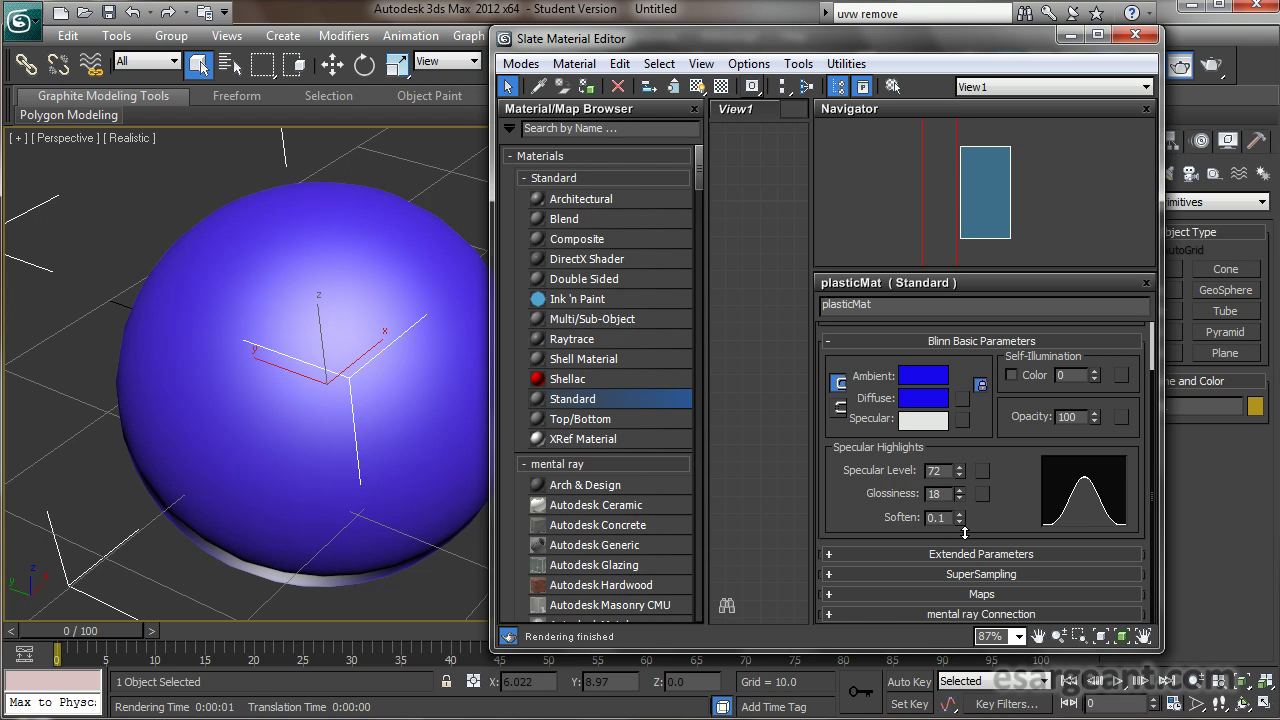
key("shift+q")
left_click(884, 714)
left_click_drag(621, 3, 420, 1)
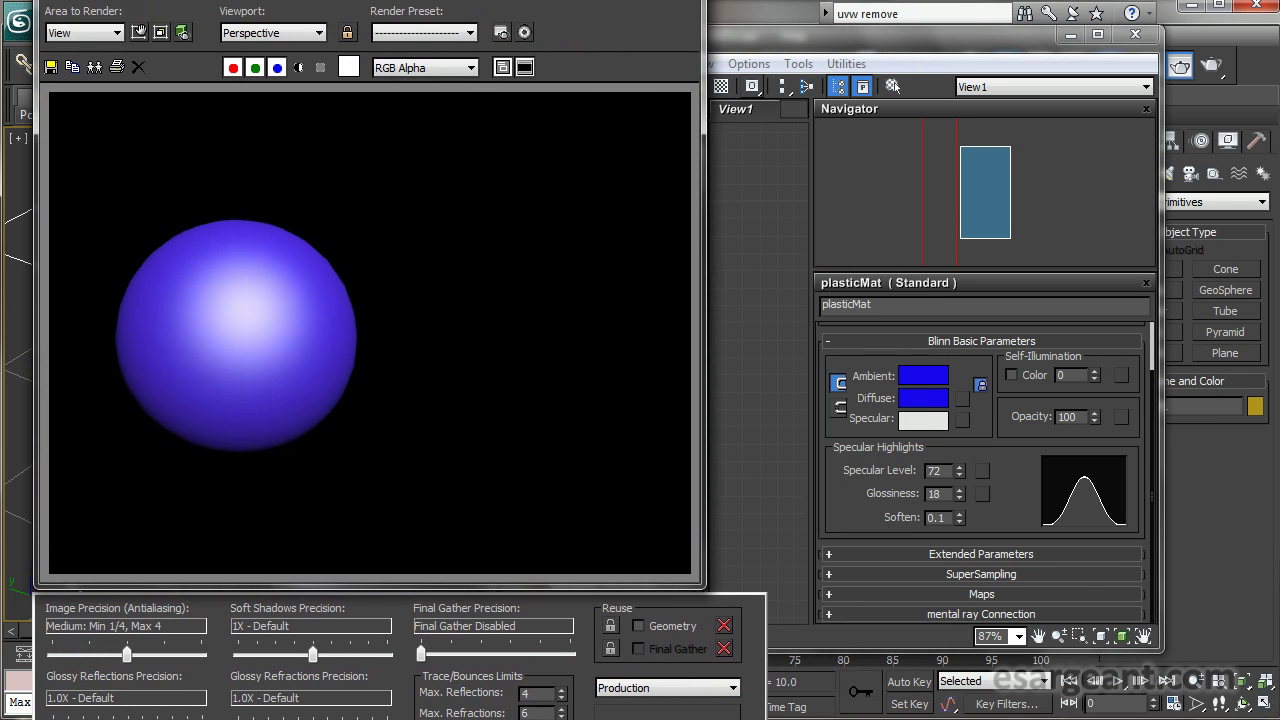
Step: Lower plasticMat's specular level to 56, render the Perspective view and close the rendered image
left_click(1010, 468)
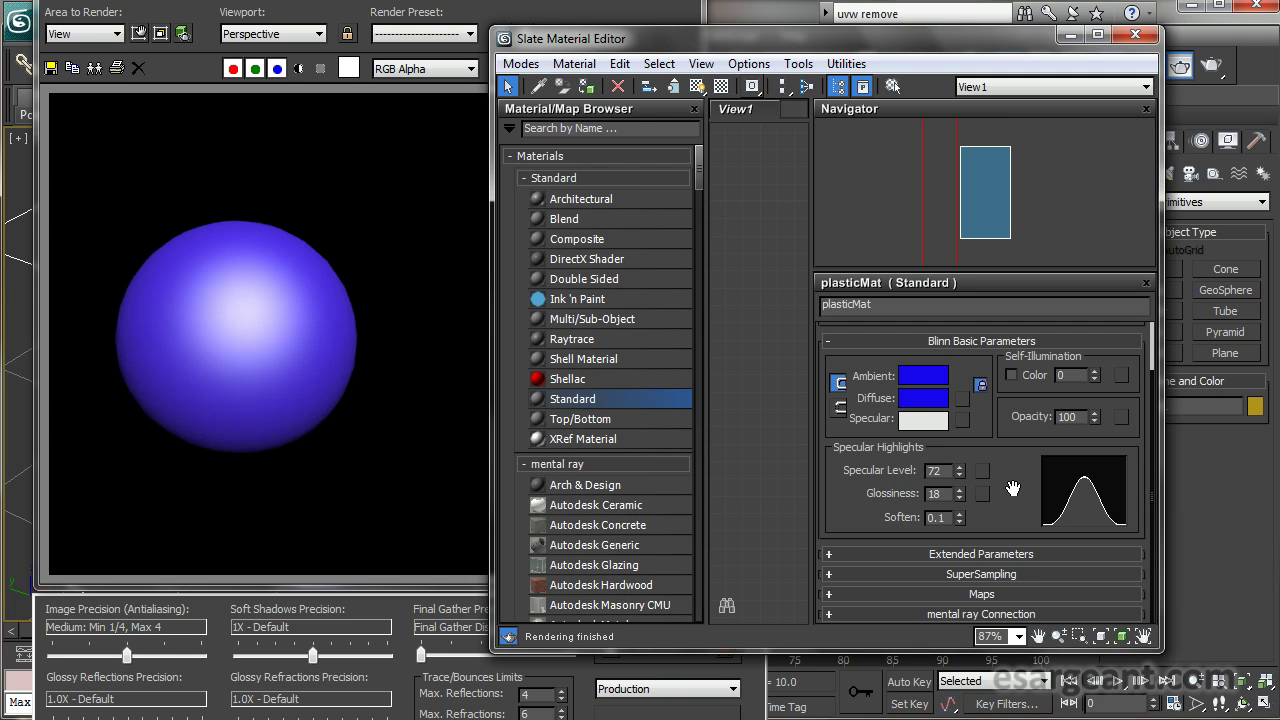
left_click_drag(958, 470, 957, 482)
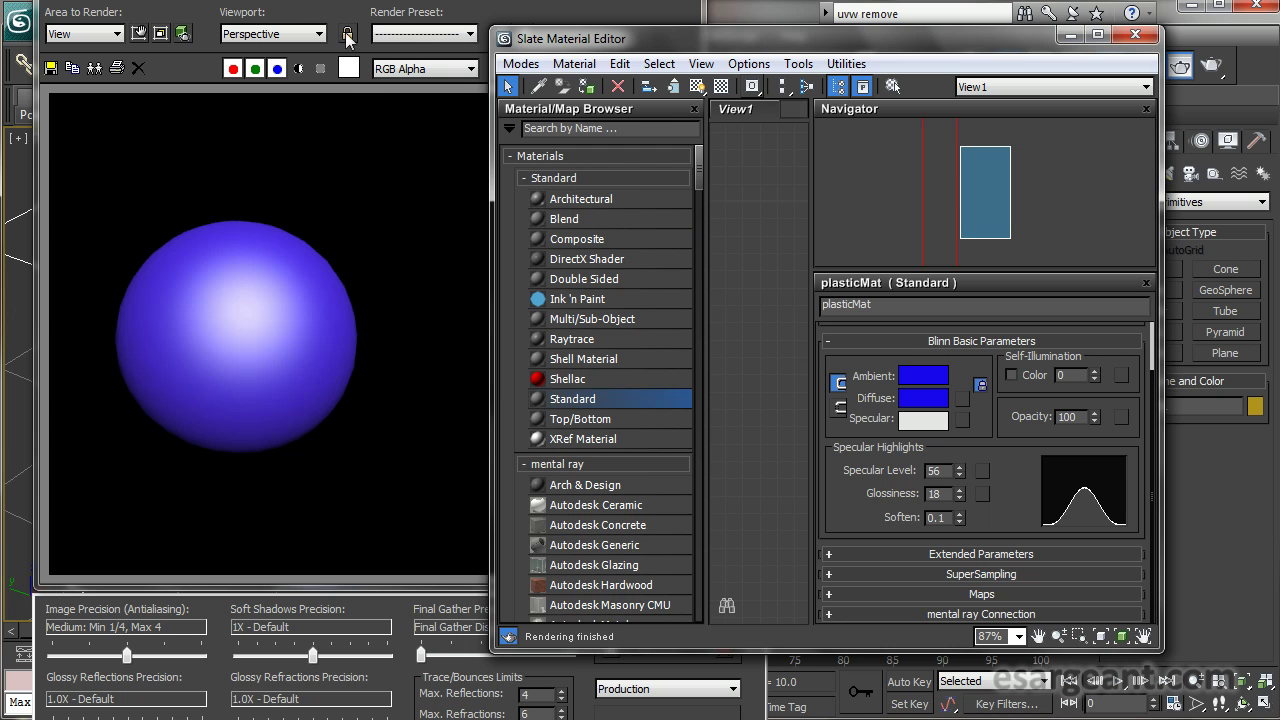
key("shift+q")
left_click(720, 678)
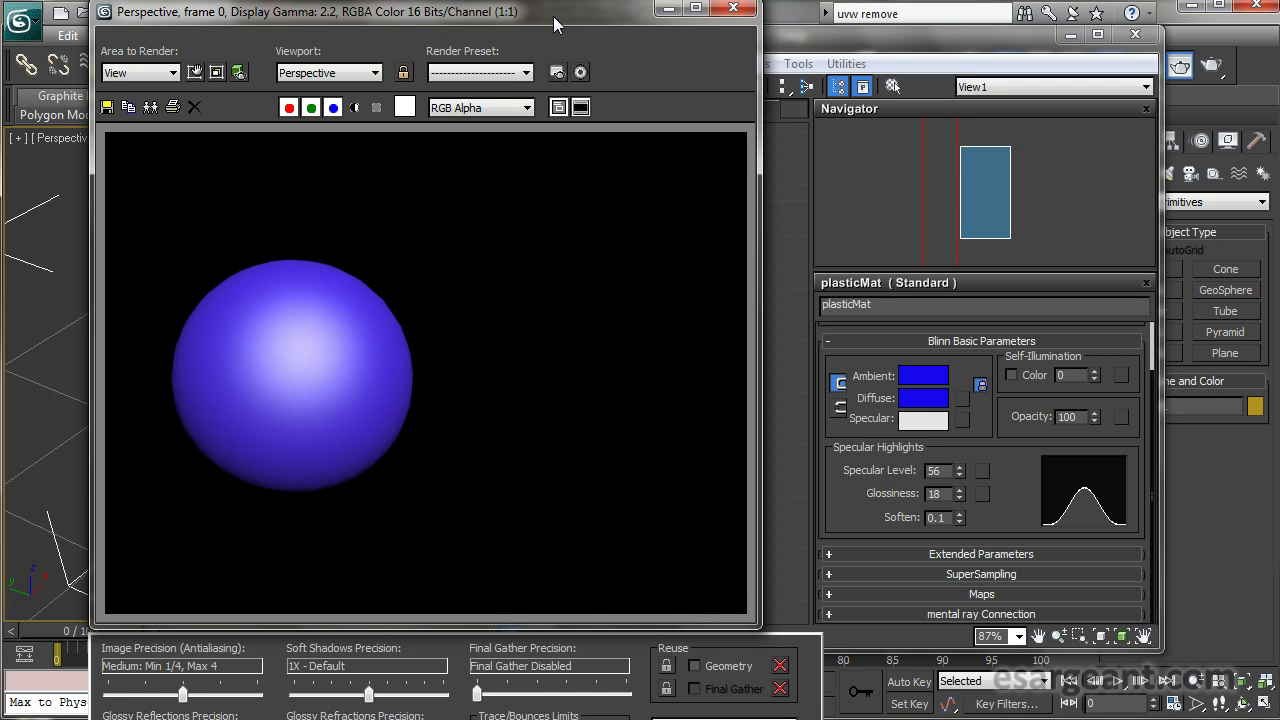
left_click_drag(553, 16, 552, 26)
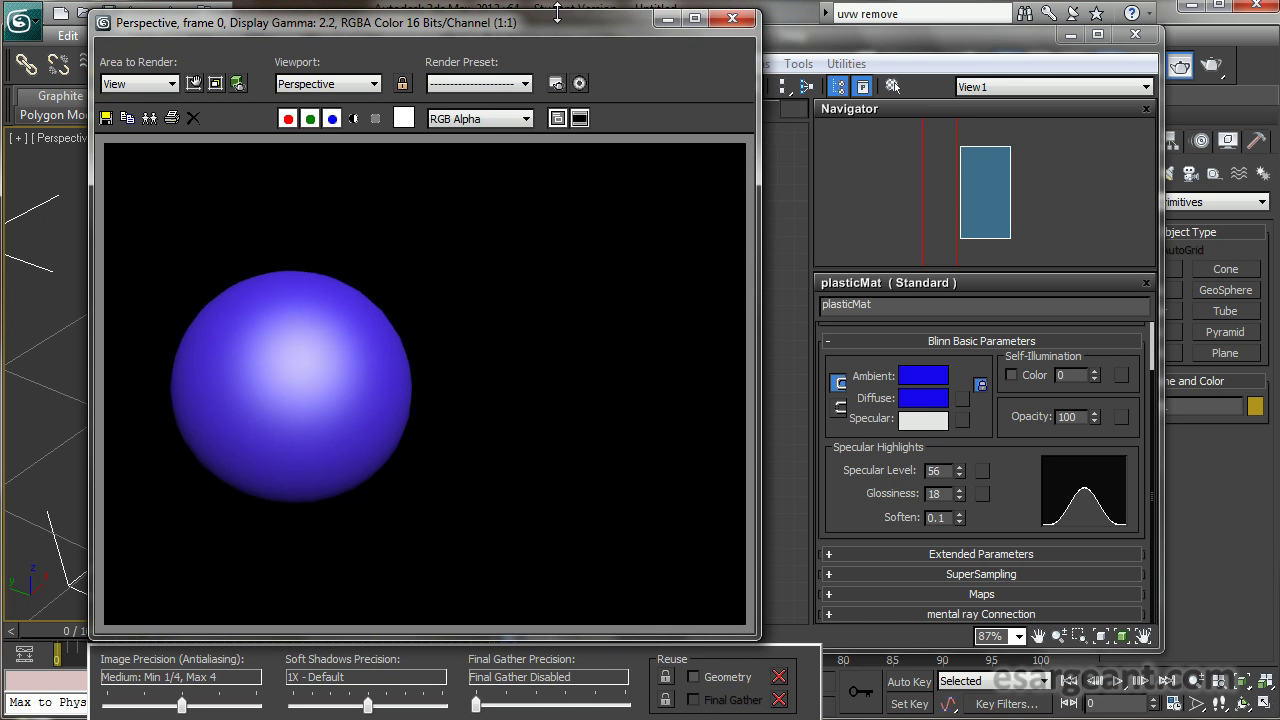
left_click(732, 17)
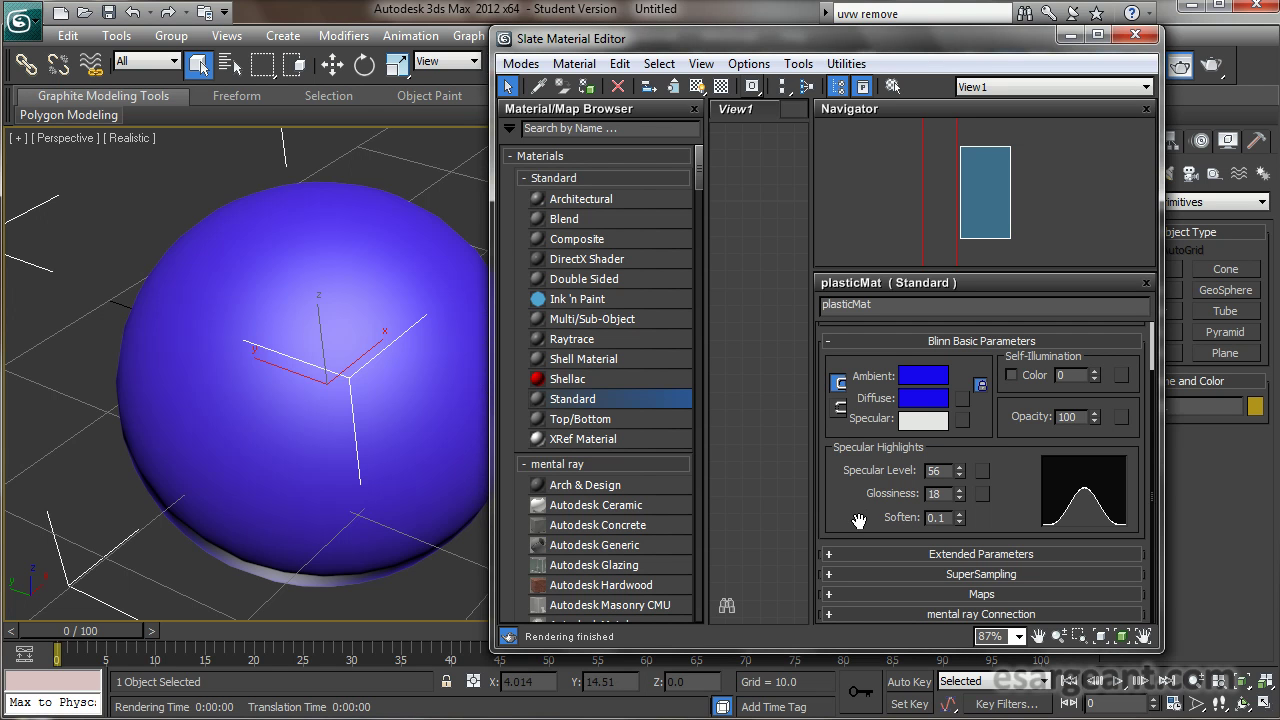
Step: Expand plasticMat's Extended Parameters and SuperSampling settings and look over their options
left_click(943, 555)
left_click_drag(907, 510, 900, 443)
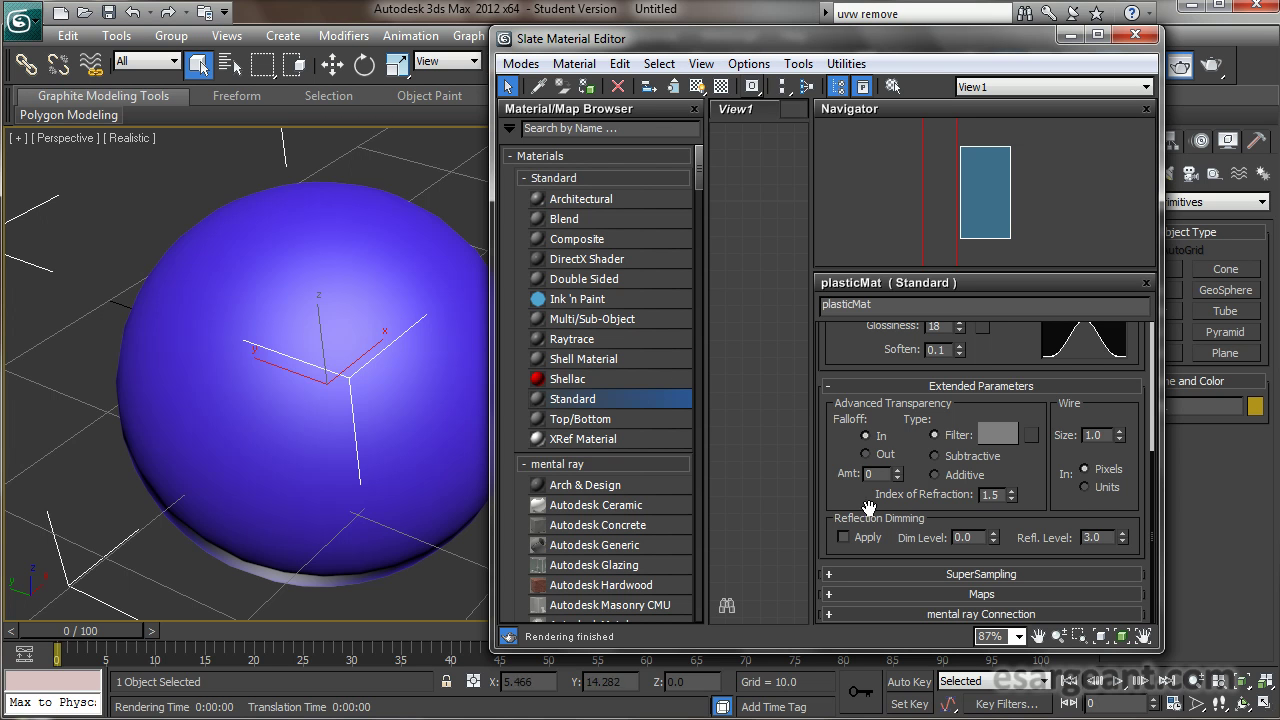
left_click(966, 574)
scroll(1065, 498, "down", 5)
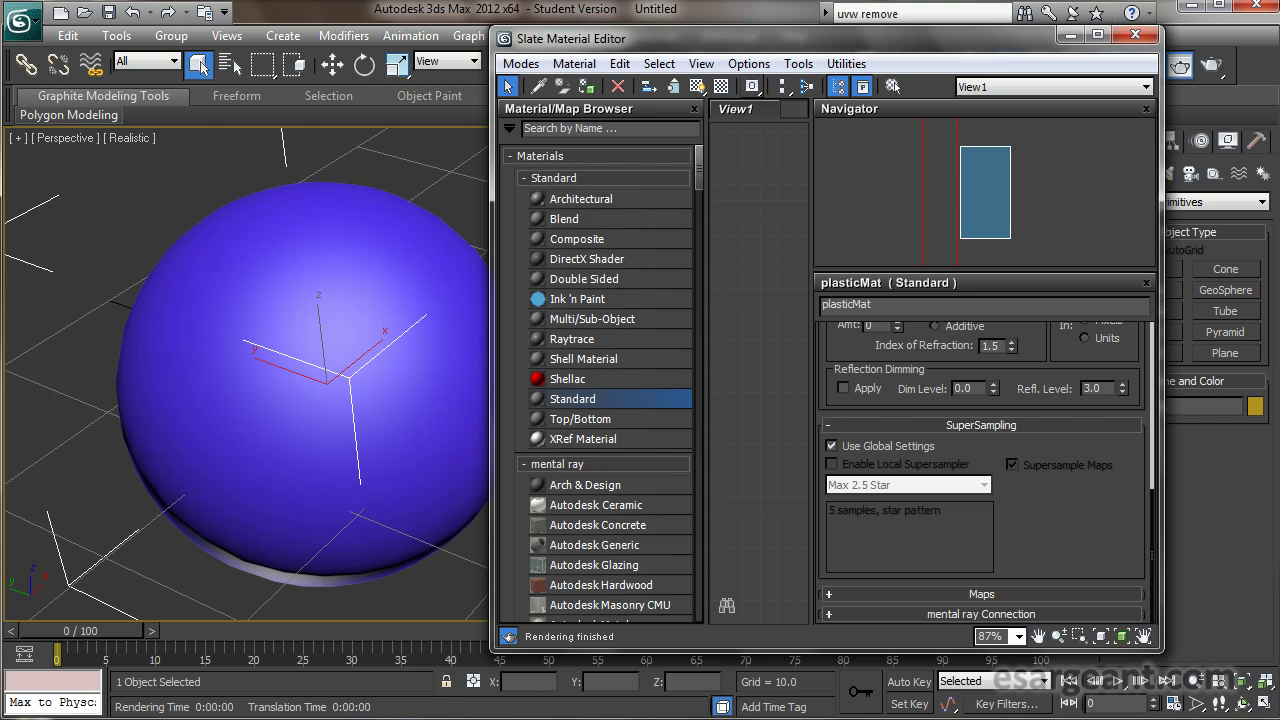
Step: Render the Perspective view, examine the smoothness of the sphere's edge up close, and move the rendered image off the material settings
key("shift+q")
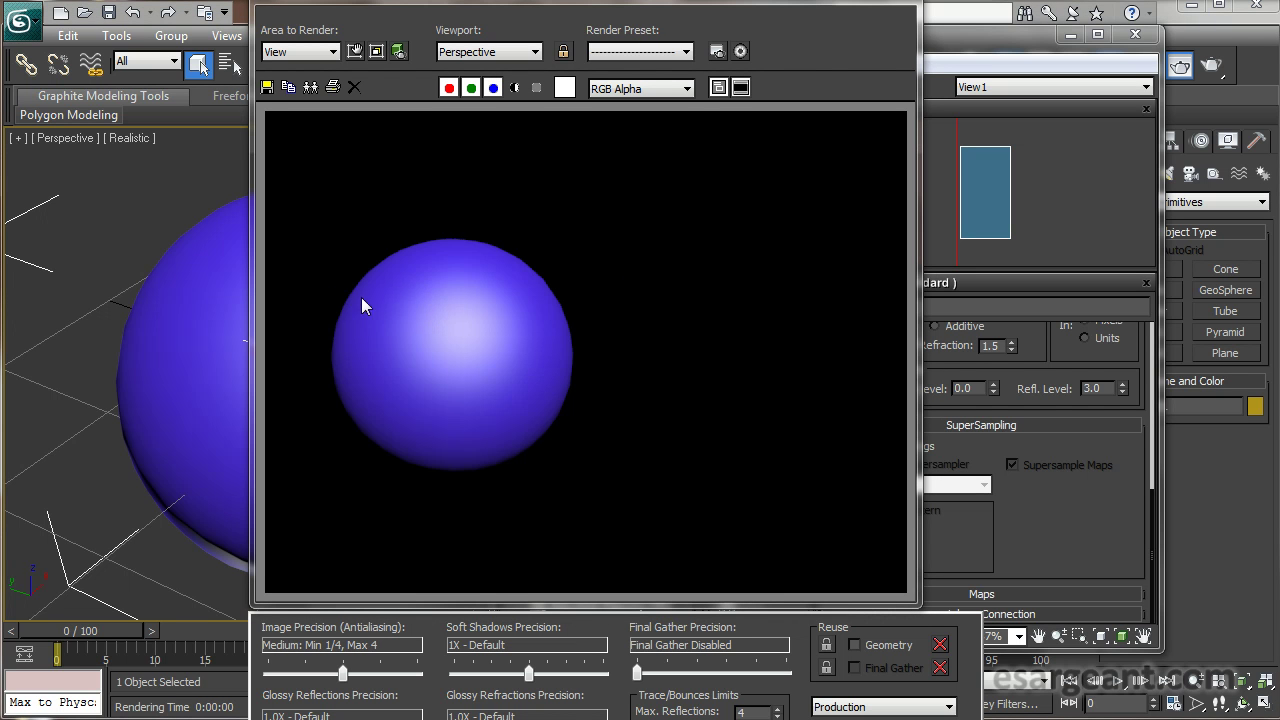
scroll(362, 305, "up", 6)
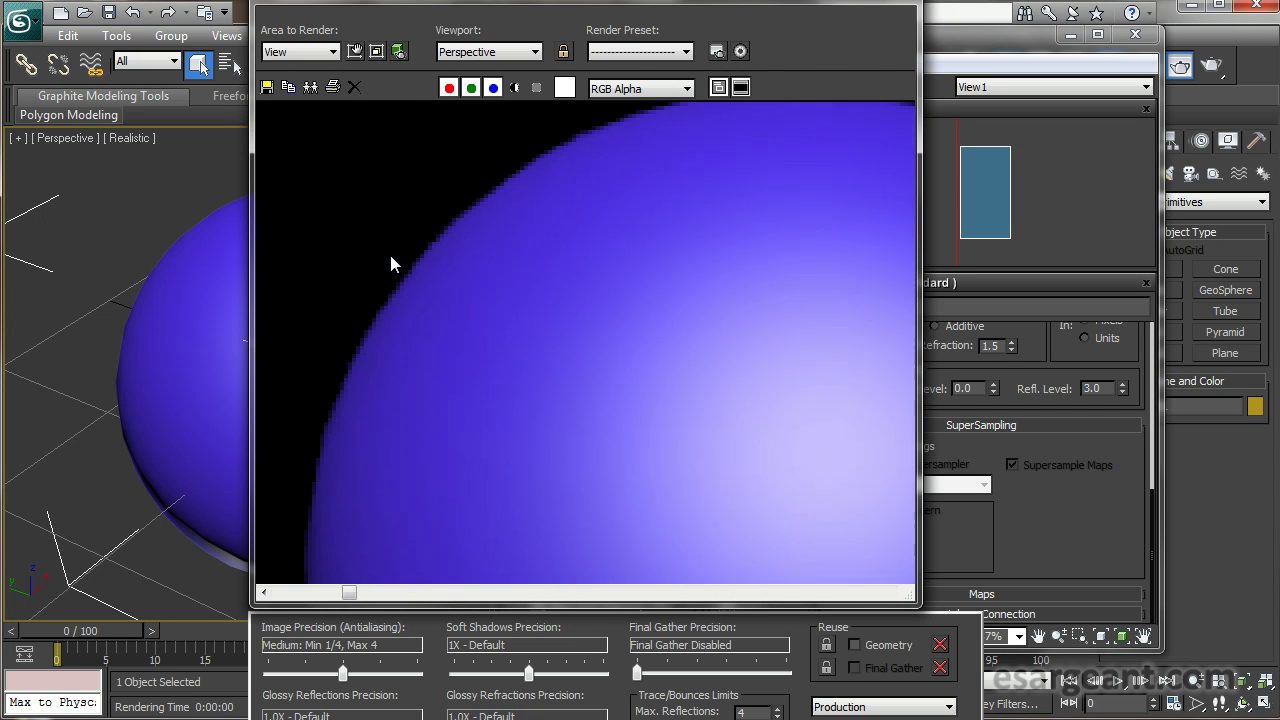
scroll(363, 251, "down", 4)
scroll(363, 251, "down", 2)
scroll(345, 268, "up", 3)
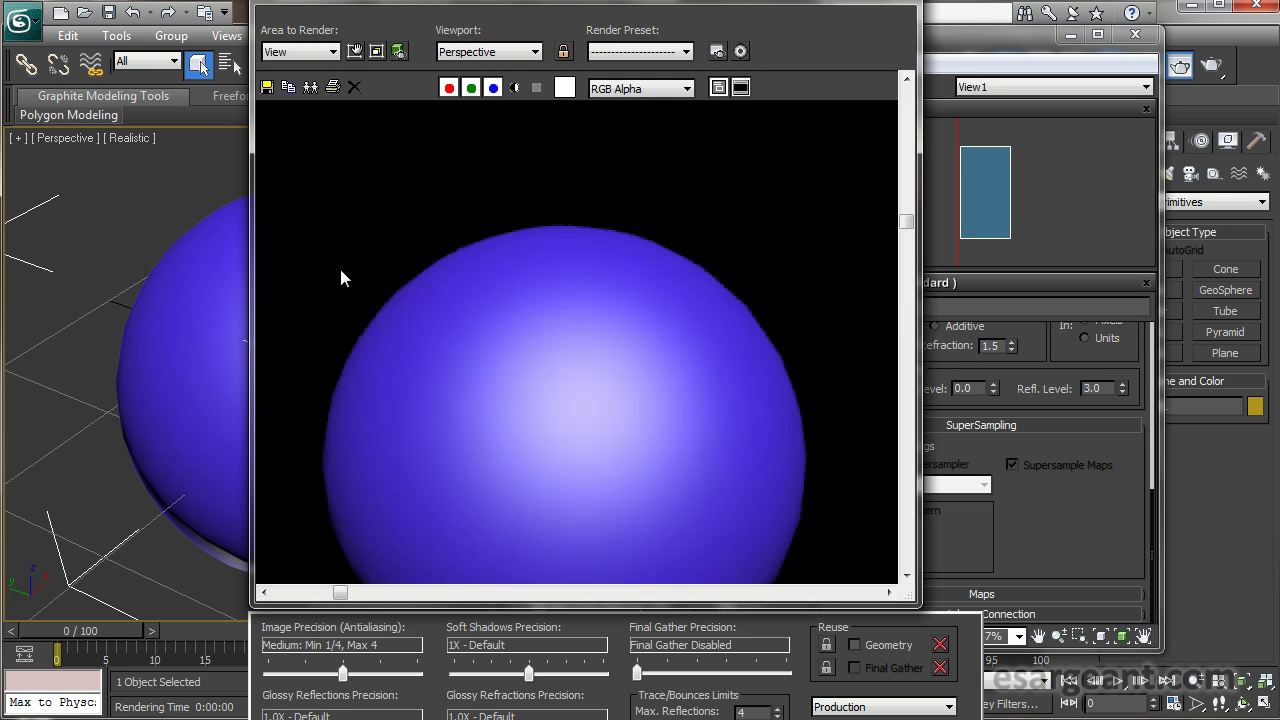
scroll(345, 310, "up", 2)
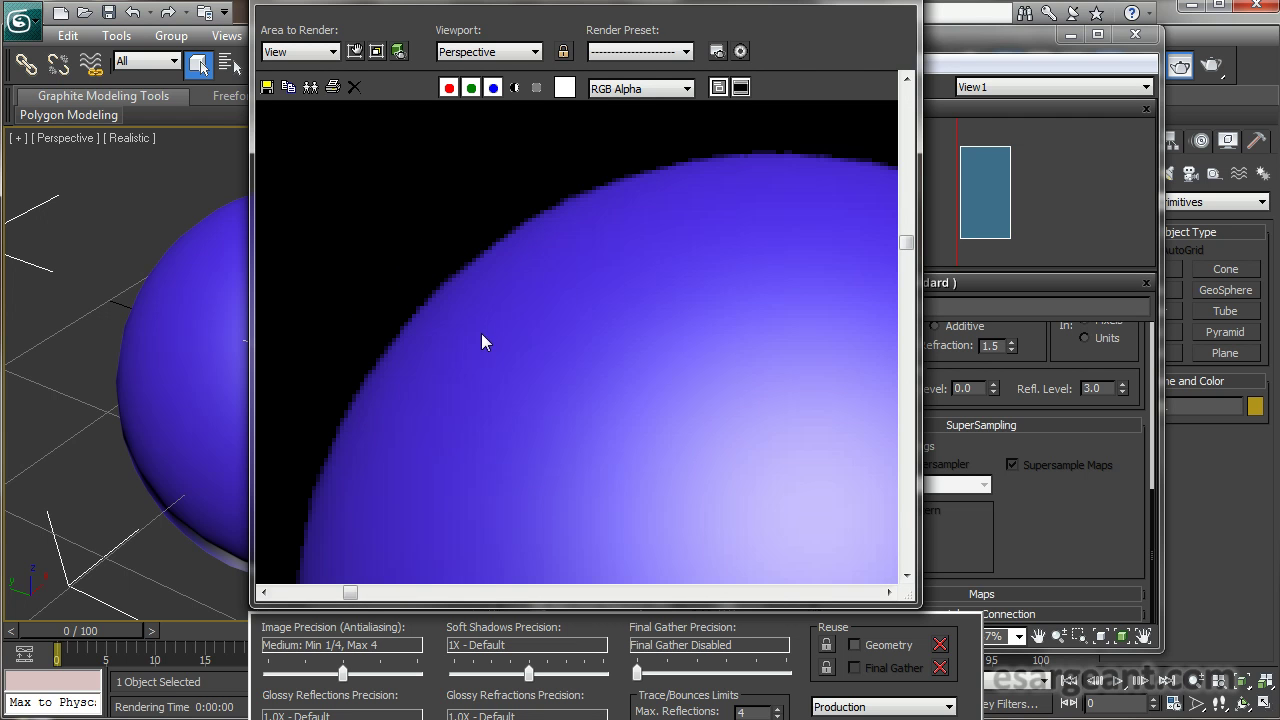
scroll(482, 325, "down", 5)
left_click_drag(808, 20, 597, 676)
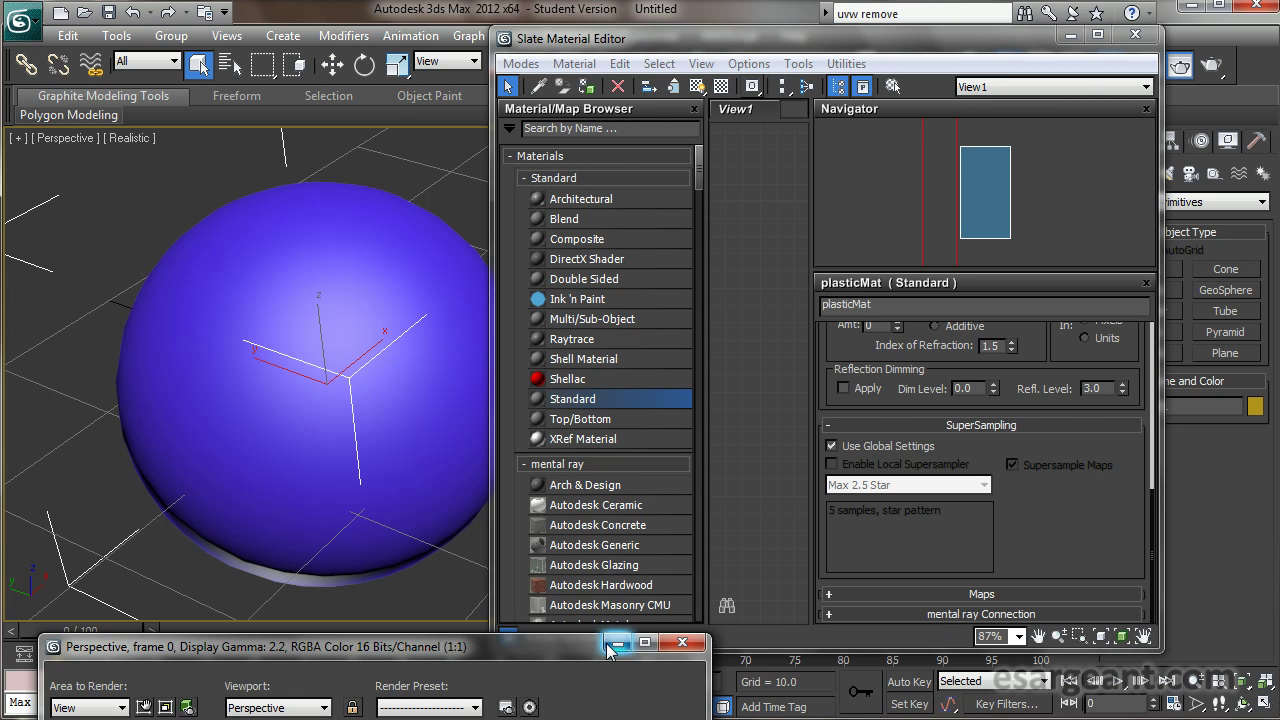
double_click(574, 651)
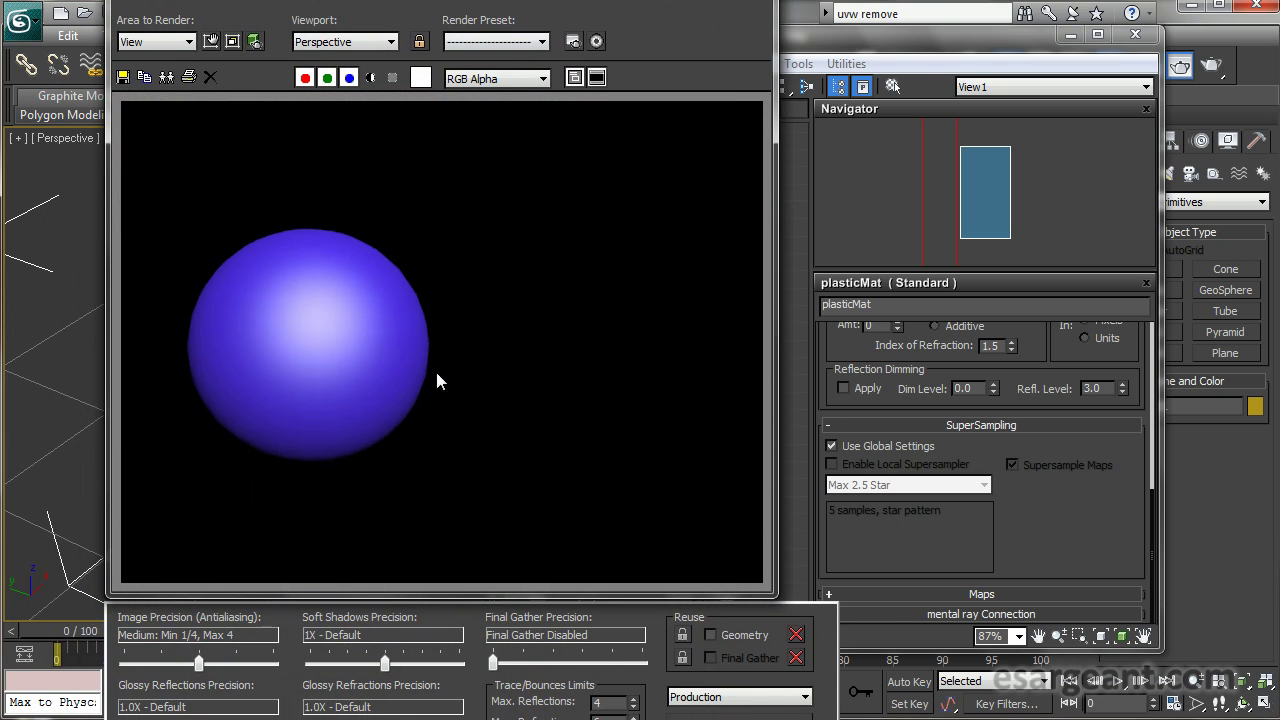
left_click_drag(442, 0, 345, 591)
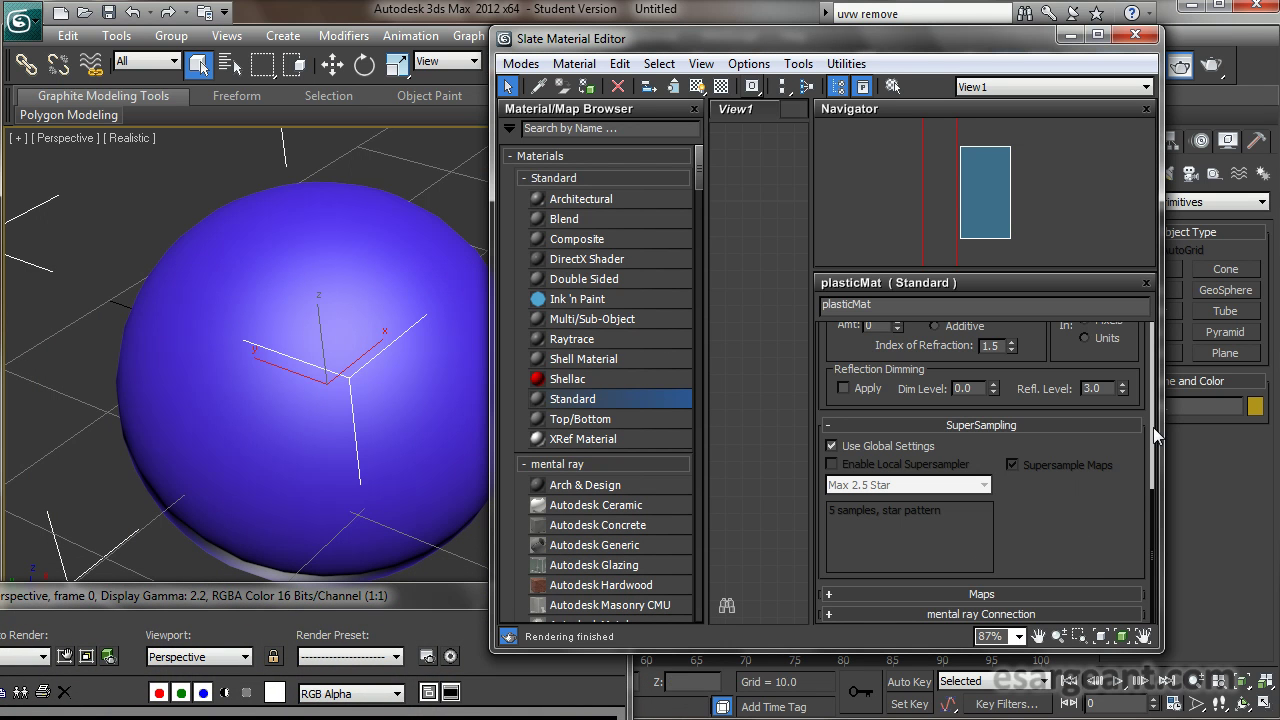
Step: Look through plasticMat's Maps and mental ray Connection settings, and return to its Blinn Basic Parameters
scroll(1153, 427, "up", 3)
scroll(1153, 445, "down", 3)
left_click(1005, 593)
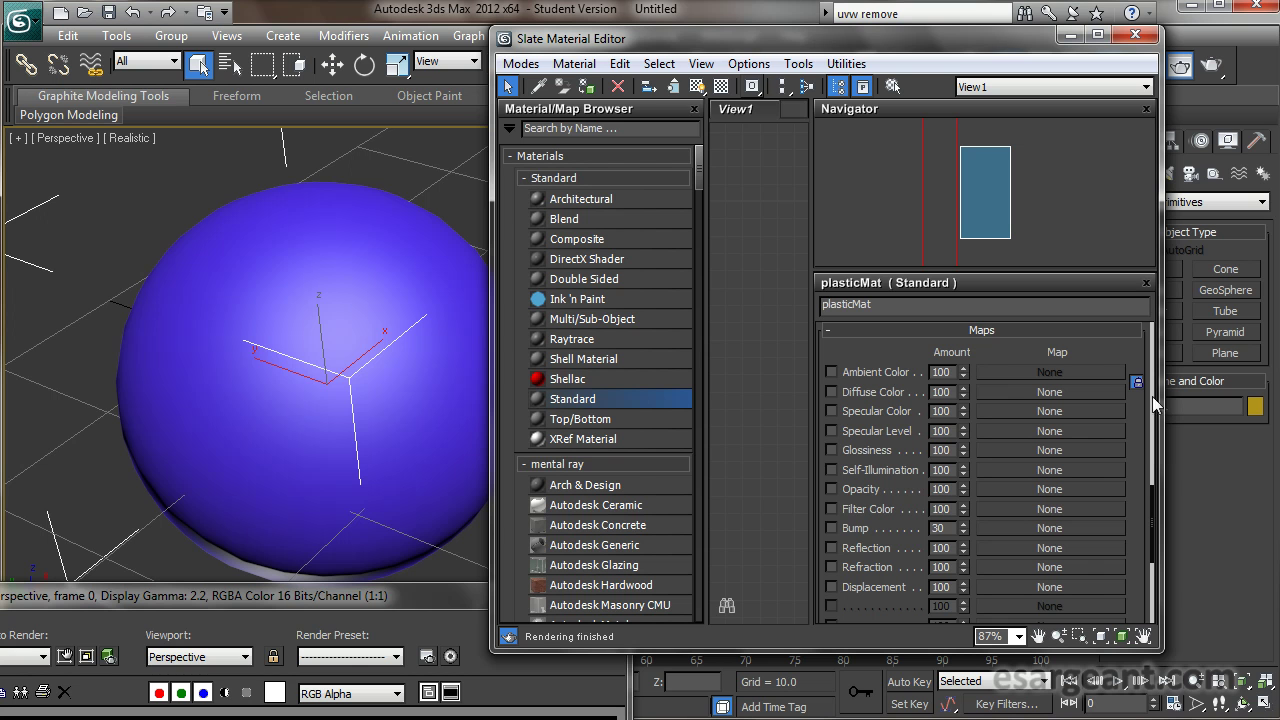
mouse_move(1152, 516)
left_mouse_down()
mouse_move(1150, 578)
mouse_move(1156, 521)
left_mouse_up()
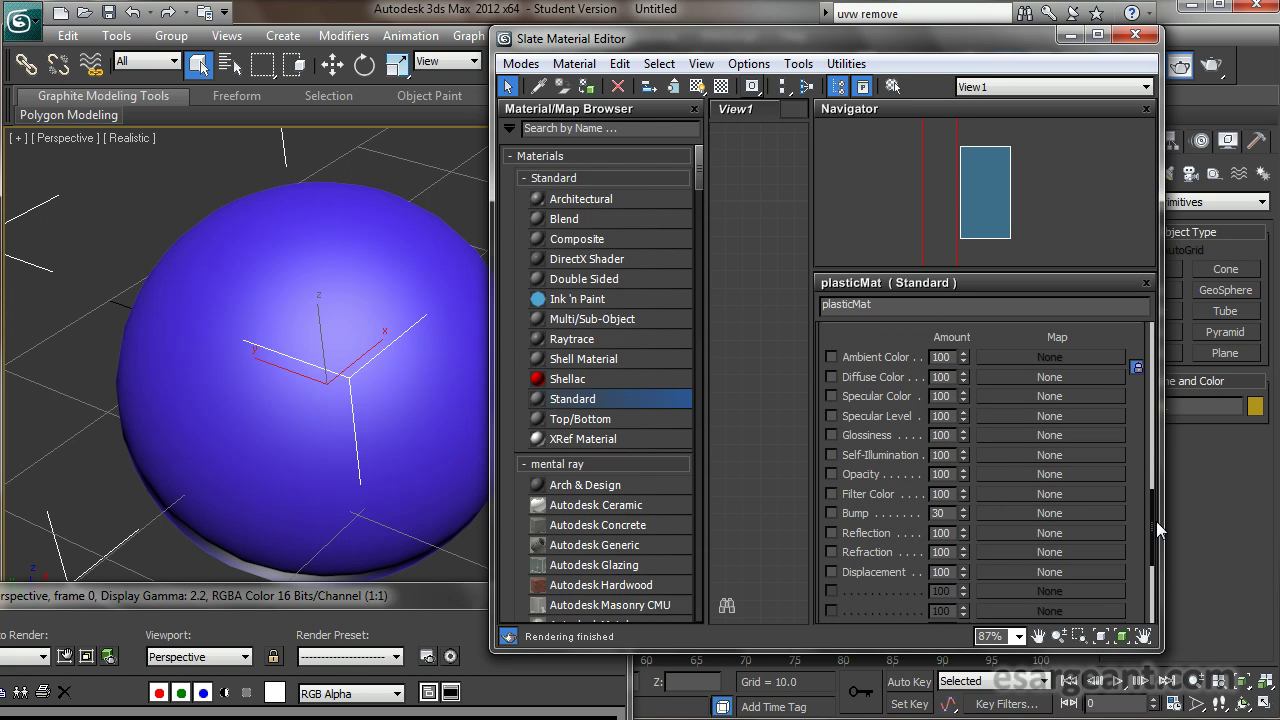
left_click_drag(1156, 521, 1151, 632)
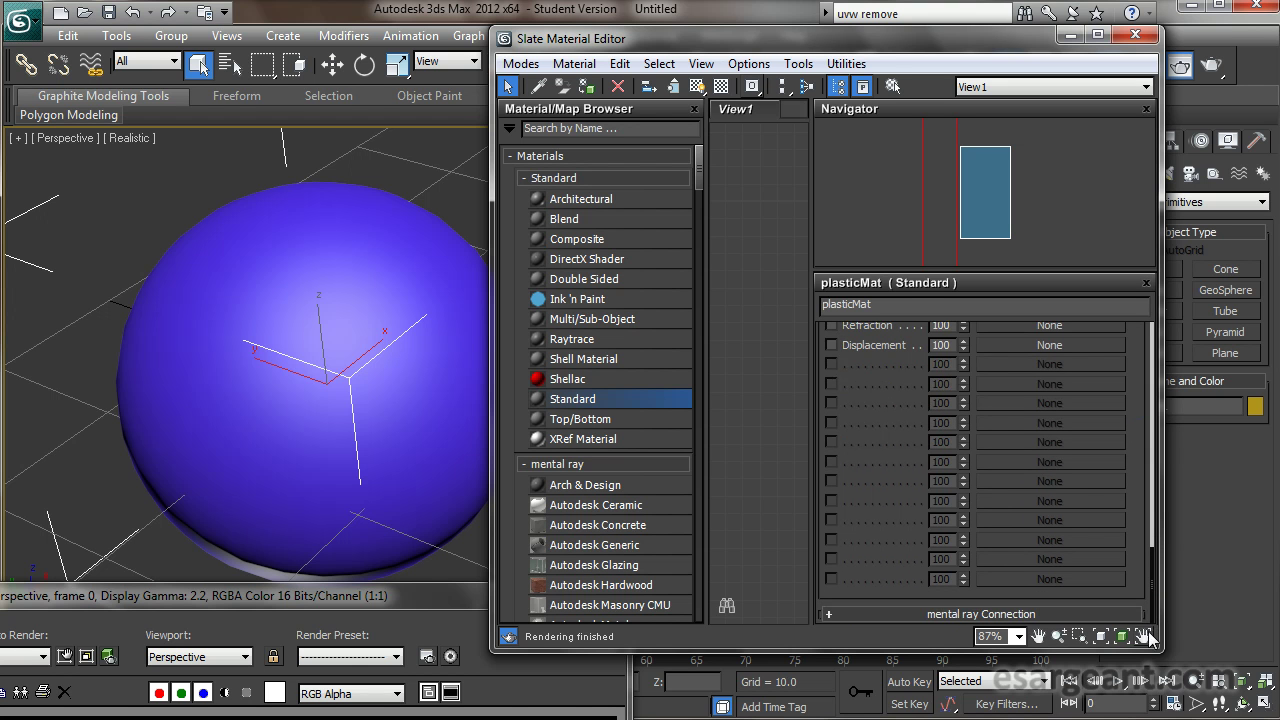
left_click(1015, 615)
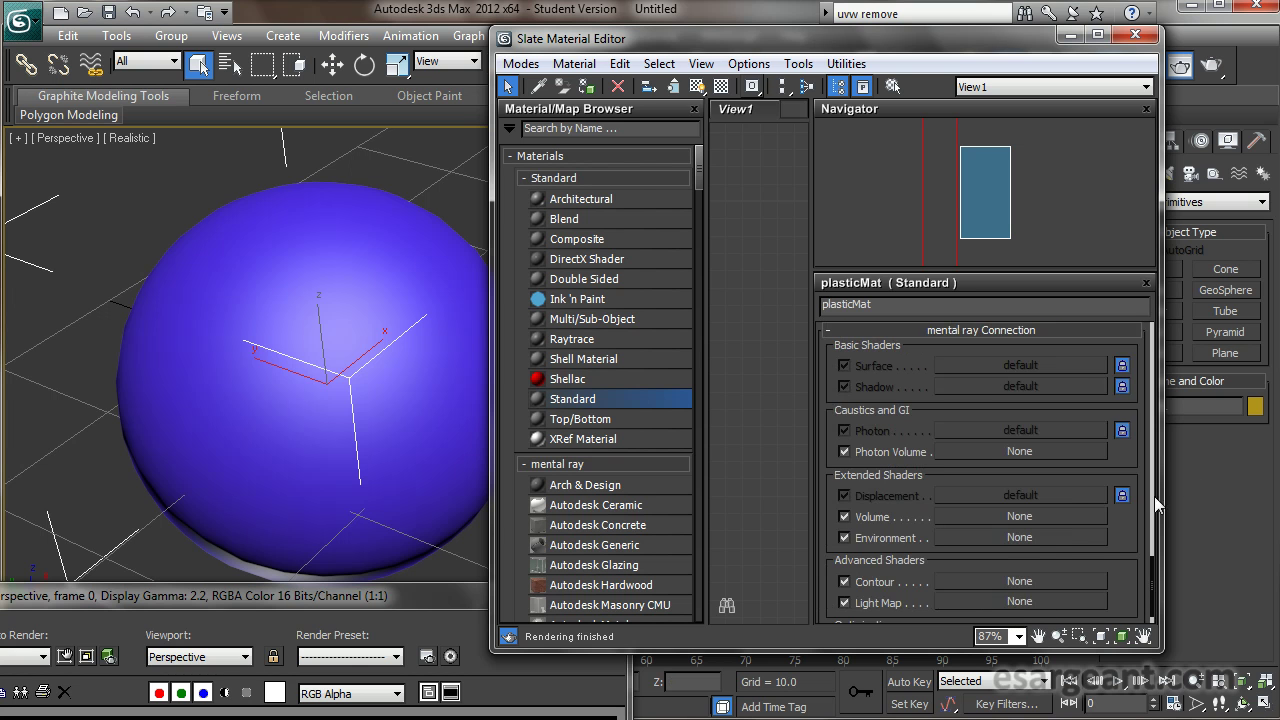
left_click_drag(1149, 573, 1155, 385)
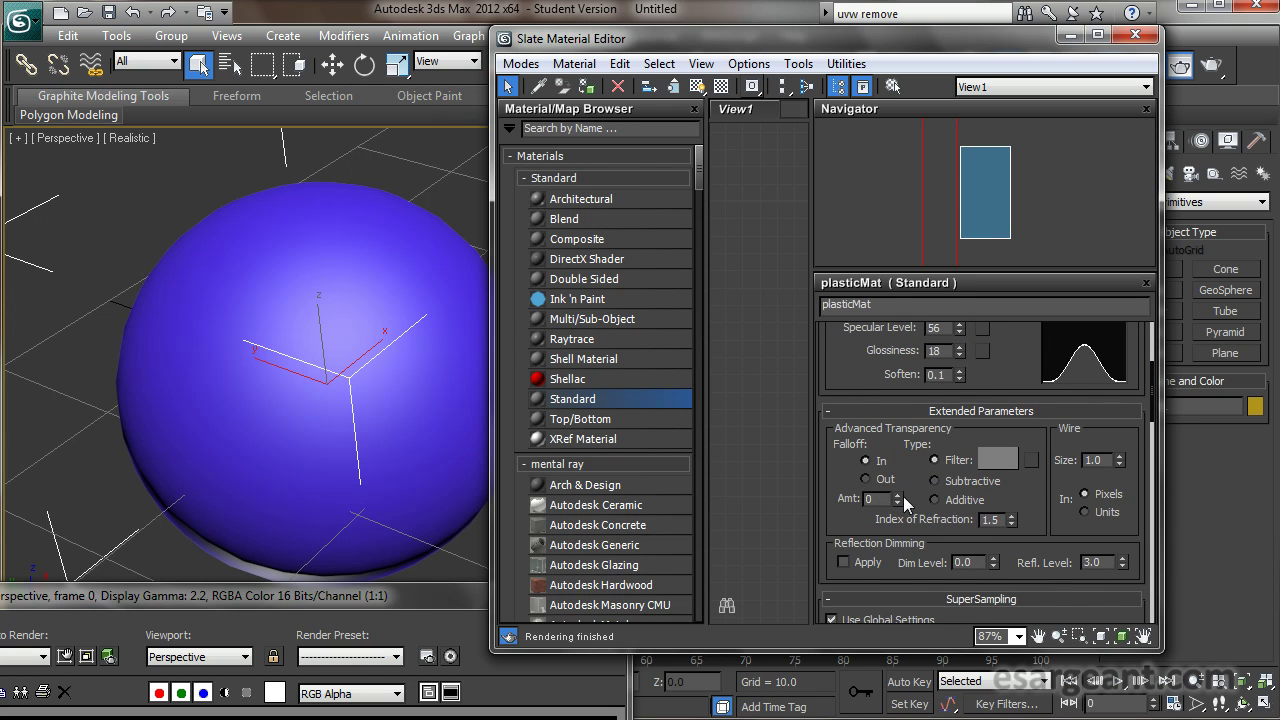
scroll(1021, 498, "up", 5)
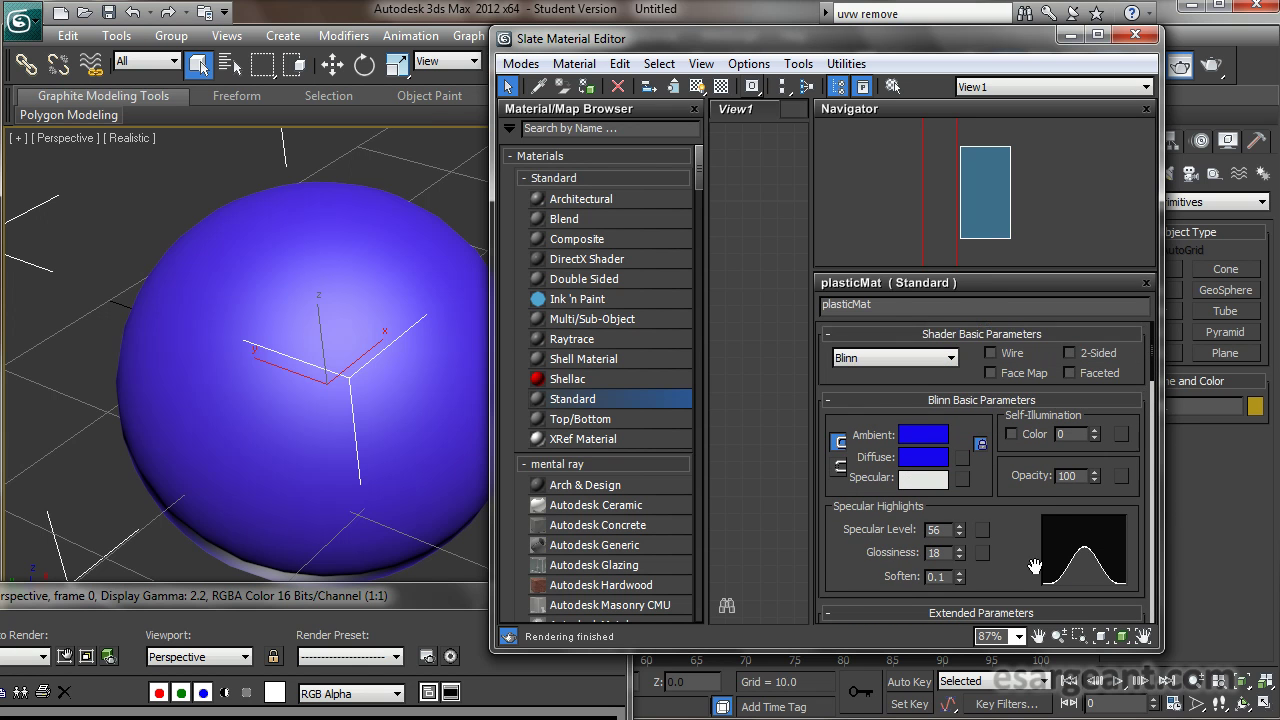
left_click_drag(1020, 533, 1024, 505)
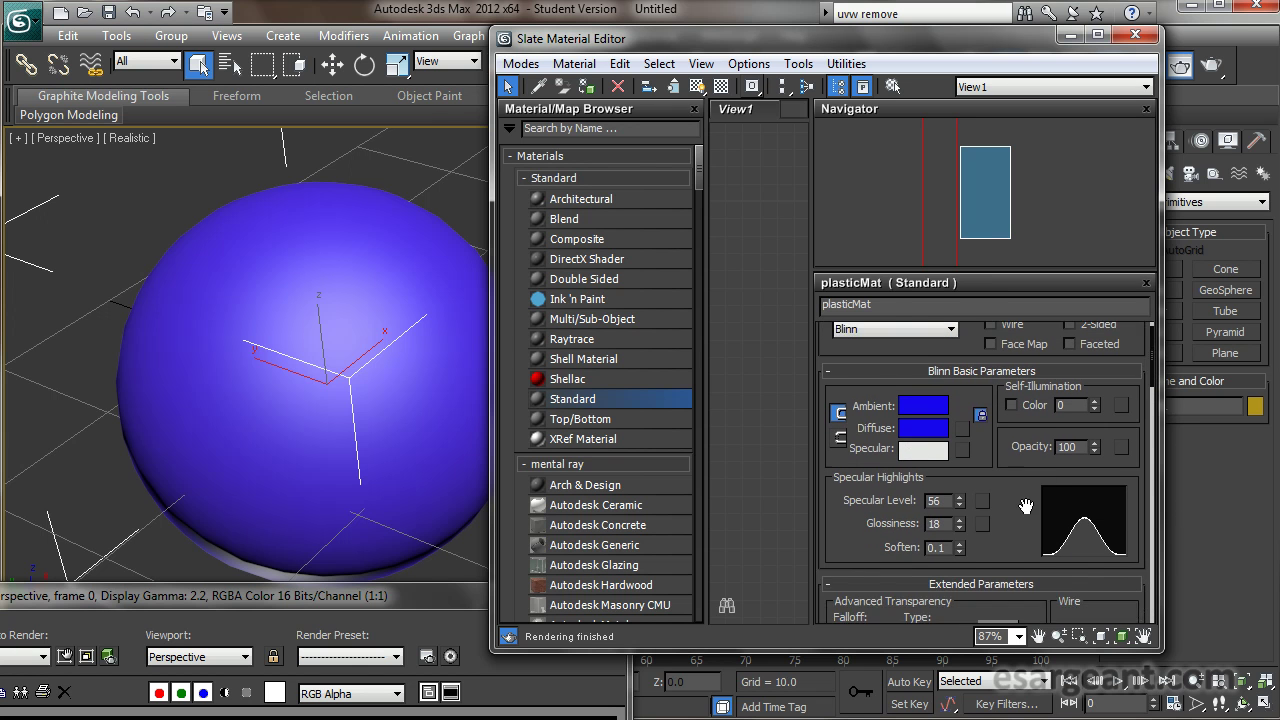
Step: Clear the rendered image out of the way and reposition and widen the Slate Material Editor, exposing the sphere and the command panel
left_click_drag(400, 598, 588, 0)
left_click(785, 706)
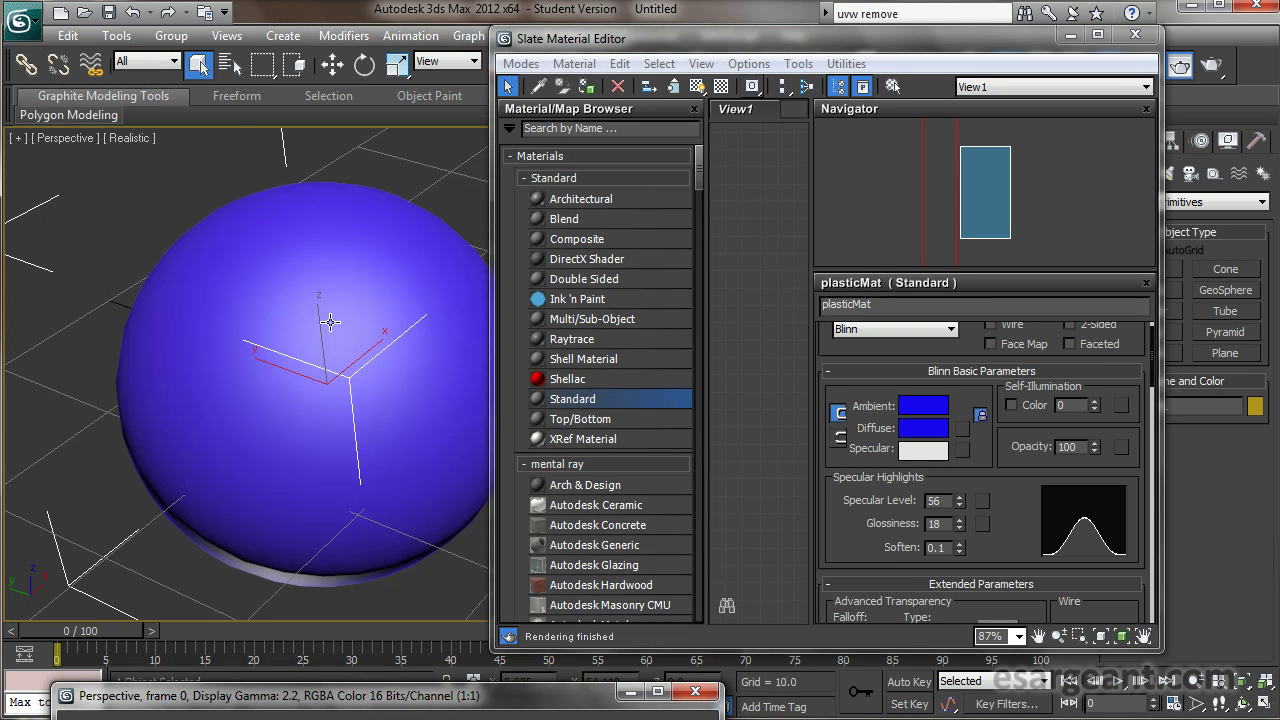
scroll(322, 247, "down", 6)
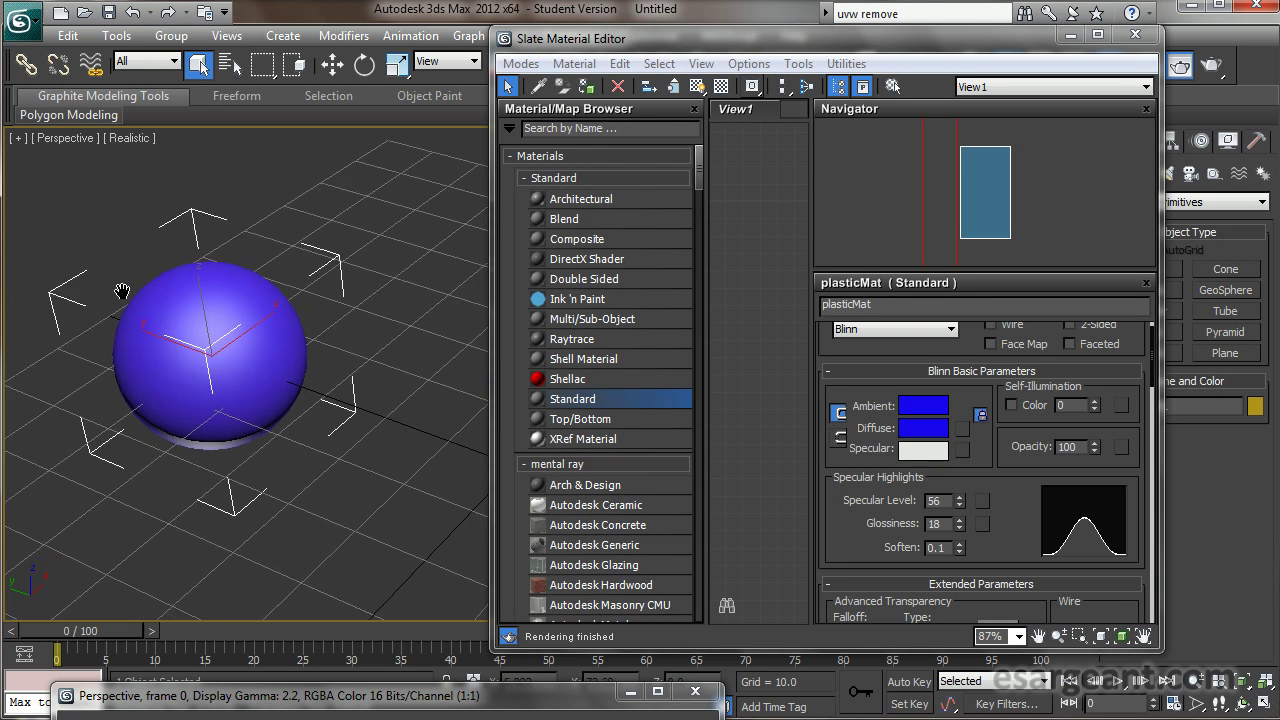
left_click_drag(632, 40, 622, 52)
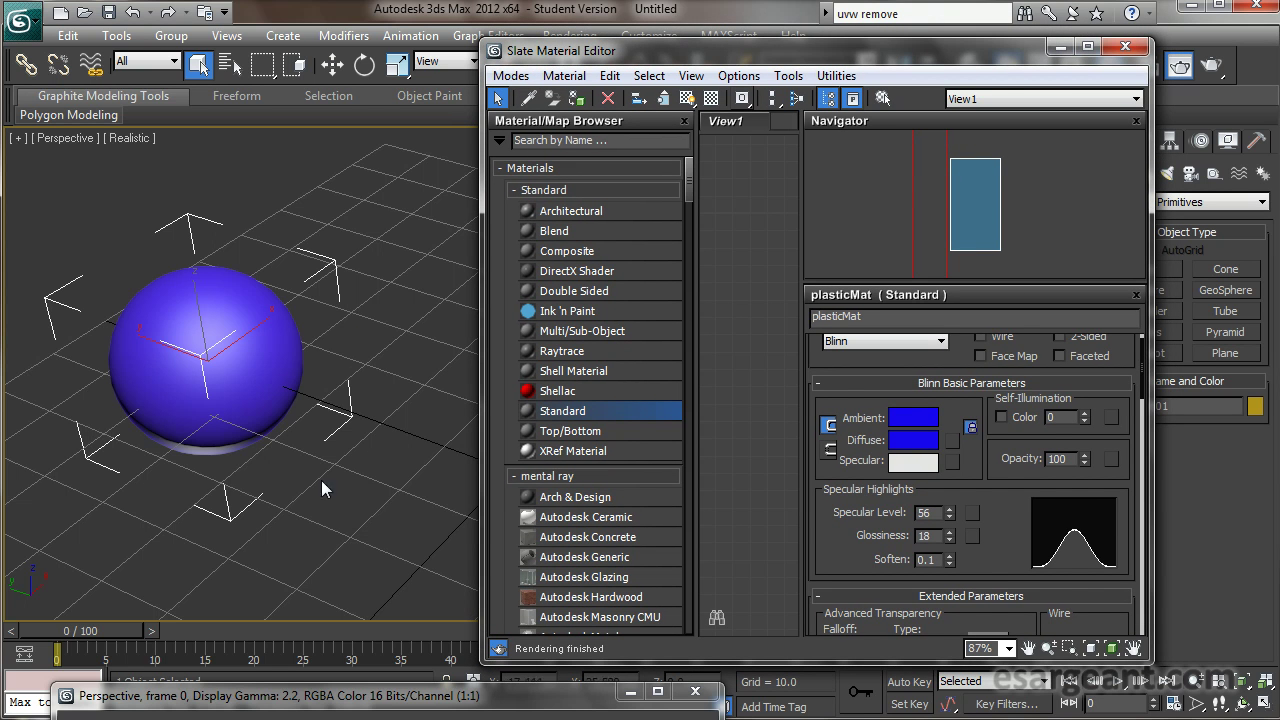
left_click_drag(875, 52, 730, 50)
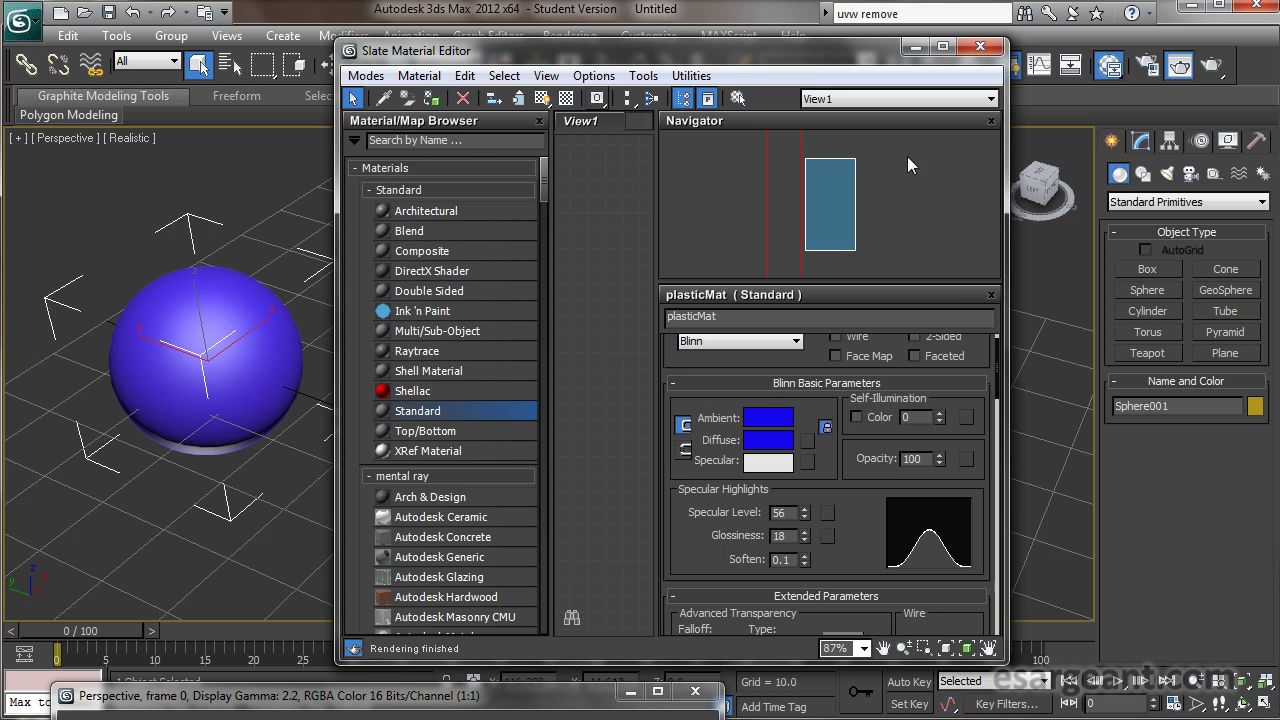
left_click_drag(1005, 236, 1113, 236)
left_click_drag(952, 52, 927, 52)
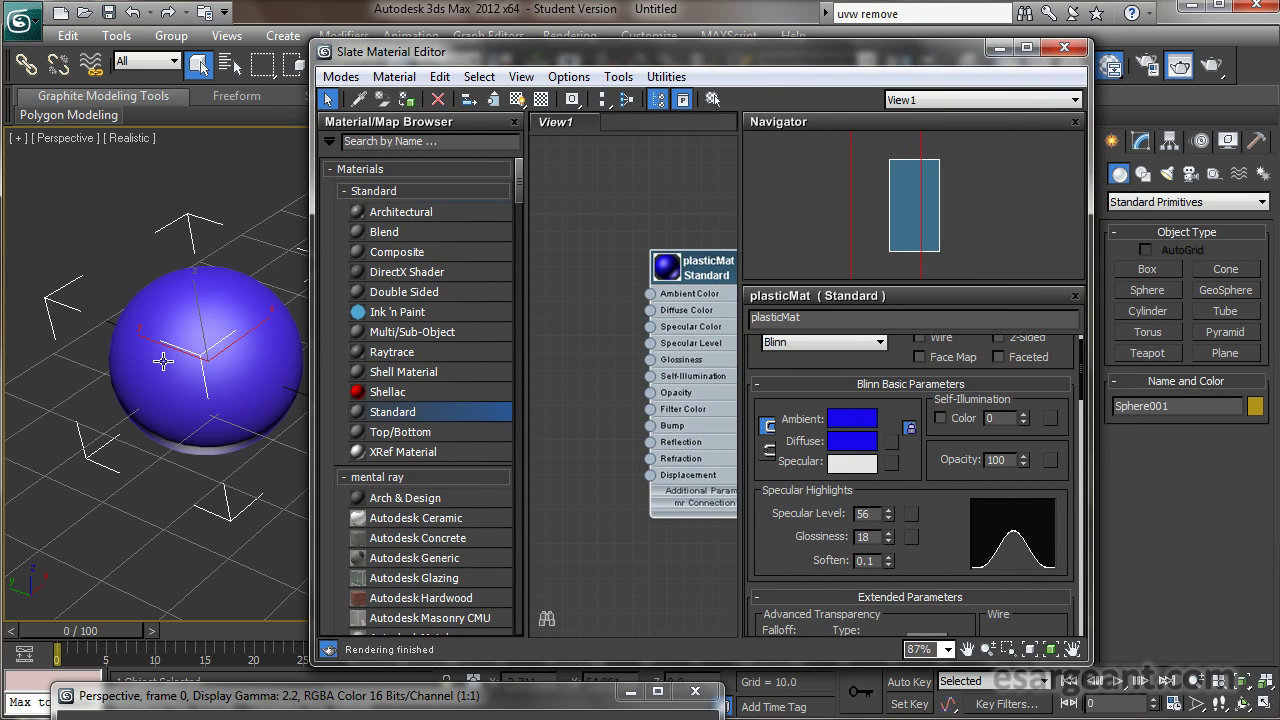
left_click_drag(552, 55, 446, 55)
left_click_drag(805, 60, 865, 50)
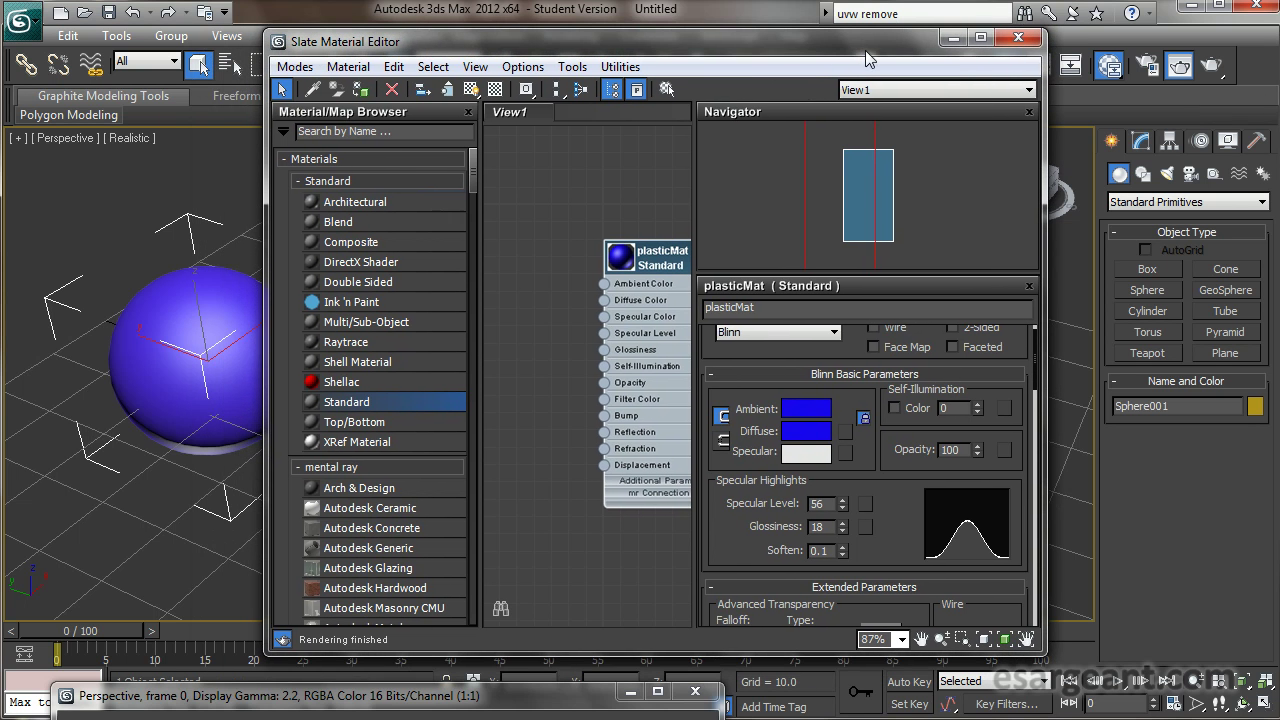
Step: Load the UVW Remove utility and remove the material from the selected sphere
left_click(1258, 142)
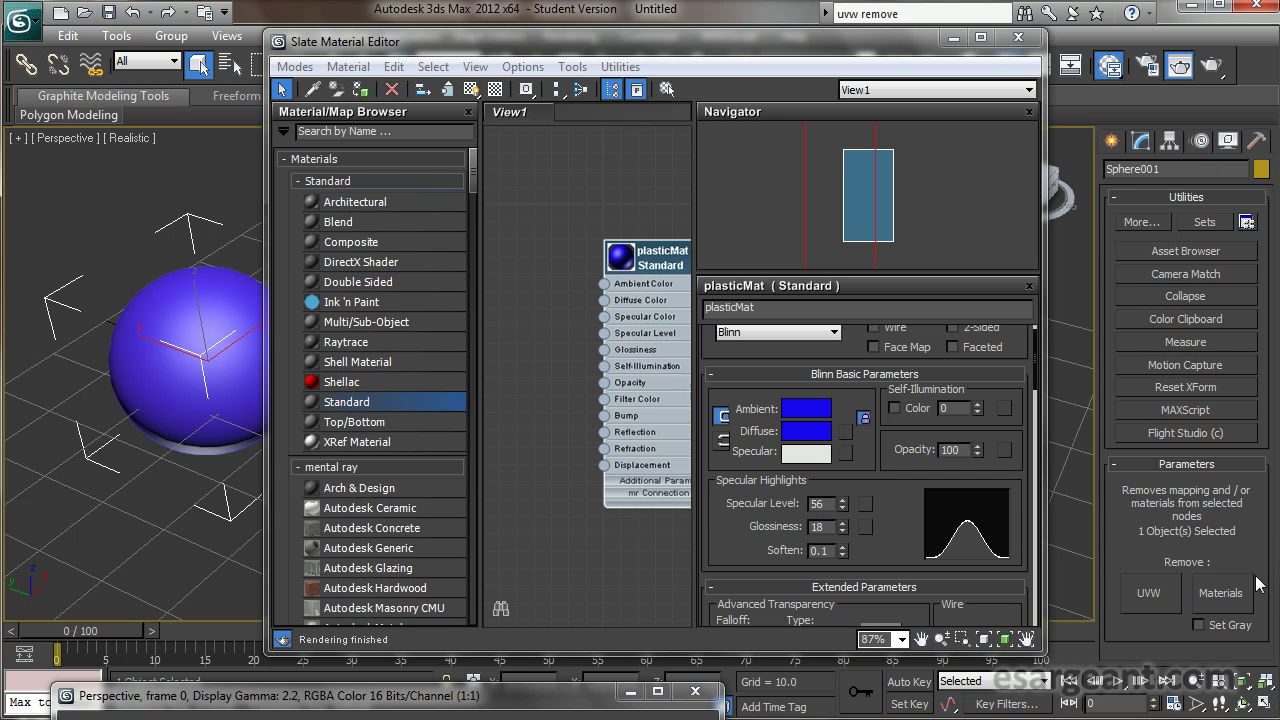
left_click(1140, 222)
left_click(616, 326)
key("u")
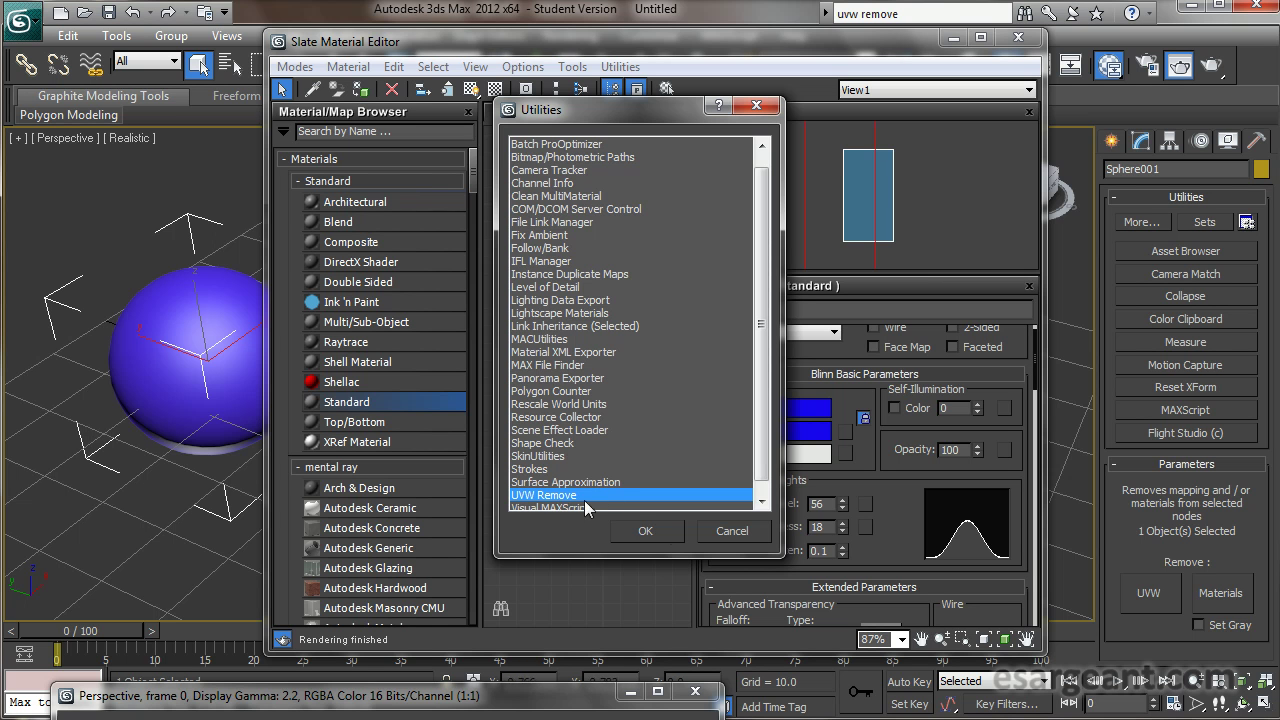
left_click(645, 531)
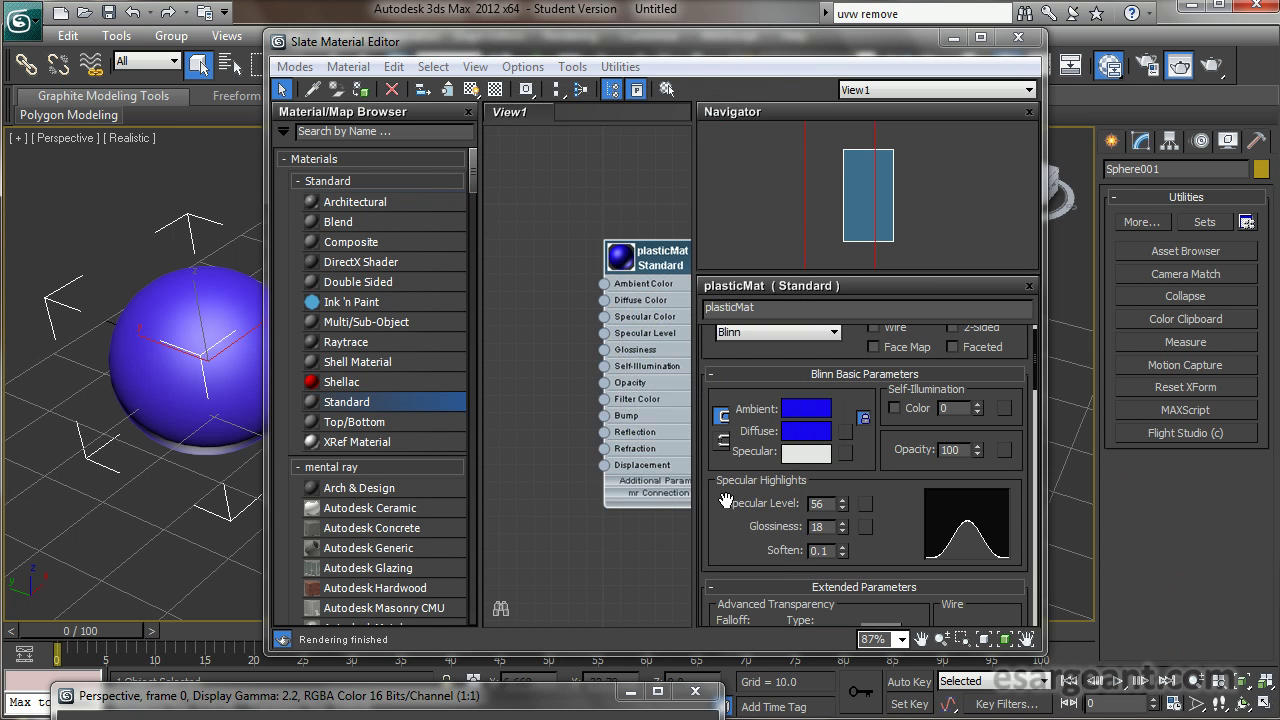
left_click(1153, 226)
left_click(578, 451)
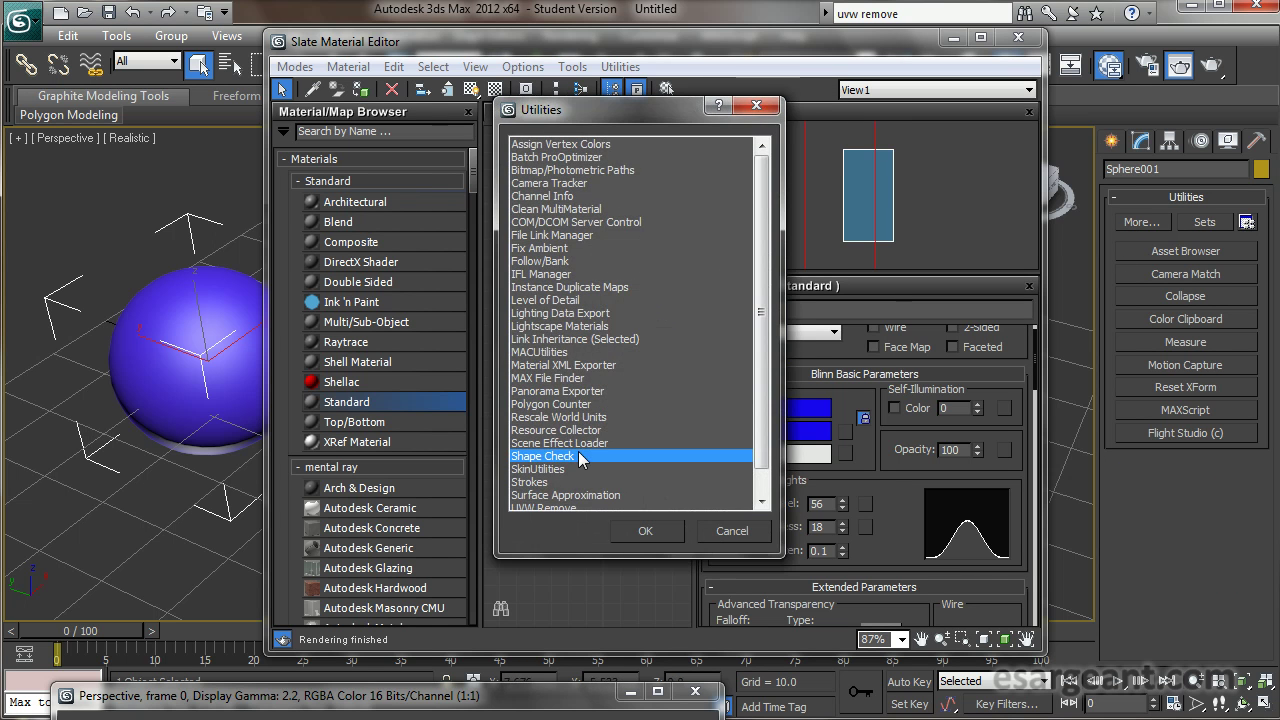
left_click(586, 500)
left_click(651, 527)
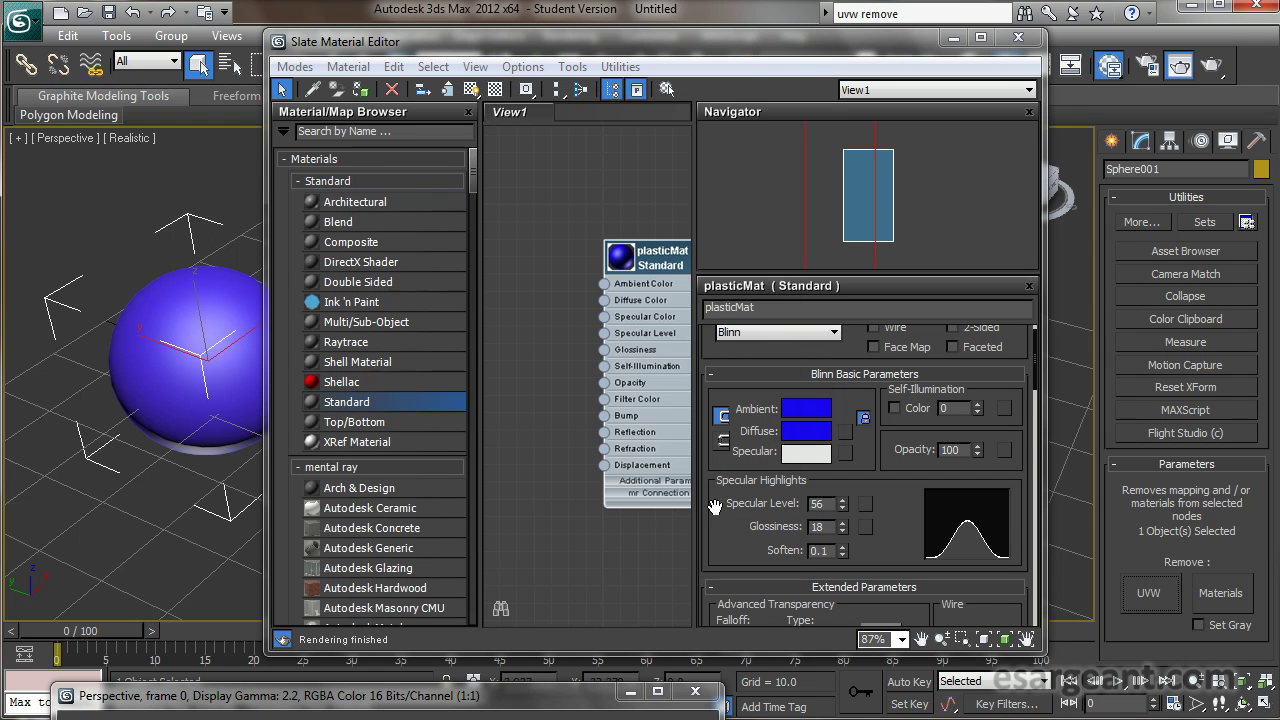
left_click(1215, 596)
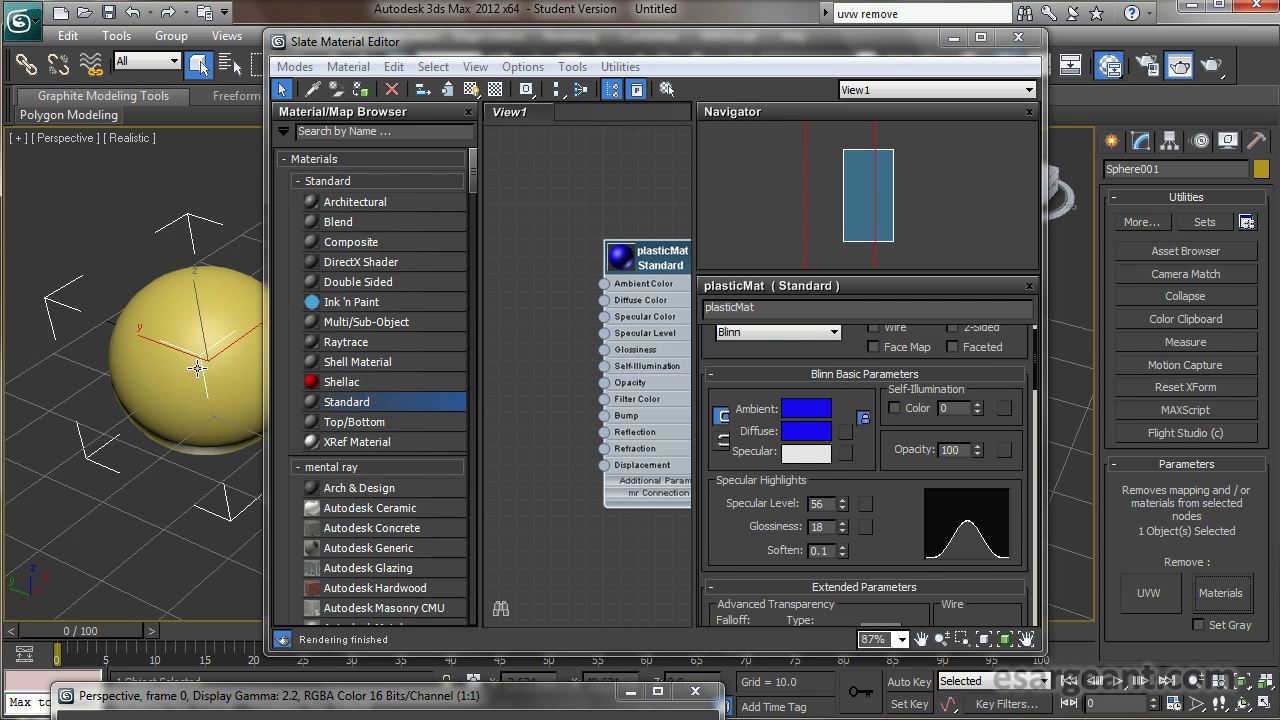
Step: Assign plasticMat to the selected sphere and move the Slate Material Editor clear of the command panel
left_click_drag(465, 37, 470, 73)
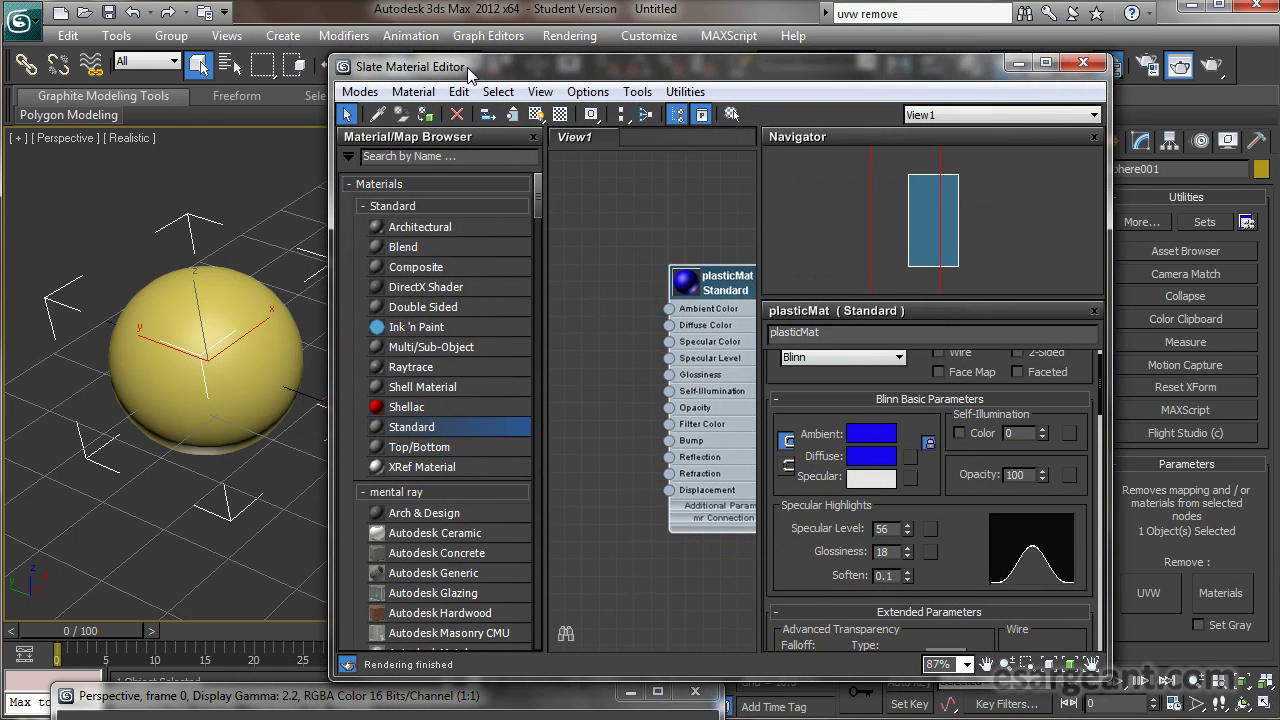
left_click(424, 116)
left_click_drag(537, 66, 462, 50)
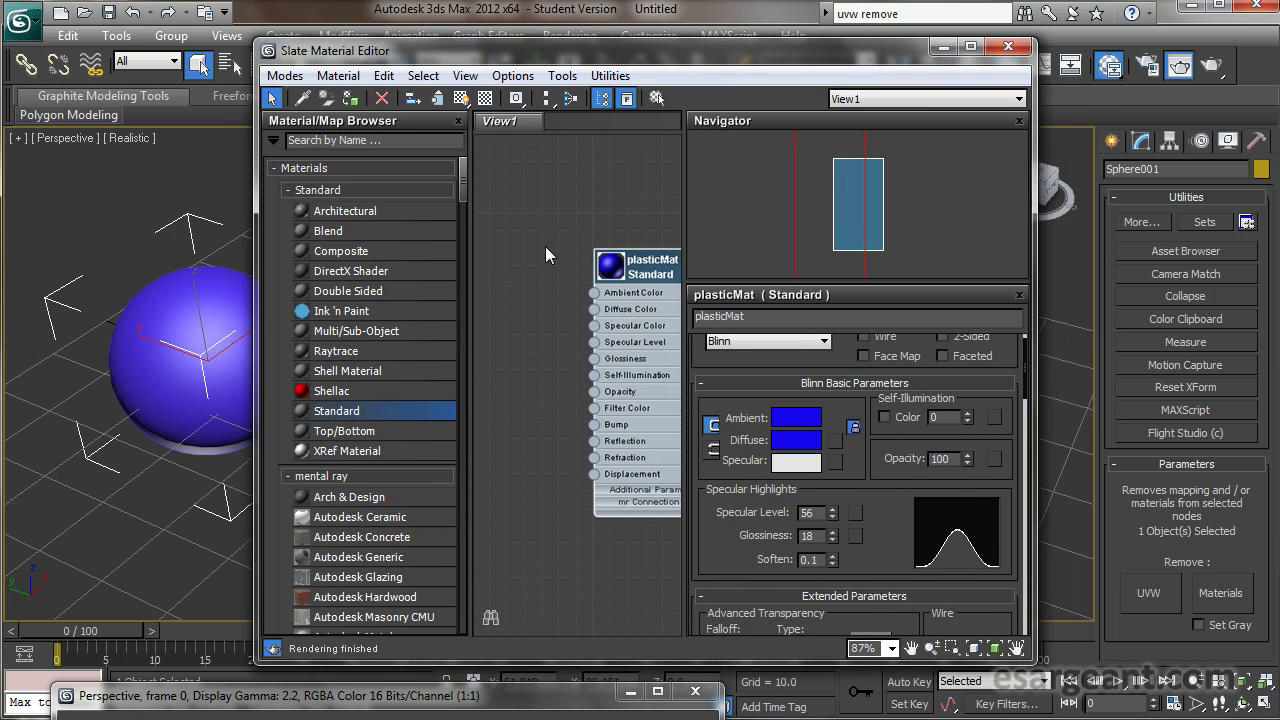
Step: Select the whole plasticMat node in View1 and delete it from the view
left_click_drag(640, 266, 571, 249)
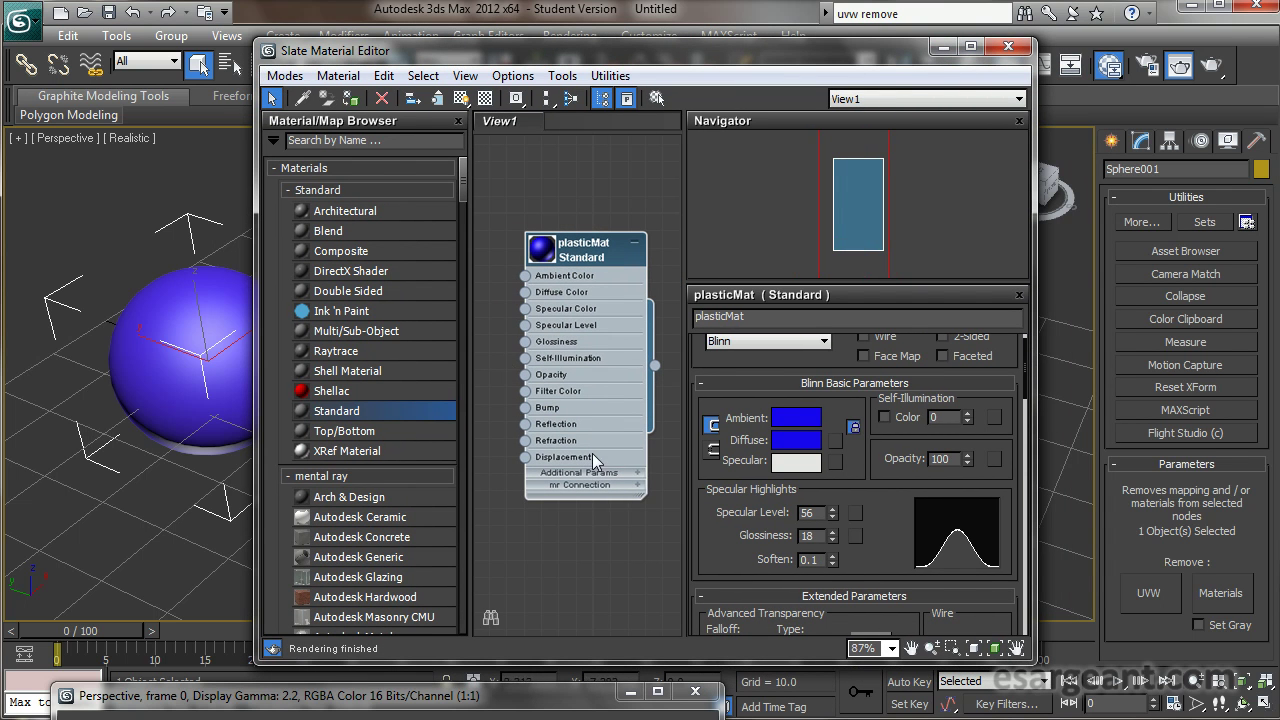
left_click_drag(523, 176, 669, 535)
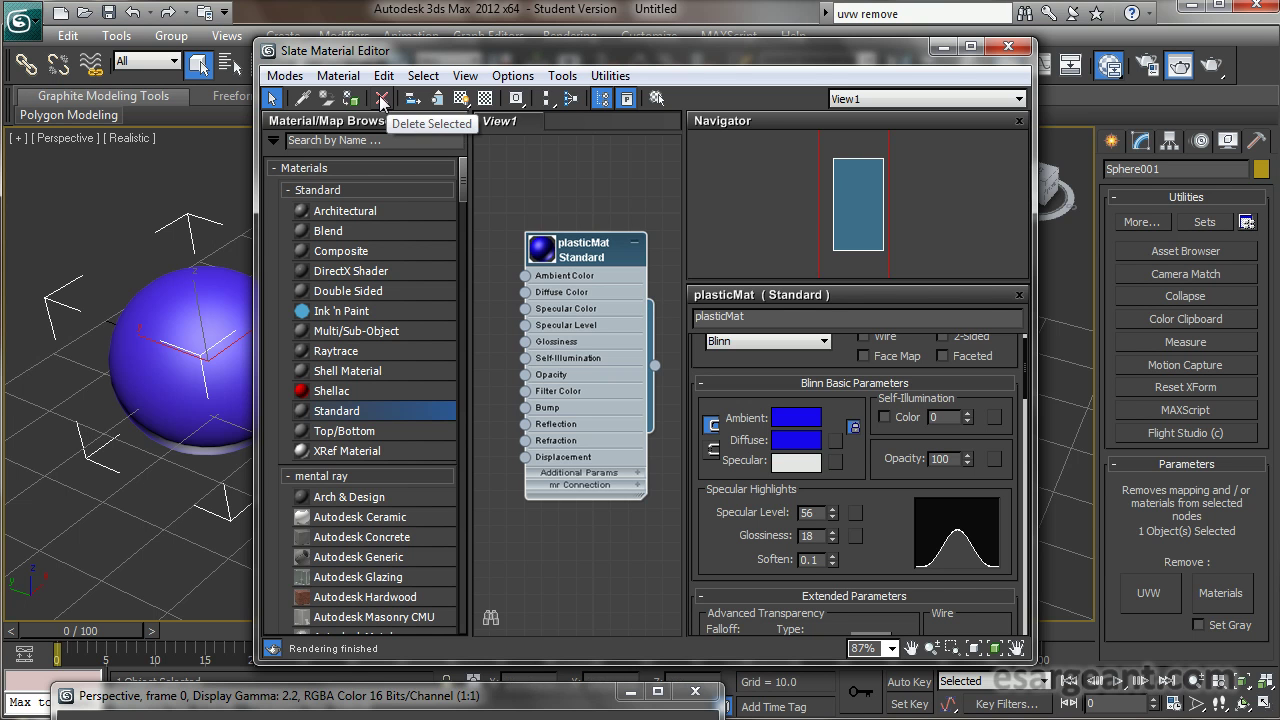
left_click(381, 98)
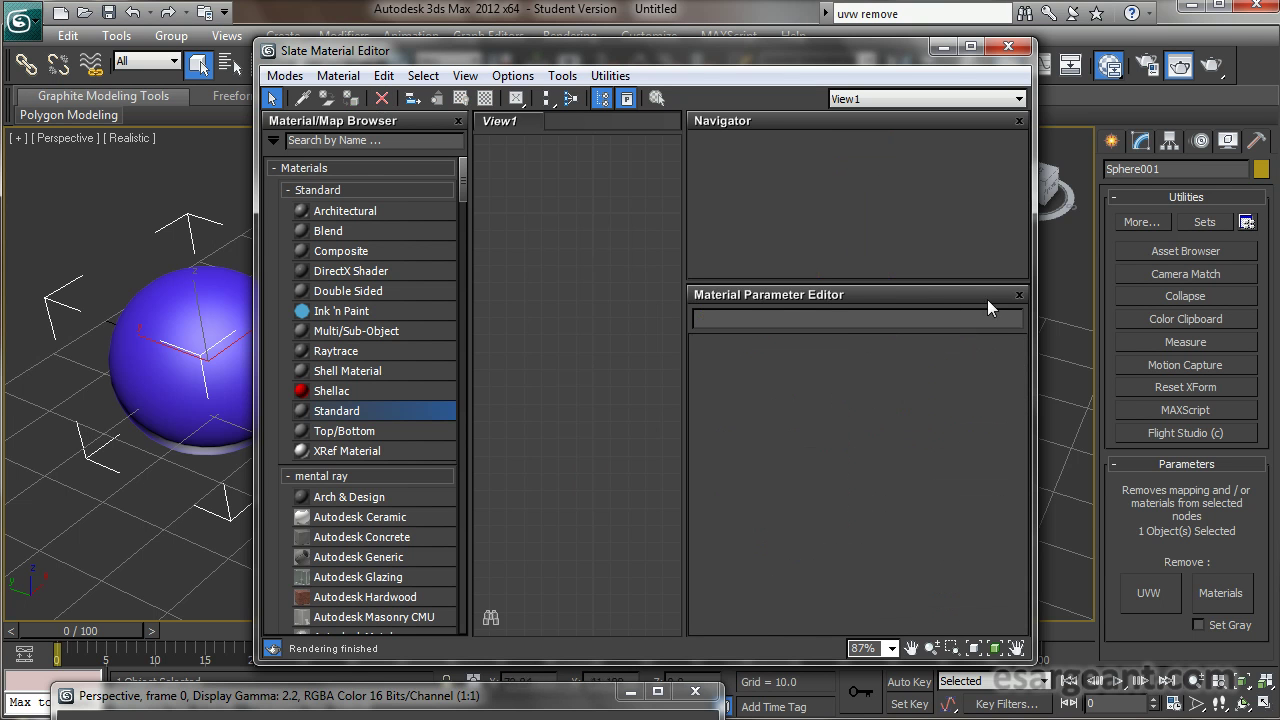
Step: Widen the Slate Material Editor and locate plasticMat under Scene Materials in the Material/Map Browser
left_click_drag(1038, 313, 1146, 313)
left_click_drag(572, 48, 648, 40)
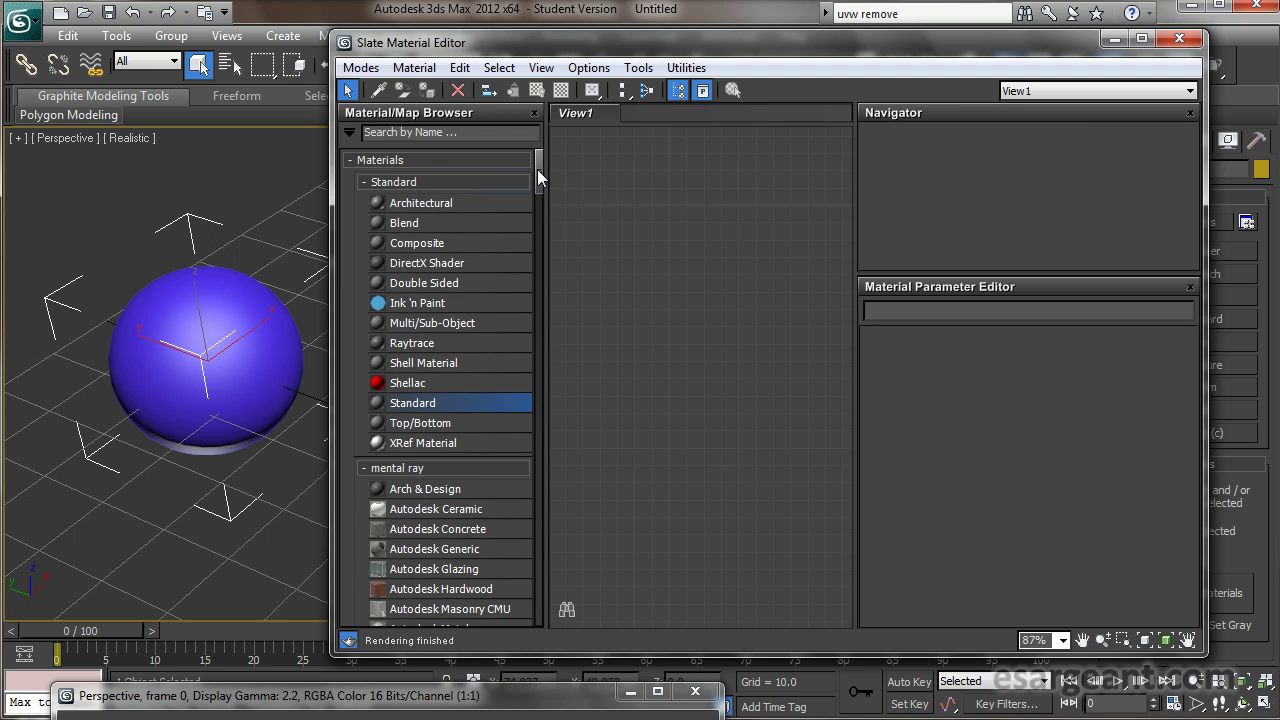
left_click_drag(536, 169, 558, 621)
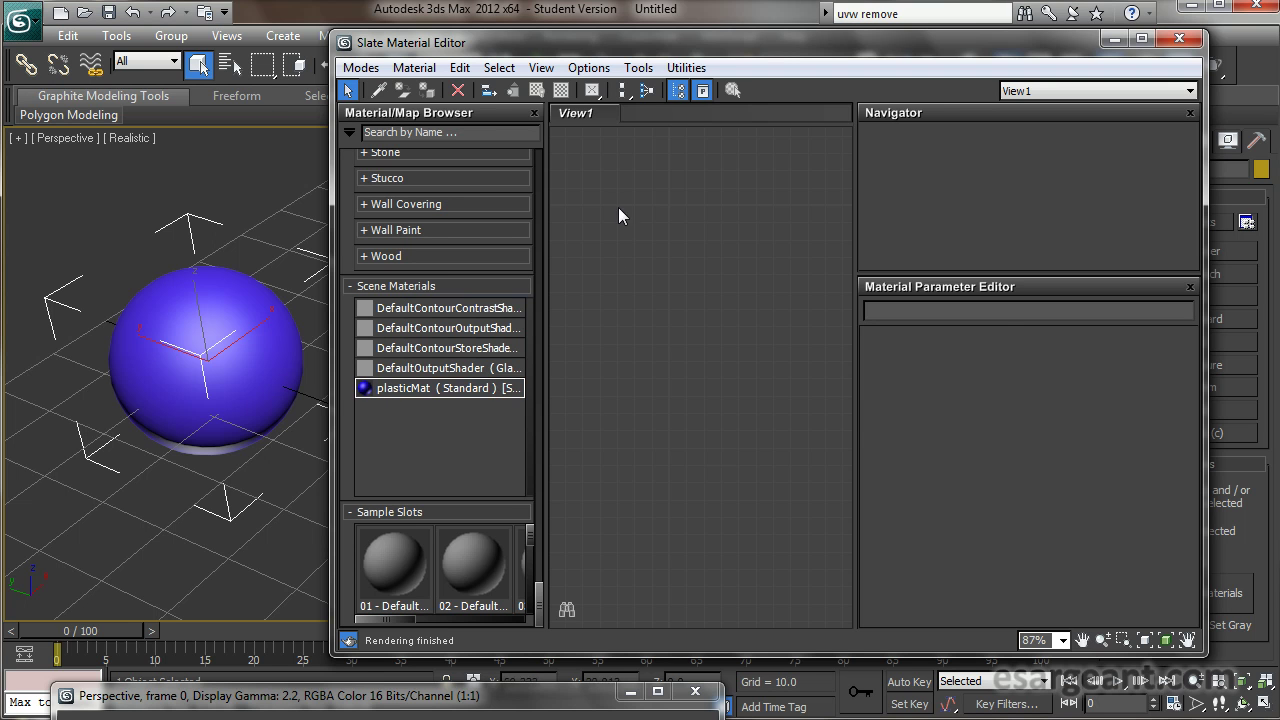
Step: Add plasticMat from Scene Materials to View1 and open its parameters
double_click(365, 392)
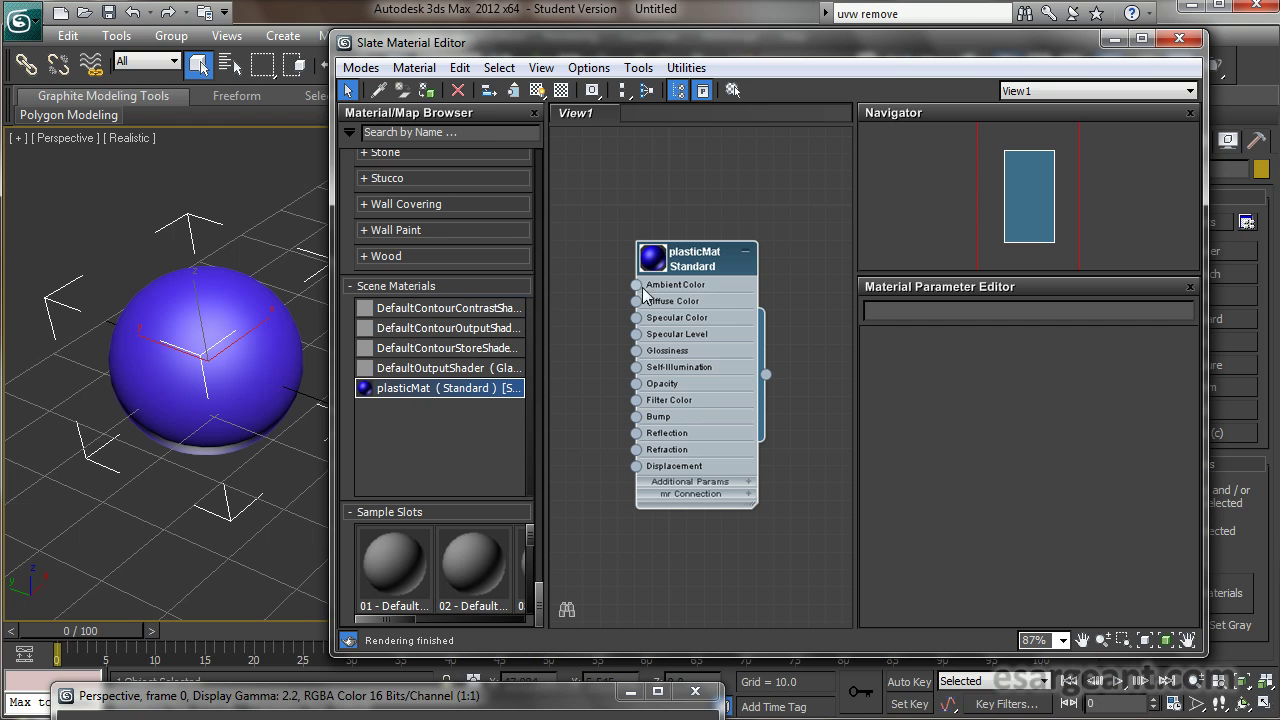
left_click_drag(682, 272, 680, 255)
double_click(690, 252)
left_click_drag(1037, 483, 1055, 512)
left_click_drag(621, 188, 780, 490)
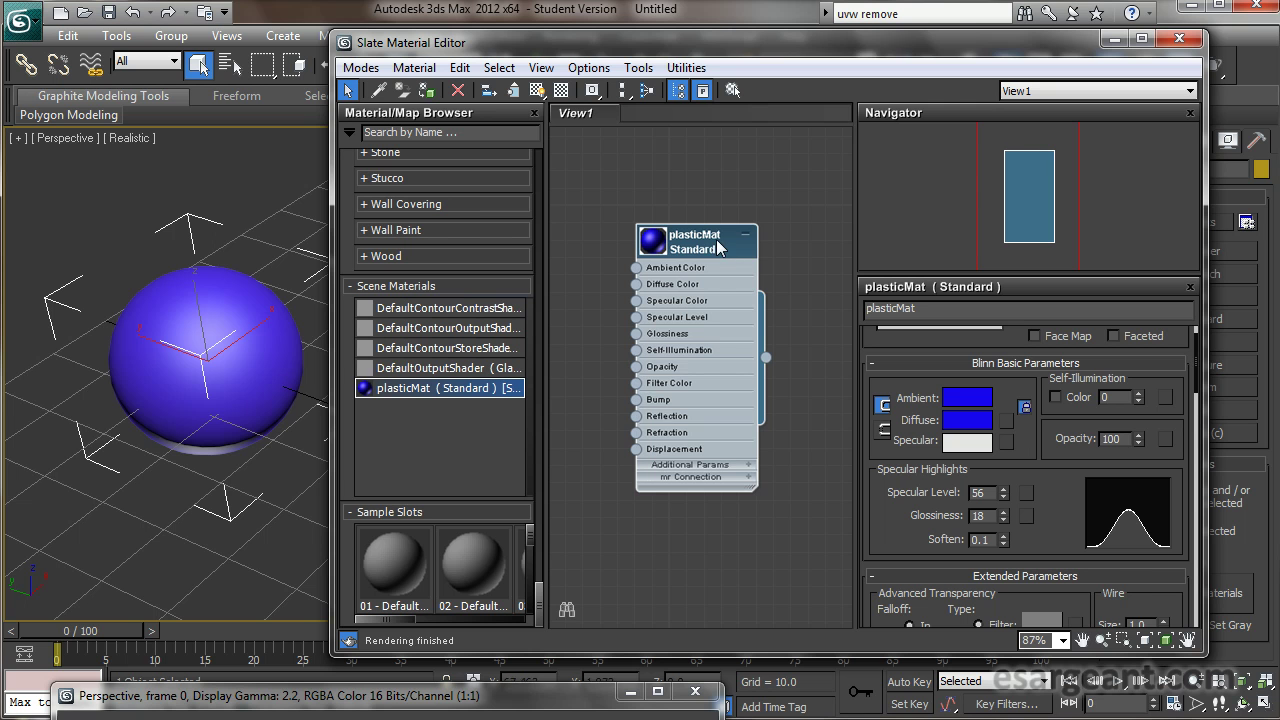
middle_click_drag(718, 247, 906, 226)
key("z")
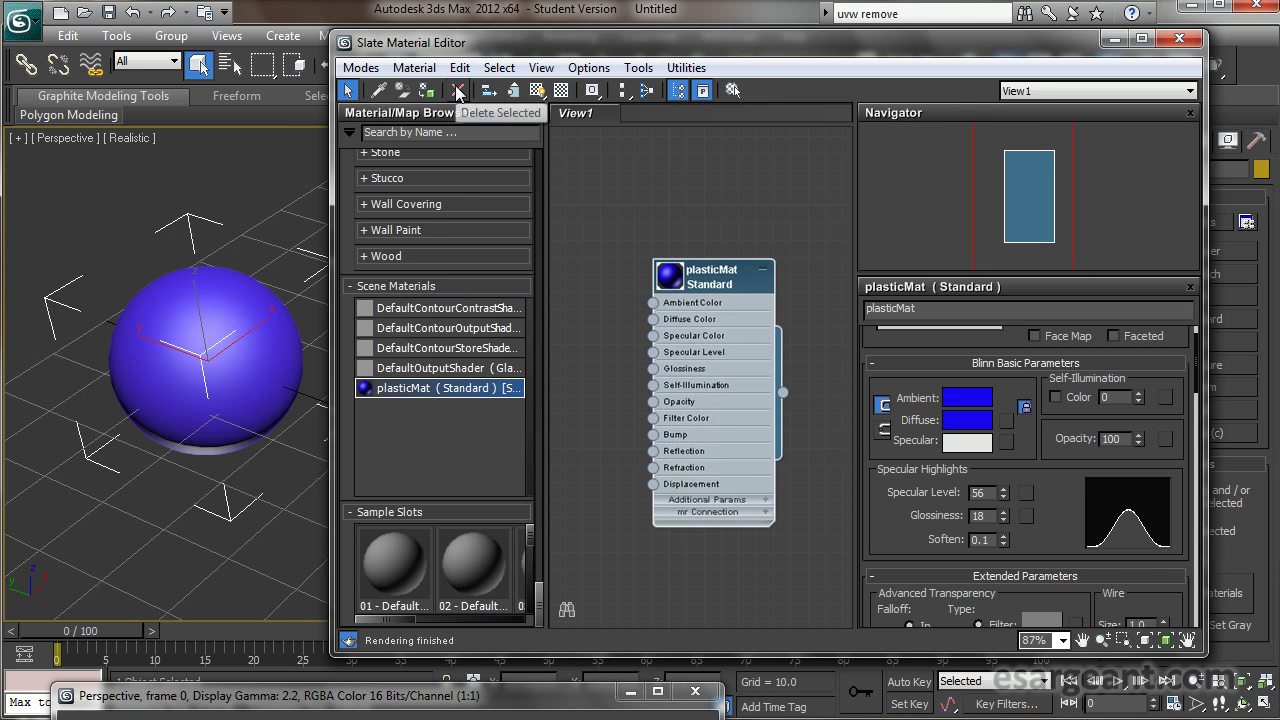
Step: Delete the plasticMat node from View1 and move the Slate Material Editor out of the viewport's way
left_click(457, 91)
left_click_drag(538, 581, 545, 107)
left_click_drag(533, 52, 598, 719)
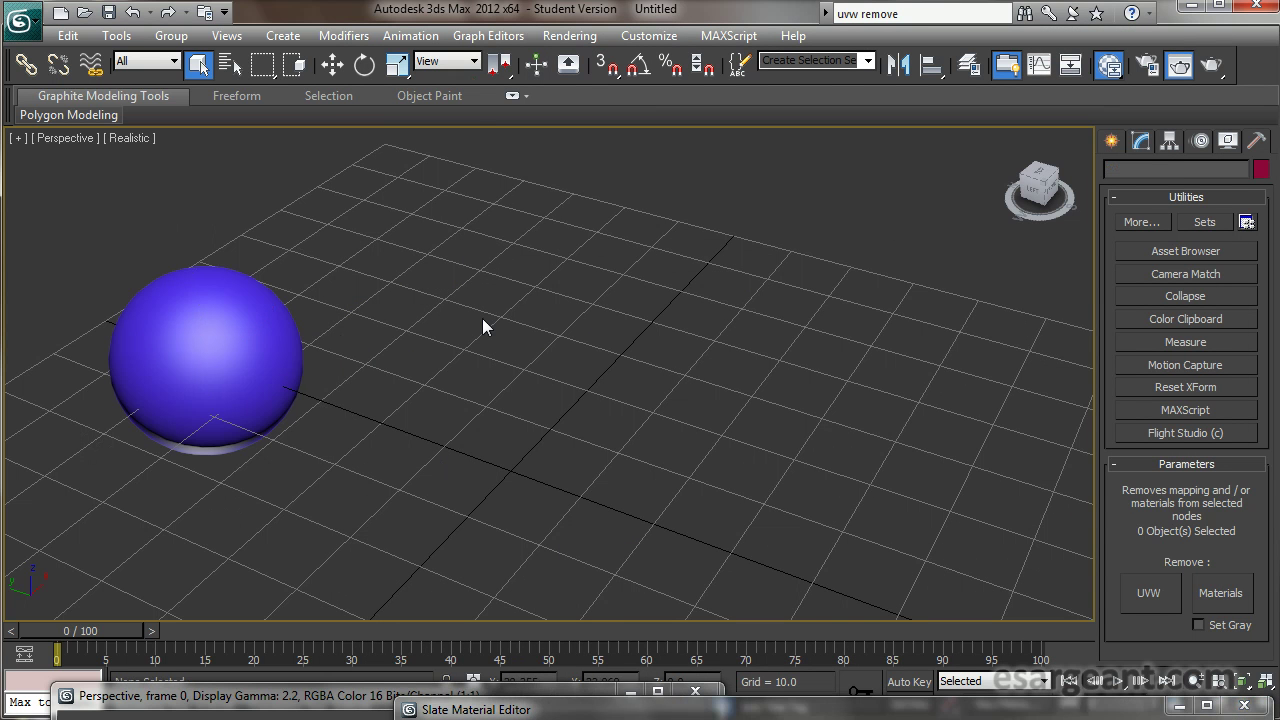
left_click(257, 355)
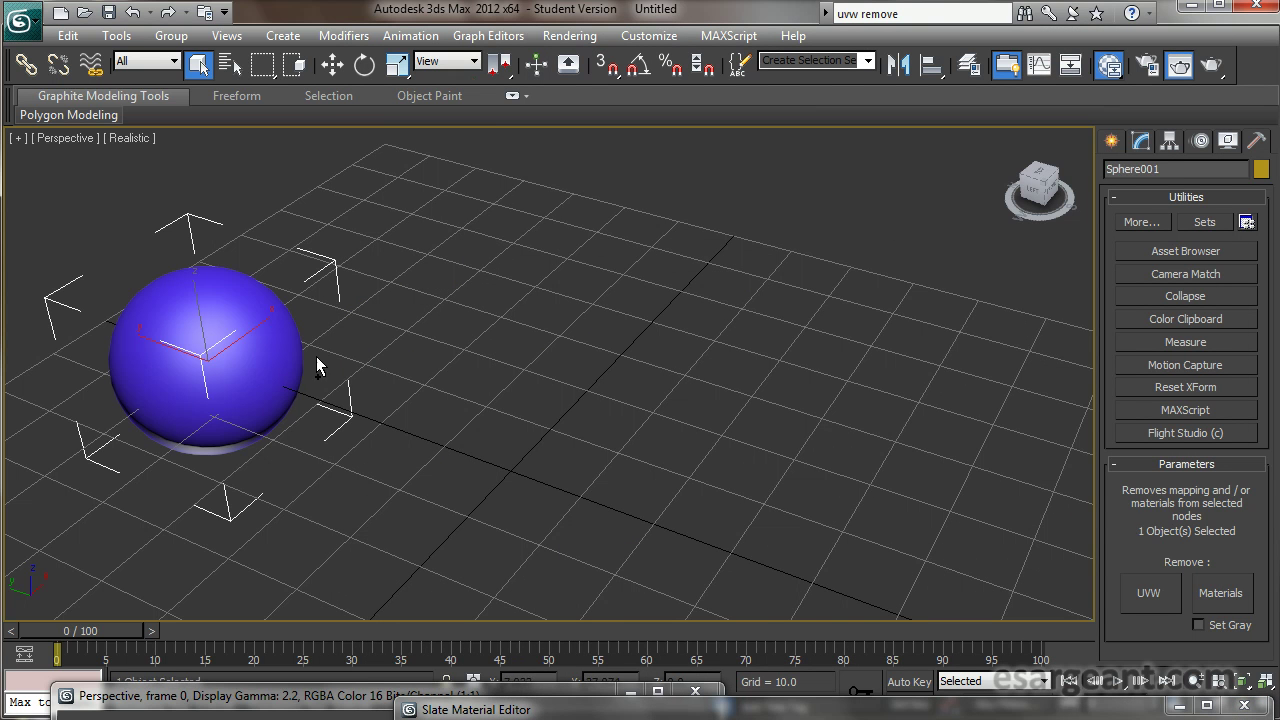
key("c")
key("ctrl+v")
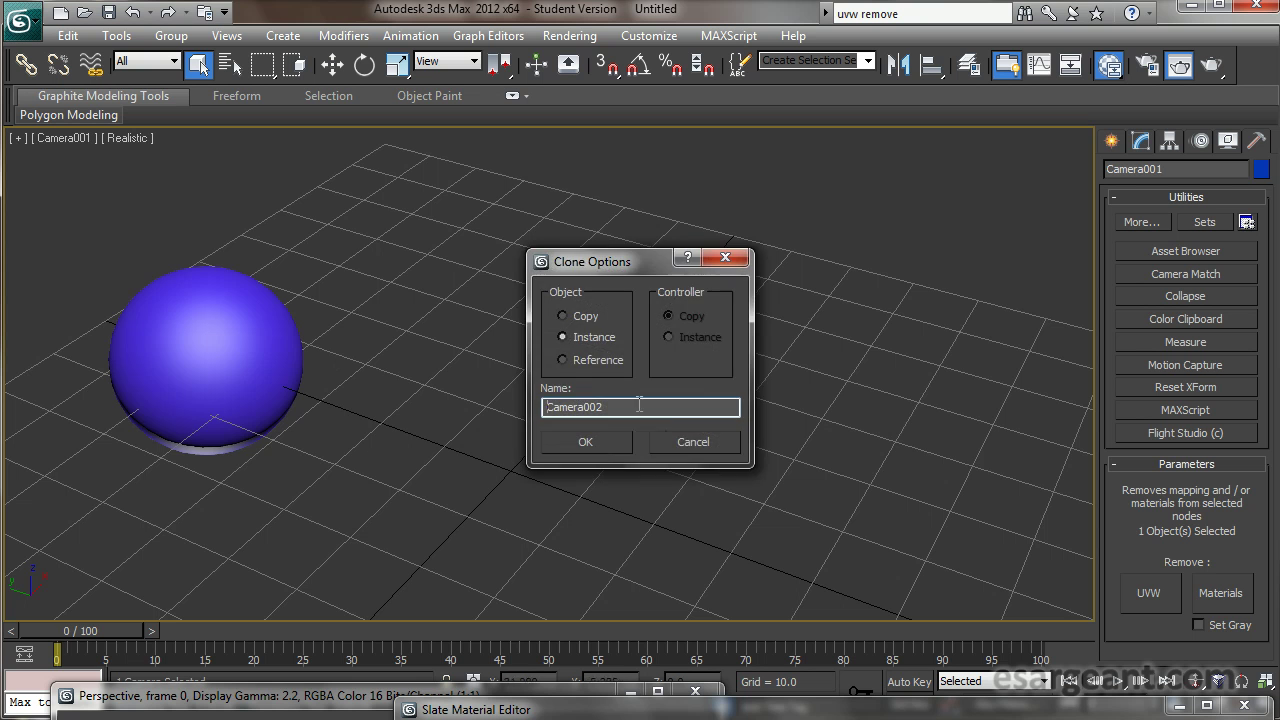
left_click(693, 443)
Step: Clone the sphere in place as a Copy named Sphere002
left_click(267, 388)
key("ctrl+v")
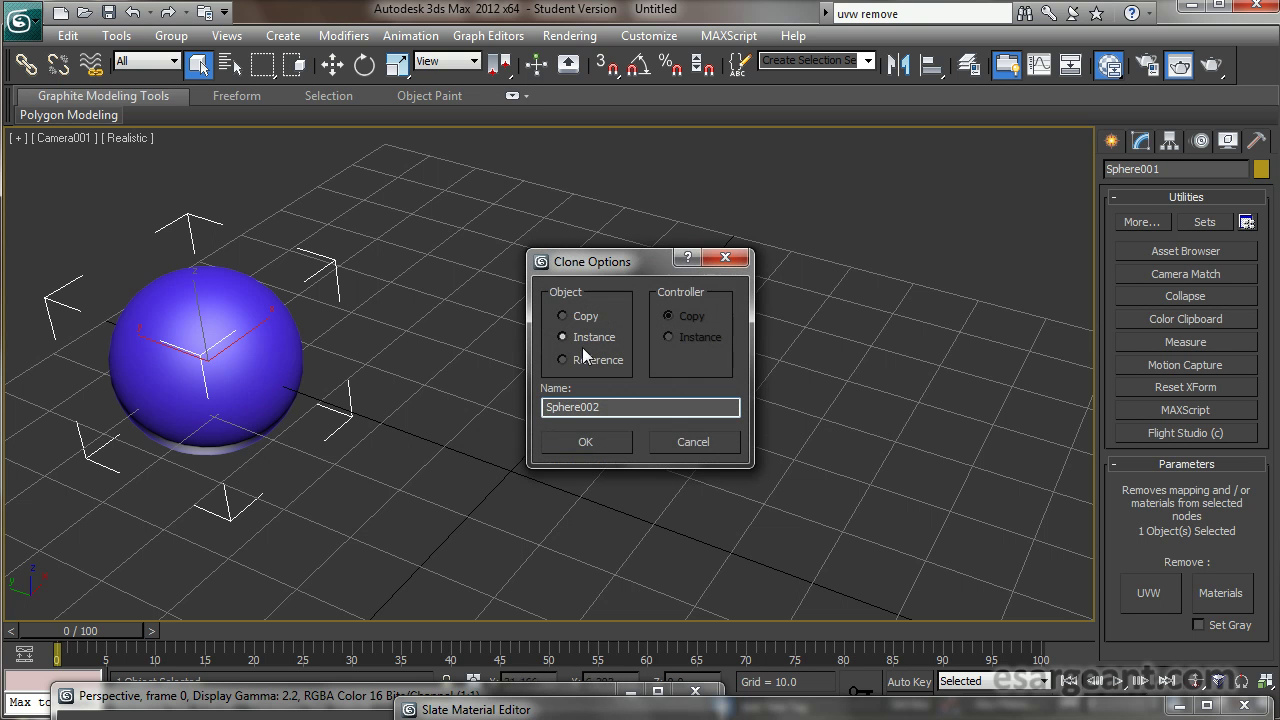
left_click(585, 315)
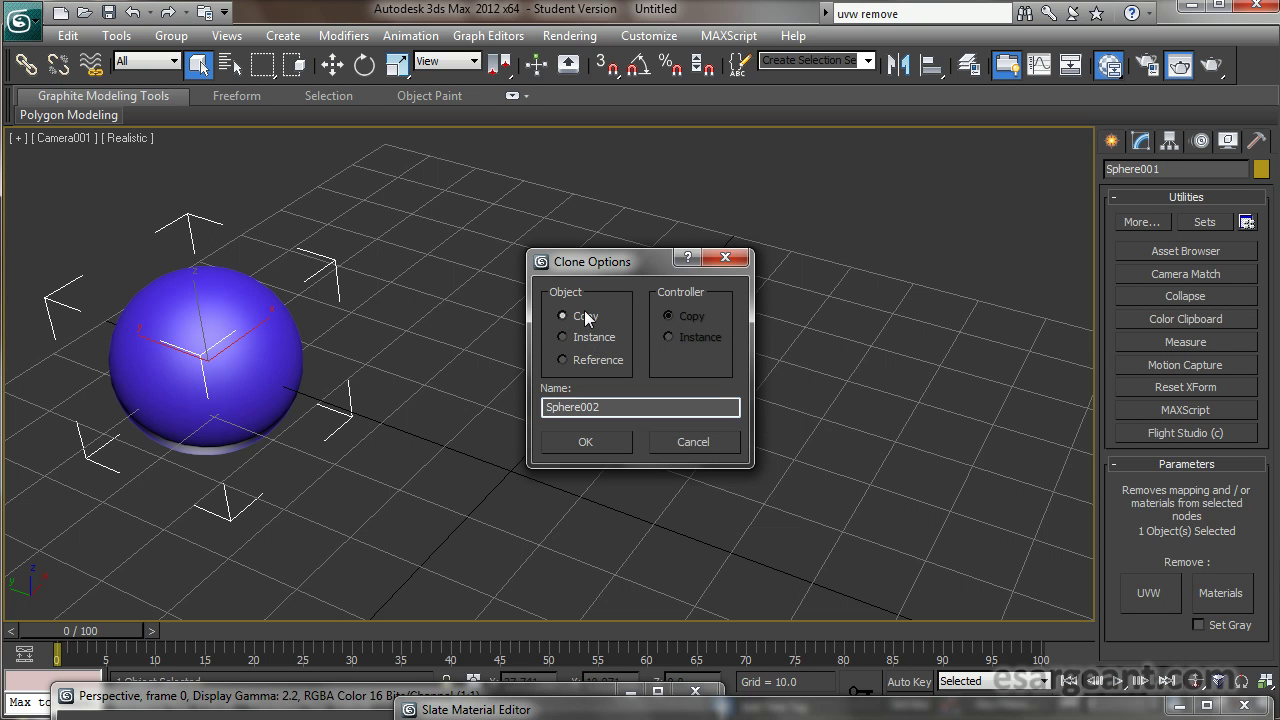
left_click(584, 443)
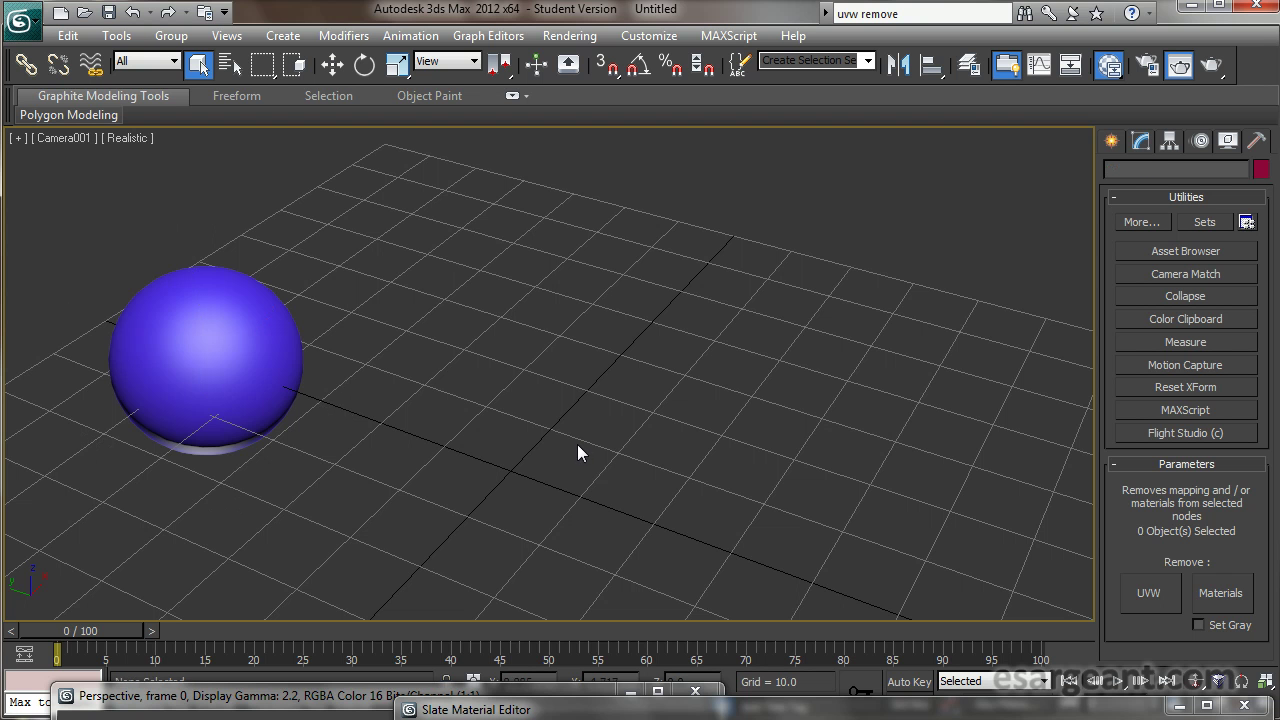
Step: Switch to the Perspective view, move the cloned sphere along its Y axis beside the original and frame both spheres
key("p")
key("w")
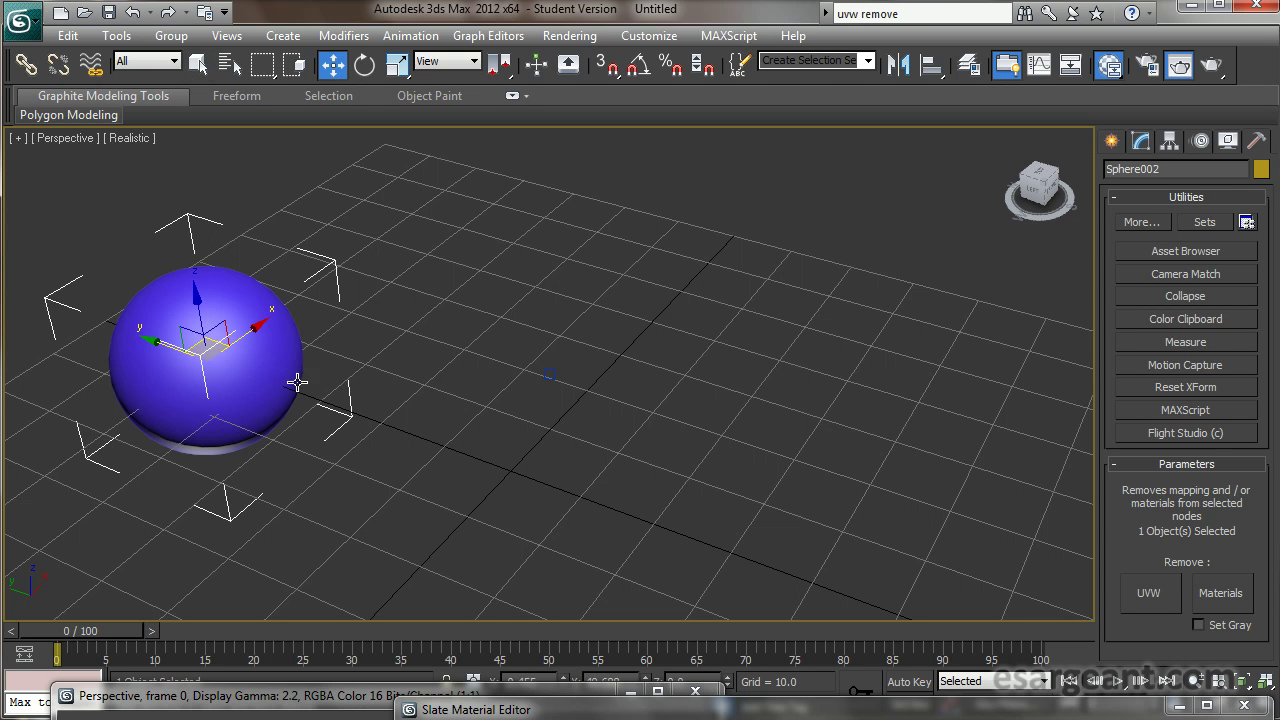
left_click_drag(145, 340, 346, 486)
mouse_move(346, 486)
middle_mouse_down("alt")
mouse_move(345, 466)
mouse_move(330, 477)
middle_mouse_up("alt")
scroll(330, 477, "up", 5)
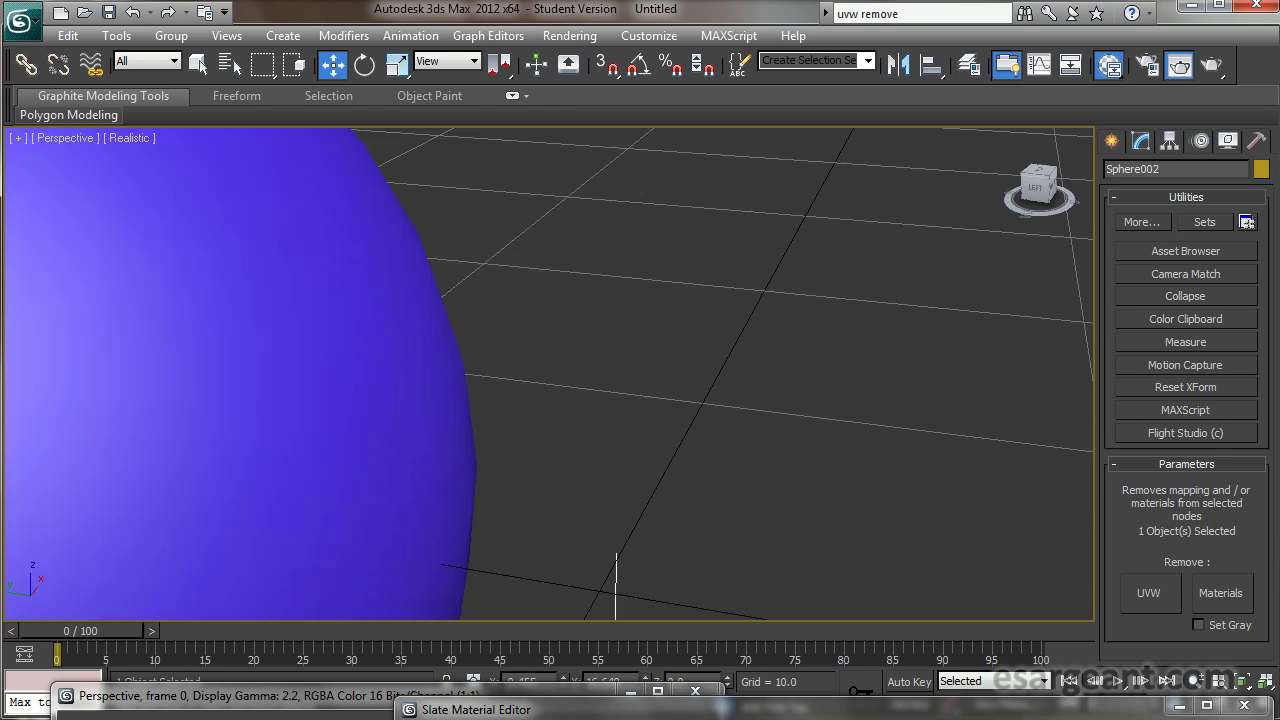
scroll(330, 477, "down", 3)
left_click(60, 257)
left_click(377, 323, "ctrl")
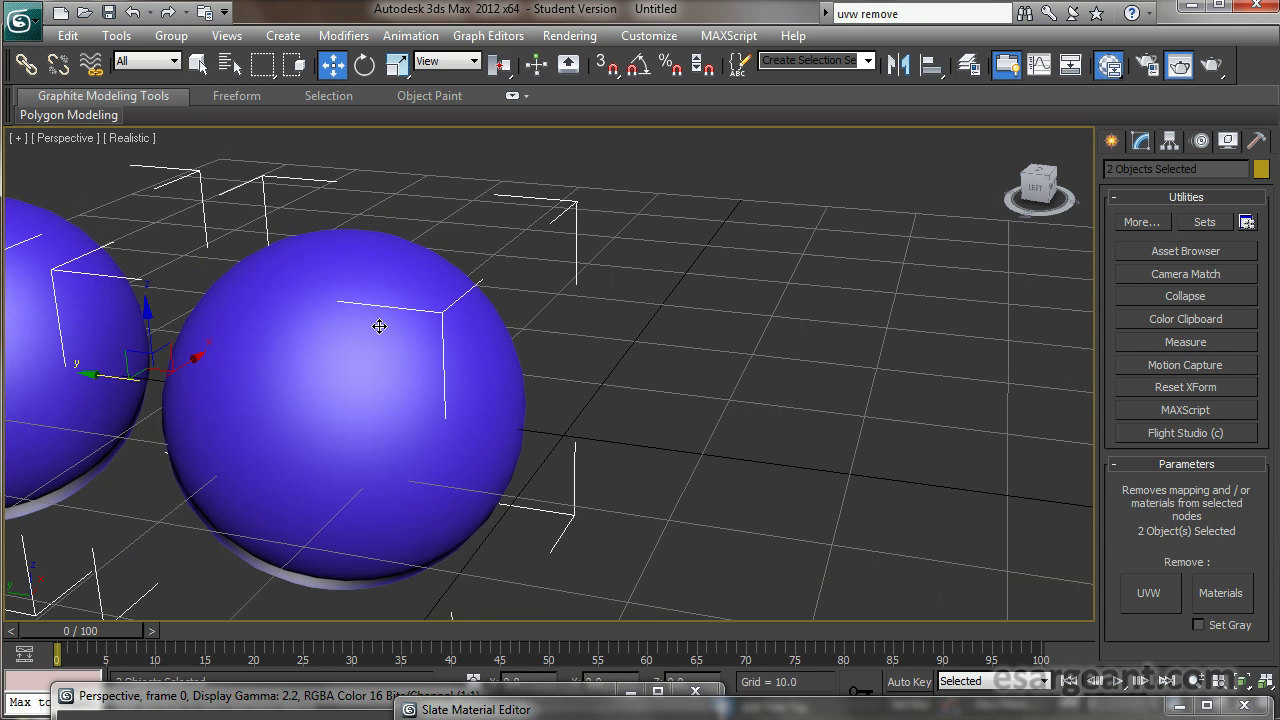
key("z")
scroll(371, 405, "down", 2)
middle_click_drag(589, 389, 363, 391)
left_click(694, 397)
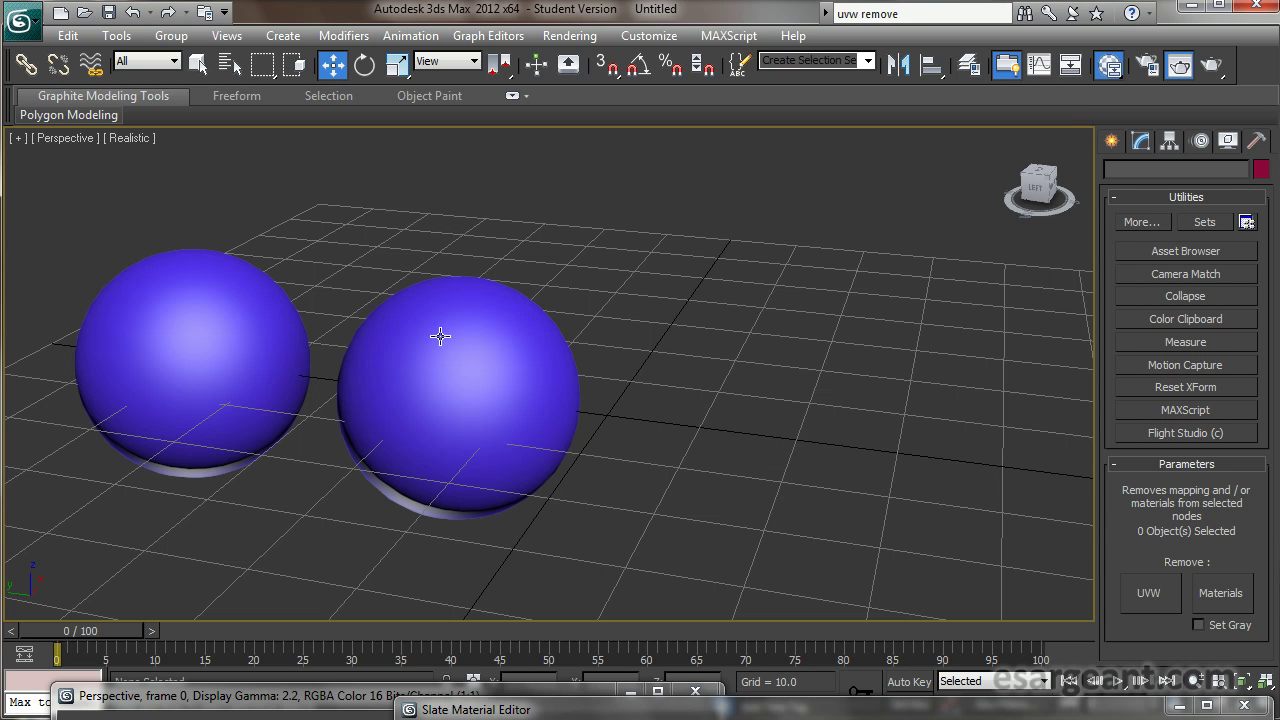
Step: Bring back the Slate Material Editor, add a Standard material to View1 and rename it poolBallMat
double_click(776, 708)
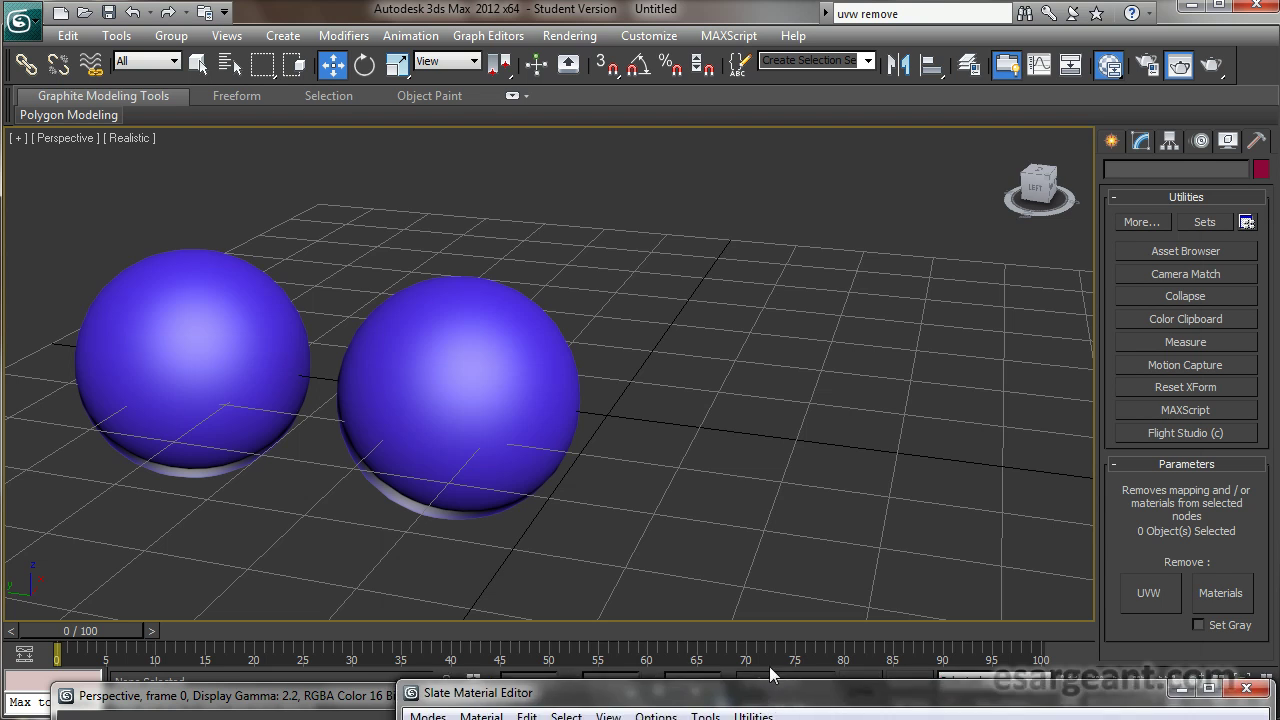
double_click(386, 466)
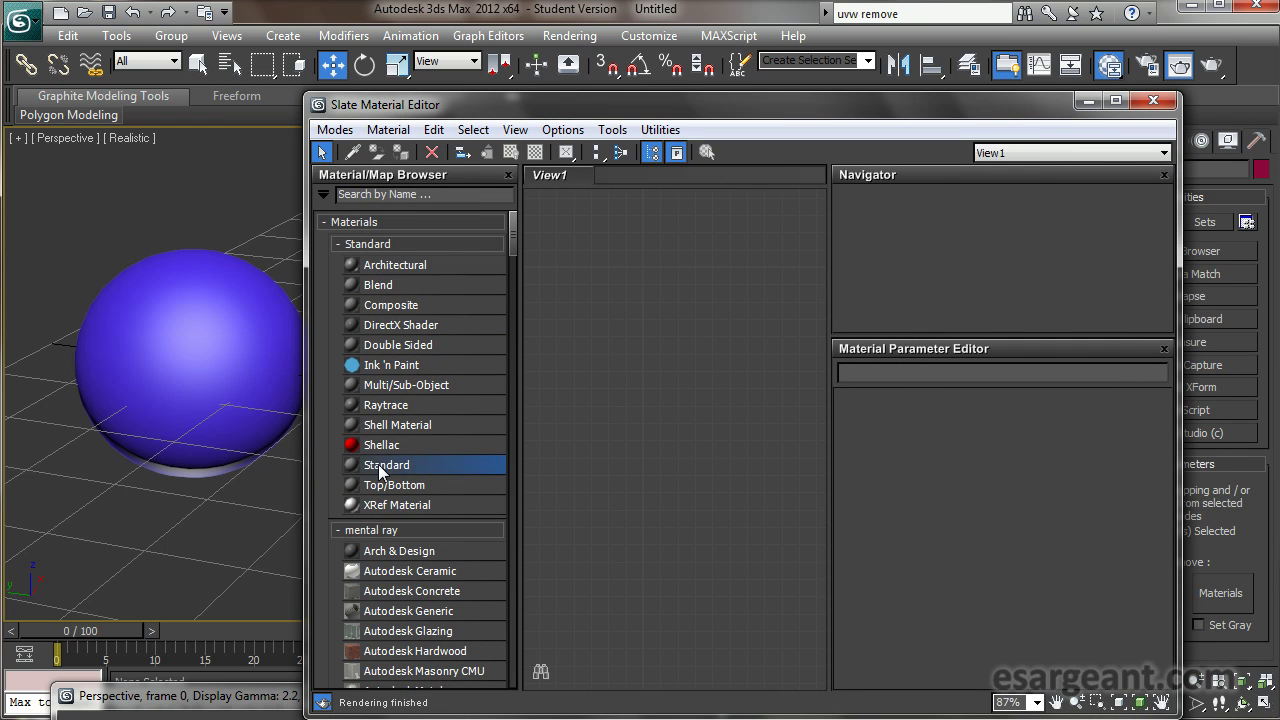
left_click_drag(680, 321, 645, 320)
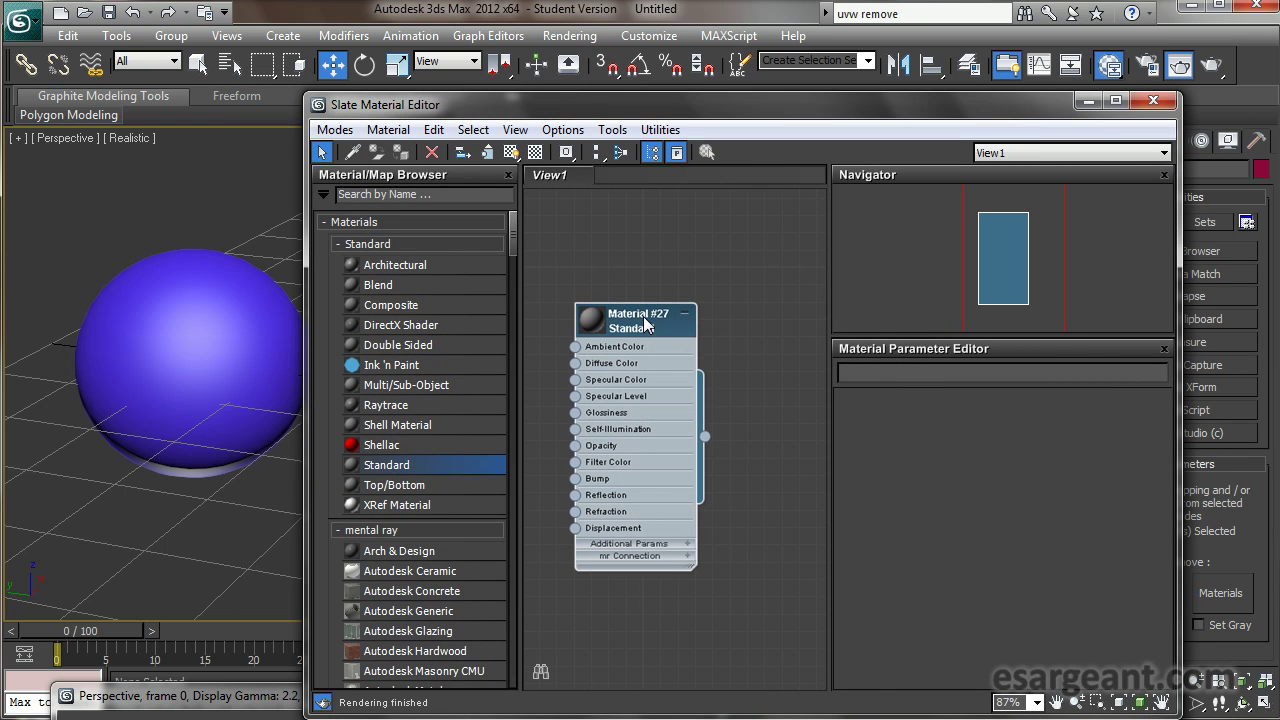
right_click(645, 320)
left_click(718, 347)
type("poolBallMat")
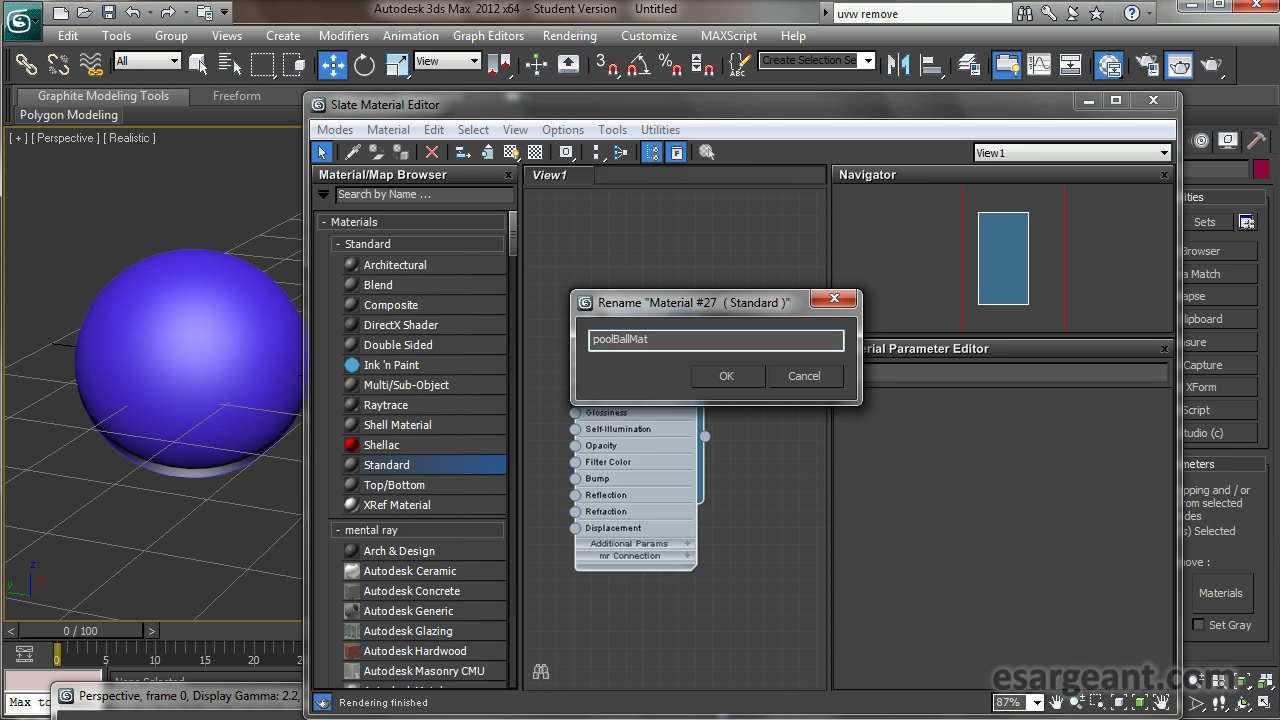
key("Return")
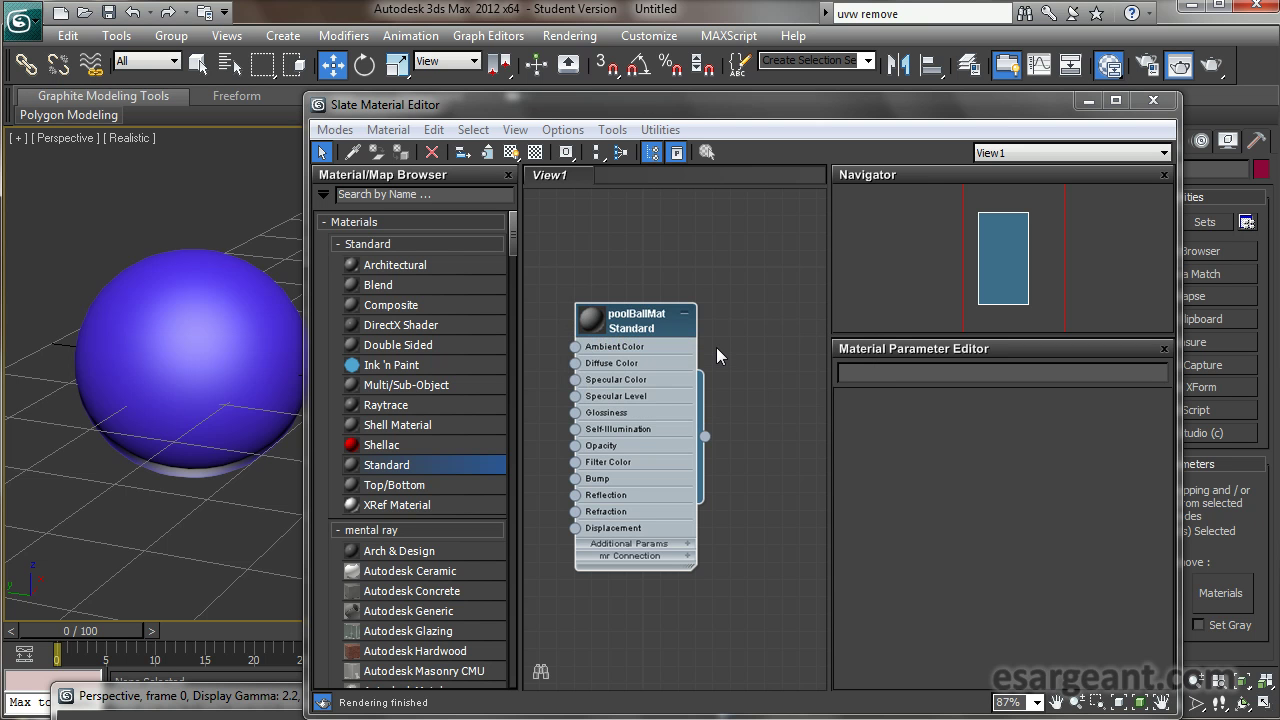
Step: Open poolBallMat's parameters and assign the material to the cloned sphere
double_click(618, 315)
left_click_drag(871, 113, 1105, 90)
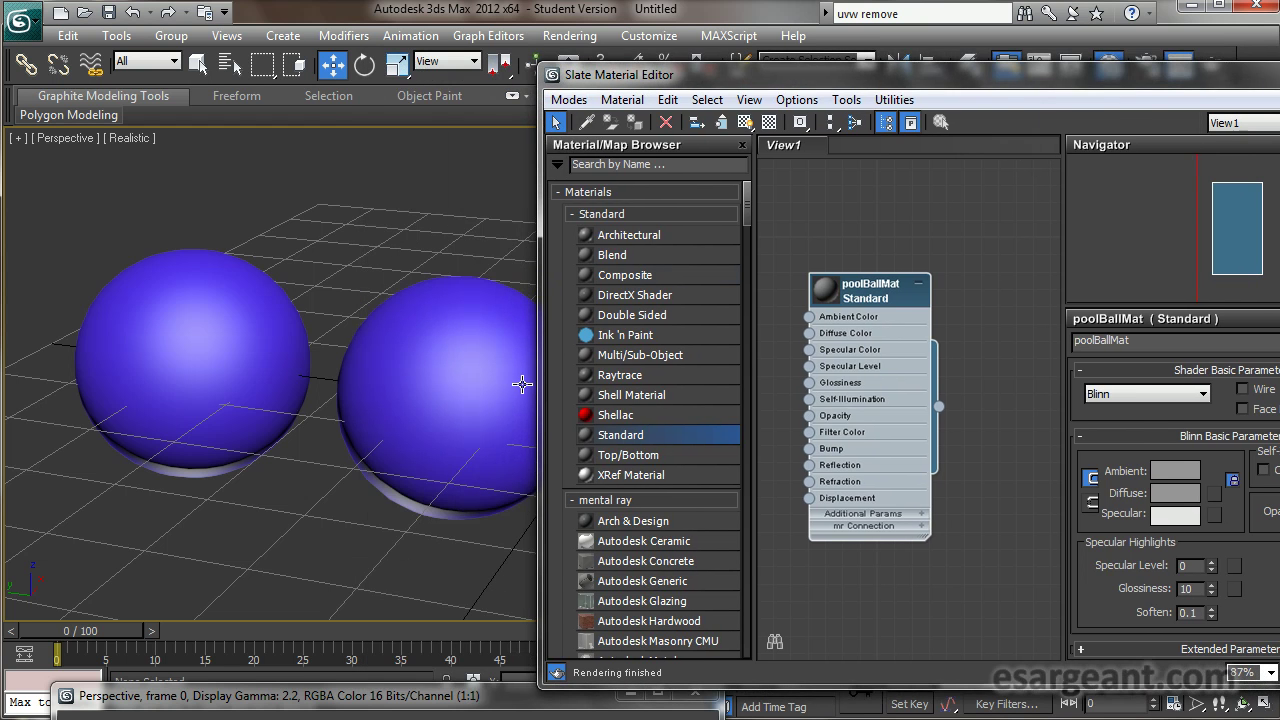
left_click(486, 369)
left_click(636, 123)
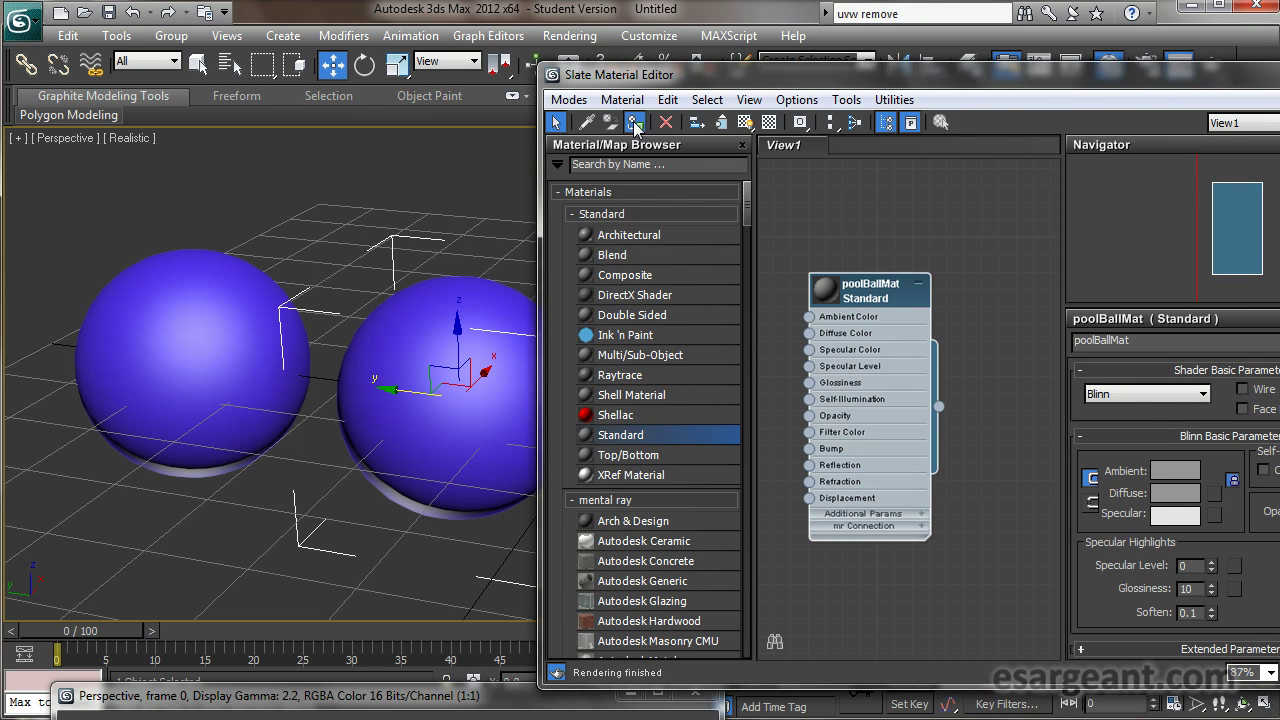
Step: Bring up the rendered frame window and render the Perspective view with both spheres
double_click(447, 695)
left_click_drag(447, 294, 447, 10)
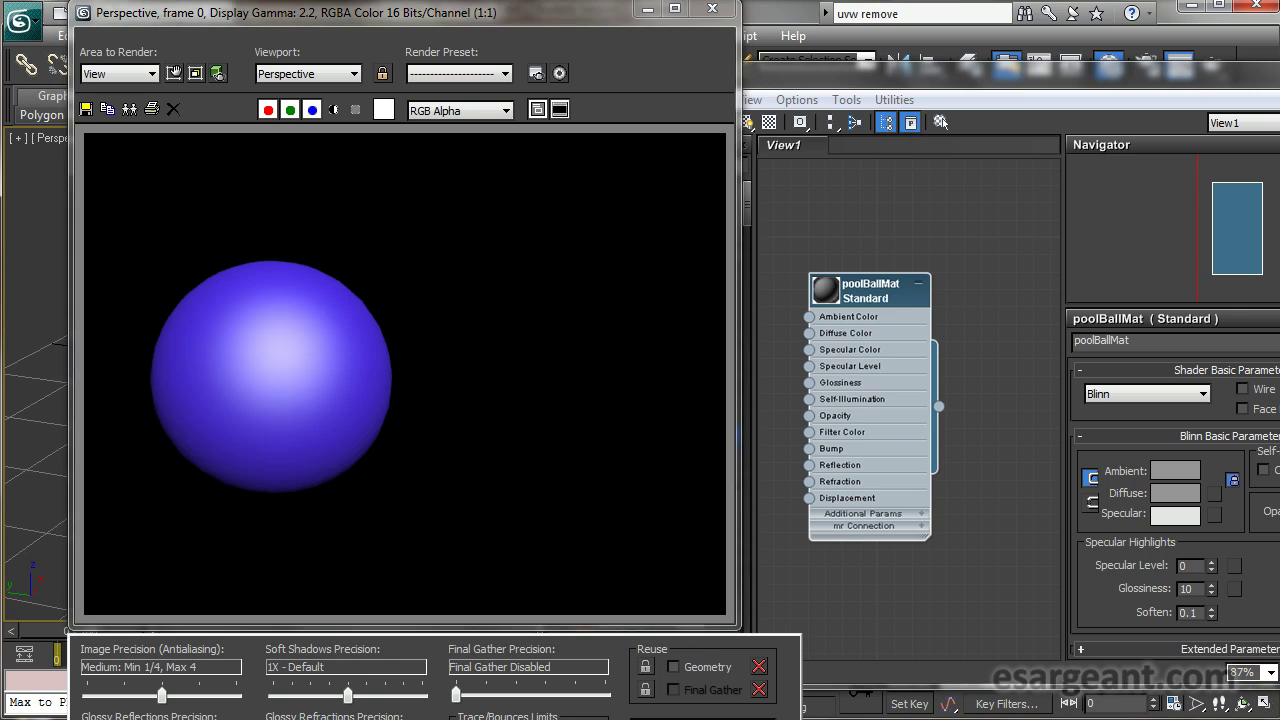
key("shift+q")
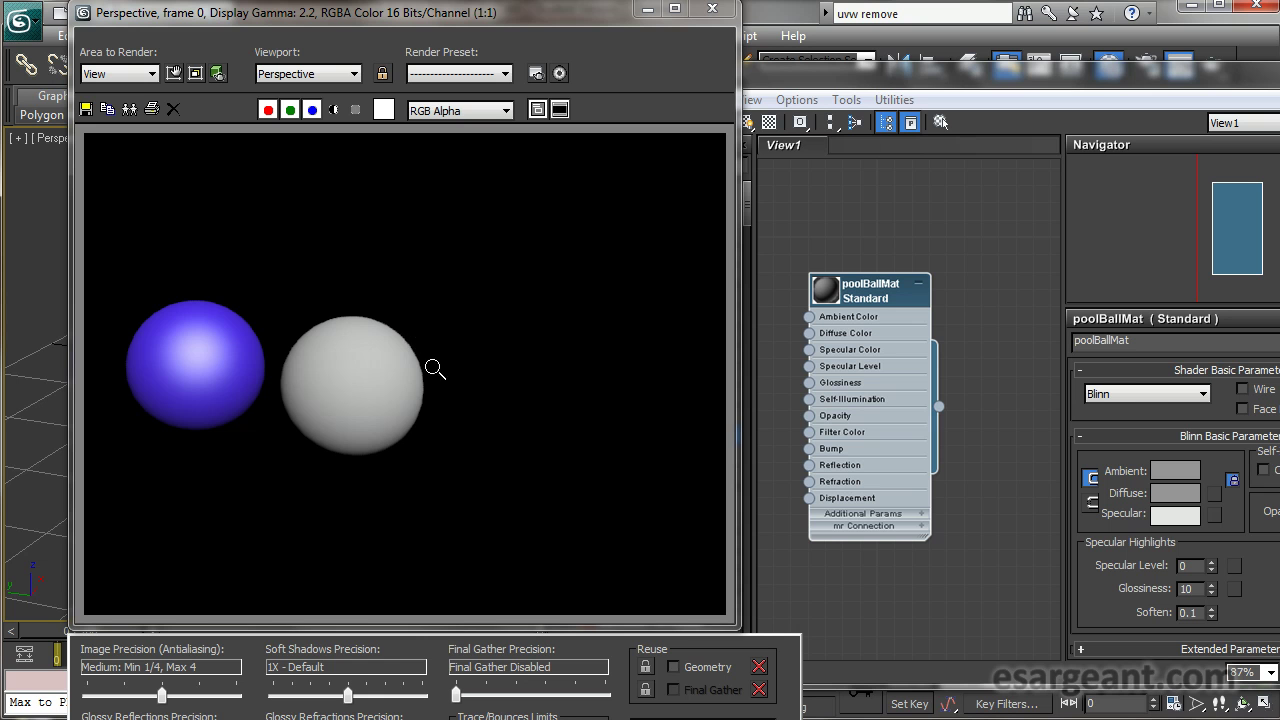
Step: Set poolBallMat's diffuse color to dark red, with Red 212, Green 0 and Blue 0
left_click_drag(517, 14, 490, 631)
left_click_drag(1020, 80, 770, 74)
left_click_drag(1008, 554, 1012, 601)
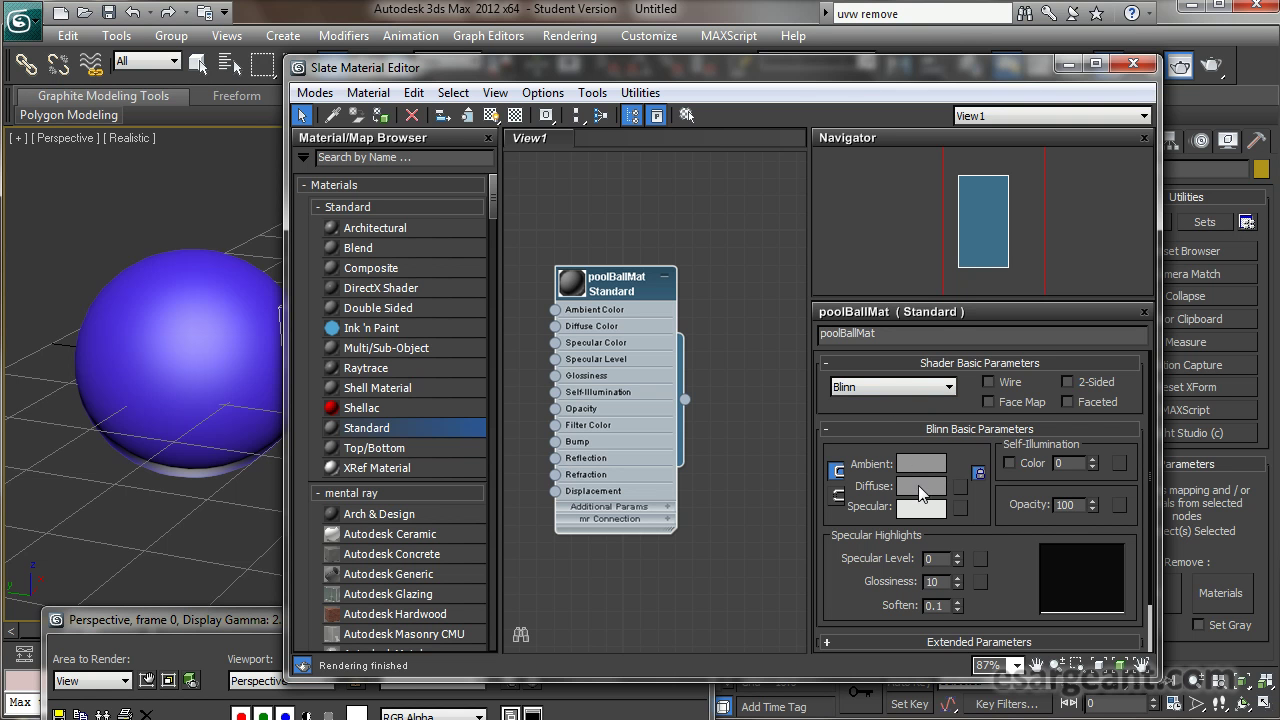
left_click(921, 485)
left_click_drag(714, 229, 674, 276)
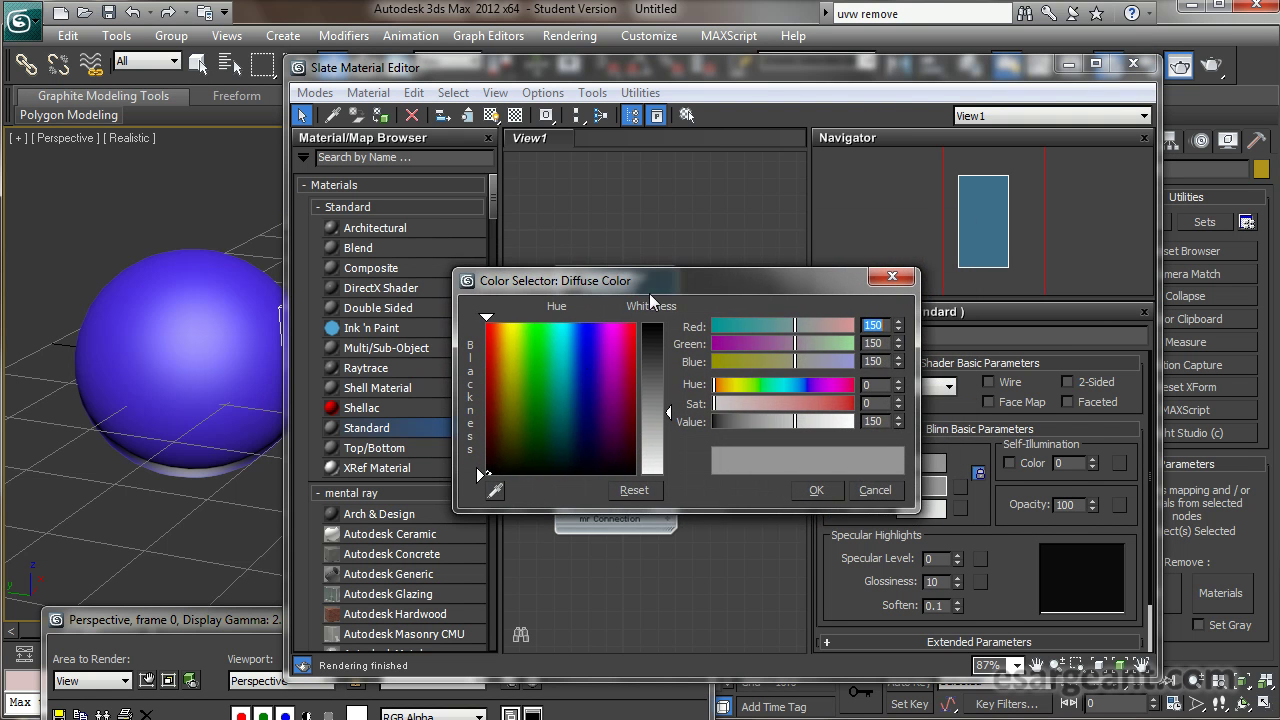
mouse_move(561, 364)
left_mouse_down()
mouse_move(511, 342)
mouse_move(543, 336)
mouse_move(486, 323)
left_mouse_up()
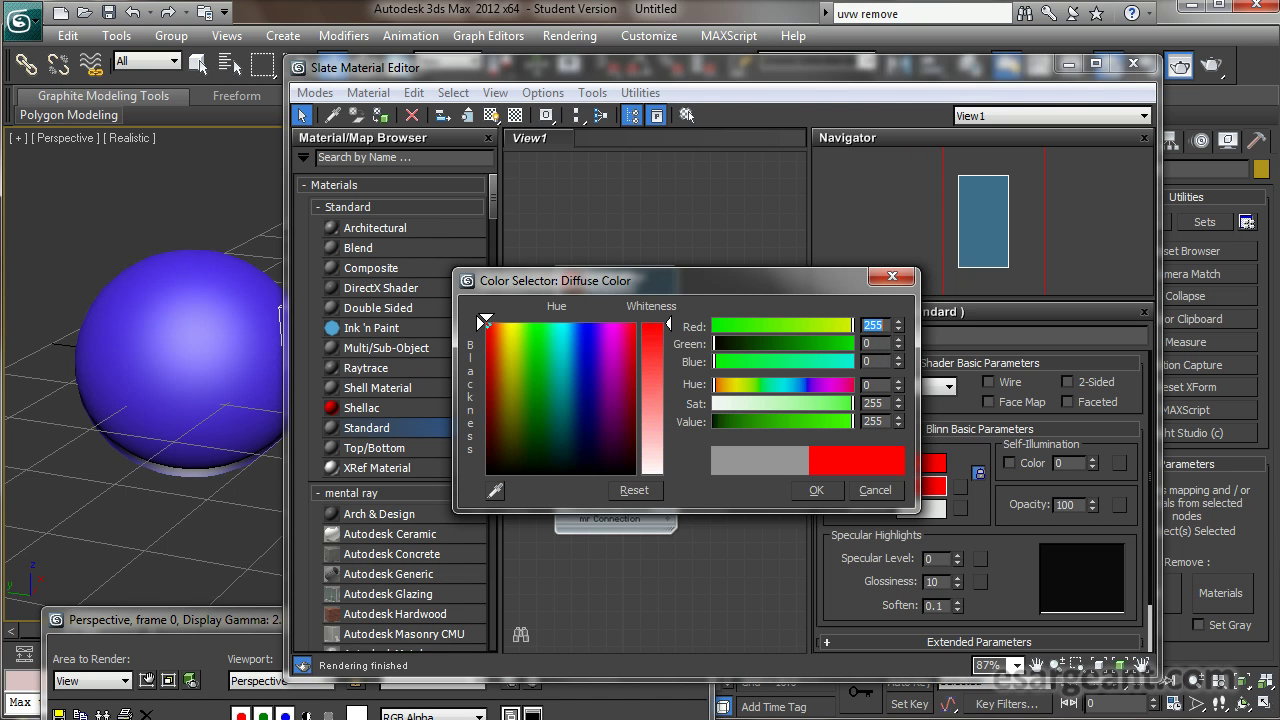
left_click_drag(852, 325, 826, 324)
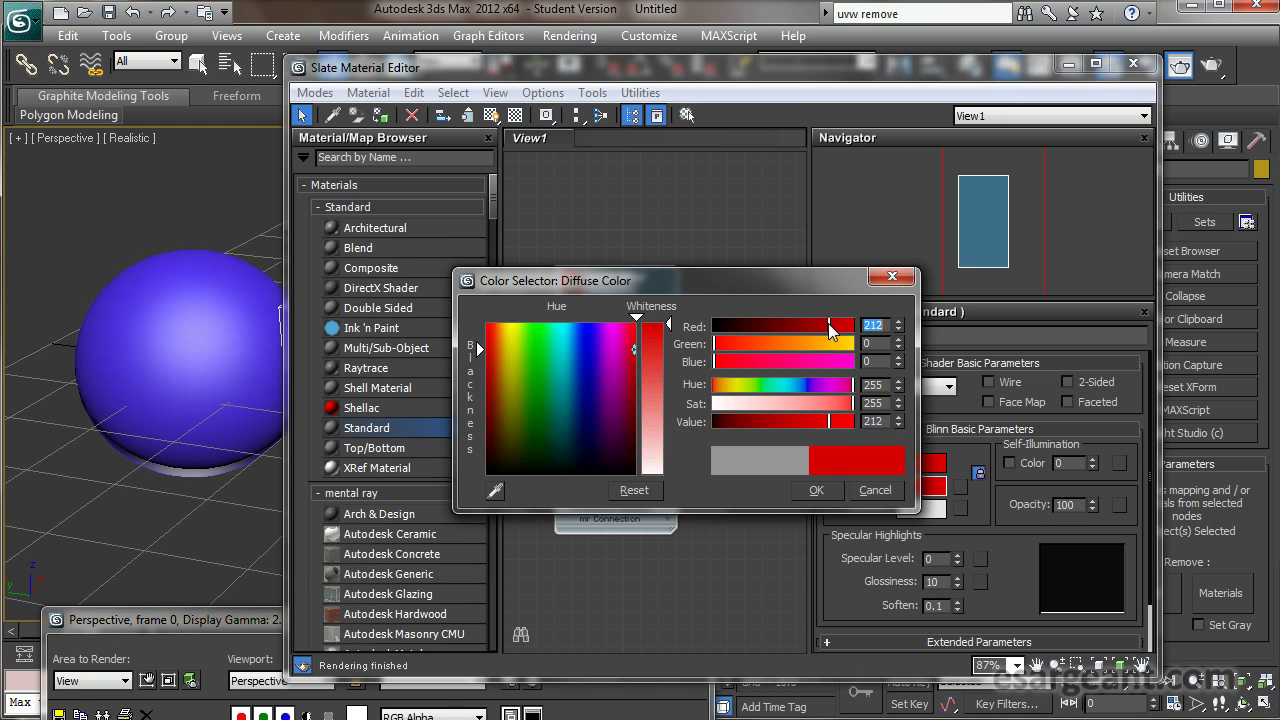
left_click(815, 490)
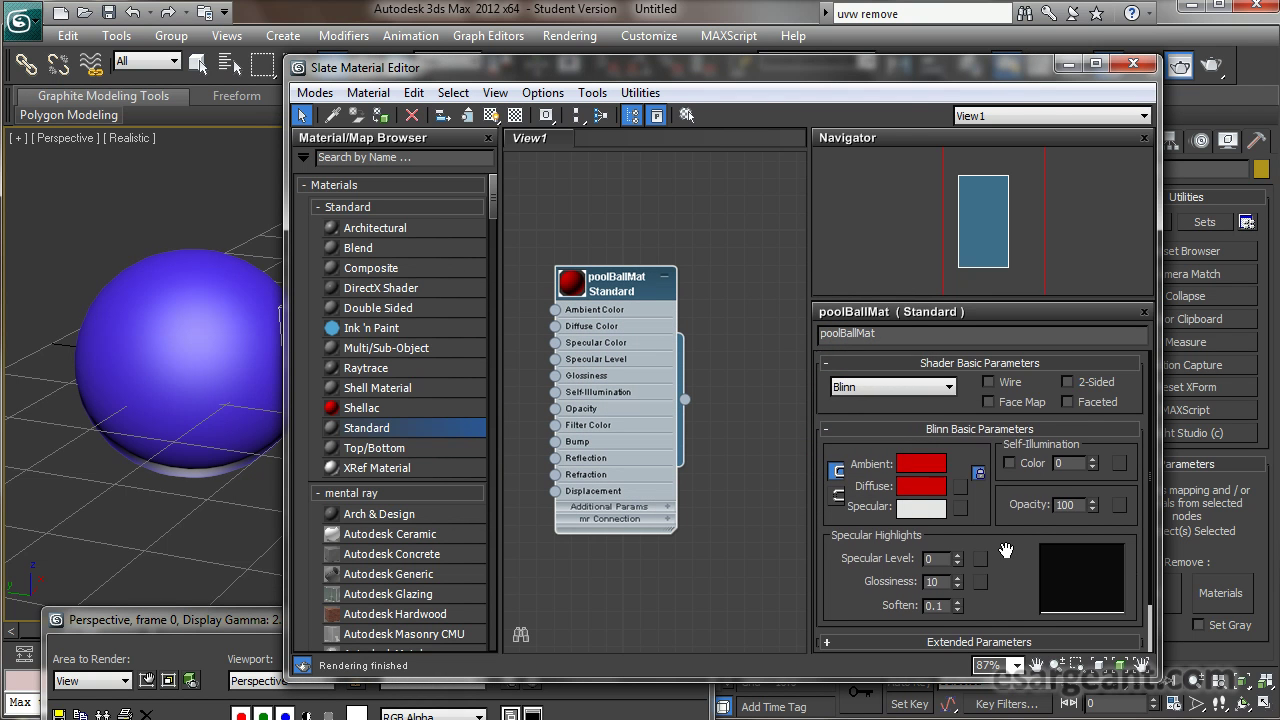
Step: Set poolBallMat's Specular Level to 155 and Glossiness to 48
left_click_drag(1006, 551, 900, 458)
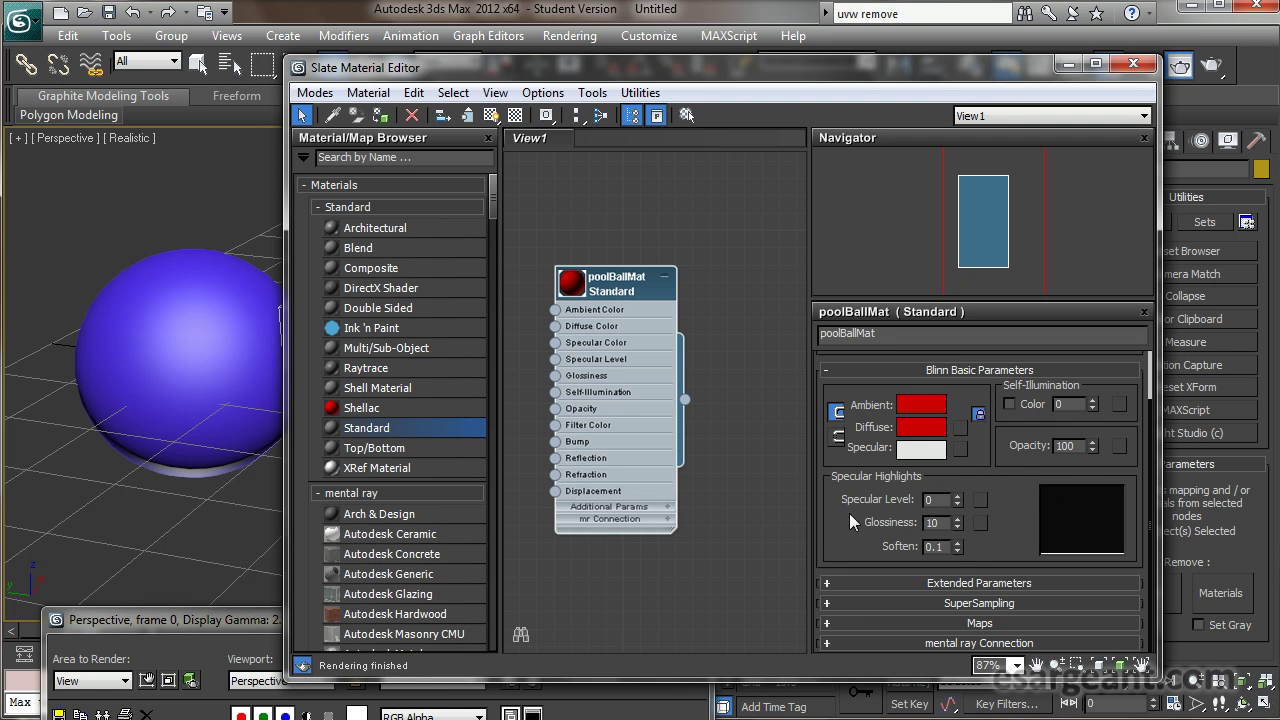
left_click_drag(958, 501, 966, 345)
left_click_drag(955, 528, 962, 489)
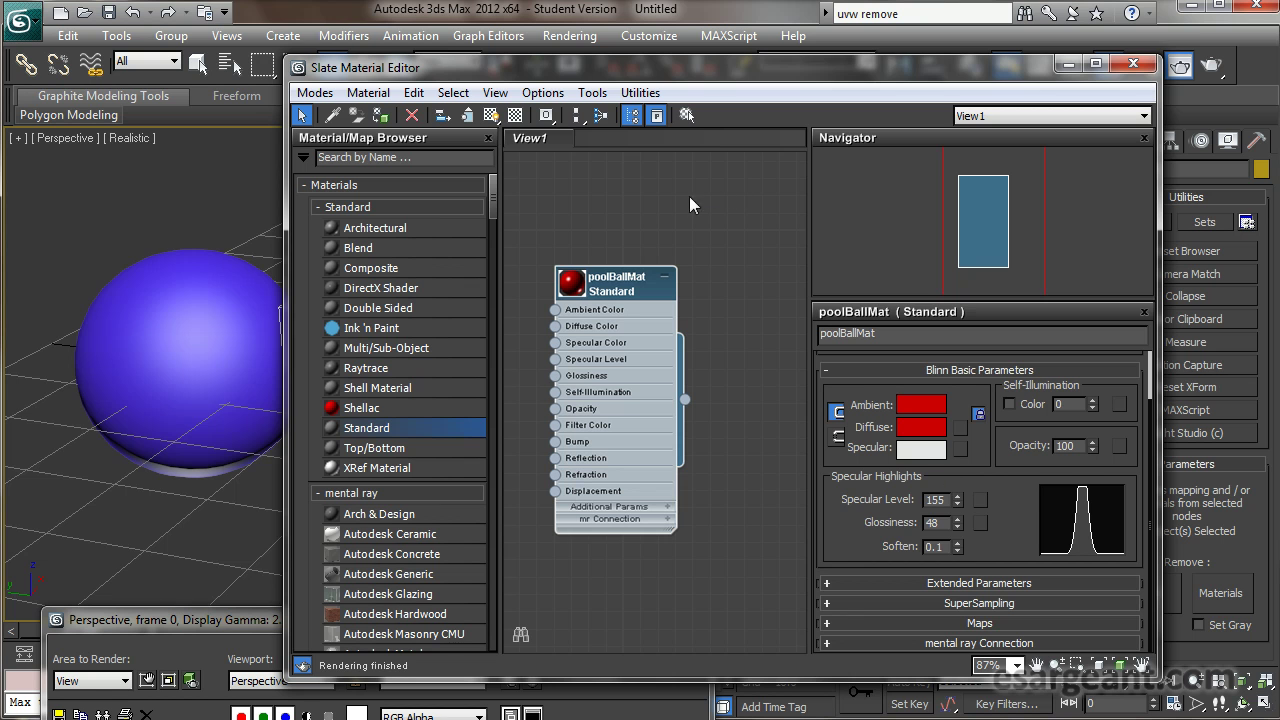
Step: Enlarge poolBallMat's node preview and try a Specular Level of 24 before setting it to 109
double_click(571, 285)
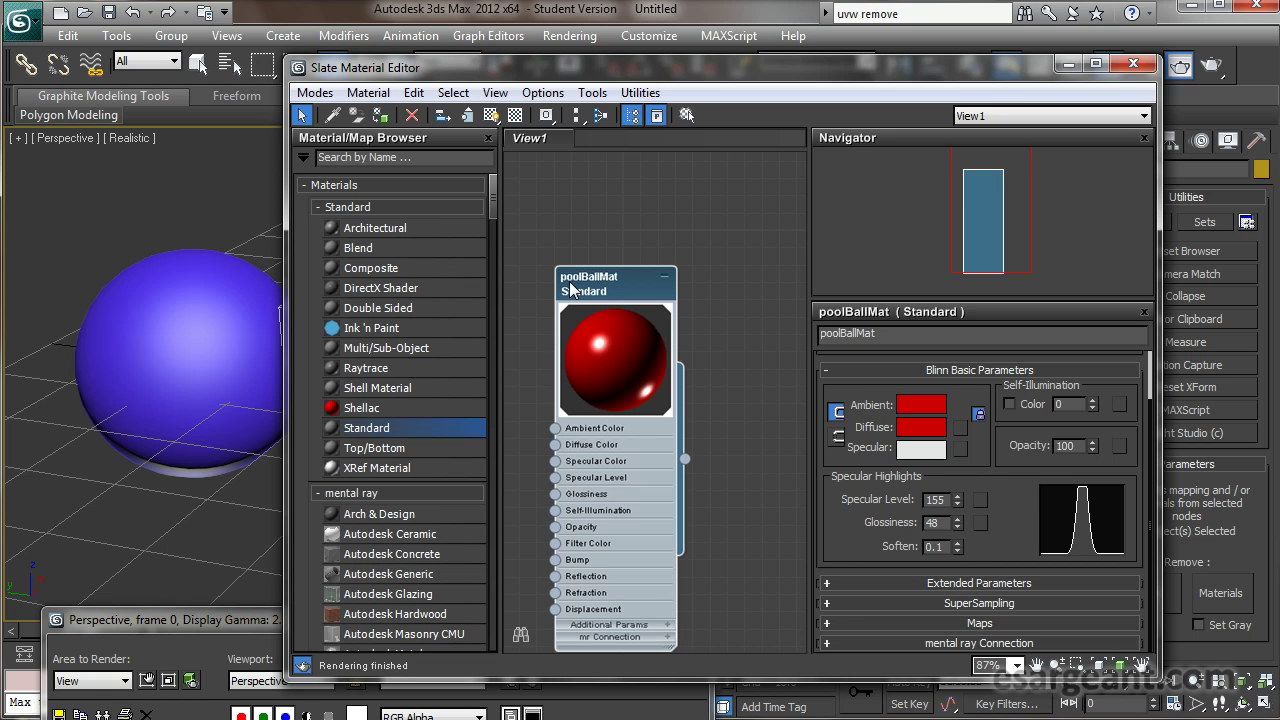
left_click_drag(617, 285, 601, 182)
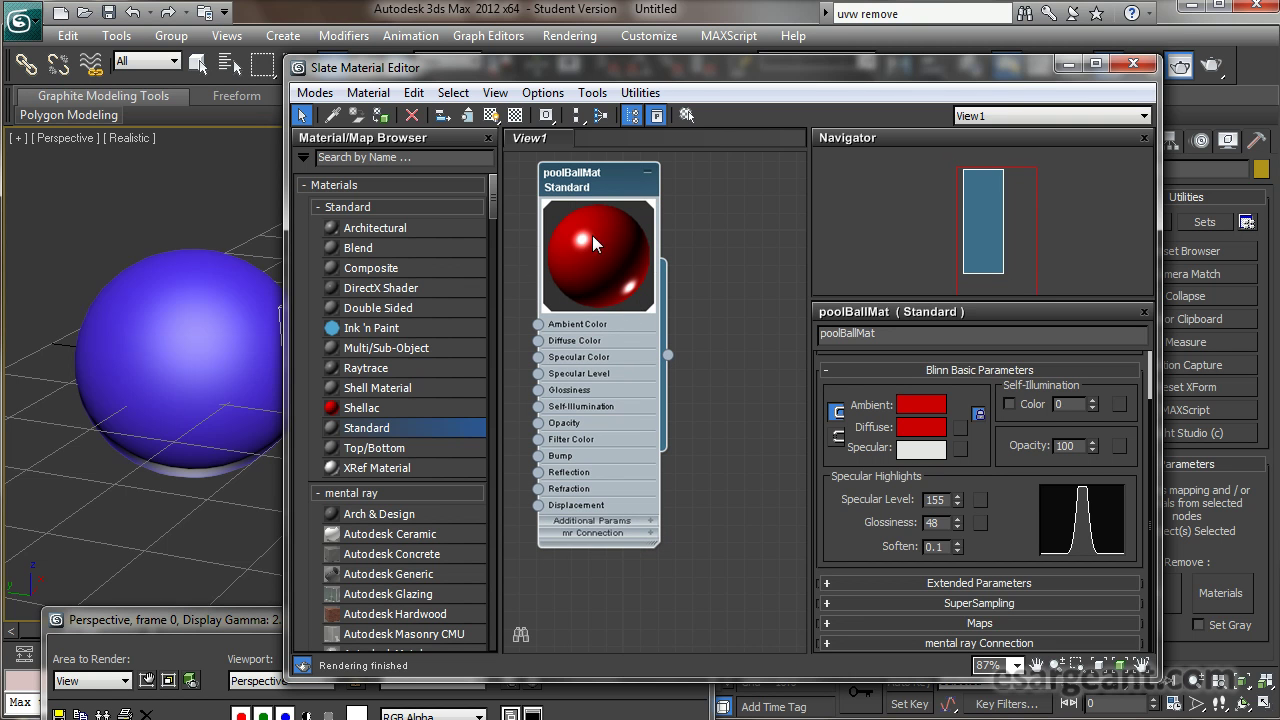
left_click_drag(958, 494, 957, 634)
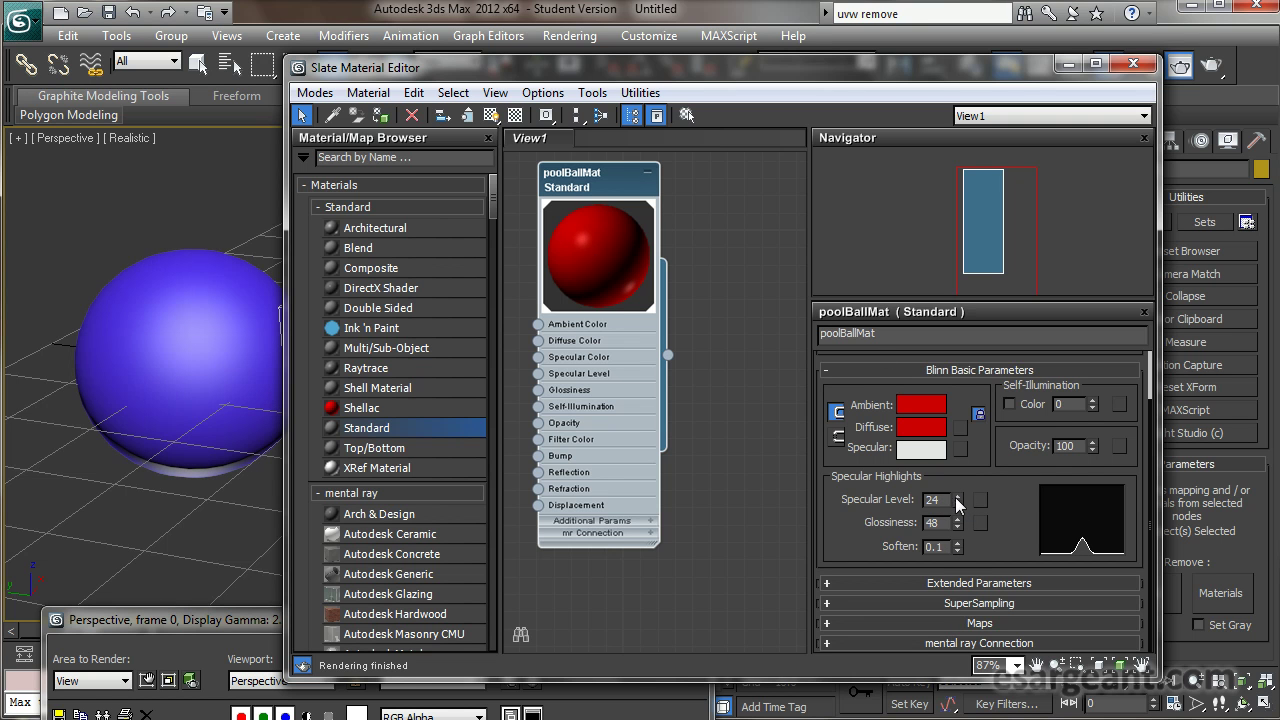
left_click_drag(957, 497, 971, 412)
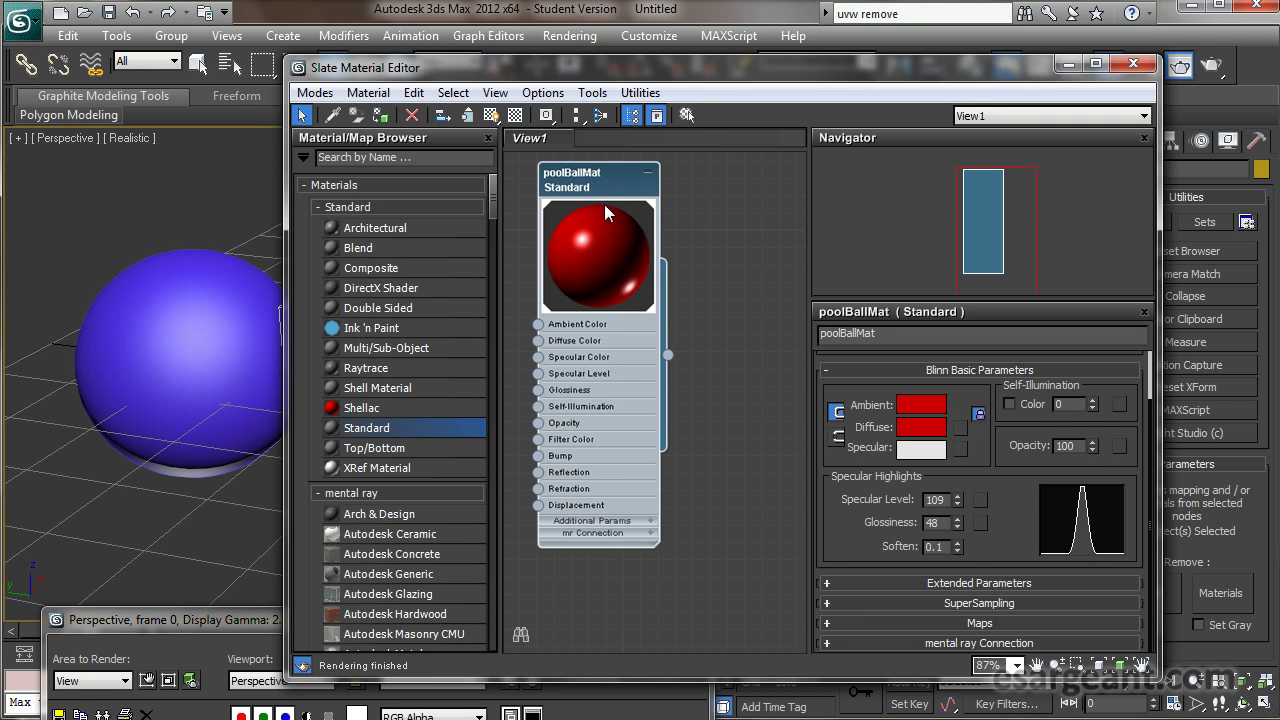
Step: Move the material editor aside and re-render the Perspective view to check the red sphere's highlight
left_click_drag(538, 68, 905, 66)
left_click_drag(466, 624, 466, 2)
left_click(670, 712)
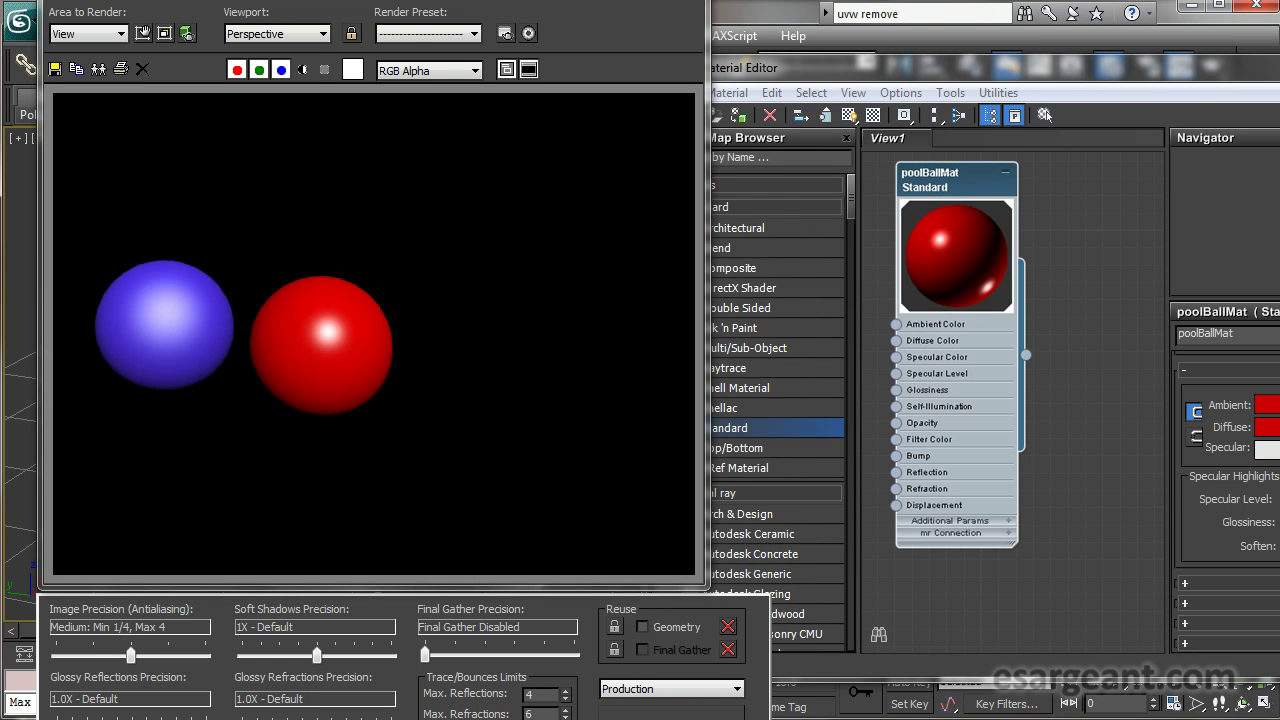
Step: Bring the material editor back into reach and set poolBallMat's Specular Level to 132 and Glossiness to 69
left_click_drag(466, 2, 466, 428)
left_click_drag(937, 64, 505, 49)
left_click_drag(889, 508, 891, 462)
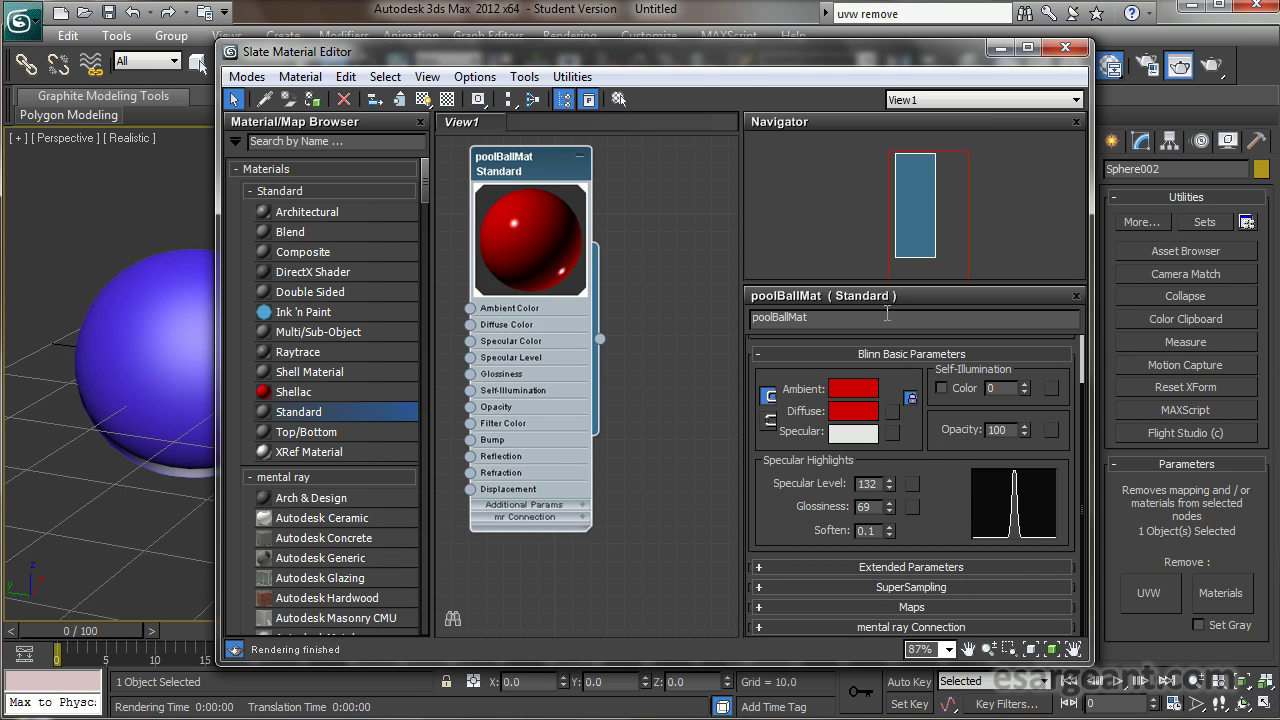
Step: Render the Perspective view again to compare the red sphere's tightened highlight with the blue sphere's softer one
left_click_drag(700, 51, 973, 65)
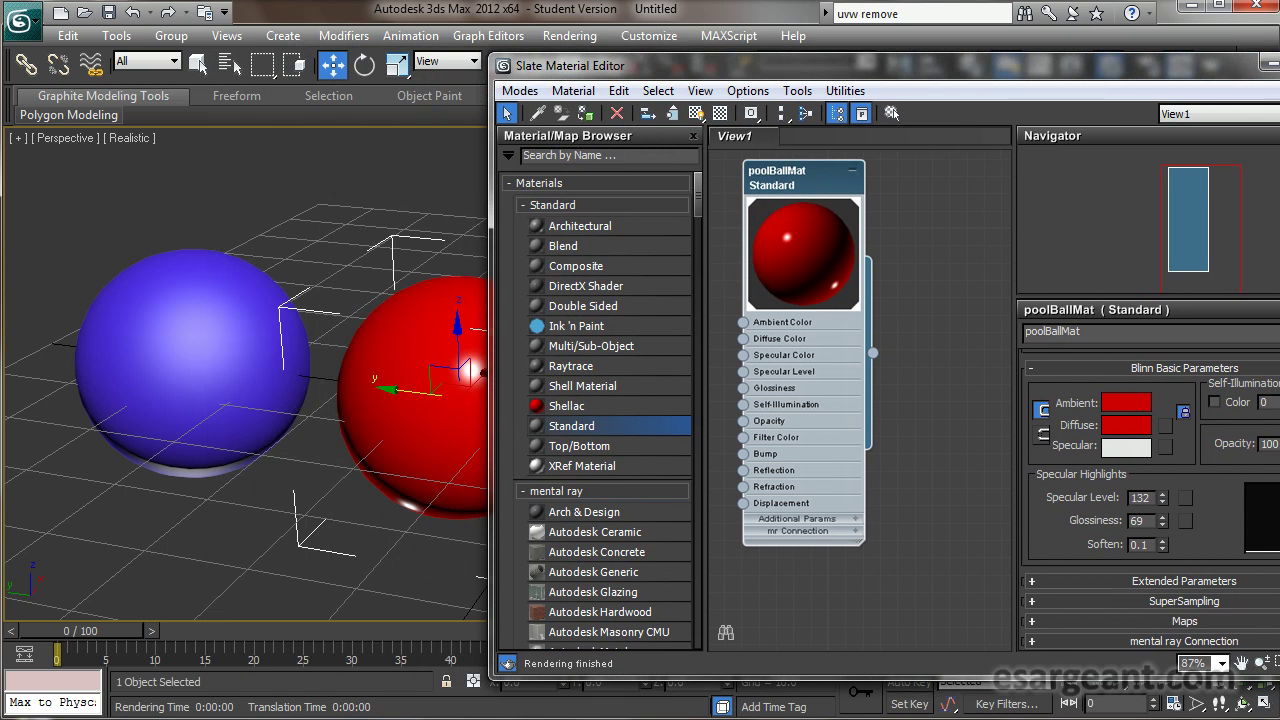
key("shift+q")
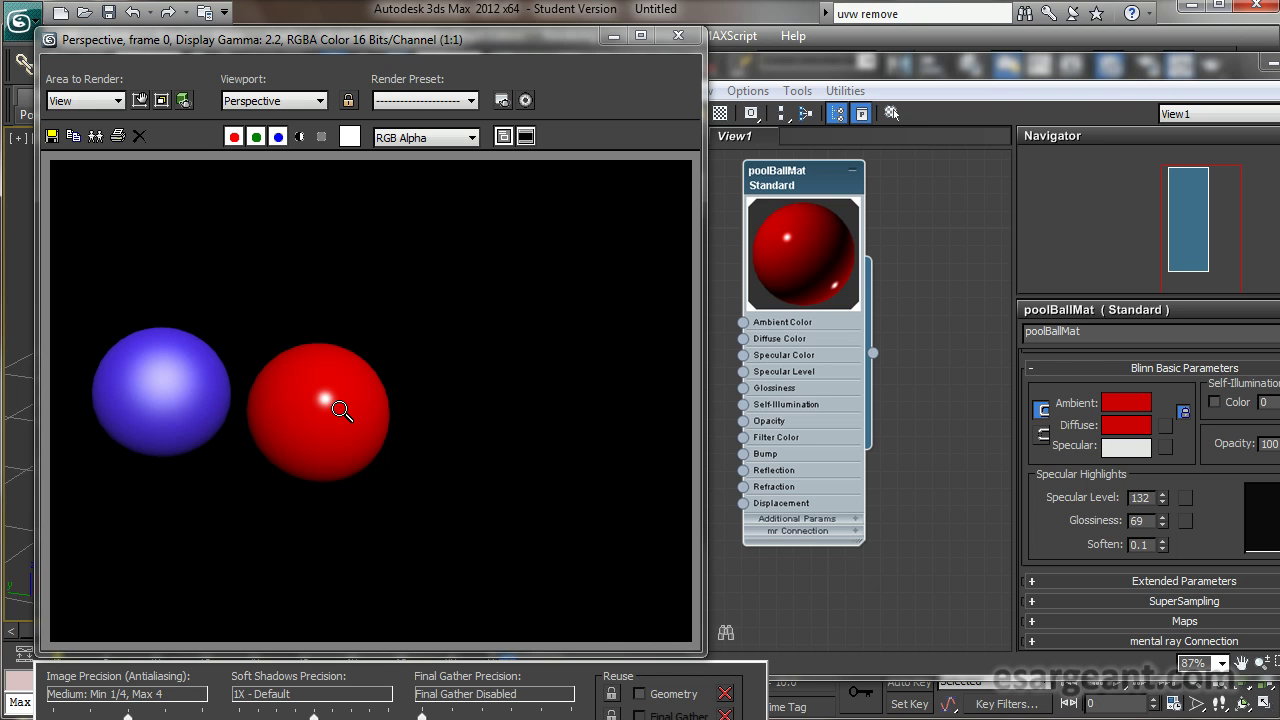
left_click_drag(574, 40, 604, 8)
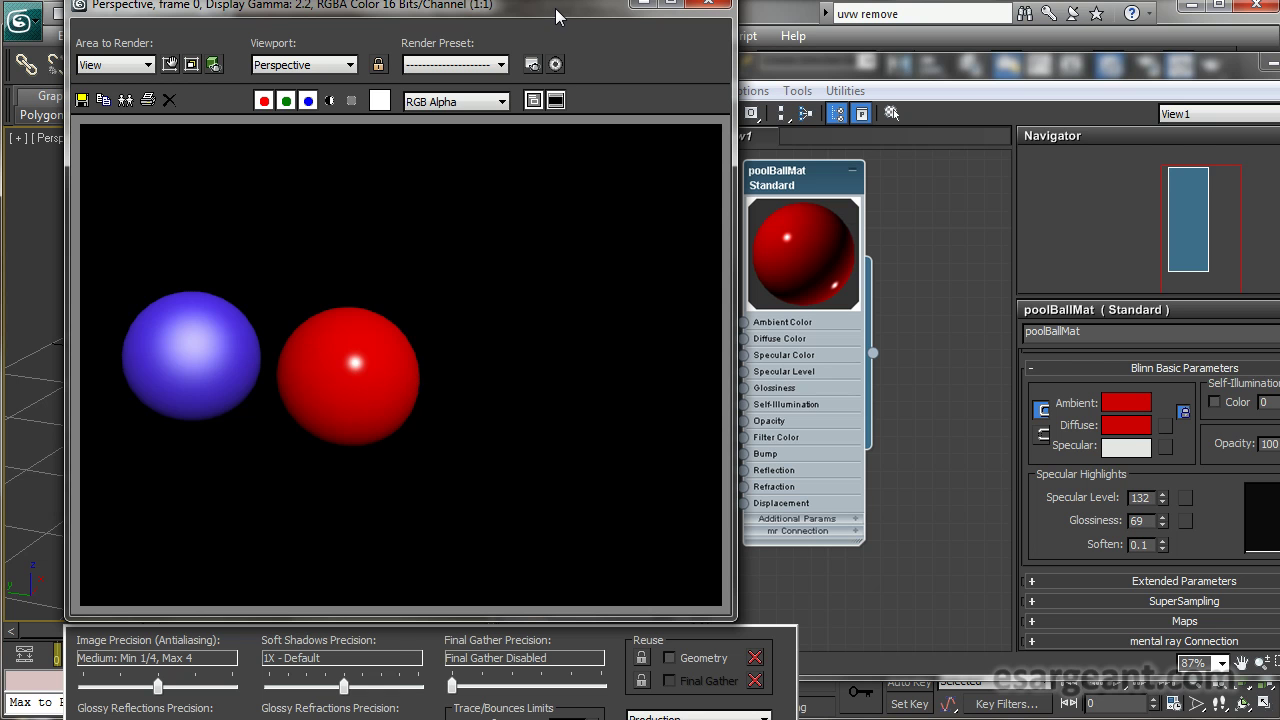
left_click_drag(557, 14, 546, 716)
left_click_drag(829, 62, 460, 60)
left_click_drag(840, 529, 866, 536)
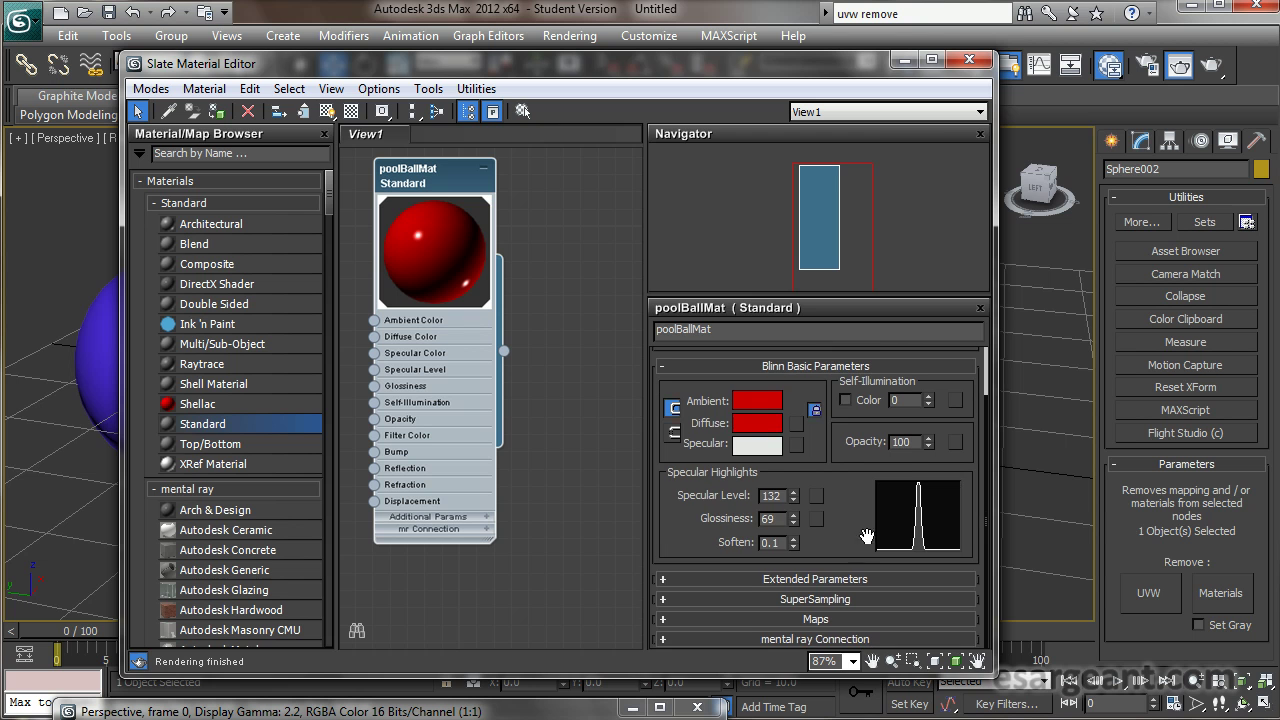
Step: Move the material editor off the viewport and create a camera from the current Perspective view
left_click_drag(519, 67, 699, 659)
left_click(588, 383)
left_click(540, 366)
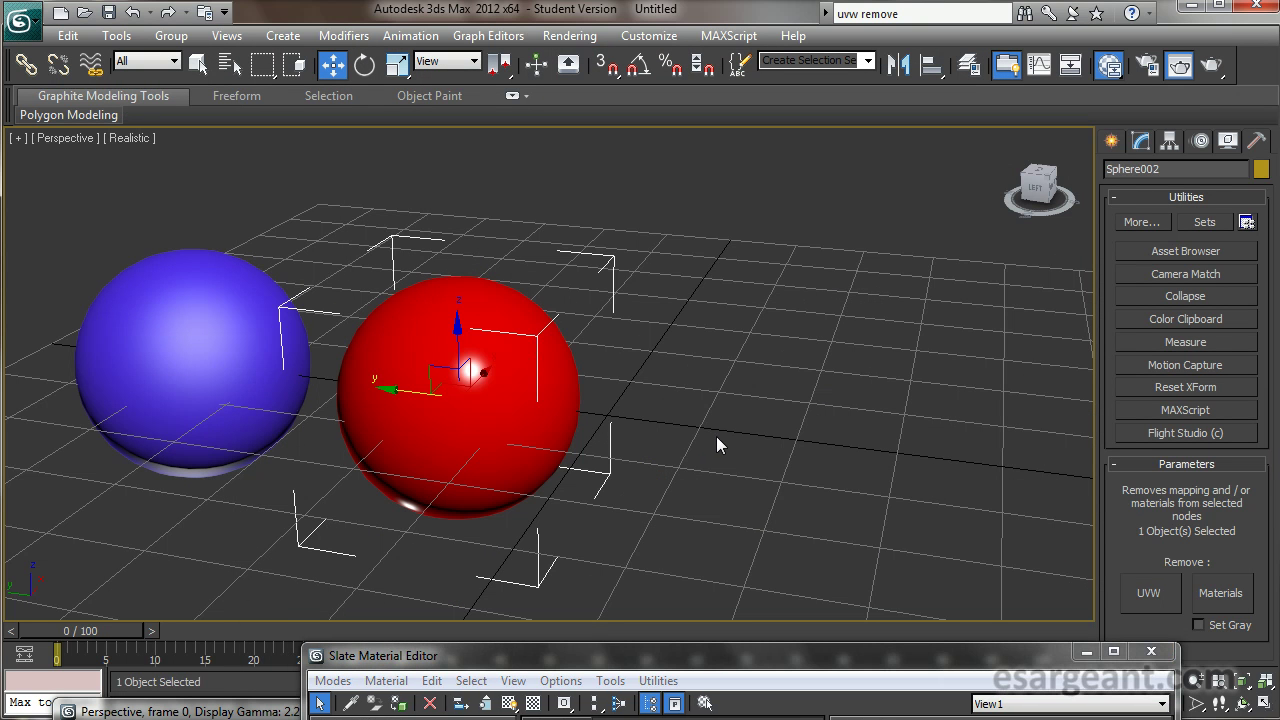
key("ctrl+c")
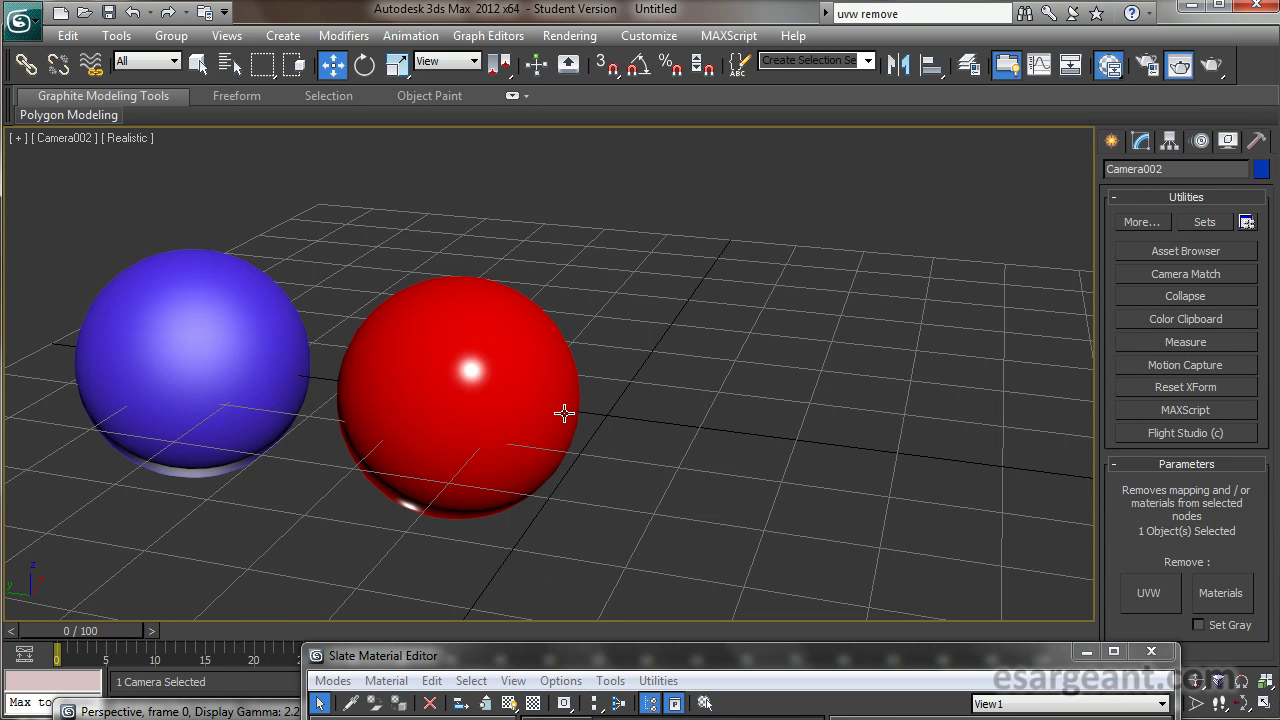
key("ctrl+v")
left_click(668, 445)
key("ctrl+v")
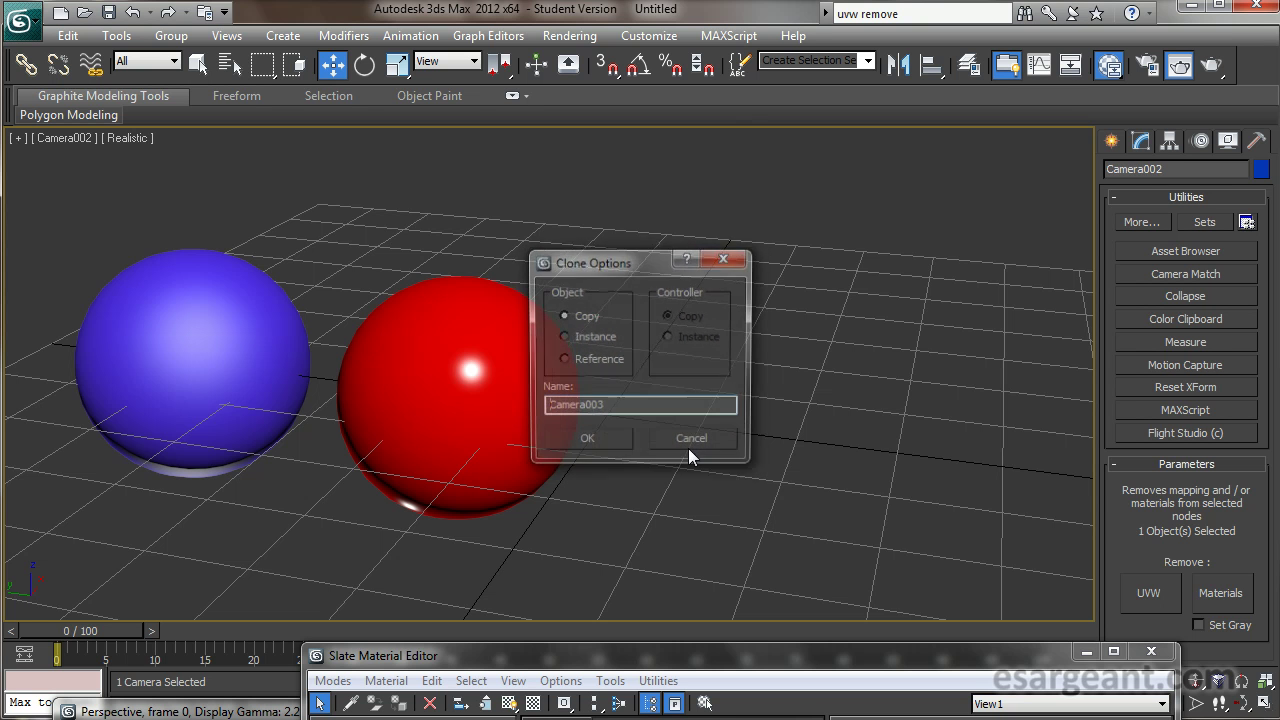
left_click(694, 443)
Step: Clone the red sphere as a copy and move the copy along the Y axis, away from the blue sphere
left_click(541, 410)
key("ctrl+v")
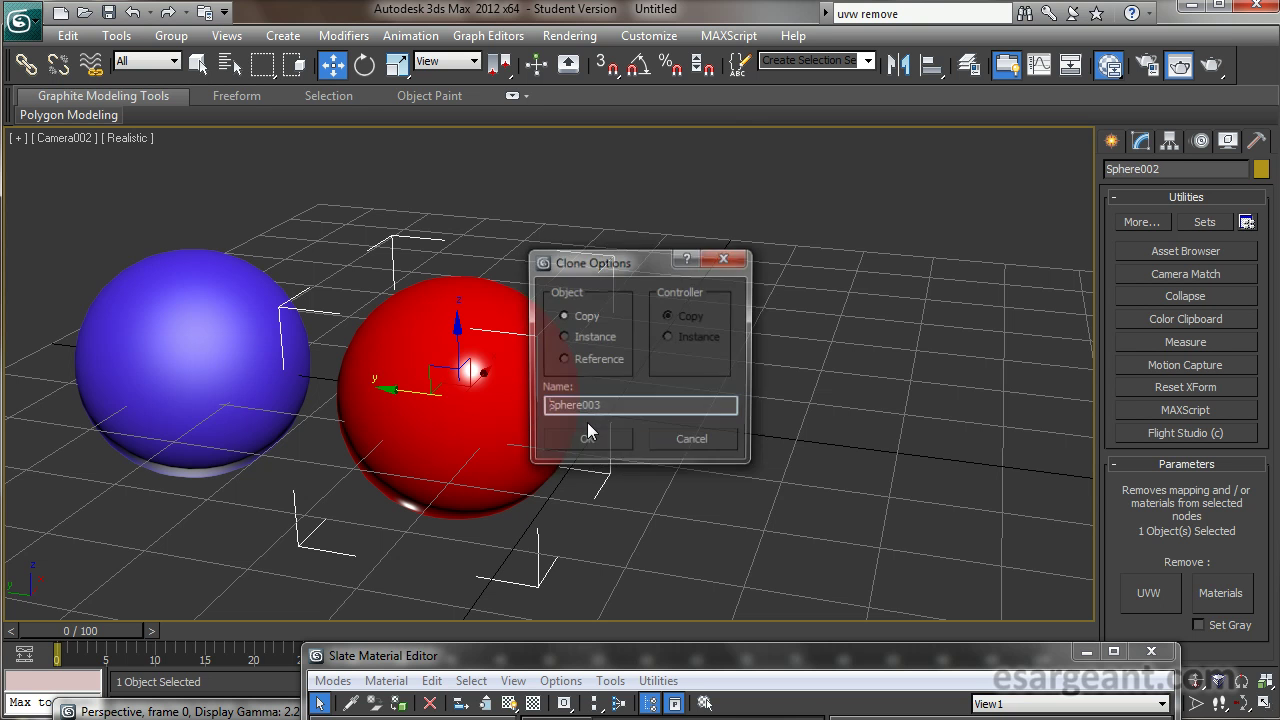
left_click(617, 442)
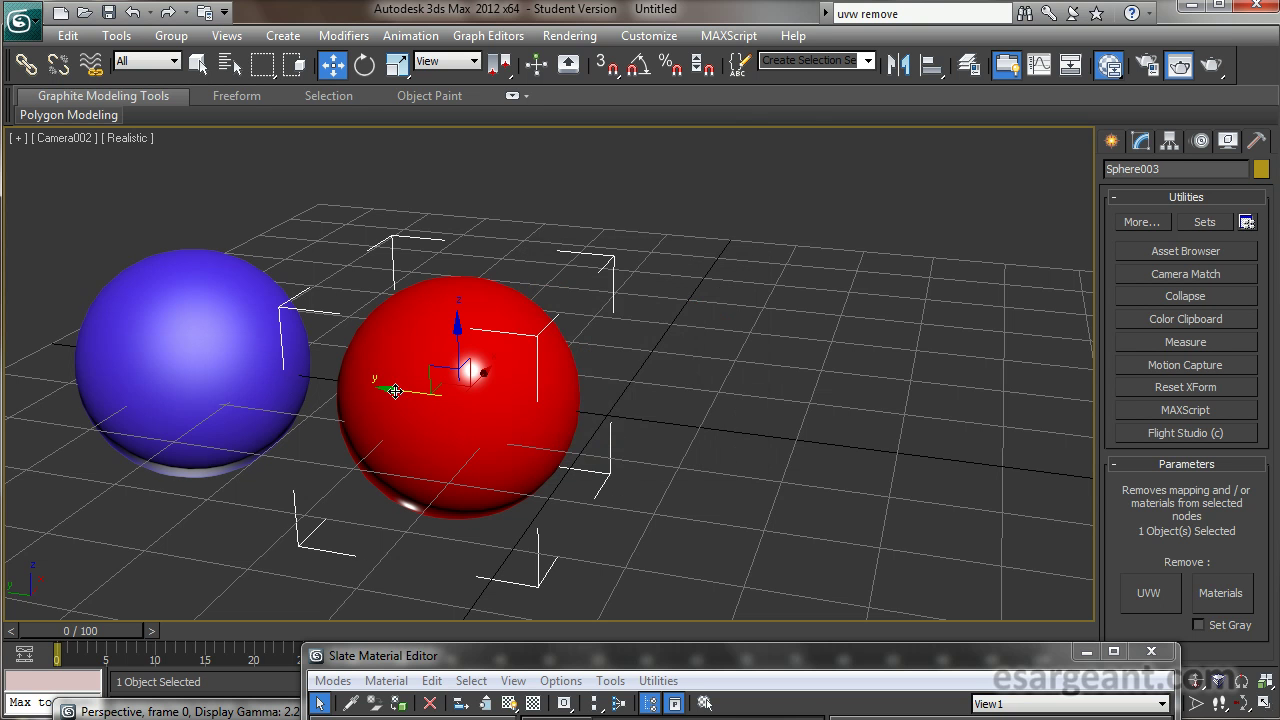
left_click_drag(413, 395, 668, 430)
Step: Add a Standard material to View1 beside poolBallMat and rename it poolBallPhongMat
left_click_drag(611, 651, 635, 36)
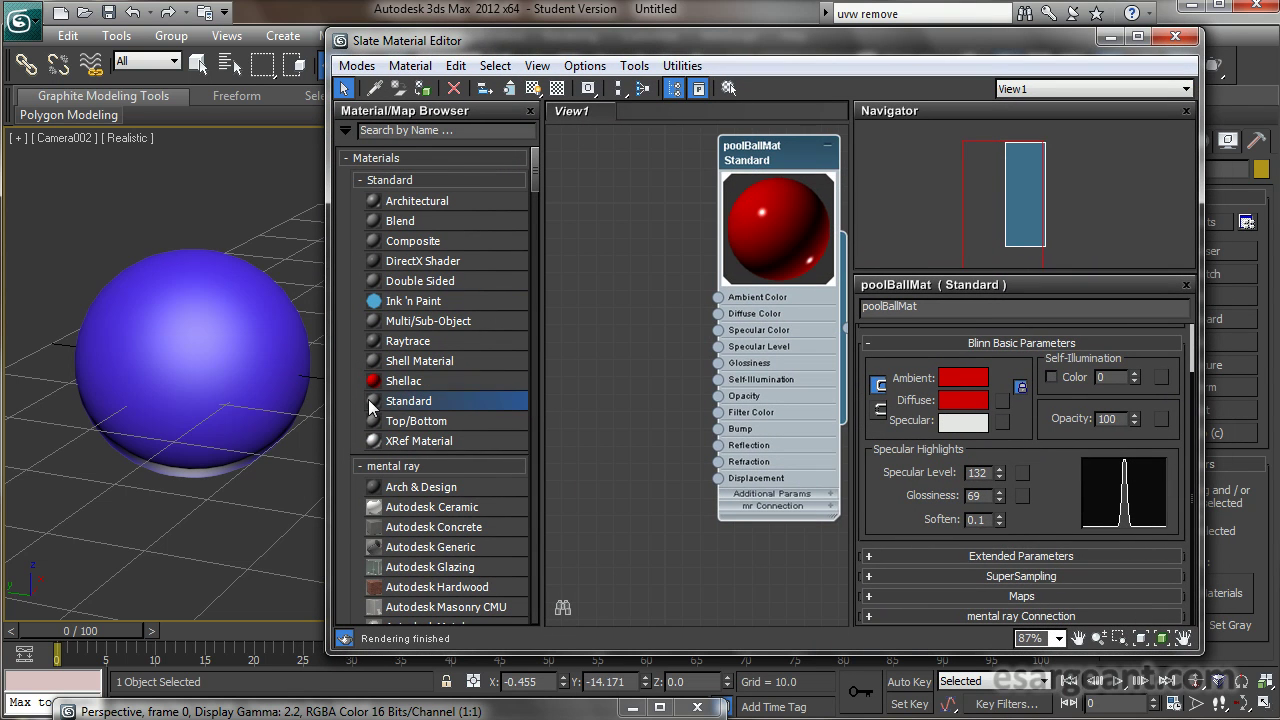
left_click_drag(373, 400, 612, 268)
right_click(612, 268)
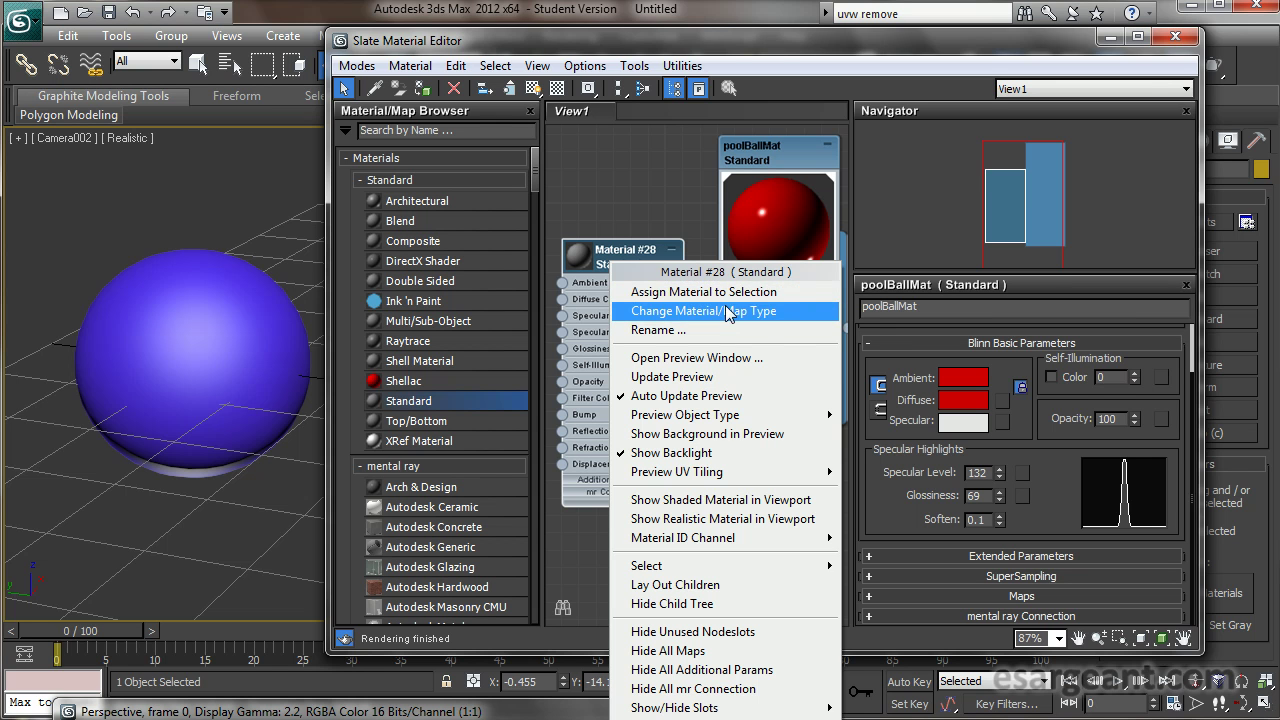
left_click(700, 331)
type("poolBallPhongMat")
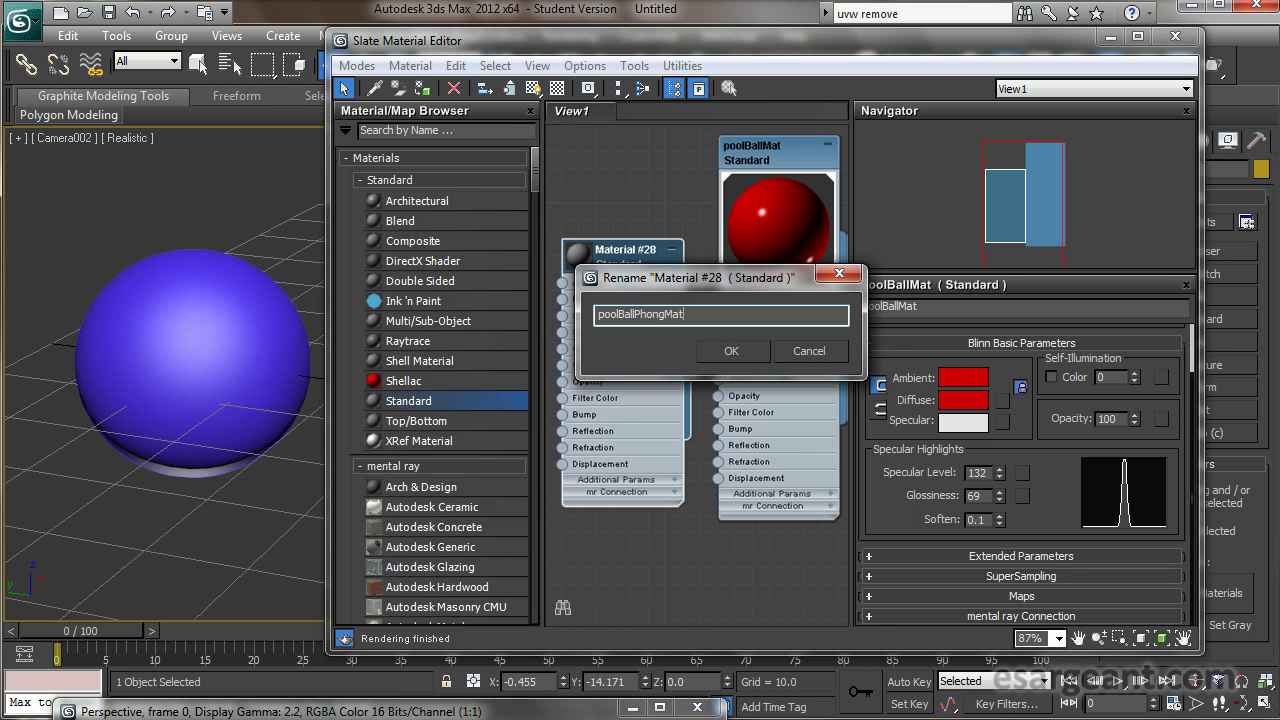
key("Return")
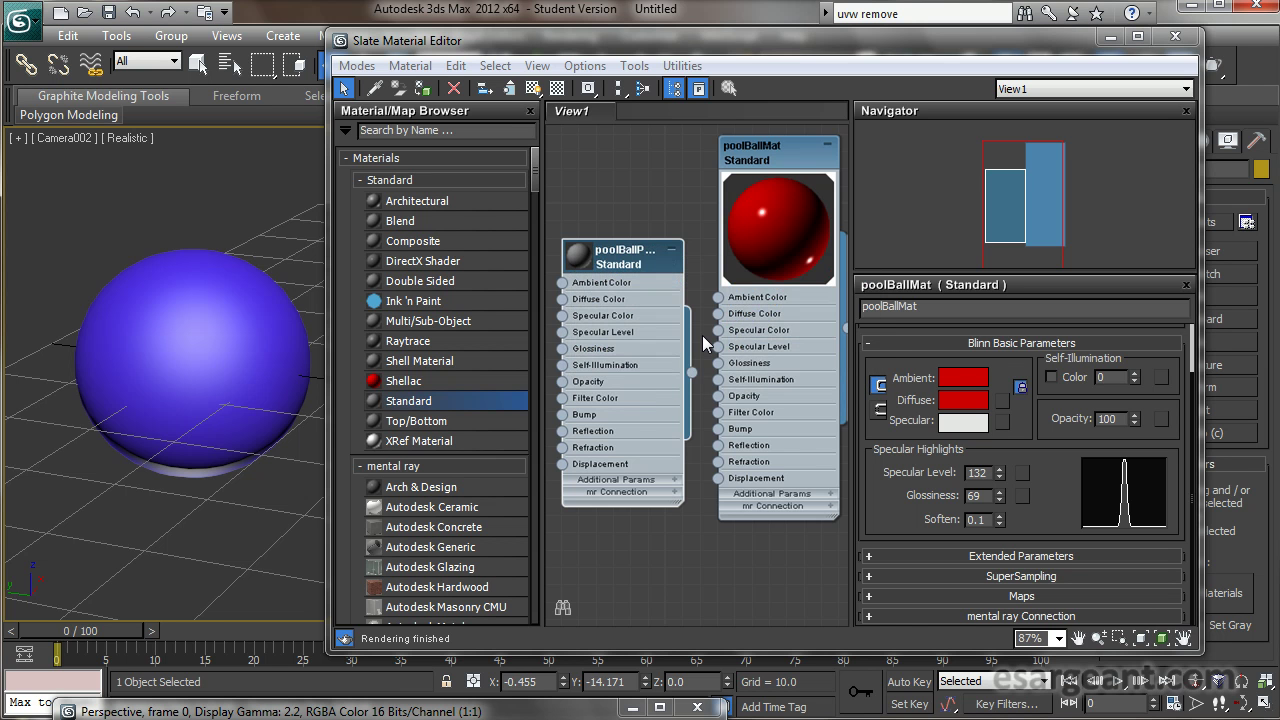
Step: Open poolBallPhongMat's parameters and set its shader to Phong
left_click_drag(732, 42, 603, 93)
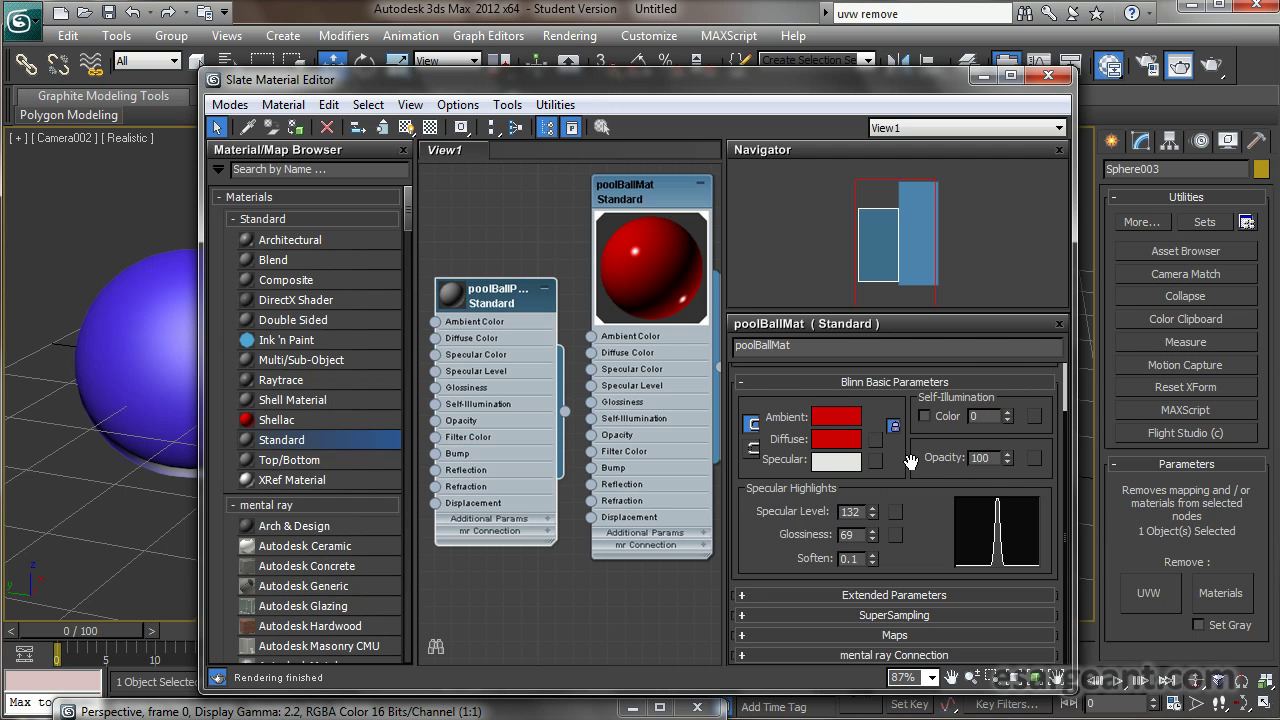
scroll(906, 461, "up", 2)
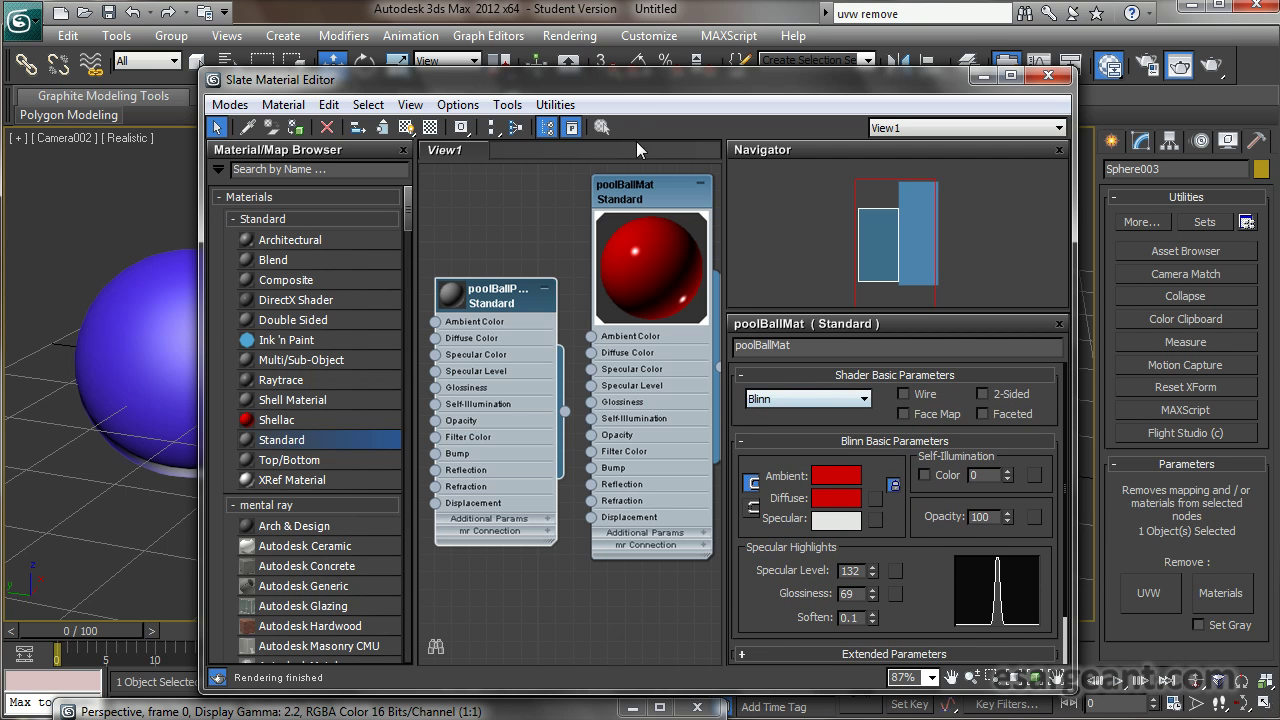
left_click_drag(642, 95, 630, 600)
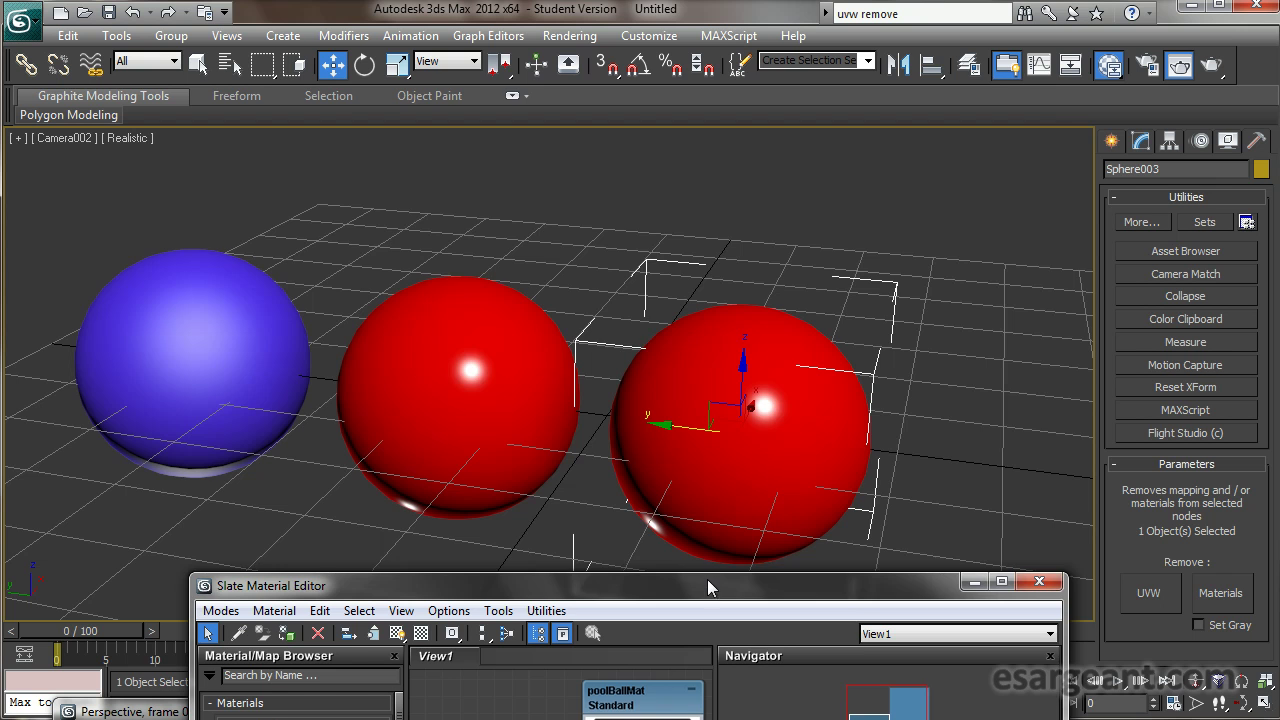
left_click_drag(707, 587, 683, 80)
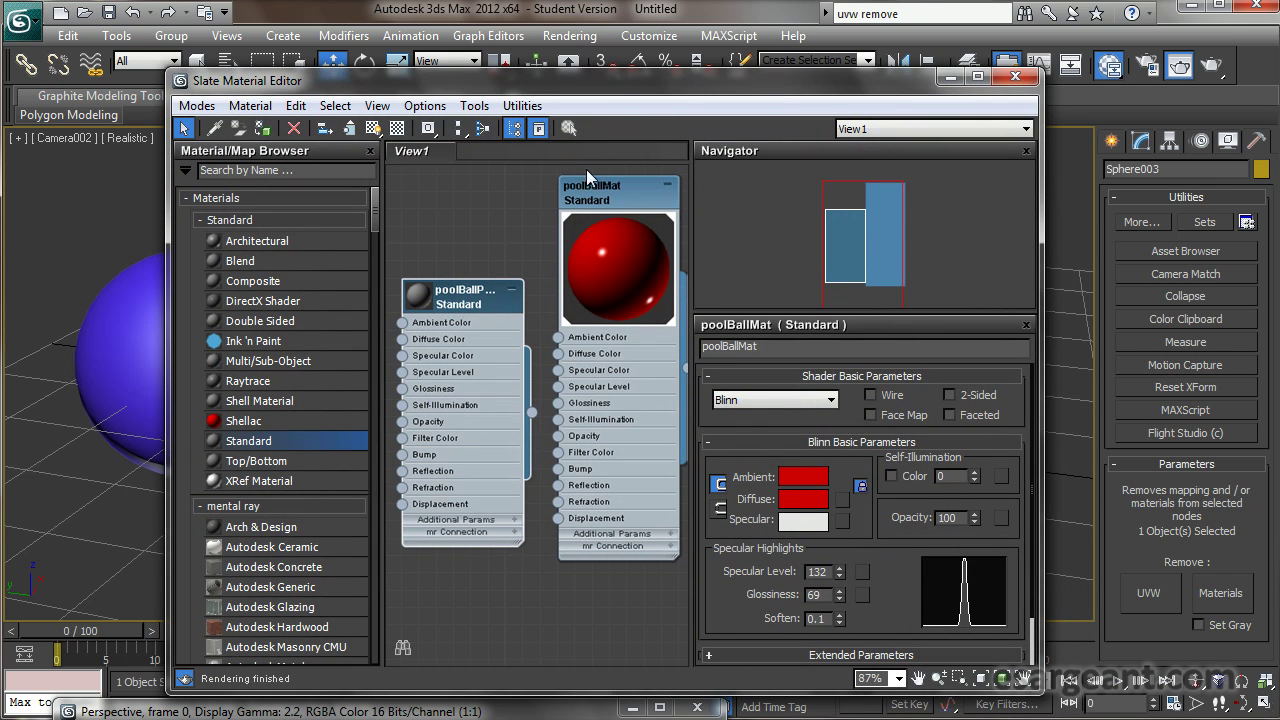
double_click(455, 298)
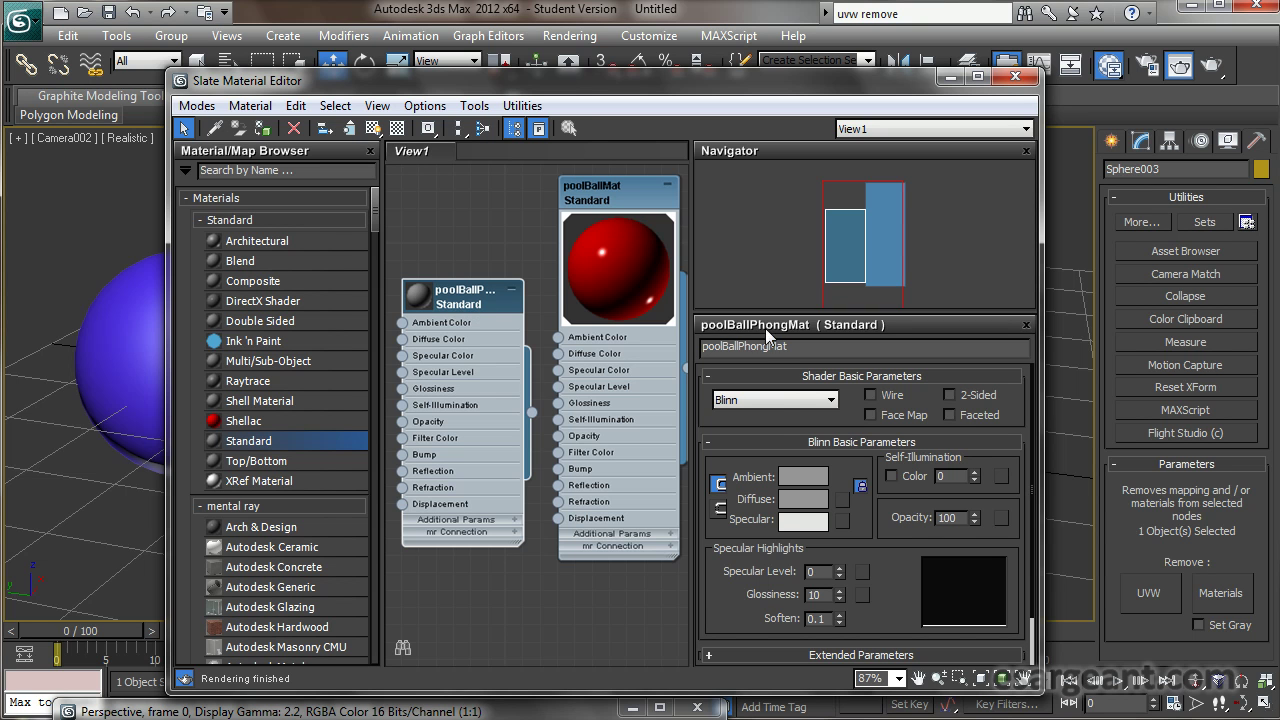
left_click(733, 402)
left_click(729, 483)
scroll(779, 421, "down", 1)
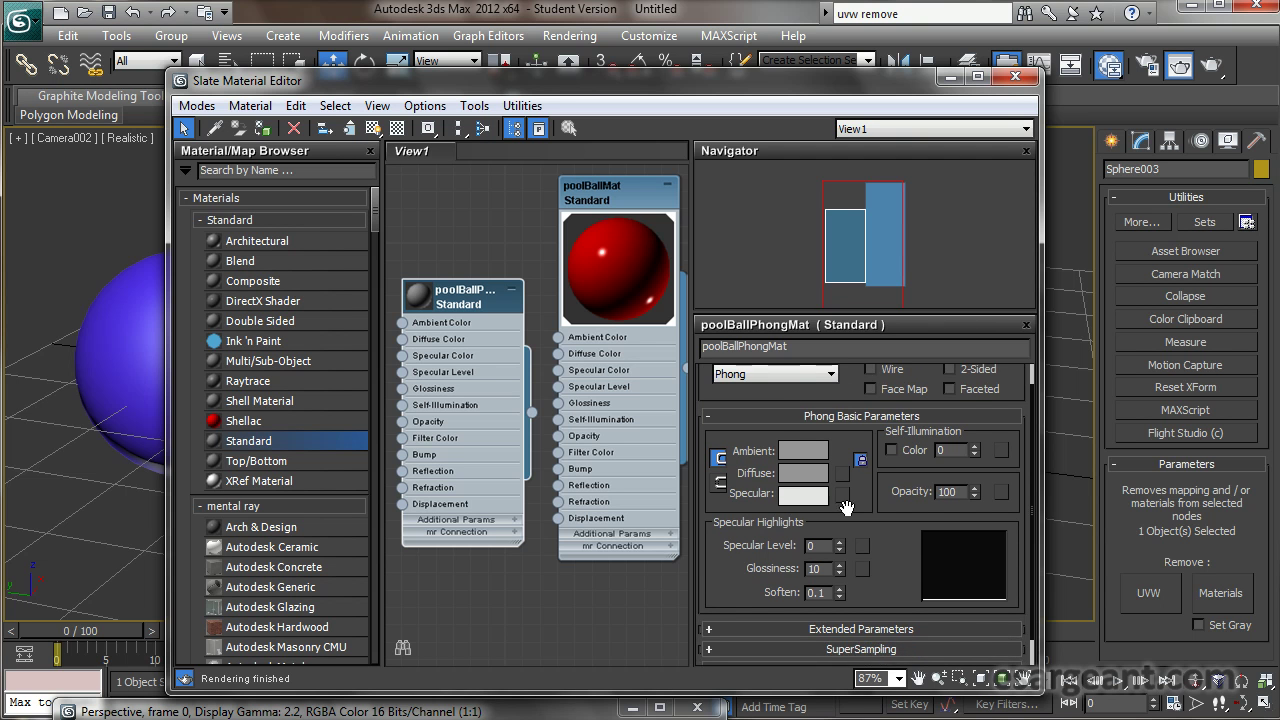
Step: Set poolBallPhongMat's Diffuse color to a fully saturated, slightly darkened red
left_click_drag(886, 530, 893, 560)
left_click(803, 500)
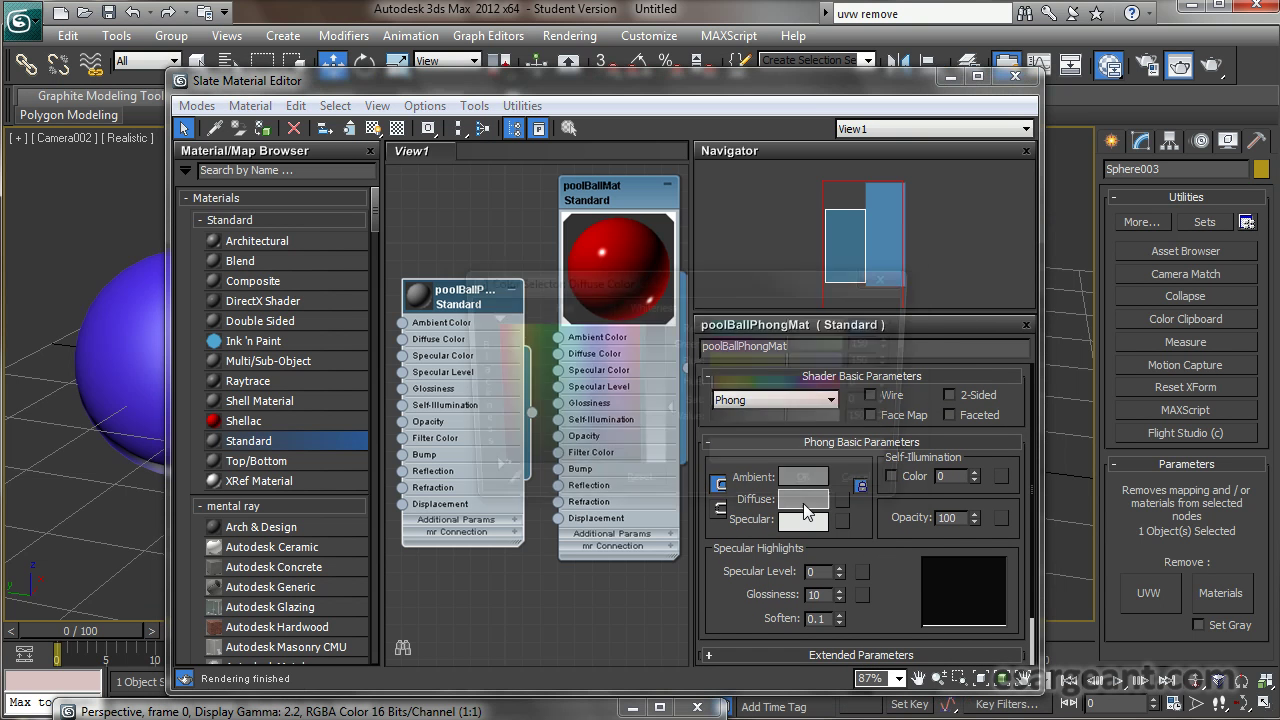
left_click_drag(502, 335, 486, 322)
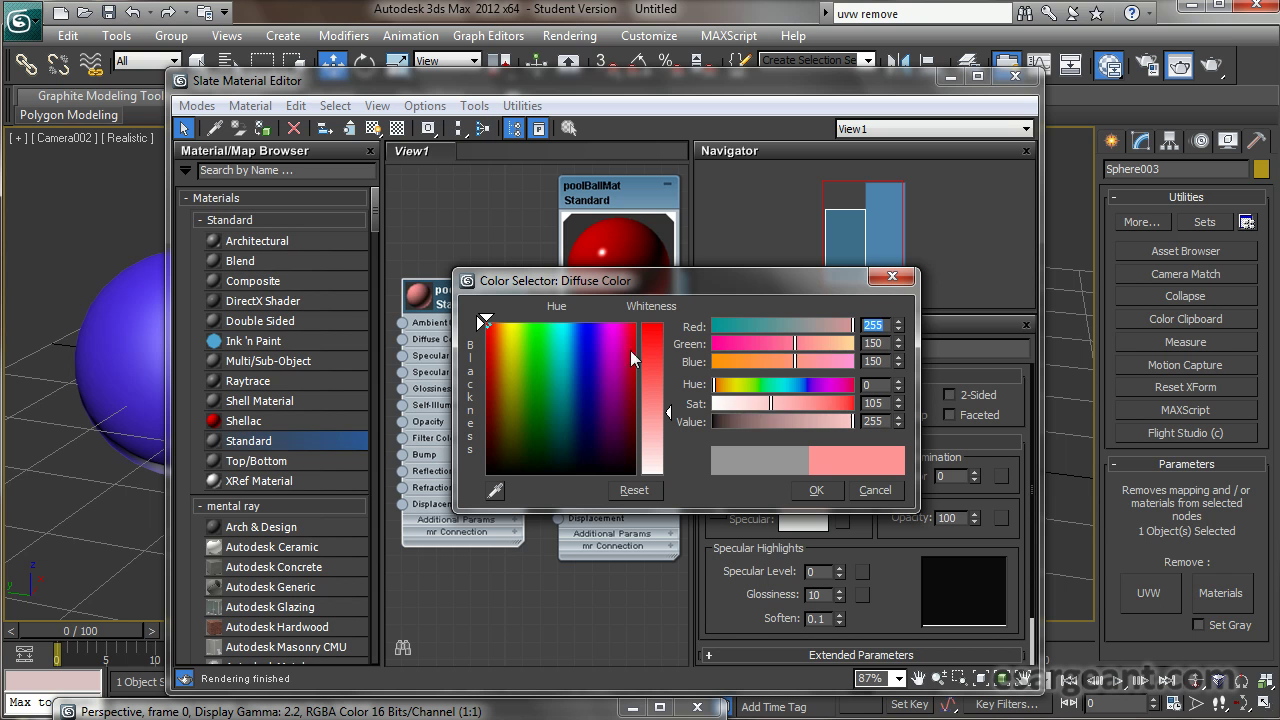
left_click_drag(655, 336, 655, 321)
left_click_drag(832, 326, 816, 326)
left_click(822, 489)
Step: Assign poolBallPhongMat to the selected third sphere, enlarge its node preview and line the node up beside poolBallMat
left_click_drag(613, 82, 964, 440)
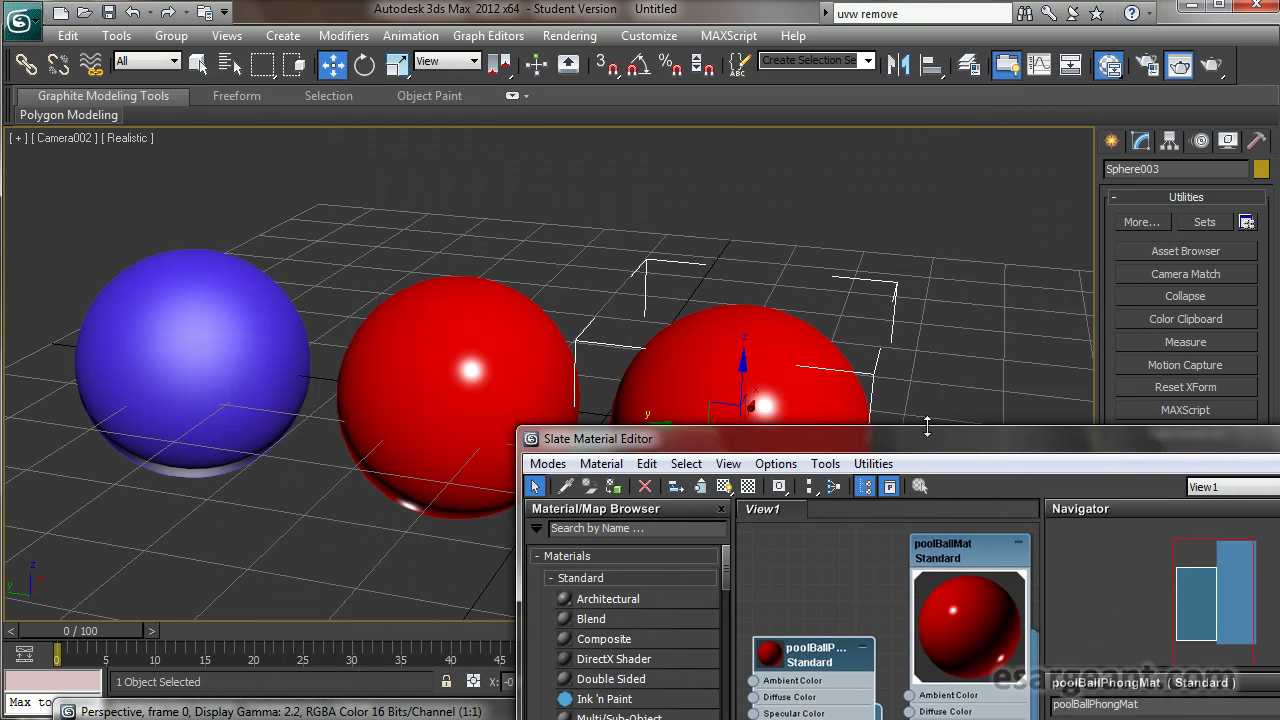
left_click(614, 488)
left_click_drag(823, 432, 467, 100)
double_click(422, 328)
left_click_drag(465, 322, 459, 228)
Step: Set poolBallPhongMat's Specular Level to 166 and Glossiness to 76
left_click_drag(880, 576, 860, 456)
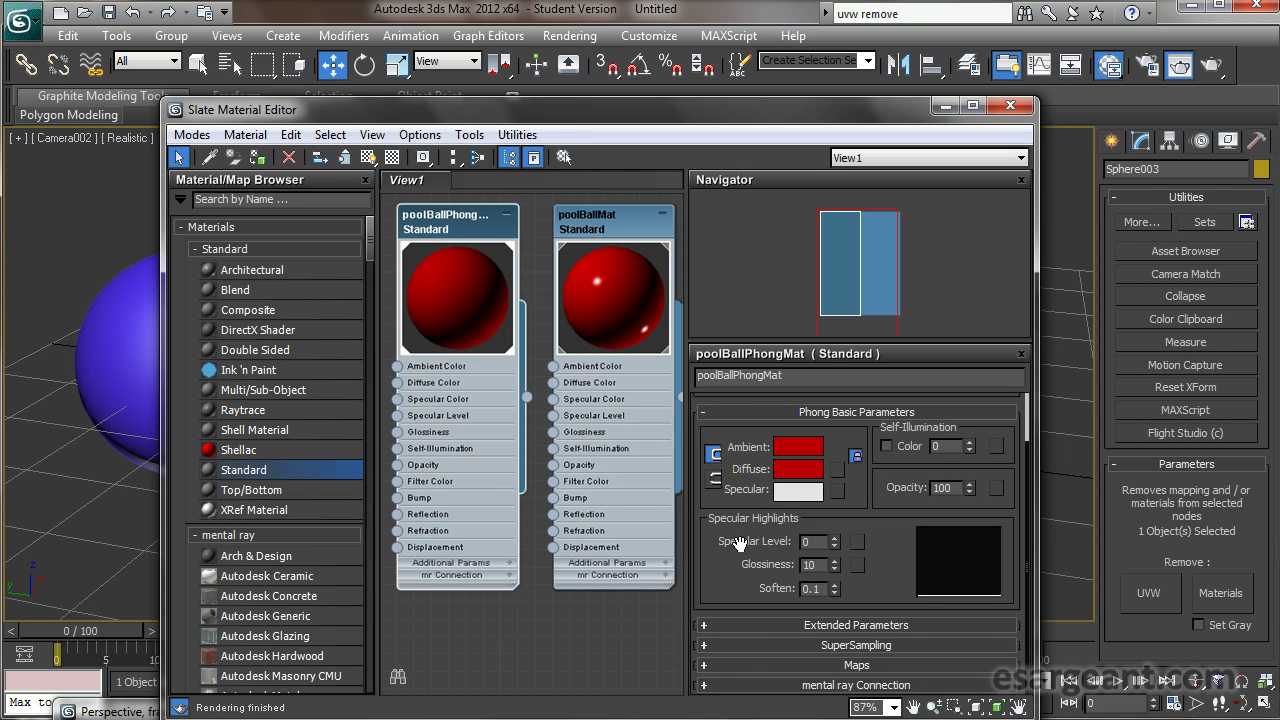
left_click_drag(833, 542, 832, 446)
left_click_drag(834, 564, 835, 513)
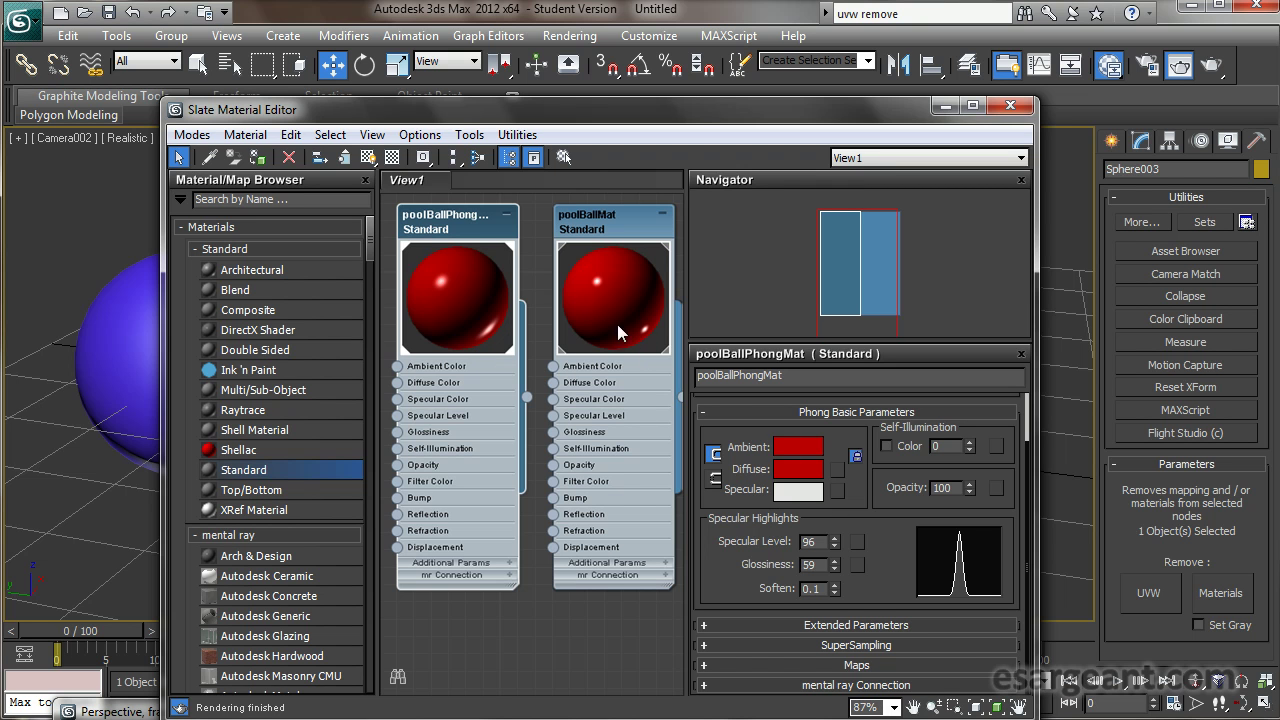
left_click_drag(834, 566, 836, 474)
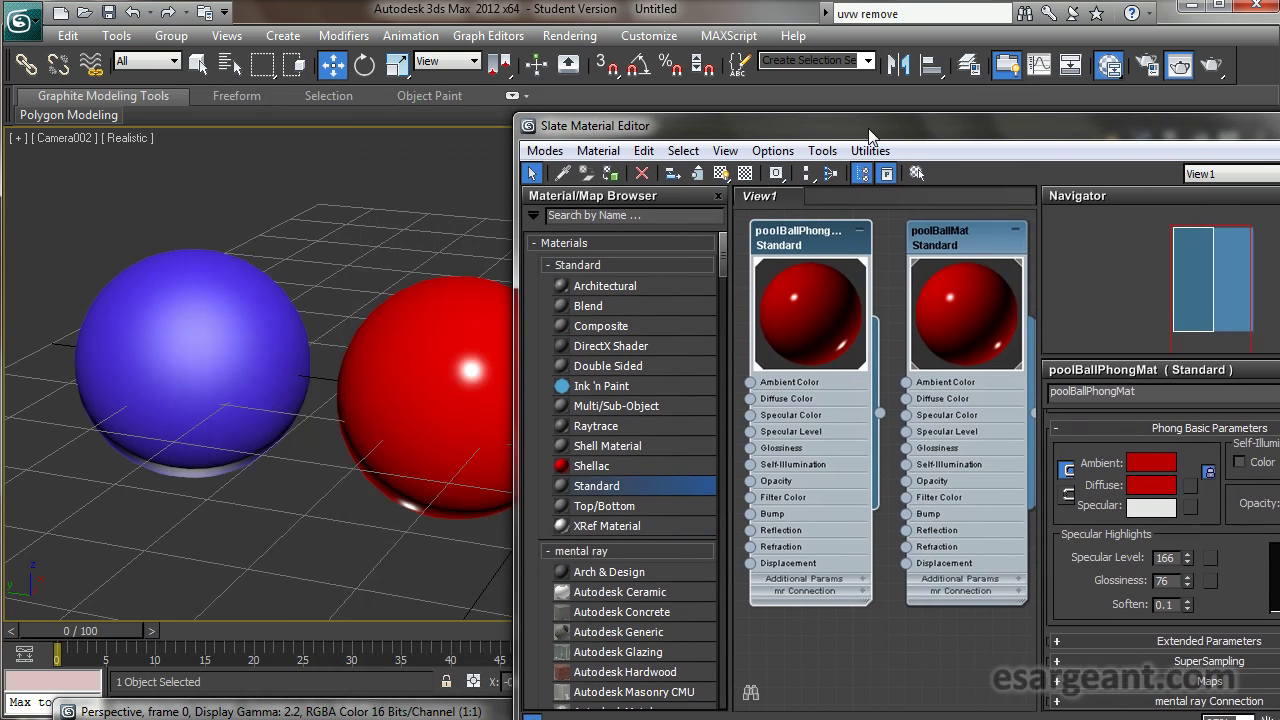
Step: Render the Camera002 view to compare the highlights of the Blinn and Phong red spheres
left_click_drag(520, 110, 873, 127)
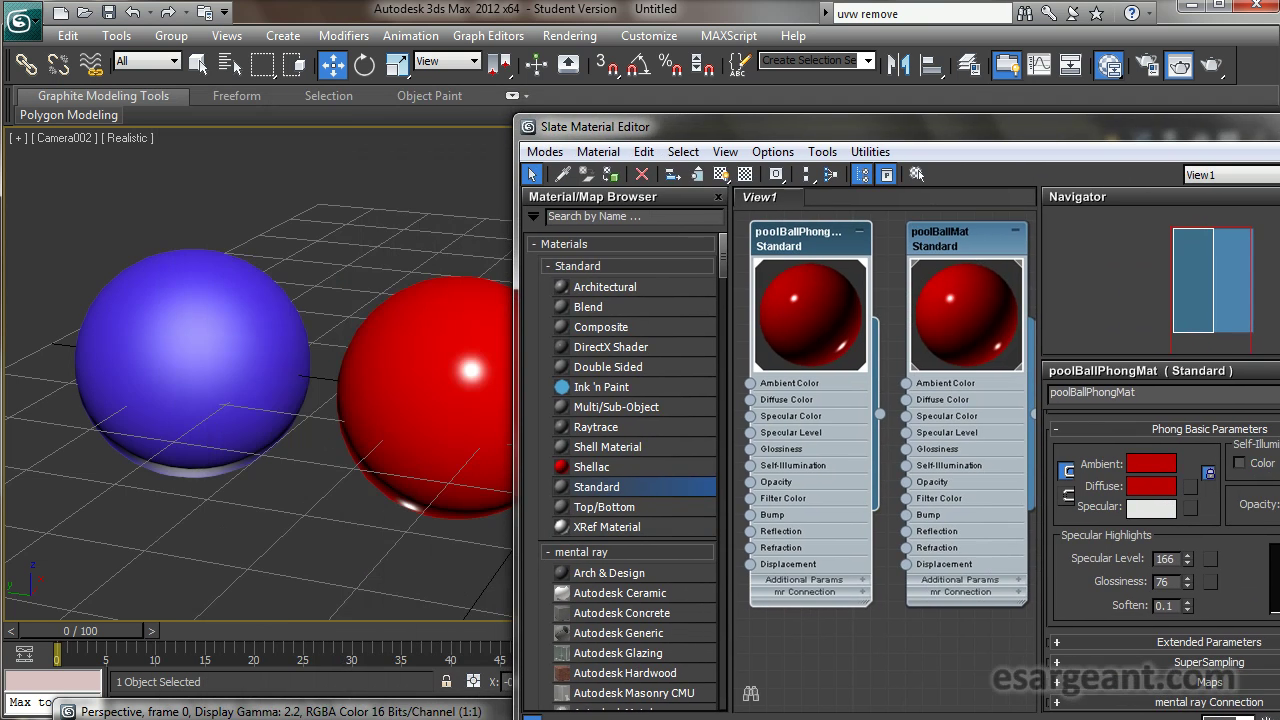
key("shift+q")
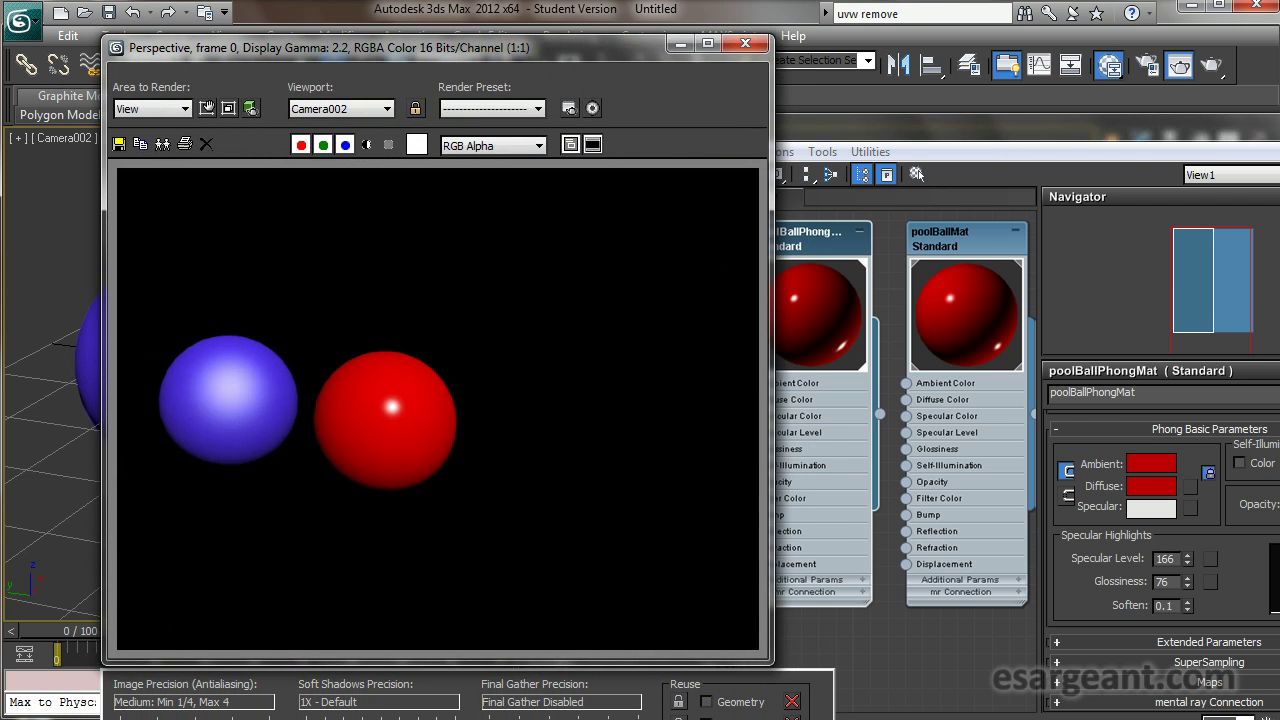
key("shift+q")
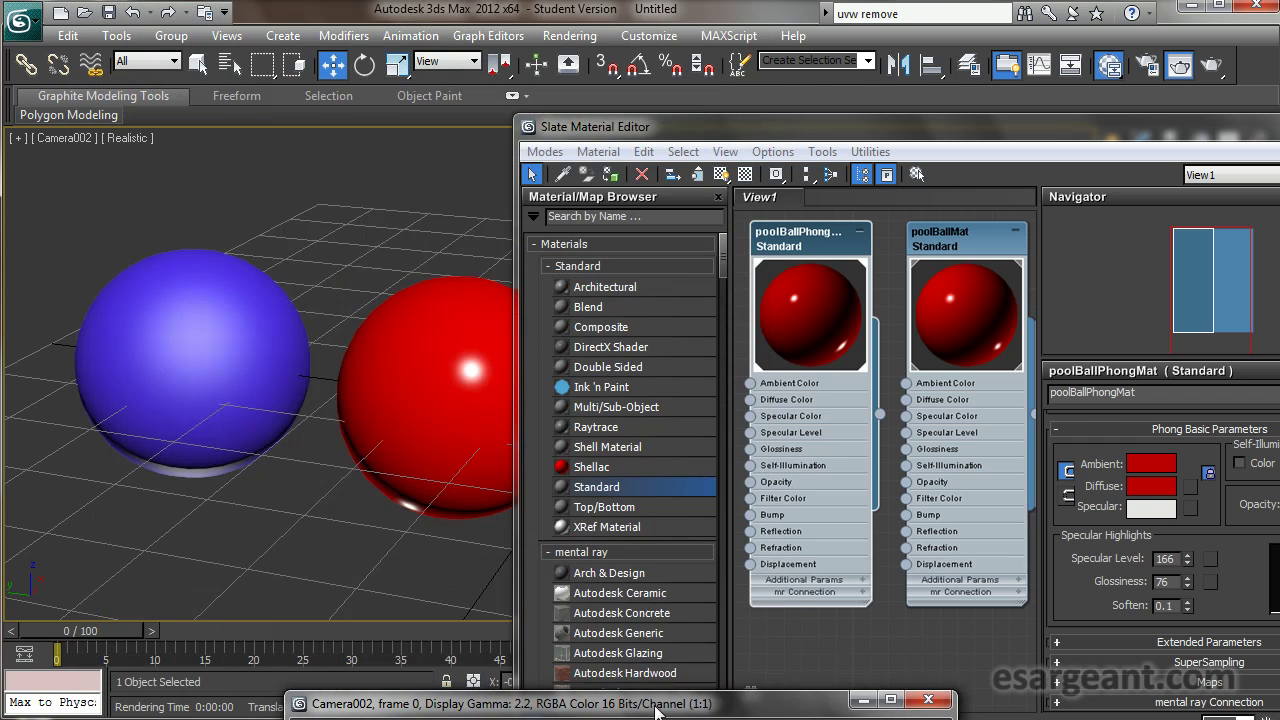
left_click_drag(819, 112, 719, 112)
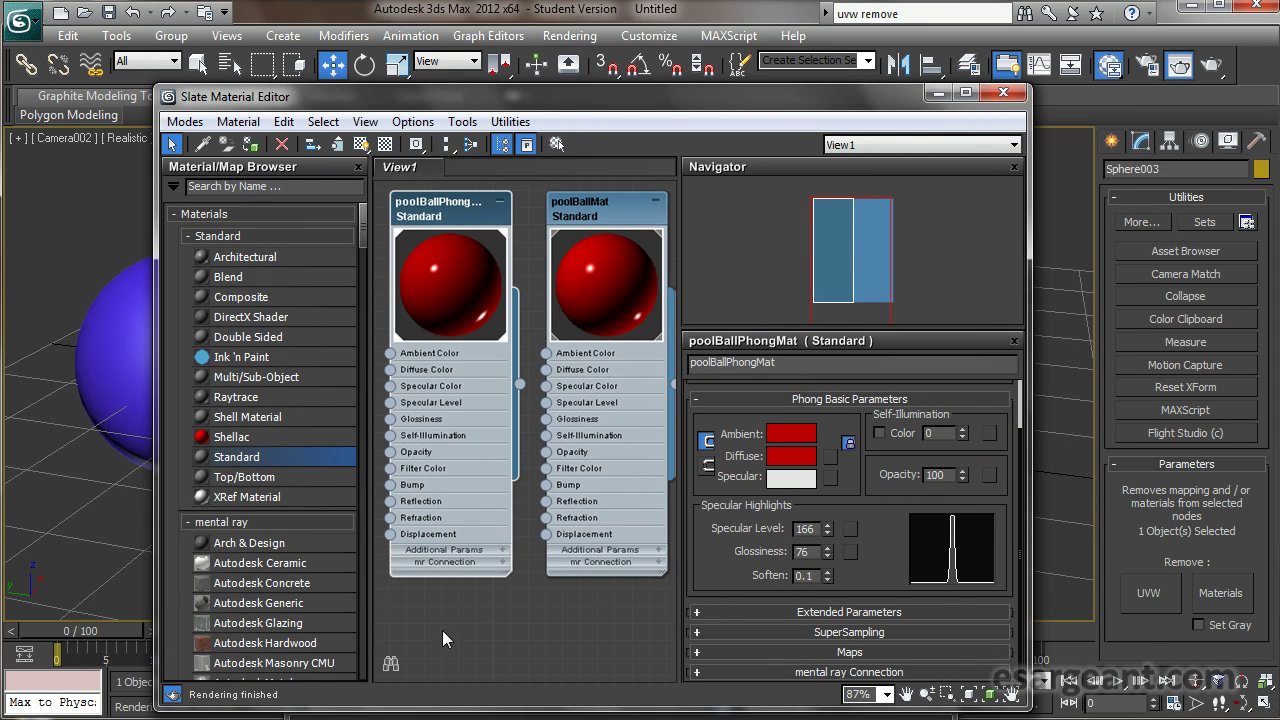
Step: Check that both pool ball materials are listed under Scene Materials and delete their two nodes from View1
left_click_drag(365, 227, 375, 663)
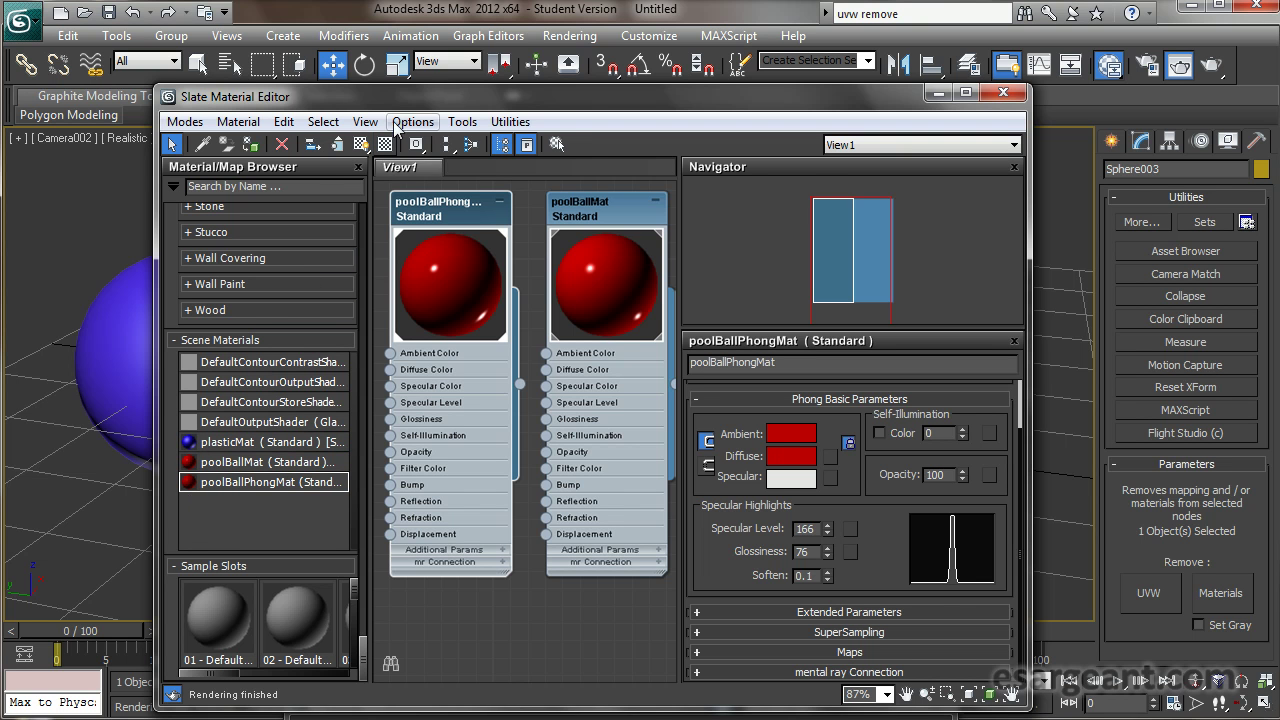
left_click_drag(409, 97, 476, 58)
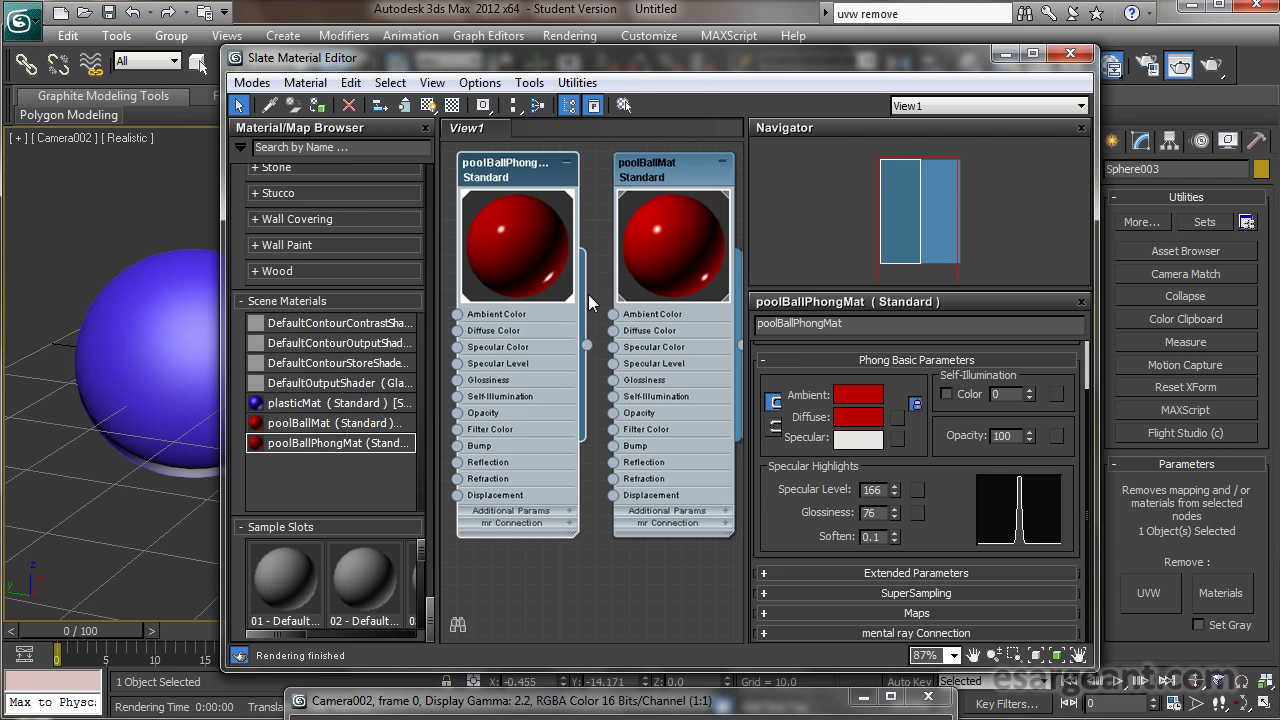
left_click_drag(637, 58, 756, 53)
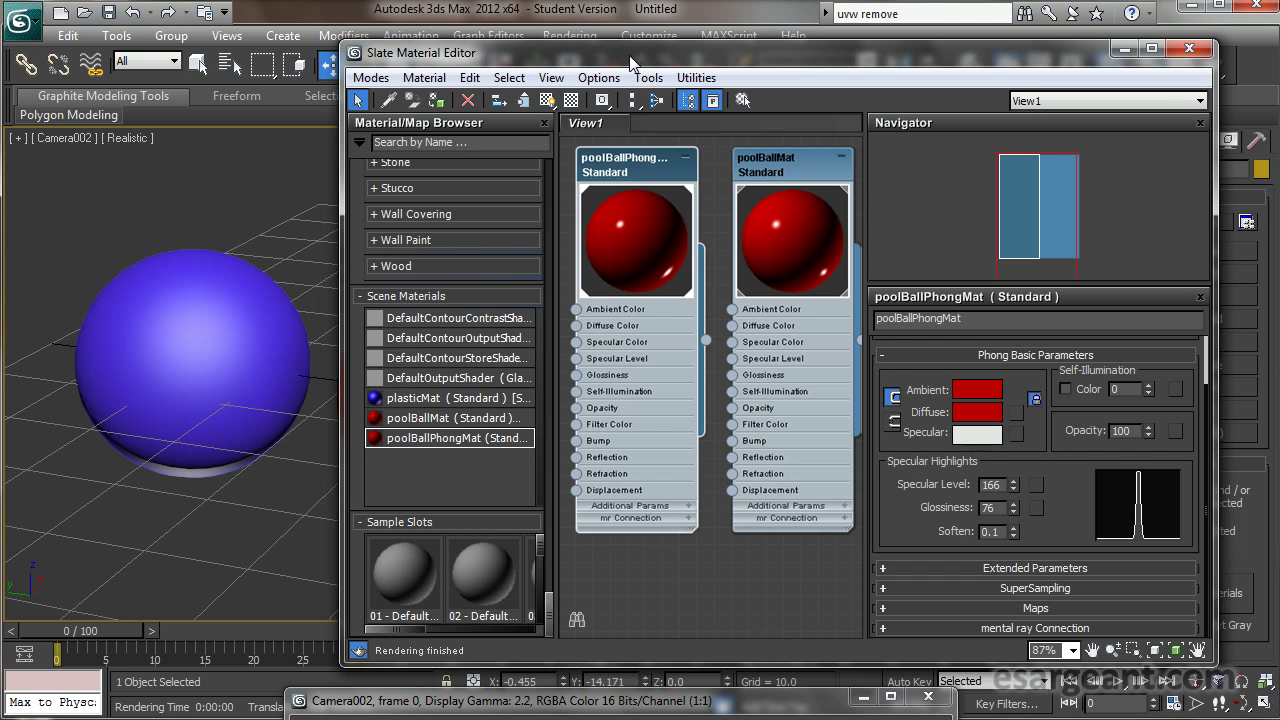
left_click_drag(683, 542, 867, 198)
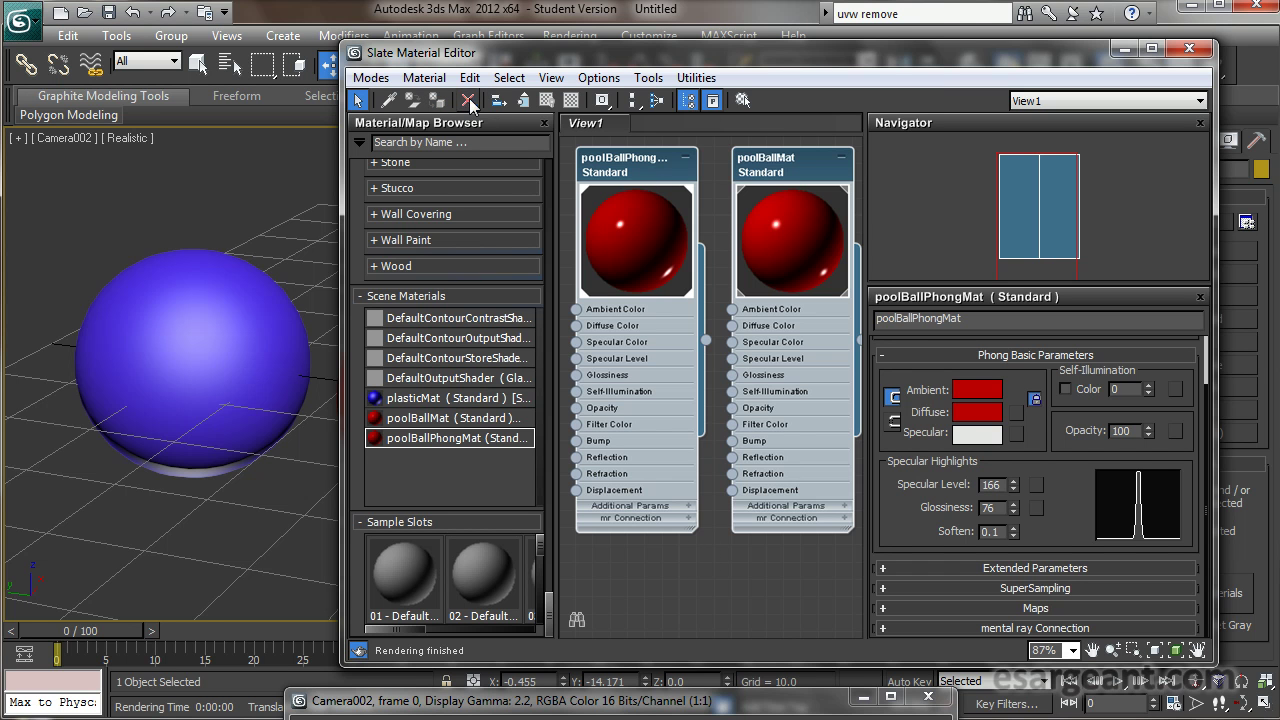
left_click(468, 100)
Step: Add a new Standard material to the empty View1 and rename it metalMat
left_click_drag(549, 612, 548, 176)
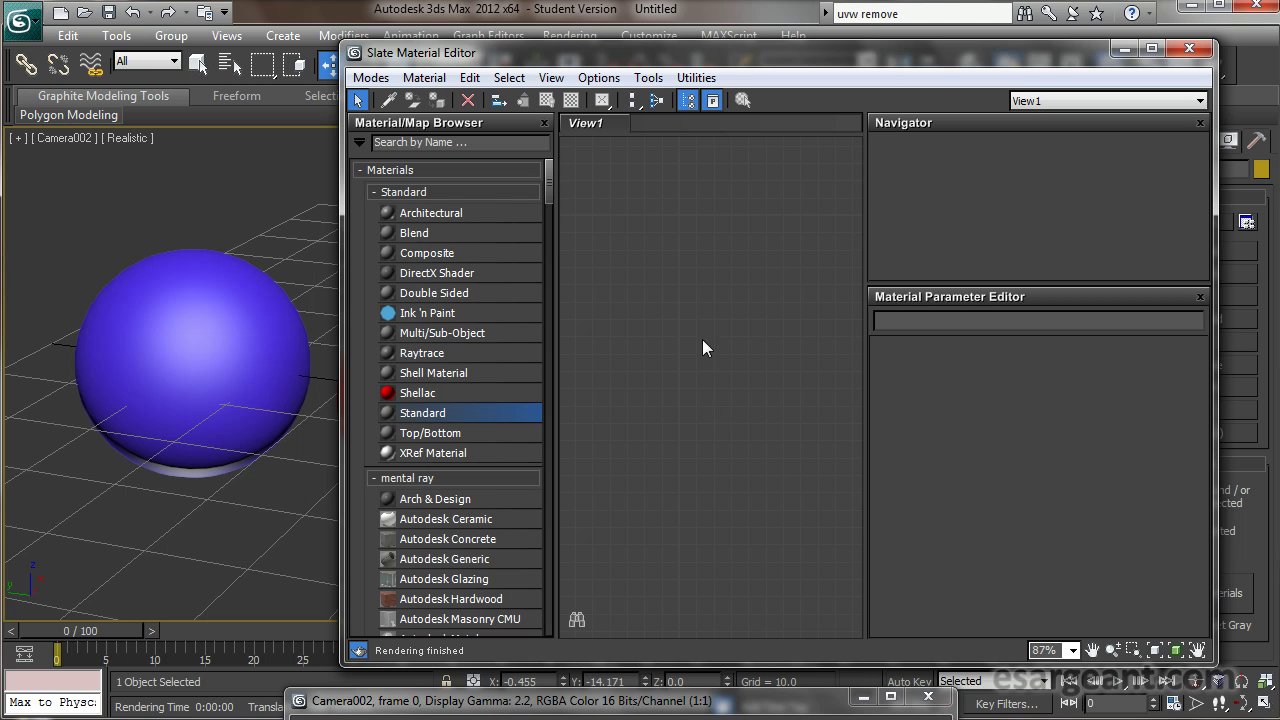
left_click_drag(670, 54, 535, 42)
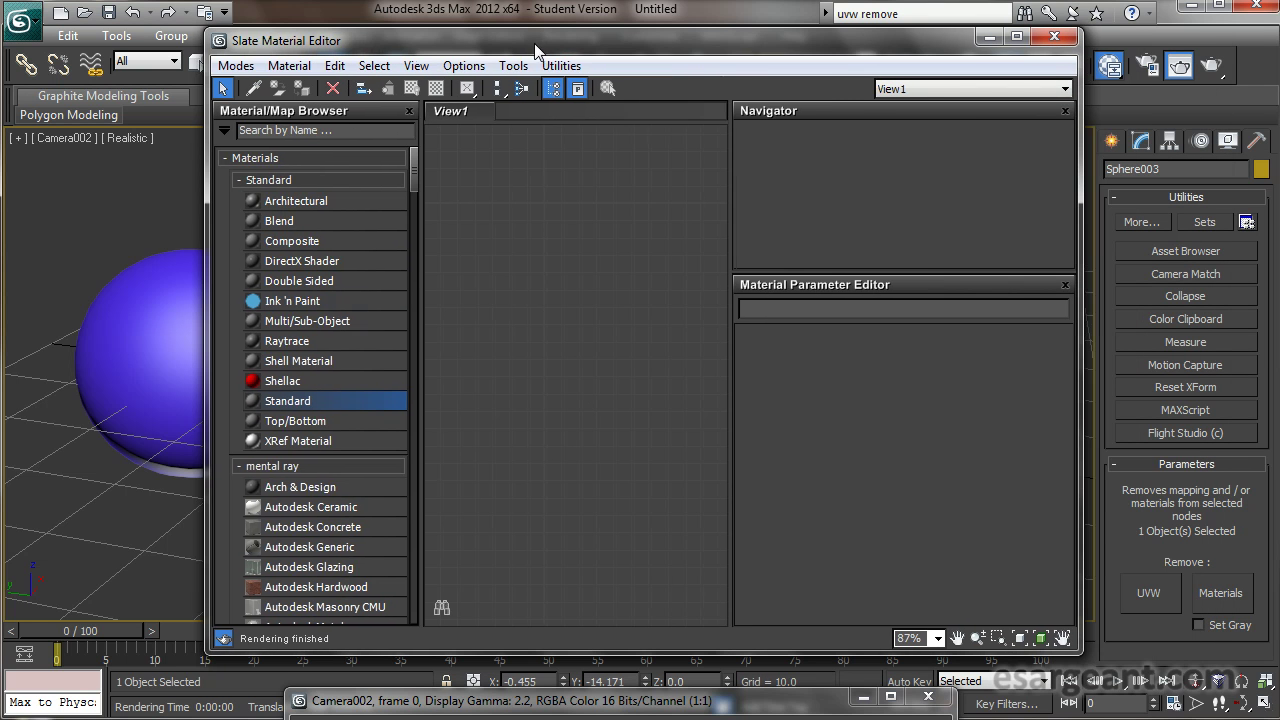
double_click(253, 400)
left_click_drag(592, 331, 592, 299)
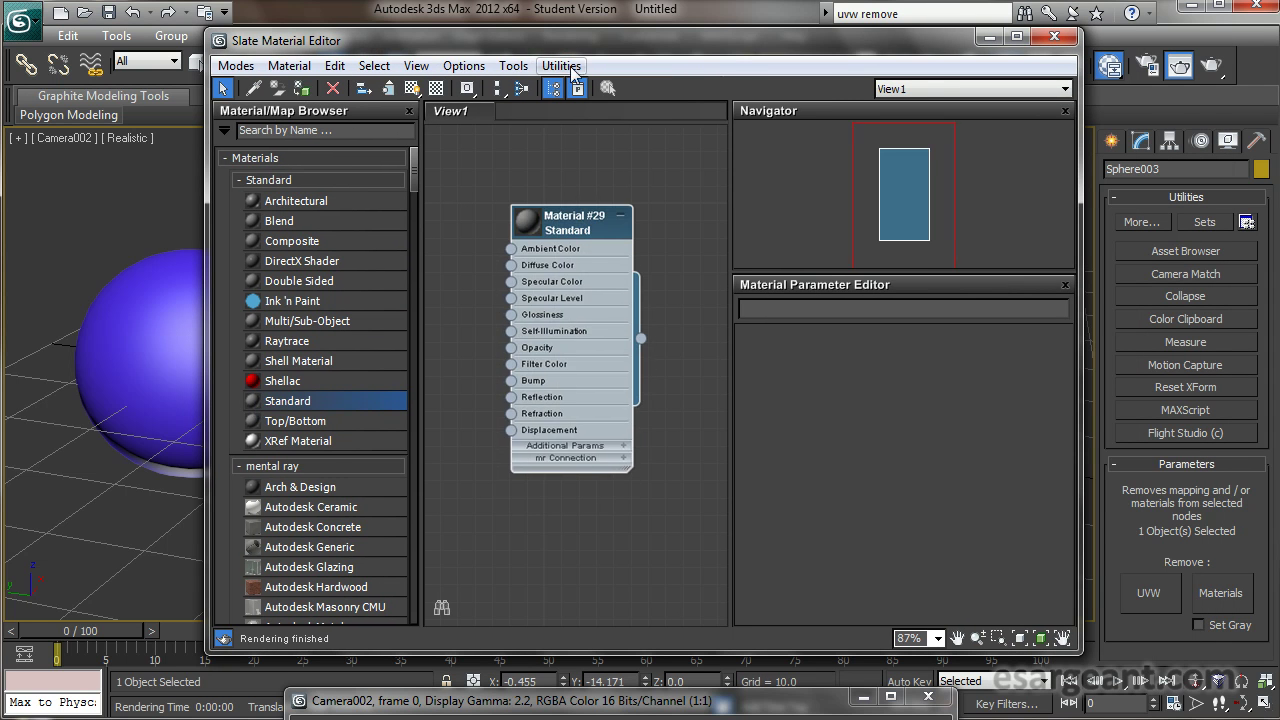
left_click_drag(586, 50, 594, 70)
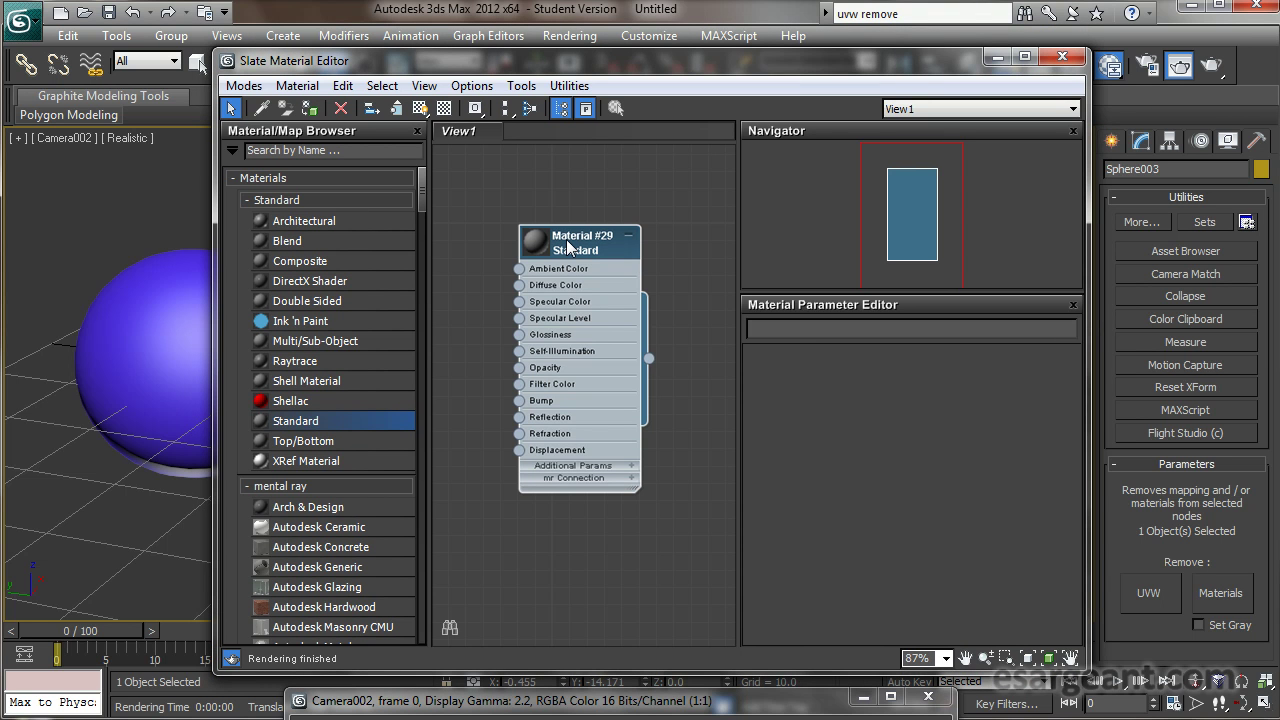
right_click(567, 247)
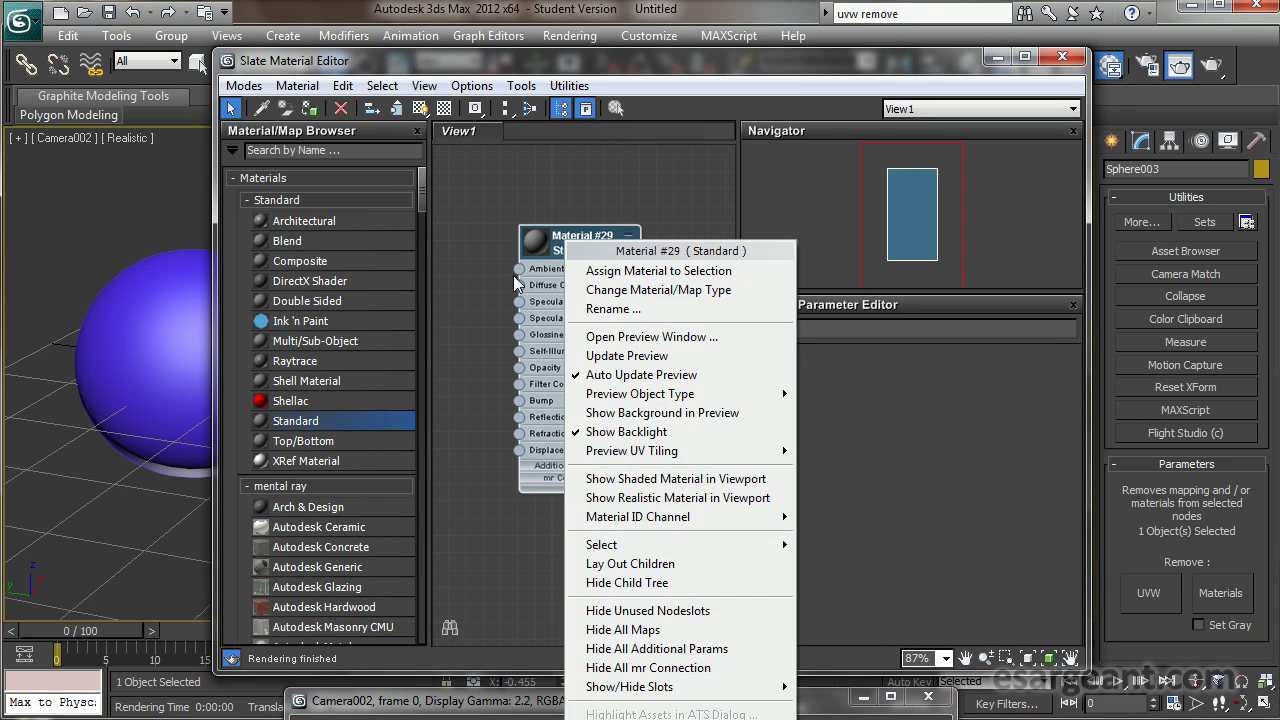
left_click(622, 312)
type("metalMat")
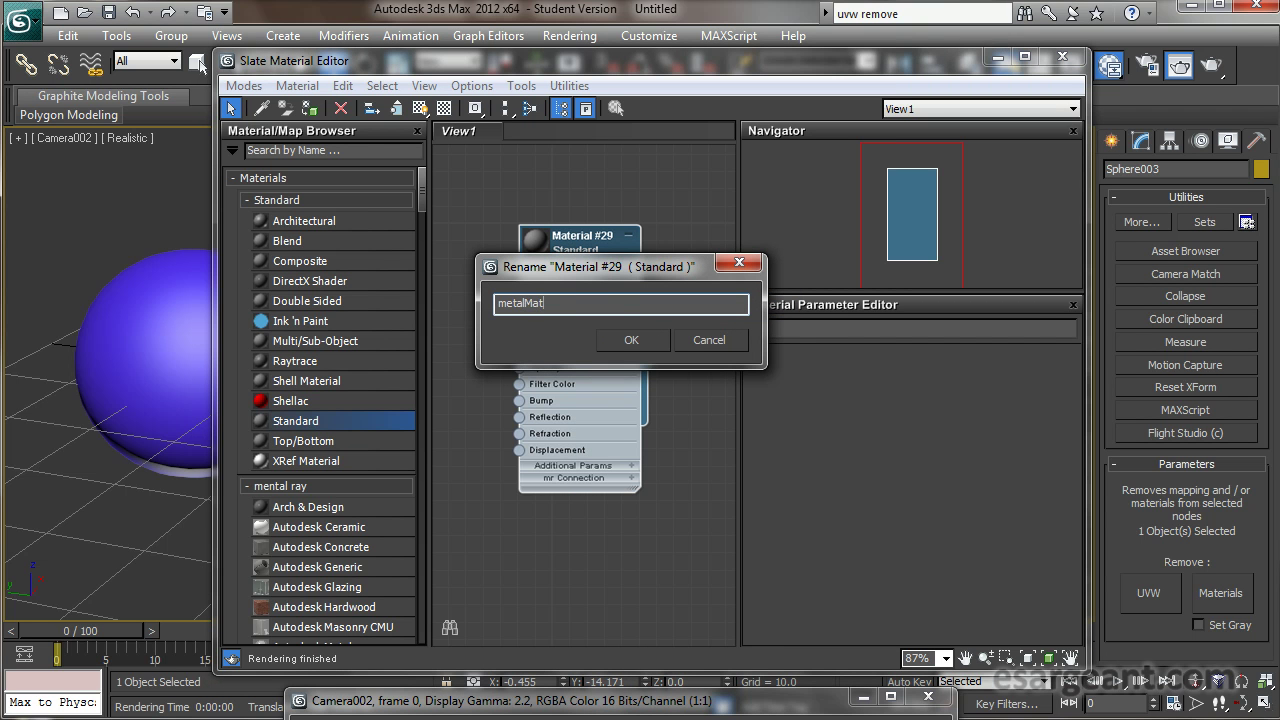
key("Return")
left_click_drag(584, 240, 601, 240)
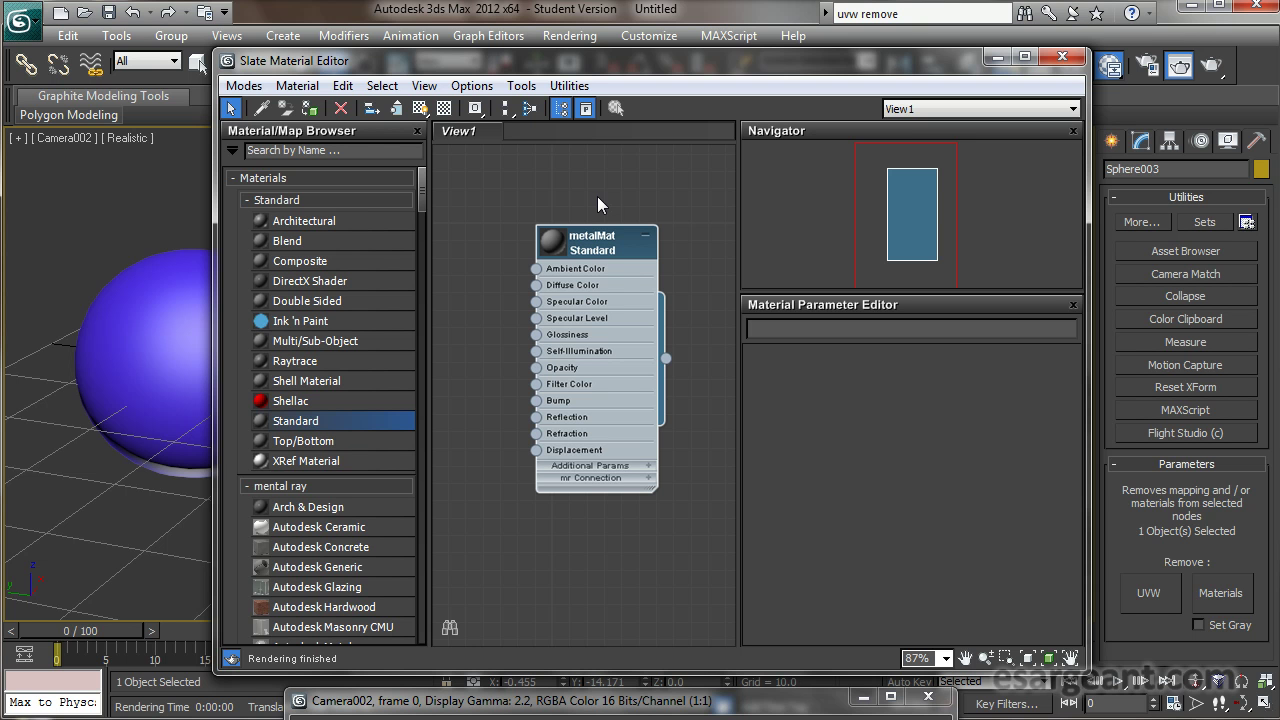
Step: Switch to the Perspective view and create a camera from it that frames the spheres with free space beside the last red one
left_click_drag(552, 62, 975, 348)
left_click(799, 252)
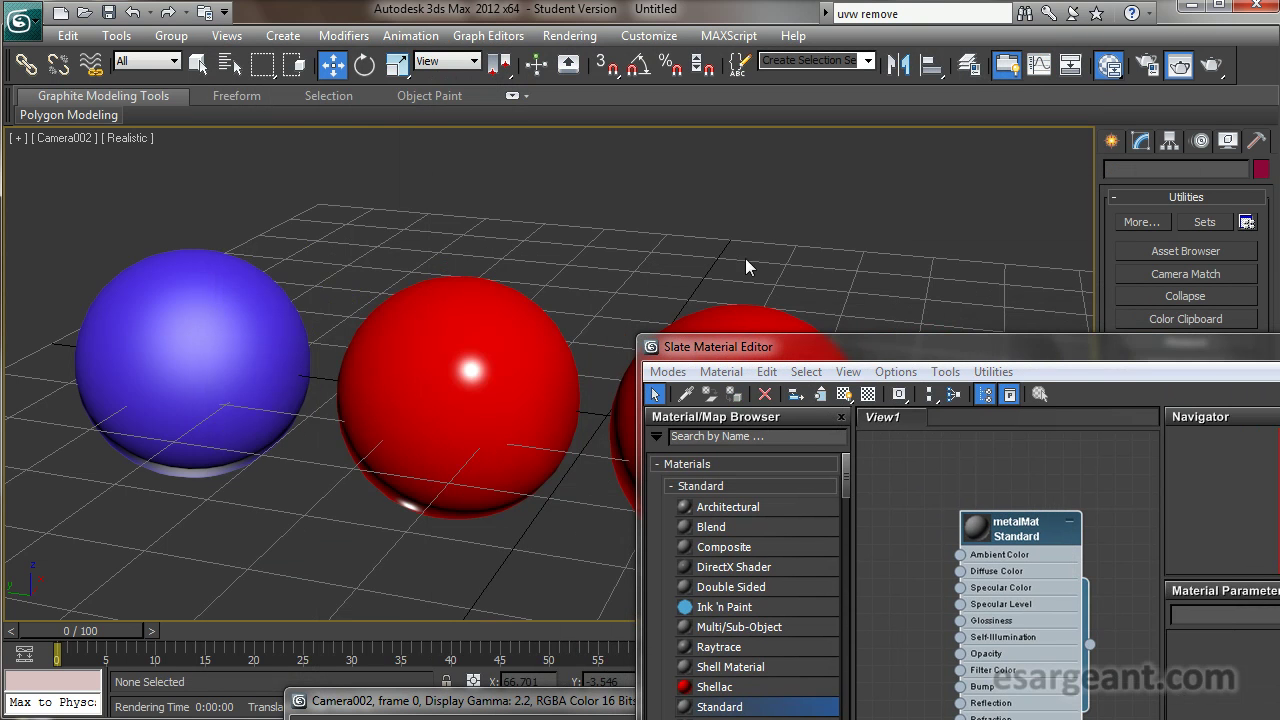
middle_click_drag(746, 237, 543, 229)
key("p")
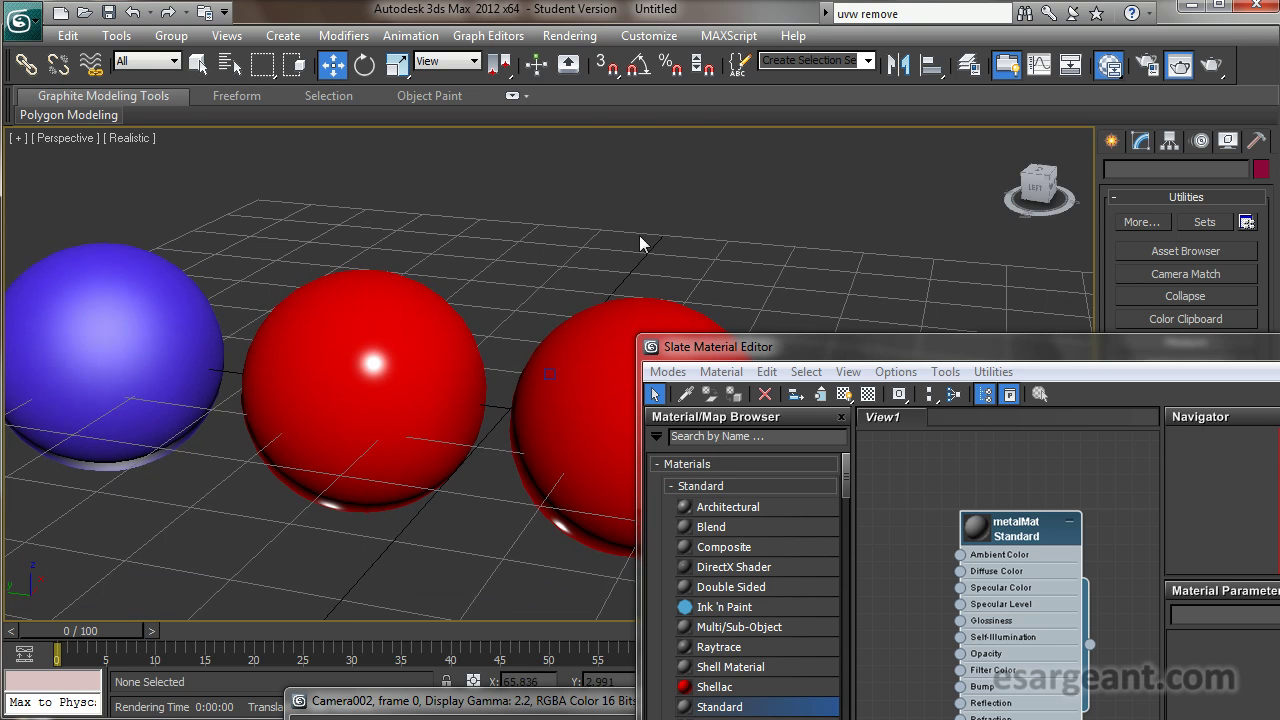
left_click_drag(171, 217, 793, 308)
key("z")
left_click(834, 262)
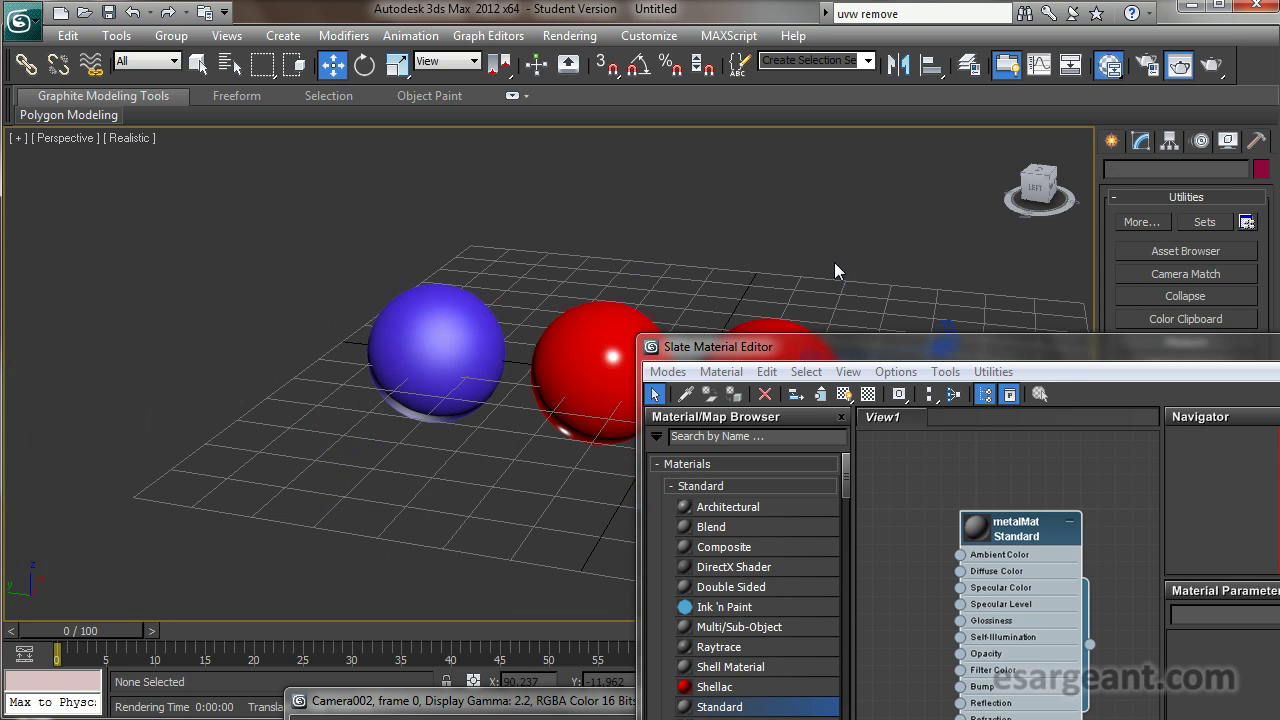
middle_click_drag(675, 241, 228, 214)
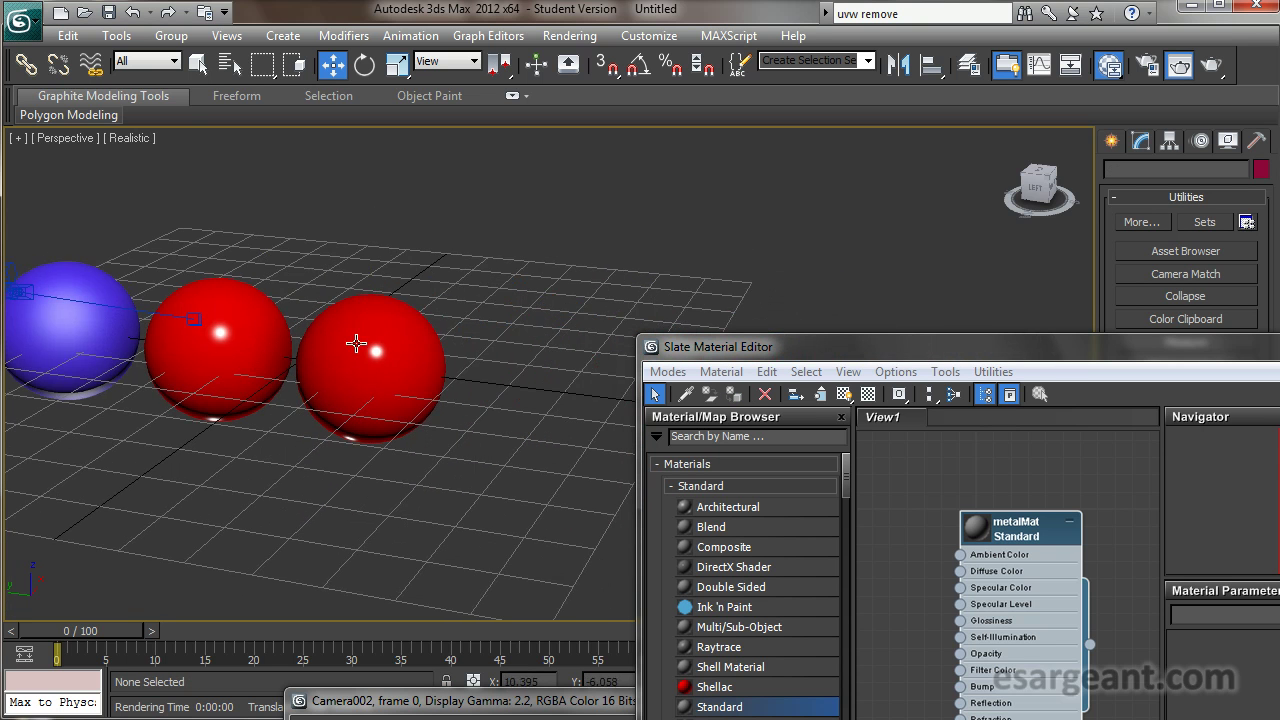
left_click(358, 344)
key("ctrl+c")
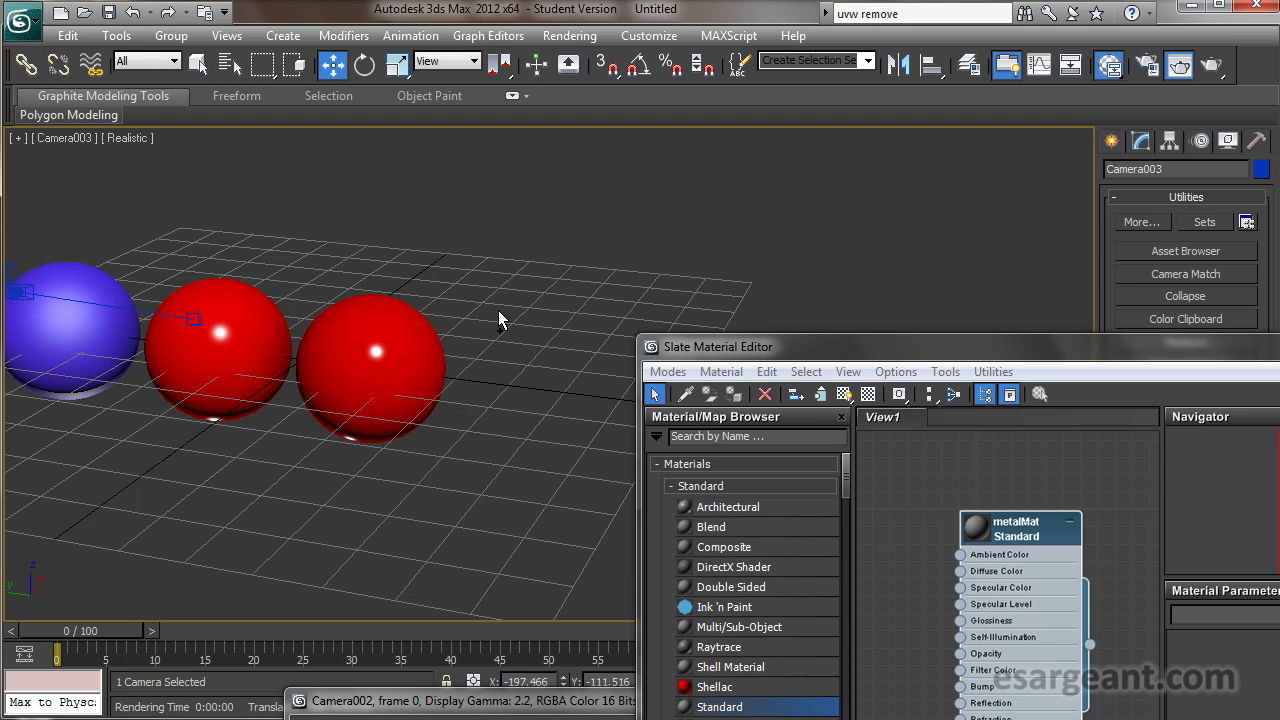
Step: Clone the last red sphere as a Copy and move it along Y to extend the row of spheres
left_click(426, 330)
key("ctrl+v")
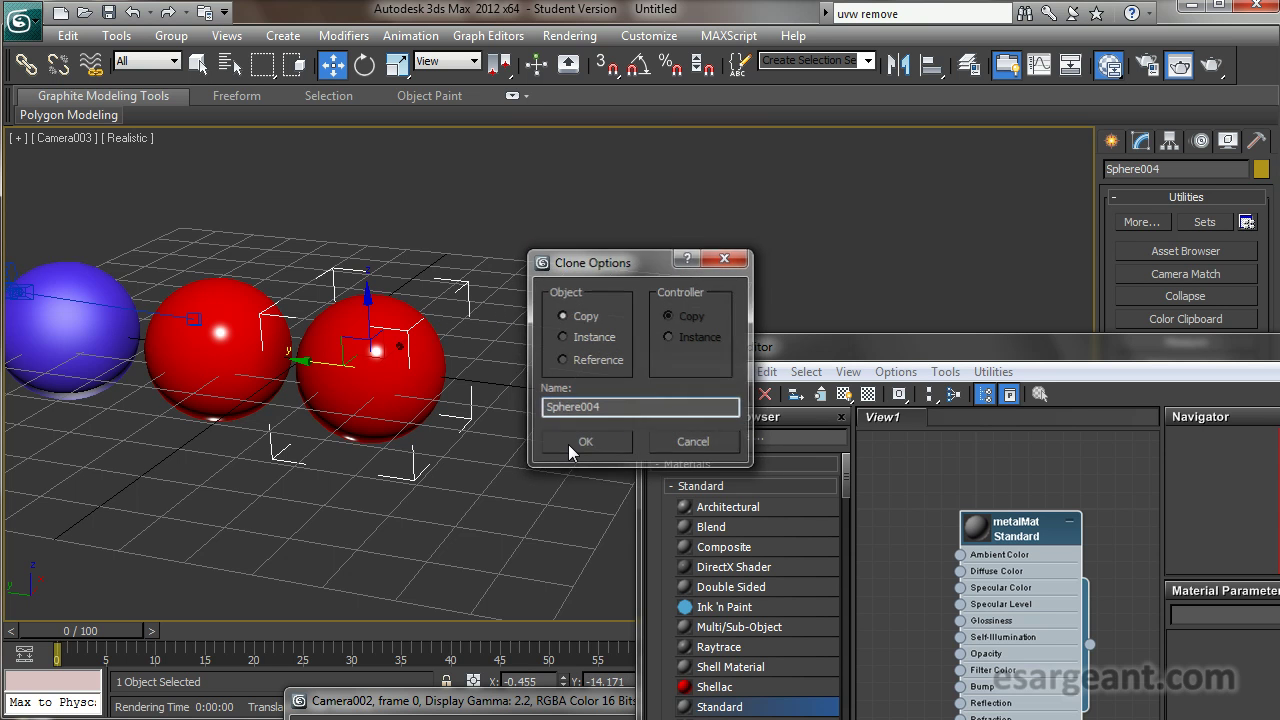
left_click(568, 444)
mouse_move(307, 358)
left_mouse_down()
mouse_move(497, 380)
mouse_move(480, 378)
left_mouse_up()
Step: Rename the copied sphere as metal and assign the metalMat material to it
left_click(765, 348)
left_click_drag(764, 354, 820, 495)
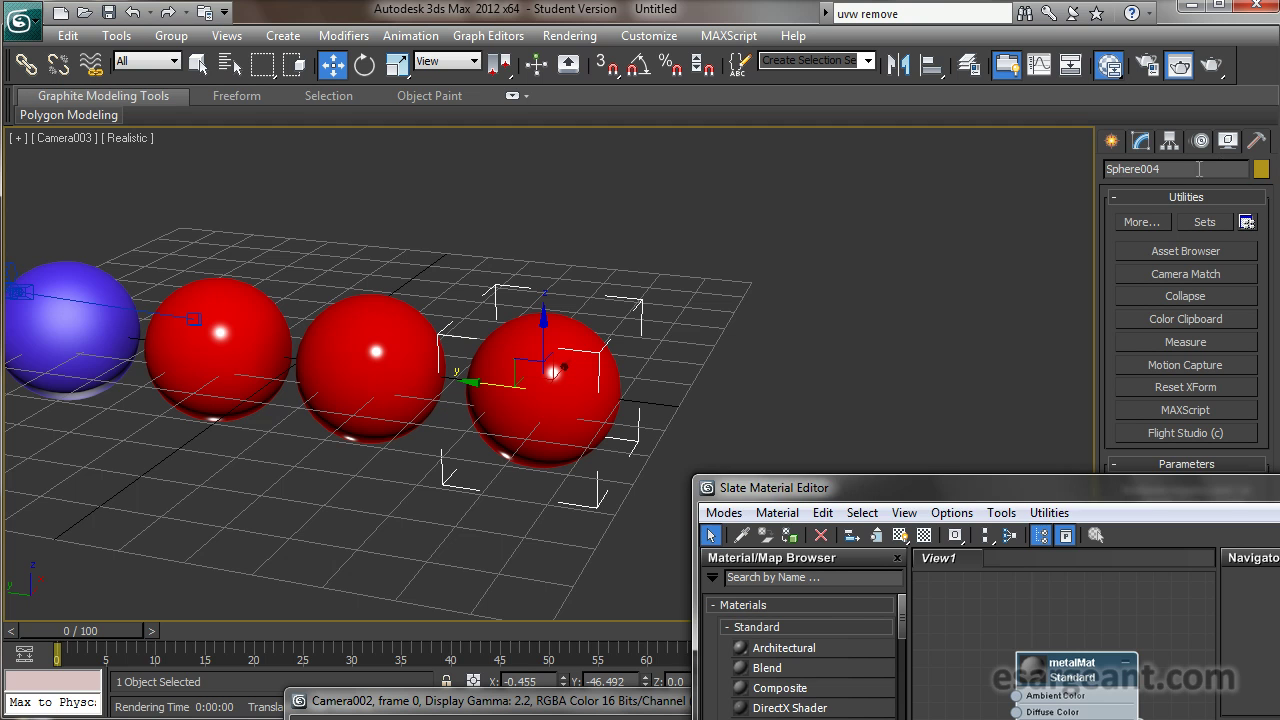
type("metal")
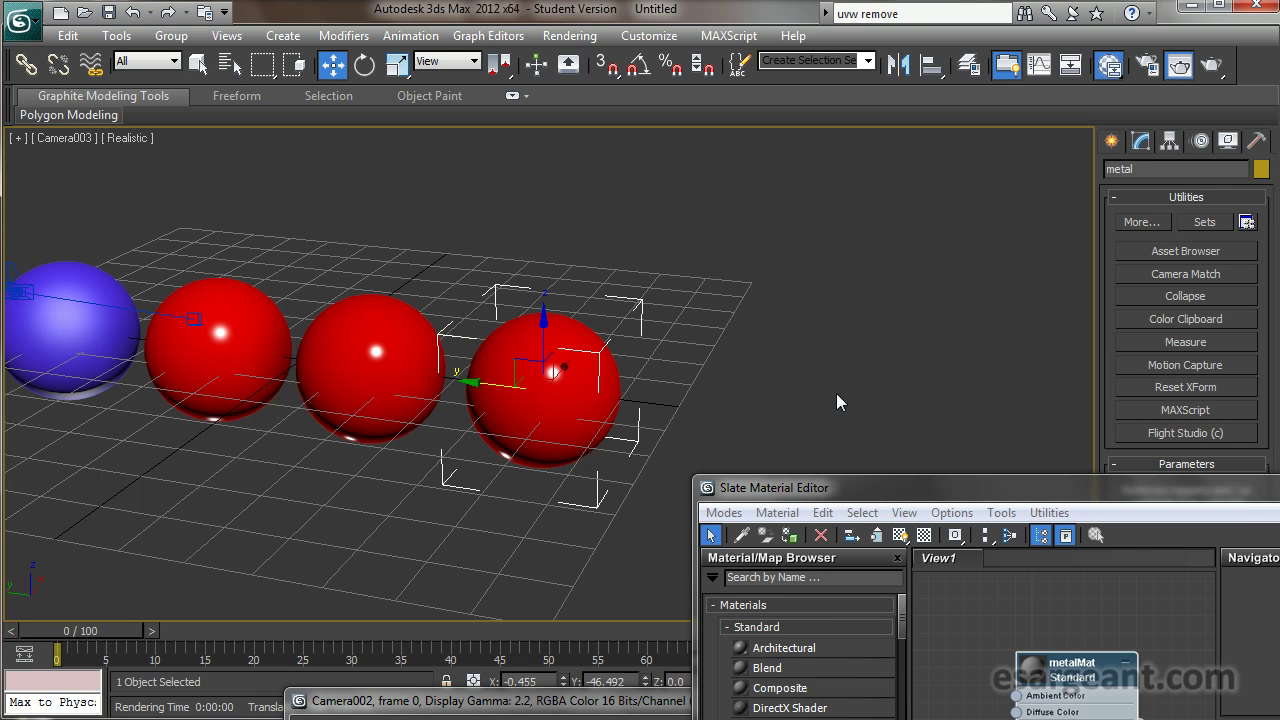
left_click_drag(887, 481, 794, 116)
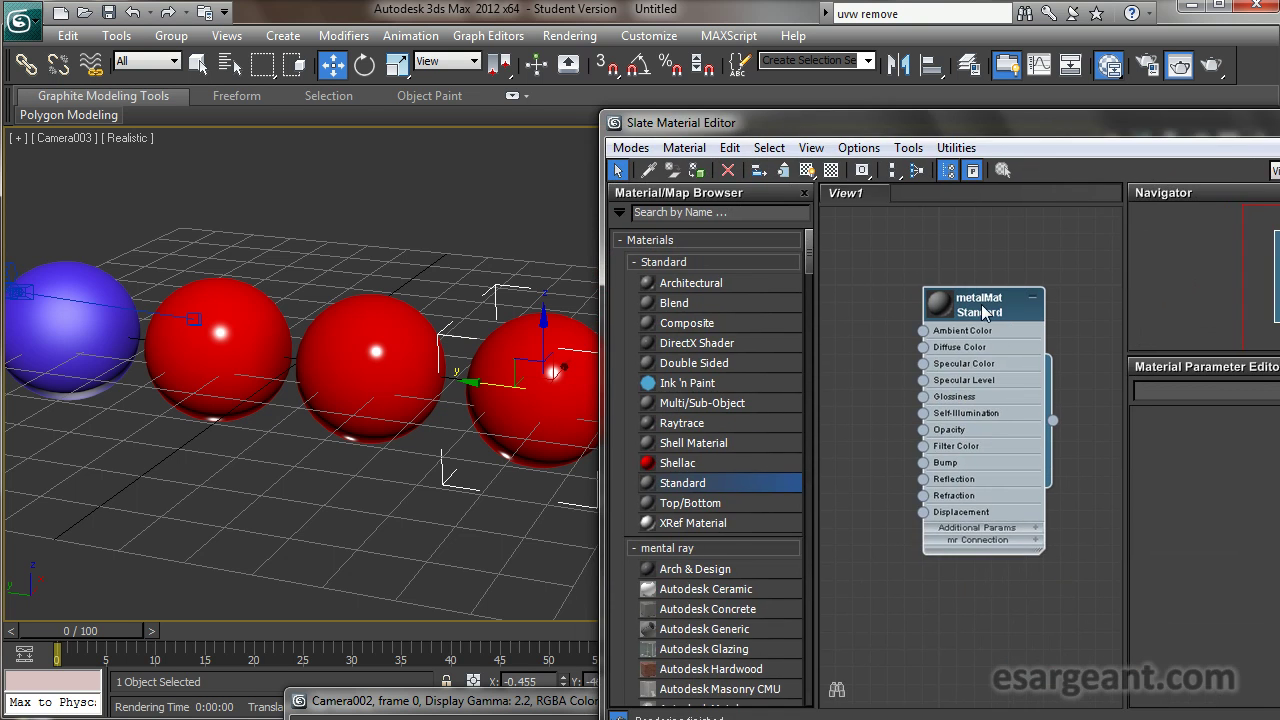
left_click(697, 170)
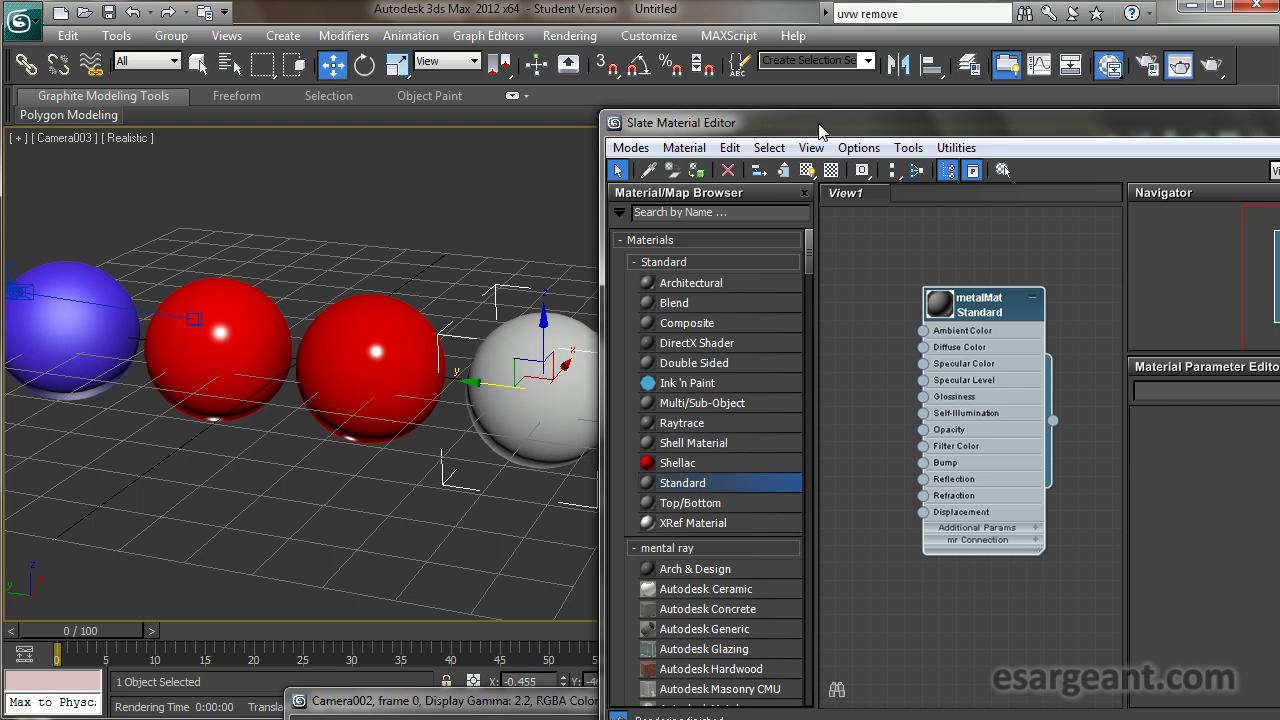
Step: Set metalMat's shader to Anisotropic and expand its Anisotropic Basic Parameters
left_click_drag(811, 124, 326, 72)
left_click_drag(486, 248, 469, 248)
double_click(469, 248)
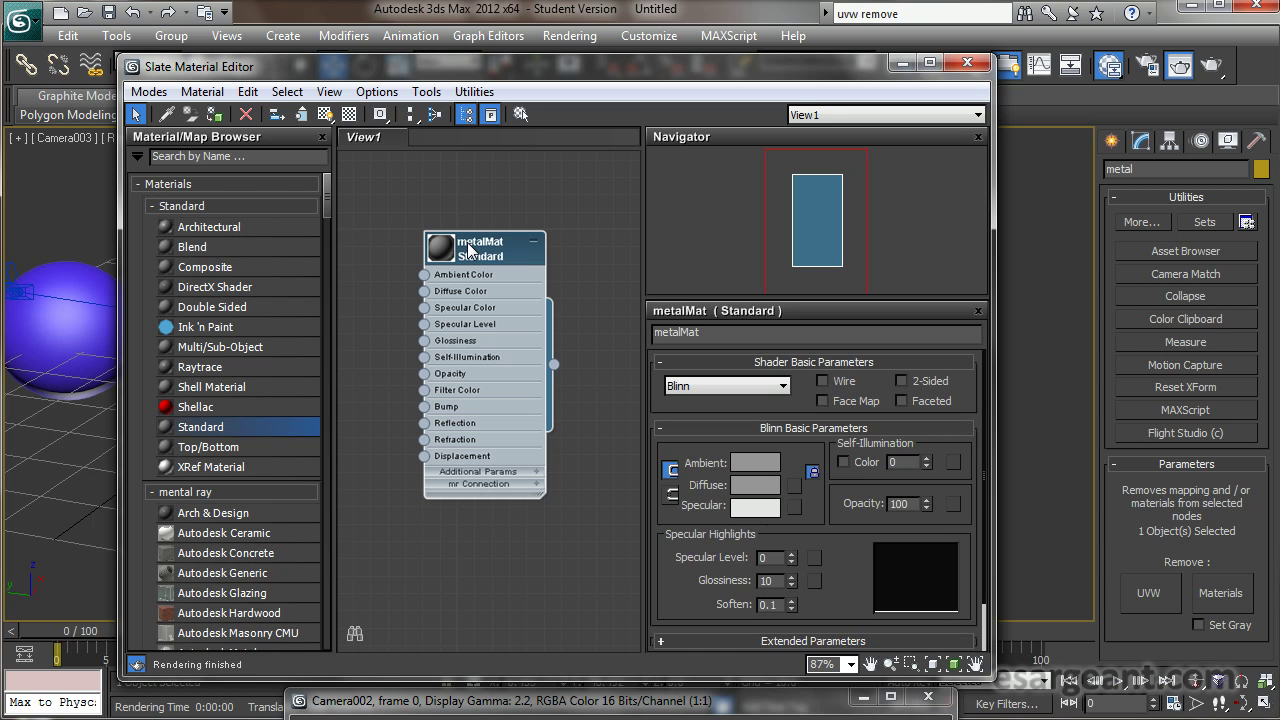
left_click(708, 389)
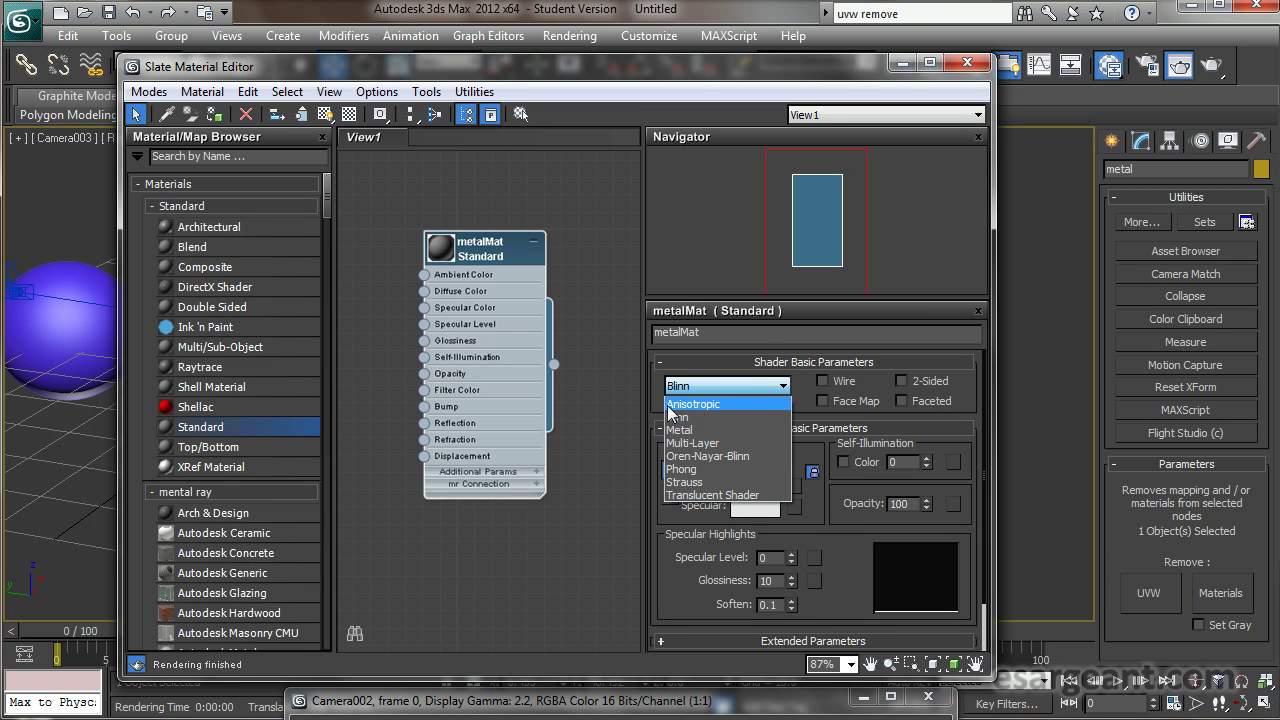
left_click(745, 404)
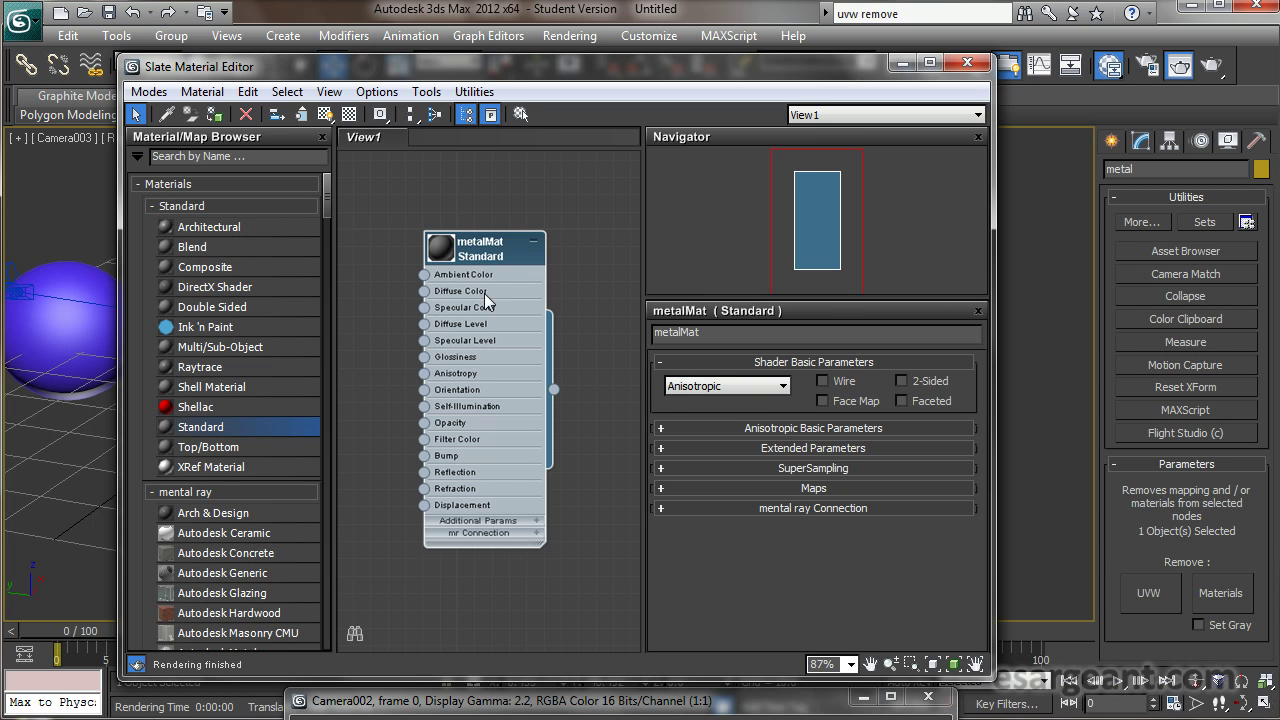
left_click(817, 426)
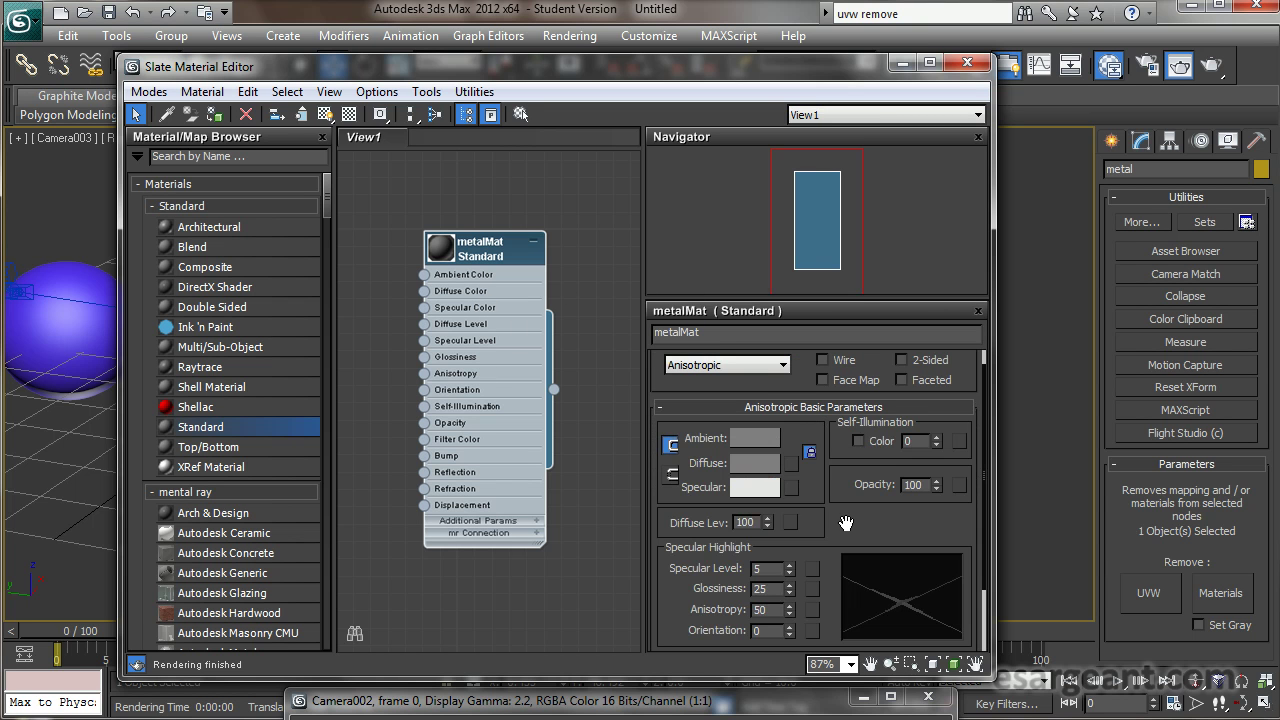
scroll(847, 515, "down", 1)
scroll(827, 501, "down", 1)
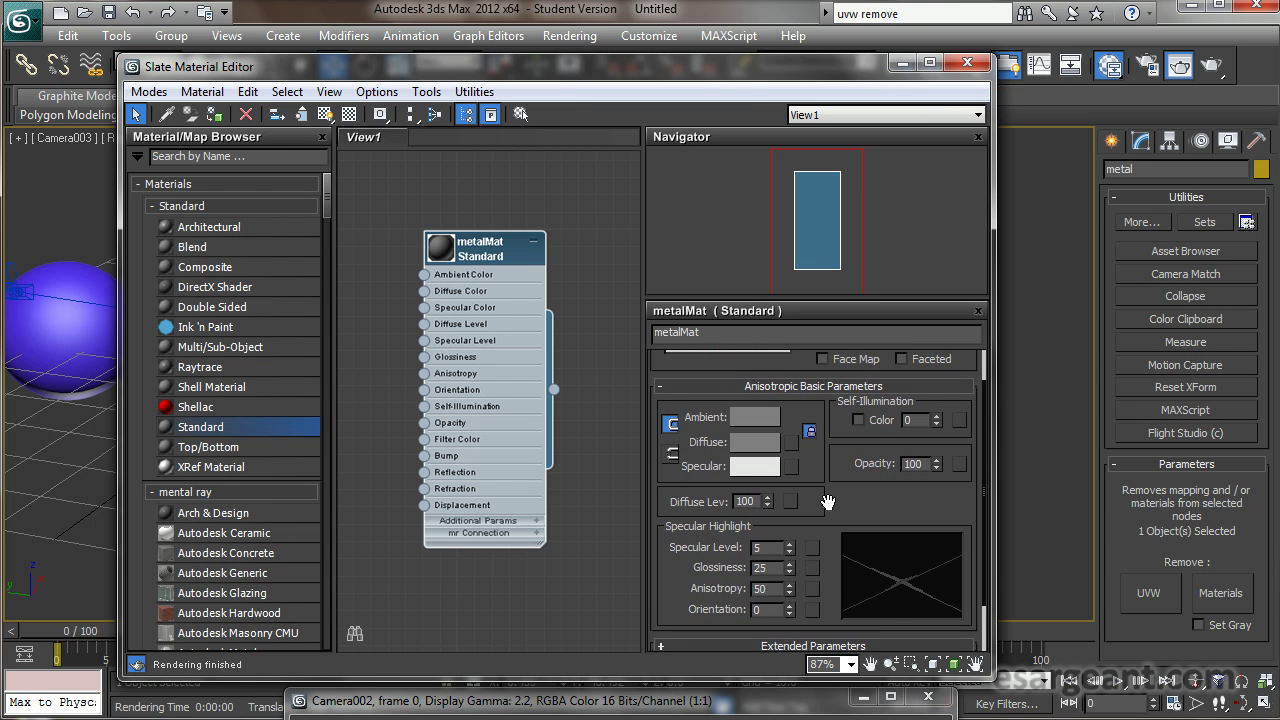
left_click_drag(740, 66, 795, 42)
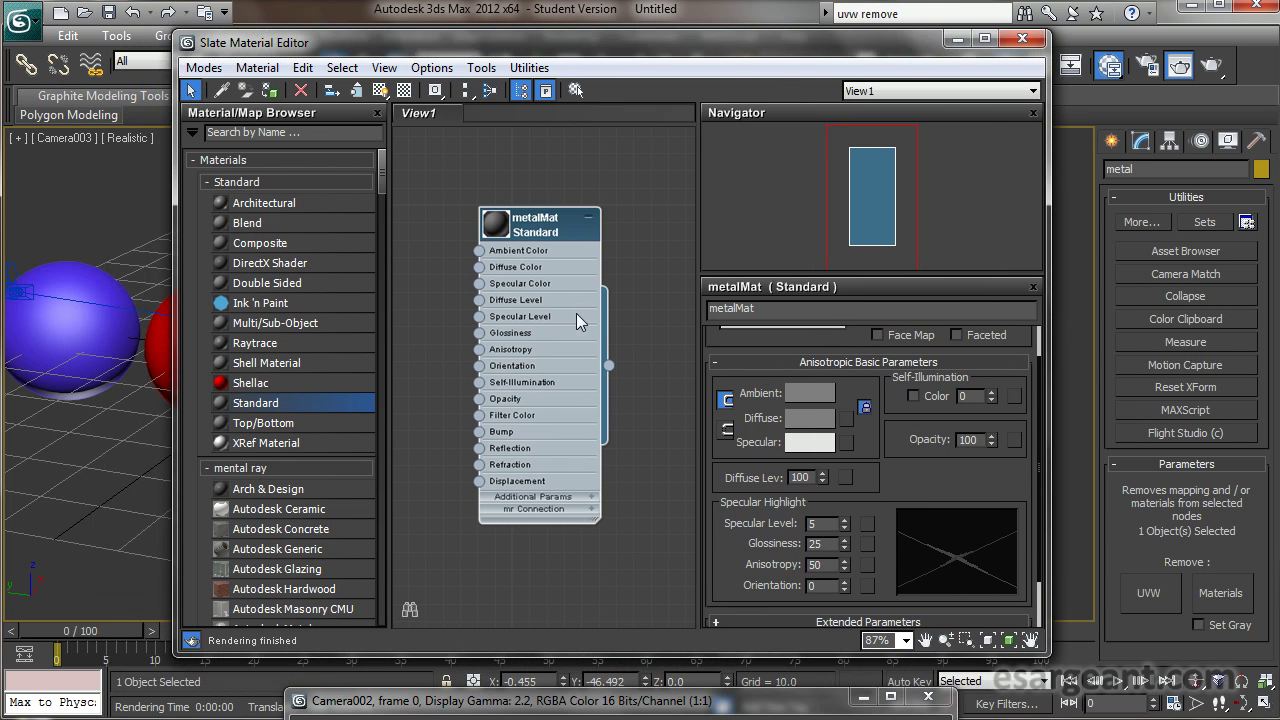
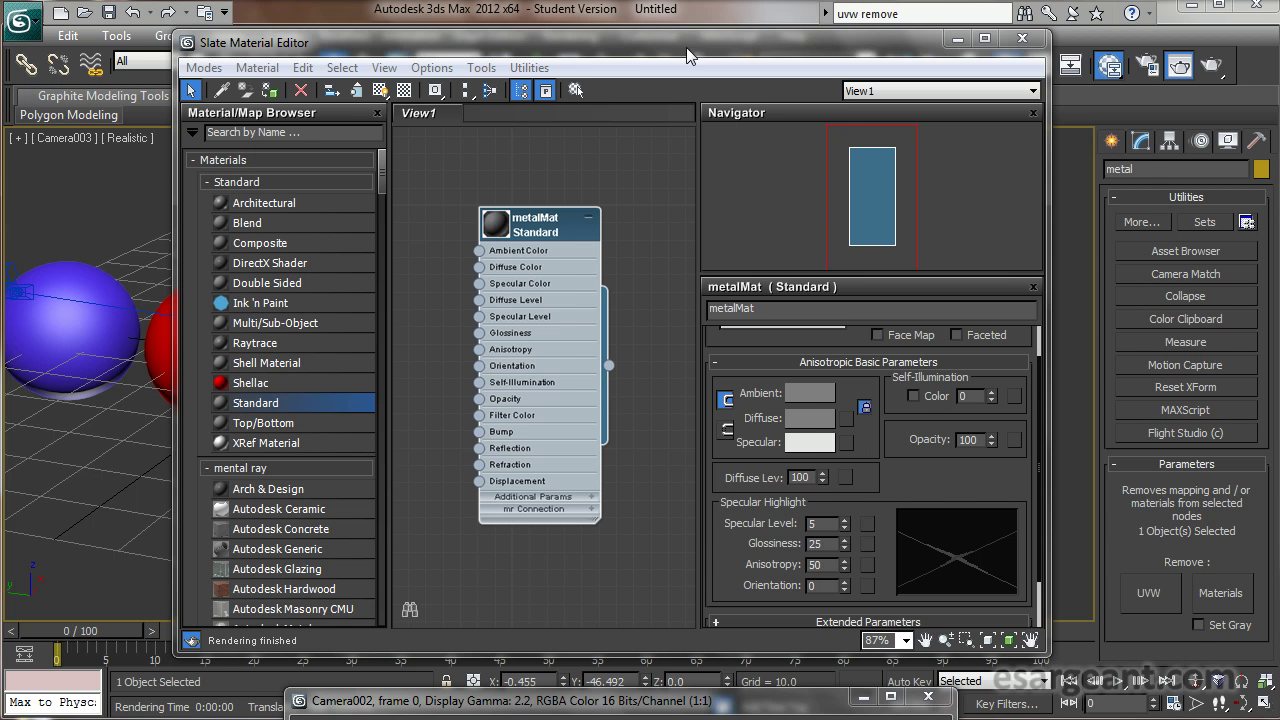
Step: Render the camera view to check the new sphere with its Anisotropic material
left_click_drag(686, 47, 852, 48)
double_click(400, 702)
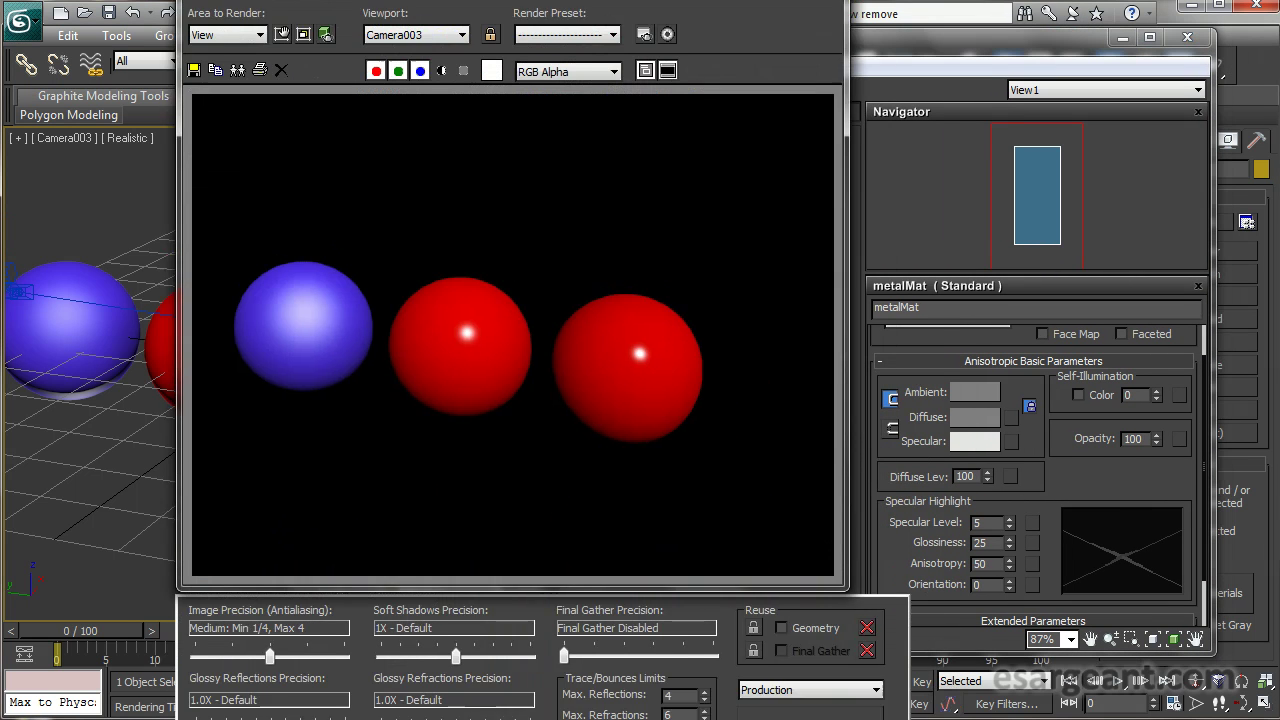
left_click(756, 706)
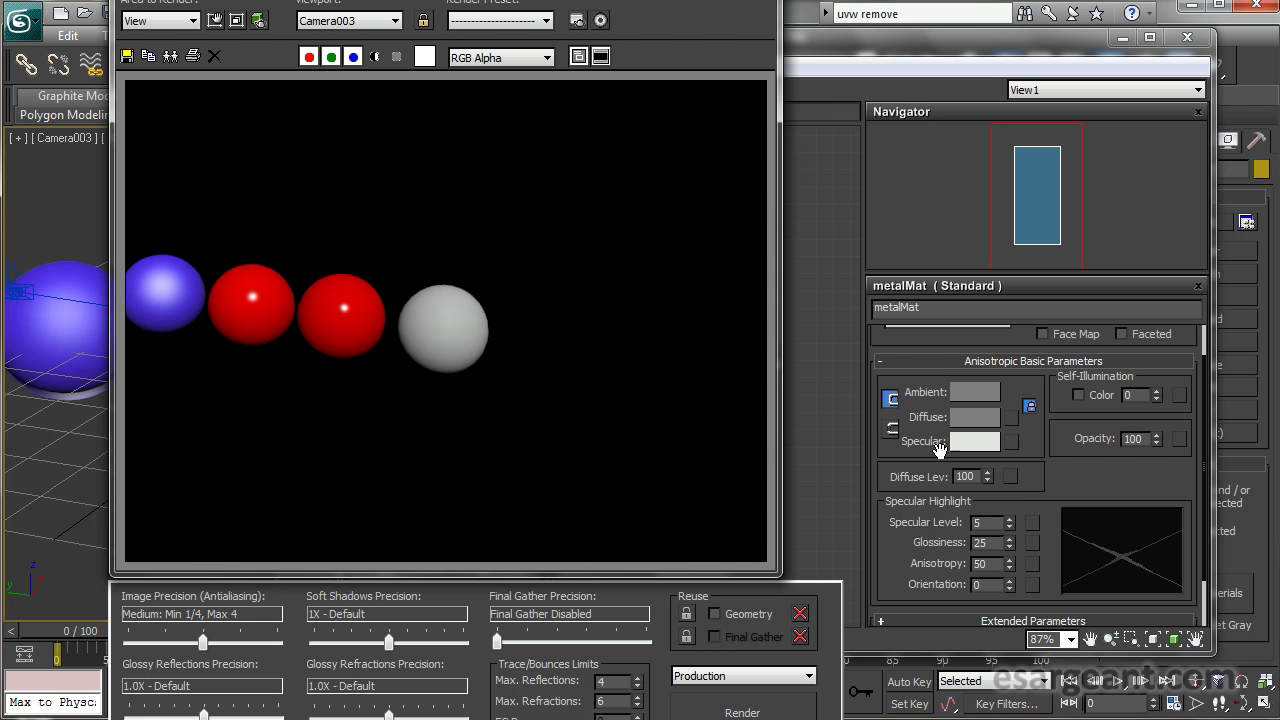
Step: Set metalMat's specular level to 0
left_click(1009, 520)
left_click_drag(1009, 520, 1007, 596)
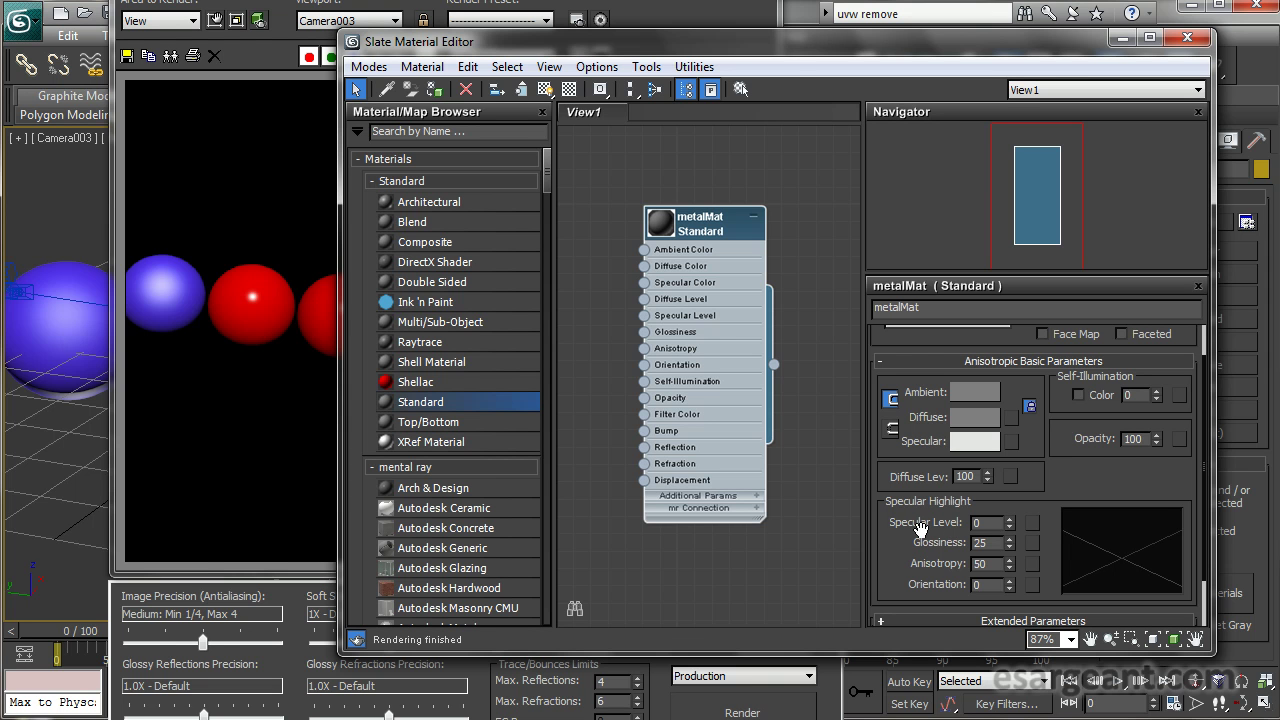
left_click(367, 30)
left_click(795, 705)
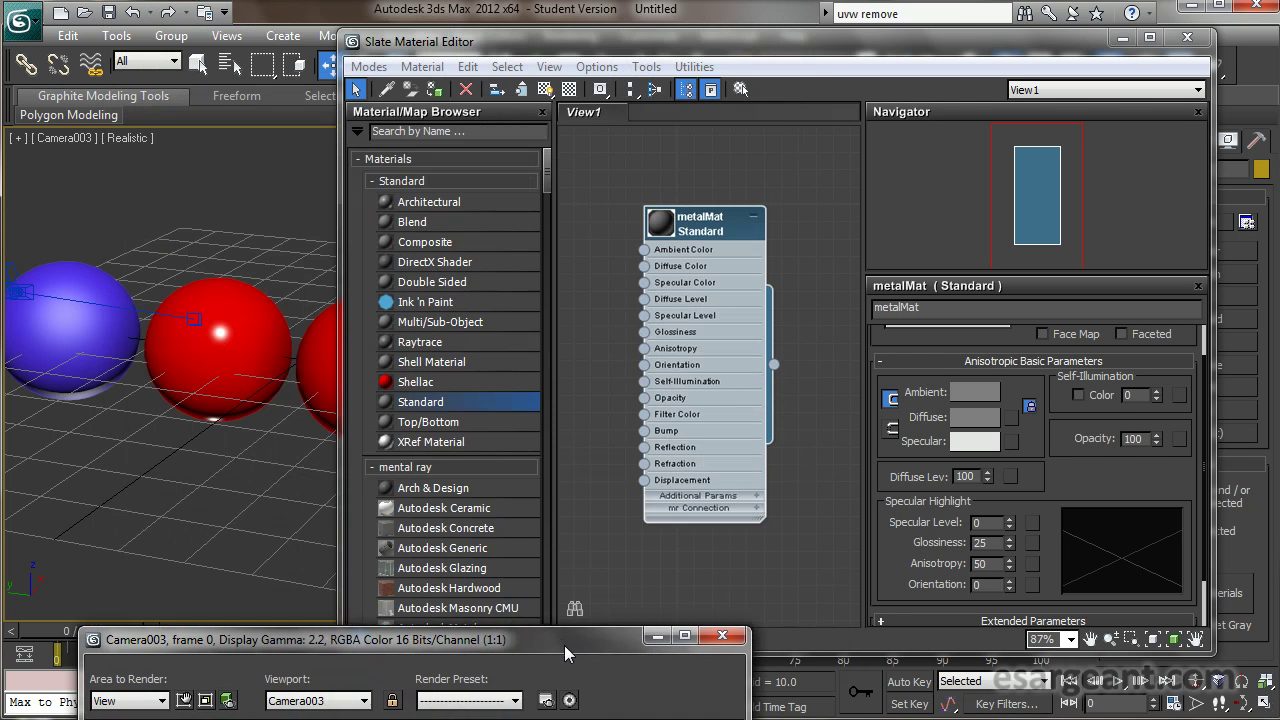
Step: Set metalMat's diffuse color to a light bluish grey with RGB 187, 198, 199
left_click(975, 417)
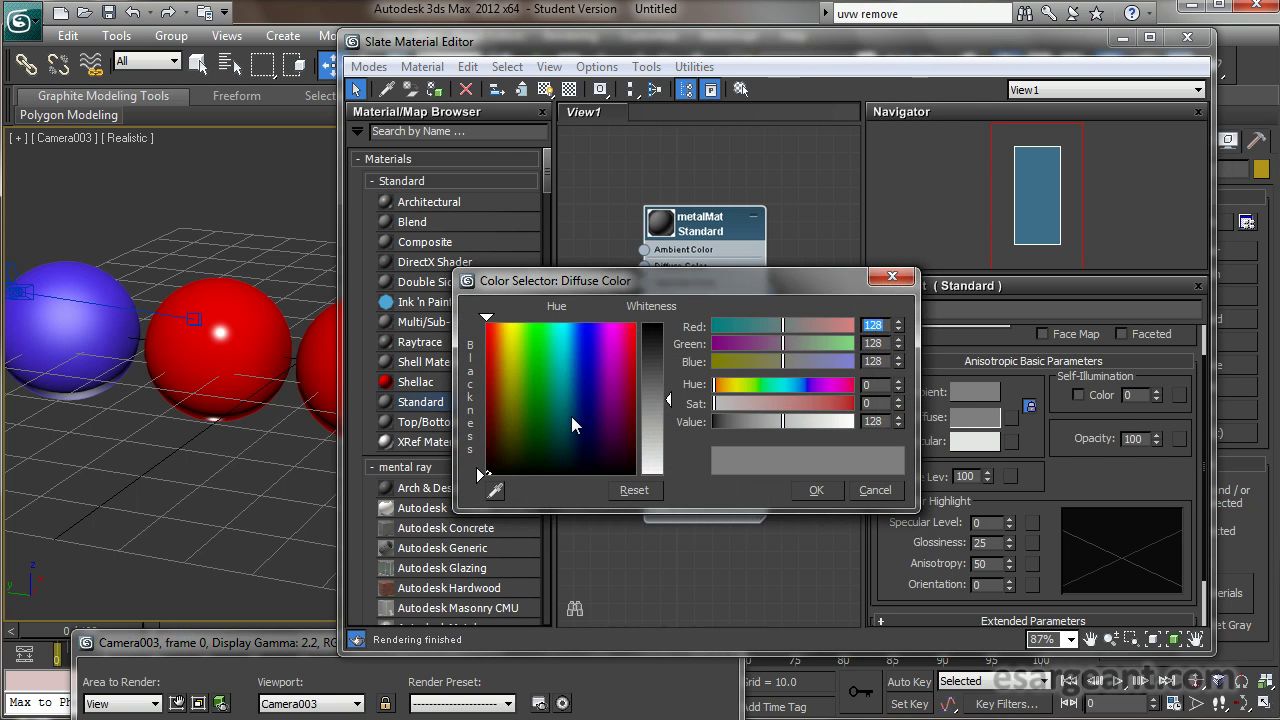
left_click_drag(559, 374, 563, 447)
left_click_drag(898, 425, 898, 437)
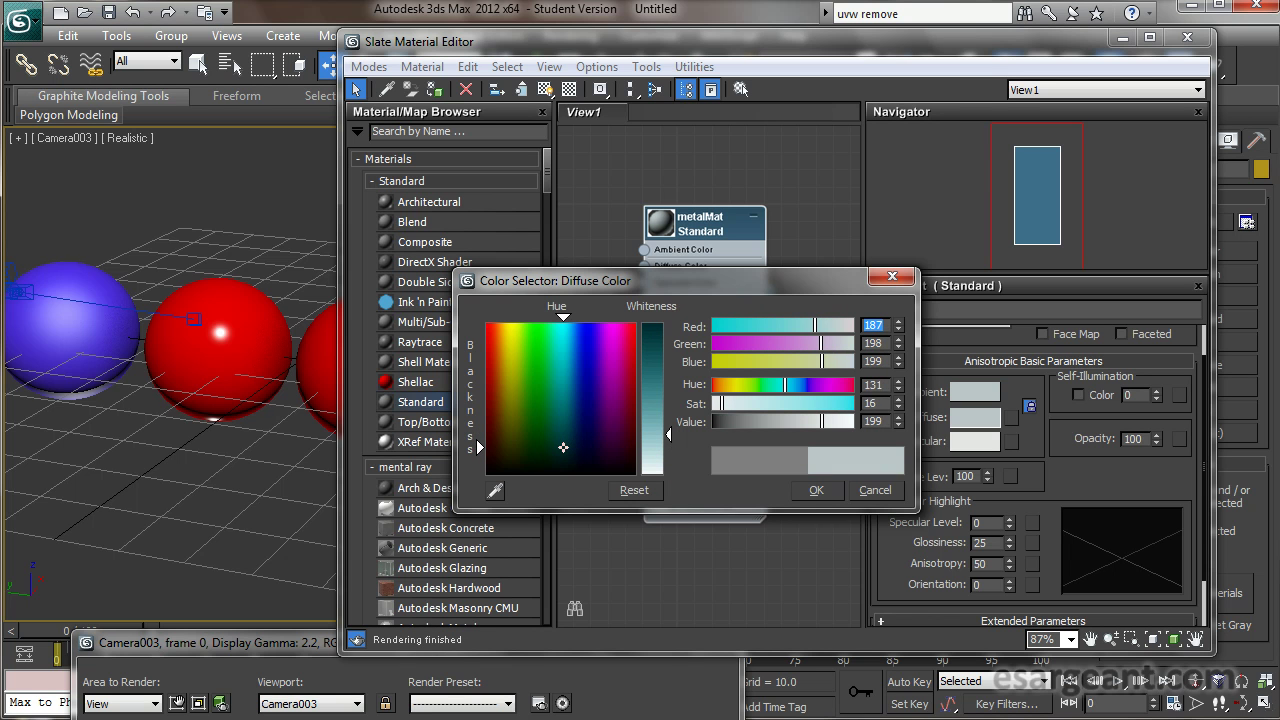
left_click(818, 490)
Step: Raise metalMat's specular level to about 54
left_click_drag(579, 56, 348, 53)
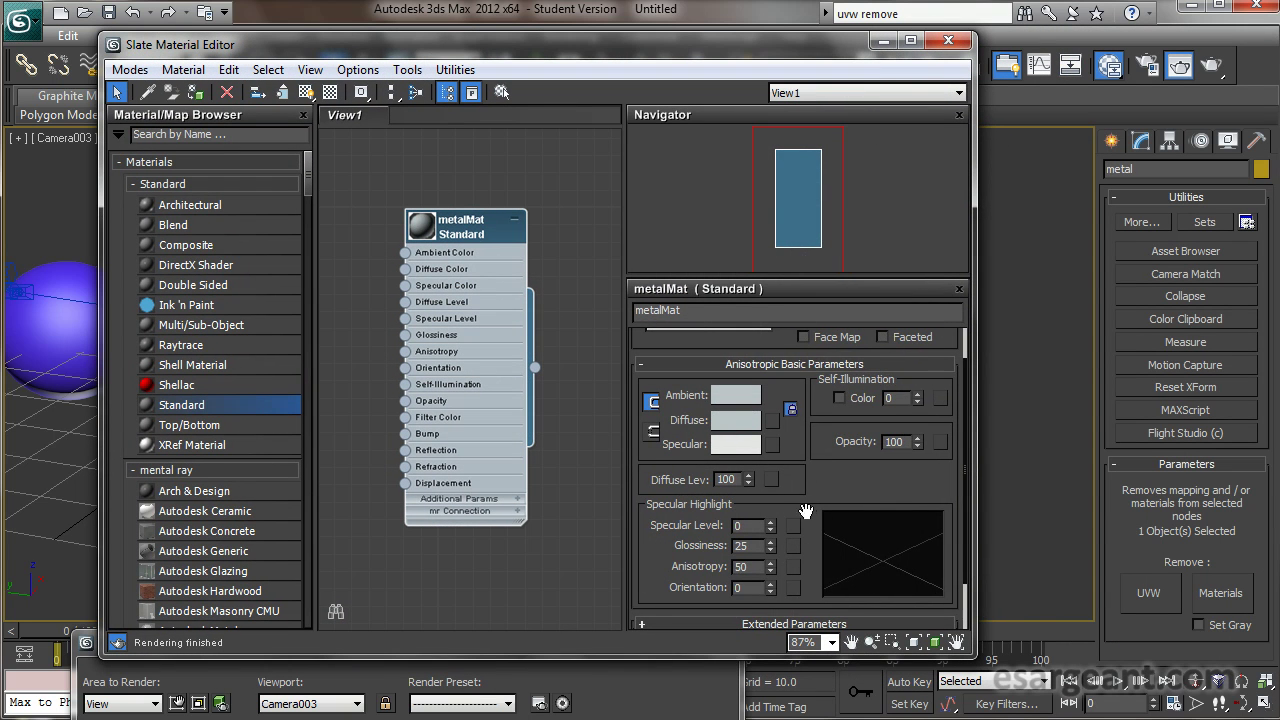
left_click_drag(824, 470, 838, 393)
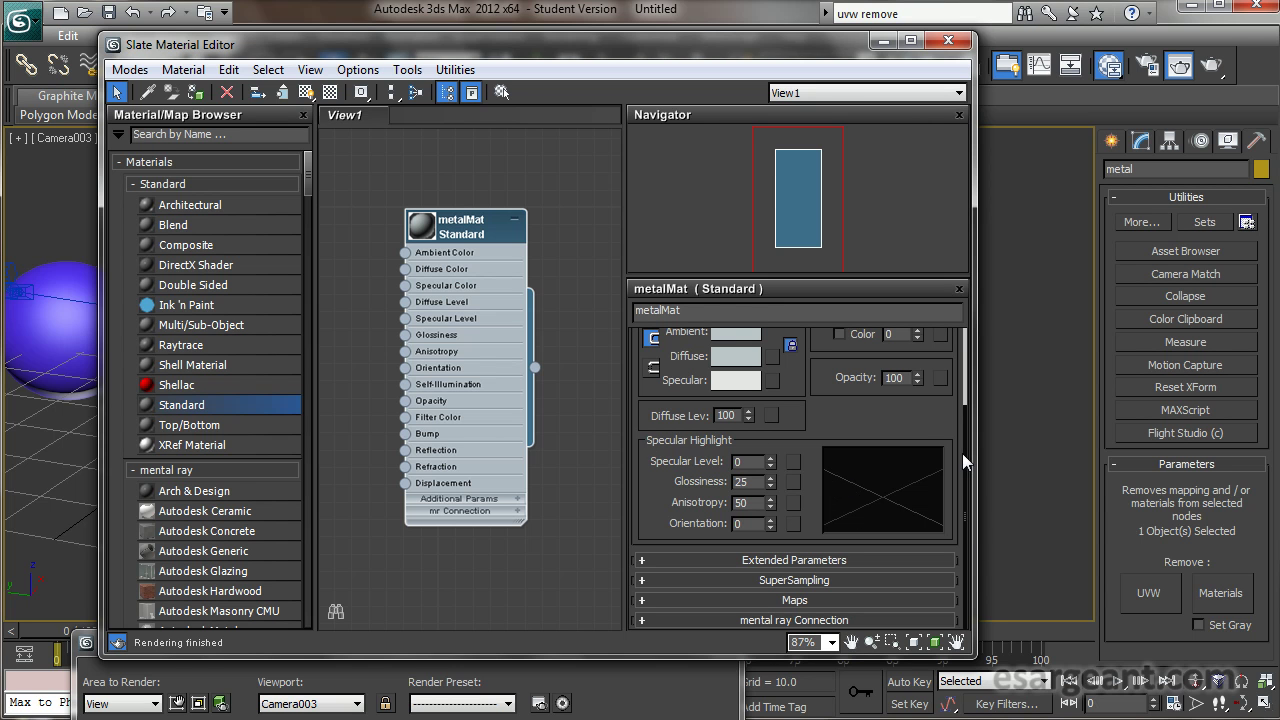
left_click_drag(768, 464, 862, 510)
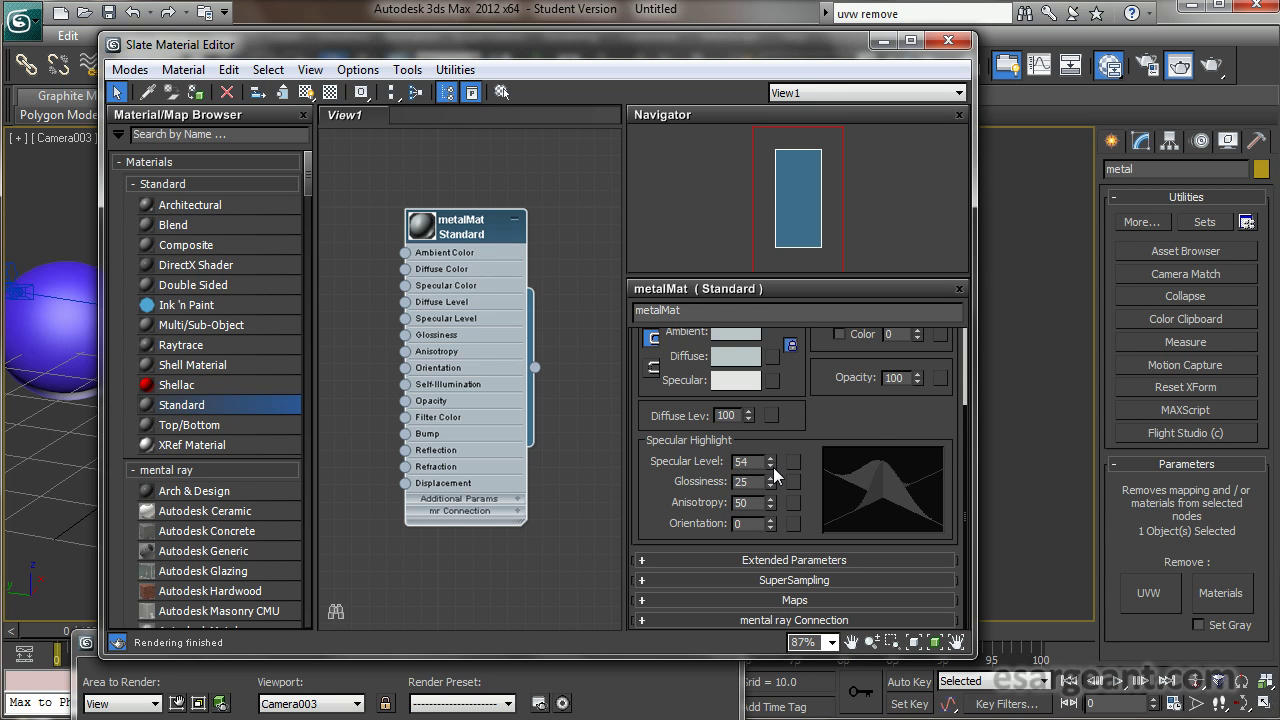
left_click_drag(769, 465, 773, 471)
Step: Switch back to the Perspective view and render a closer framing of the metal sphere to check its highlight
left_click_drag(636, 52, 1170, 81)
left_click_drag(760, 74, 1066, 75)
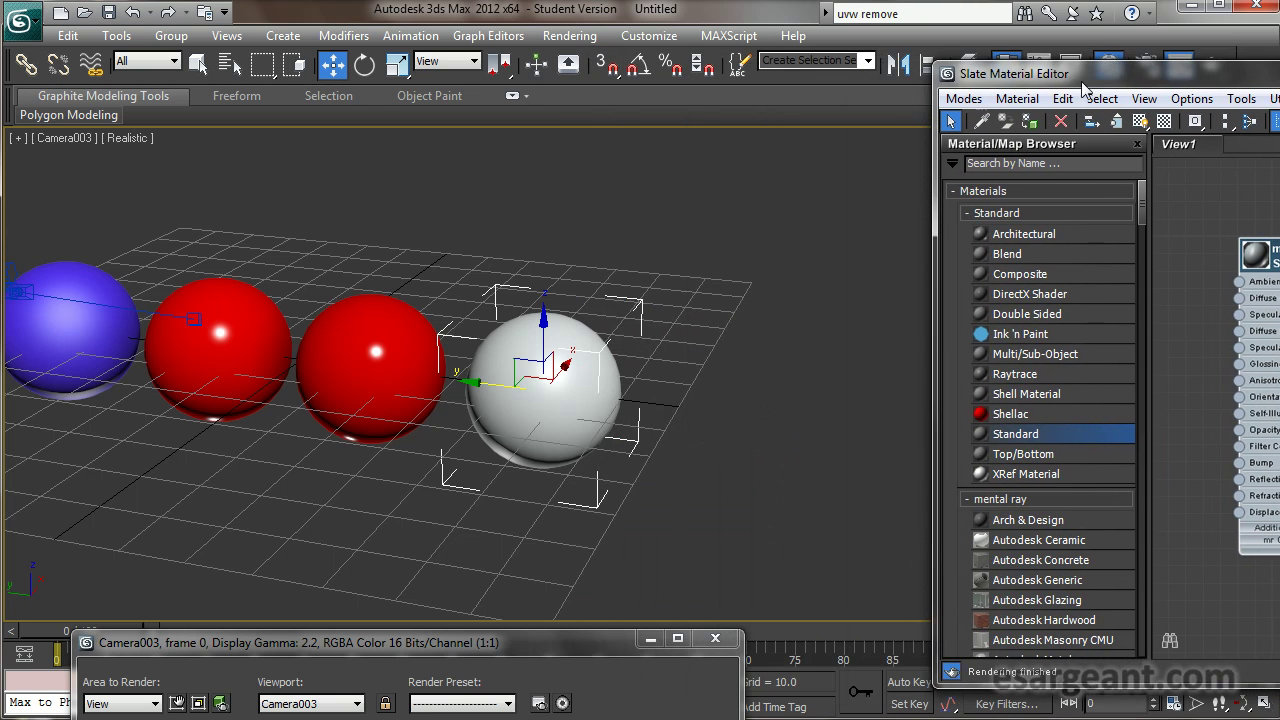
left_click(665, 239)
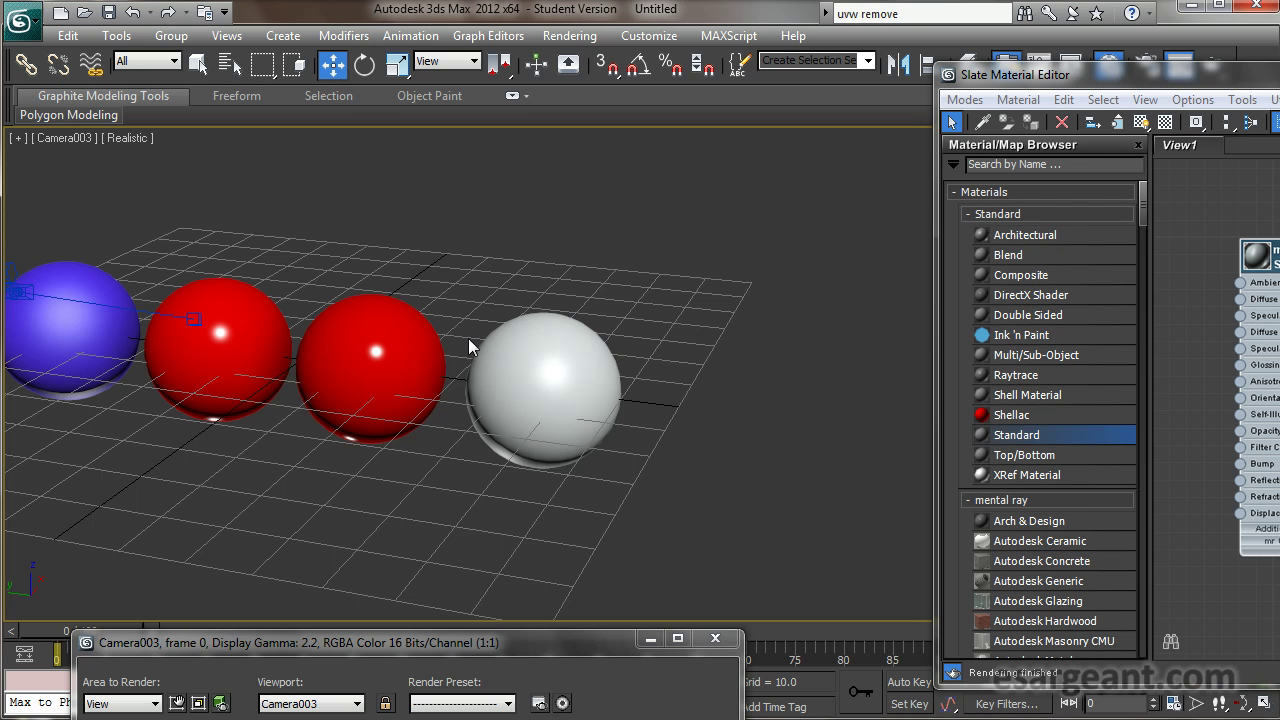
key("p")
double_click(579, 643)
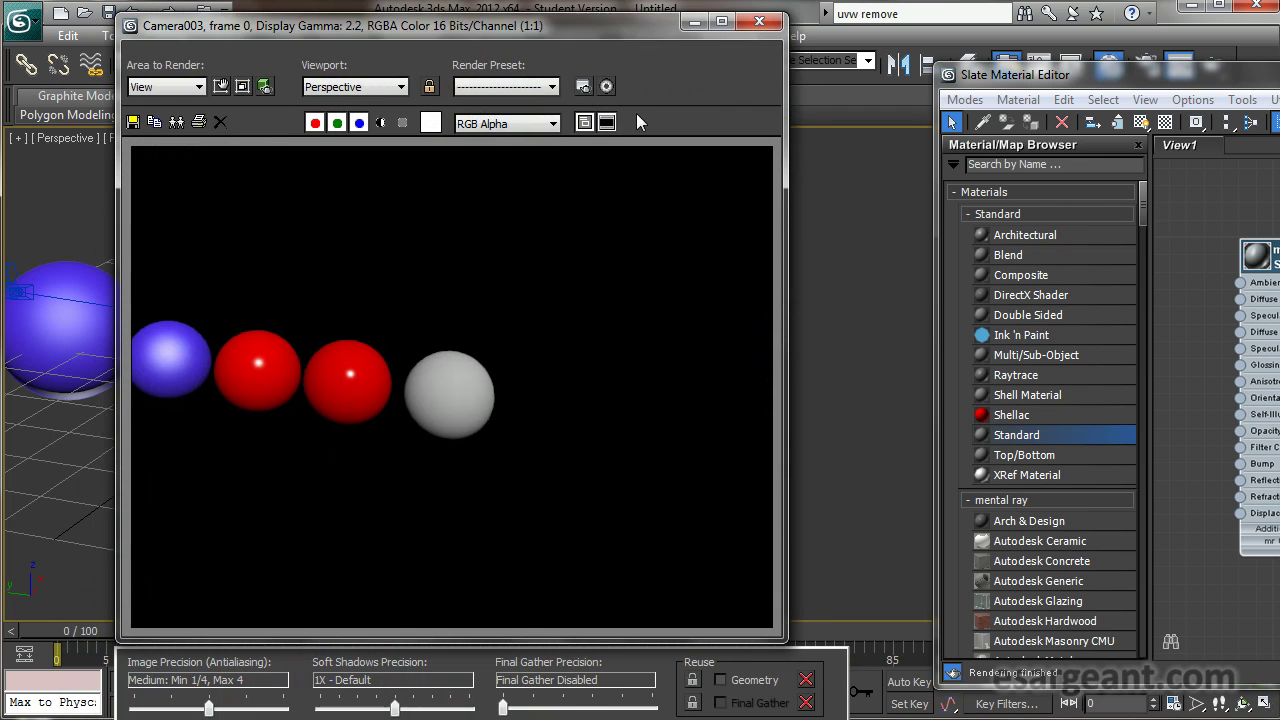
left_click(759, 21)
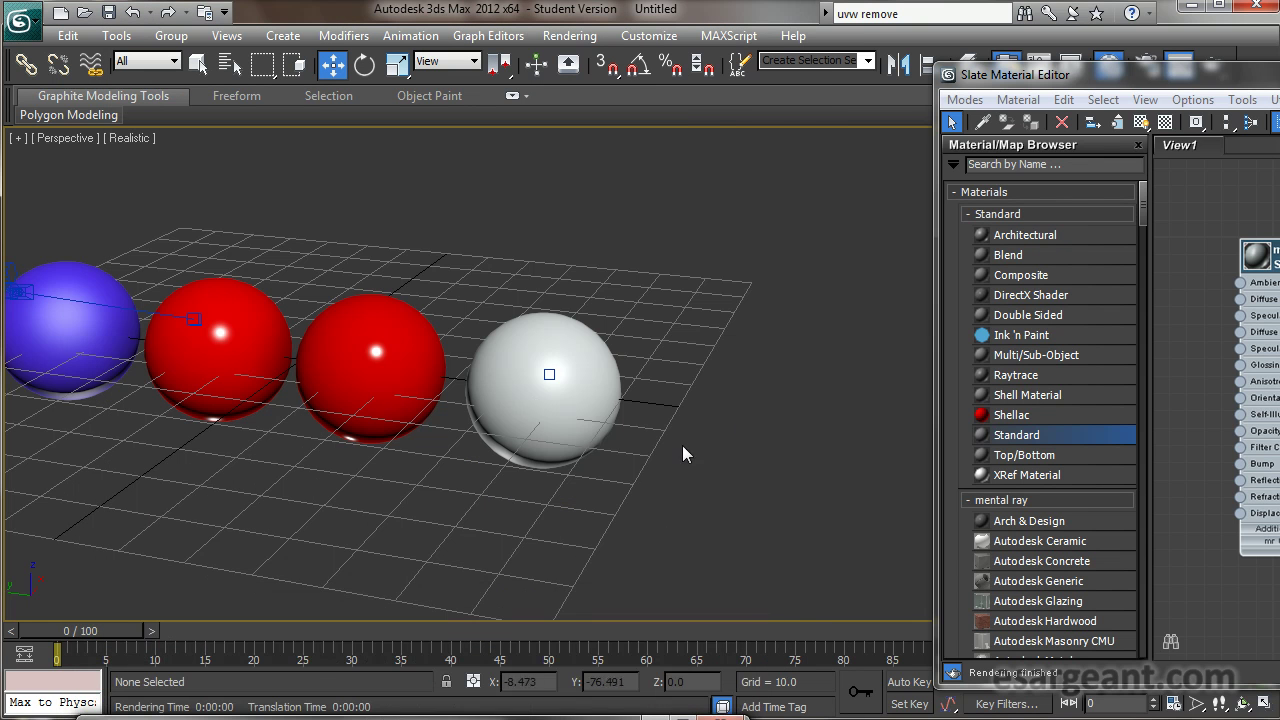
left_click_drag(699, 438, 699, 438)
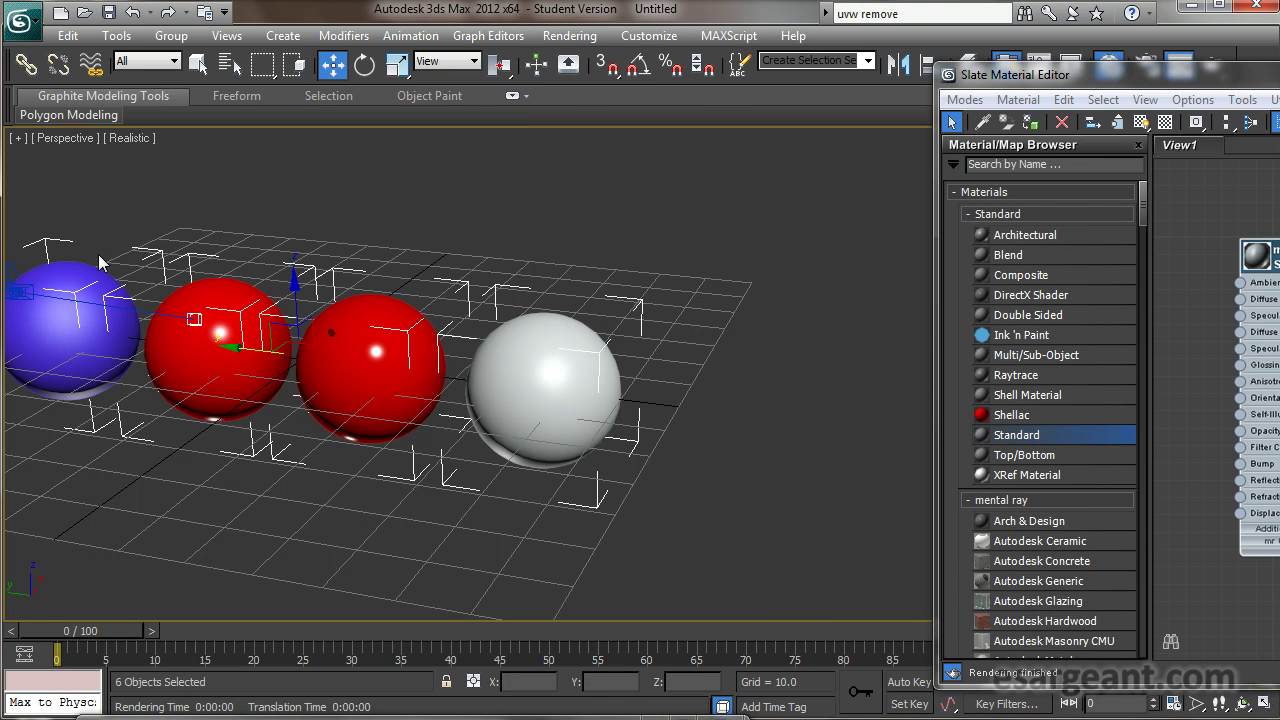
scroll(609, 380, "down", 3)
left_click(714, 284)
scroll(686, 409, "up", 5)
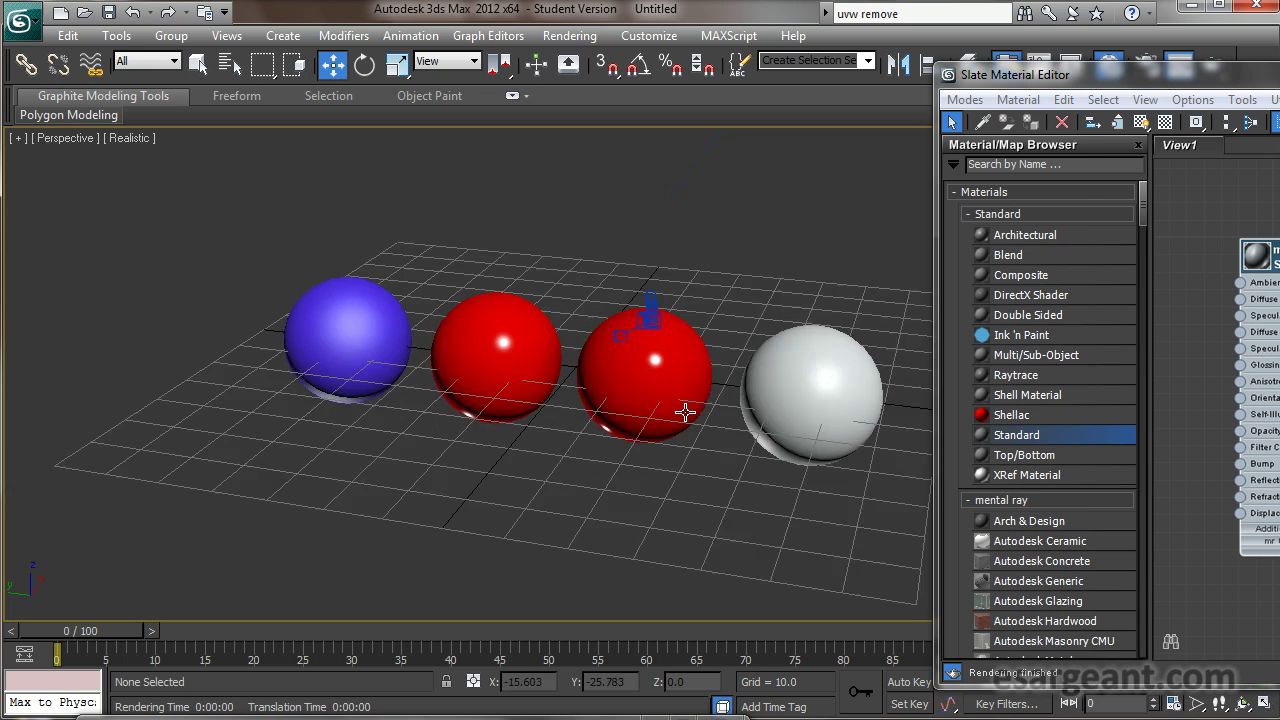
middle_click_drag(737, 403, 18, 348)
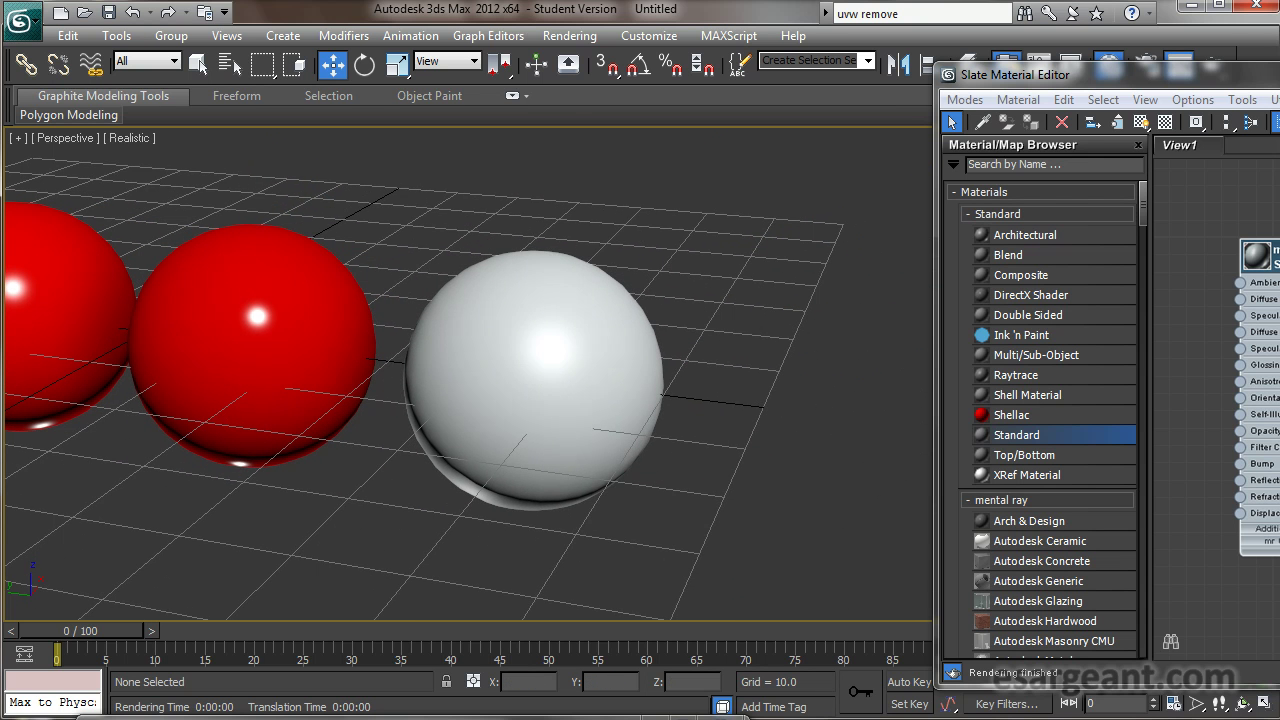
key("shift+q")
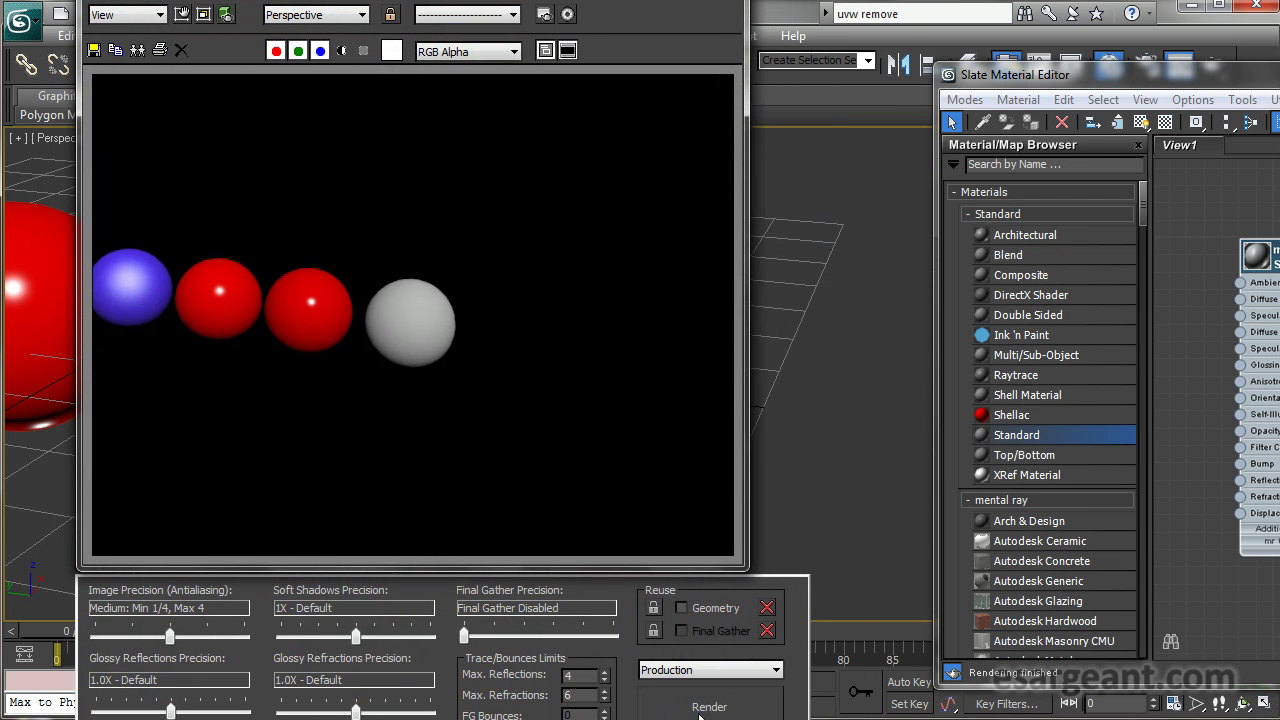
left_click(701, 710)
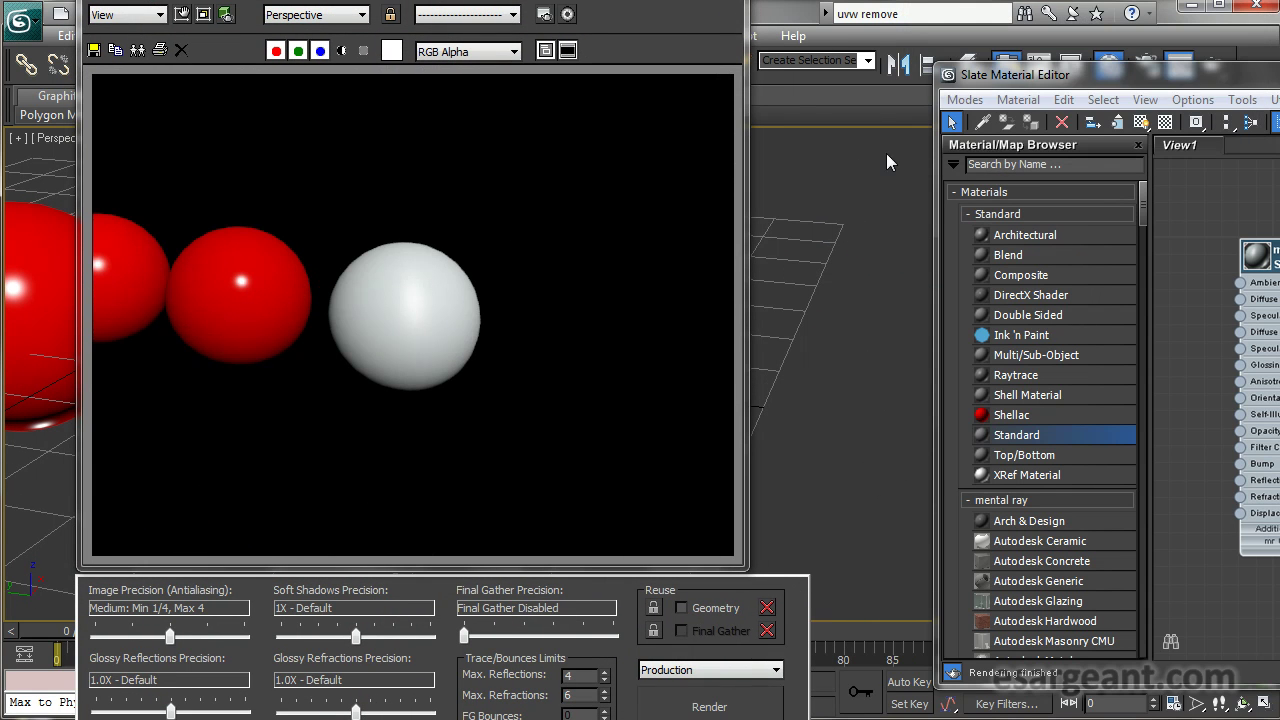
Step: Change metalMat's diffuse color to a dark teal
left_click_drag(1090, 86, 301, 86)
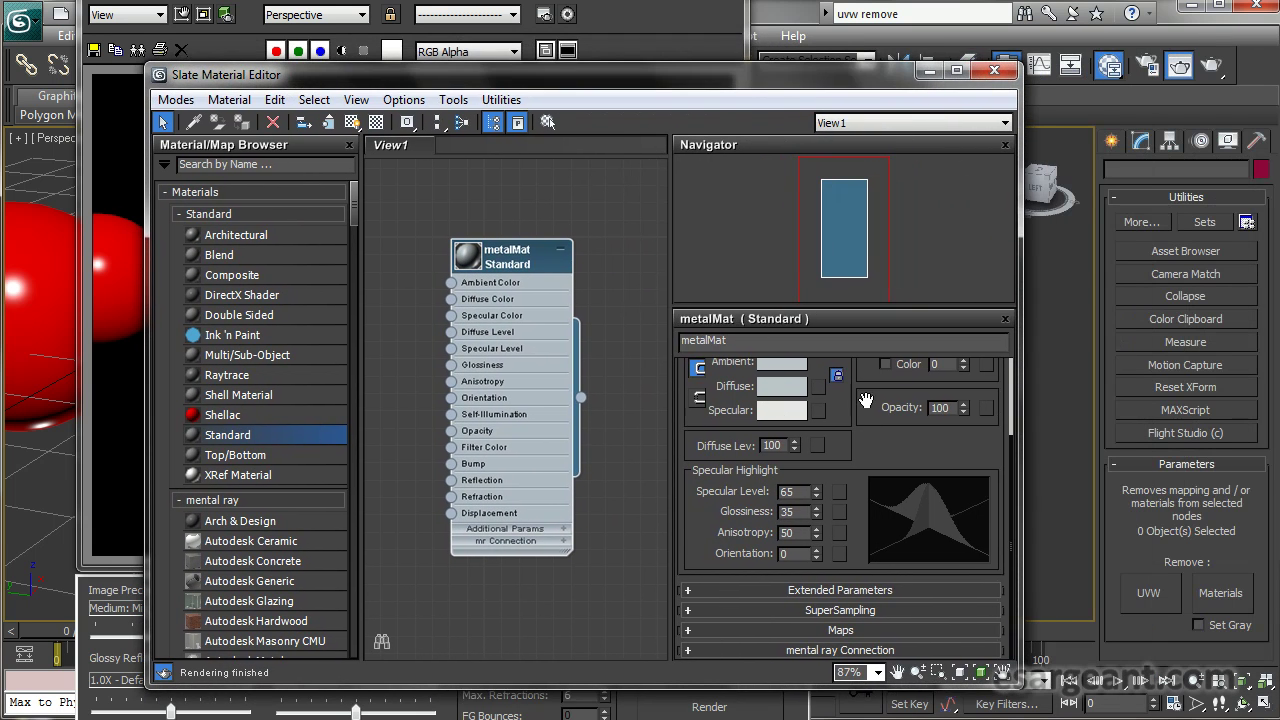
left_click(789, 387)
left_click_drag(800, 421, 766, 443)
Step: Raise metalMat's specular level to 97 and glossiness to 70, and render the sphere
left_click(815, 490)
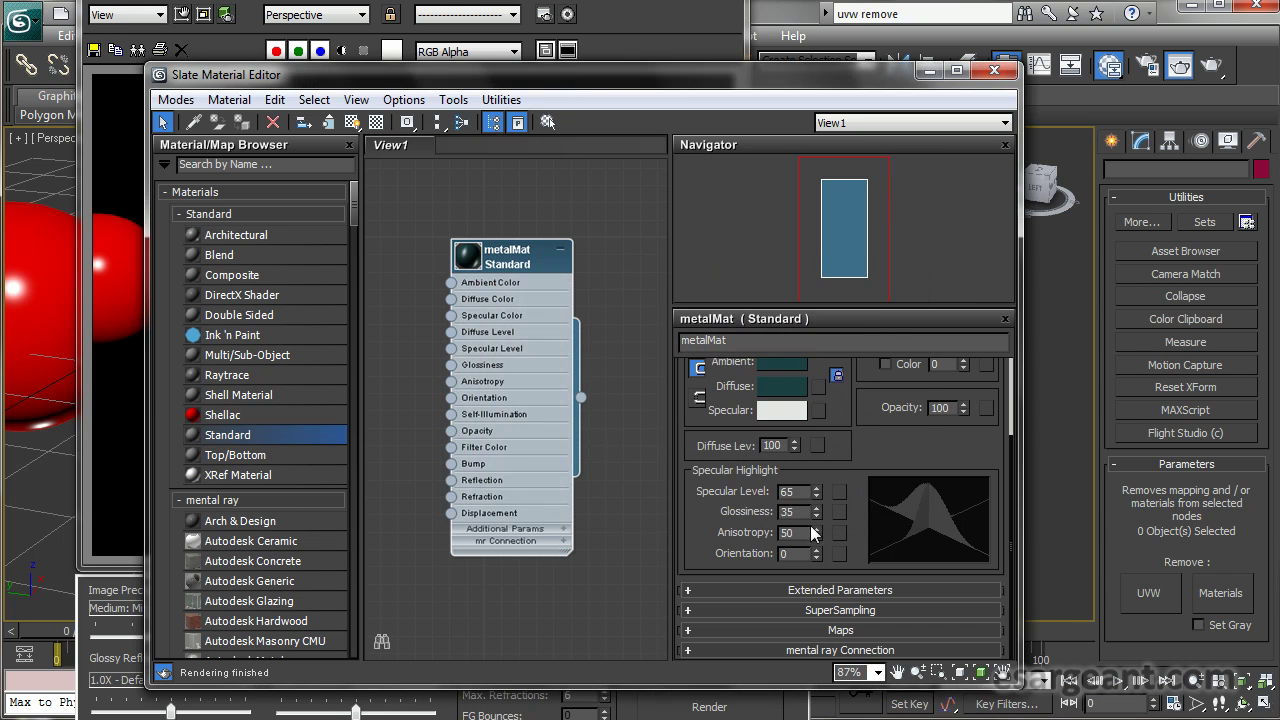
left_click_drag(817, 510, 818, 476)
left_click_drag(268, 74, 818, 80)
left_click(657, 697)
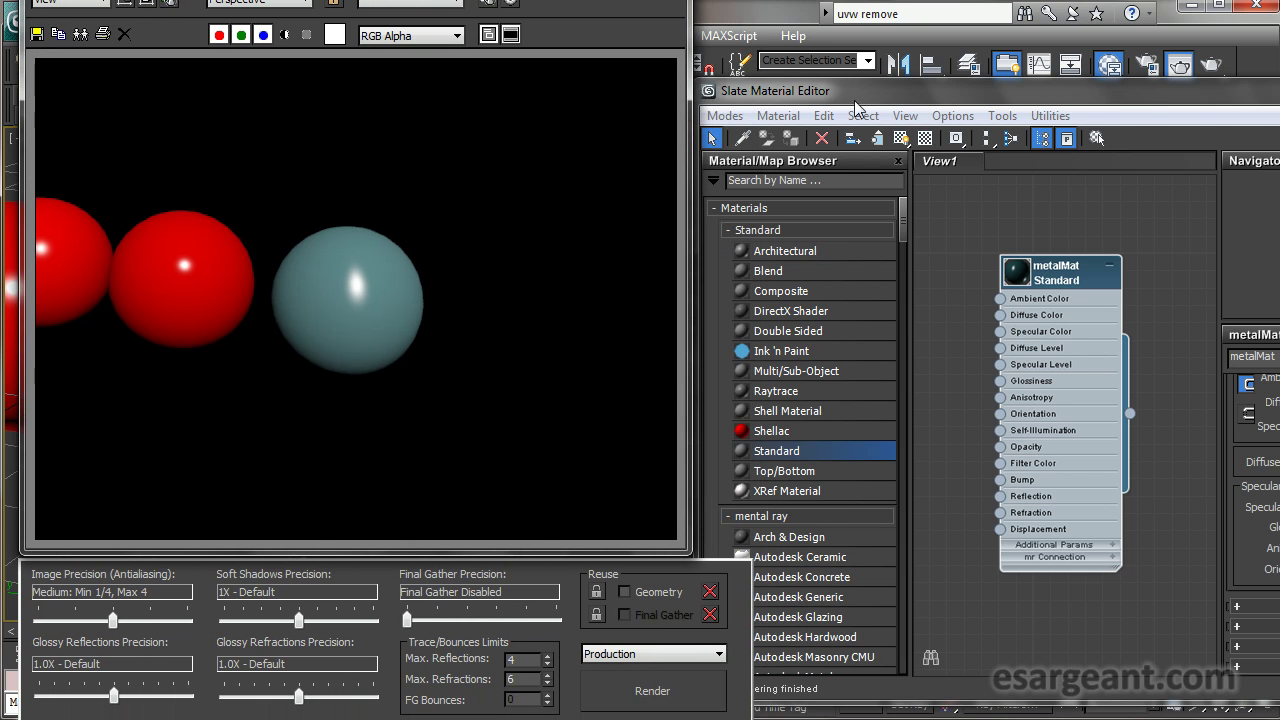
Step: Set metalMat's specular level to 82, glossiness to 69 and anisotropy to 72, and render to check the highlight's shape
left_click_drag(900, 90, 400, 65)
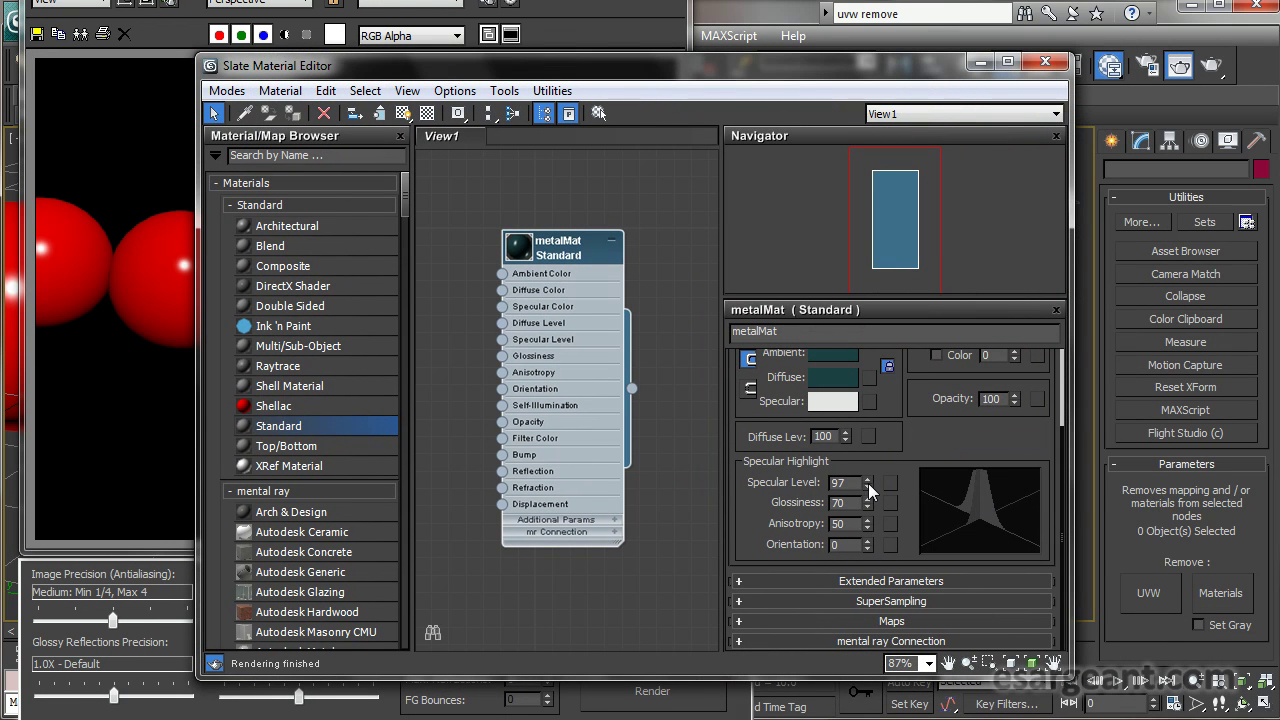
left_click_drag(868, 484, 871, 512)
left_click(868, 508)
left_click_drag(868, 527, 849, 606)
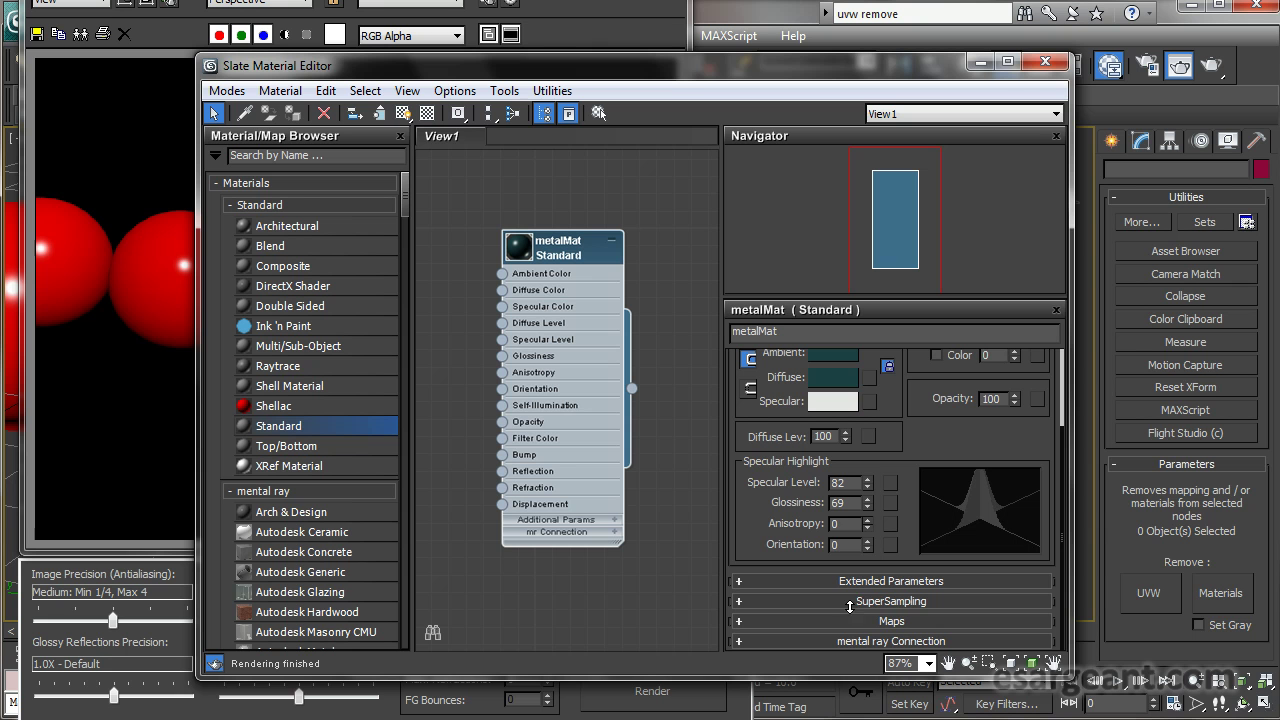
left_click_drag(851, 669, 867, 505)
left_click_drag(604, 75, 1057, 53)
left_click(678, 697)
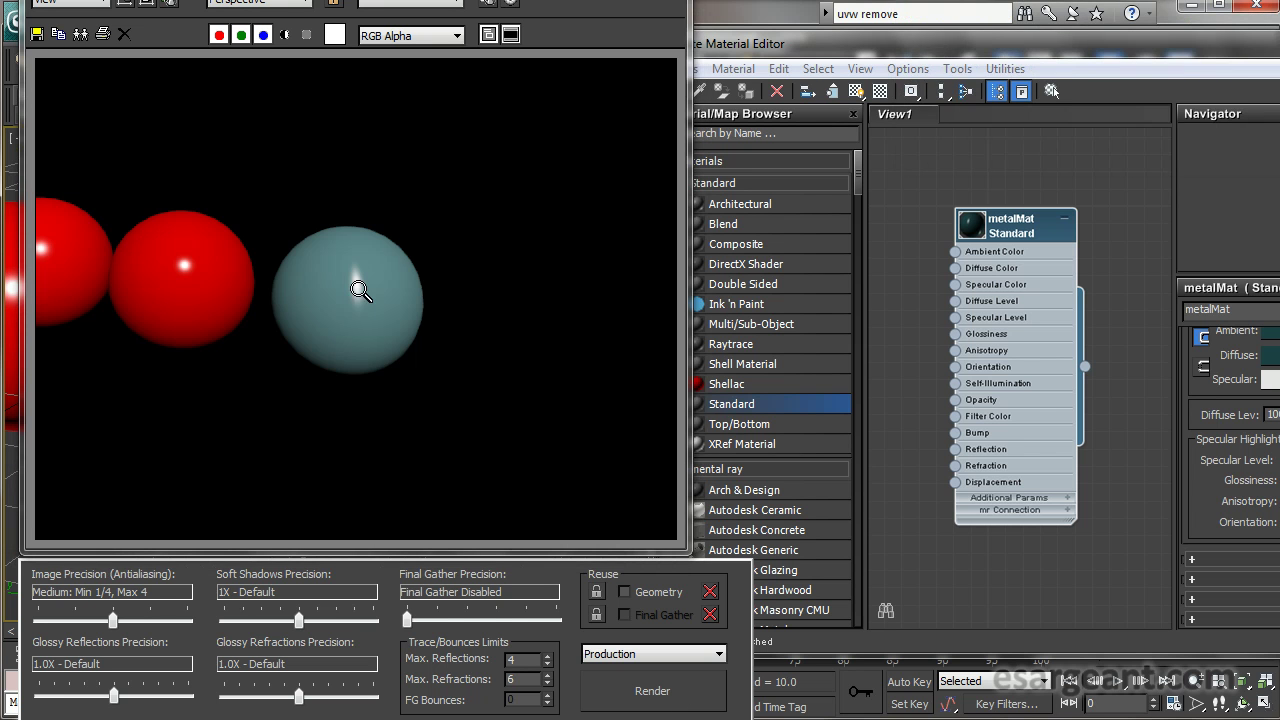
Step: Set the highlight orientation of metalMat to 46 and render the sphere
left_click_drag(987, 50, 421, 9)
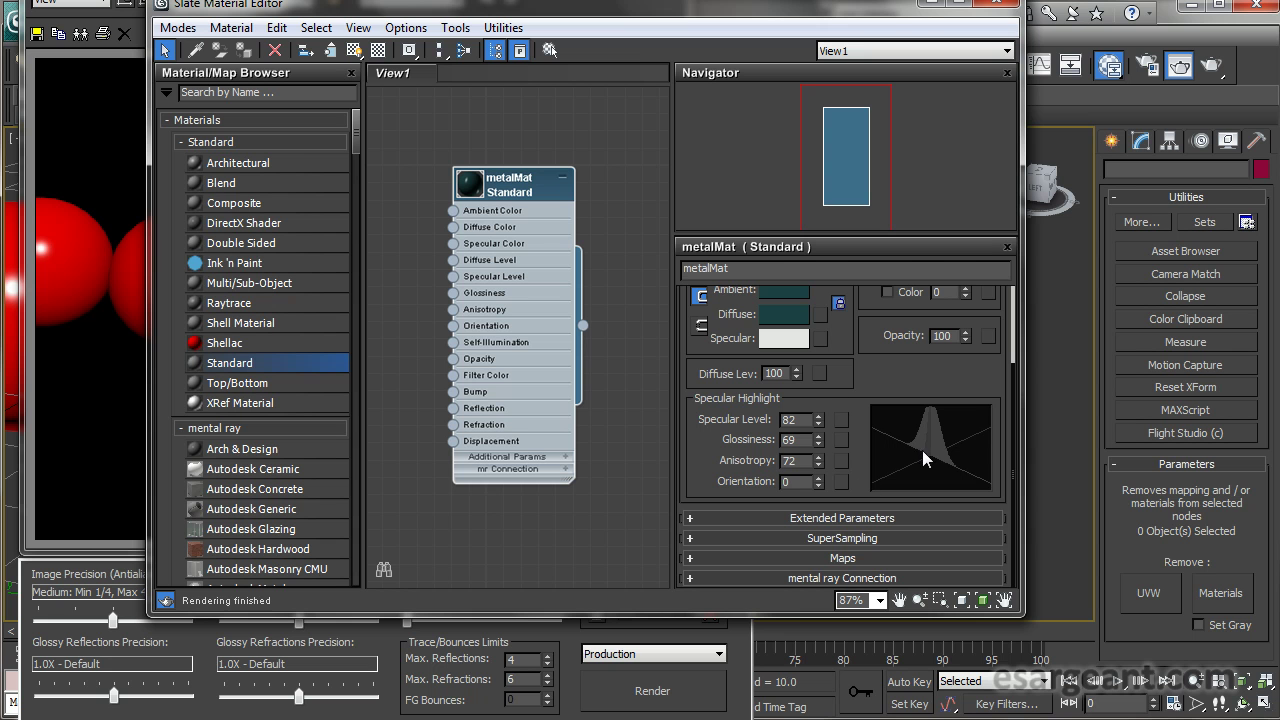
left_click_drag(820, 485, 809, 398)
left_click_drag(522, 9, 829, 27)
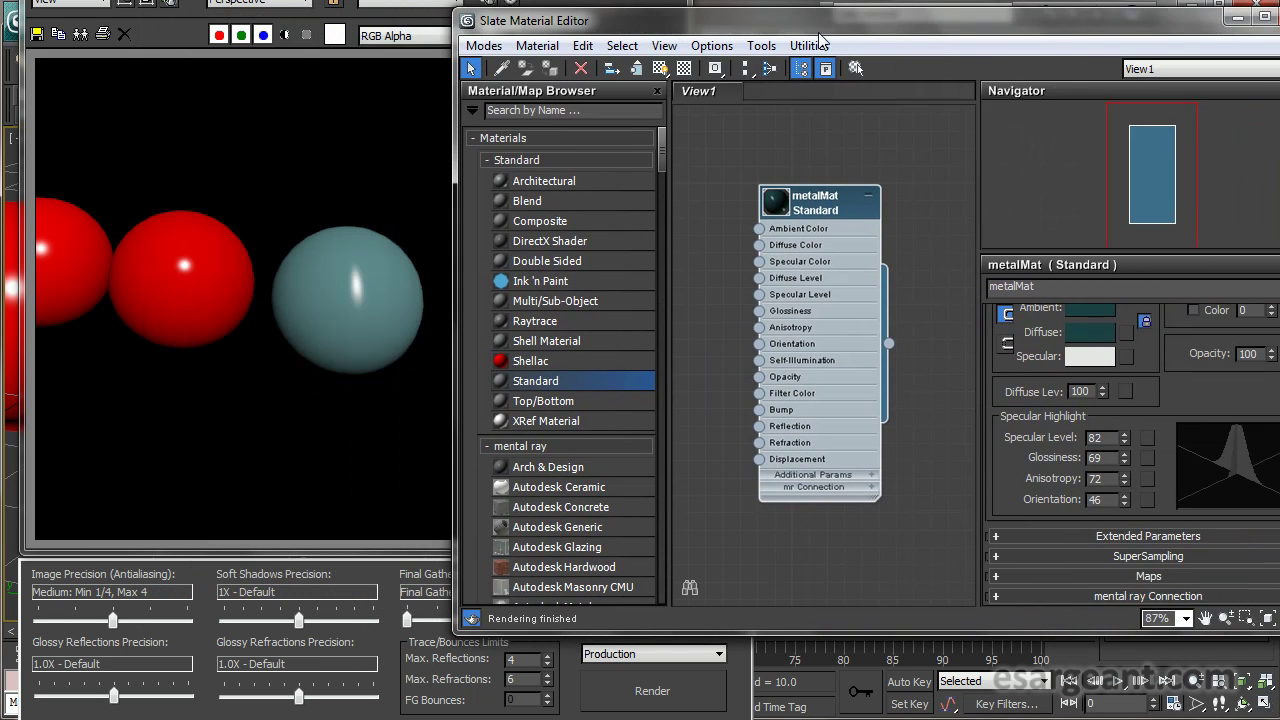
left_click(640, 698)
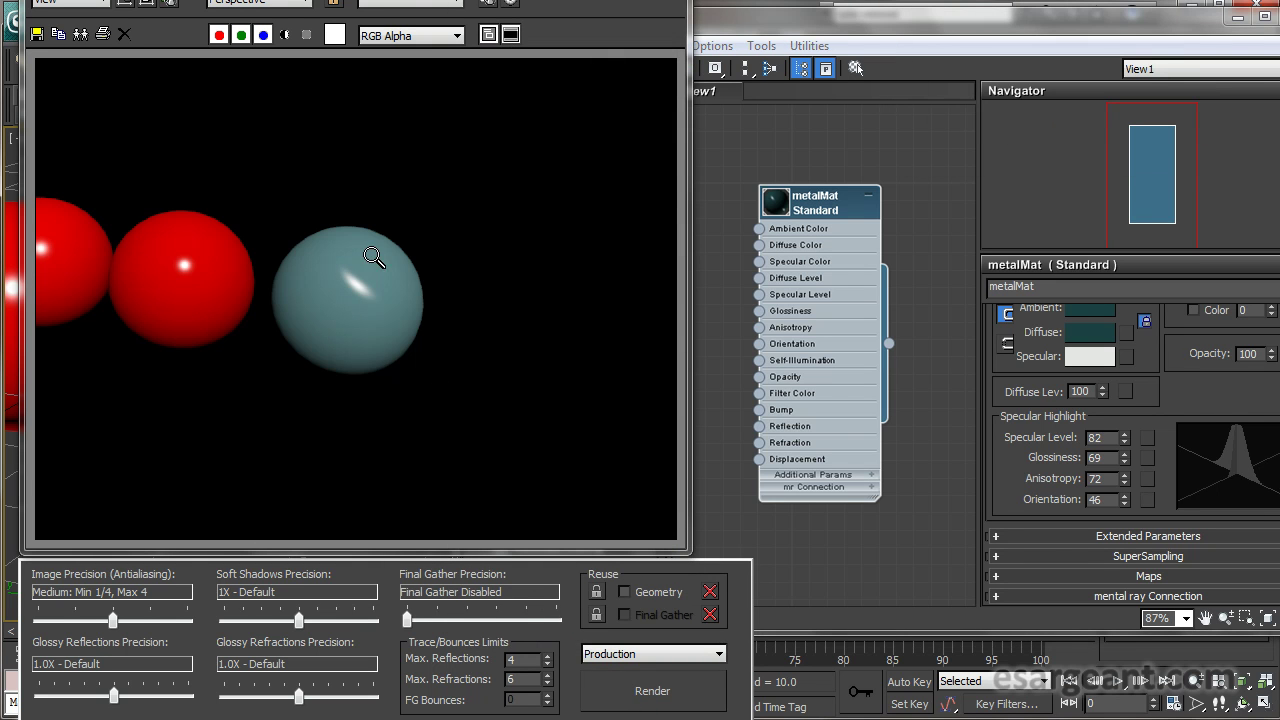
Step: Set the highlight orientation of metalMat to 90 and render the sphere again
left_click_drag(908, 30, 609, 12)
left_click_drag(826, 488, 829, 441)
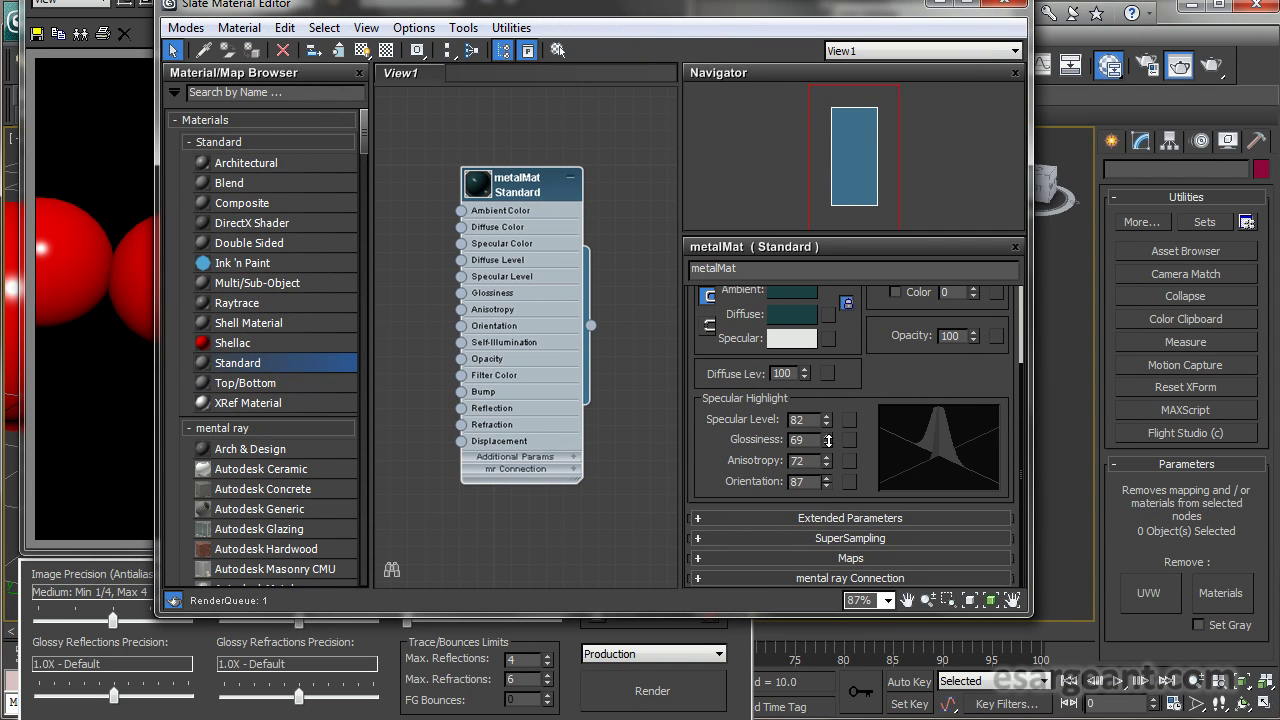
left_click_drag(494, 8, 994, 24)
left_click(659, 300)
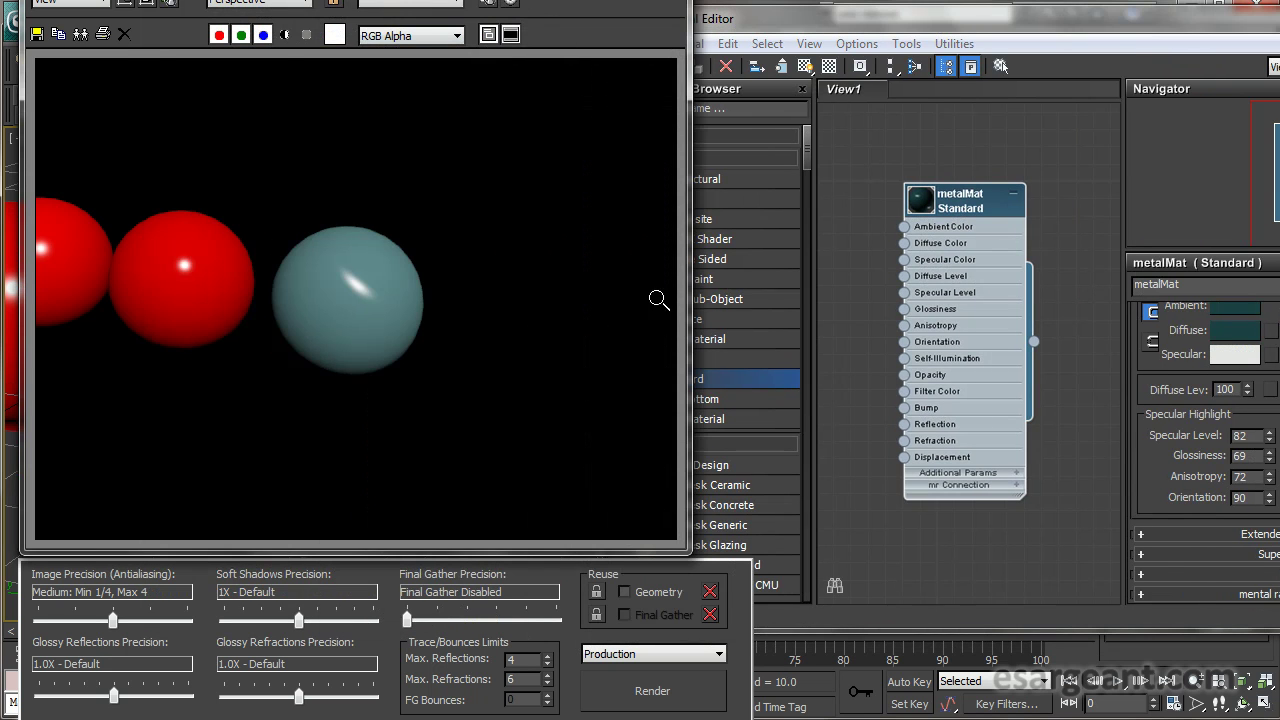
left_click(647, 694)
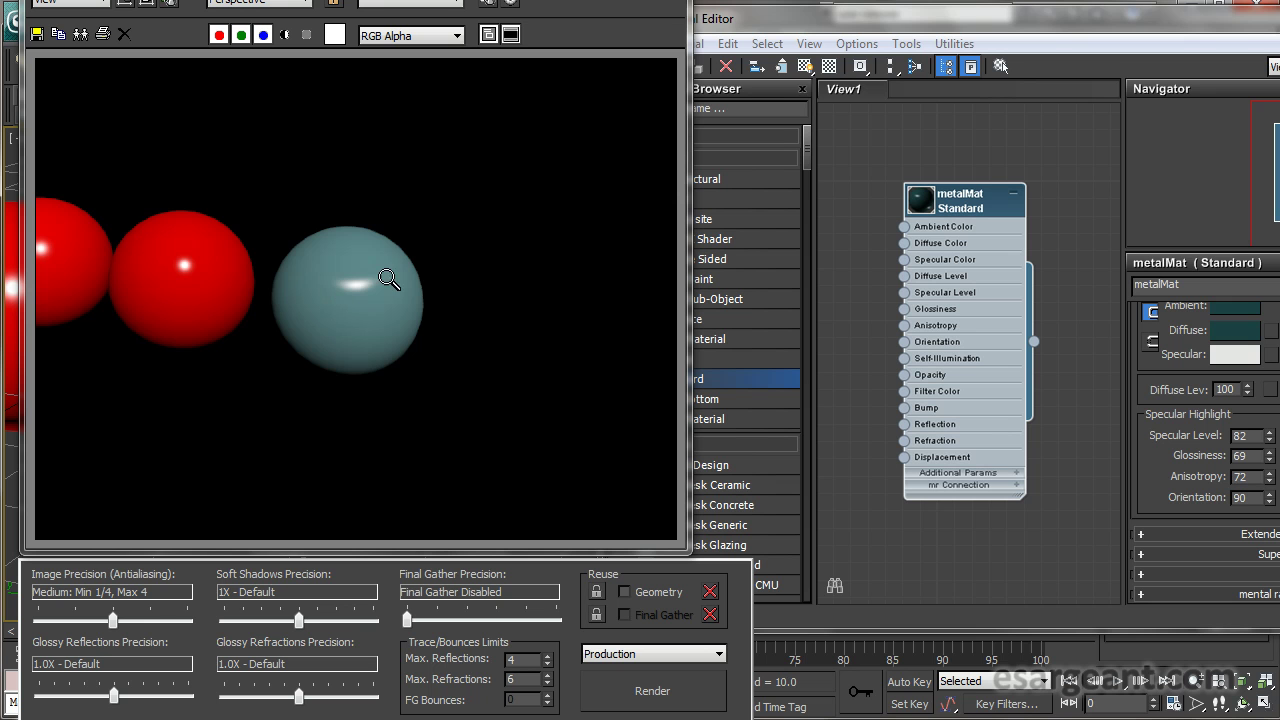
Step: Review metalMat's Anisotropic Basic Parameters and render the sphere with the diffuse level at 100
left_click_drag(895, 22, 781, 16)
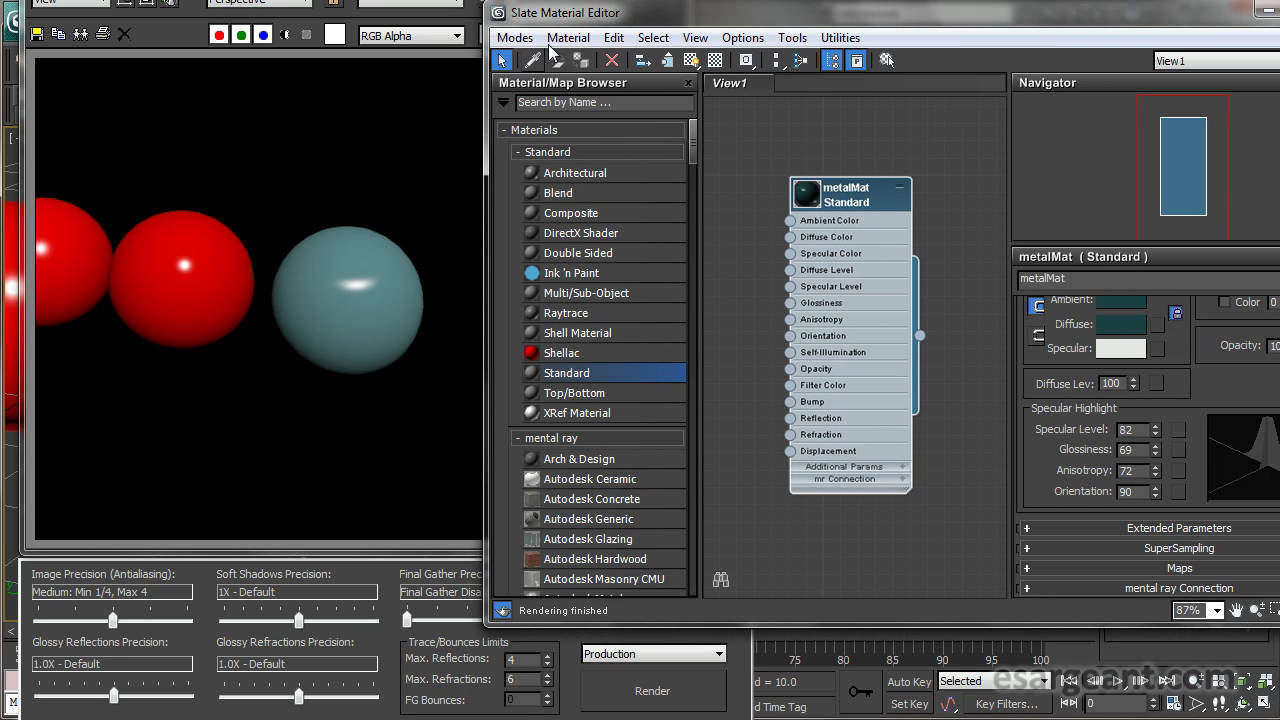
left_click_drag(618, 19, 258, 3)
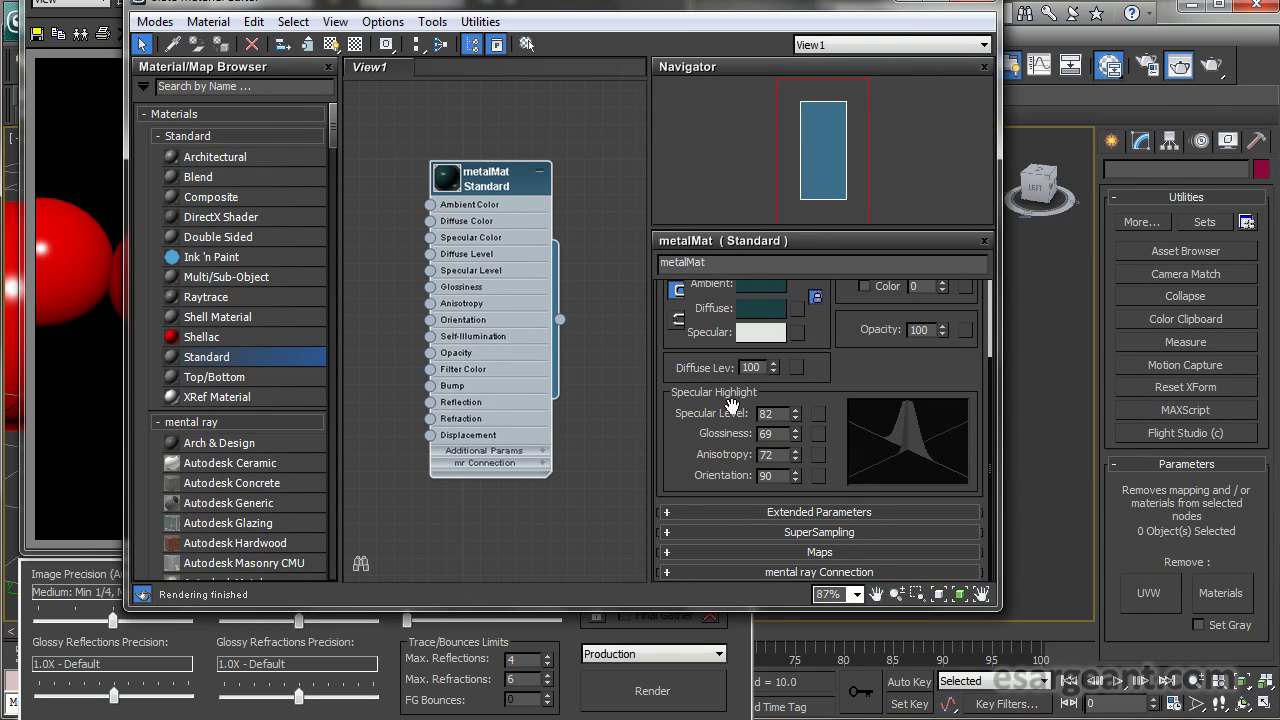
scroll(822, 404, "up", 3)
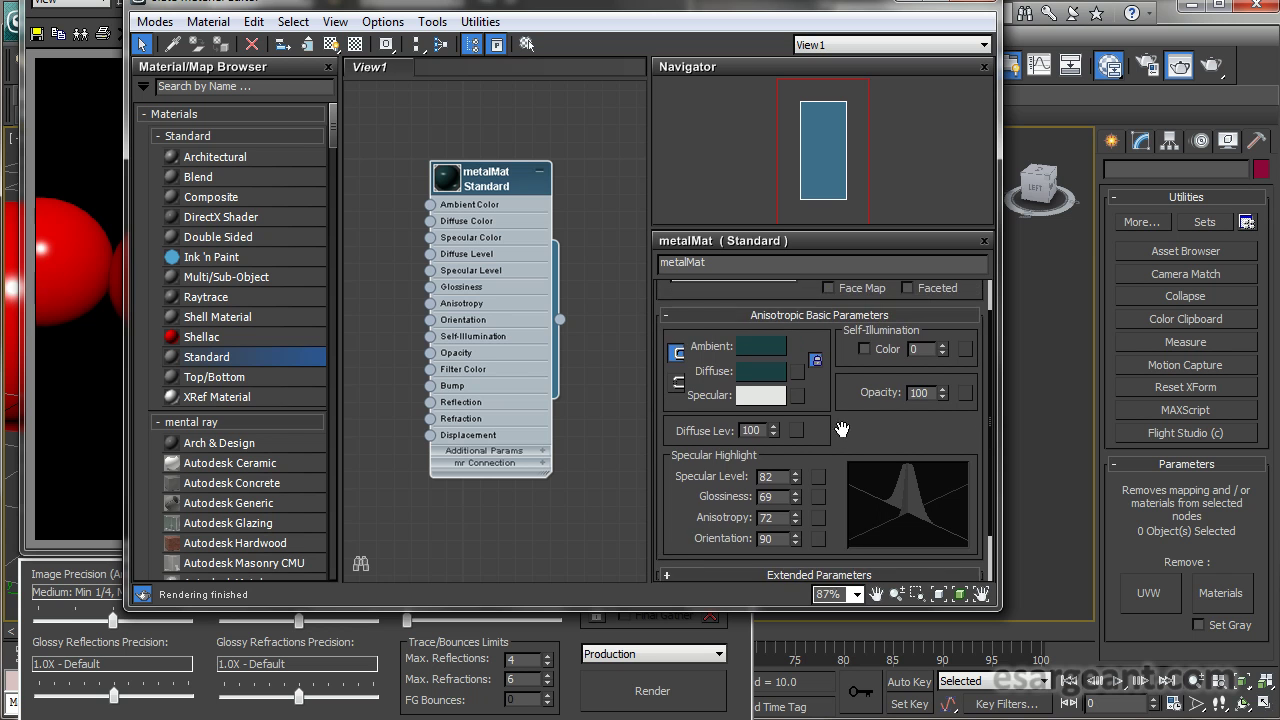
scroll(852, 424, "down", 1)
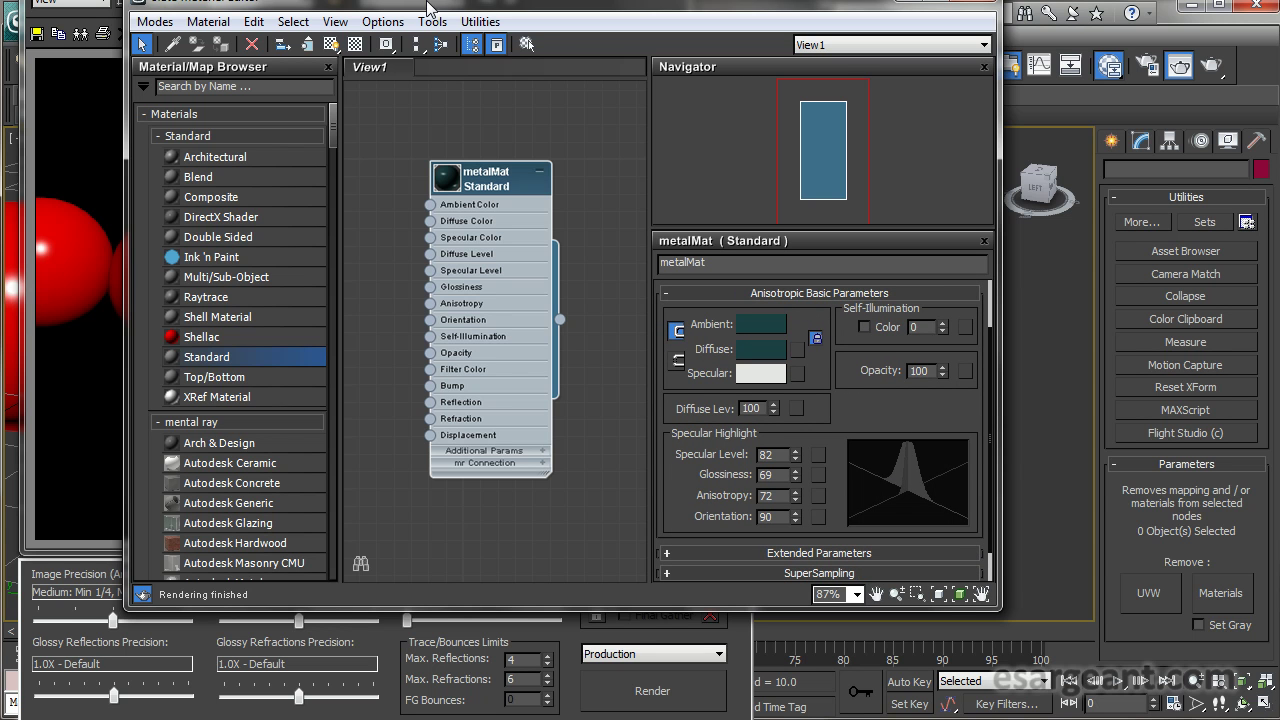
left_click_drag(428, 8, 801, 15)
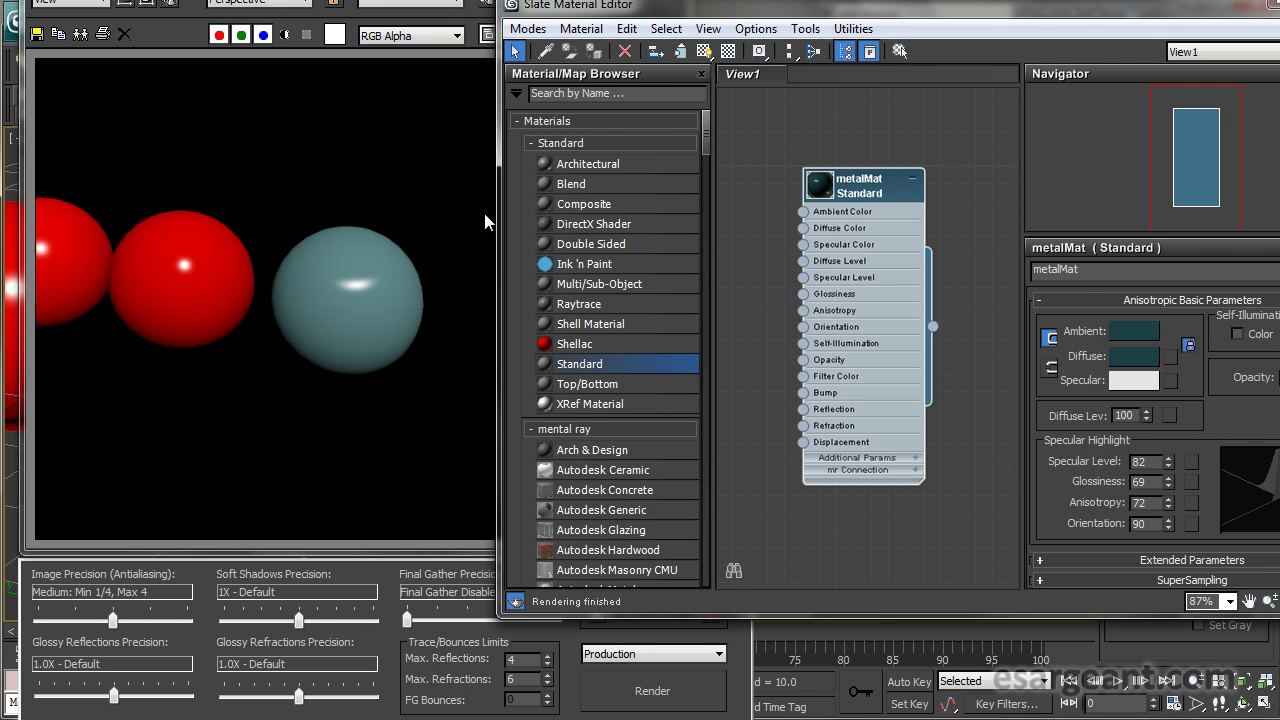
left_click_drag(730, 12, 439, 12)
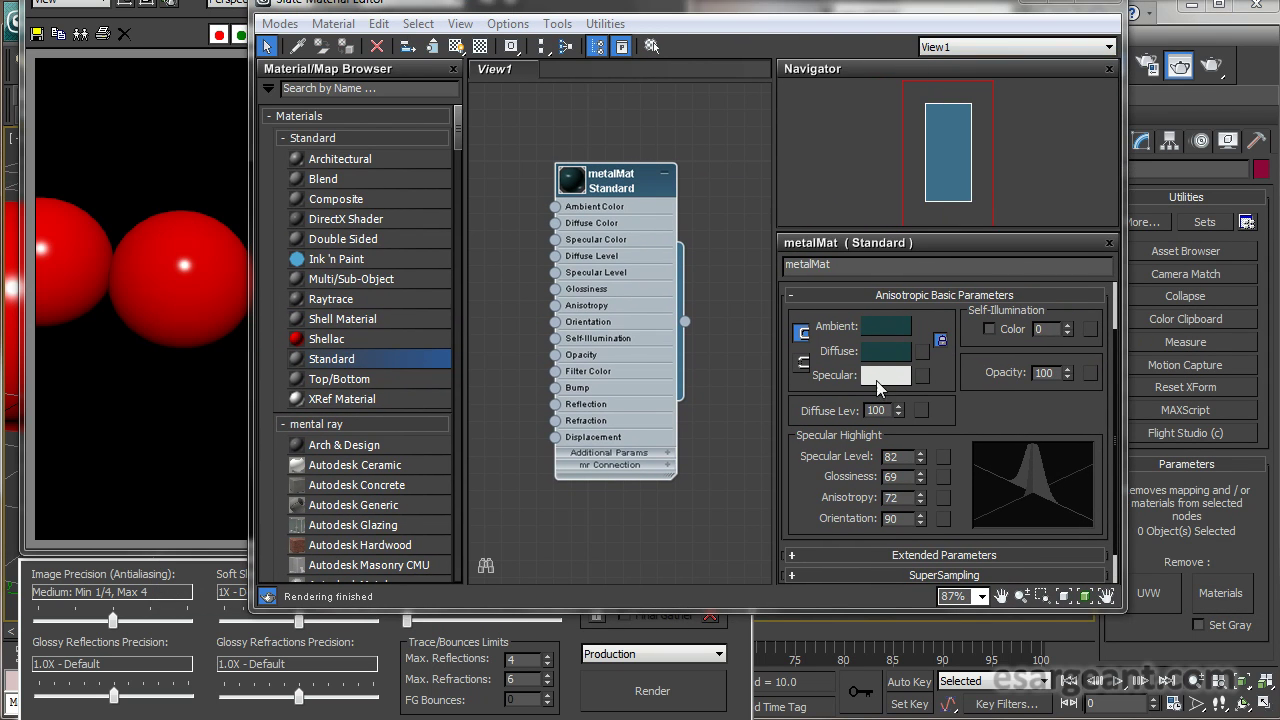
left_click_drag(439, 3, 615, 0)
left_click_drag(733, 2, 748, 10)
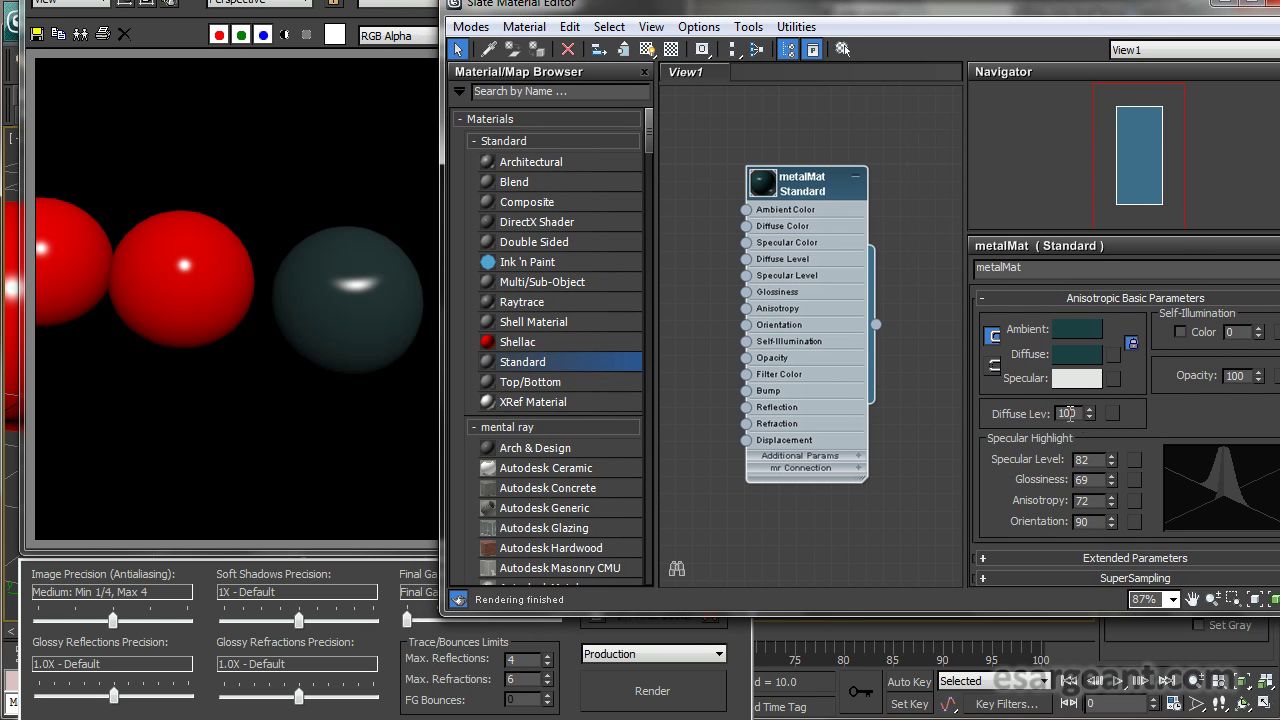
left_click(652, 706)
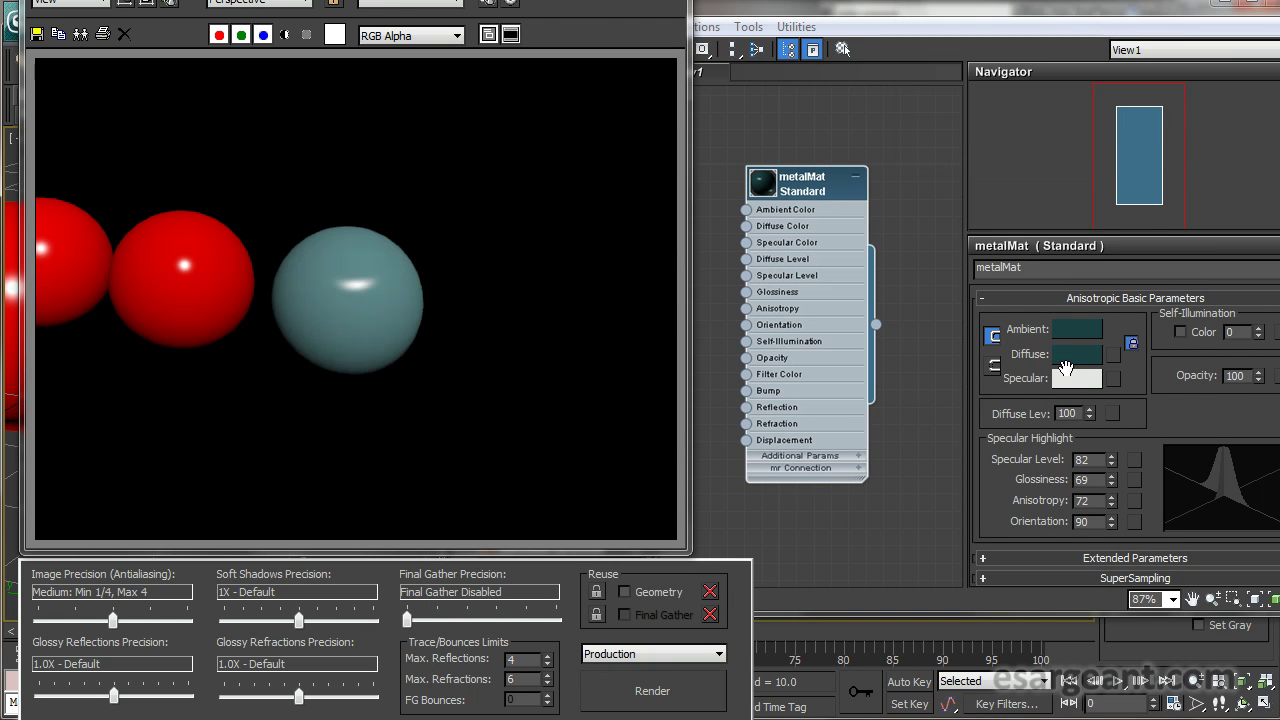
Step: Lower metalMat's diffuse level to 44 and further to 7, rendering the sphere after each change
left_click_drag(1090, 416, 1090, 470)
left_click(686, 691)
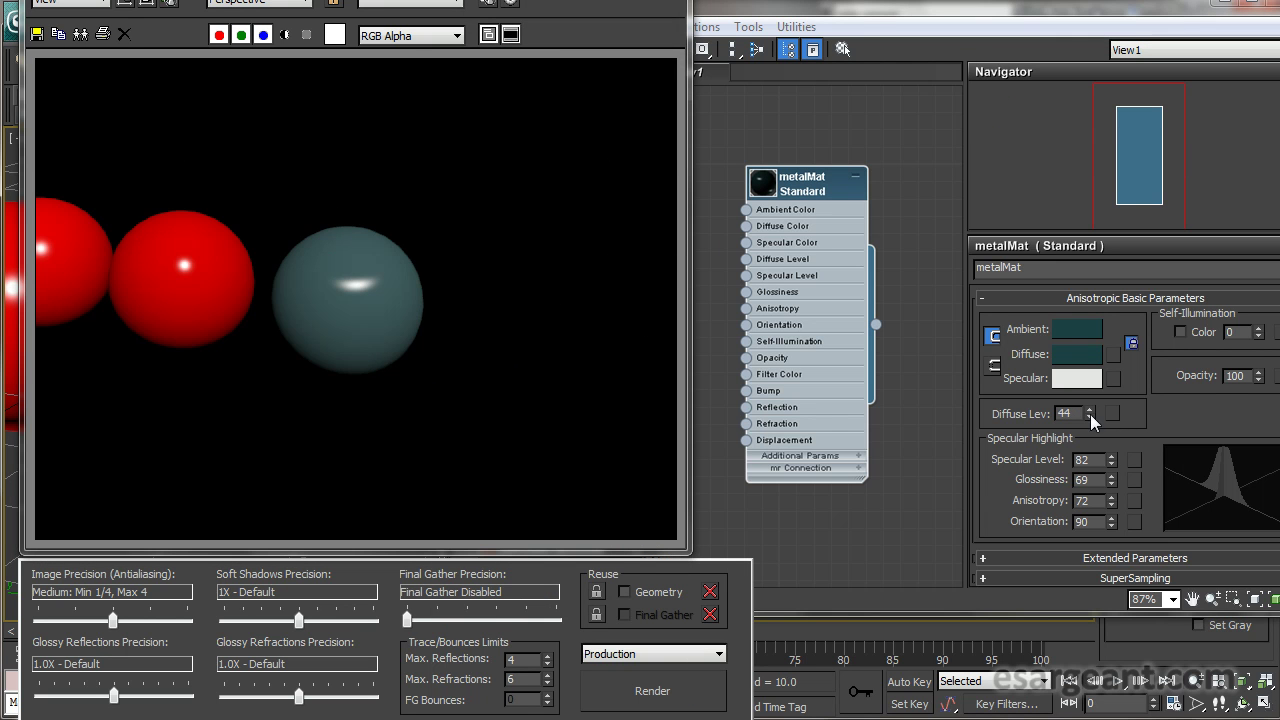
left_click_drag(1092, 420, 1092, 455)
left_click(630, 690)
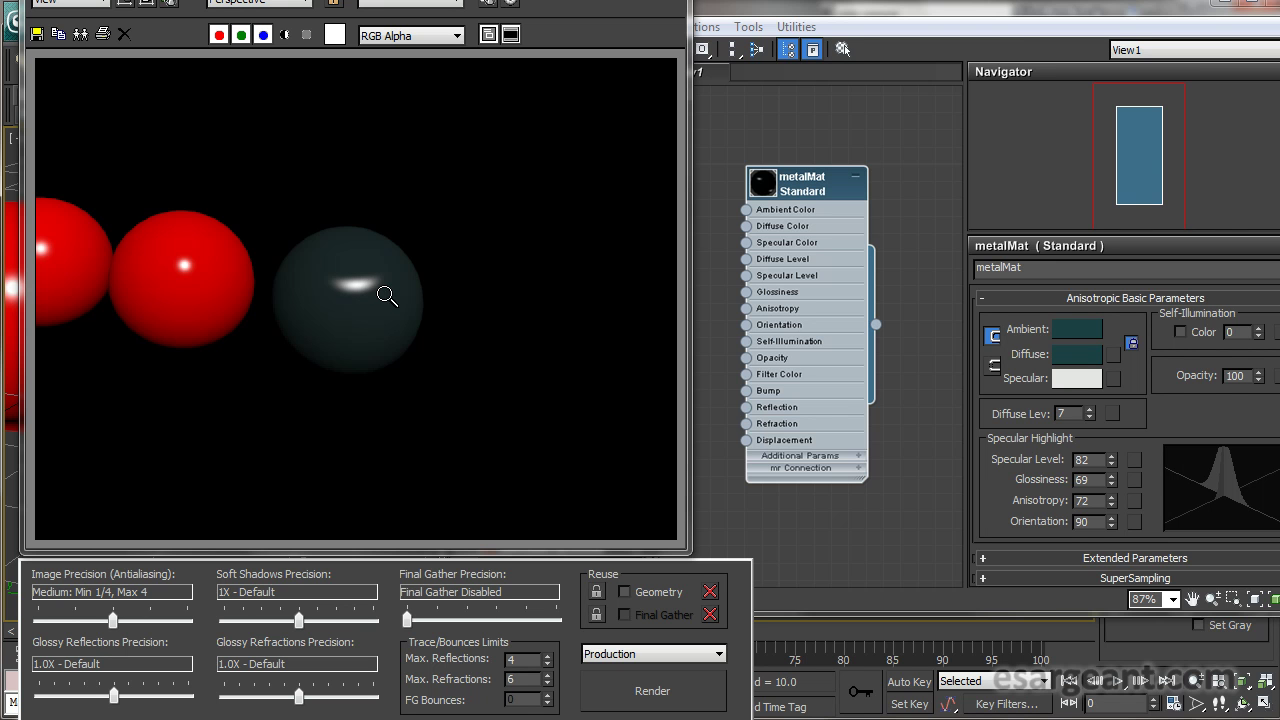
Step: Change metalMat's specular color to a saturated yellow and render the sphere to check the tinted highlight
left_click_drag(1126, 16, 906, 1)
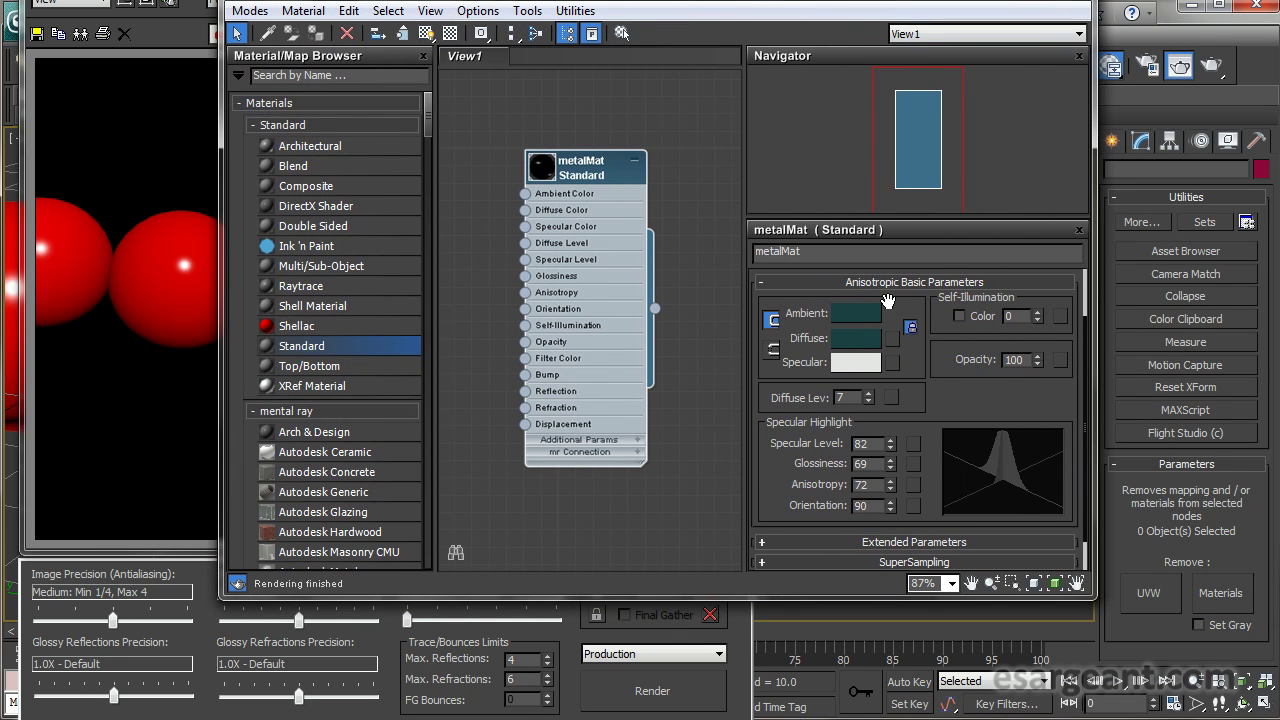
left_click(855, 364)
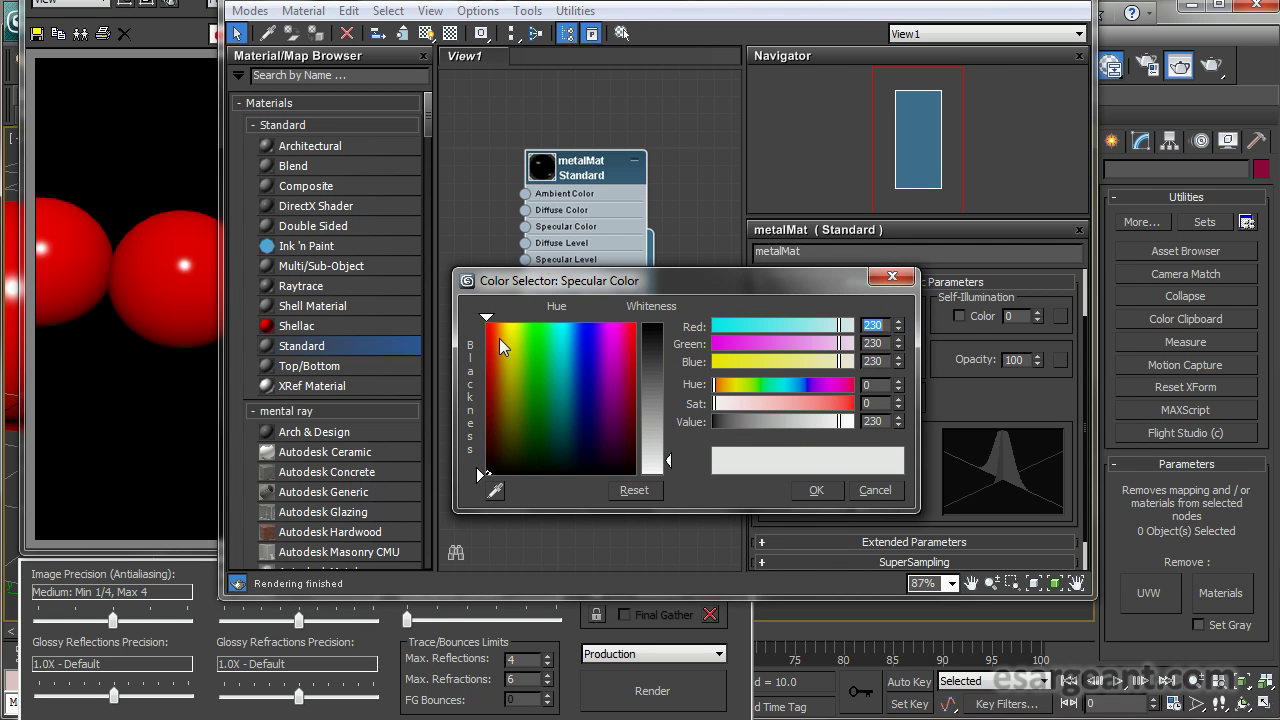
left_click_drag(509, 364, 511, 351)
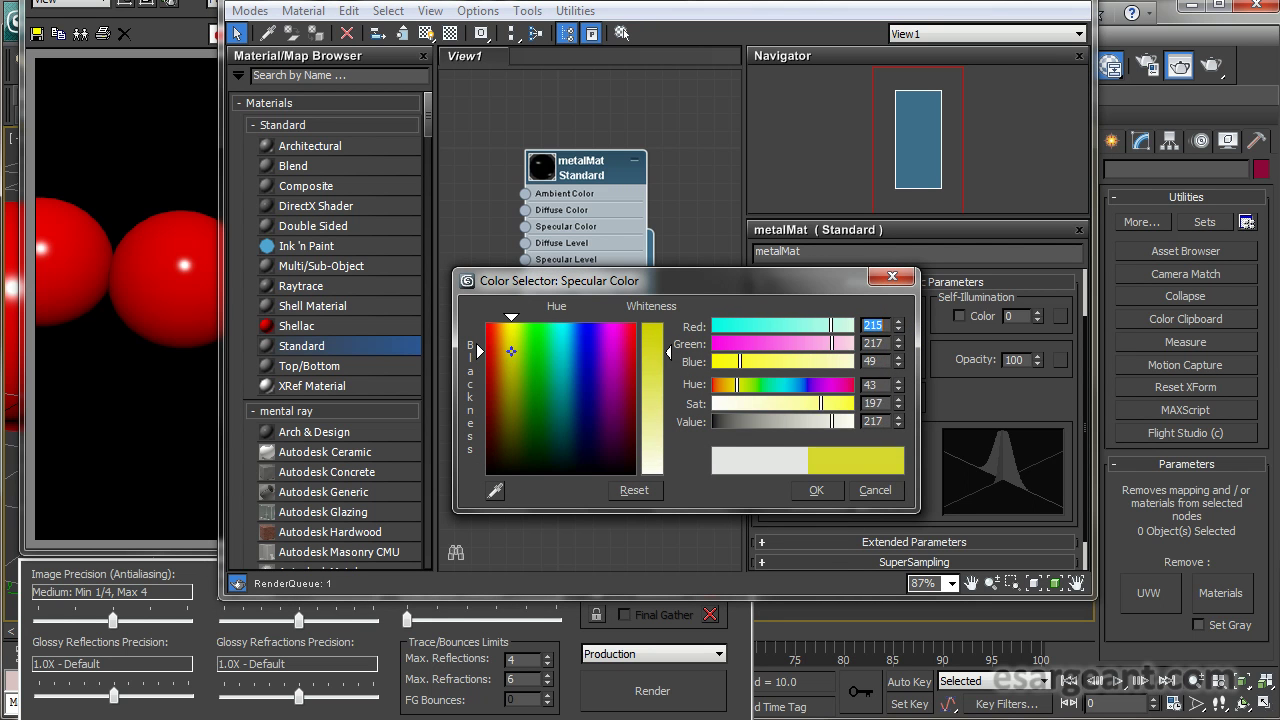
left_click_drag(655, 352, 657, 331)
left_click(817, 490)
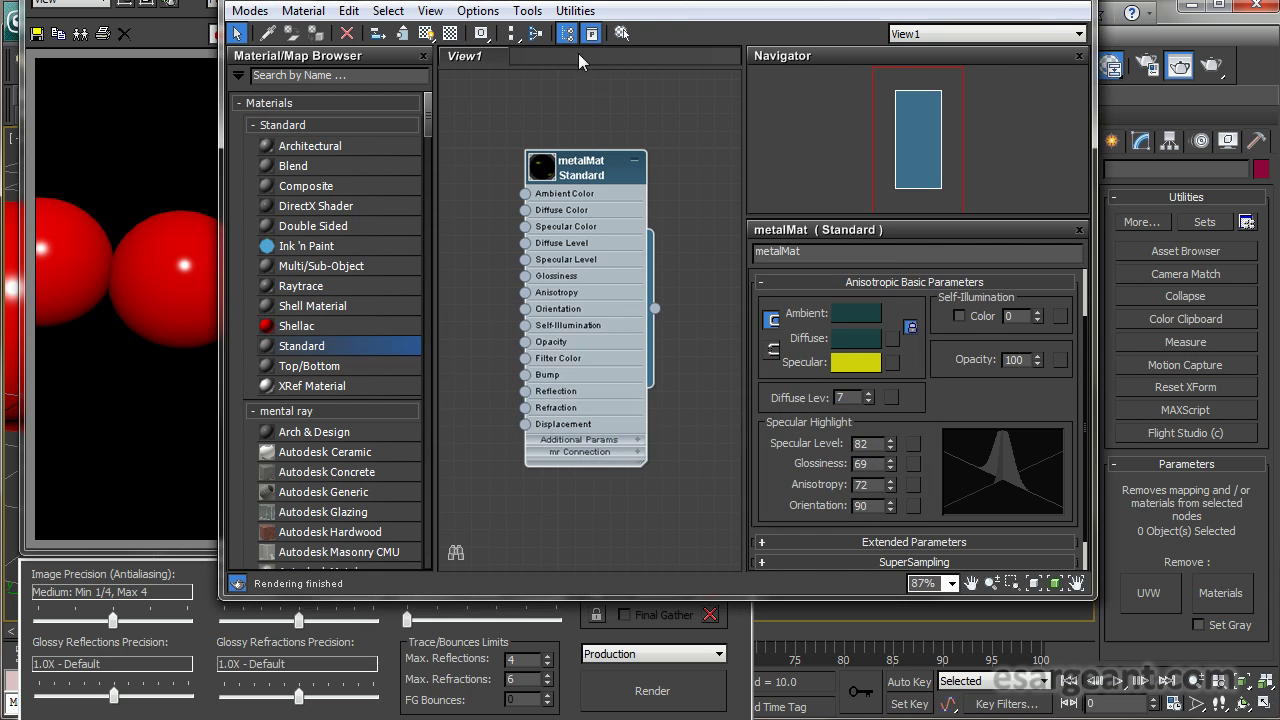
left_click_drag(600, 0, 906, 39)
left_click(700, 703)
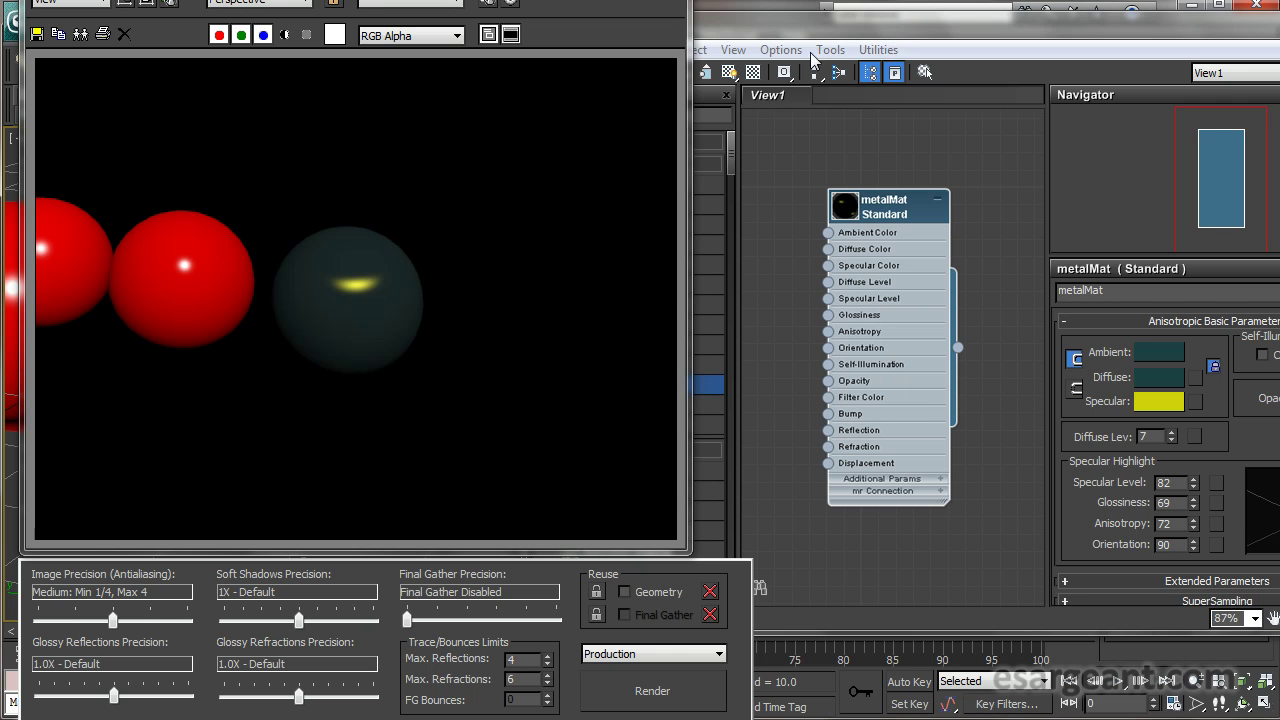
Step: Lighten metalMat's specular color to a pale yellow with RGB 246, 246, 205
left_click_drag(830, 30, 550, 18)
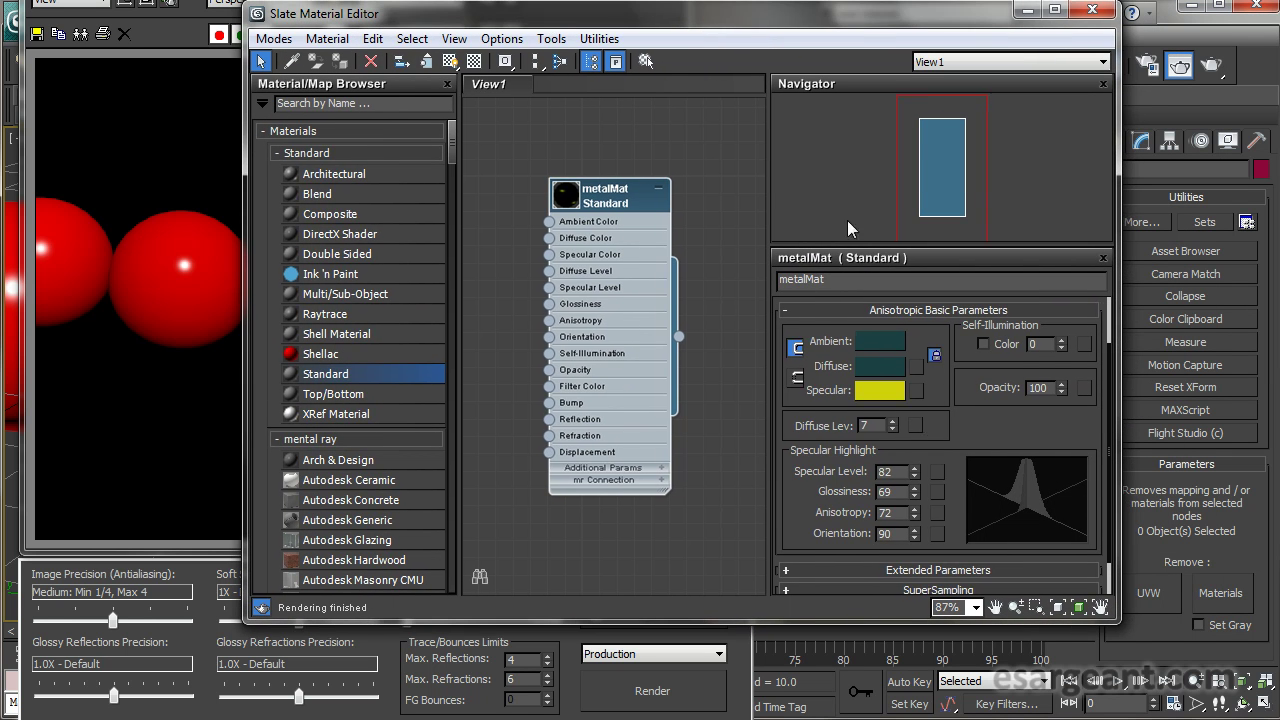
left_click(880, 389)
left_click_drag(668, 364, 670, 446)
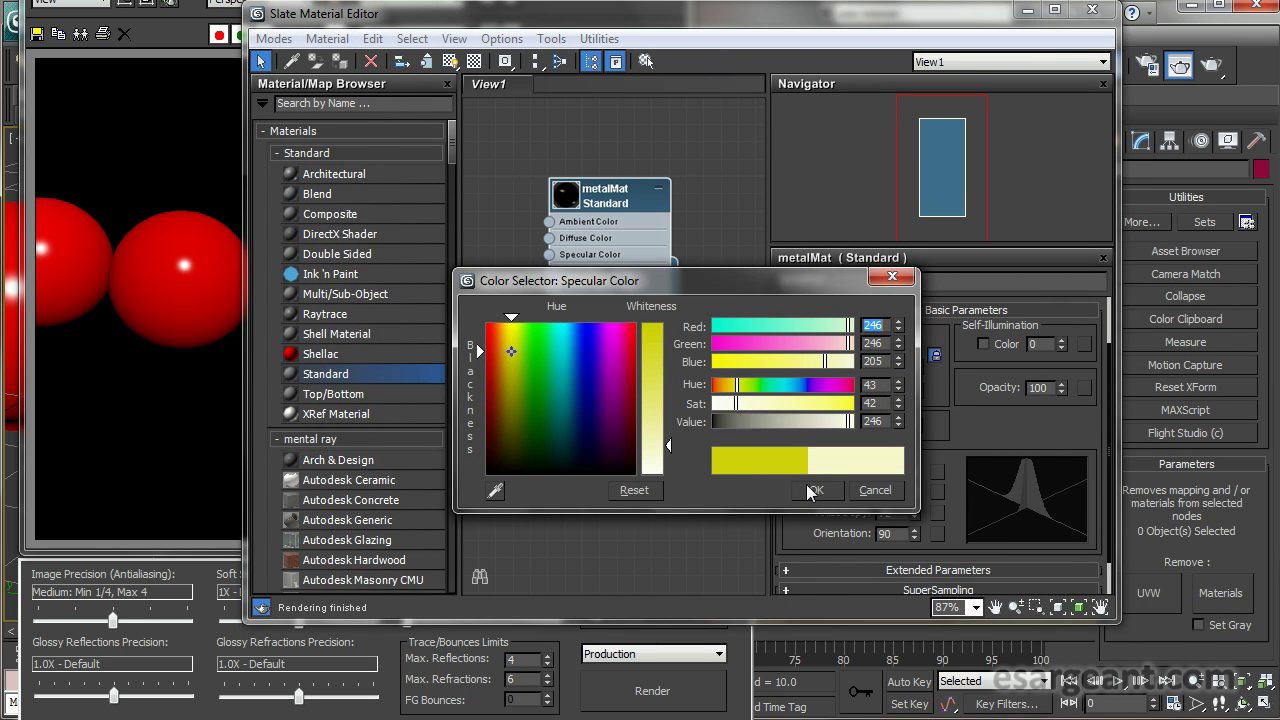
left_click(812, 490)
Step: Raise metalMat's diffuse level to 86 and render the sphere
left_click_drag(893, 426, 906, 356)
left_click_drag(518, 14, 868, 2)
left_click(652, 690)
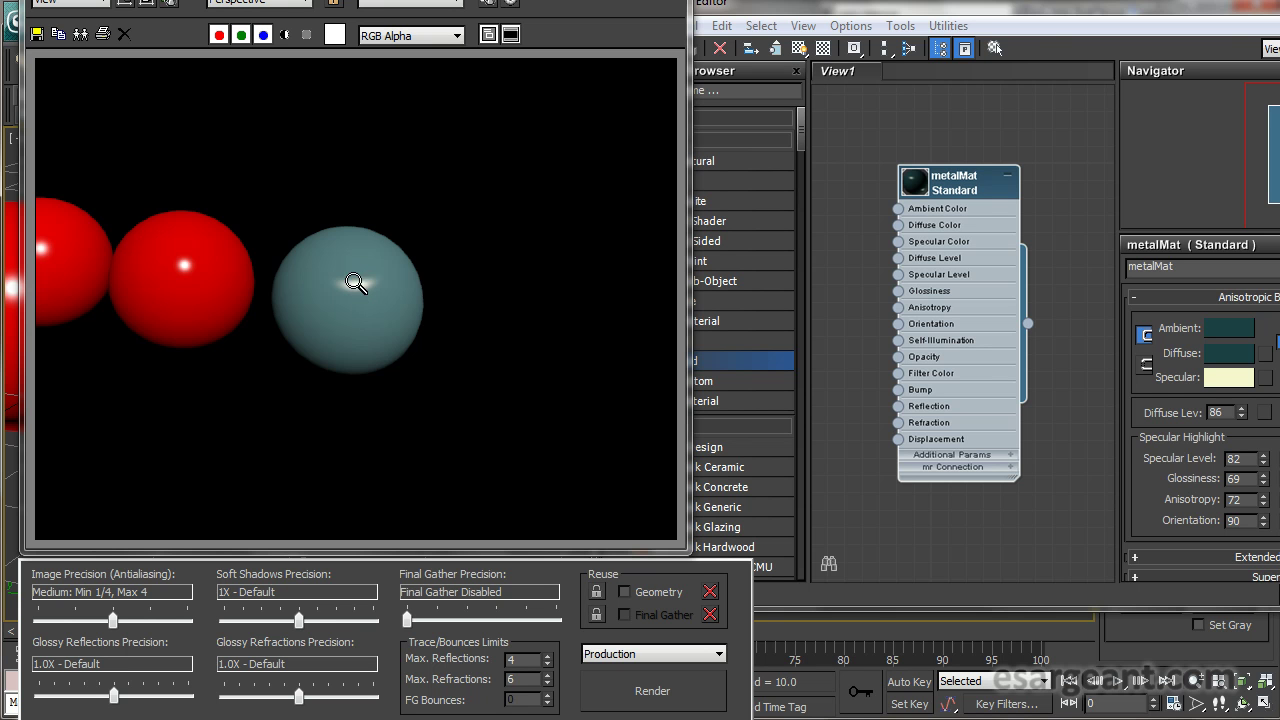
Step: Create a new Standard material, open its parameters and change its shader type to Strauss
left_click_drag(1047, 10, 689, 26)
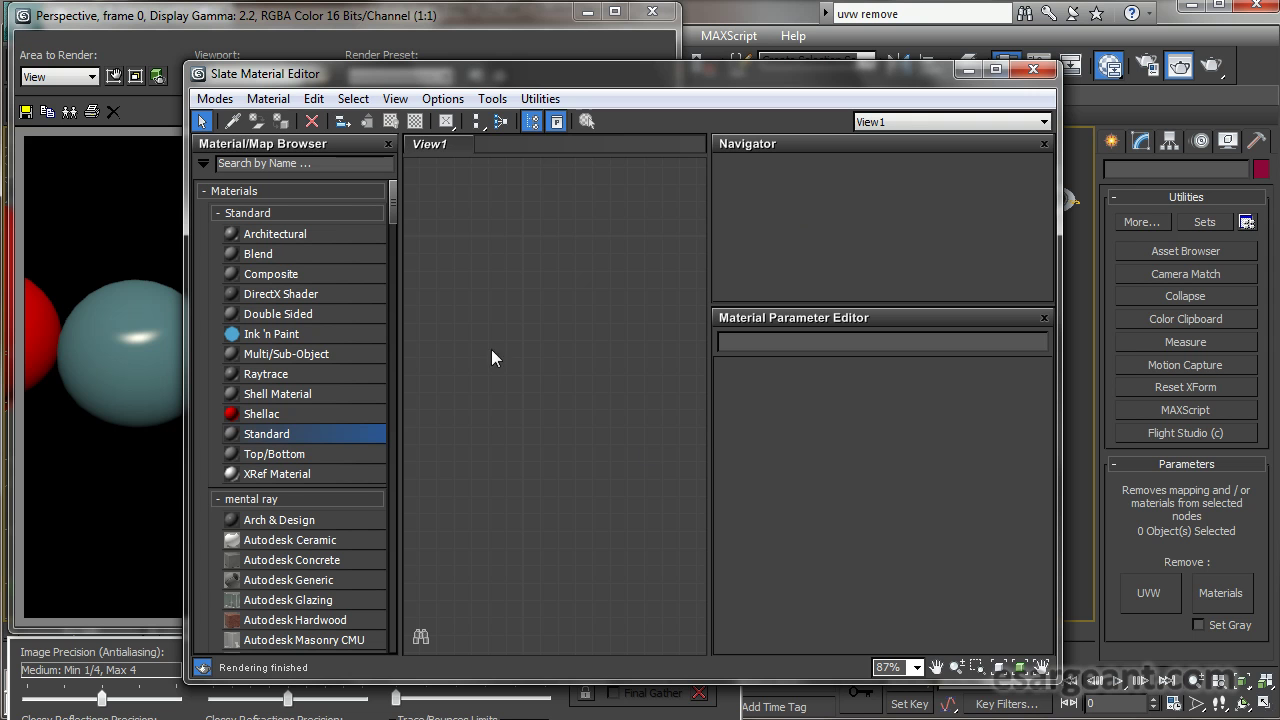
double_click(235, 433)
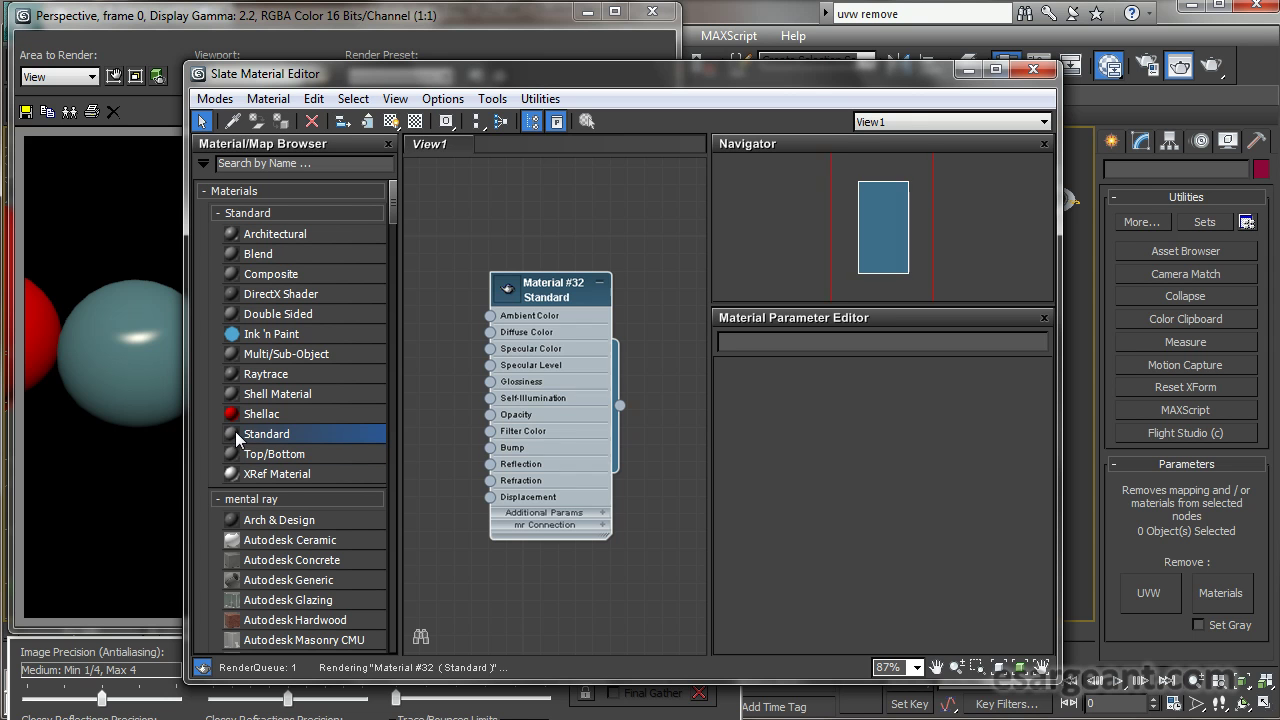
double_click(543, 295)
left_click(781, 395)
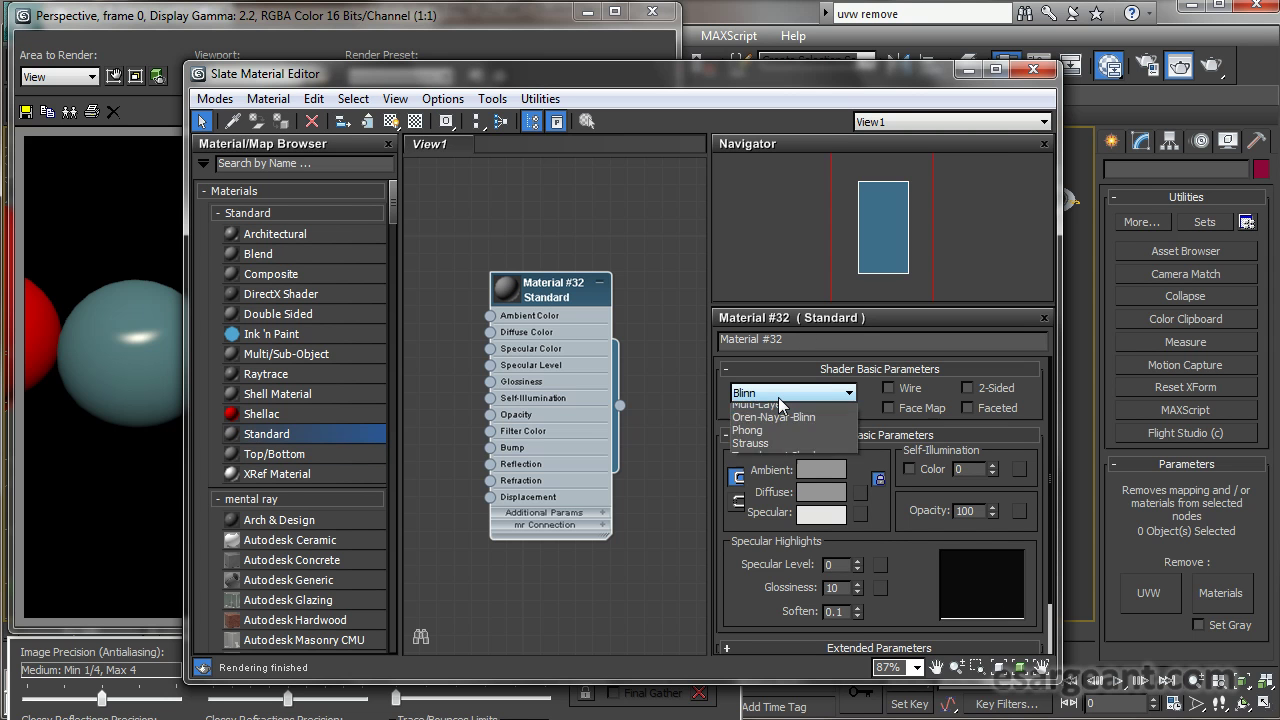
left_click(771, 490)
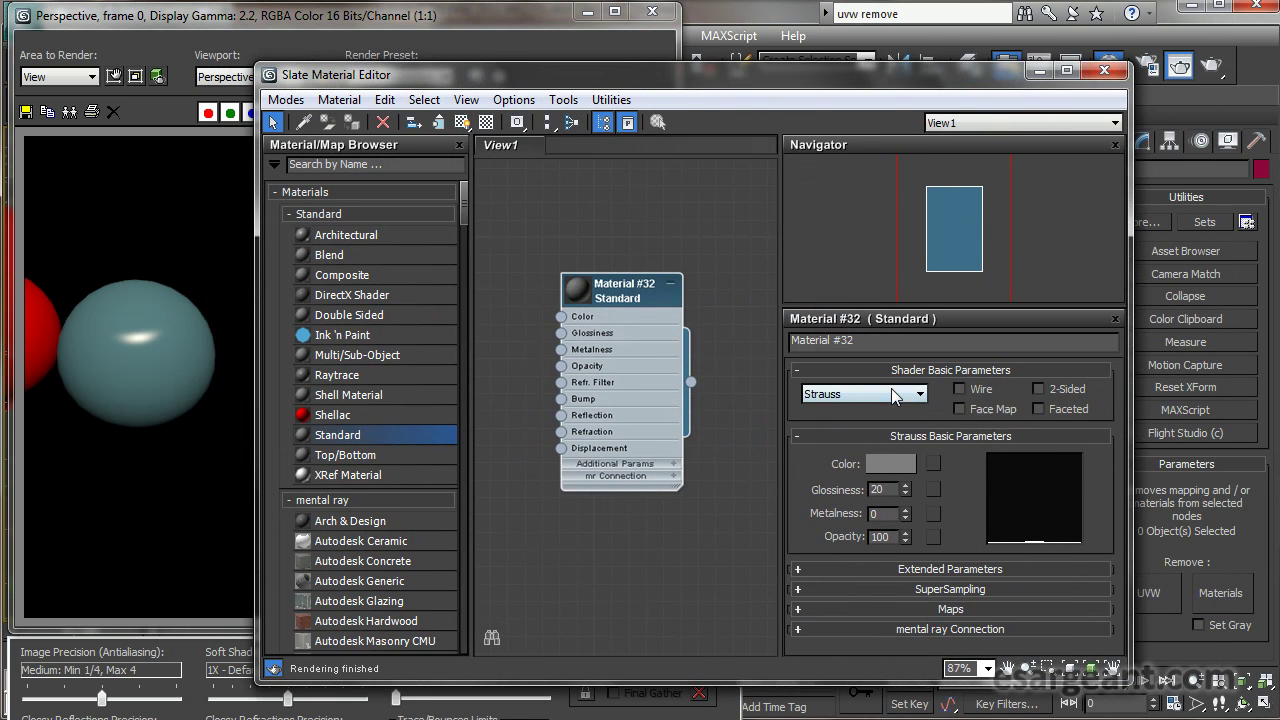
left_click(895, 396)
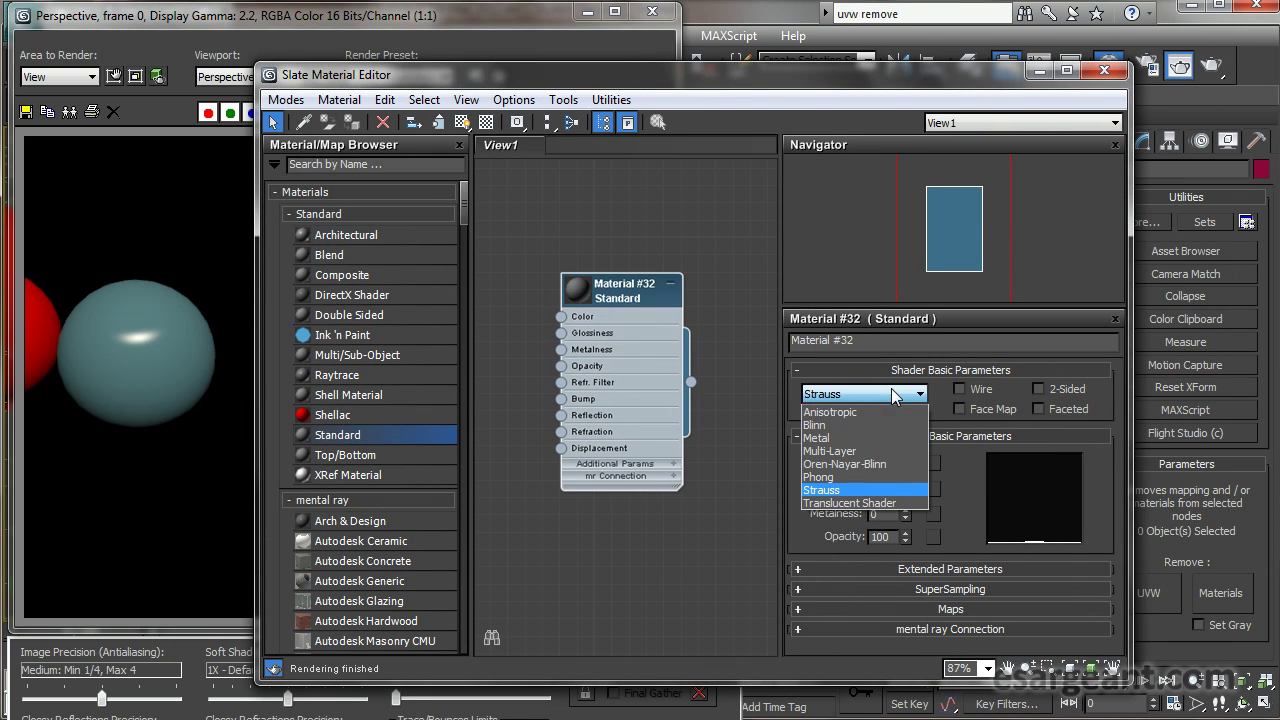
Step: Switch the new material's shader type to Multi-Layer and examine its first and second specular layer settings
left_click(864, 459)
scroll(961, 482, "down", 5)
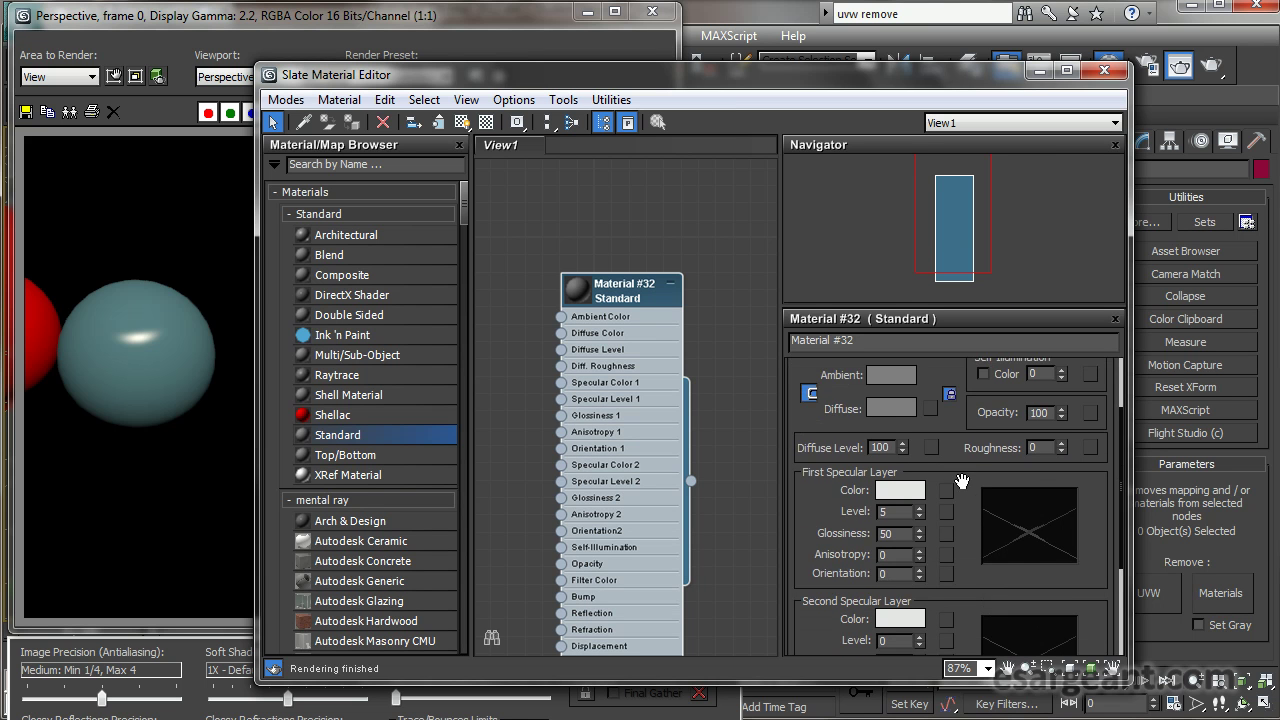
scroll(1010, 570, "down", 3)
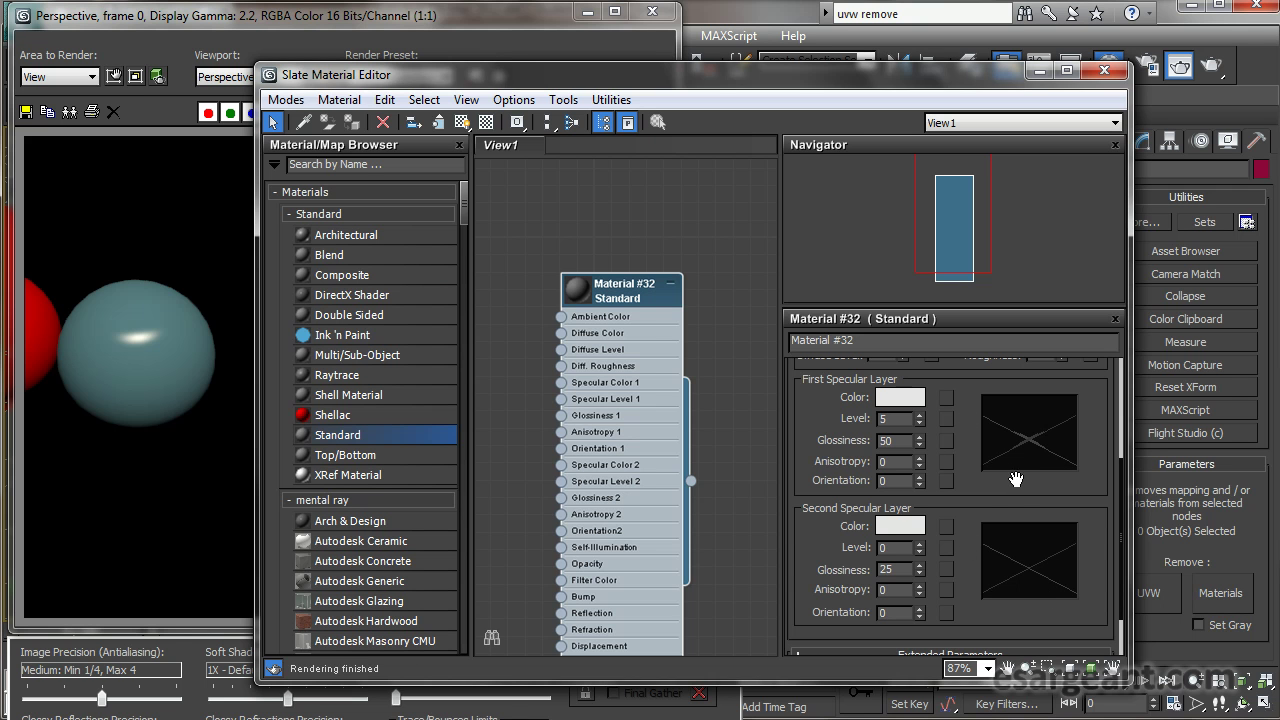
scroll(982, 490, "up", 1)
scroll(969, 428, "up", 5)
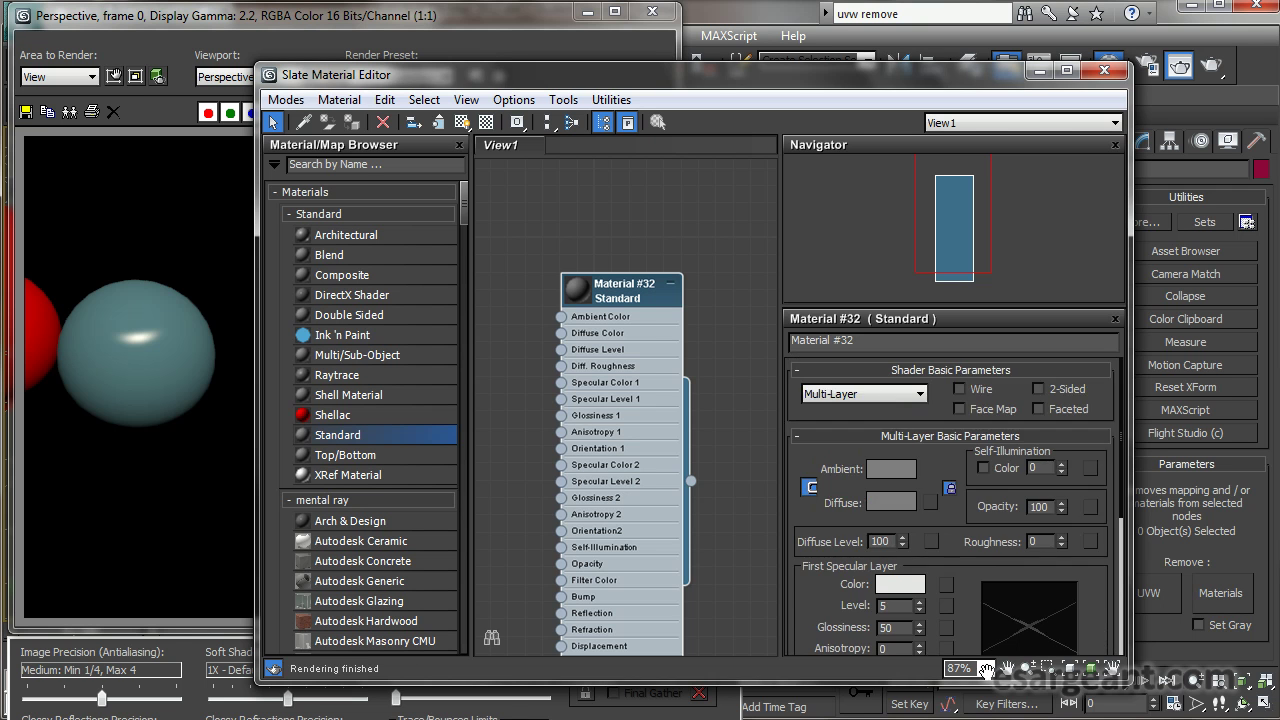
middle_click_drag(649, 293, 649, 241)
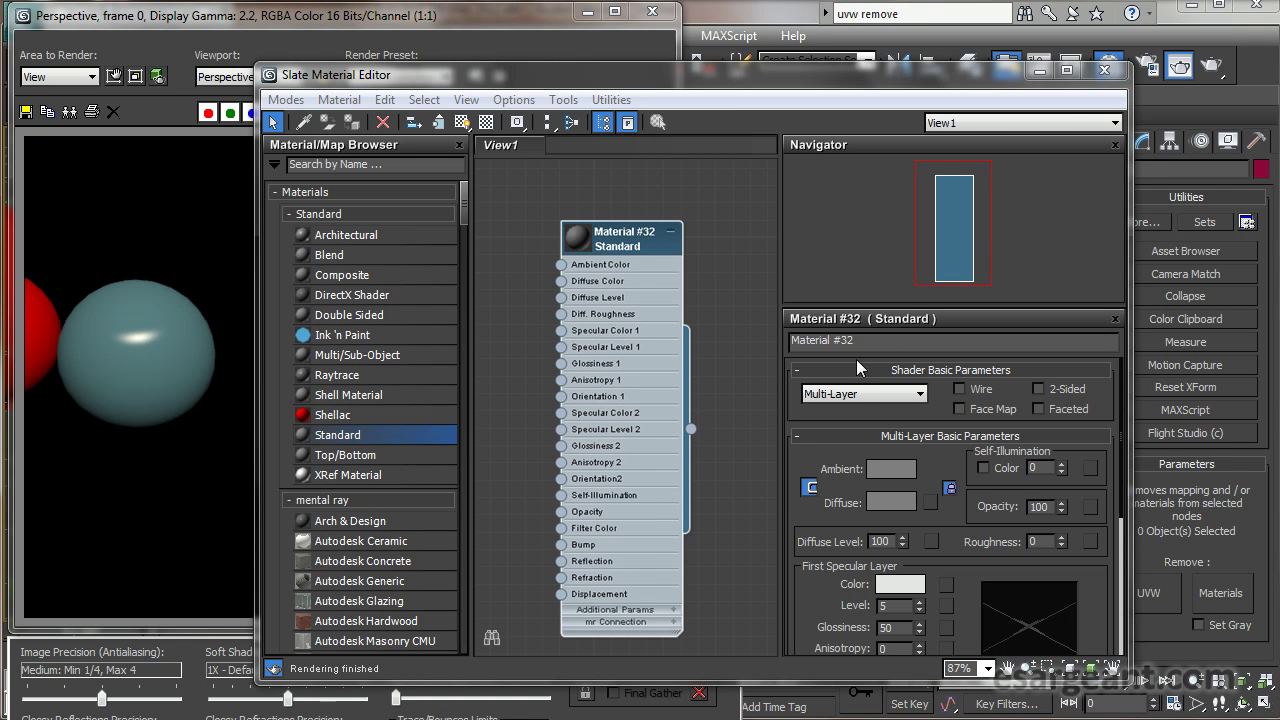
Step: Change the material's shader type to Blinn and rename the material glassMat
left_click(858, 395)
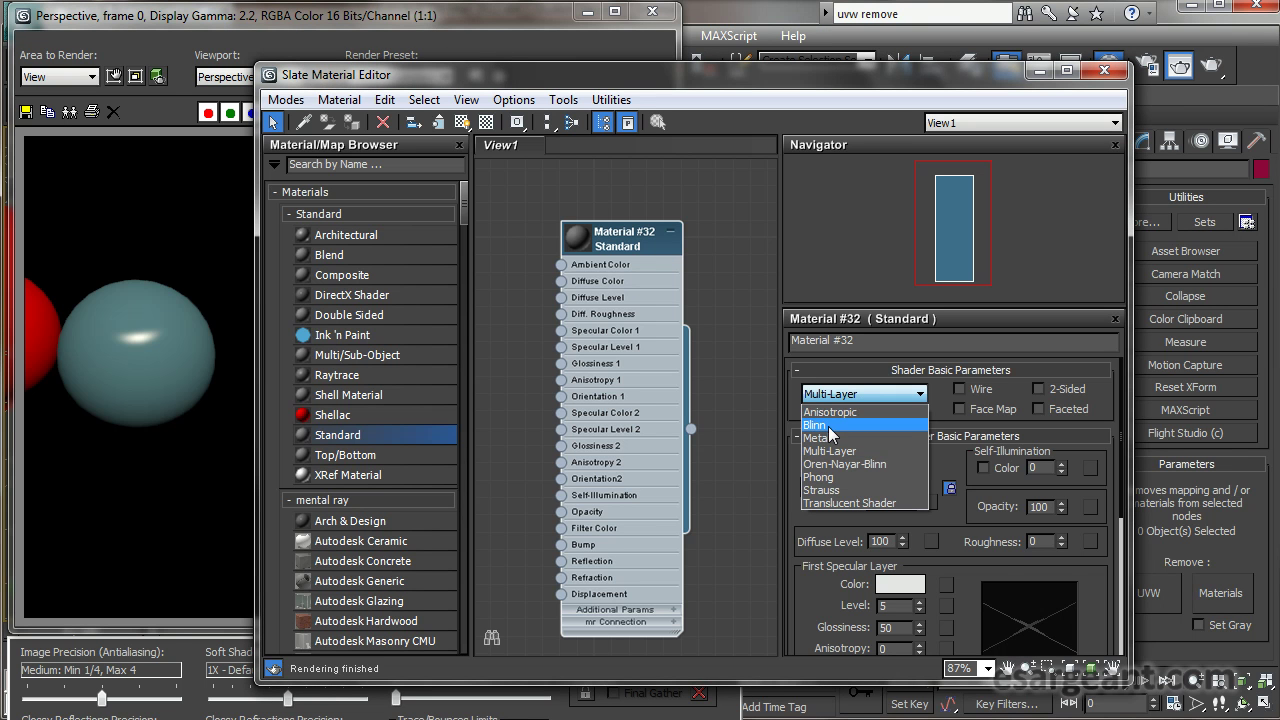
left_click(830, 428)
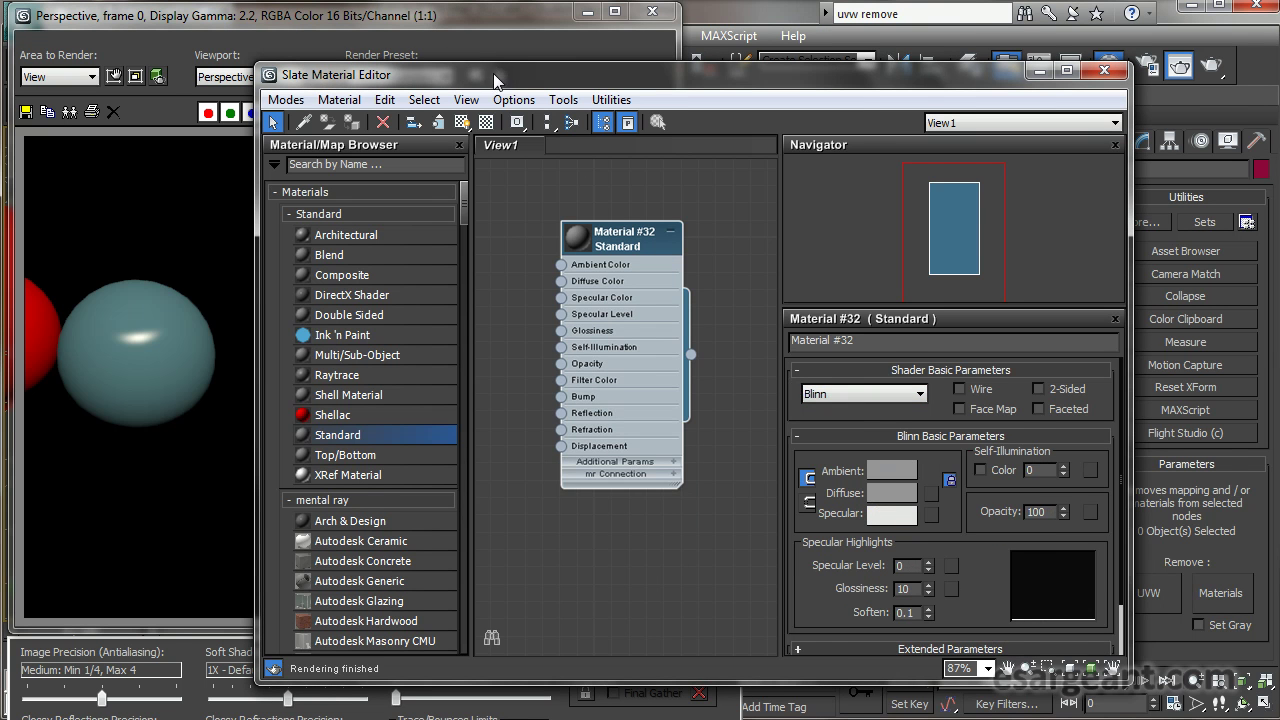
left_click_drag(496, 80, 598, 89)
right_click(690, 237)
left_click(740, 303)
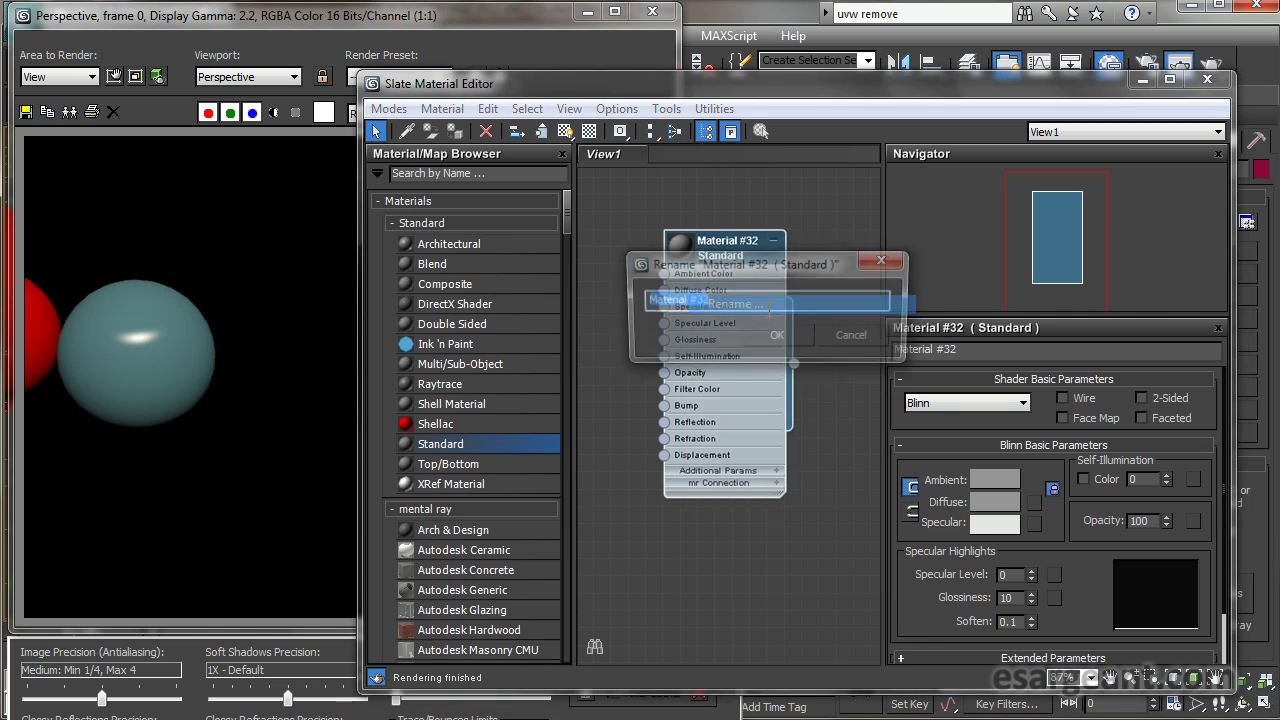
type("glassMat")
key("Return")
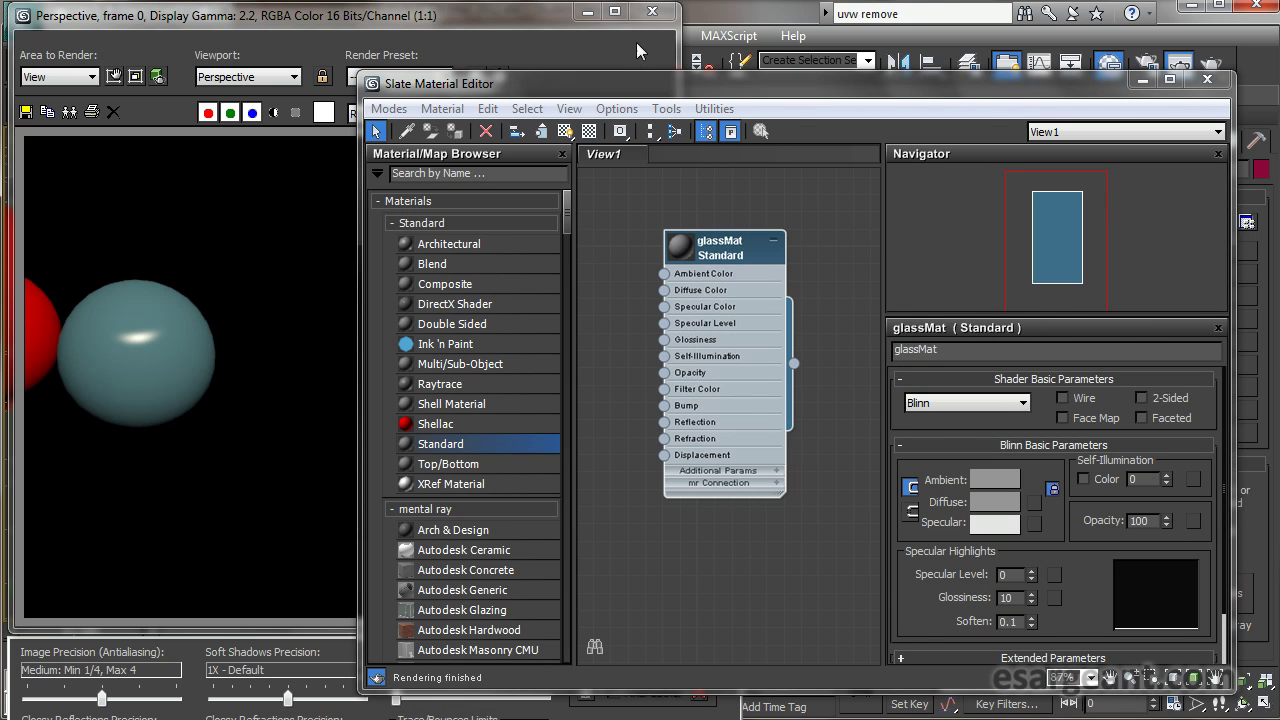
Step: Clone the teal metal sphere as a copy and move it along the Y axis to about Y -78.5, beside the original
left_click_drag(602, 90, 967, 80)
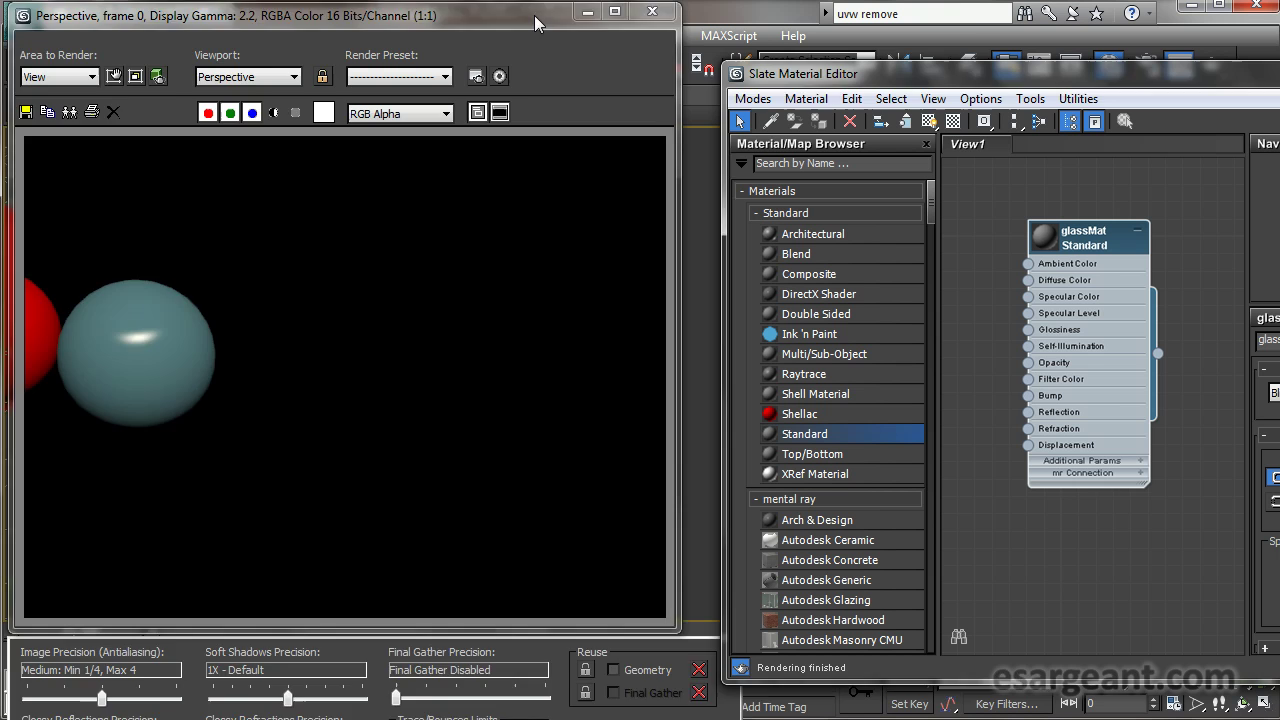
left_click_drag(535, 22, 332, 608)
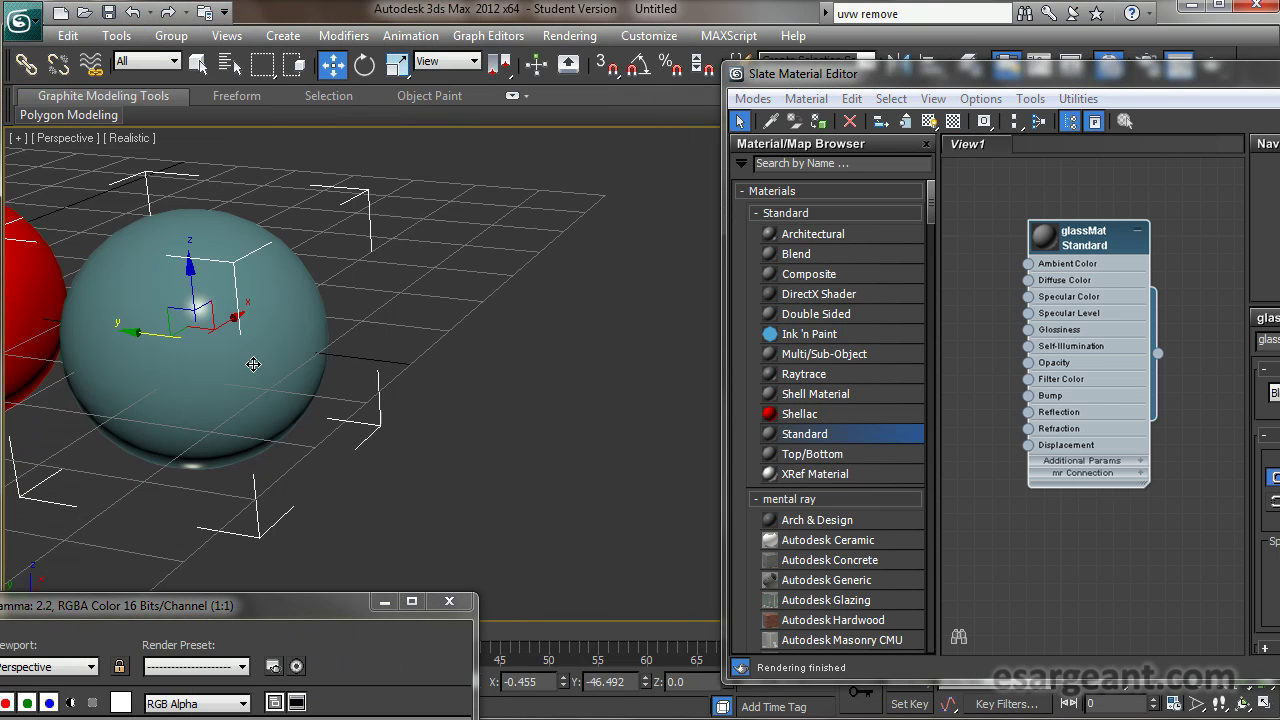
right_click(276, 366)
left_click(313, 460)
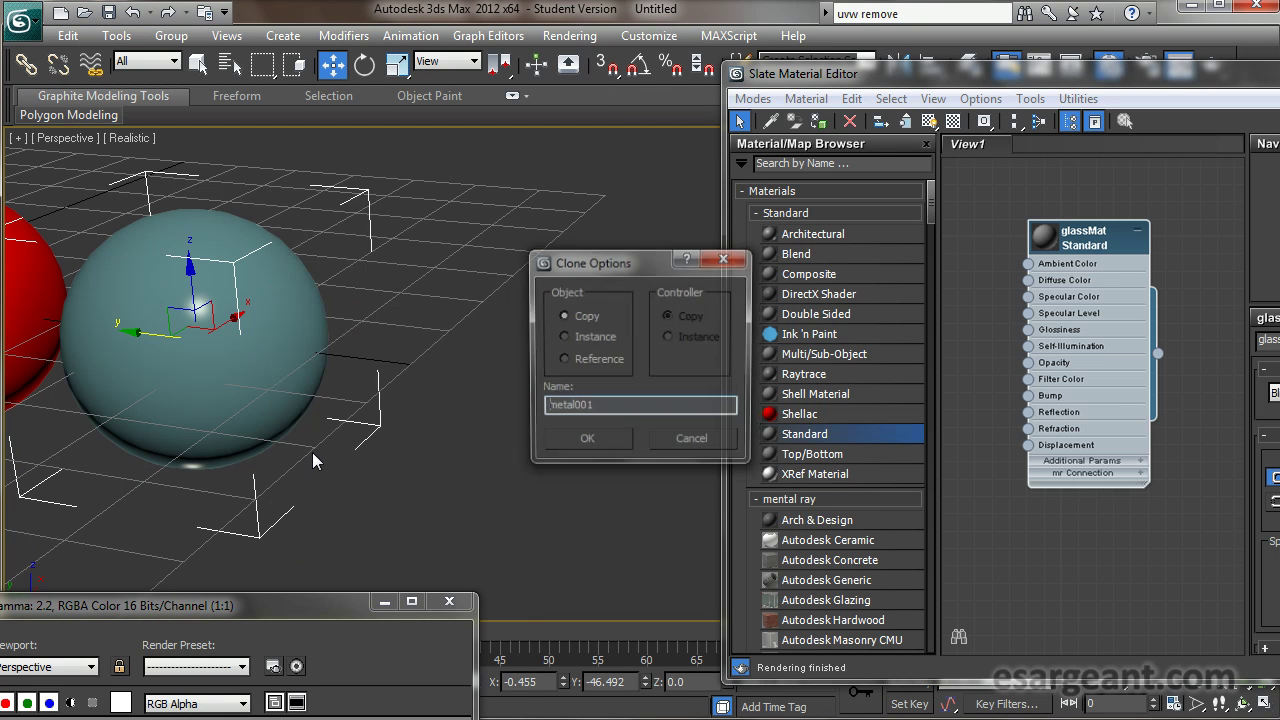
left_click(588, 438)
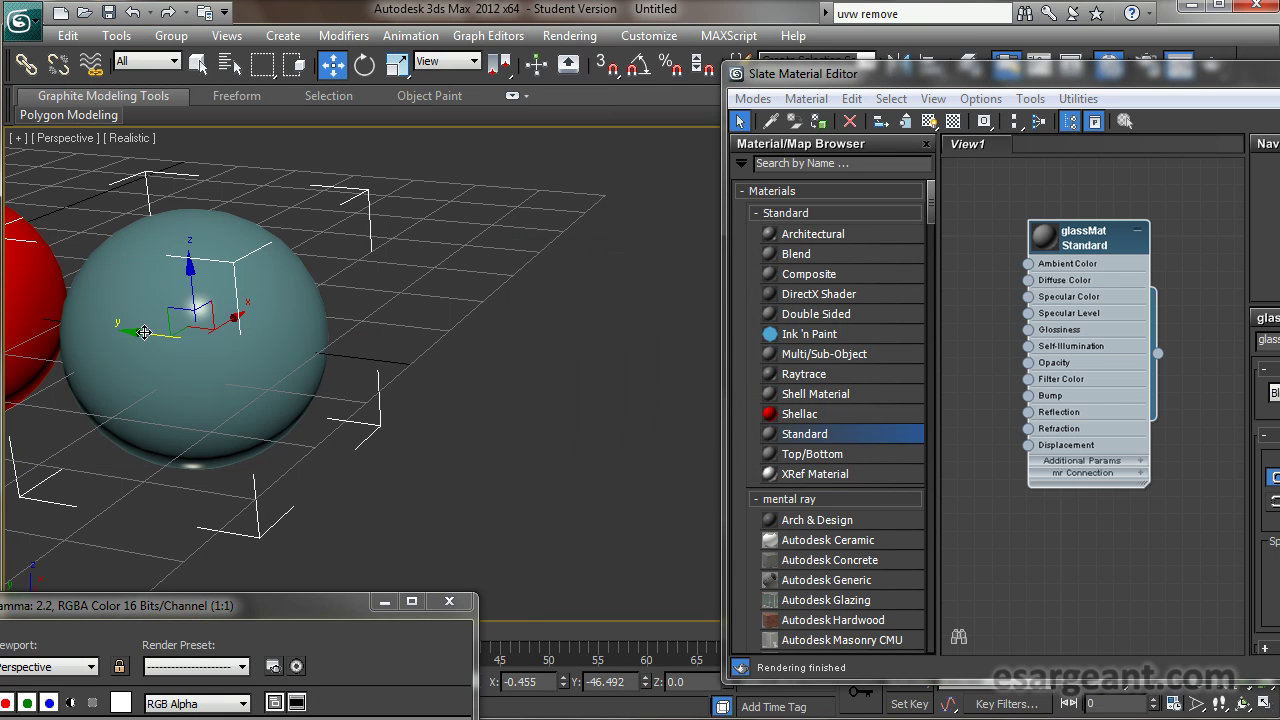
left_click_drag(144, 333, 448, 366)
left_click_drag(334, 605, 377, 342)
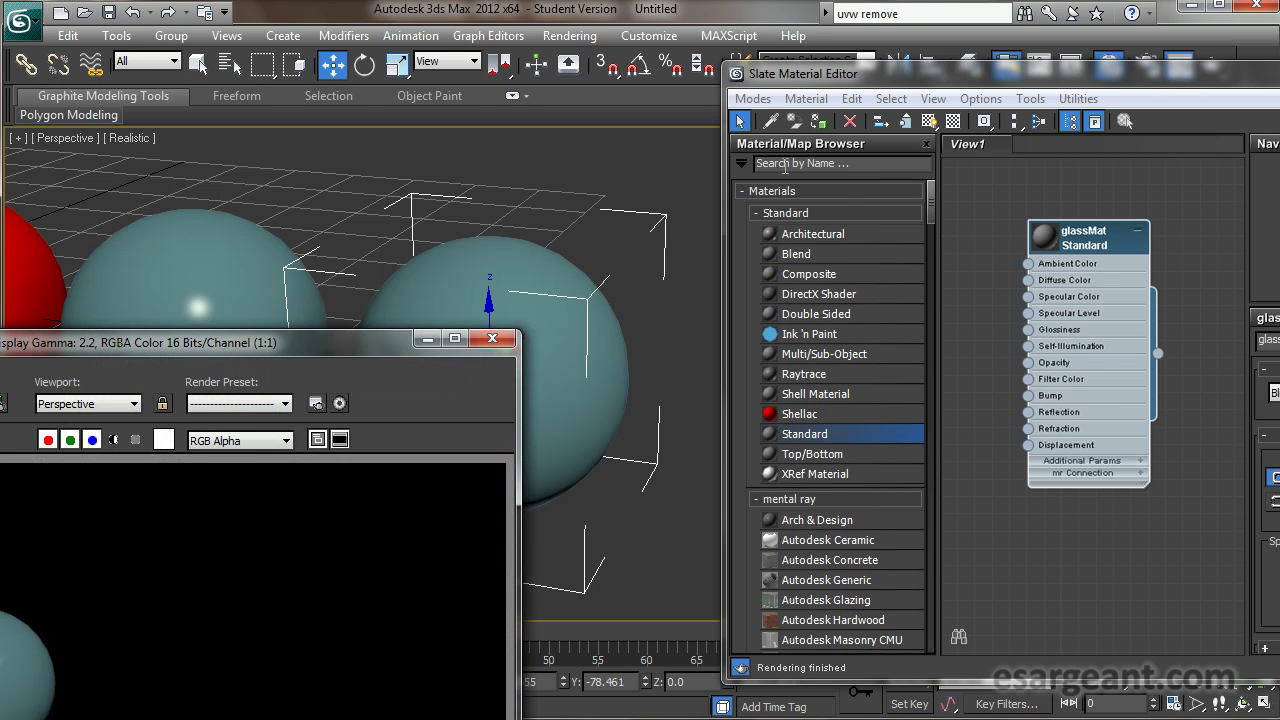
Step: Assign glassMat to the copied sphere and set its specular level to 96 and glossiness to 42
left_click(820, 121)
mouse_move(915, 80)
left_mouse_down()
mouse_move(367, 56)
mouse_move(350, 75)
left_mouse_up()
left_click_drag(778, 406, 782, 327)
left_click_drag(829, 500, 836, 448)
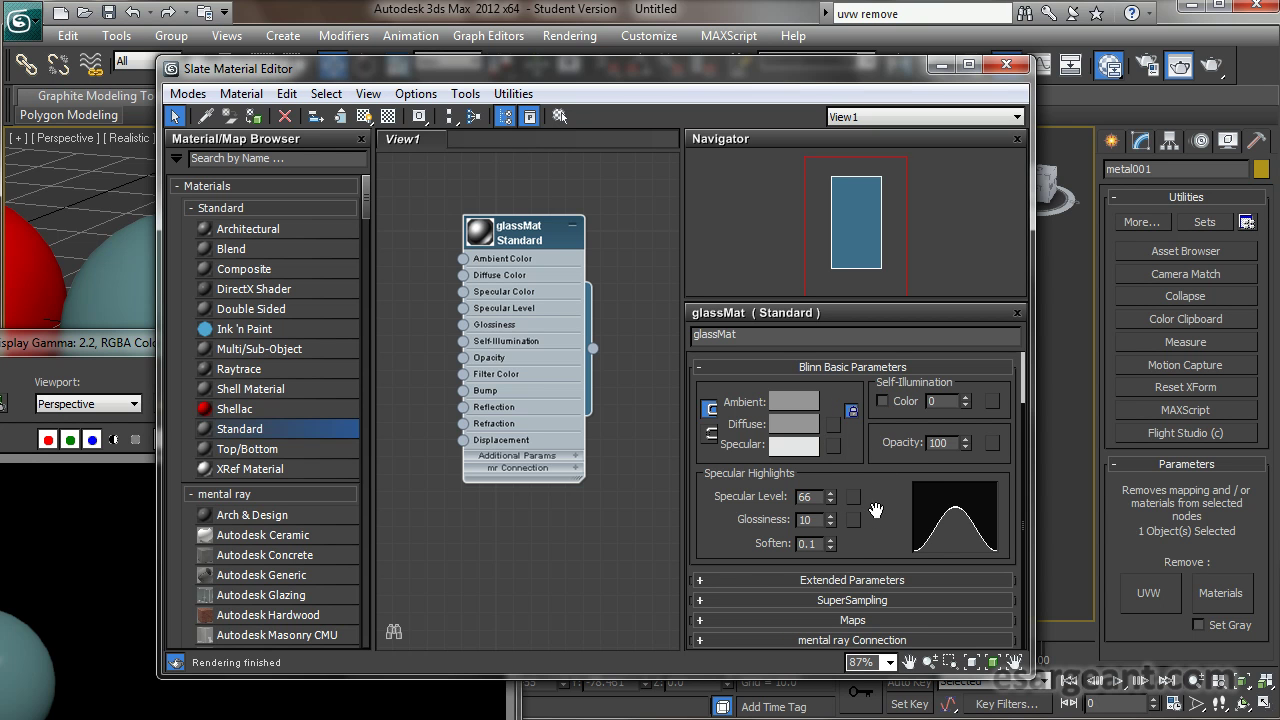
left_click_drag(828, 500, 832, 463)
left_click_drag(836, 527, 820, 457)
Step: Render the perspective view to check glassMat's specular highlight on the copied sphere
left_click_drag(569, 79, 830, 63)
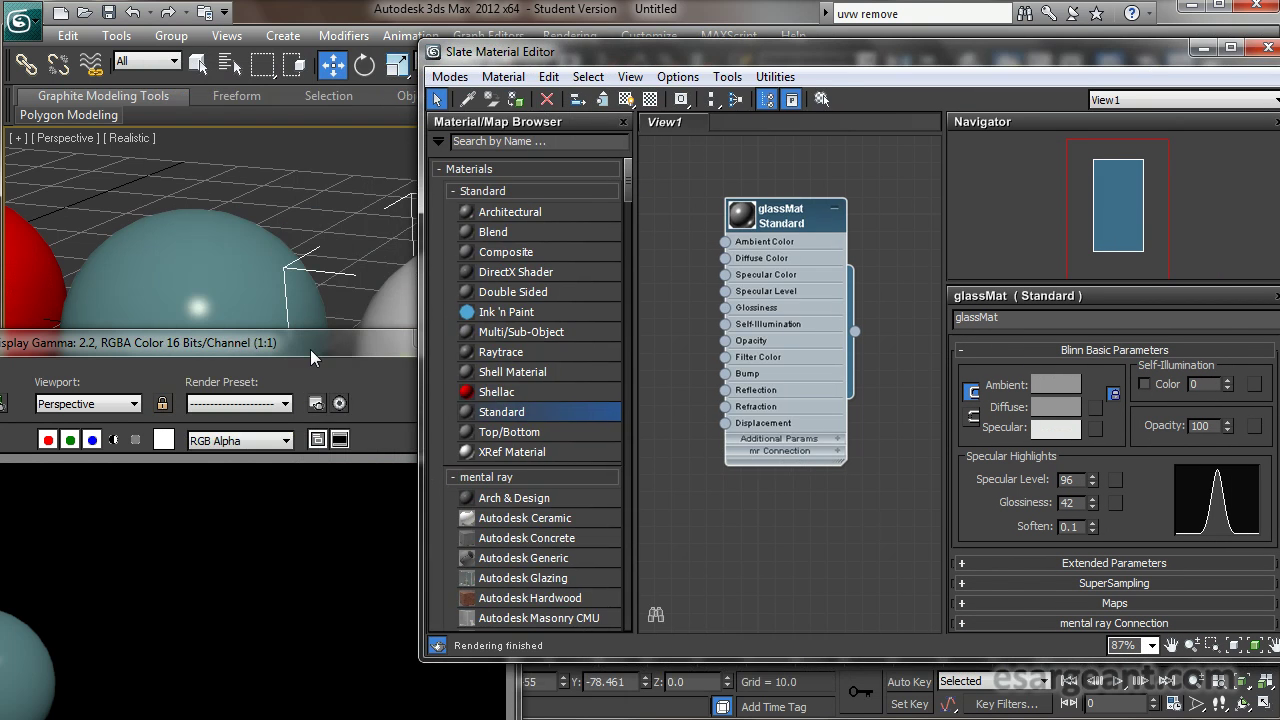
left_click_drag(310, 349, 534, 32)
key("shift+q")
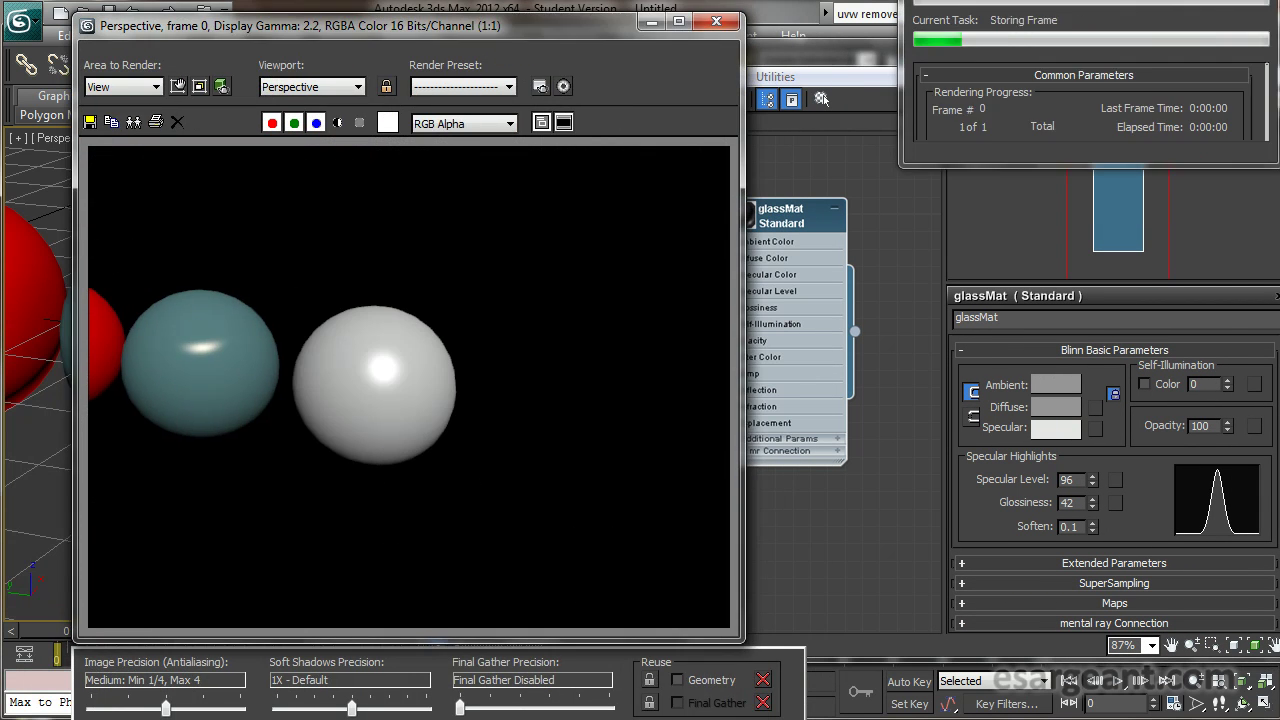
Step: Lower glassMat's opacity to 54 and render the perspective view again
left_click_drag(594, 24, 334, 439)
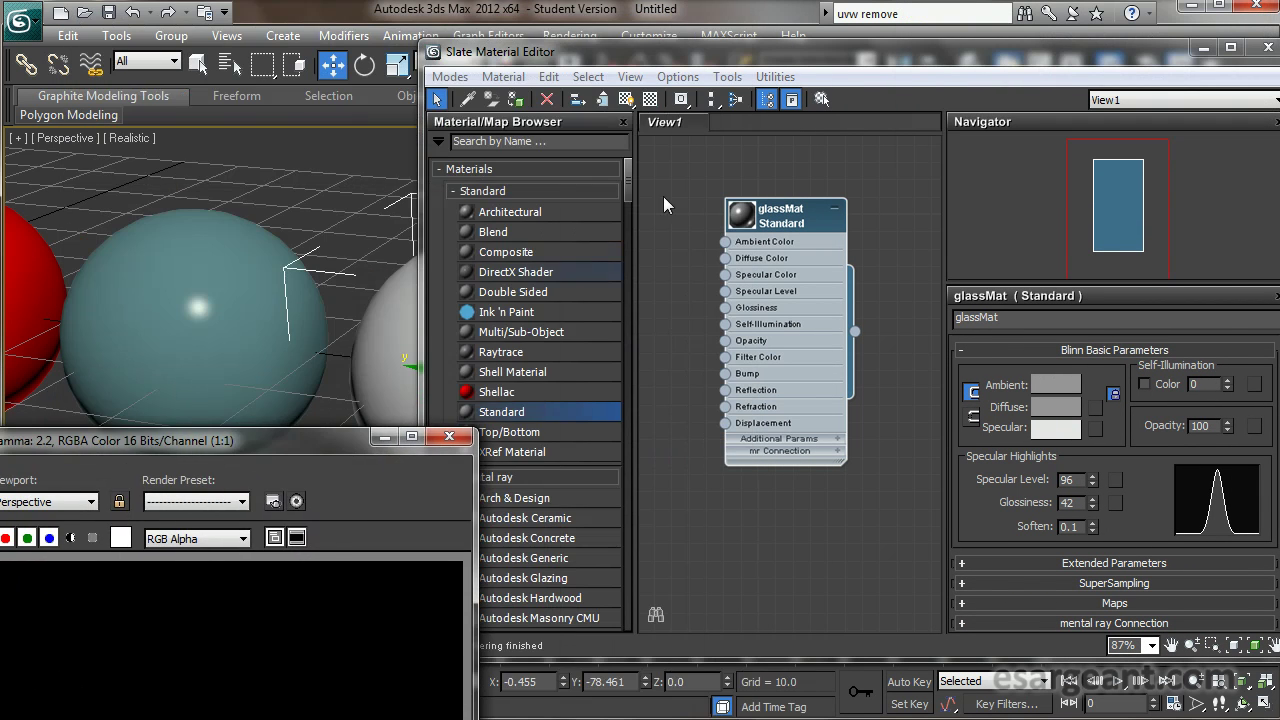
left_click_drag(800, 48, 517, 52)
left_click_drag(877, 492, 877, 496)
left_click_drag(944, 434, 950, 486)
left_click_drag(866, 529, 866, 525)
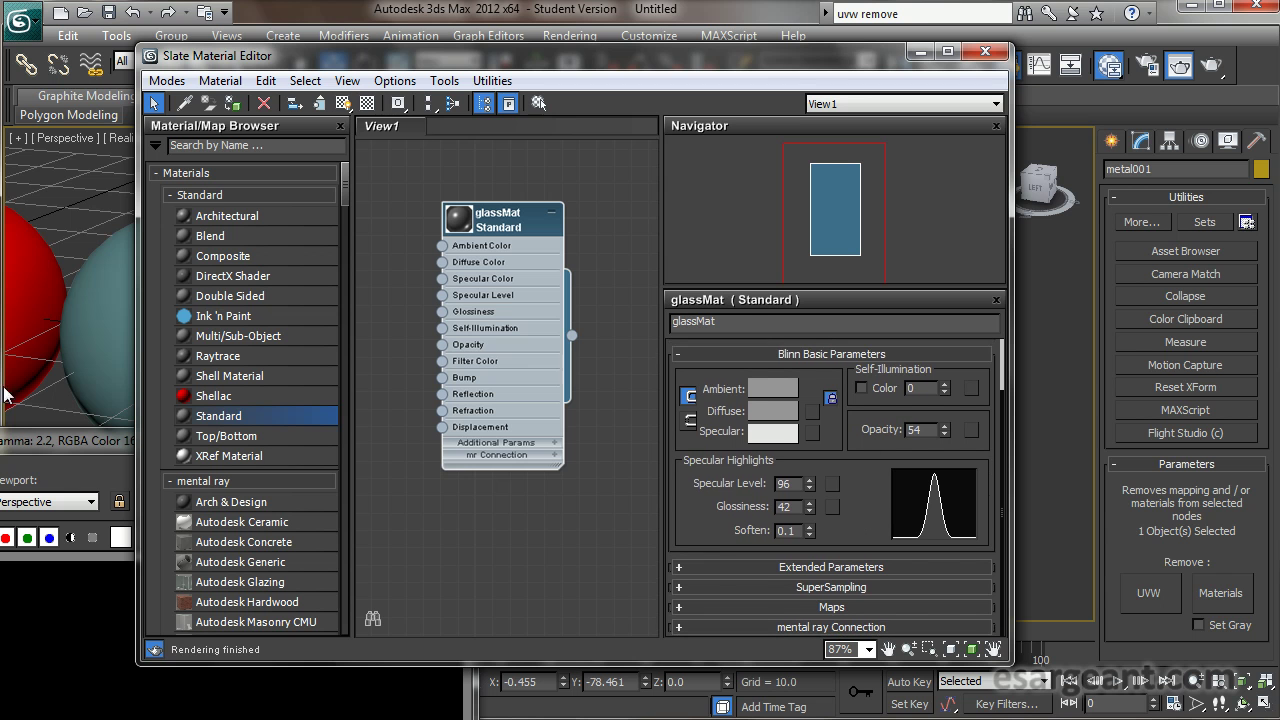
left_click_drag(66, 459, 350, 2)
key("shift+q")
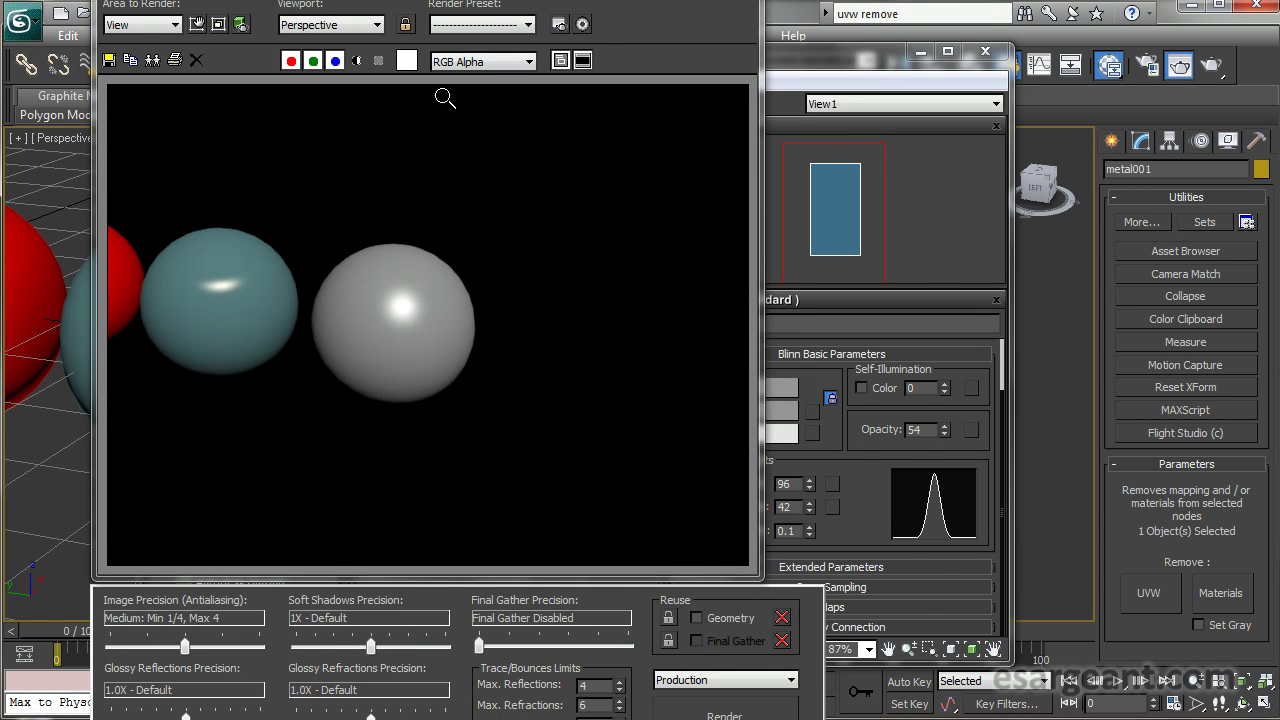
Step: Set the amount of glassMat's inward advanced-transparency falloff to 100 in the Extended Parameters and render the sphere
left_click_drag(350, 2, 399, 249)
left_click_drag(733, 60, 927, 78)
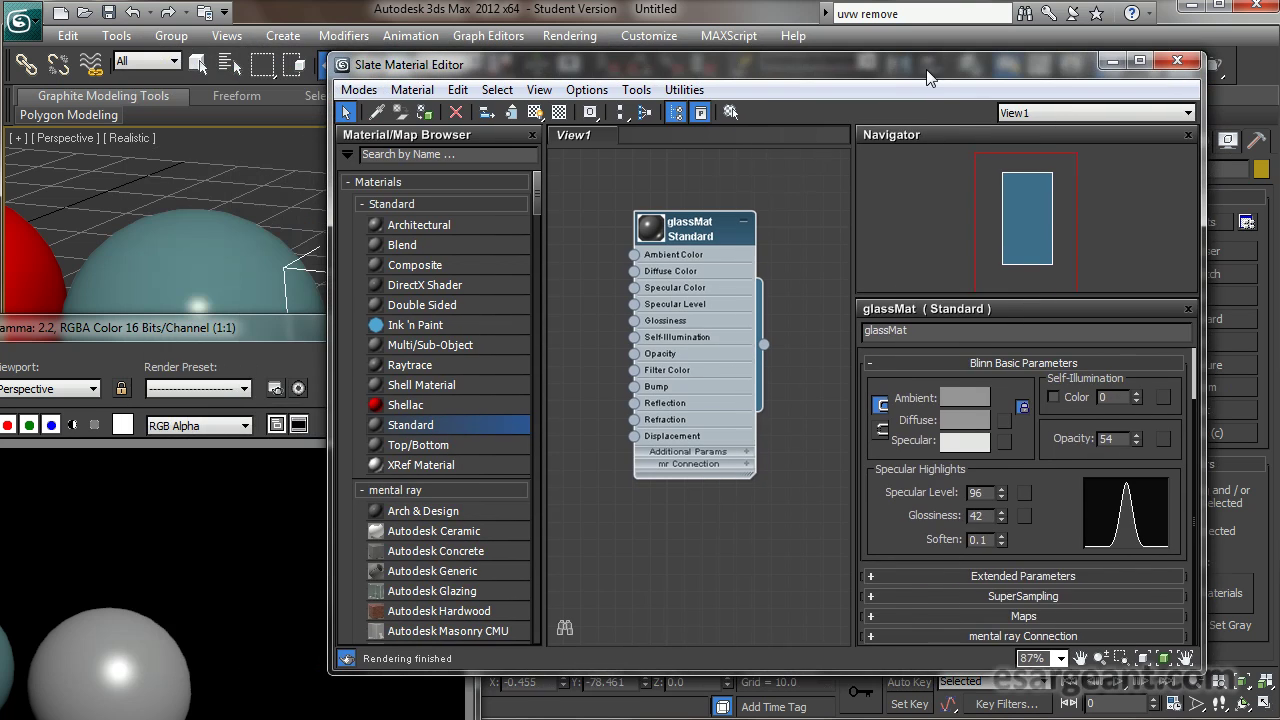
left_click(1024, 577)
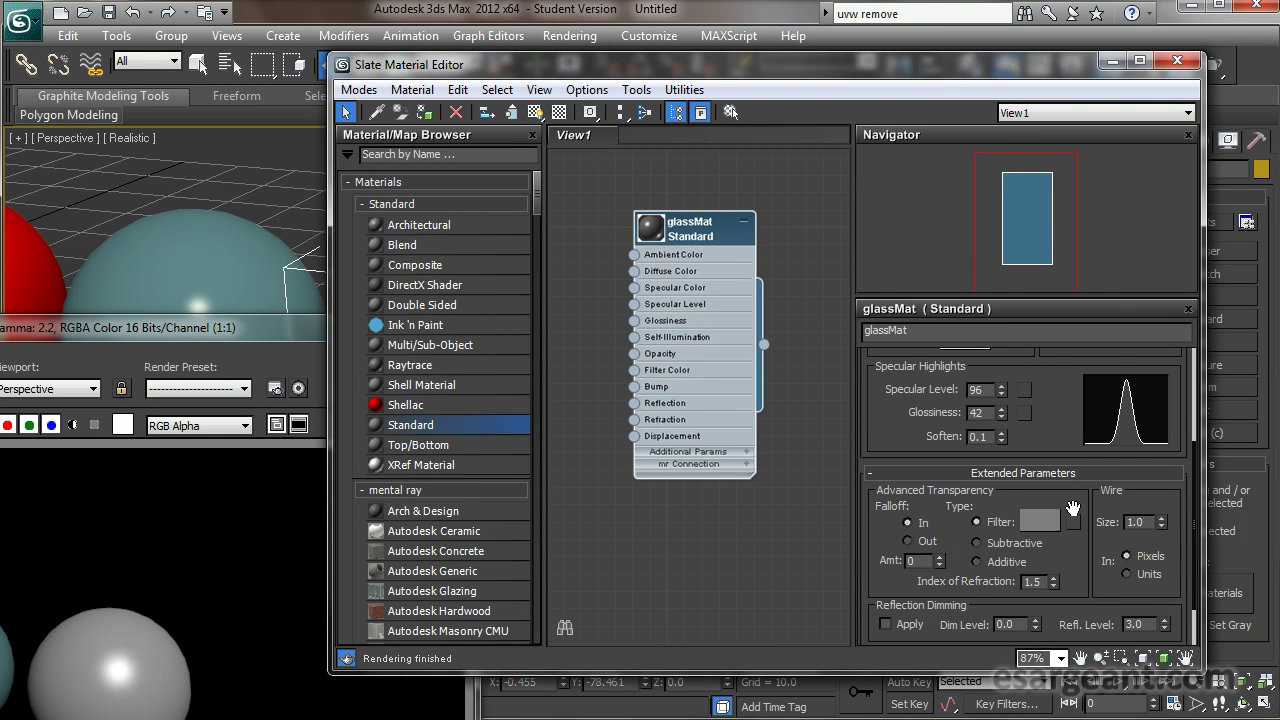
scroll(1080, 540, "down", 2)
left_click_drag(1080, 527, 1078, 468)
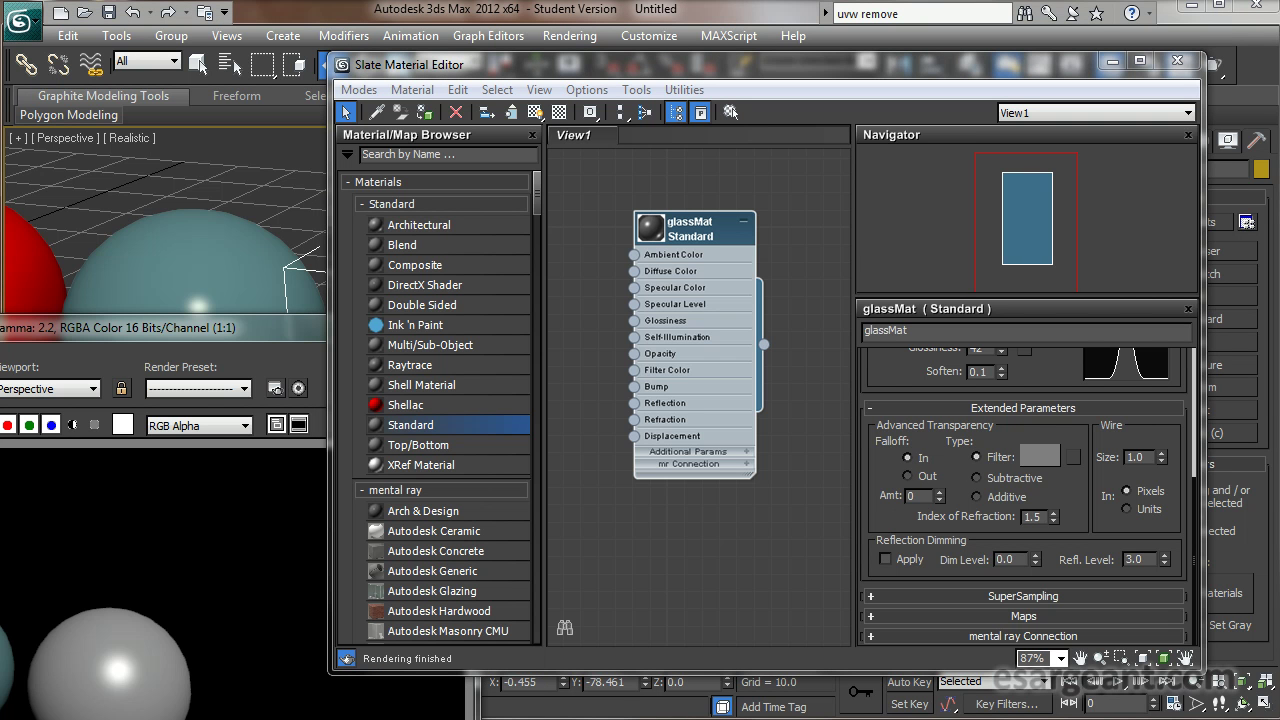
left_click_drag(279, 337, 779, 43)
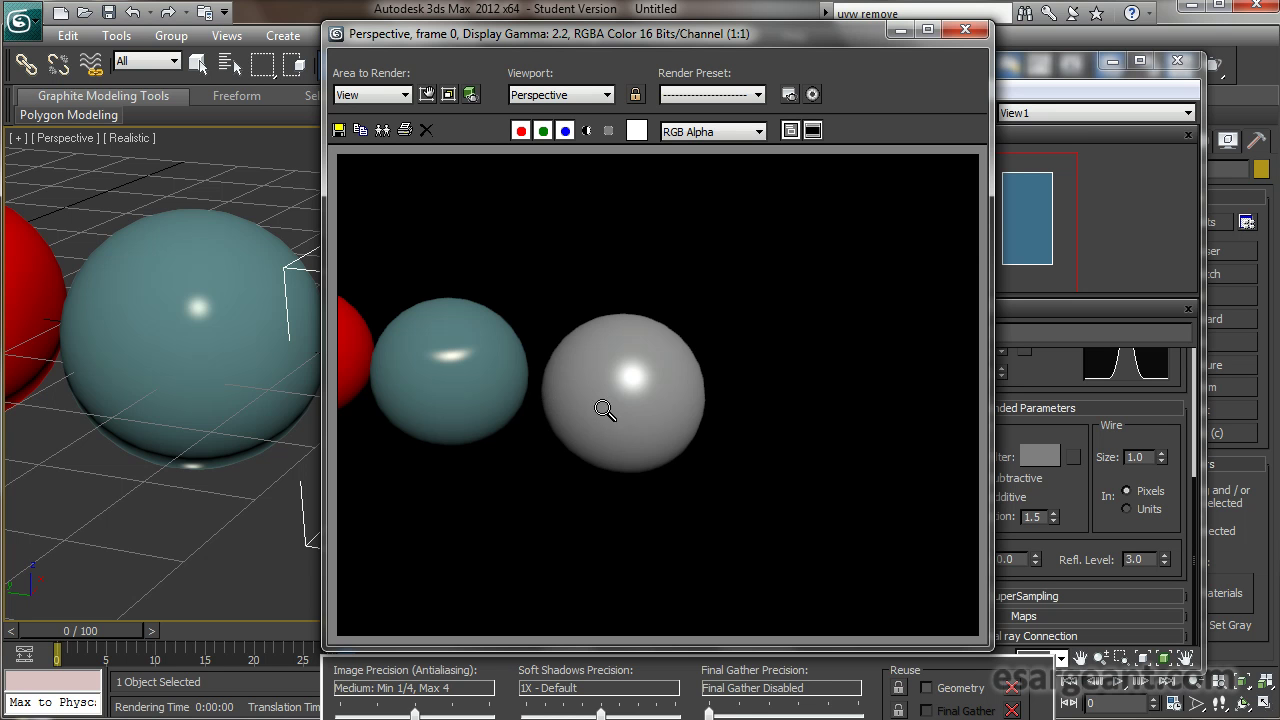
left_click_drag(751, 39, 335, 645)
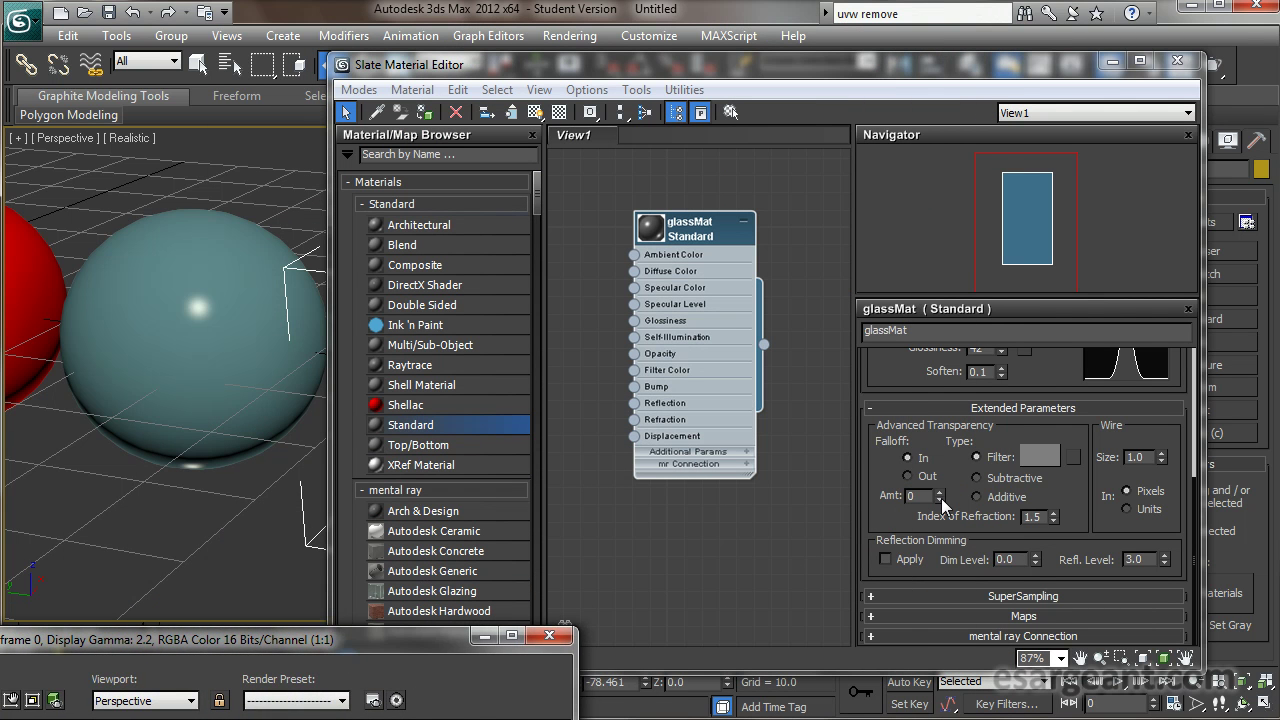
left_click_drag(941, 503, 956, 205)
left_click_drag(963, 6, 986, 6)
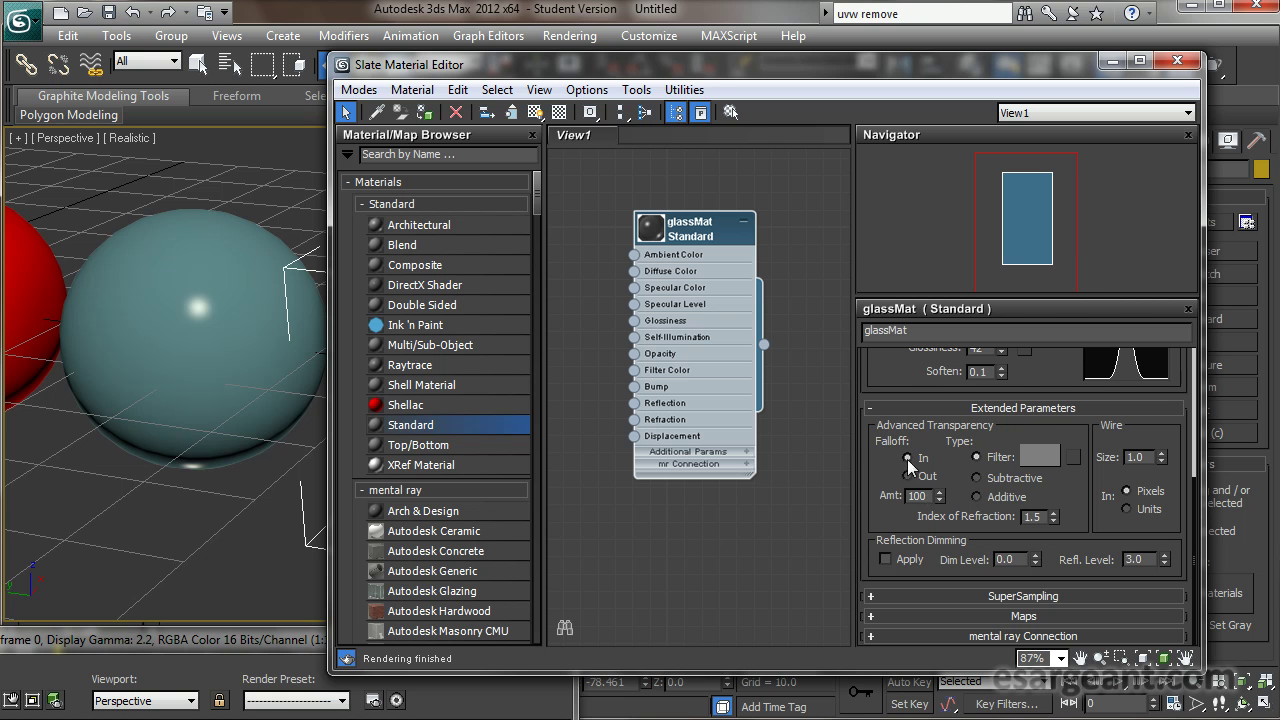
key("shift+q")
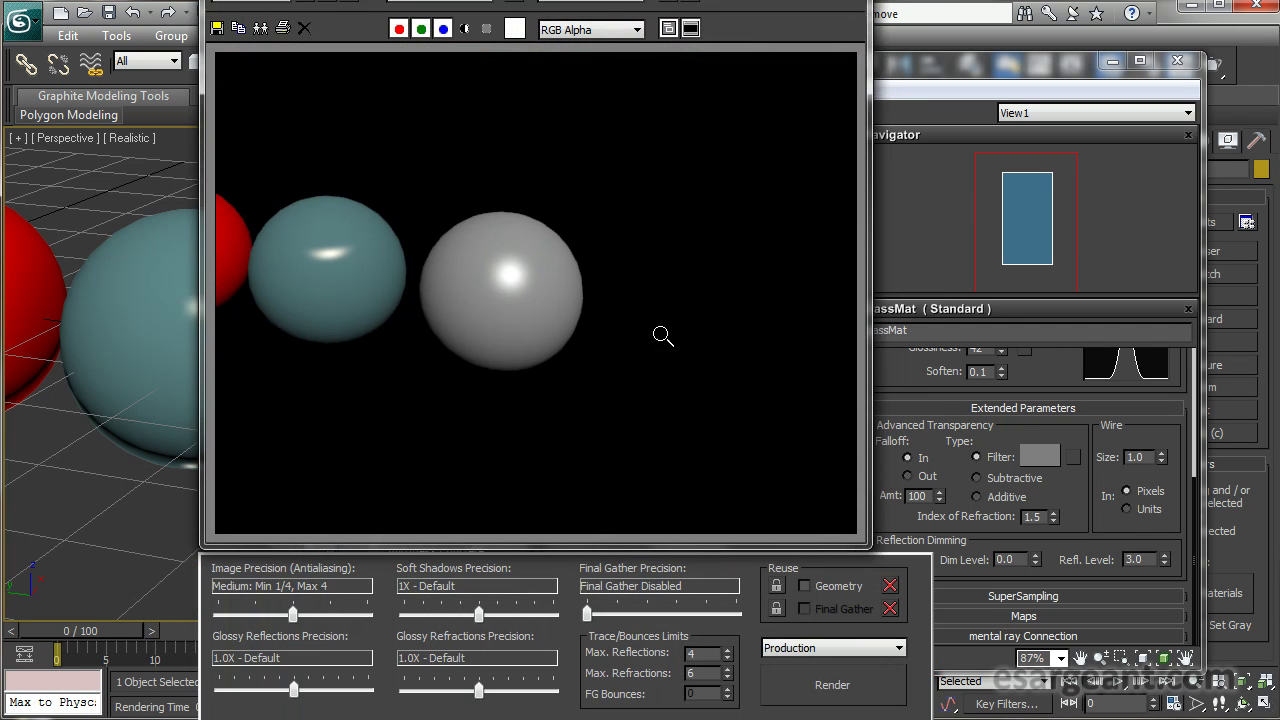
left_click(805, 690)
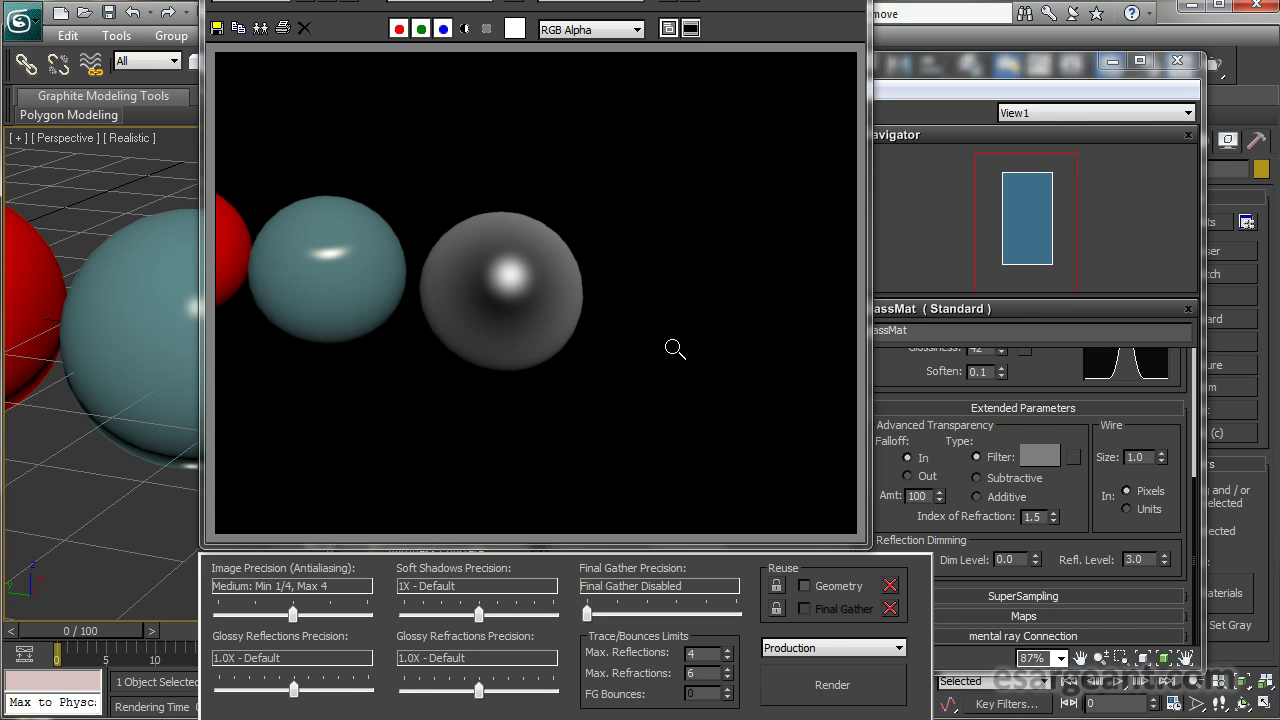
Step: Render the sphere with glassMat's falloff switched to Out for comparison, and set the falloff back to In with the Filter type
left_click_drag(536, 1, 419, 1)
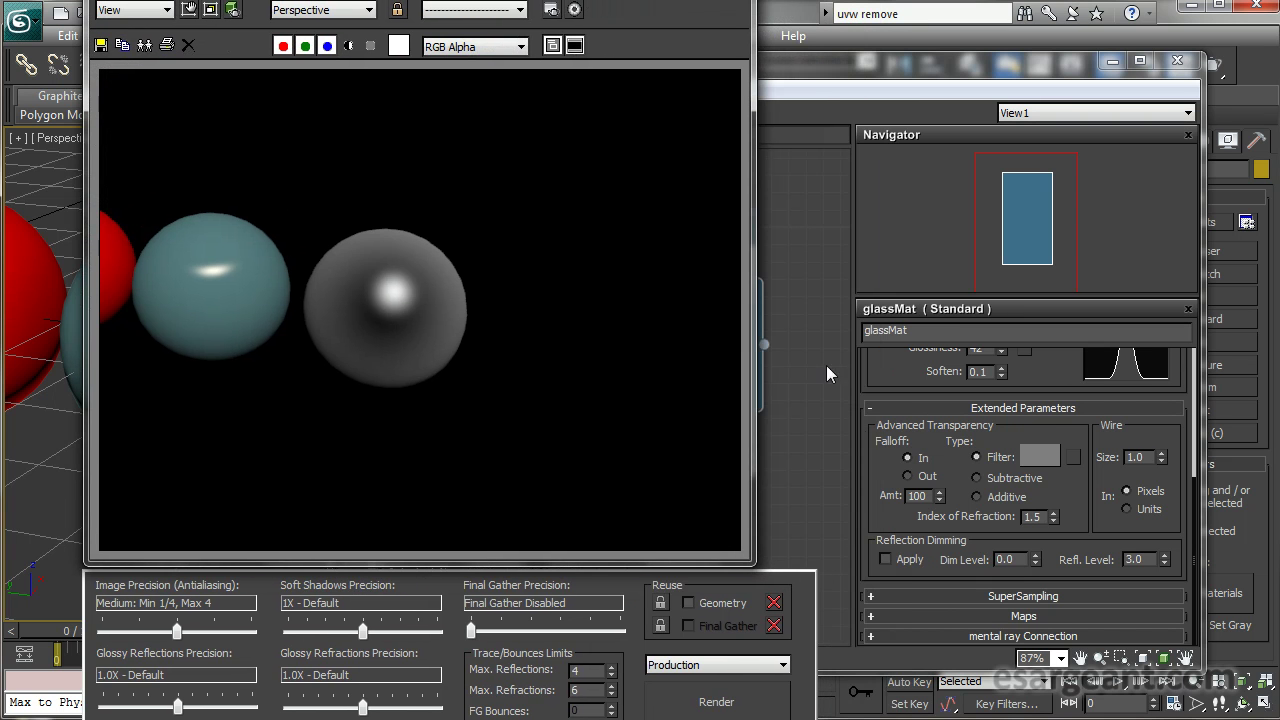
left_click(908, 476)
left_click(760, 702)
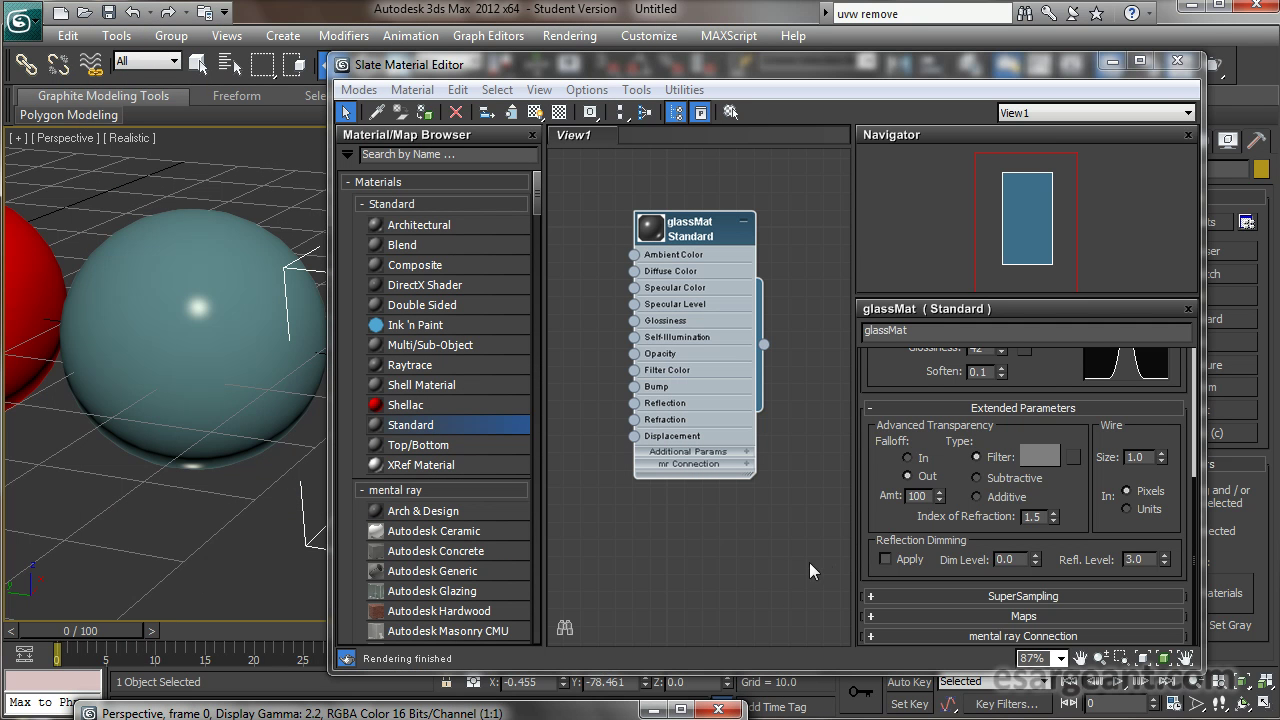
left_click(908, 457)
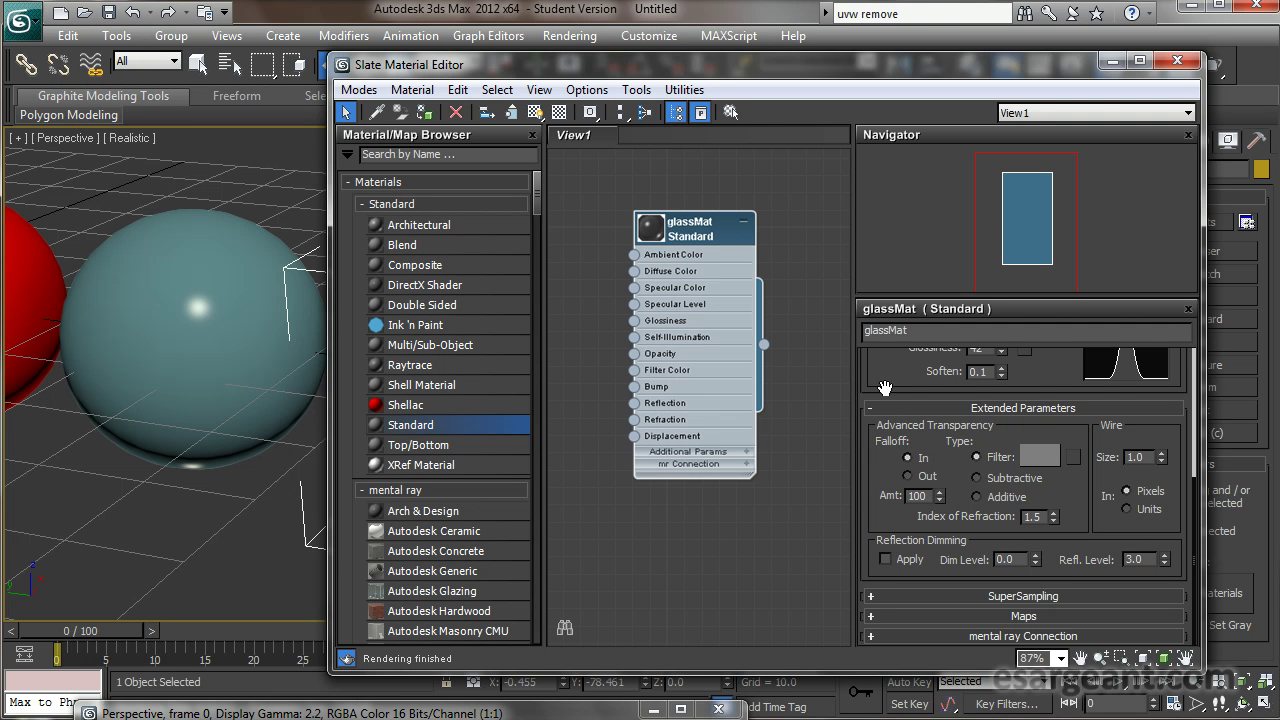
left_click(975, 457)
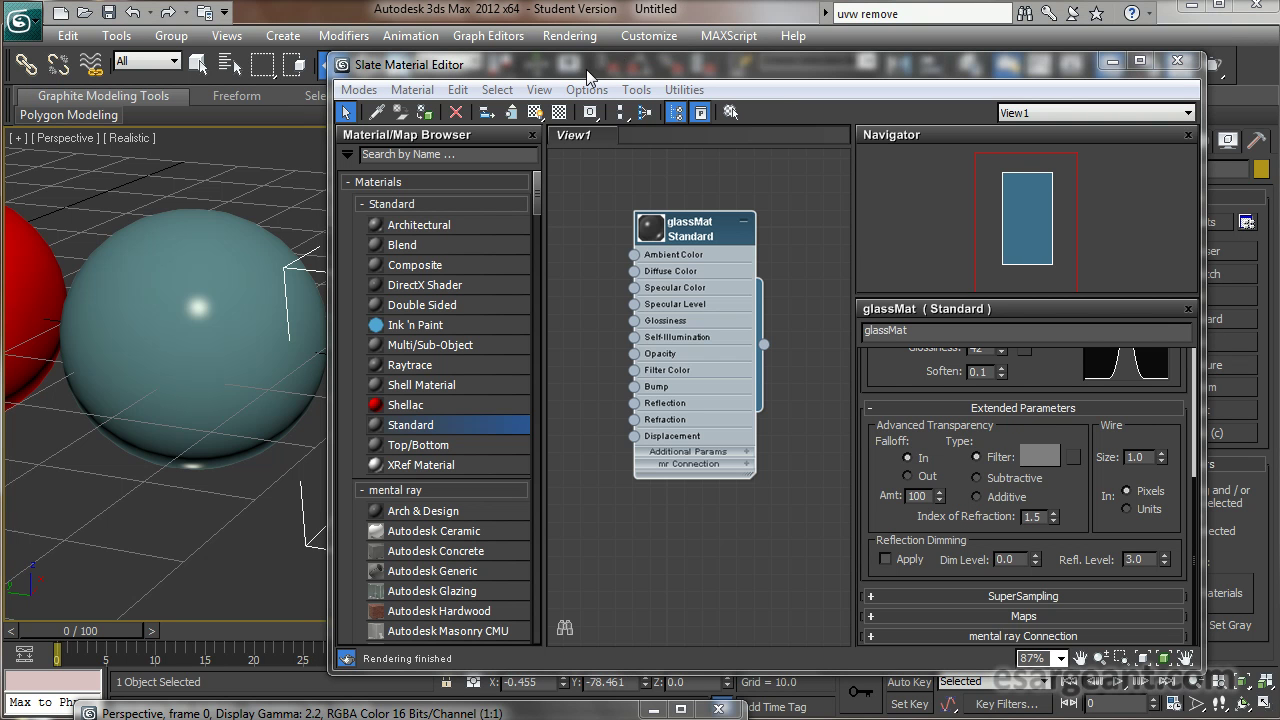
Step: Clear the selection and render the row of spheres from an angle where the glass sphere overlaps the teal one
left_click_drag(588, 78, 1036, 127)
key("ctrl+d")
middle_click_drag(627, 396, 325, 358)
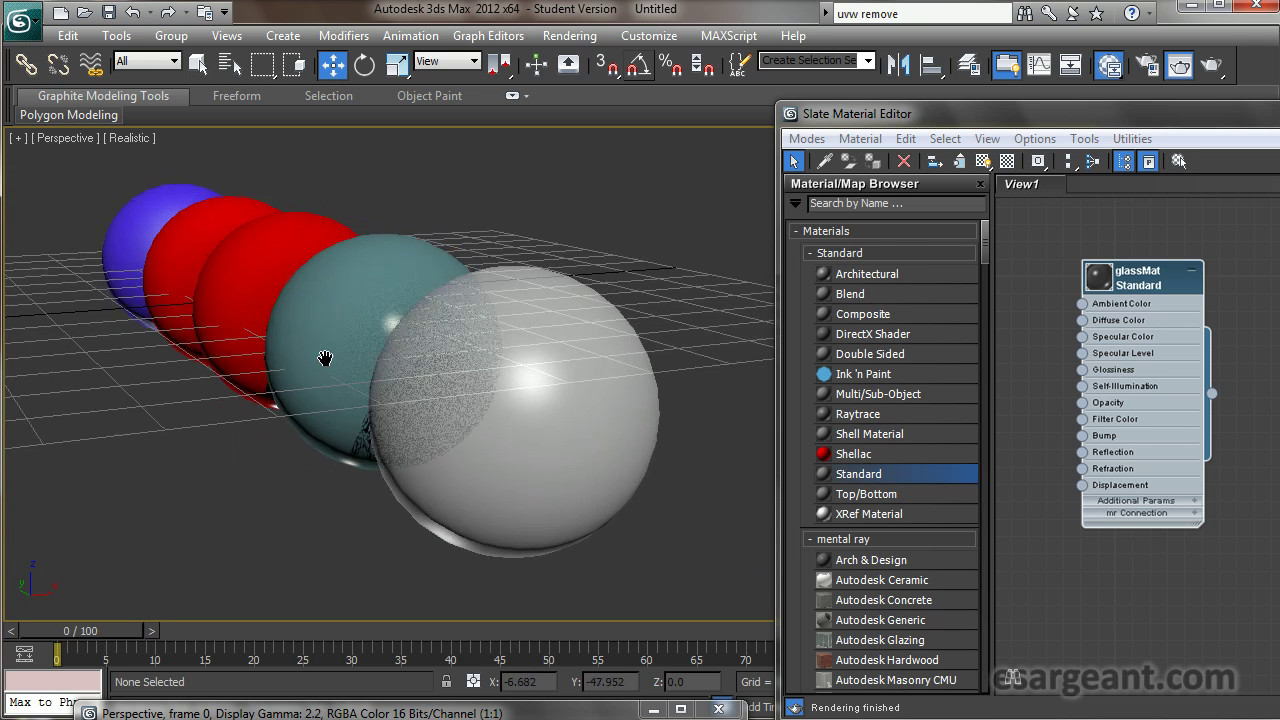
scroll(325, 358, "down", 3)
double_click(394, 712)
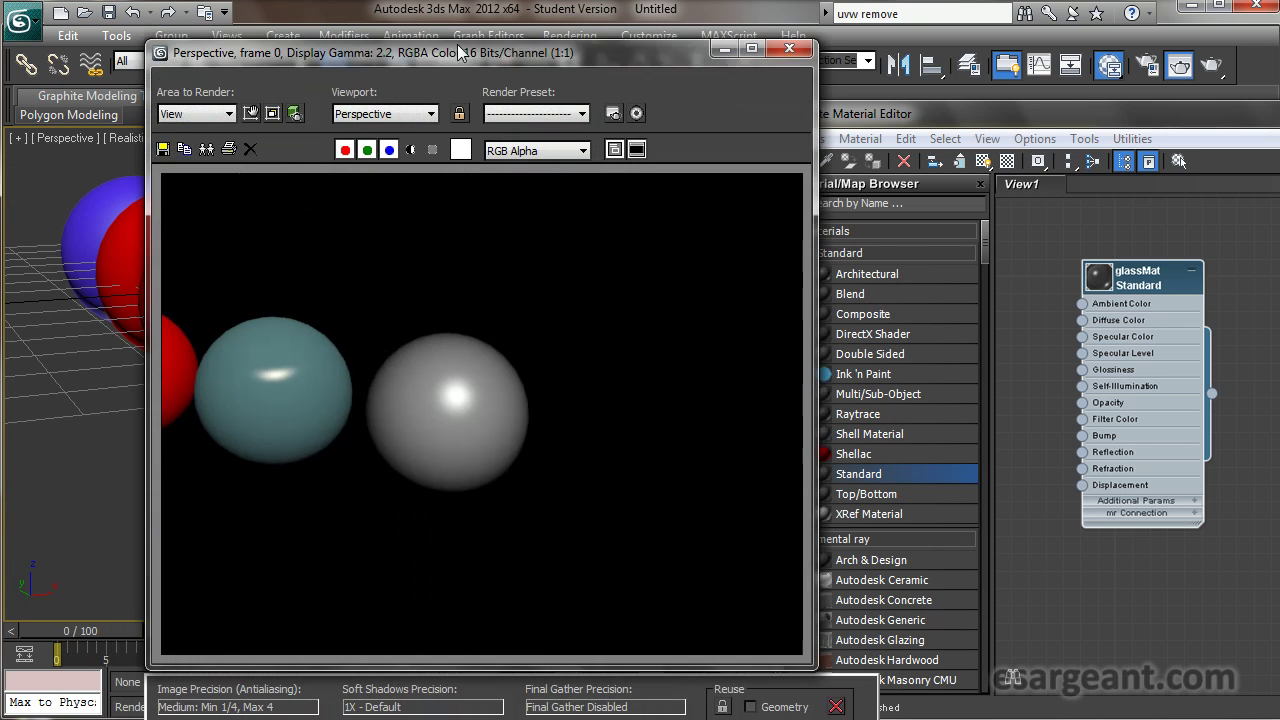
left_click_drag(458, 52, 452, 21)
key("shift+q")
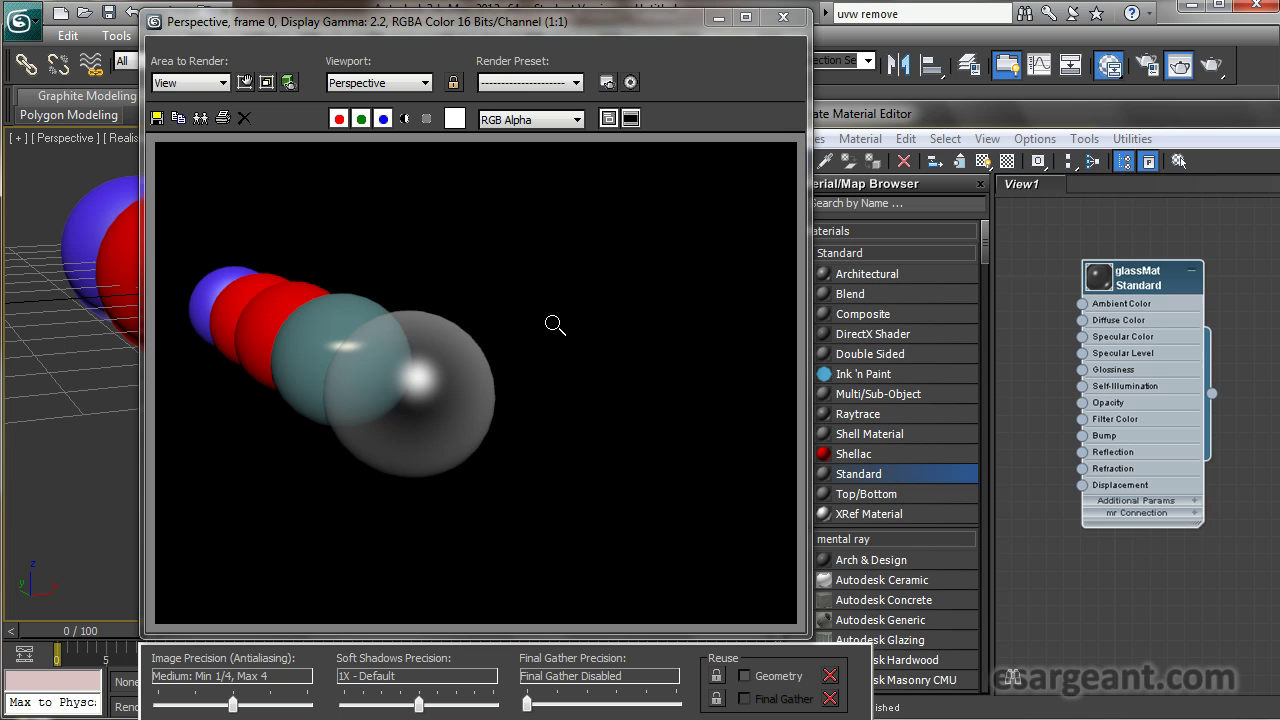
Step: Change glassMat's advanced transparency type to Subtractive
left_click_drag(474, 18, 197, 666)
left_click_drag(929, 120, 432, 80)
left_click(928, 487)
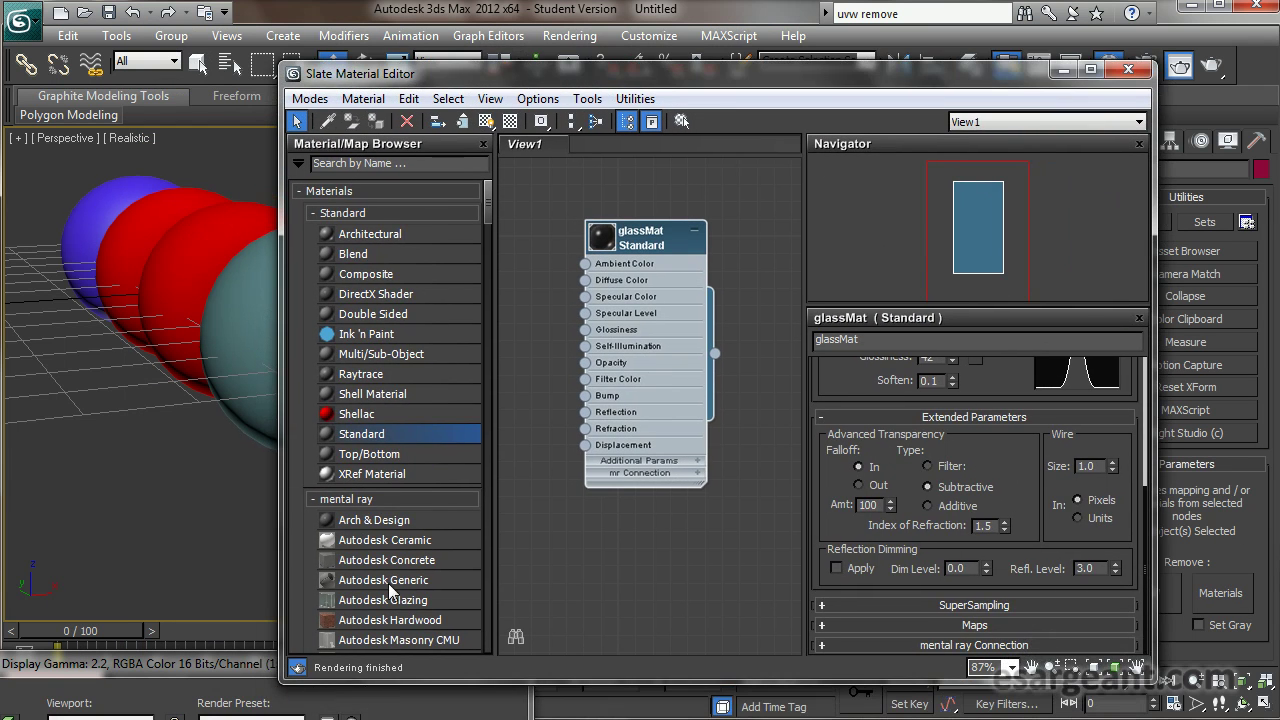
Step: Render the row of spheres with glassMat's Subtractive transparency and examine where the glass sphere overlaps the teal one
key("shift+q")
left_click_drag(896, 15, 711, 34)
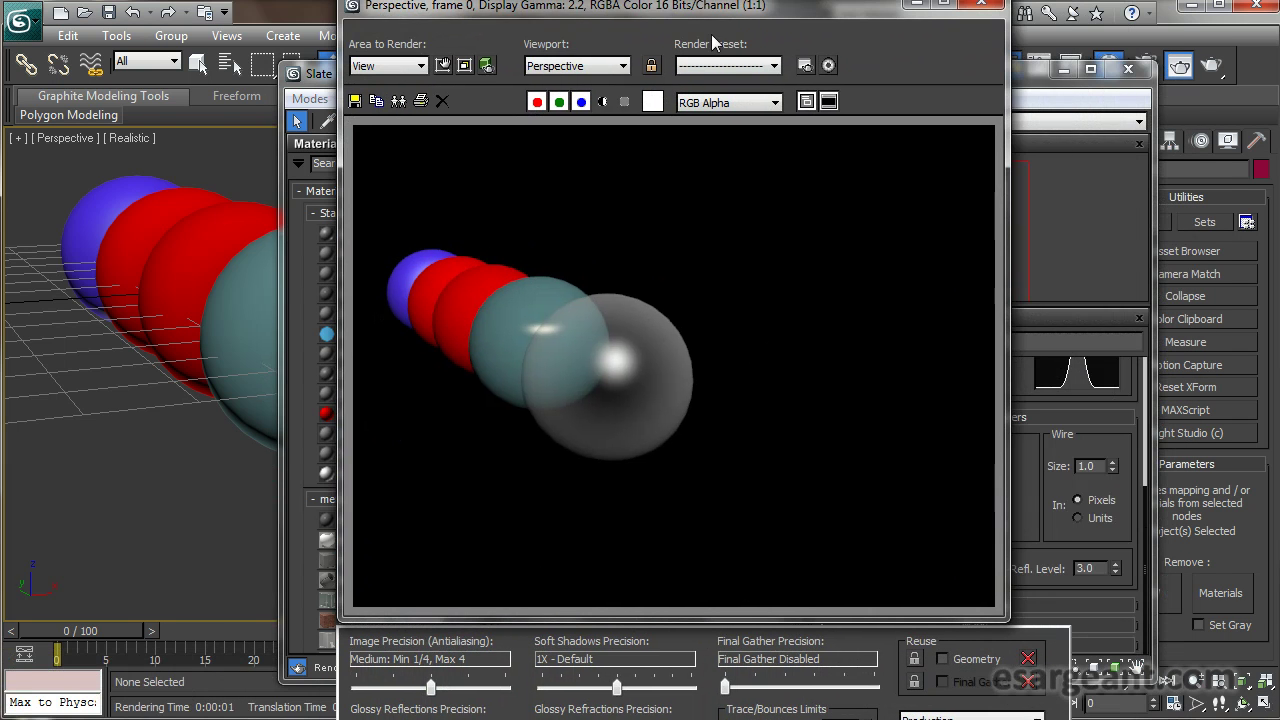
key("shift+q")
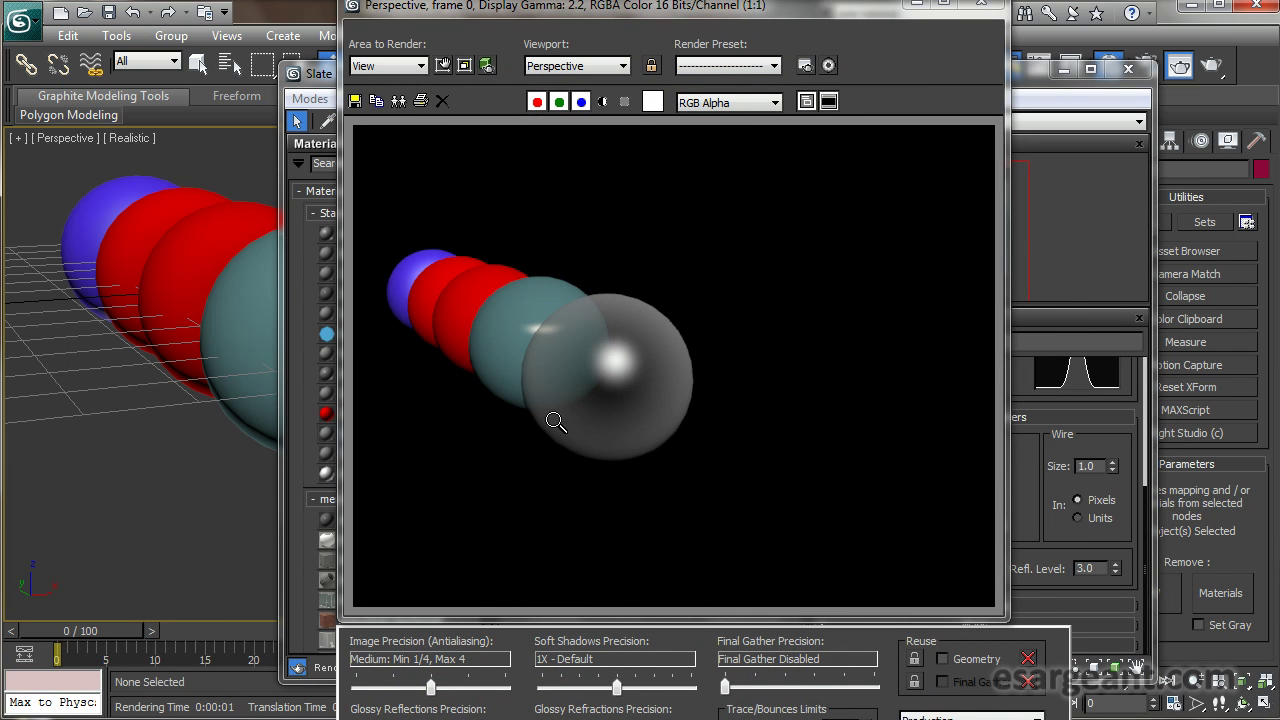
left_click_drag(607, 18, 317, 30)
Step: Switch glassMat's advanced transparency type to Additive and render the spheres for comparison
left_click(944, 505)
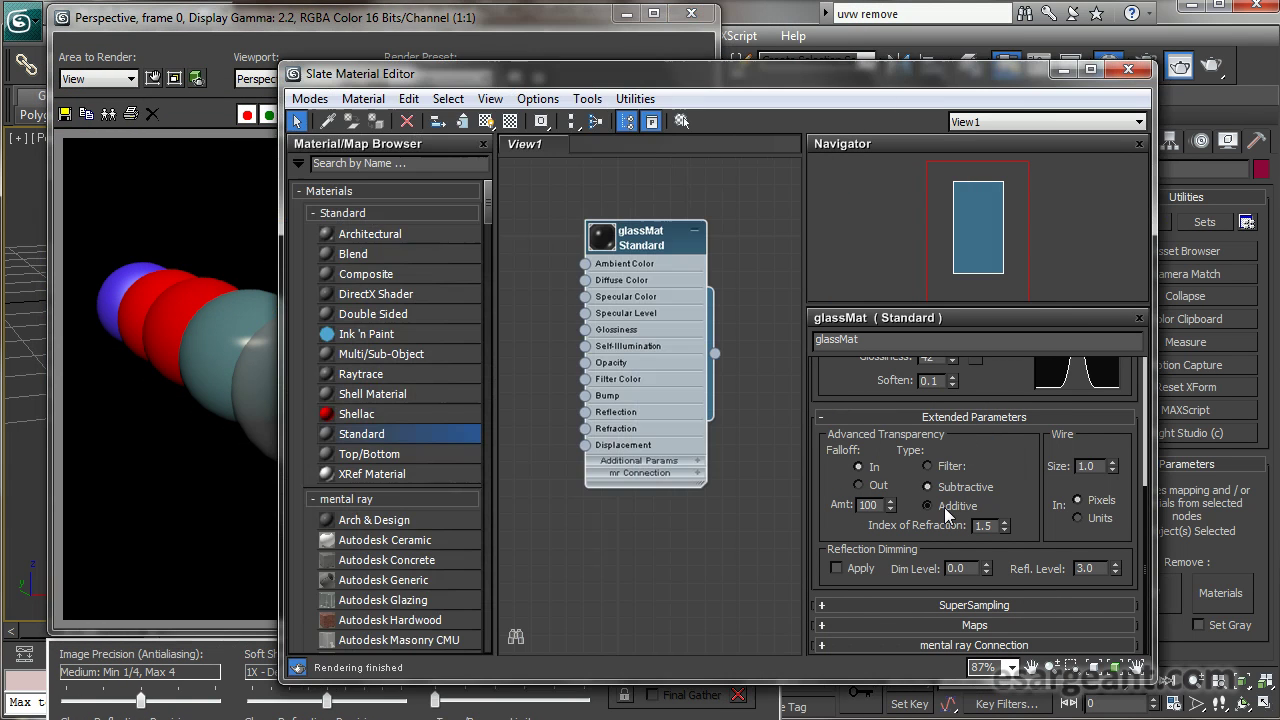
key("F9")
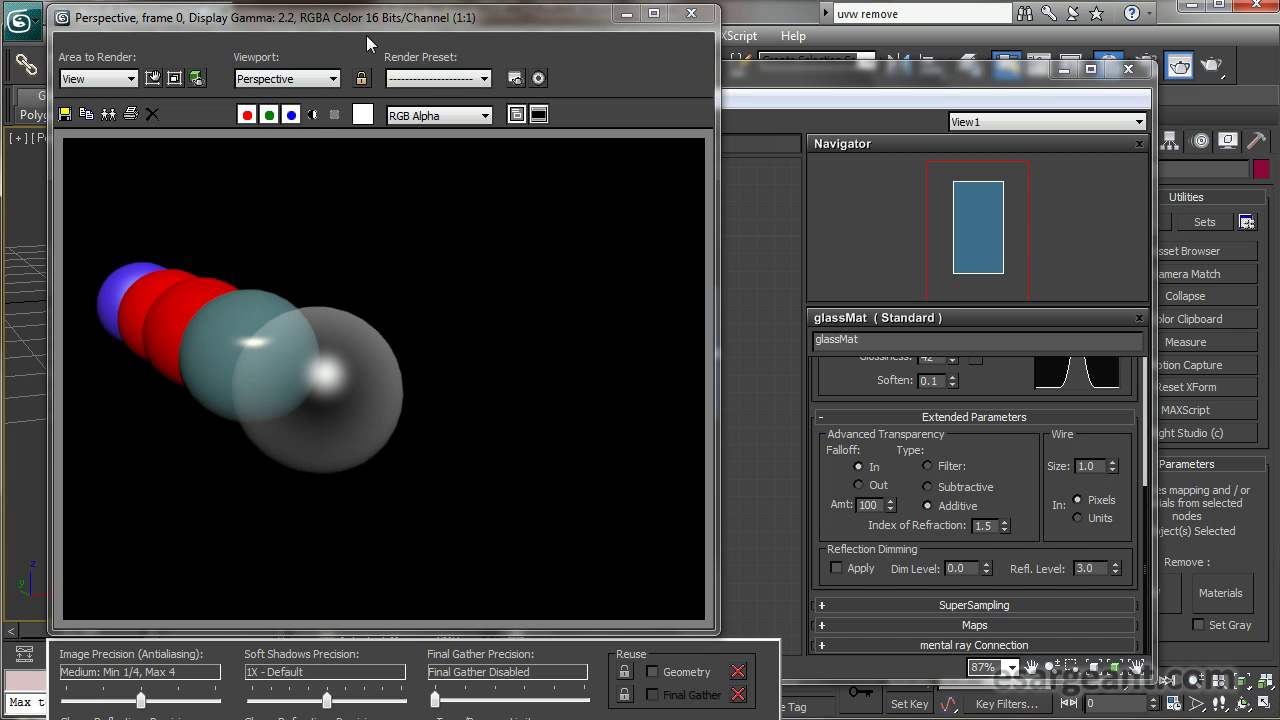
left_click_drag(376, 24, 738, 22)
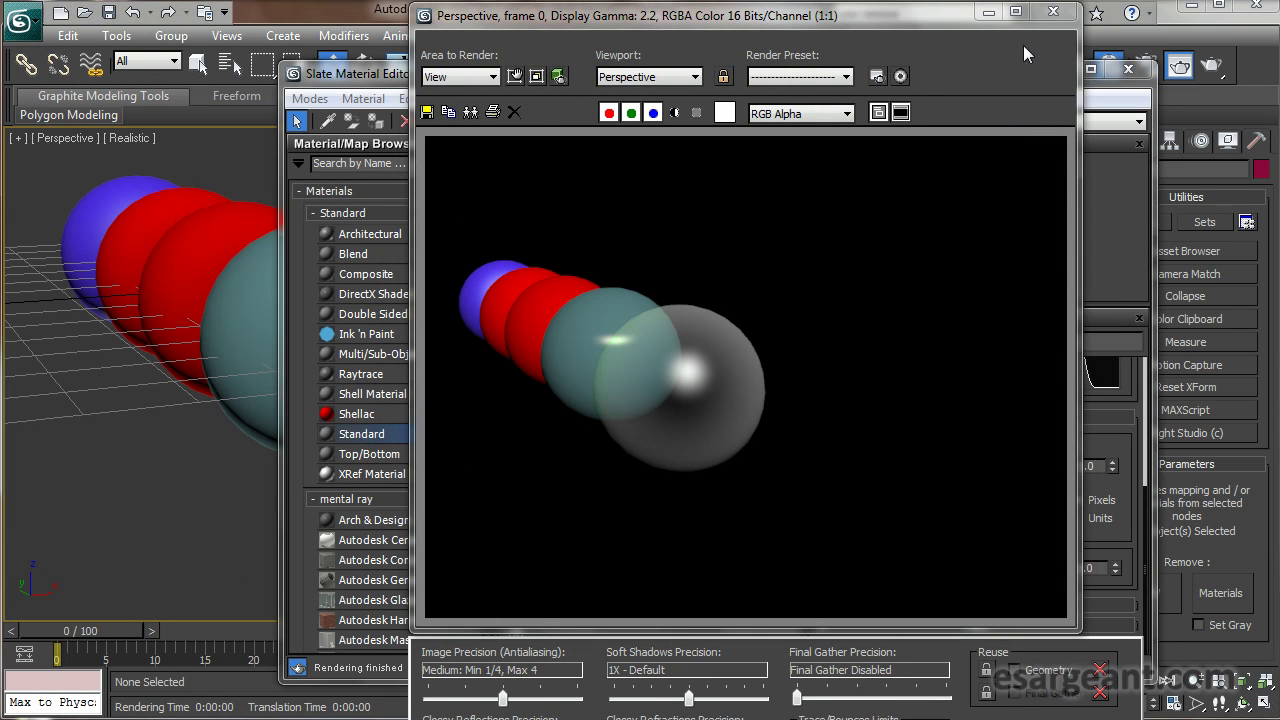
left_click(989, 12)
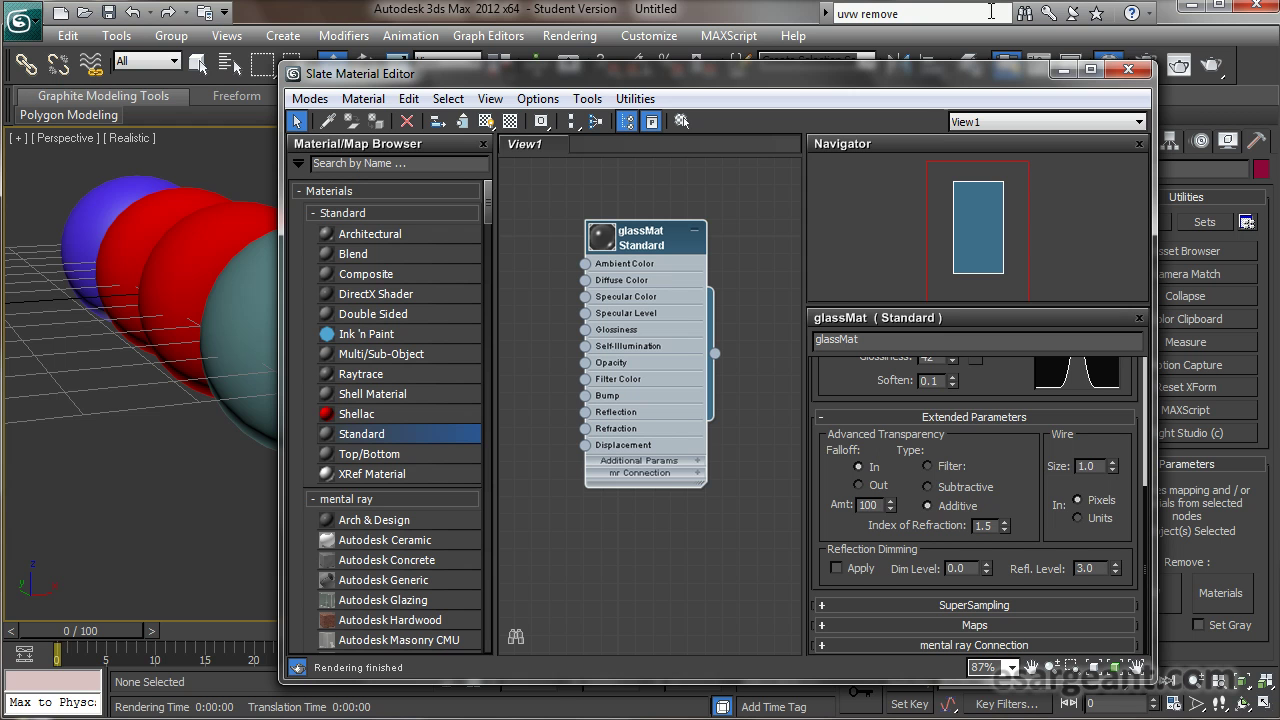
Step: Set glassMat's transparency type to Filter with a bright green filter color (32, 255, 32) and render the spheres
left_click(928, 466)
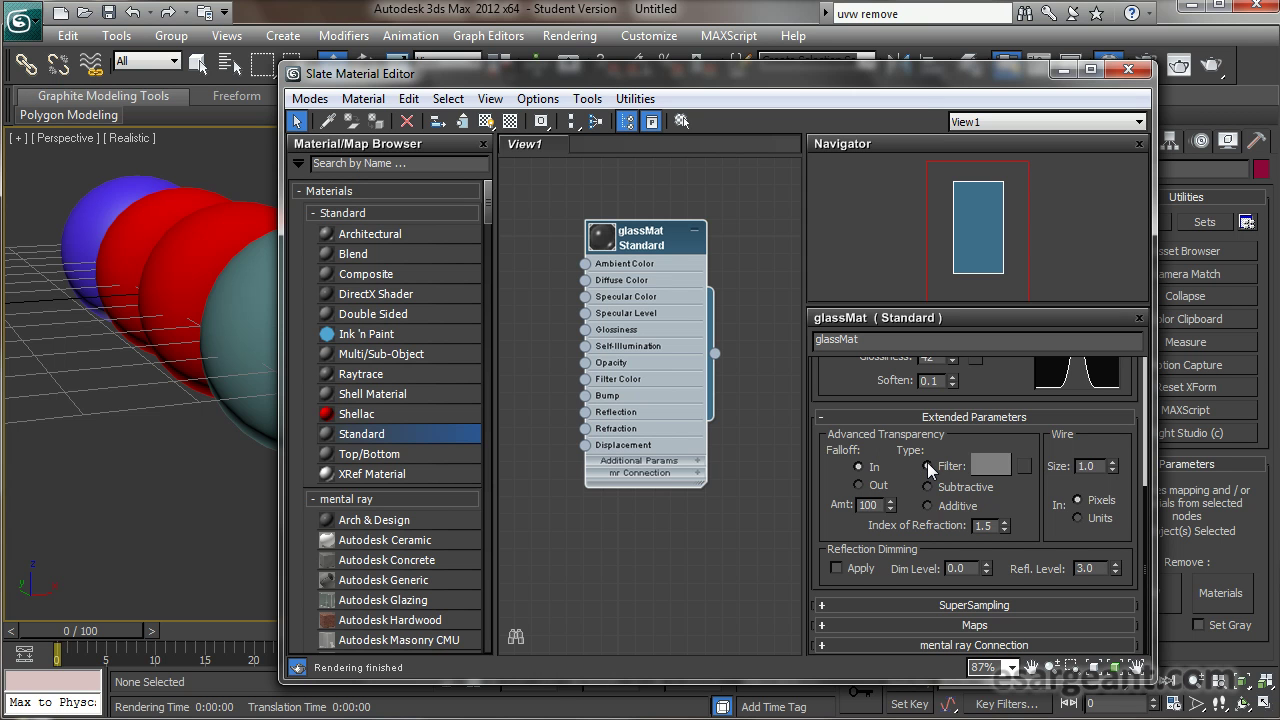
left_click(995, 466)
left_click_drag(540, 358, 537, 321)
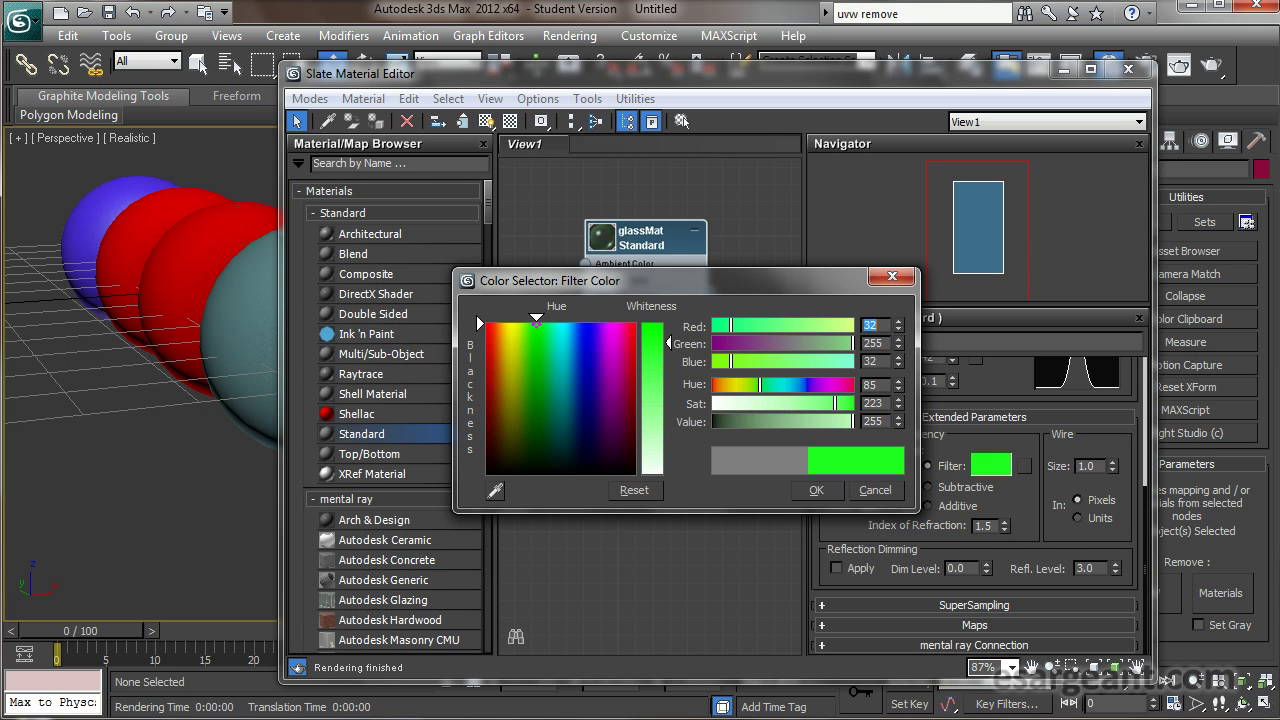
left_click(818, 490)
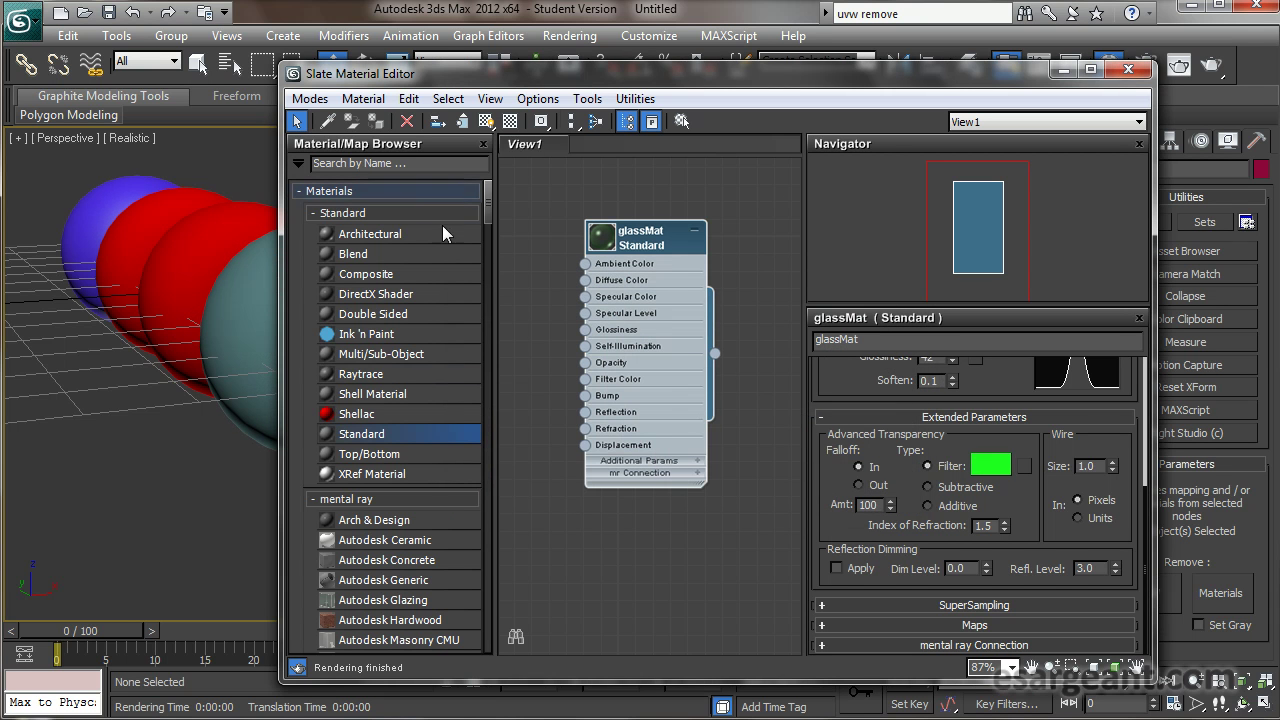
left_click(1180, 65)
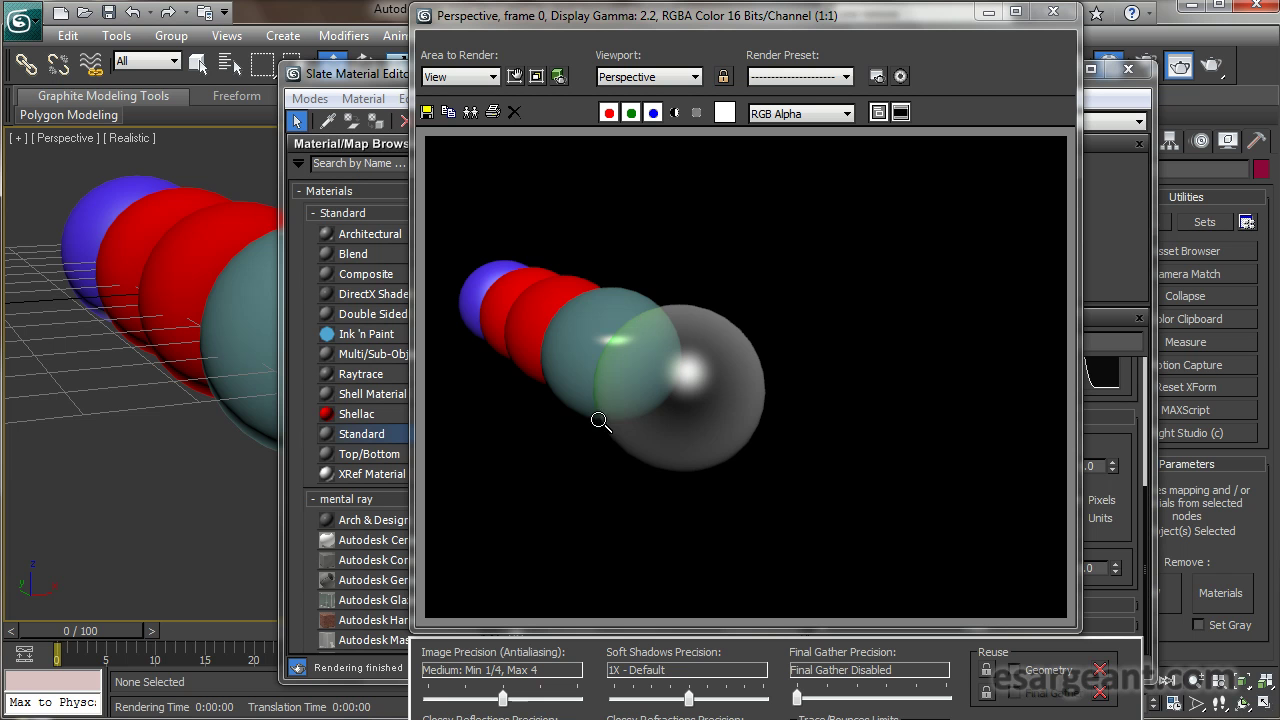
left_click(988, 12)
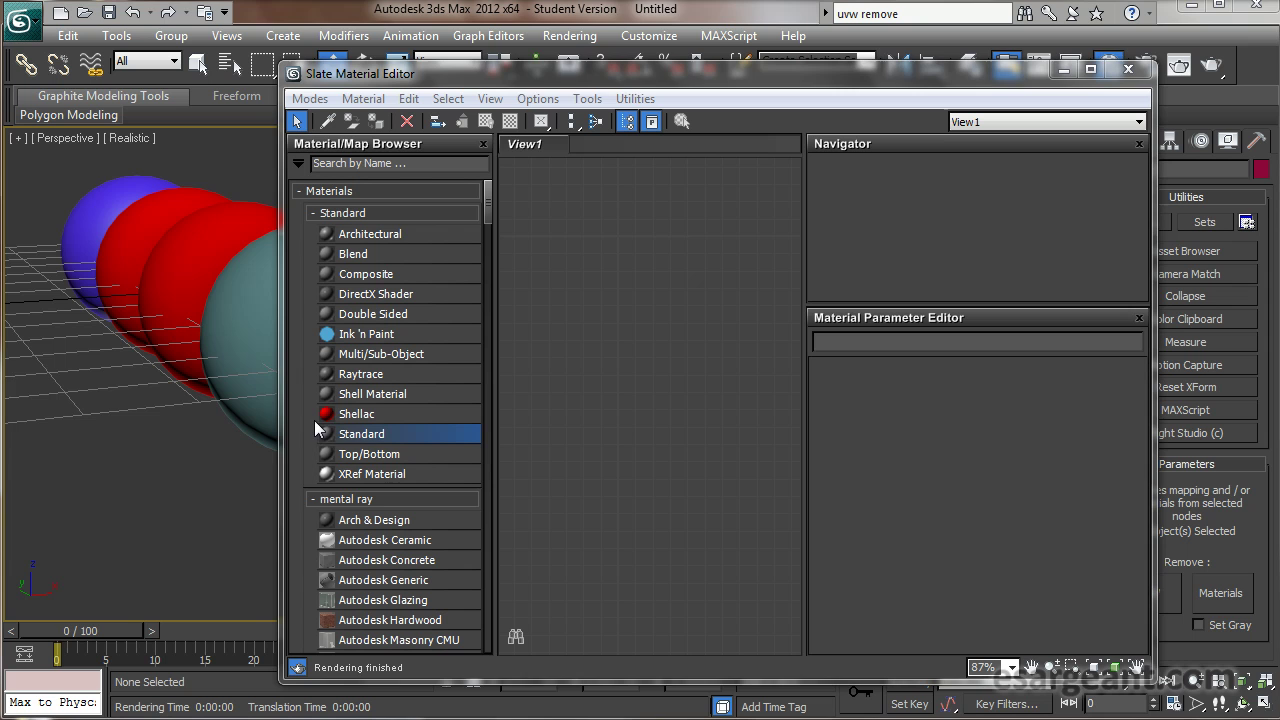
Step: Add a new Raytrace material to the empty material view and open its parameters
left_click(380, 434)
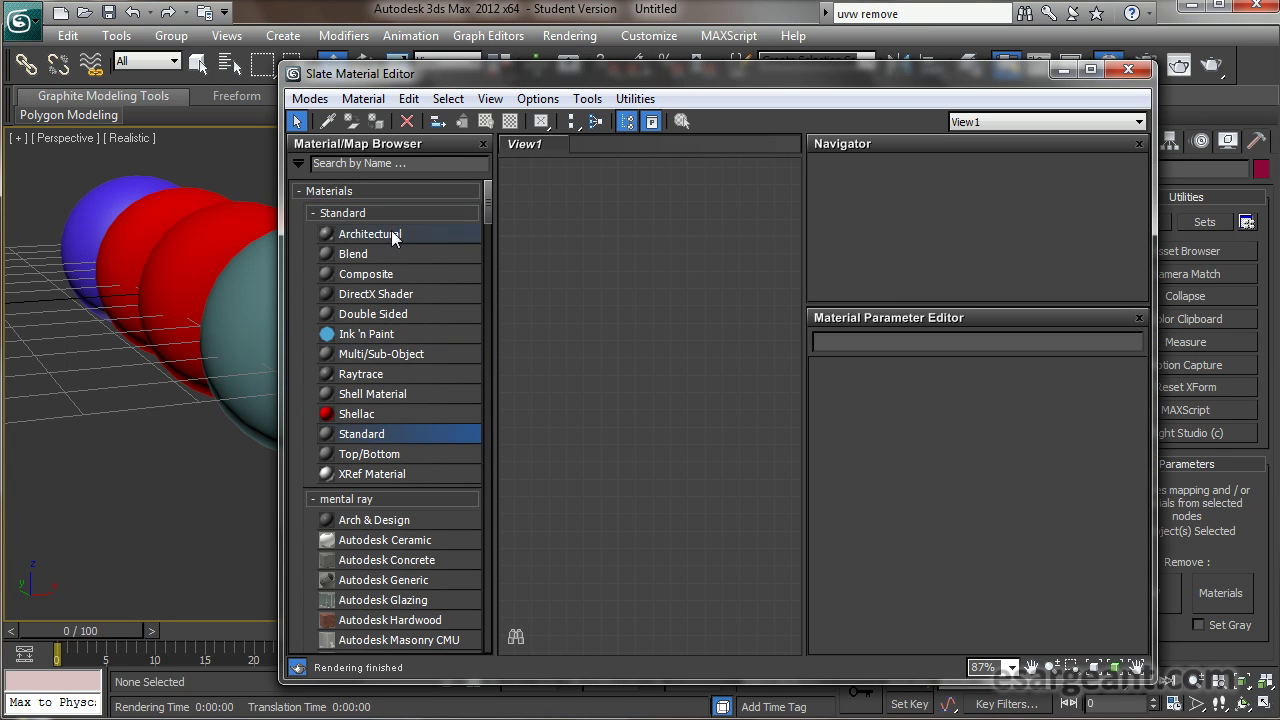
double_click(327, 373)
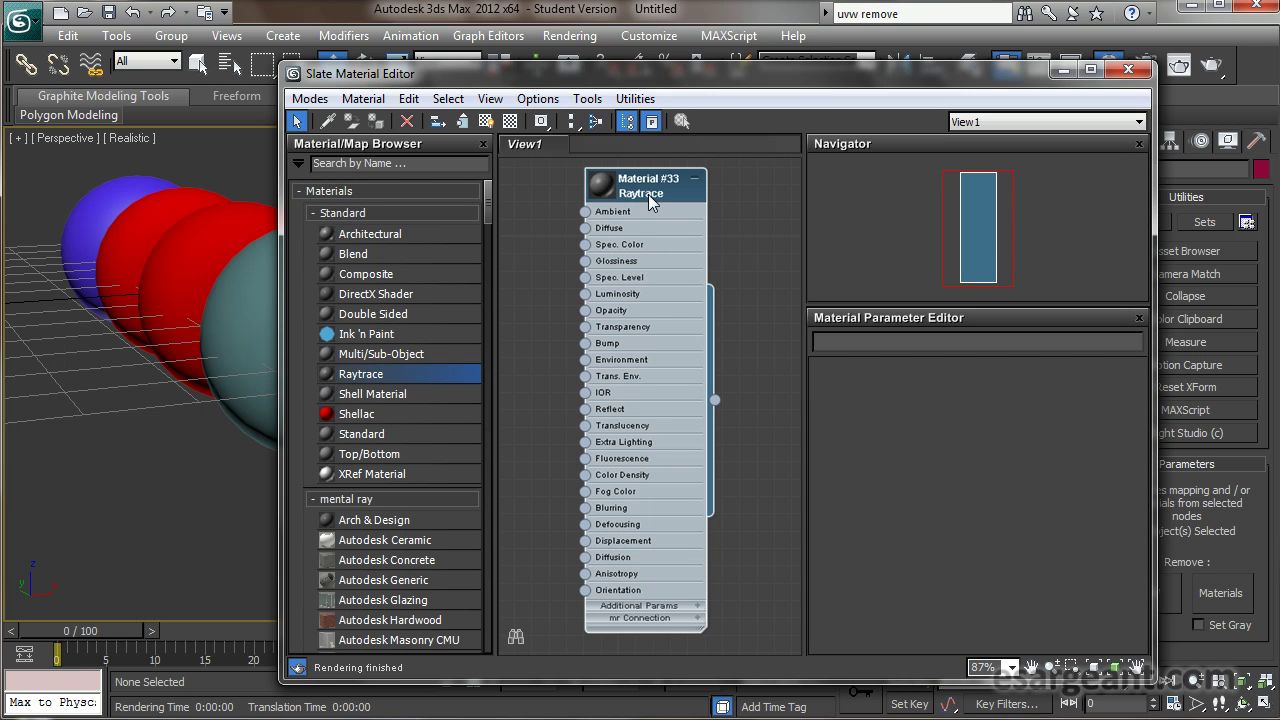
left_click_drag(648, 194, 637, 194)
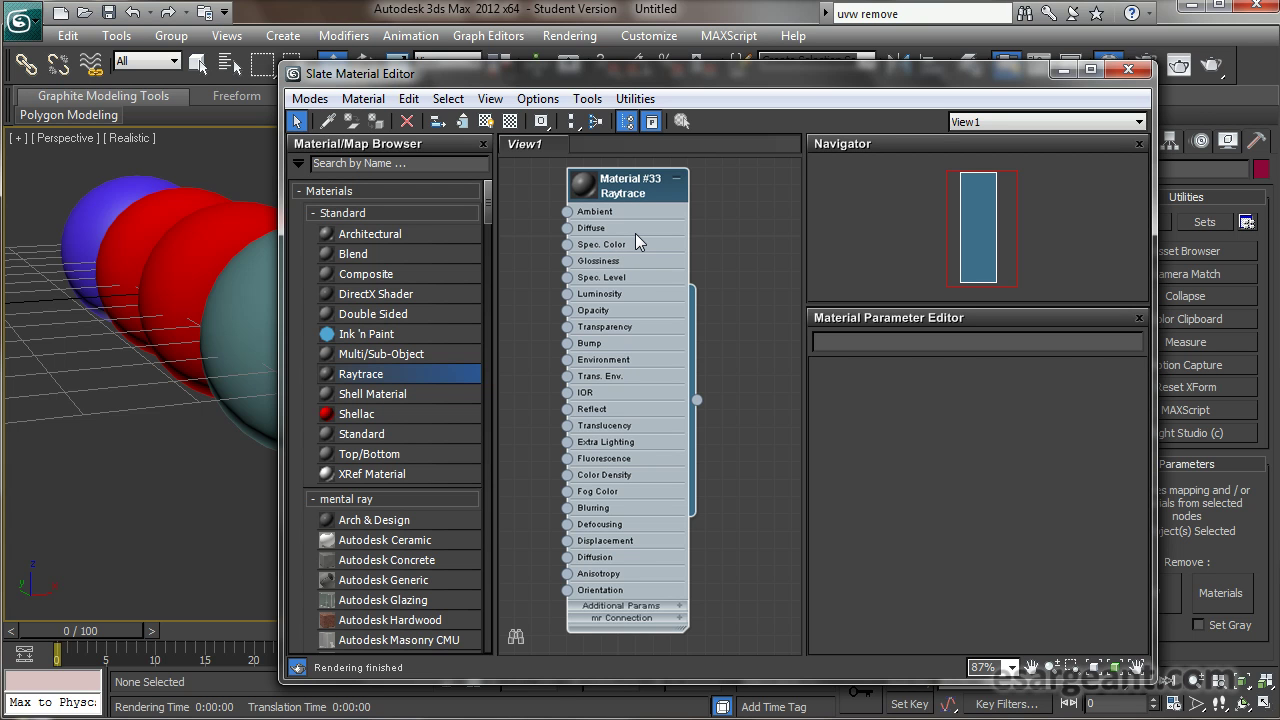
double_click(650, 186)
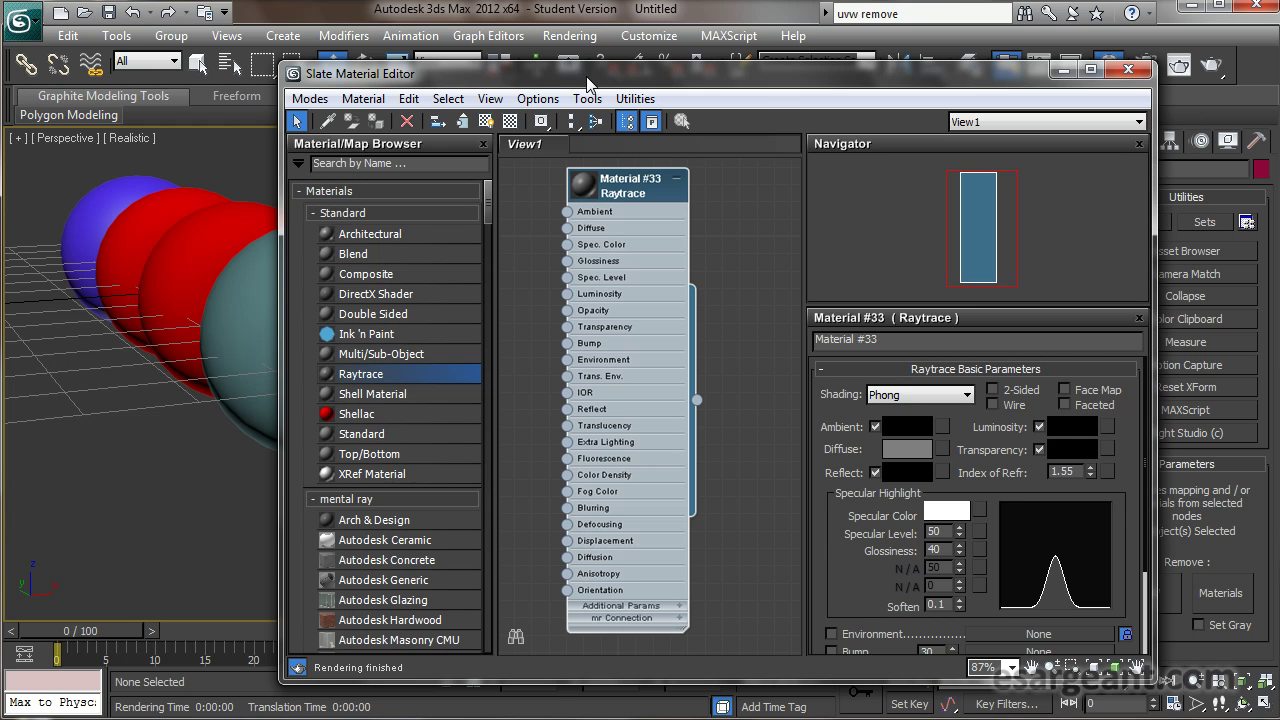
left_click_drag(596, 84, 549, 71)
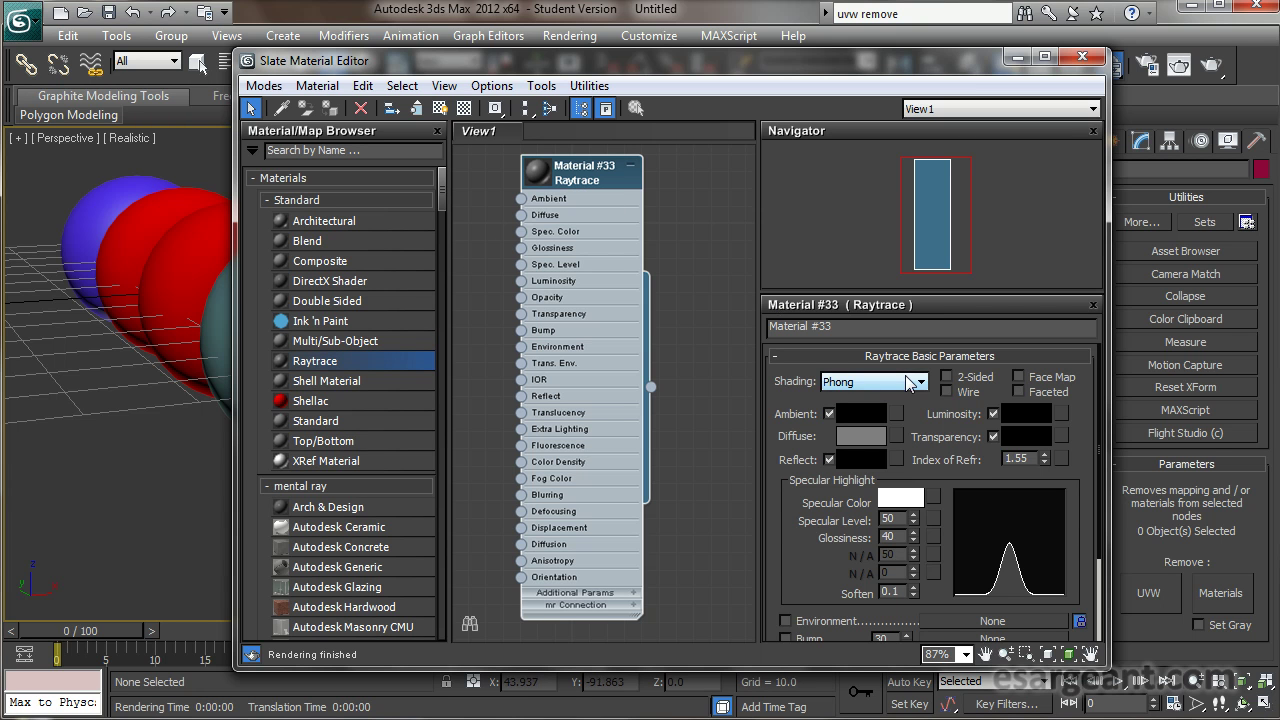
Step: Clone the glass sphere as a copy and move it along the Y axis to about -113.6, beyond the end of the row
left_click_drag(605, 58, 1010, 123)
scroll(377, 374, "down", 8)
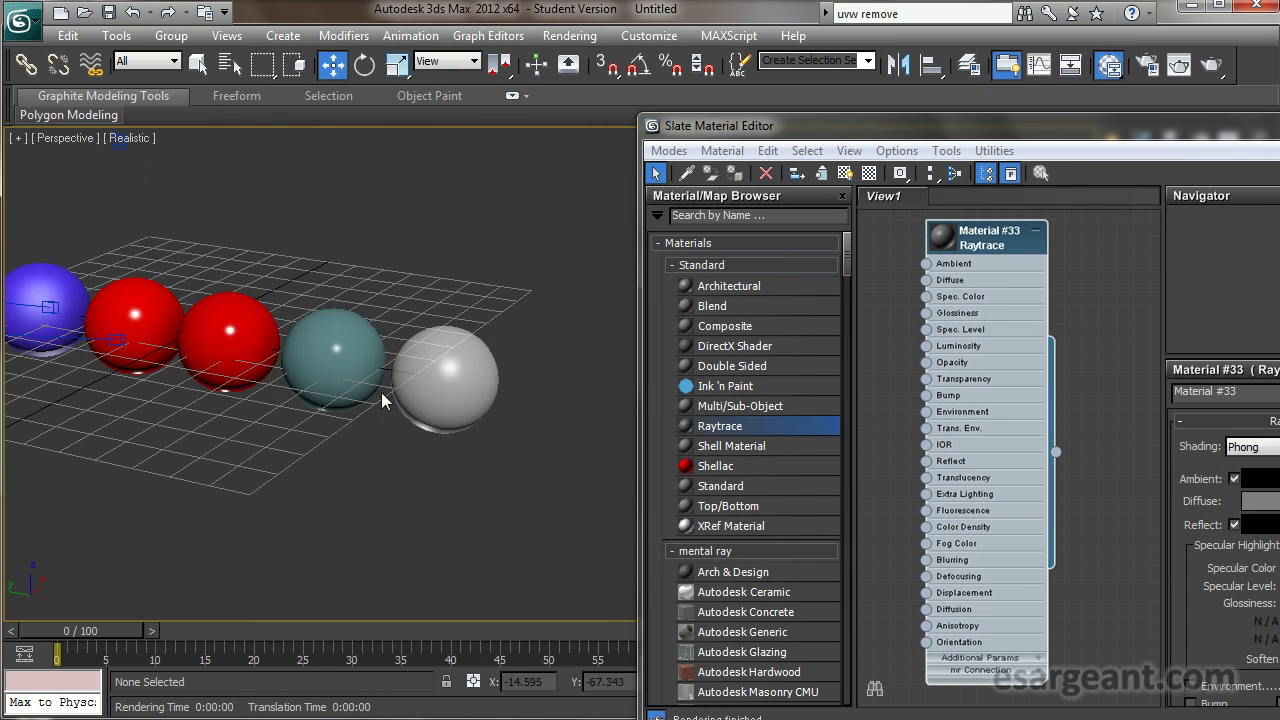
middle_click_drag(450, 378, 384, 340)
scroll(350, 298, "down", 3)
left_click(428, 350)
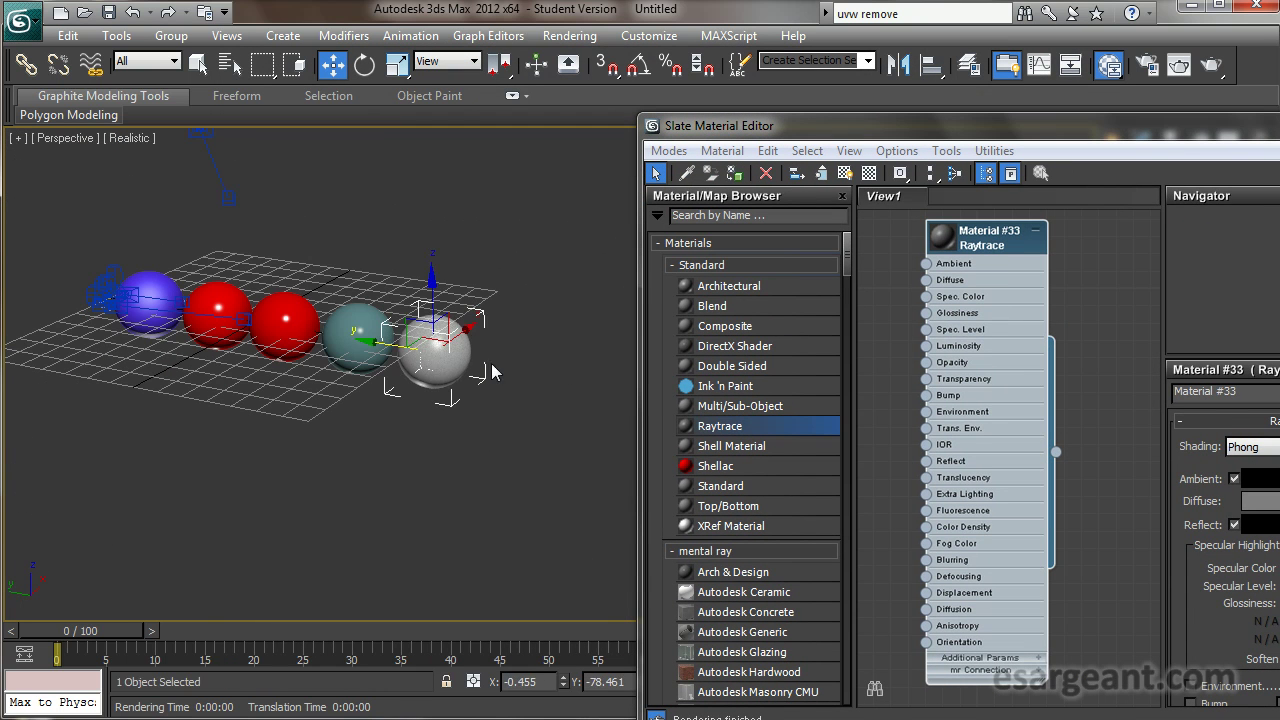
right_click(452, 342)
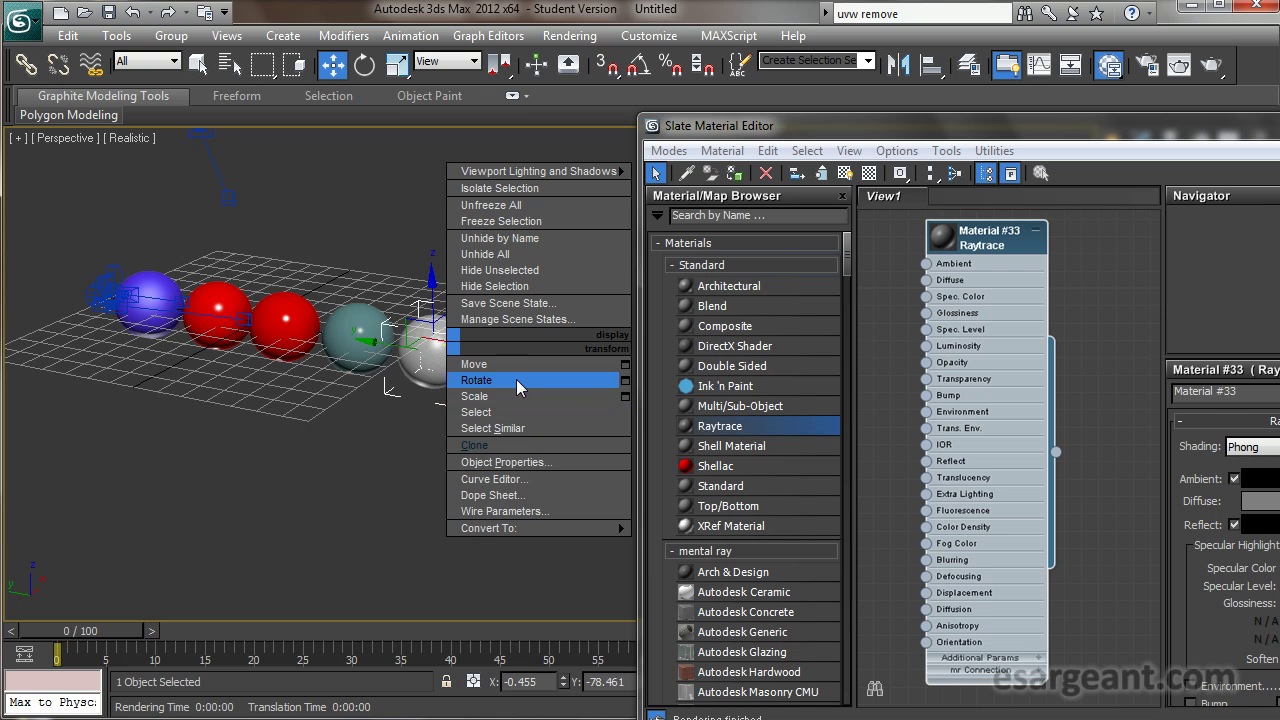
left_click(508, 447)
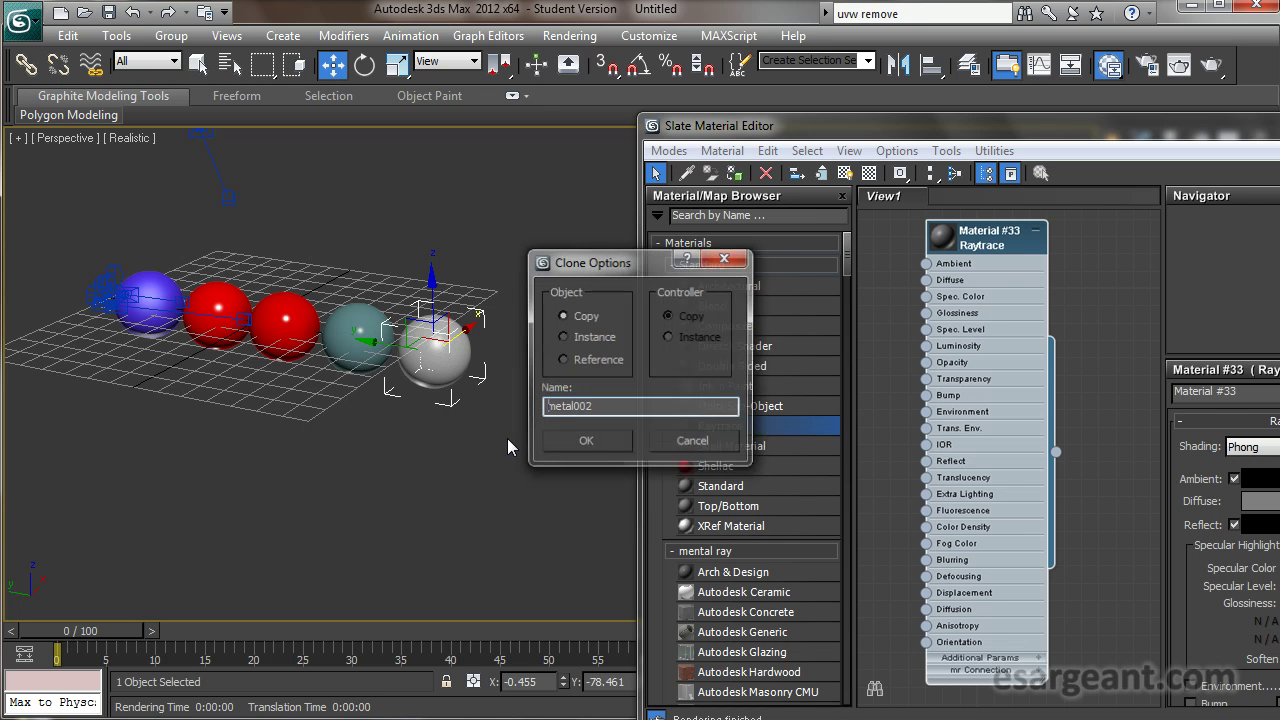
left_click(578, 442)
left_click_drag(377, 346, 470, 364)
scroll(451, 422, "up", 10)
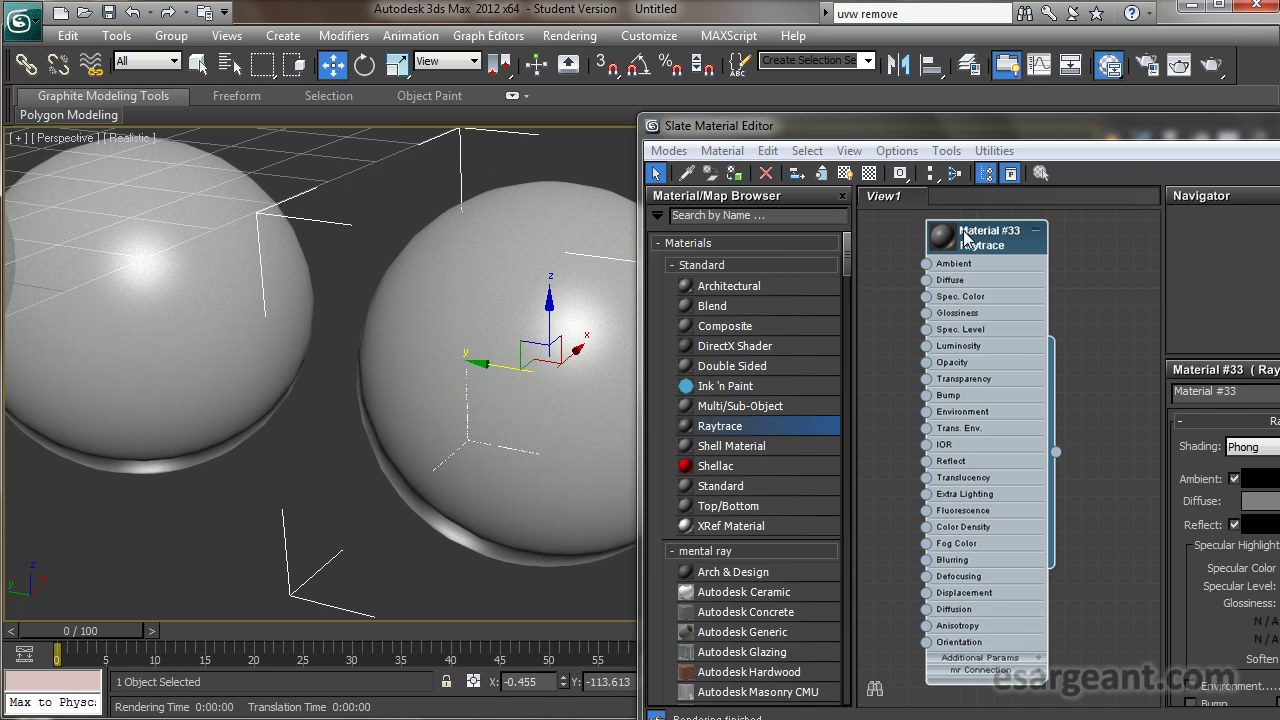
Step: Assign the Raytrace material to the new sphere and rename the material reflectiveGlassMat
right_click(963, 233)
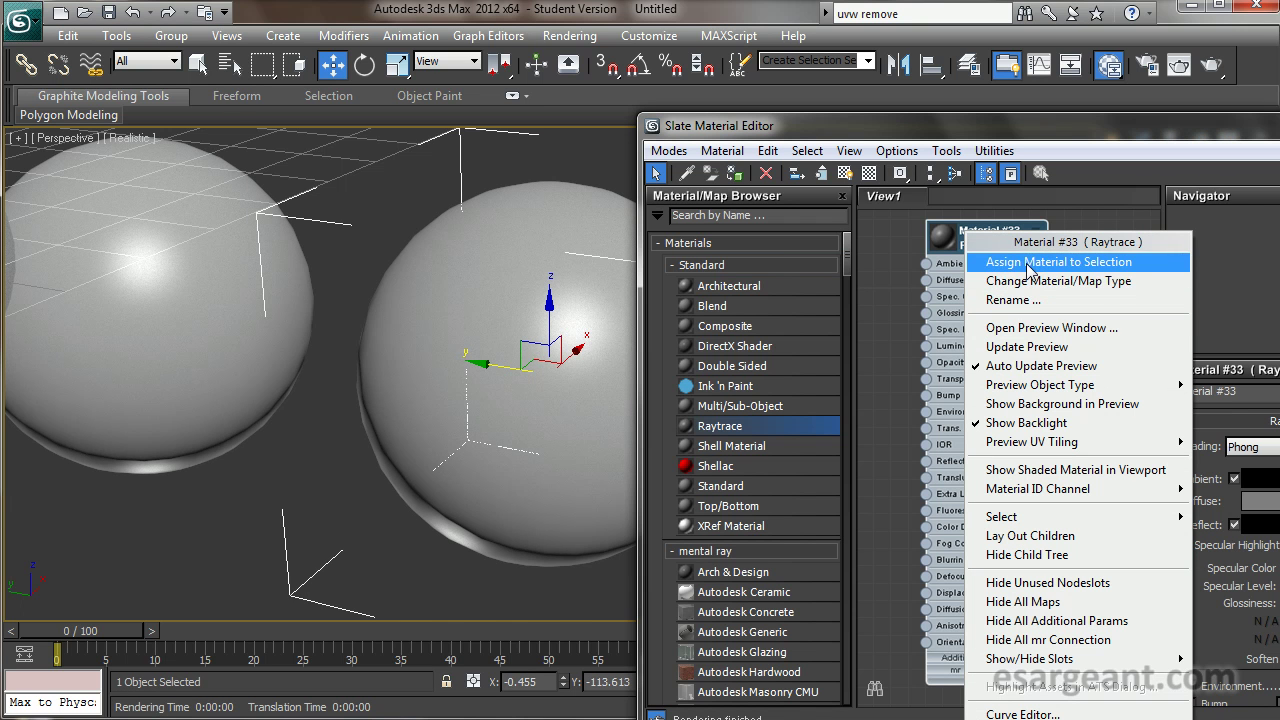
left_click(1029, 262)
right_click(993, 236)
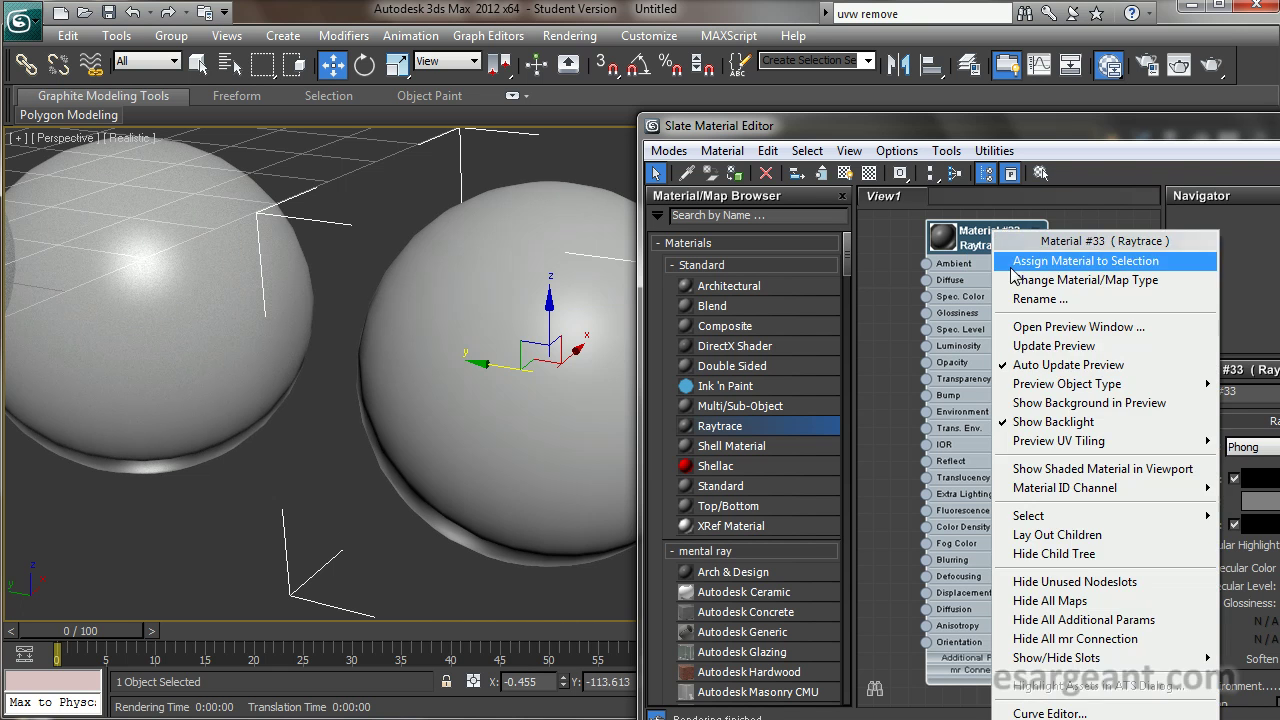
left_click(1010, 294)
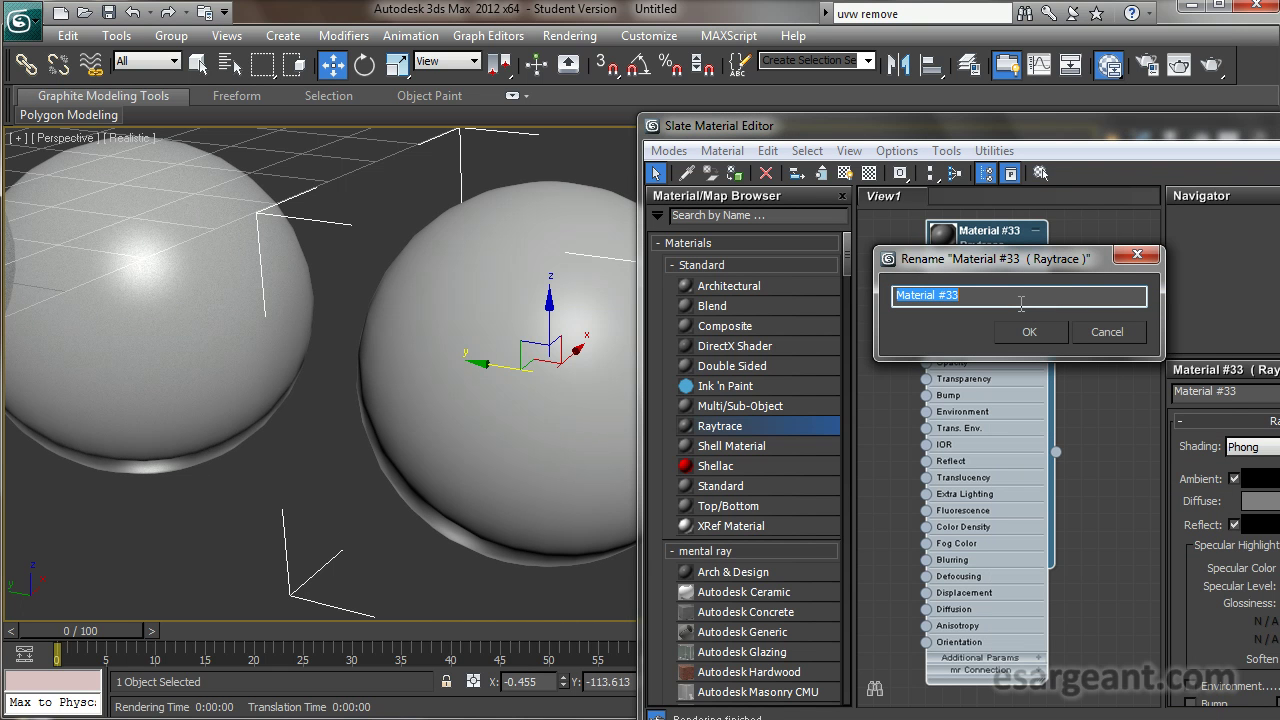
type("reflectiveGlassMa")
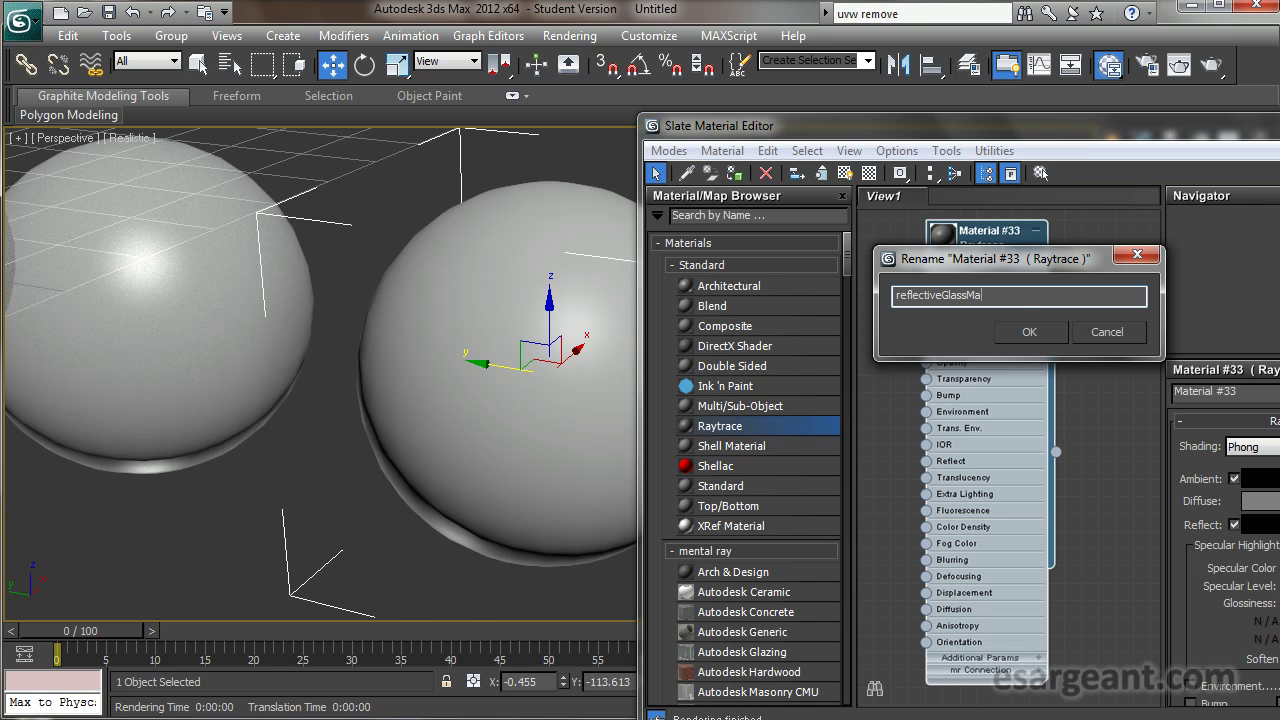
key("Return")
Step: Set reflectiveGlassMat's specular level to 93 and glossiness to 64
left_click_drag(1088, 133, 785, 73)
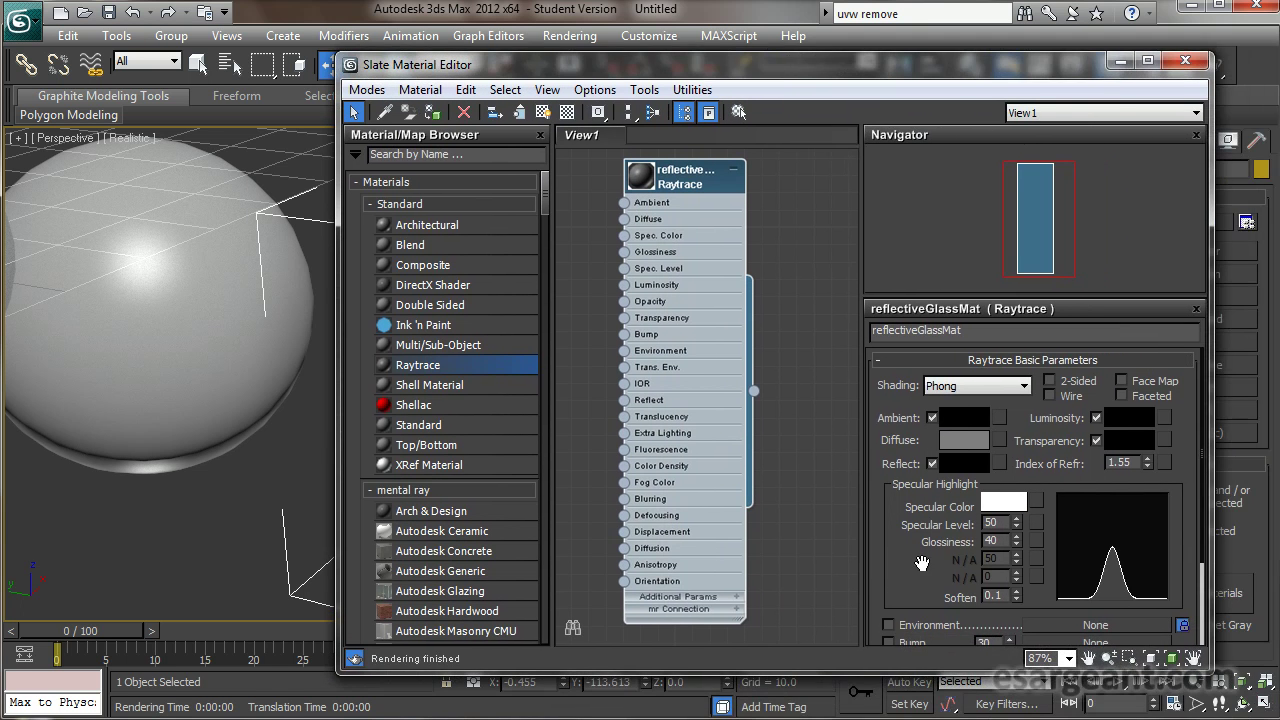
left_click_drag(921, 570, 923, 530)
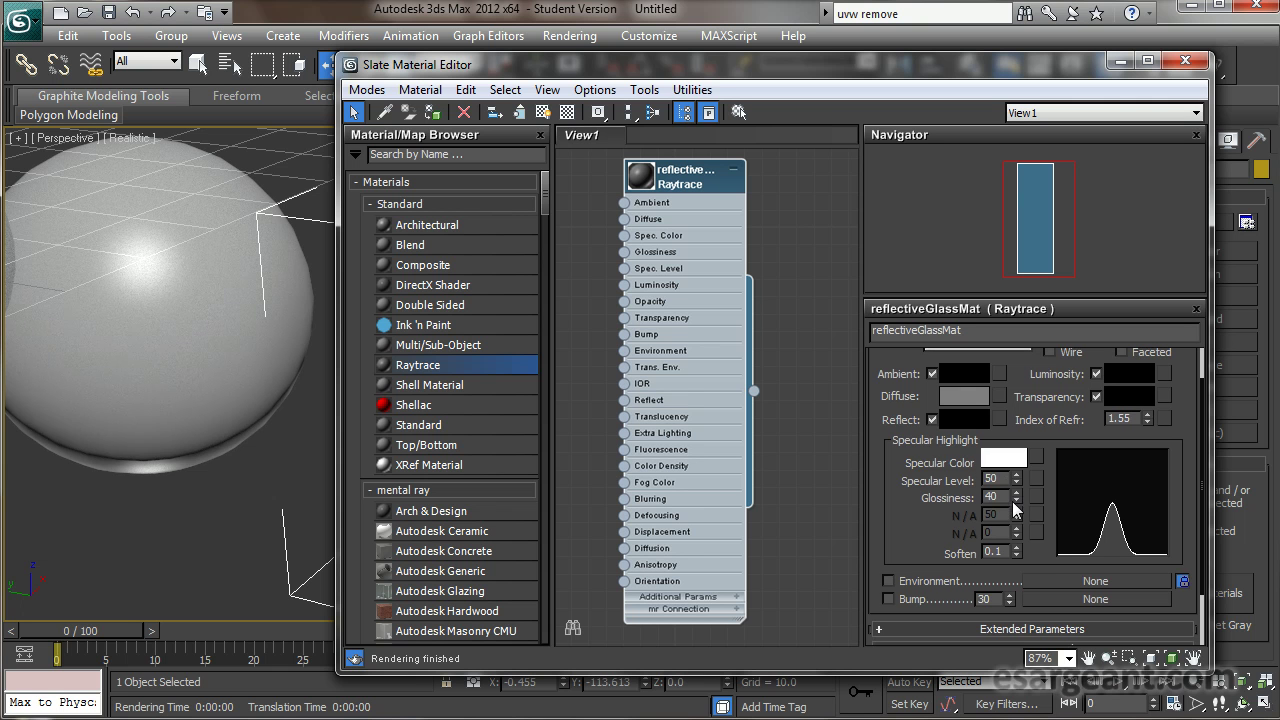
mouse_move(1018, 482)
left_mouse_down()
mouse_move(1015, 433)
mouse_move(1018, 495)
mouse_move(1016, 472)
left_mouse_up()
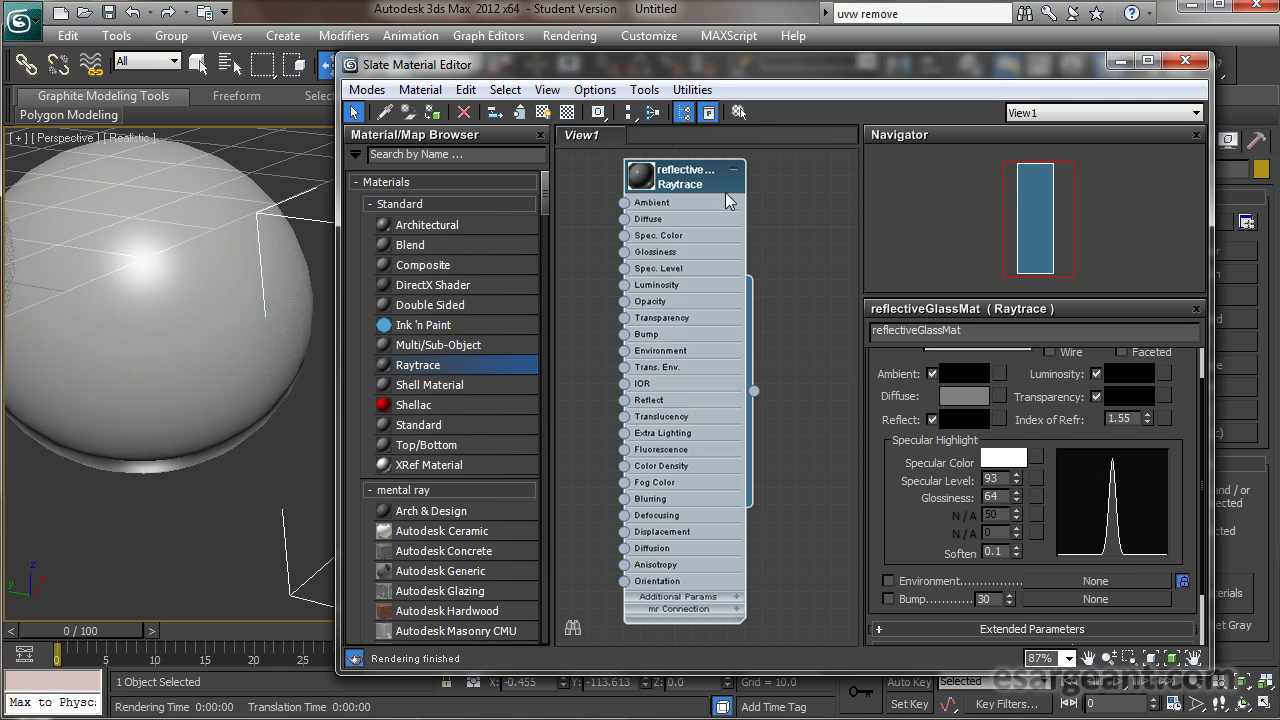
Step: Render the perspective view to check the new raytraced sphere beside the glass one
left_click_drag(633, 72, 1079, 109)
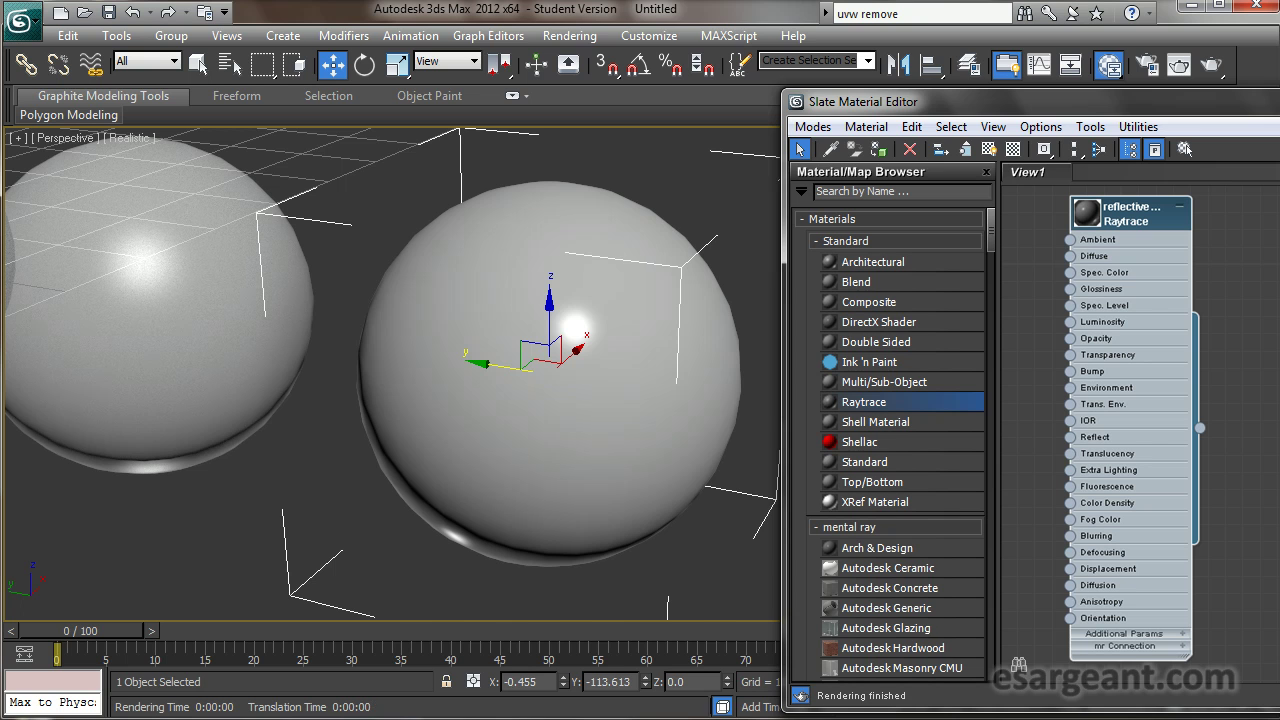
left_click(1180, 64)
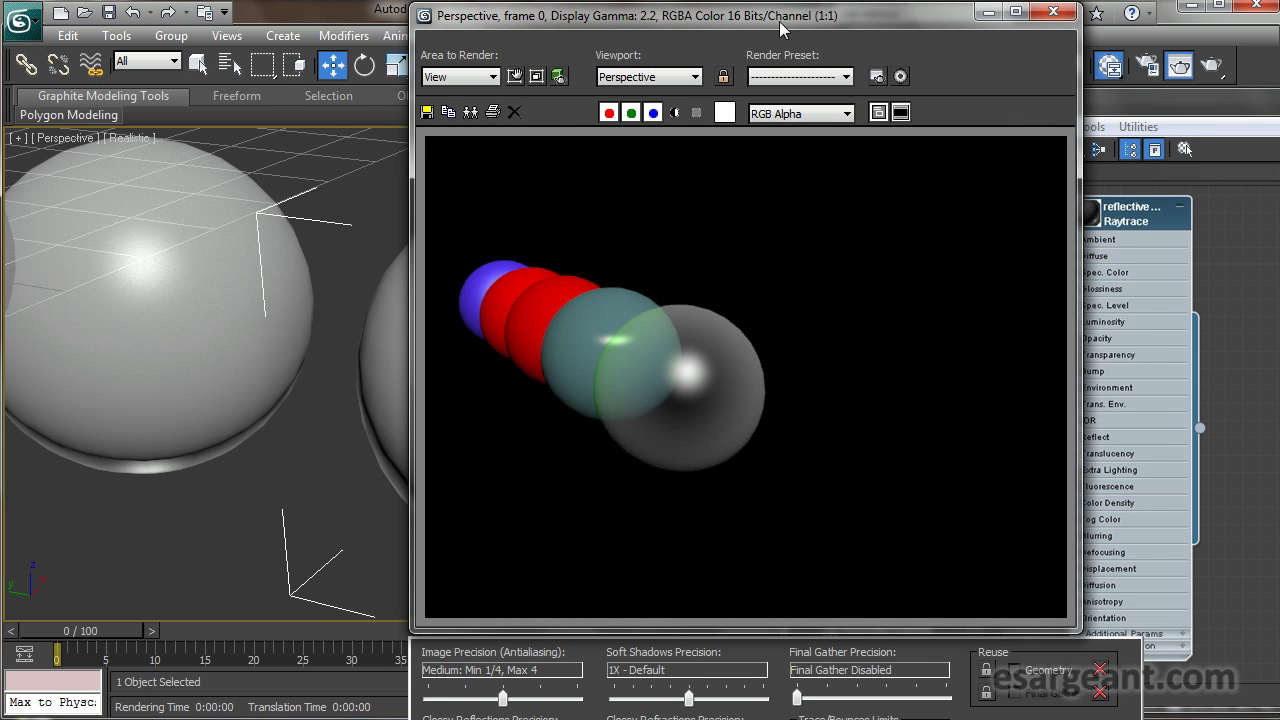
left_click_drag(779, 21, 469, 0)
left_click(735, 712)
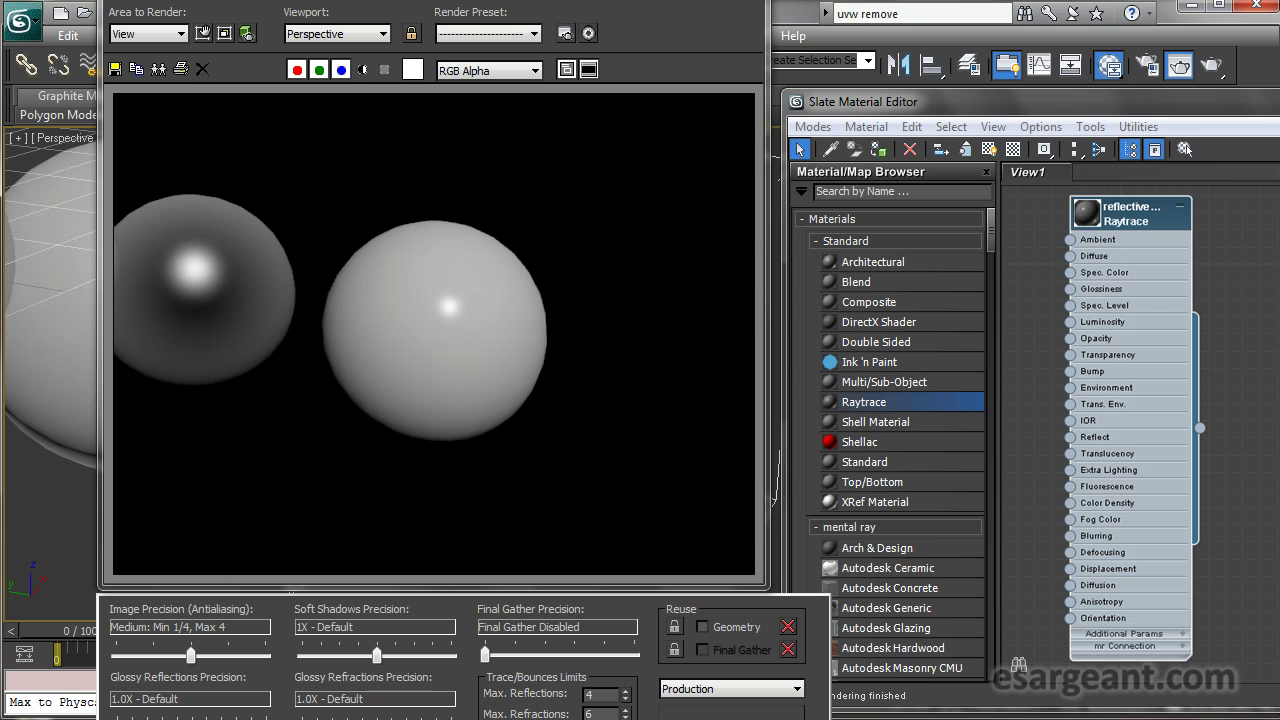
left_click(755, 2)
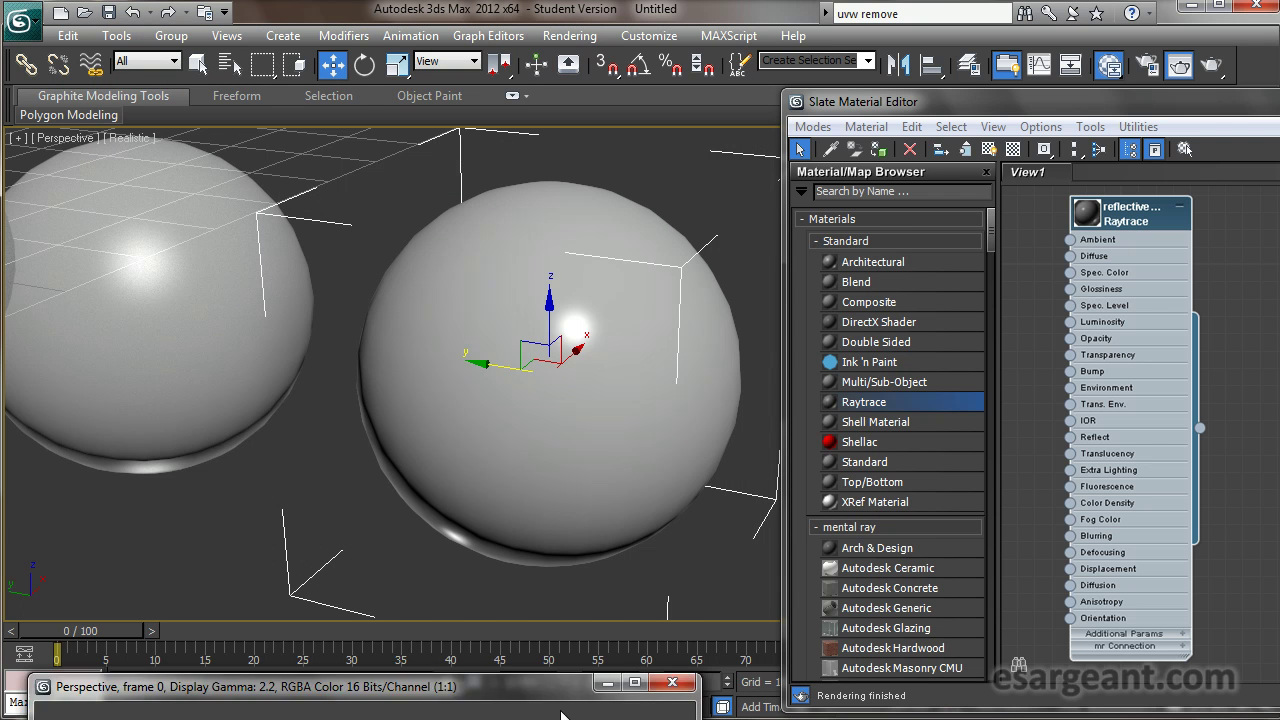
Step: Review the ambient, diffuse, reflect and transparency settings in reflectiveGlassMat's Raytrace Basic Parameters
left_click_drag(965, 96, 418, 77)
left_click_drag(818, 566, 815, 549)
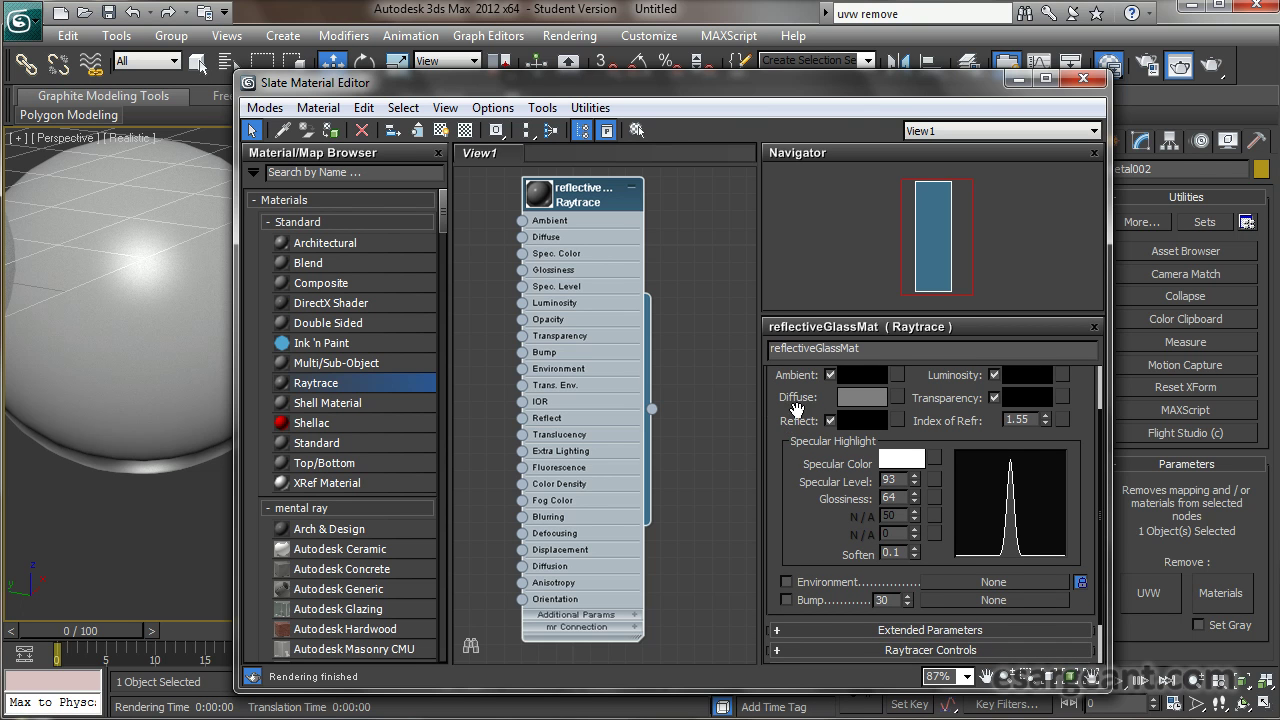
left_click_drag(785, 463, 785, 497)
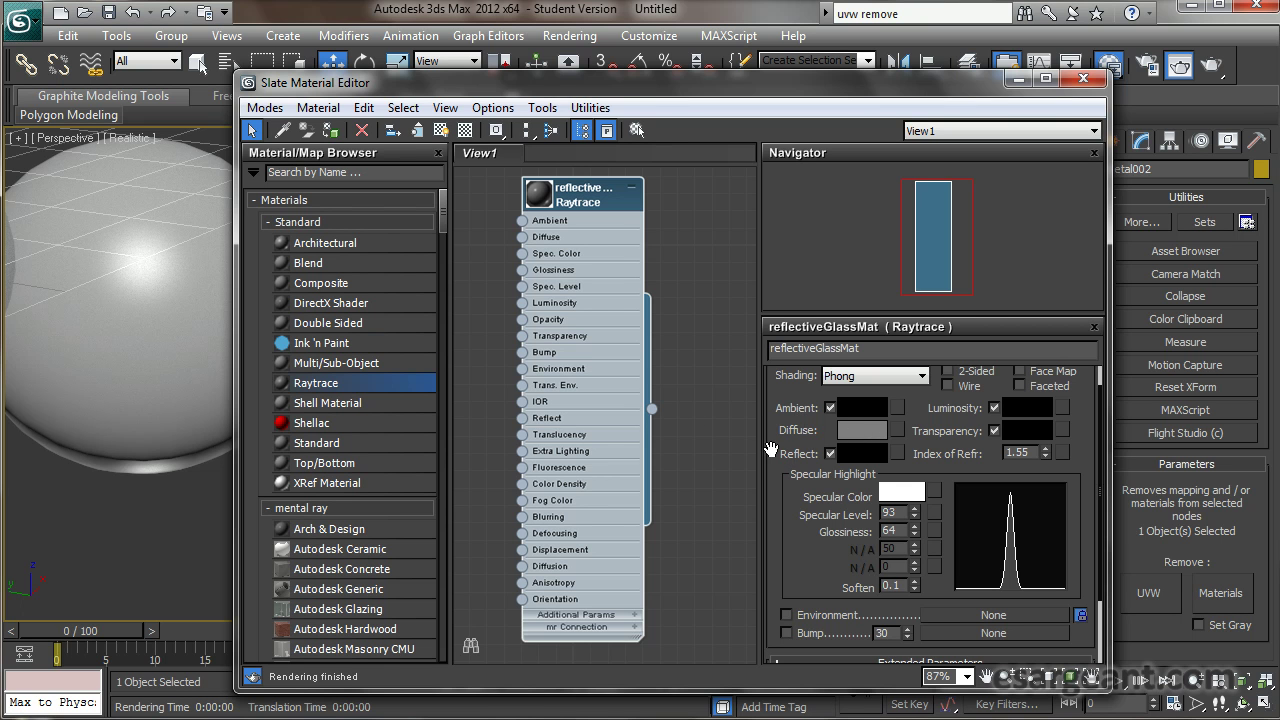
left_click_drag(783, 430, 783, 442)
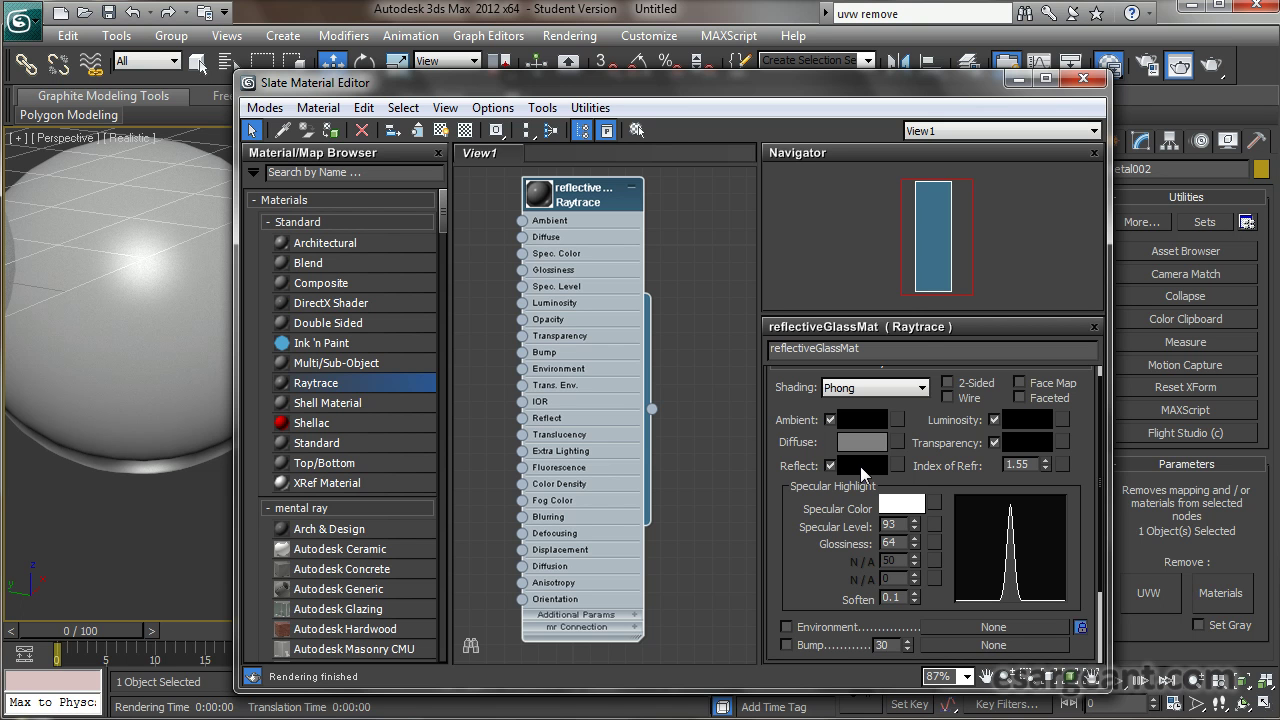
Step: Set reflectiveGlassMat's reflect color to pure white with red, green and blue at 255
left_click(861, 466)
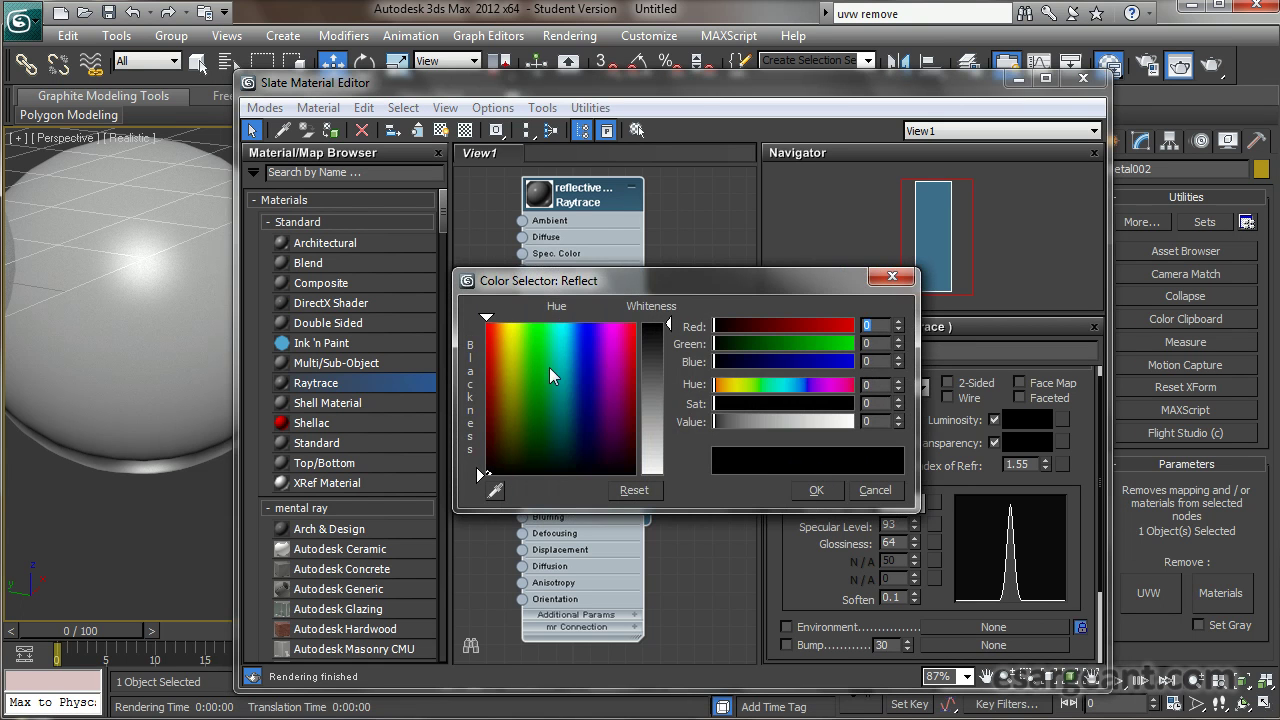
left_click_drag(666, 383, 667, 476)
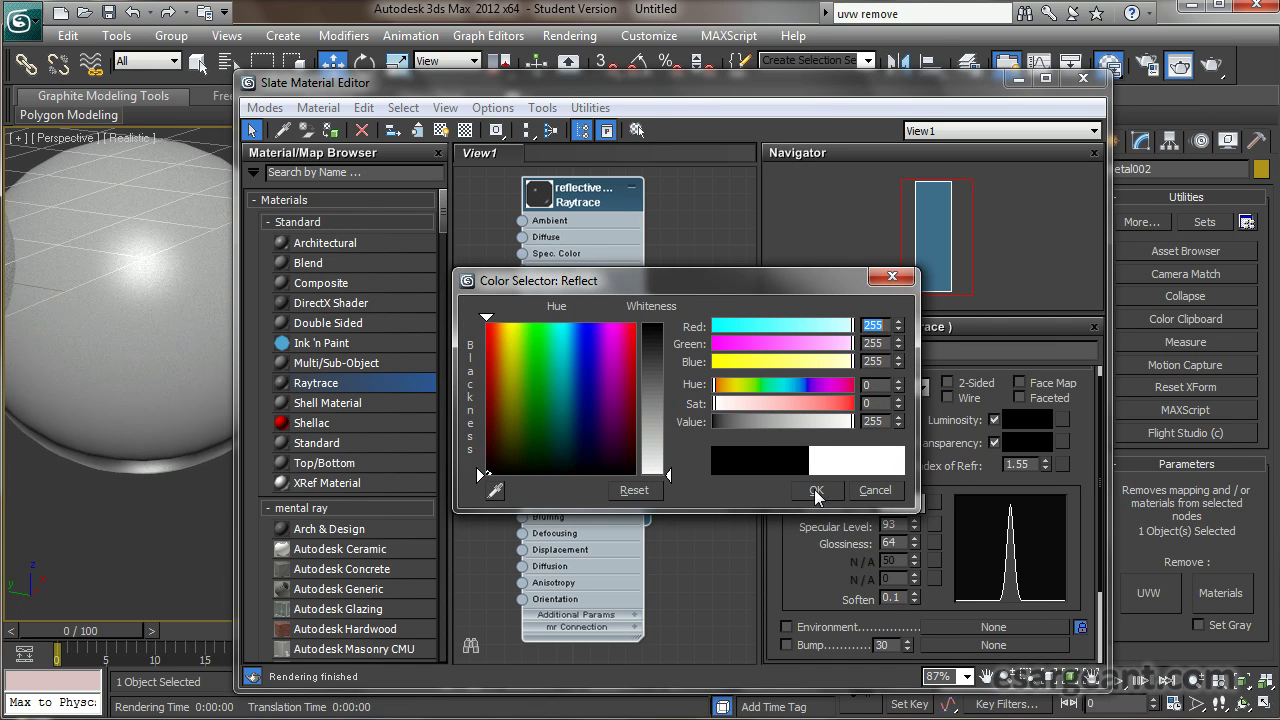
left_click(816, 491)
left_click_drag(620, 87, 692, 73)
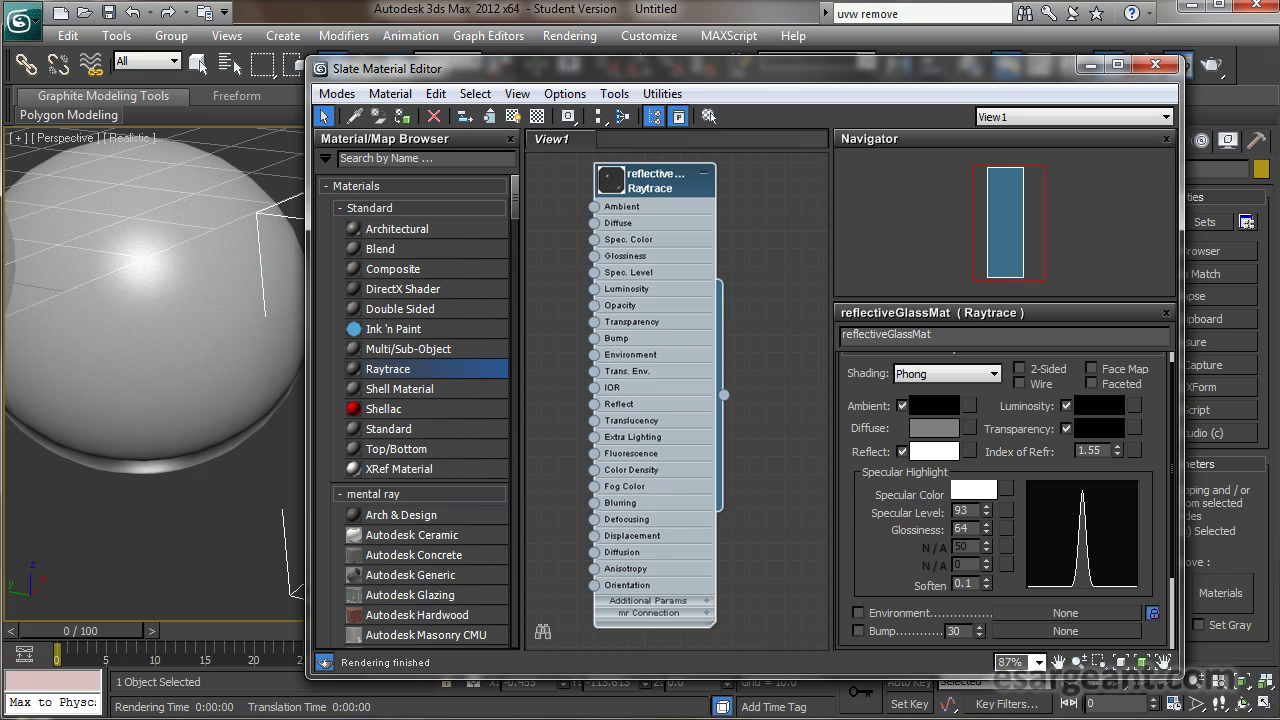
Step: Render the perspective view to check the sphere with the white reflect color
key("shift+q")
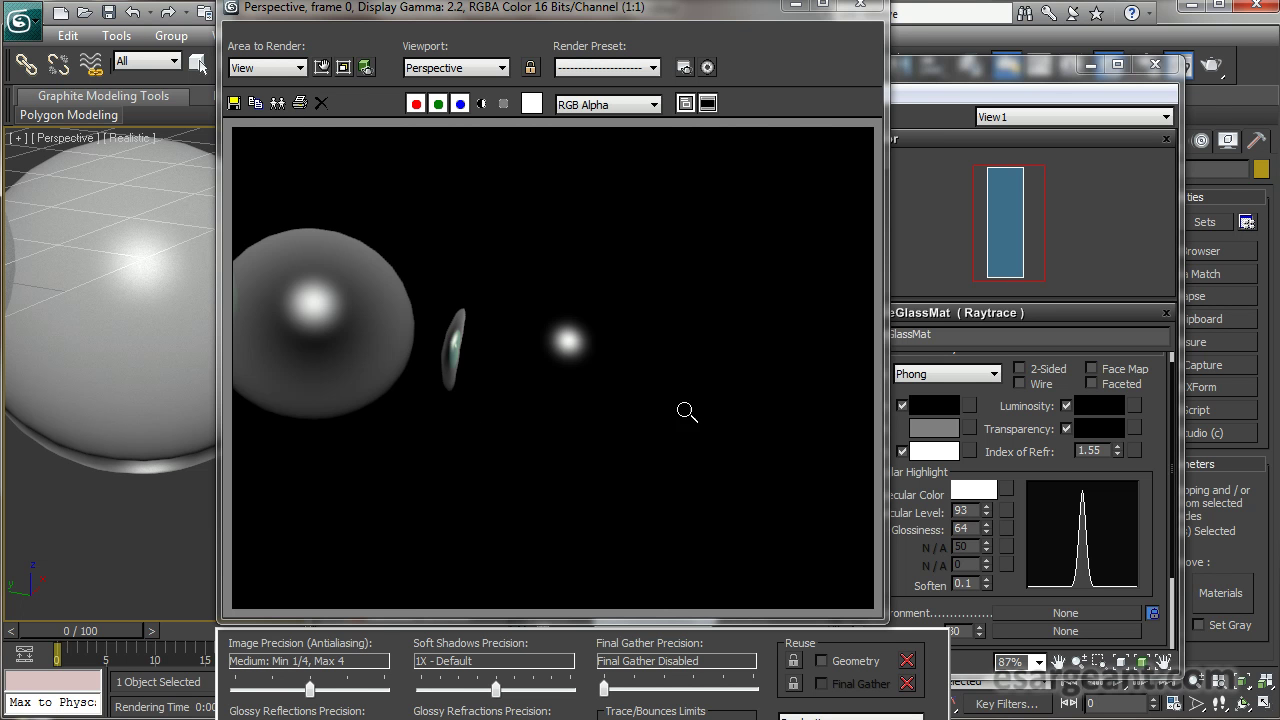
left_click_drag(751, 14, 731, 26)
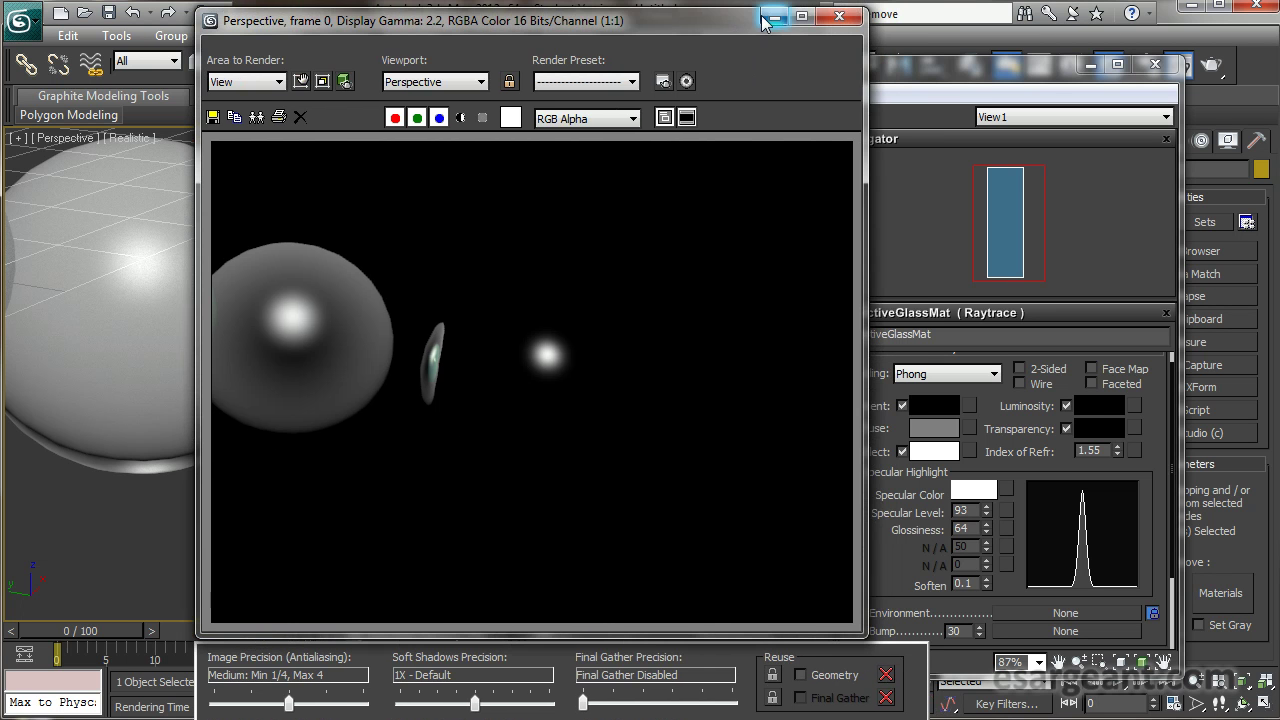
left_click(775, 18)
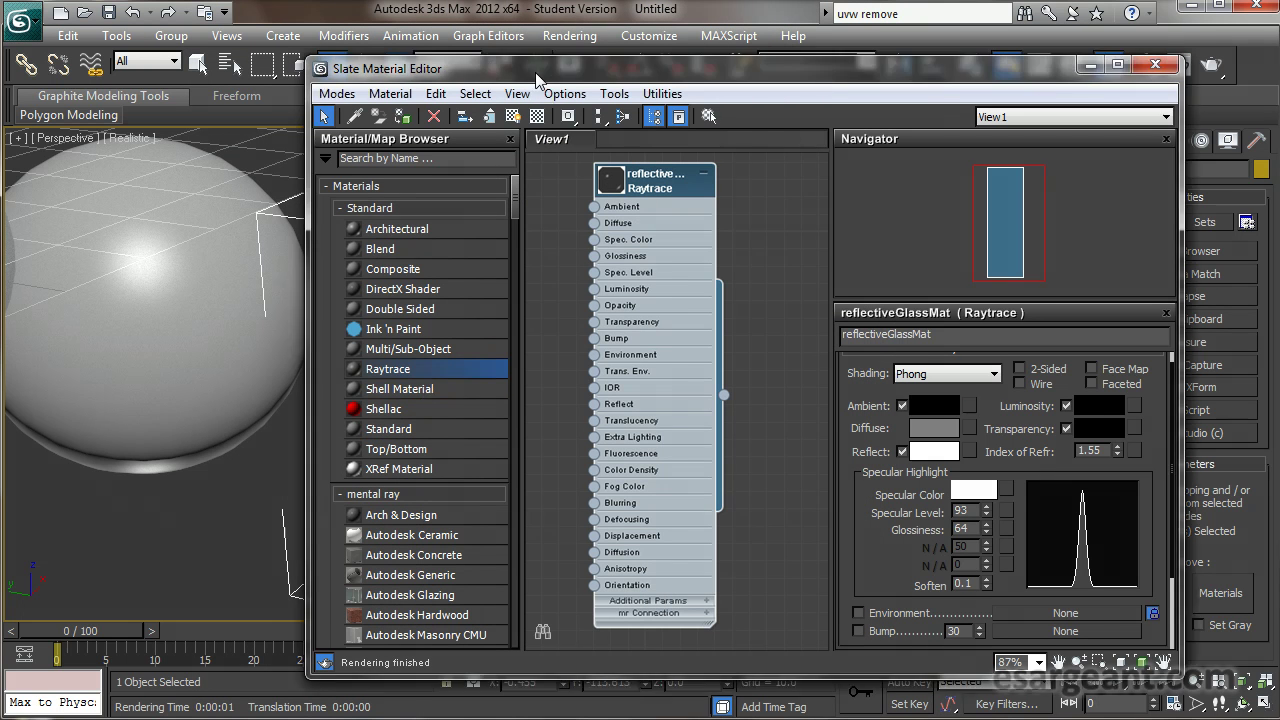
Step: Swap the two gray spheres along the Y axis, placing metal001 at the end of the row at about Y -114.934
key("m")
scroll(450, 445, "down", 6)
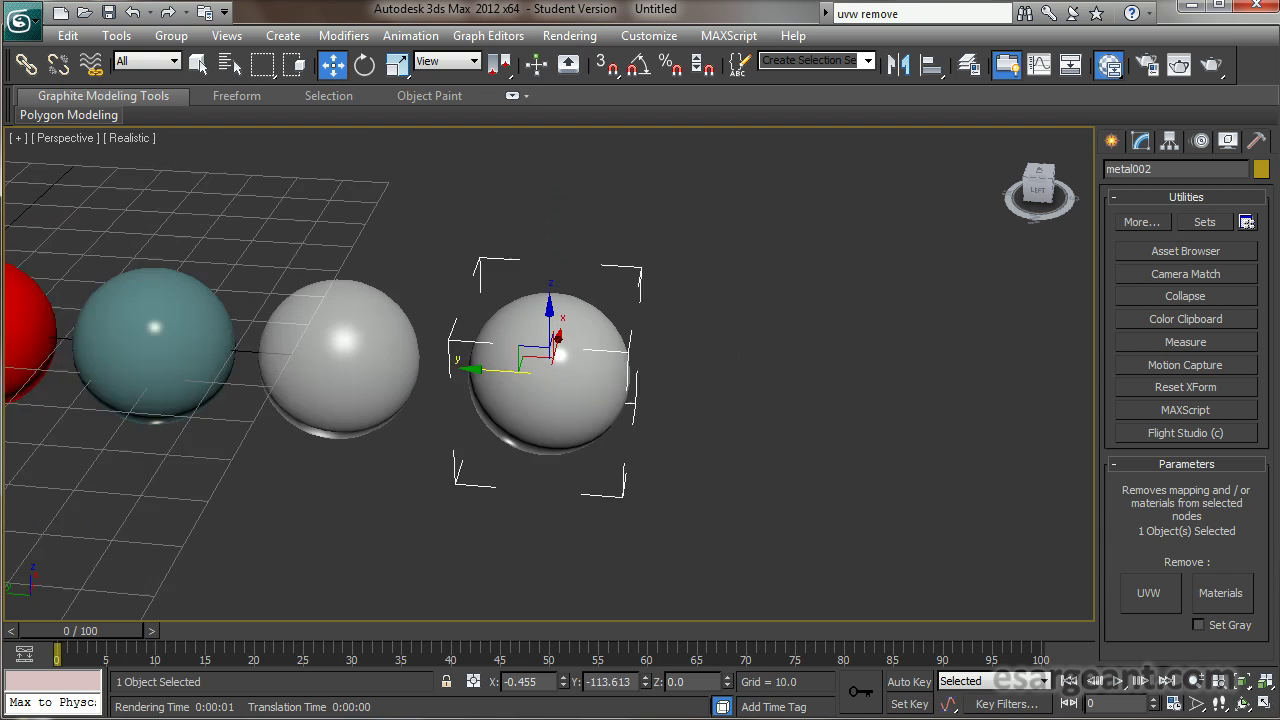
left_click(347, 378)
left_click_drag(306, 354, 744, 382)
left_click(484, 374)
left_click_drag(475, 370, 315, 356)
left_click(745, 374)
left_click_drag(740, 392, 486, 406)
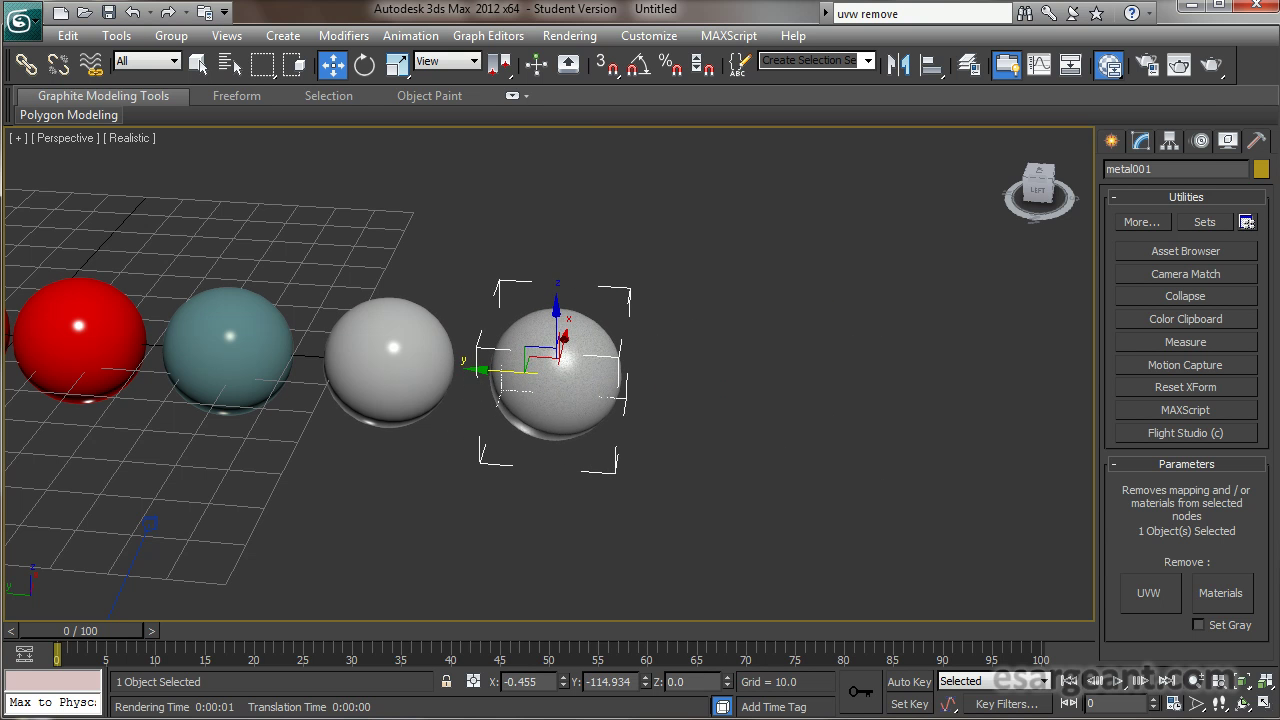
Step: Set reflectiveGlassMat's reflect color to a dark gray with a value of 60
key("m")
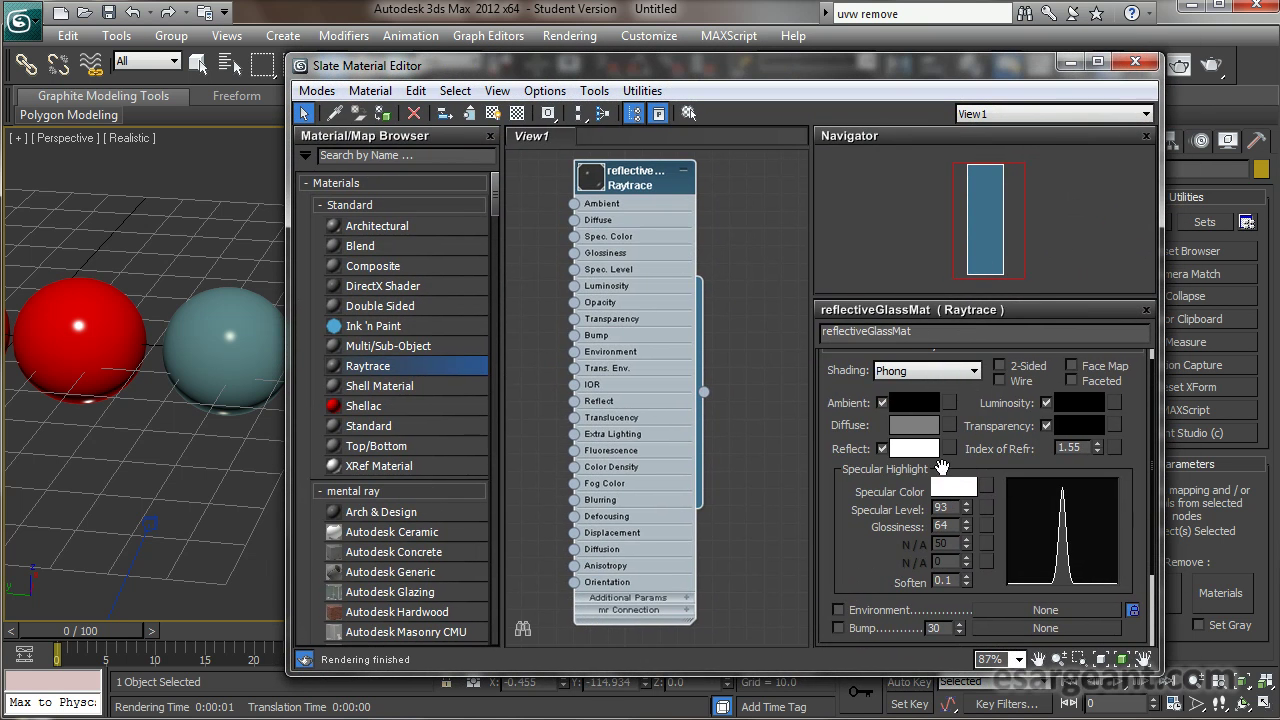
left_click(930, 451)
type("60")
key("Return")
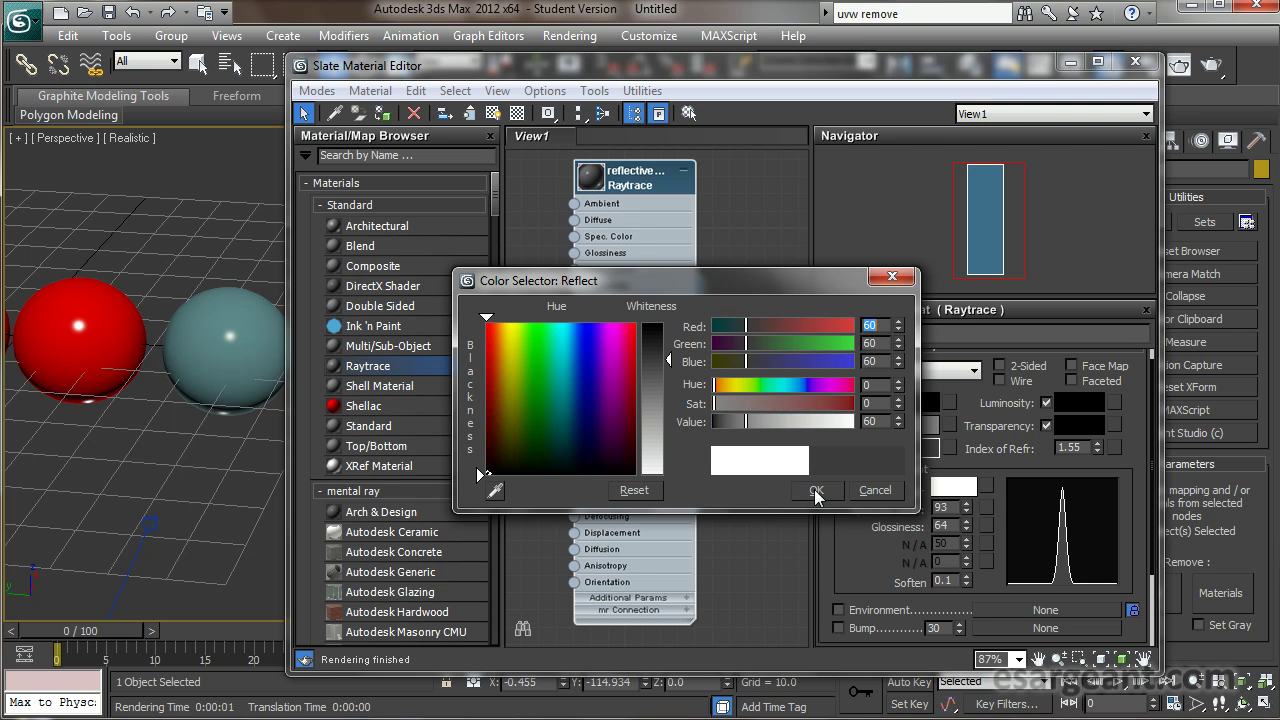
left_click(815, 490)
Step: Render the perspective view to compare the darker raytraced sphere with the rest of the row
left_click_drag(600, 66, 964, 267)
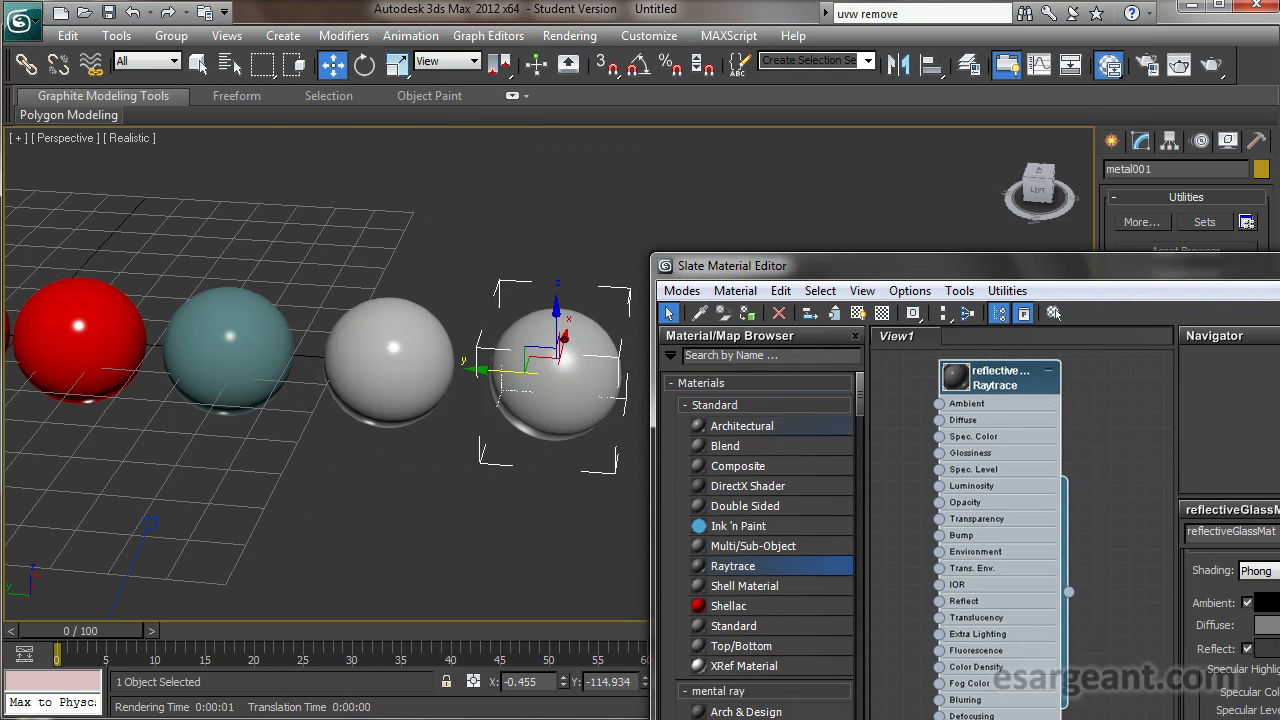
left_click(1180, 64)
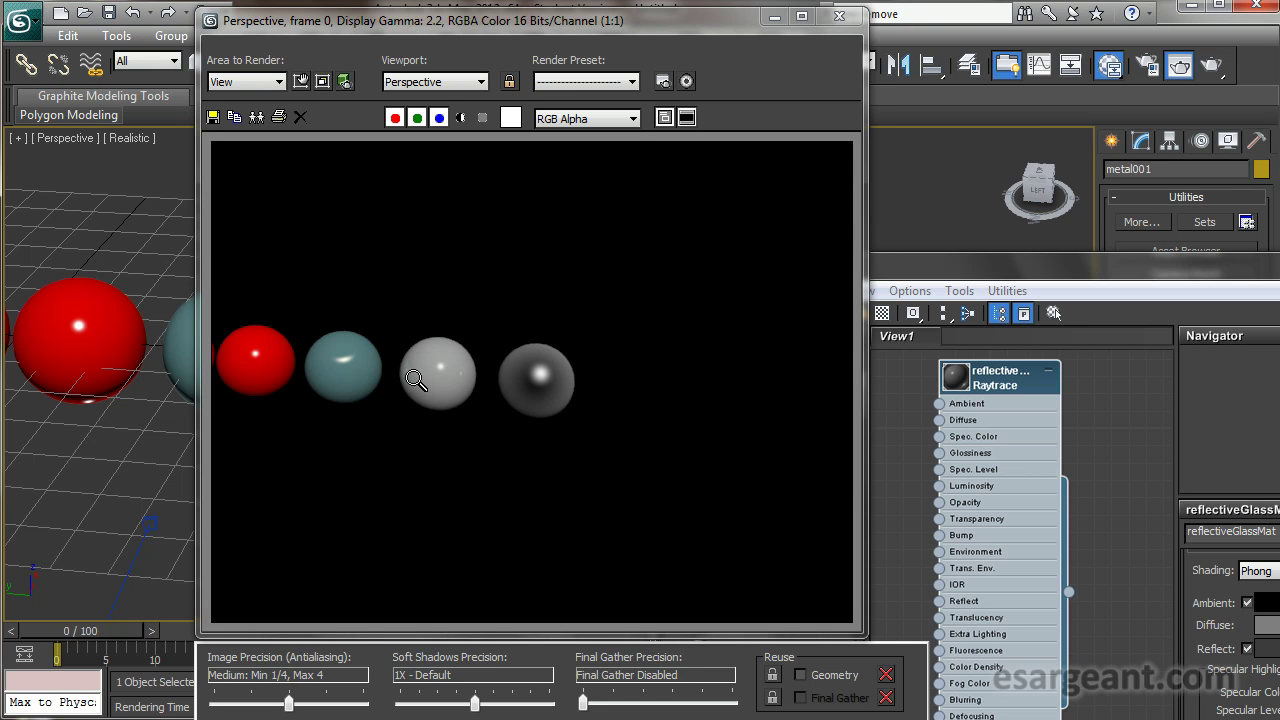
left_click(774, 16)
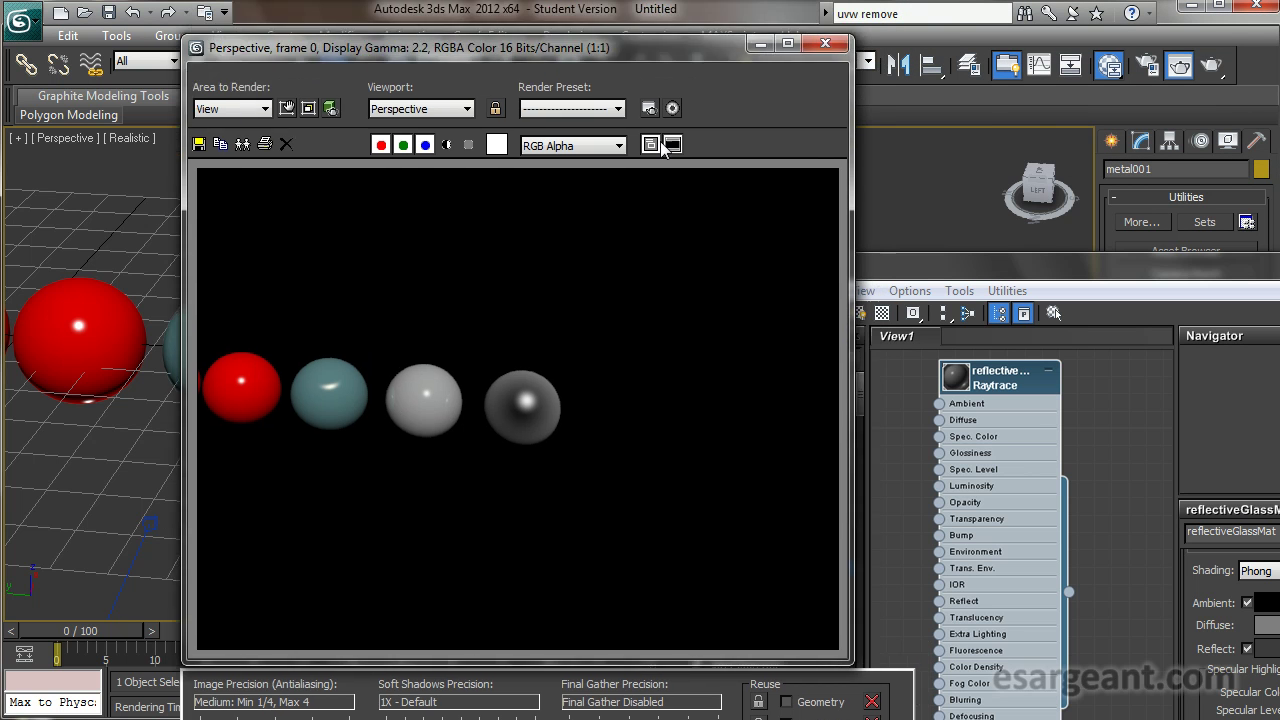
Step: Adjust the two gray spheres' spacing along Y, moving metal001 to about Y -111.077, and render a close-up of them
scroll(489, 467, "up", 6)
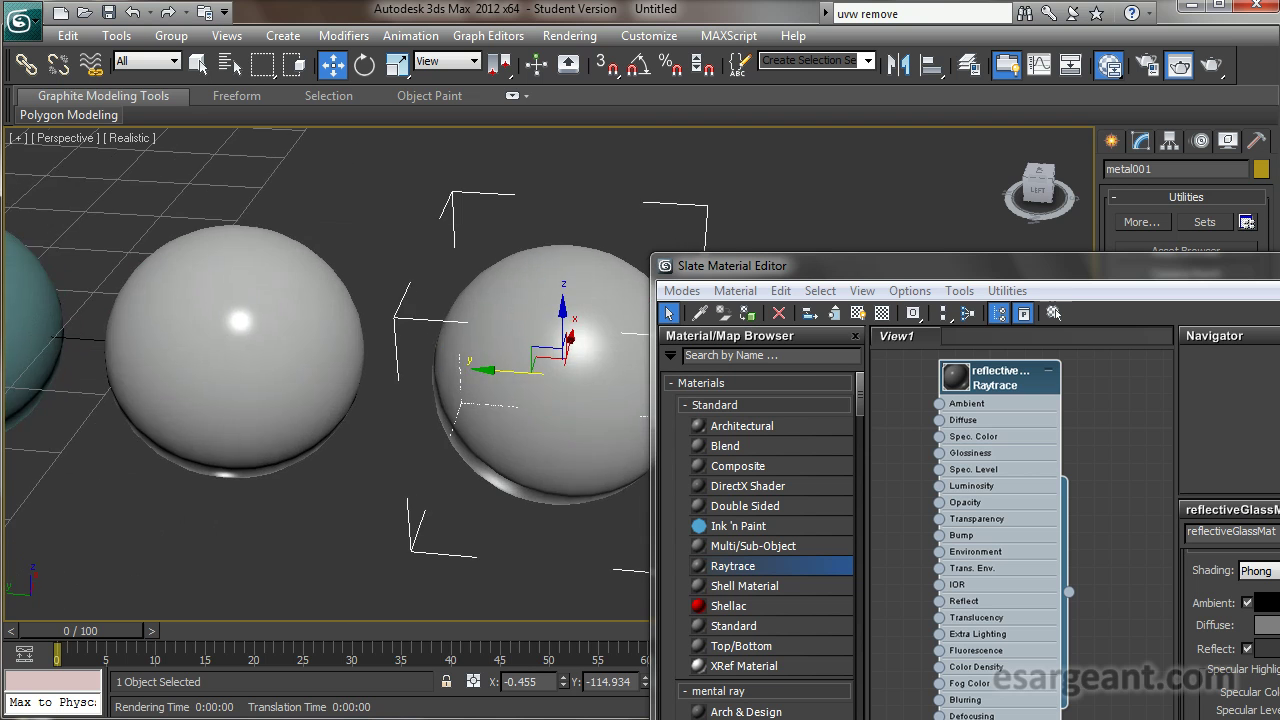
middle_click_drag(600, 390, 453, 378, "alt")
left_click(185, 372)
left_click_drag(27, 354, 80, 351)
left_click_drag(909, 261, 1226, 291)
left_click(730, 437)
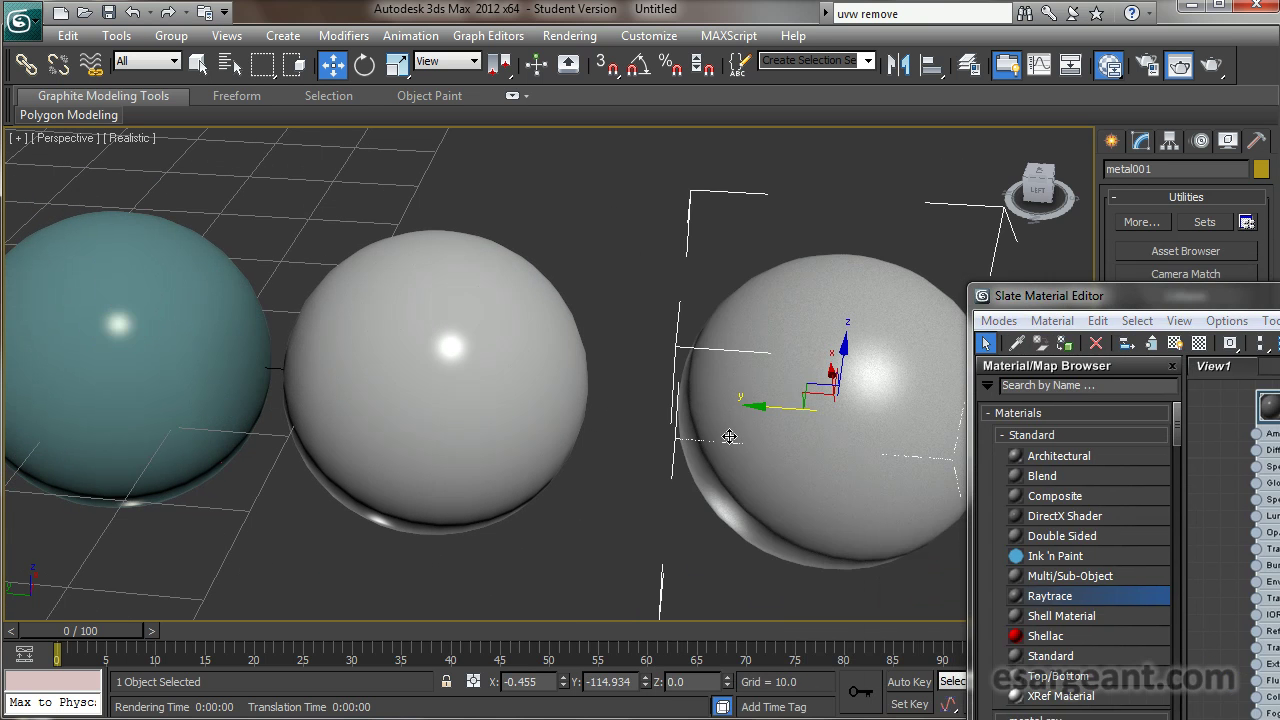
left_click_drag(759, 405, 717, 404)
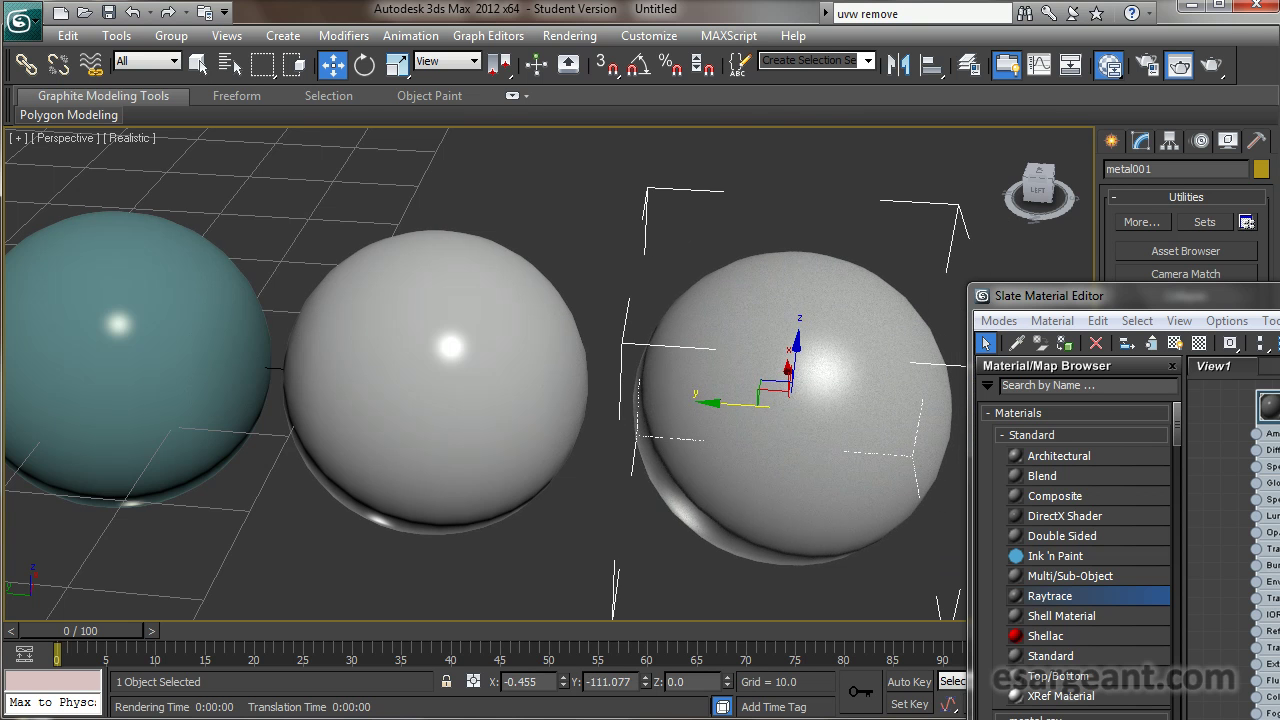
left_click(1180, 64)
left_click(786, 688)
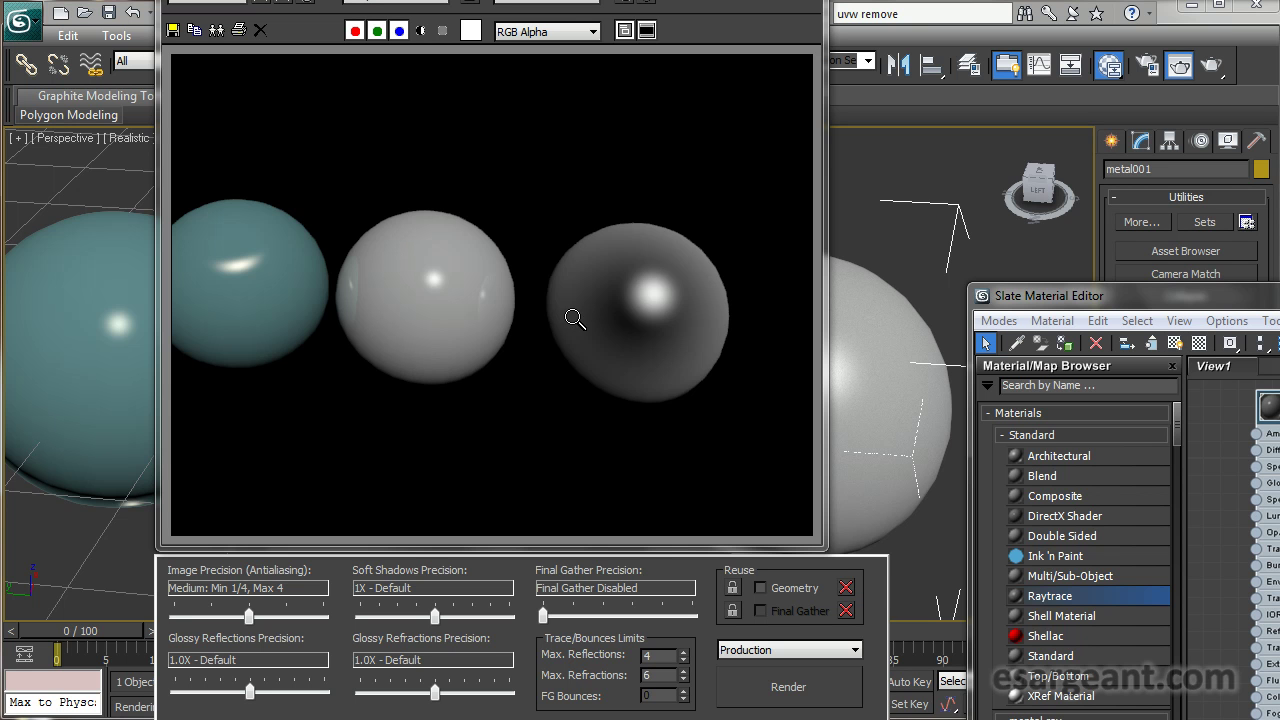
Step: Raise reflectiveGlassMat's specular level to 159 and glossiness to 88, and render the perspective view again
left_click_drag(1106, 295, 265, 56)
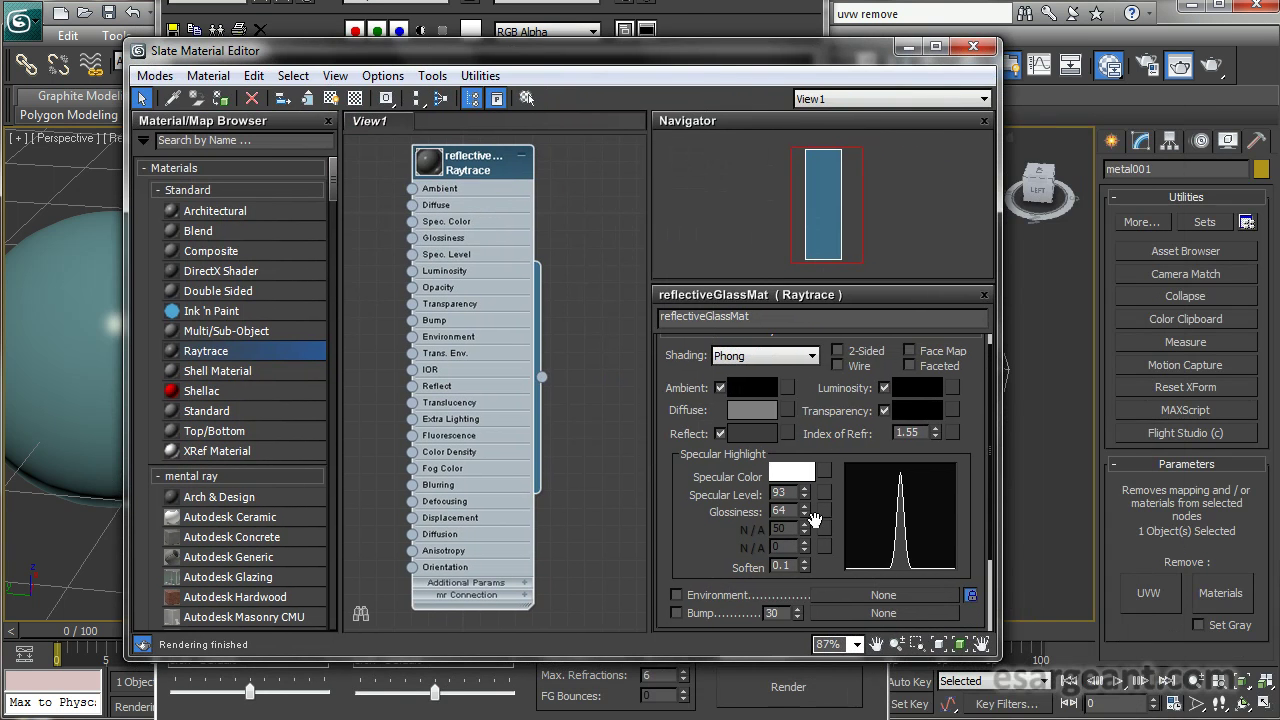
left_click_drag(806, 510, 809, 432)
left_click_drag(450, 58, 1116, 130)
left_click(780, 688)
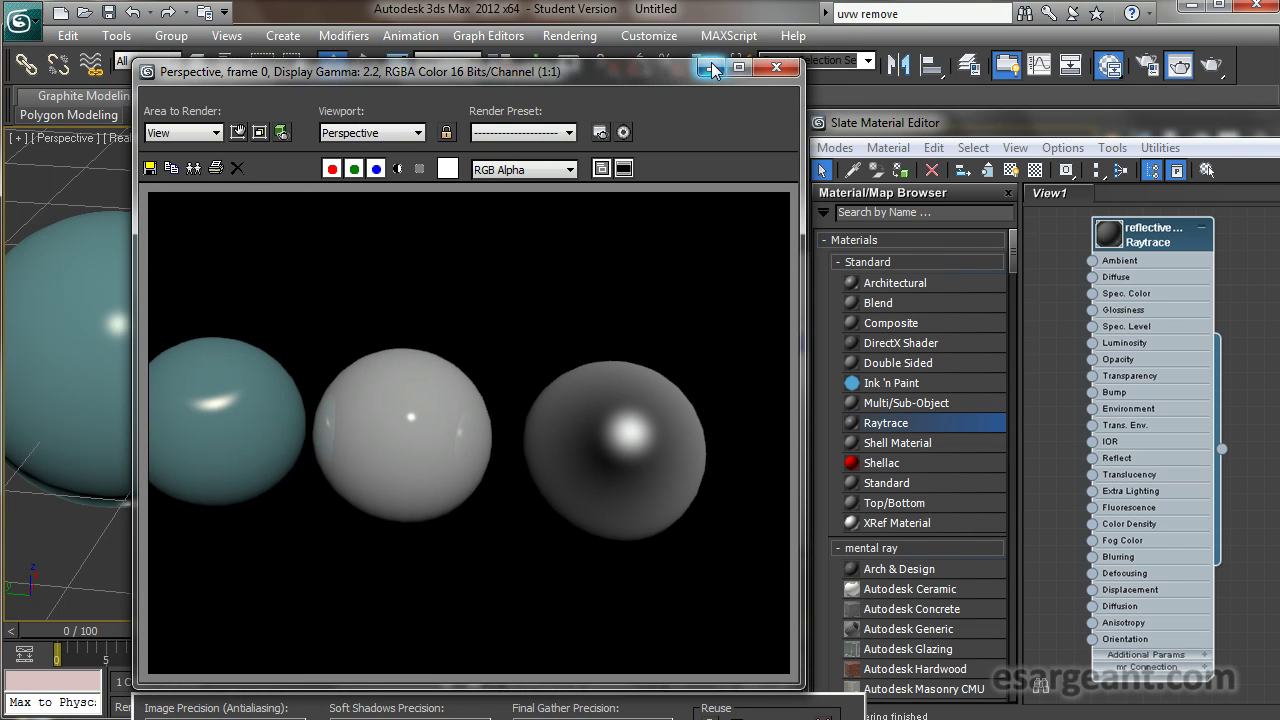
left_click(709, 68)
Step: Add an Ink 'n Paint material to the material view and place its node beside the Raytrace node
left_click_drag(977, 124, 641, 72)
left_click(513, 318)
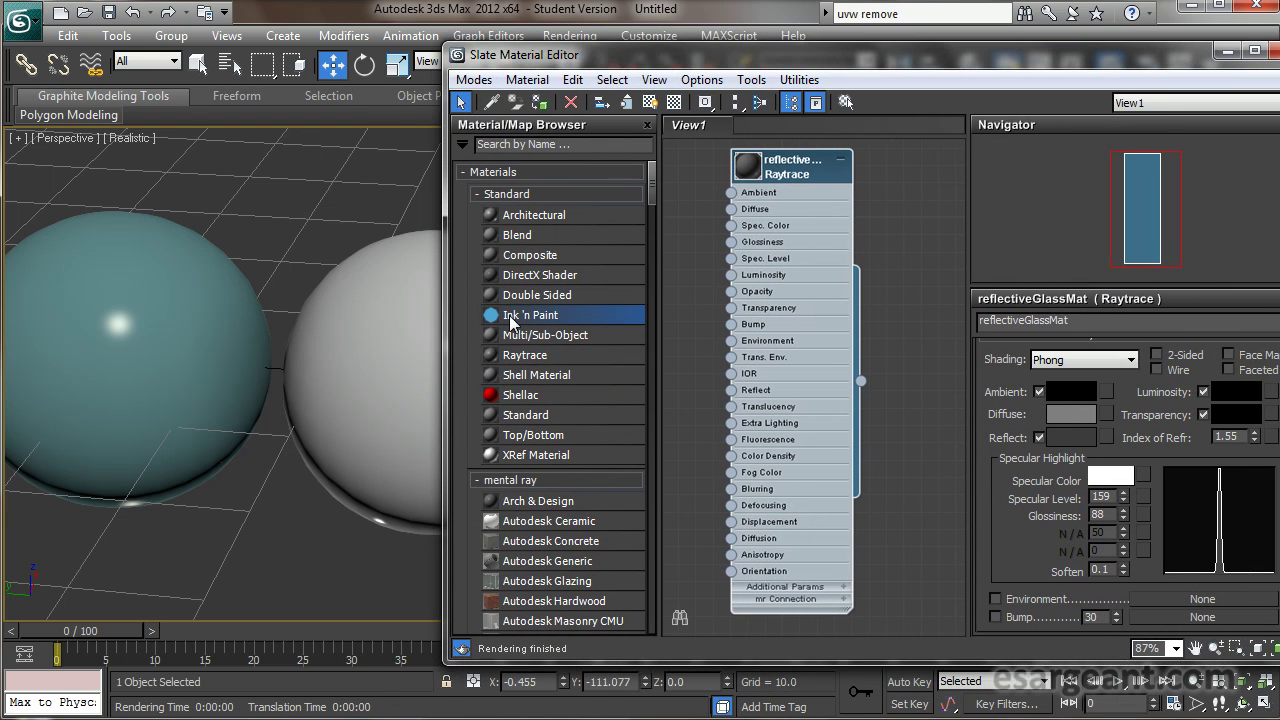
double_click(495, 316)
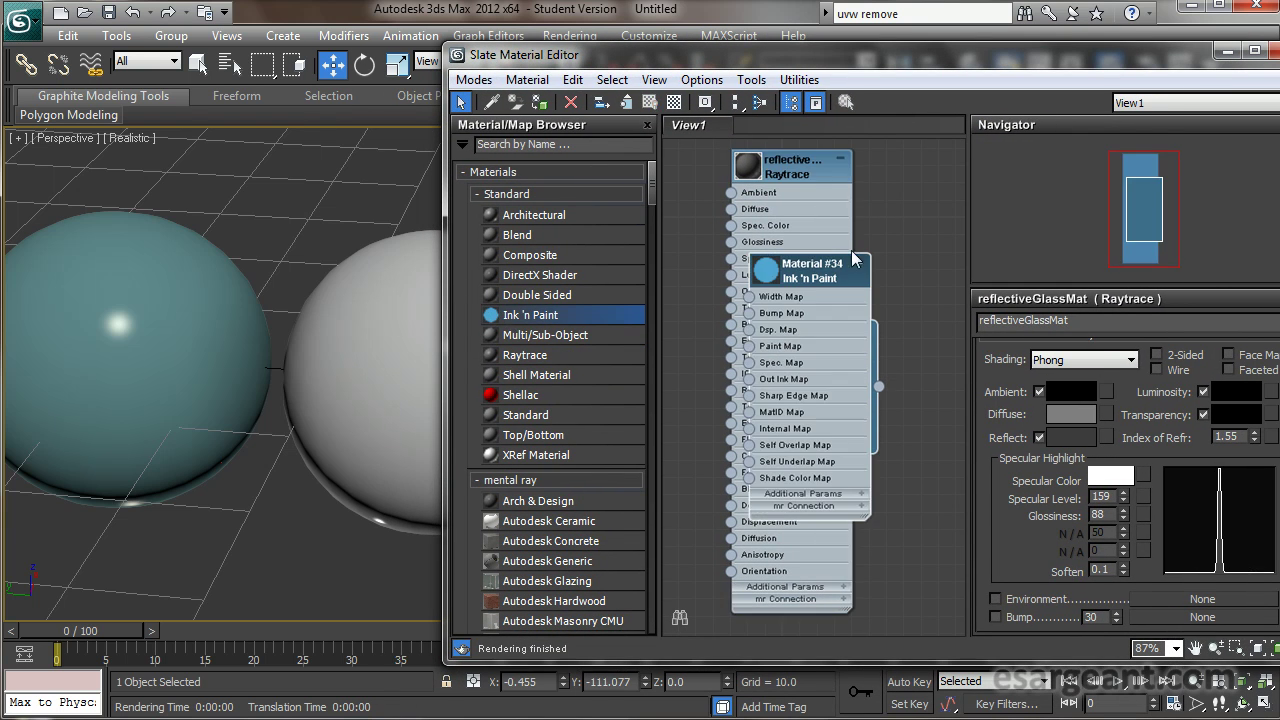
left_click_drag(793, 284, 818, 227)
Step: Remove the reflectiveGlassMat node from the material view and open the Ink 'n Paint material's parameters
left_click_drag(790, 162, 750, 190)
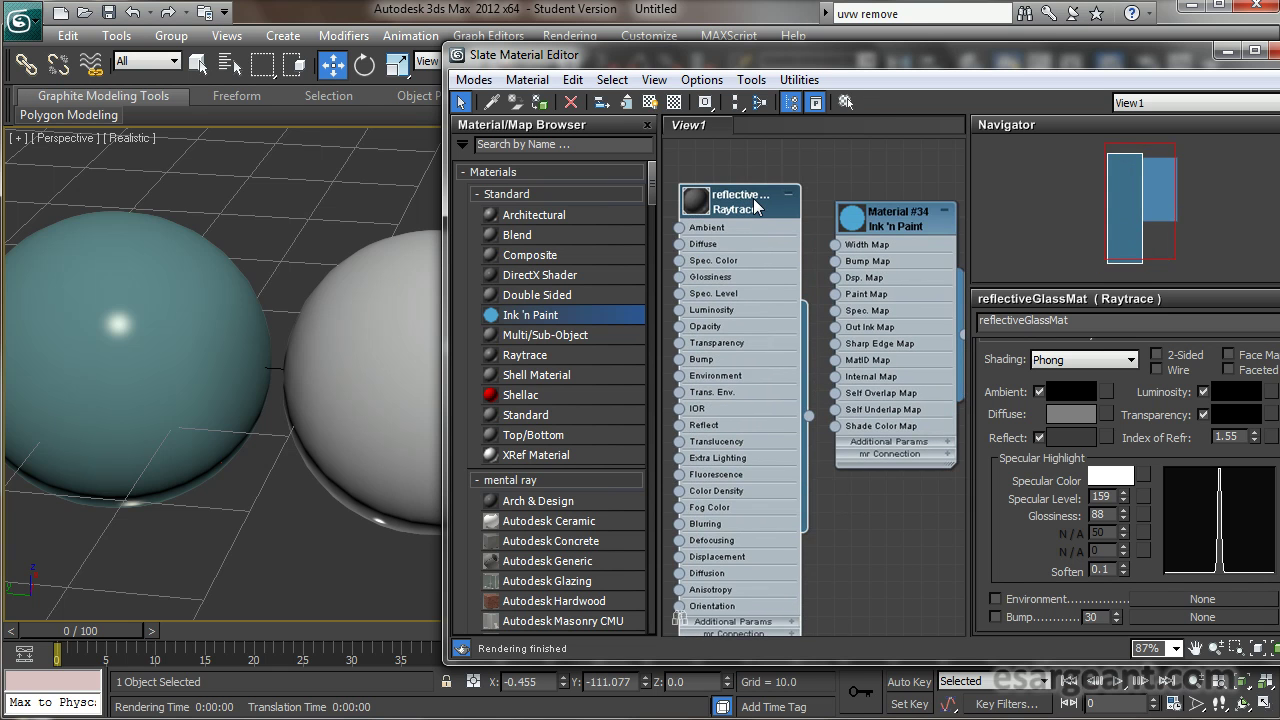
key("Delete")
left_click_drag(916, 216, 822, 193)
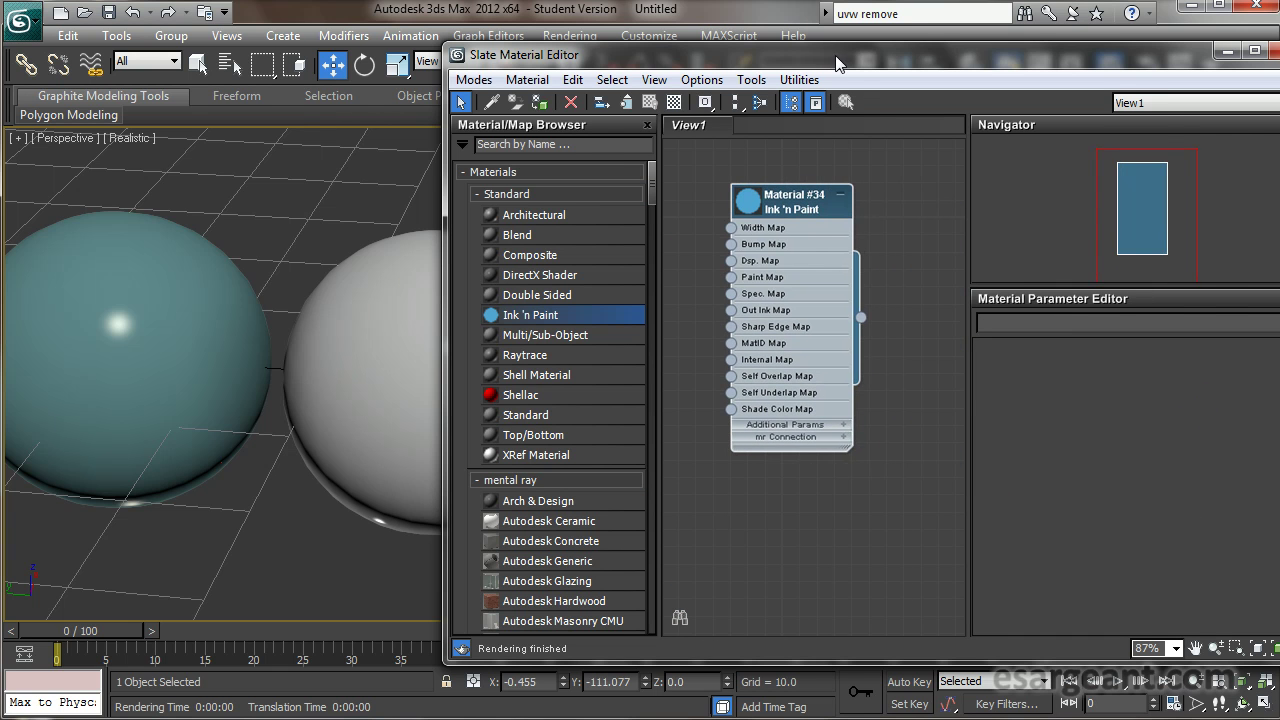
left_click_drag(835, 56, 713, 63)
double_click(650, 222)
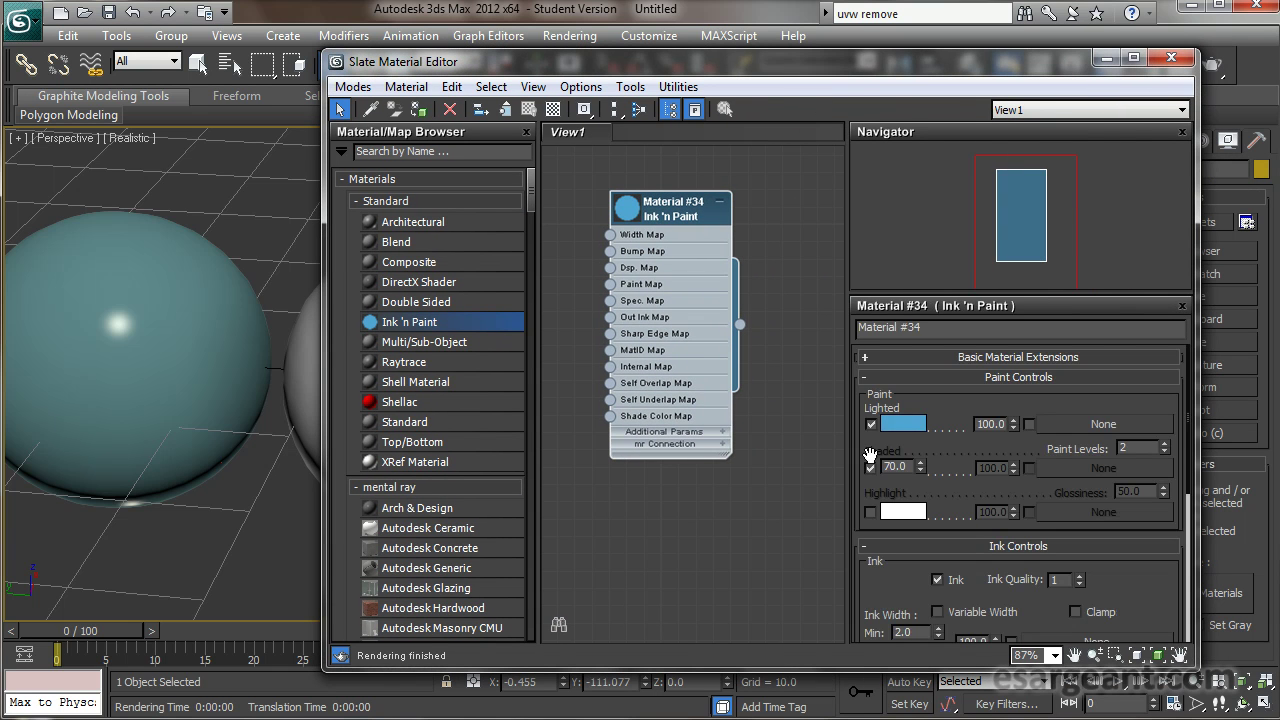
Step: Clone the metal001 sphere and move the copy along Y to about -144.186 at the end of the row
left_click_drag(848, 76, 828, 600)
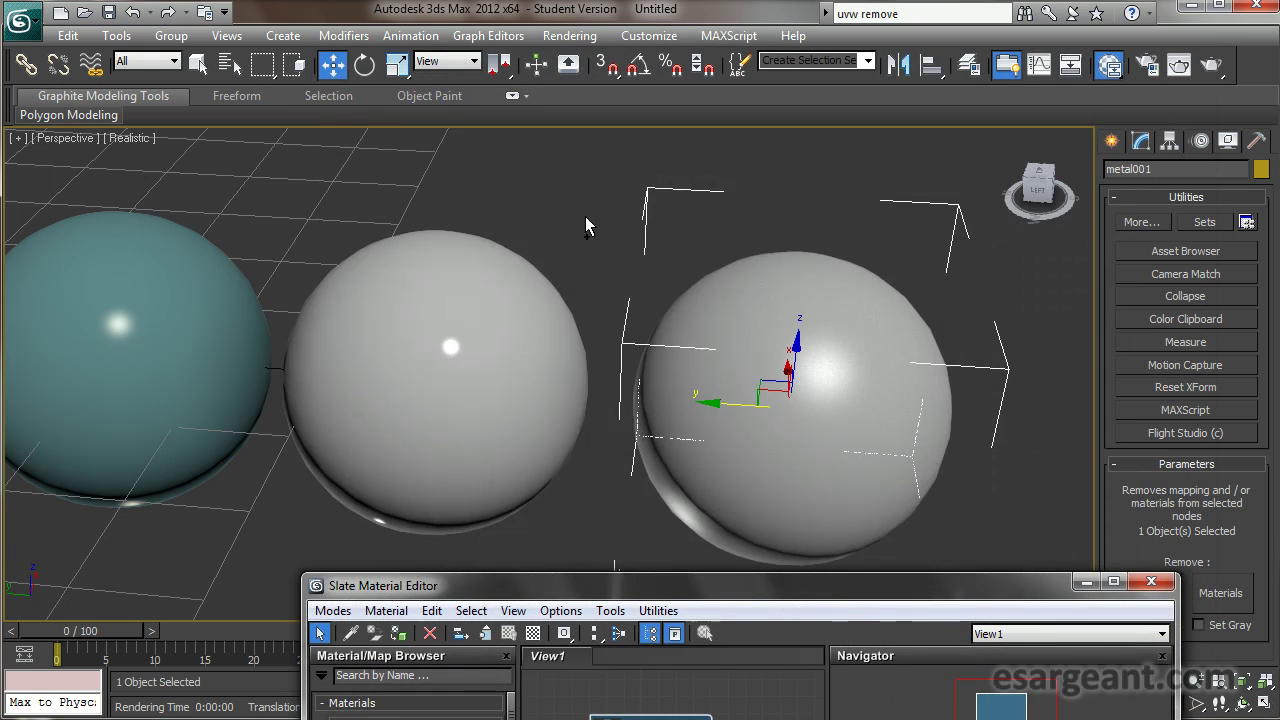
scroll(585, 226, "down", 3)
middle_click_drag(806, 311, 683, 251)
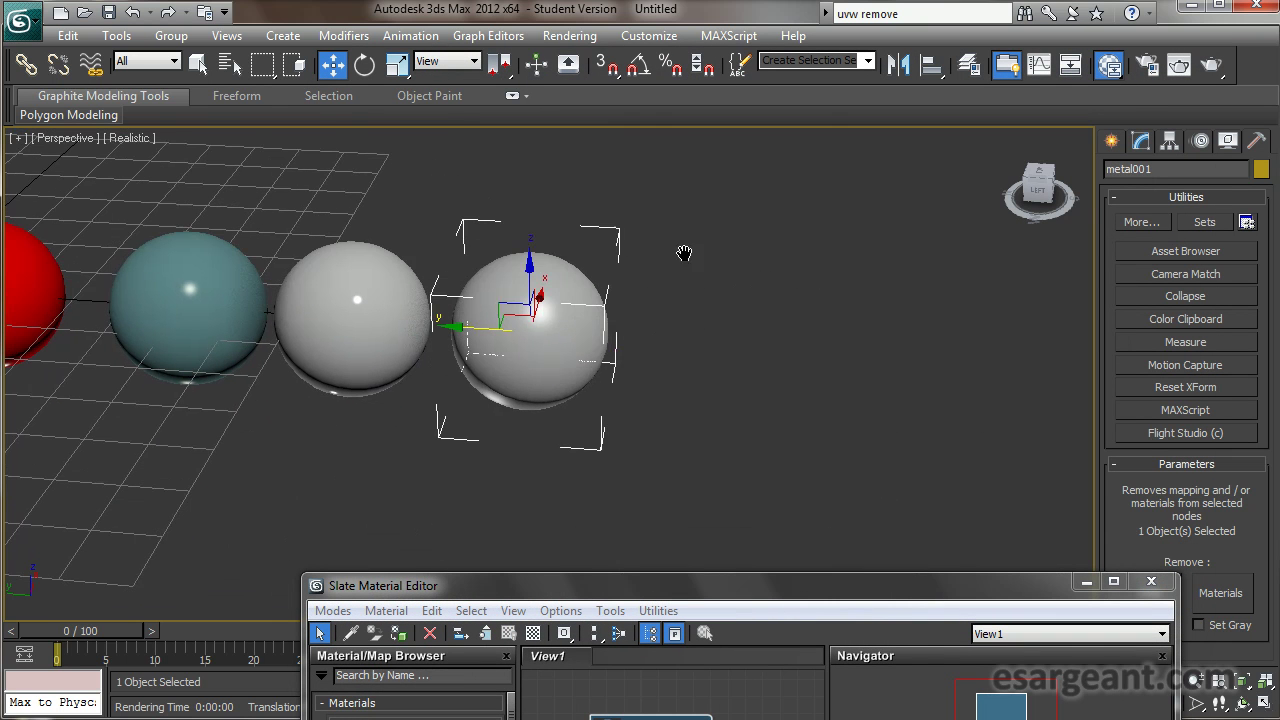
right_click(545, 339)
left_click(644, 428)
left_click(594, 444)
left_click_drag(505, 335, 604, 406)
Step: Assign the Ink 'n Paint material to the newly cloned sphere
middle_click_drag(604, 398, 432, 372, "alt")
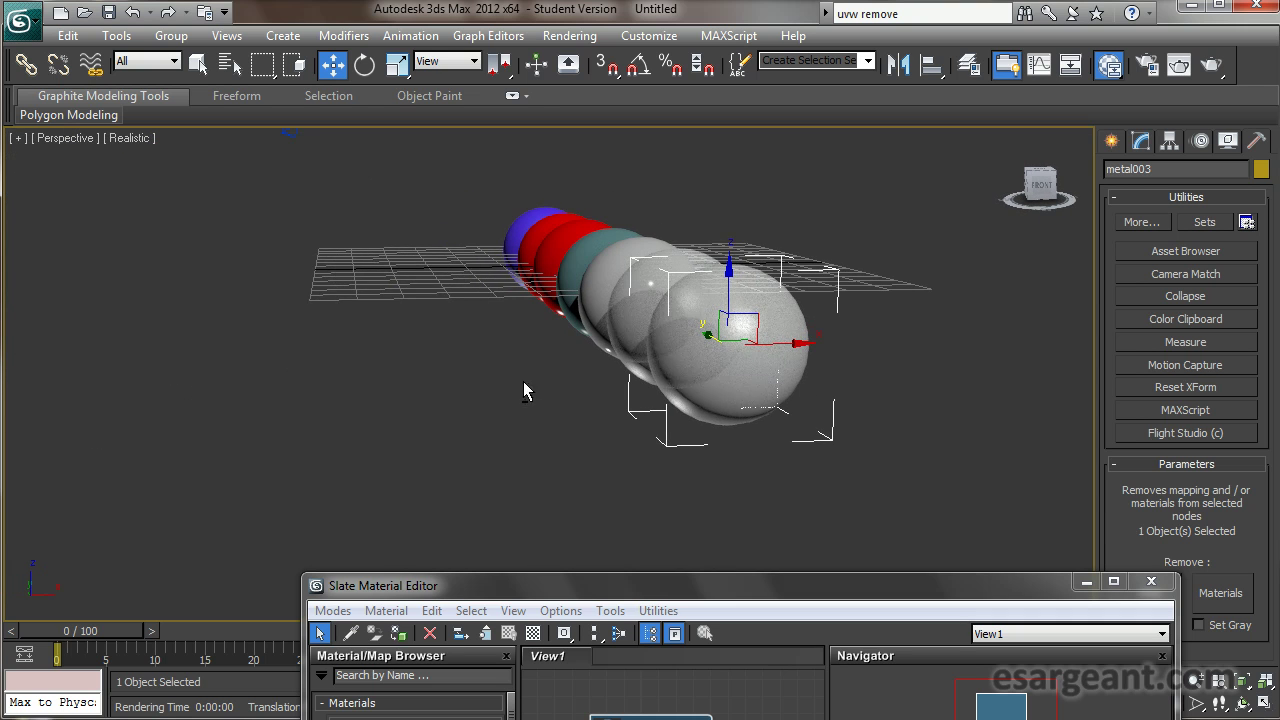
scroll(831, 429, "up", 5)
middle_click_drag(831, 429, 529, 380)
scroll(529, 380, "down", 6)
left_click_drag(698, 594, 590, 143)
left_click_drag(446, 290, 521, 284)
right_click(531, 293)
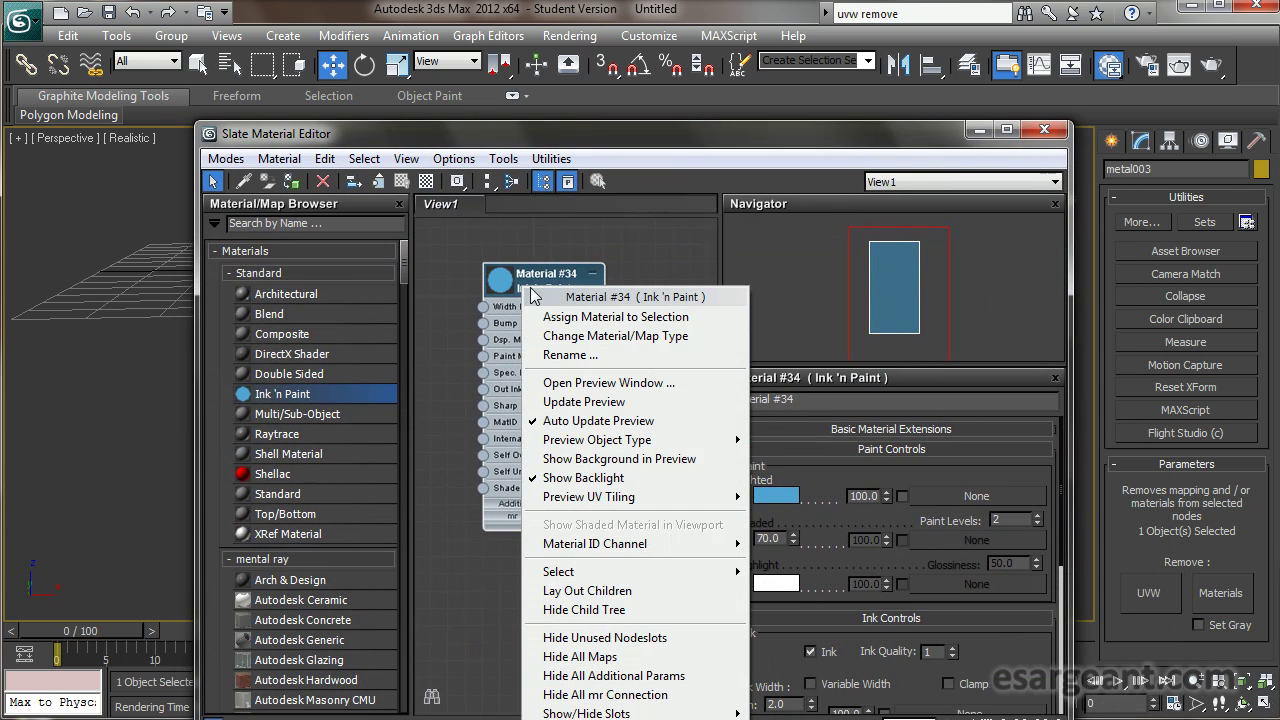
left_click(582, 317)
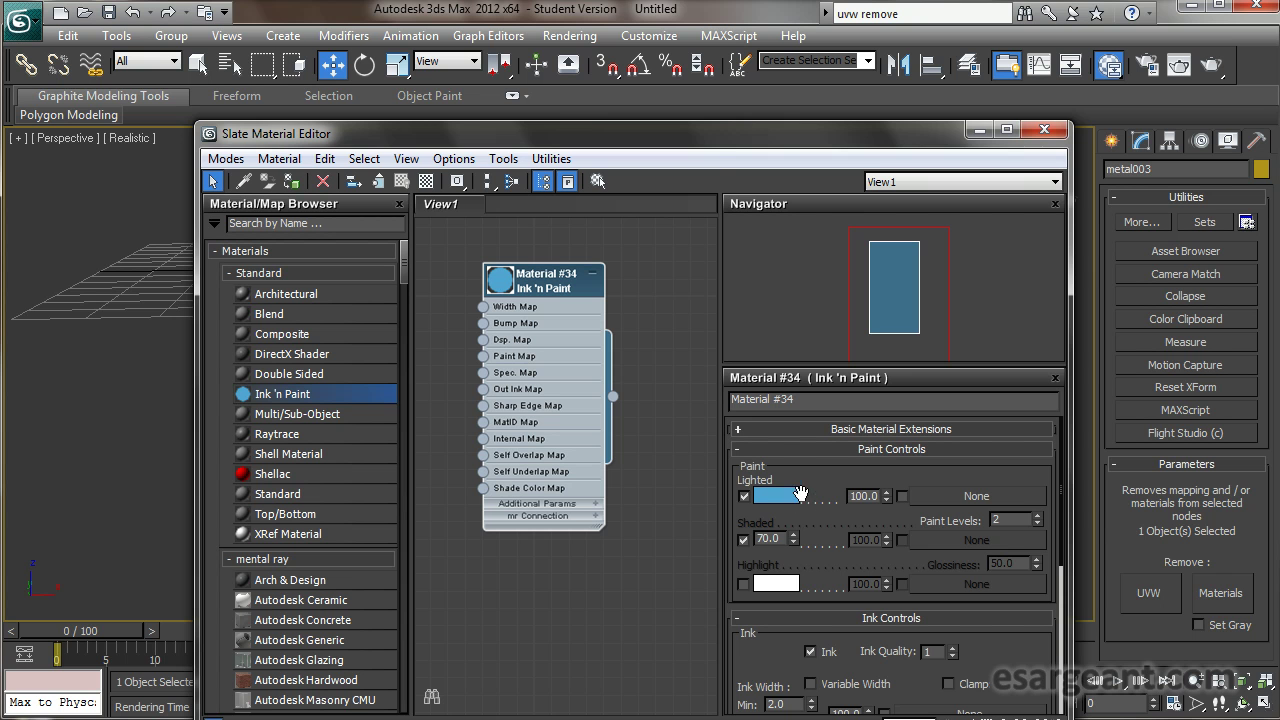
Step: Render the perspective view to check the cartoon look of the Ink 'n Paint sphere
left_click_drag(708, 148, 1002, 414)
key("shift+q")
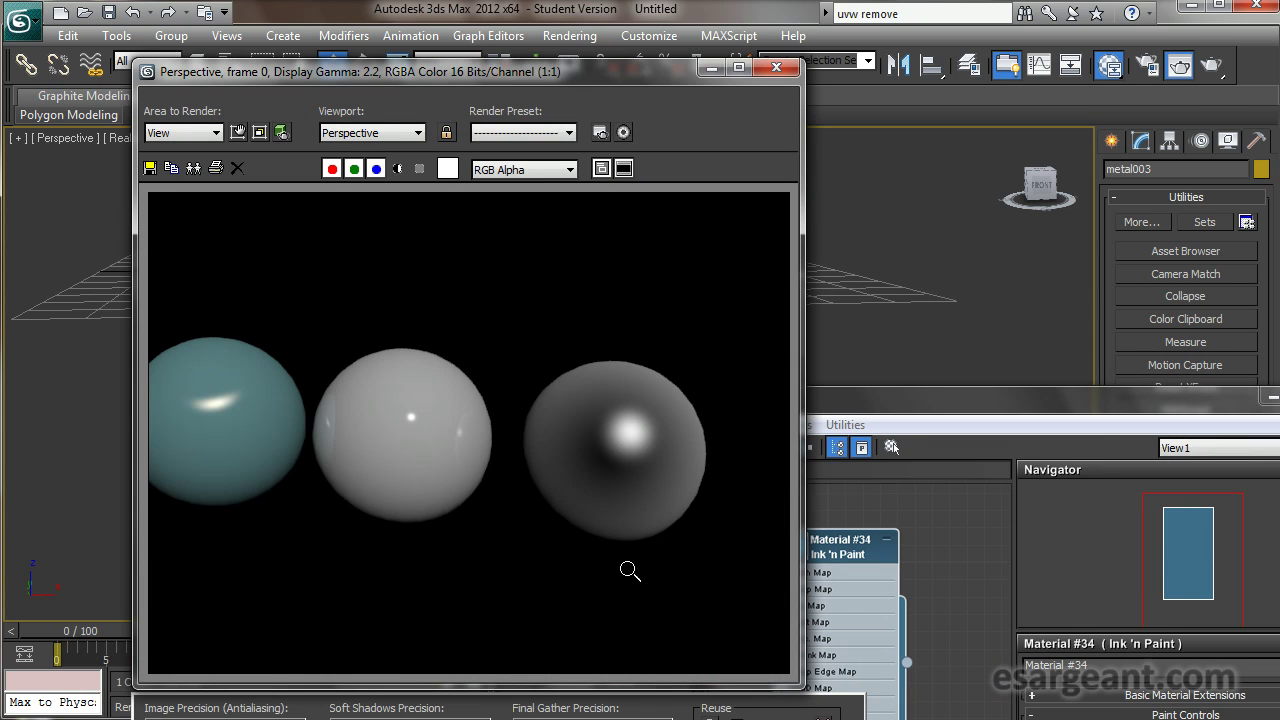
left_click_drag(581, 71, 574, 14)
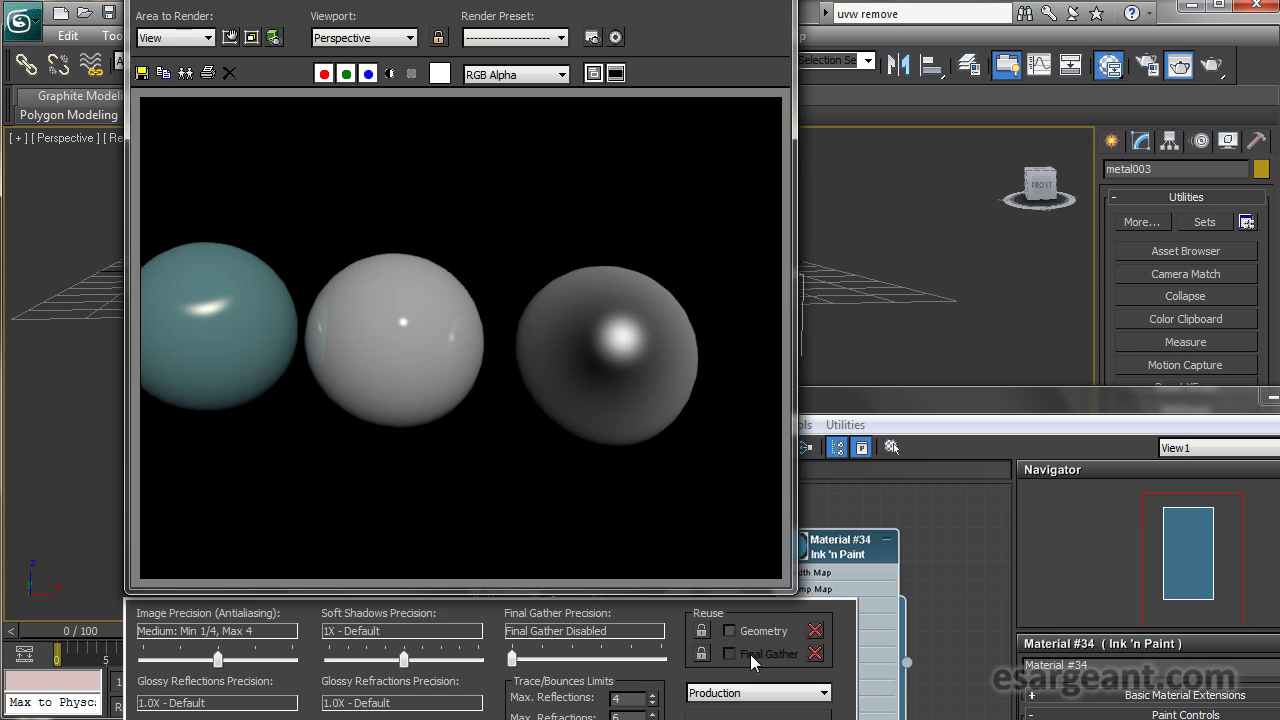
left_click(740, 716)
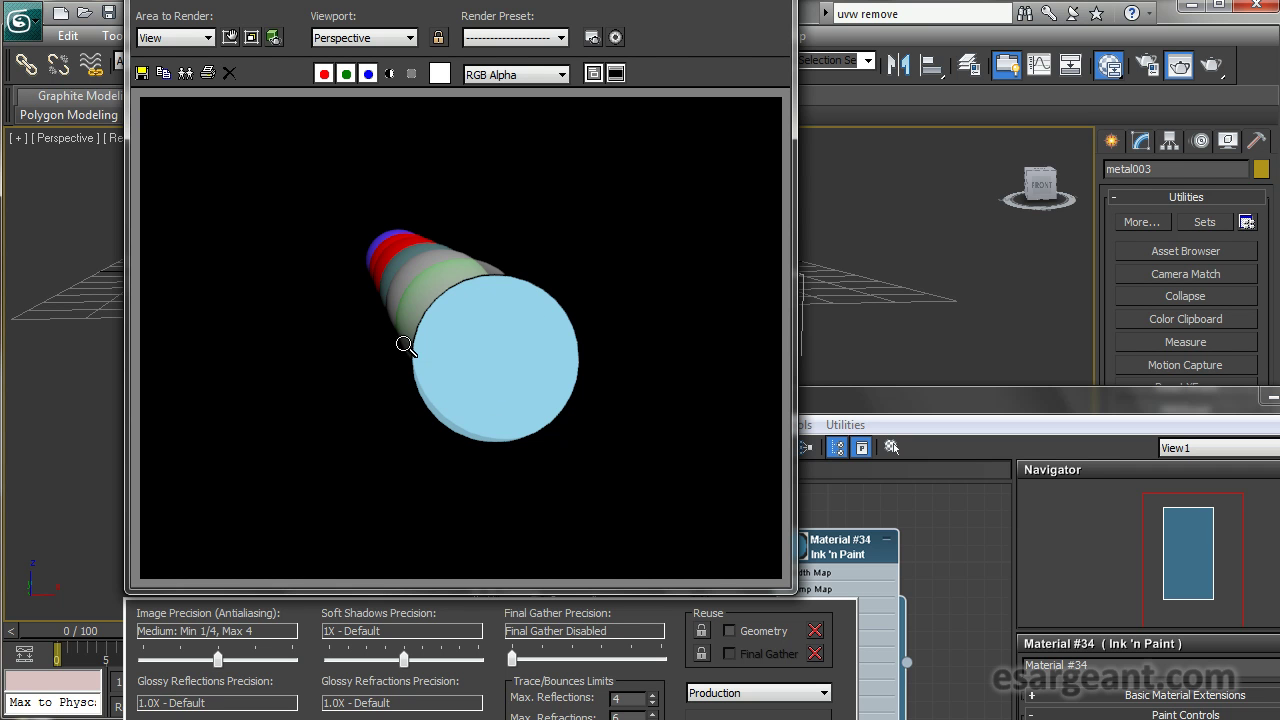
Step: Review the Ink 'n Paint material's paint and ink controls and remove its node from the material view
left_click_drag(542, 59, 187, 449)
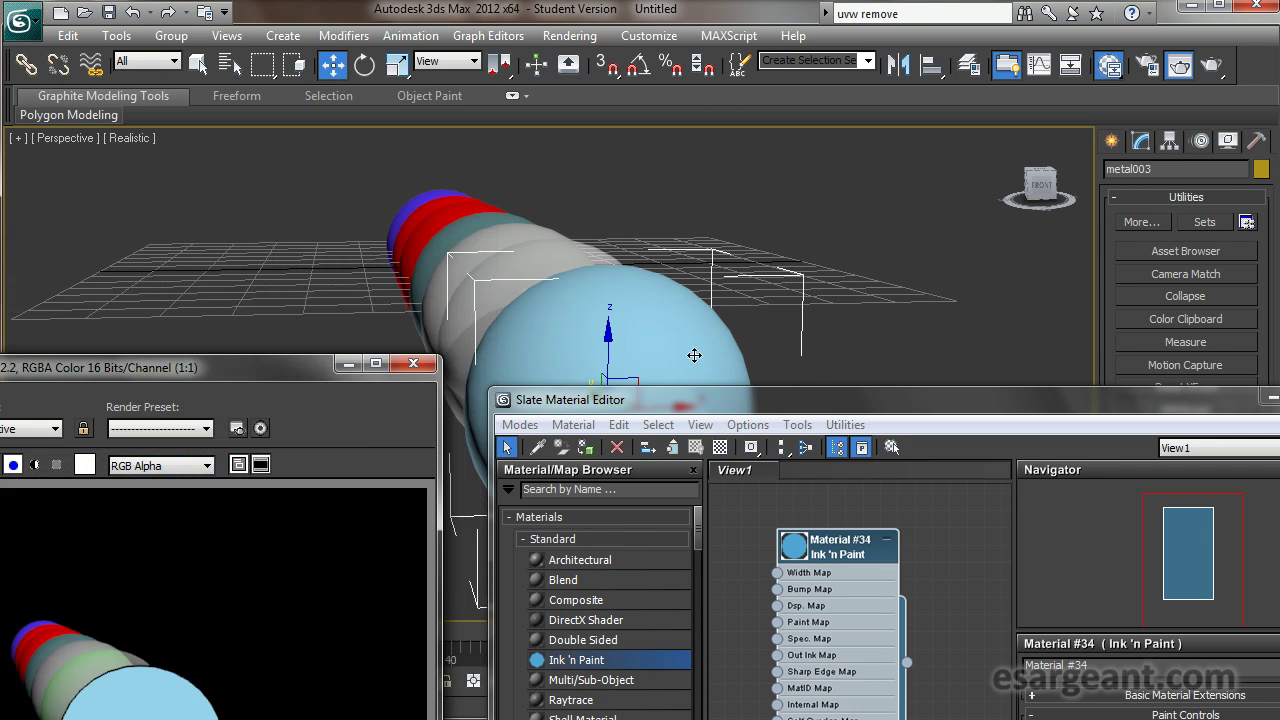
left_click_drag(783, 395, 498, 37)
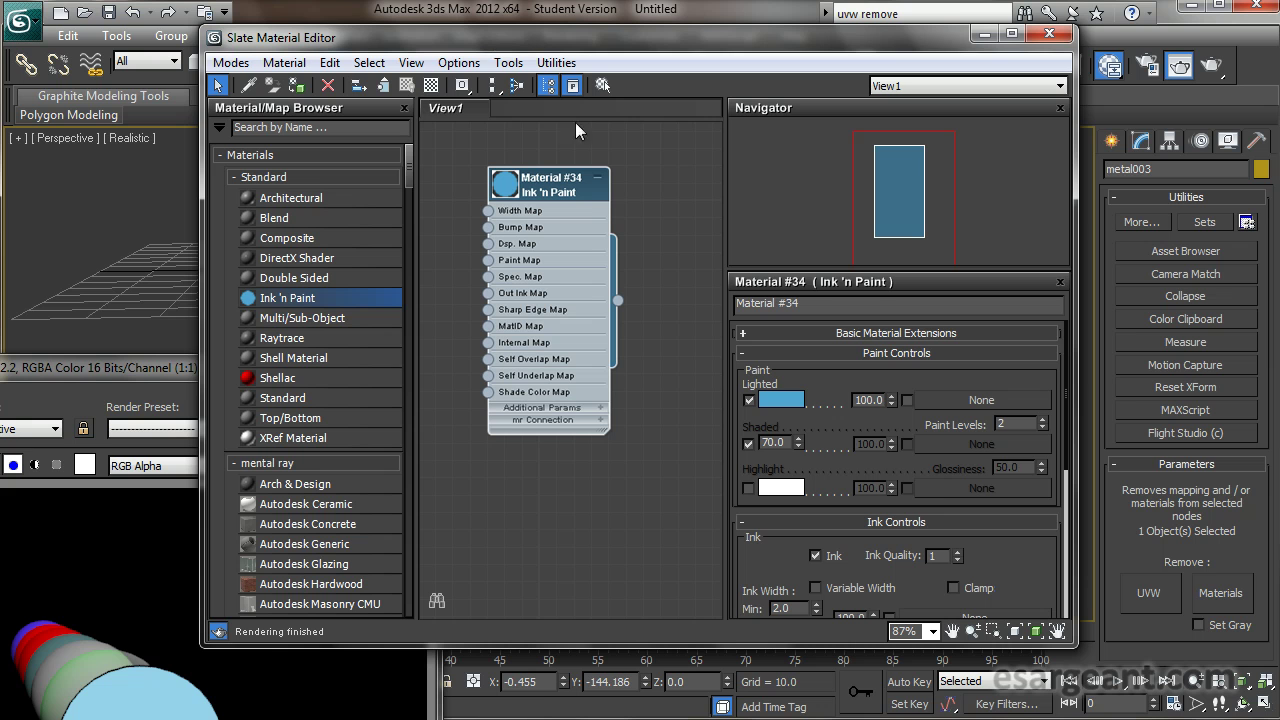
scroll(905, 436, "down", 4)
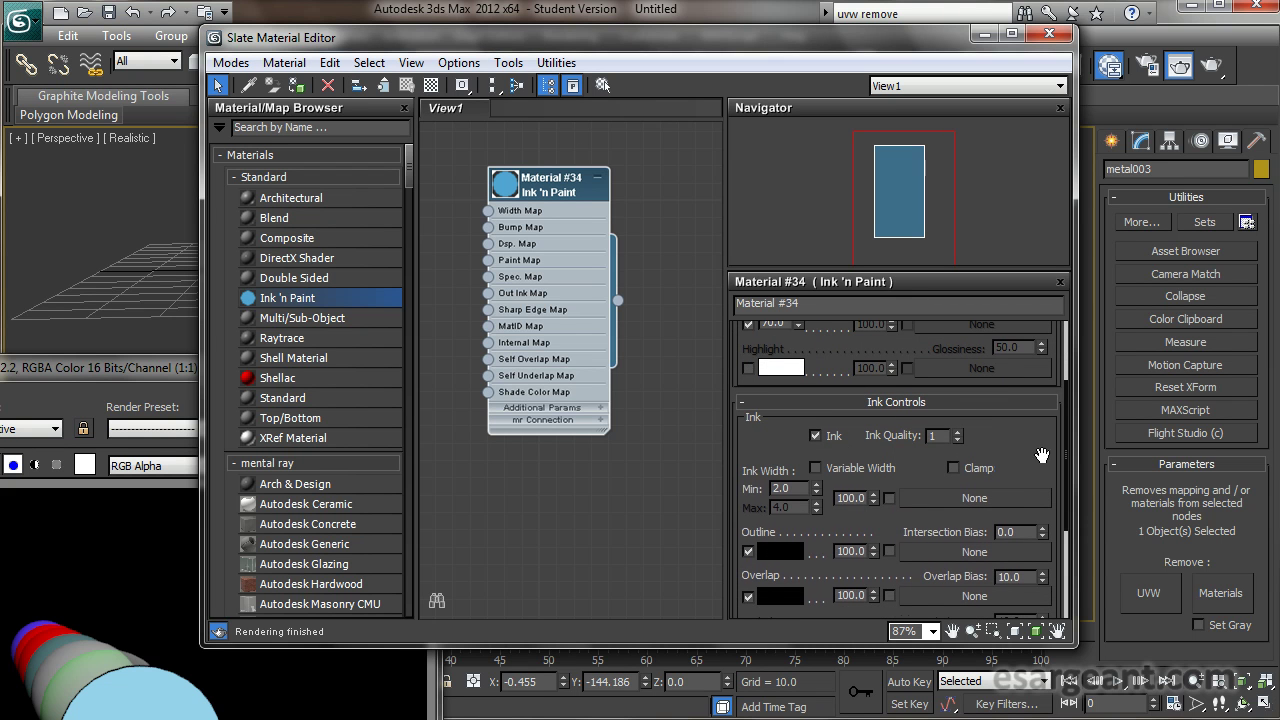
scroll(1030, 455, "up", 2)
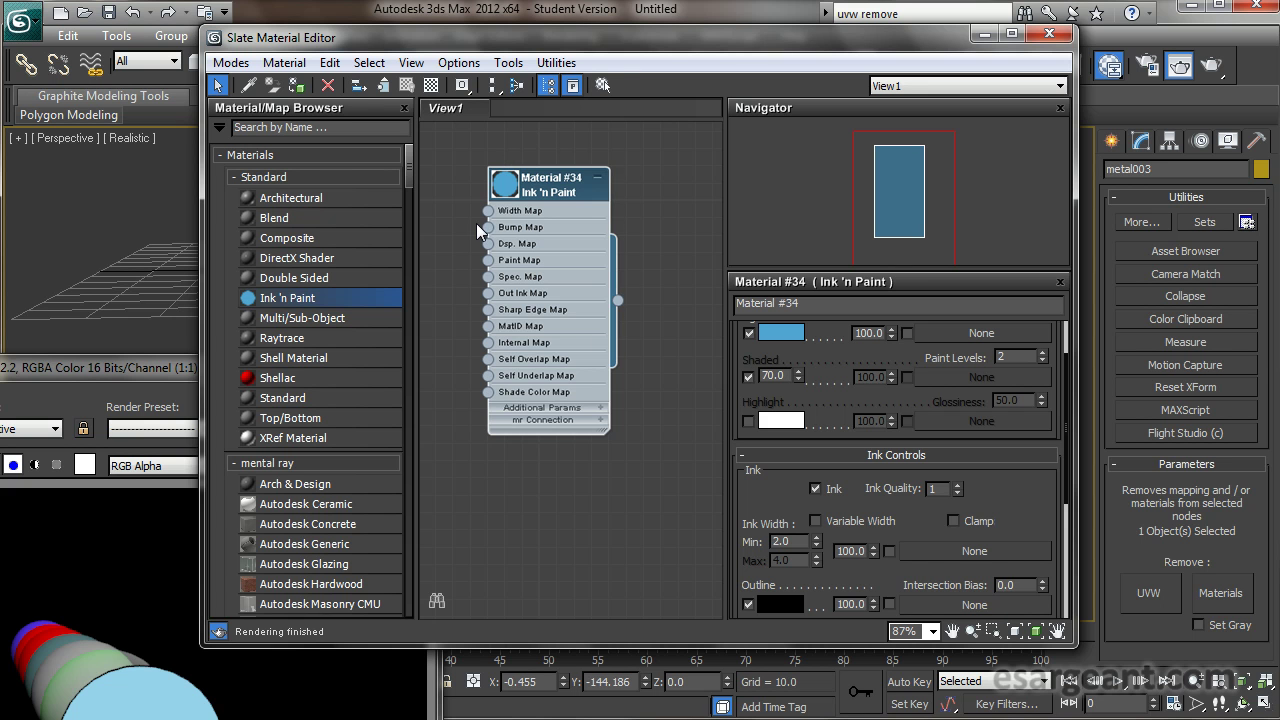
key("Delete")
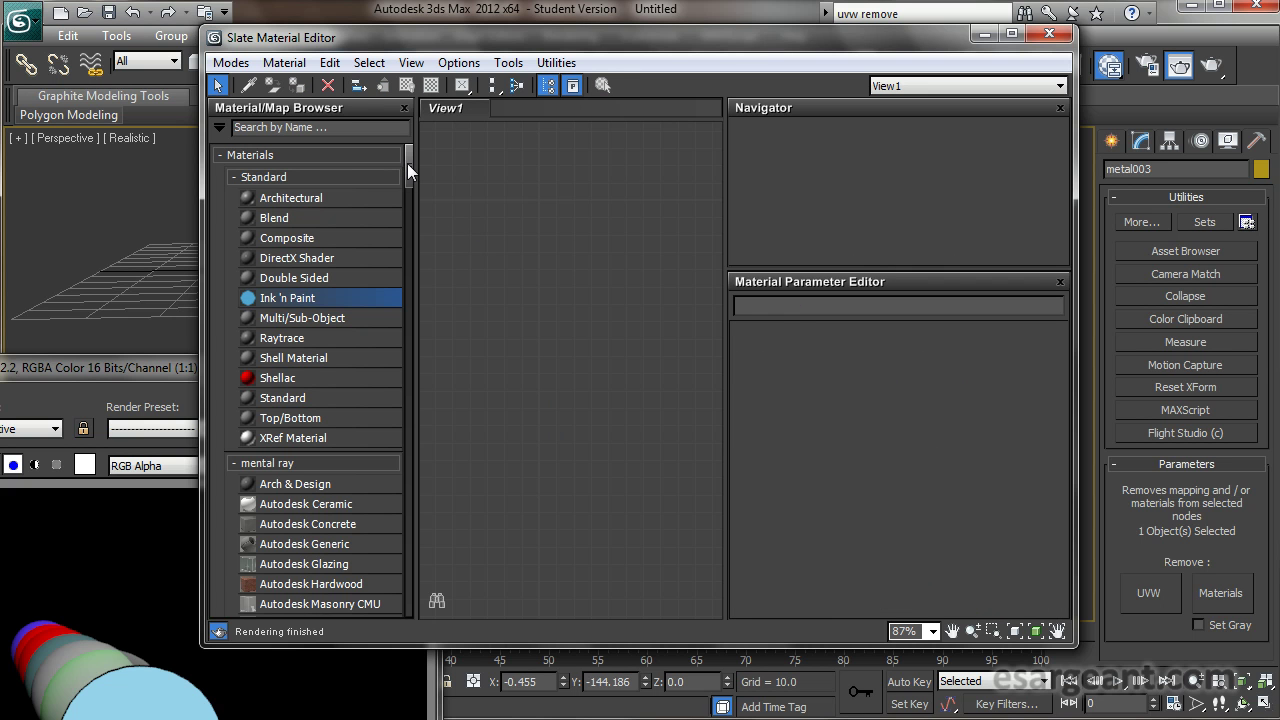
Step: Look through the mental ray materials available in the material browser
left_click_drag(407, 163, 405, 192)
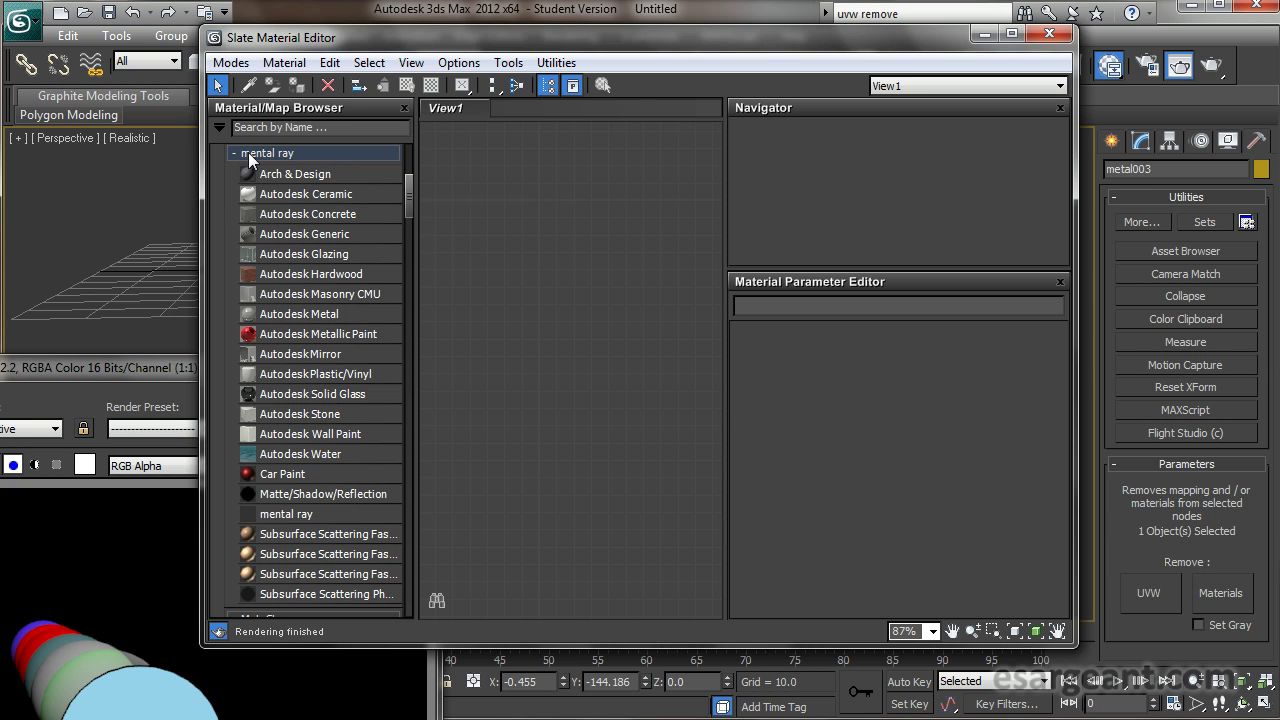
left_click_drag(408, 193, 408, 193)
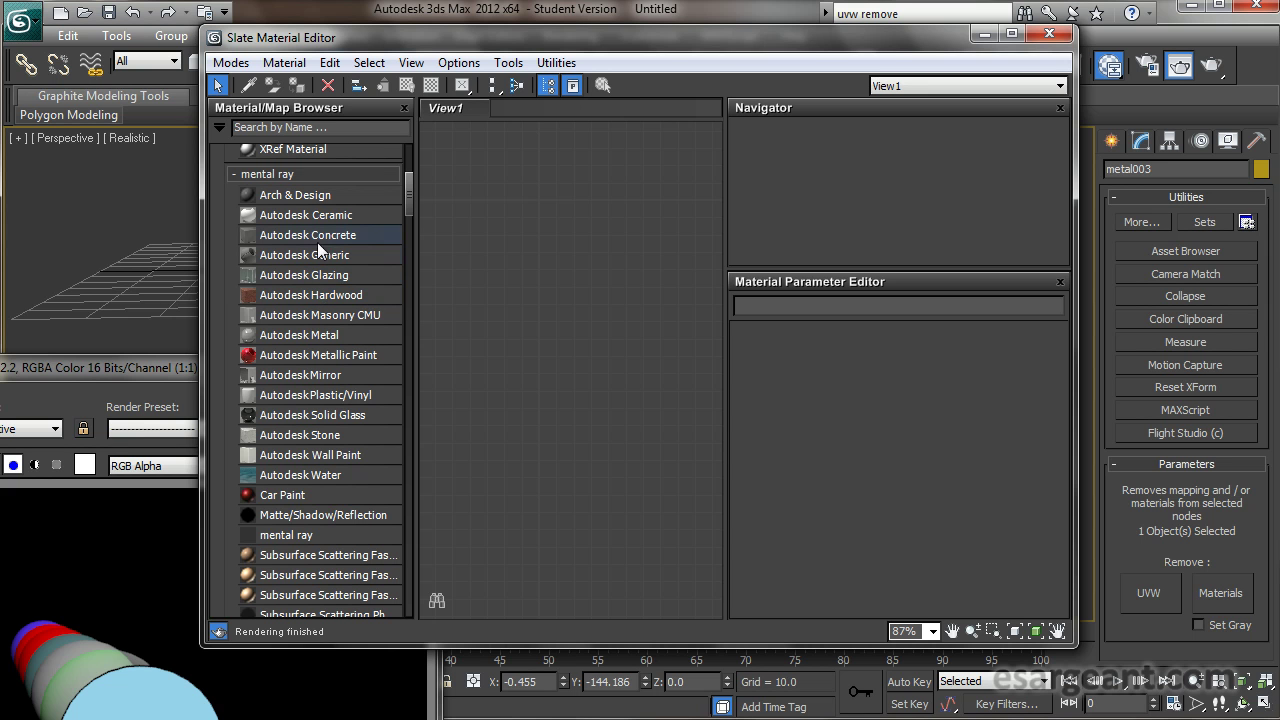
left_click_drag(409, 201, 409, 172)
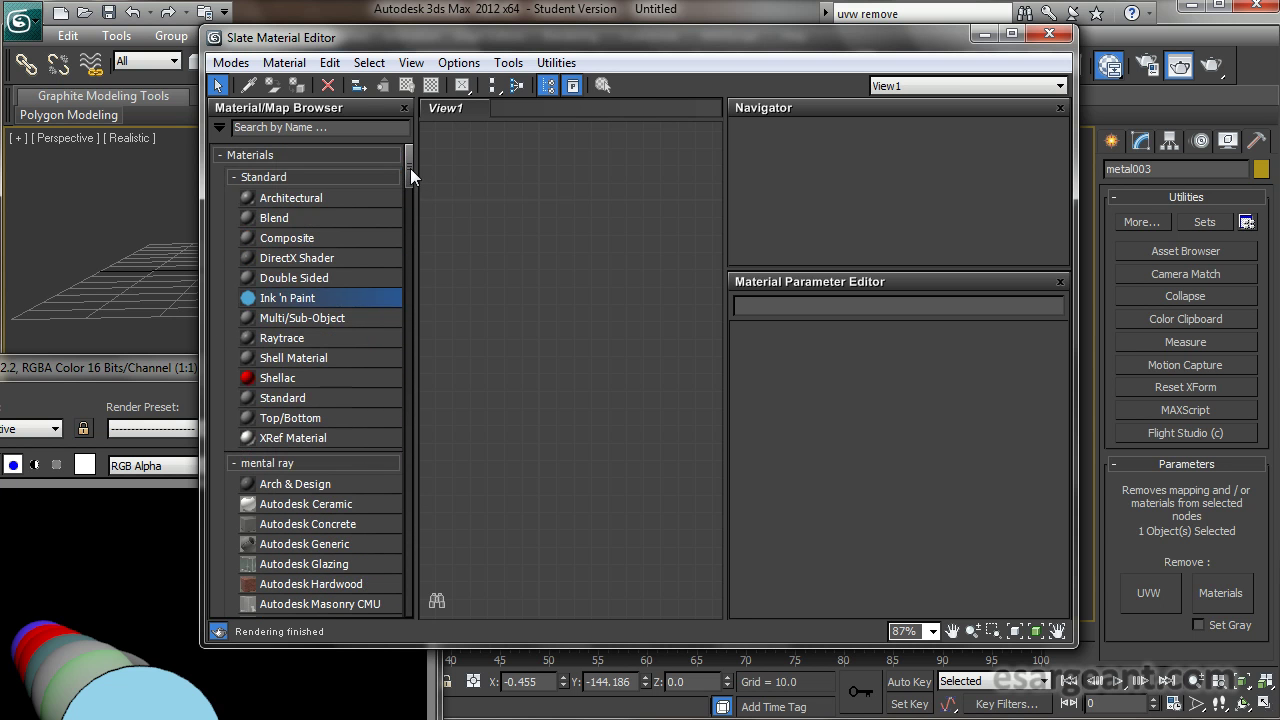
Step: Clone the light blue Ink 'n Paint sphere as a copy and move it along Y to about -180.881 at the row's end
left_click_drag(407, 37, 447, 46)
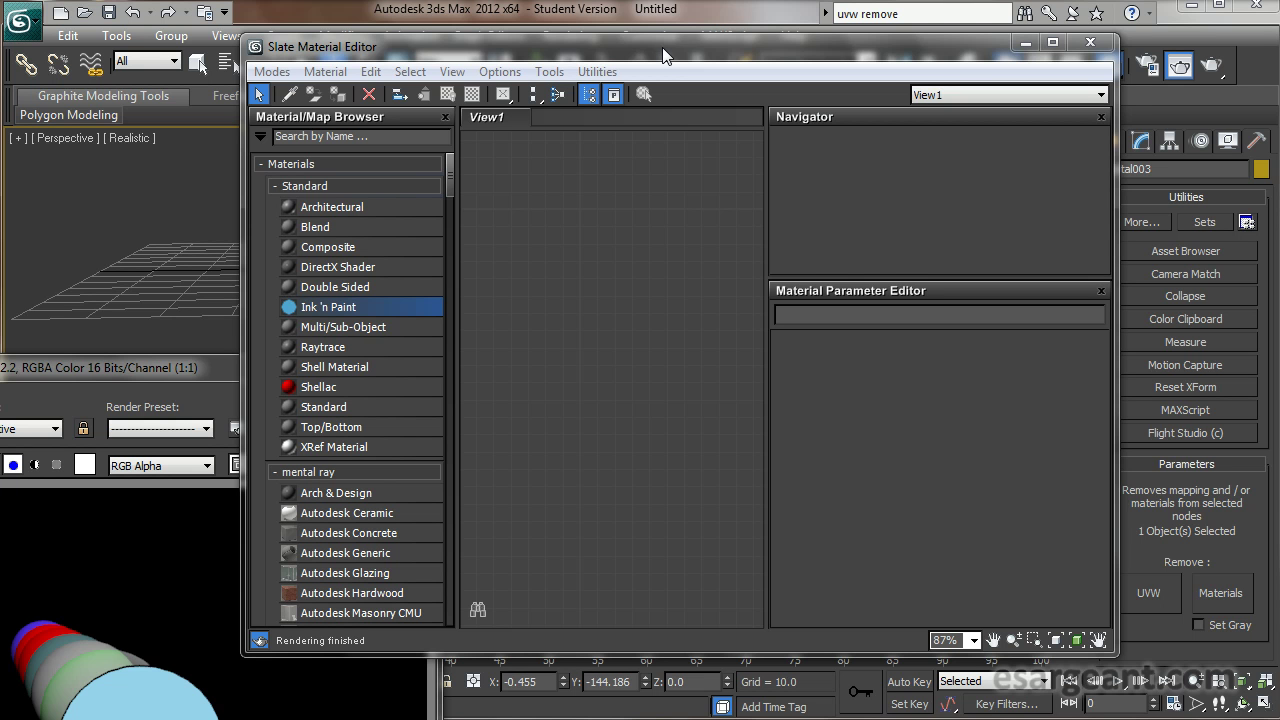
left_click_drag(538, 40, 1017, 42)
middle_click_drag(388, 344, 535, 306, "alt")
scroll(509, 338, "down", 5)
left_click(535, 306)
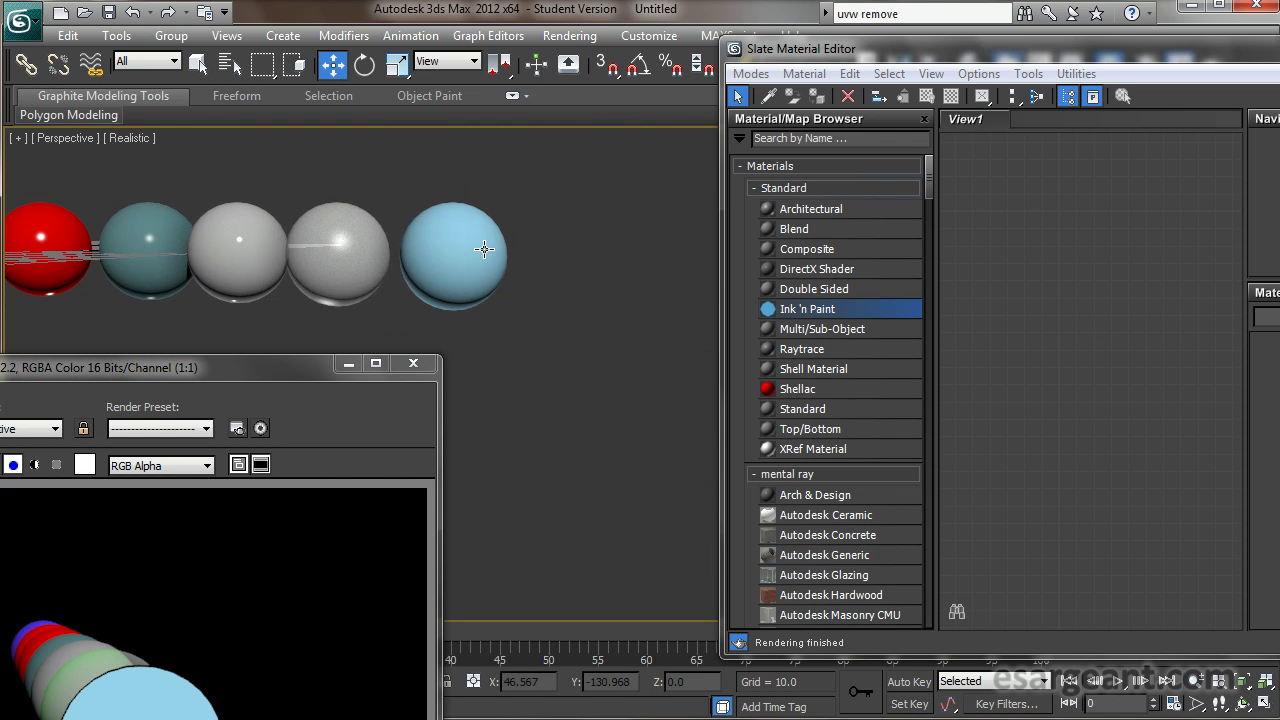
middle_click_drag(601, 223, 500, 266, "alt")
left_click(366, 266)
right_click(368, 270)
left_click(400, 366)
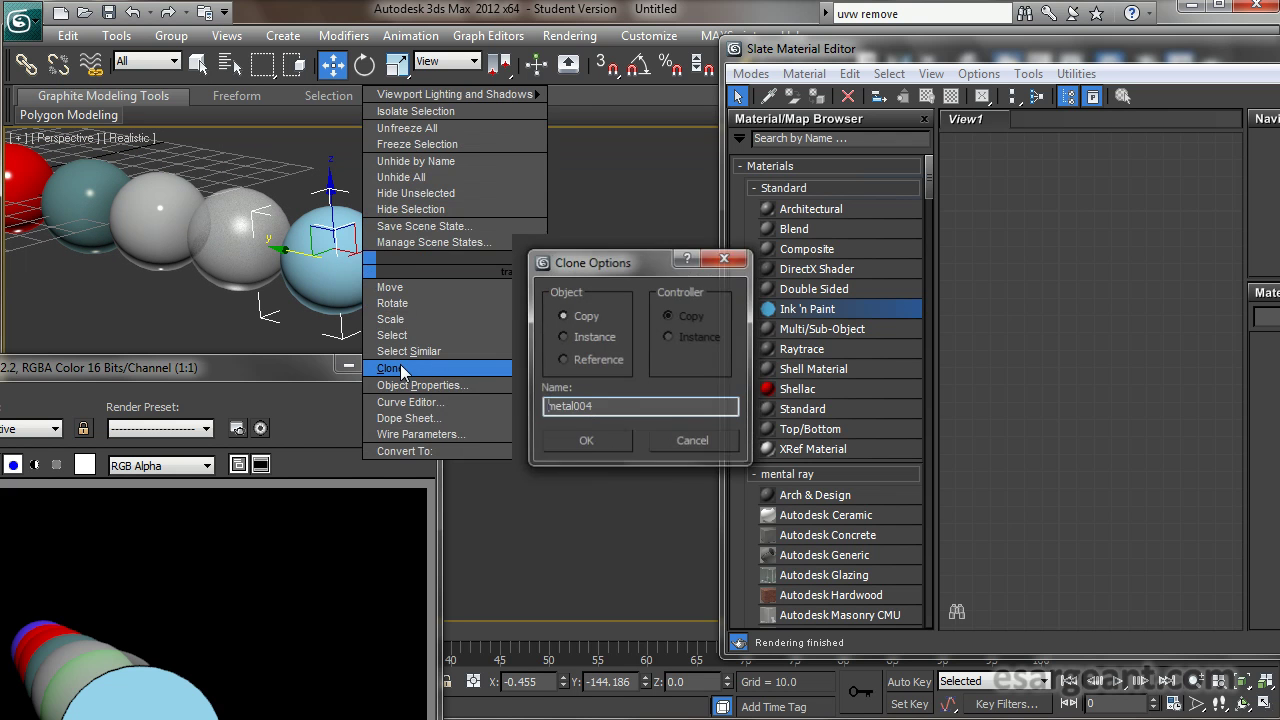
left_click(586, 442)
left_click_drag(282, 251, 401, 289)
scroll(527, 346, "up", 5)
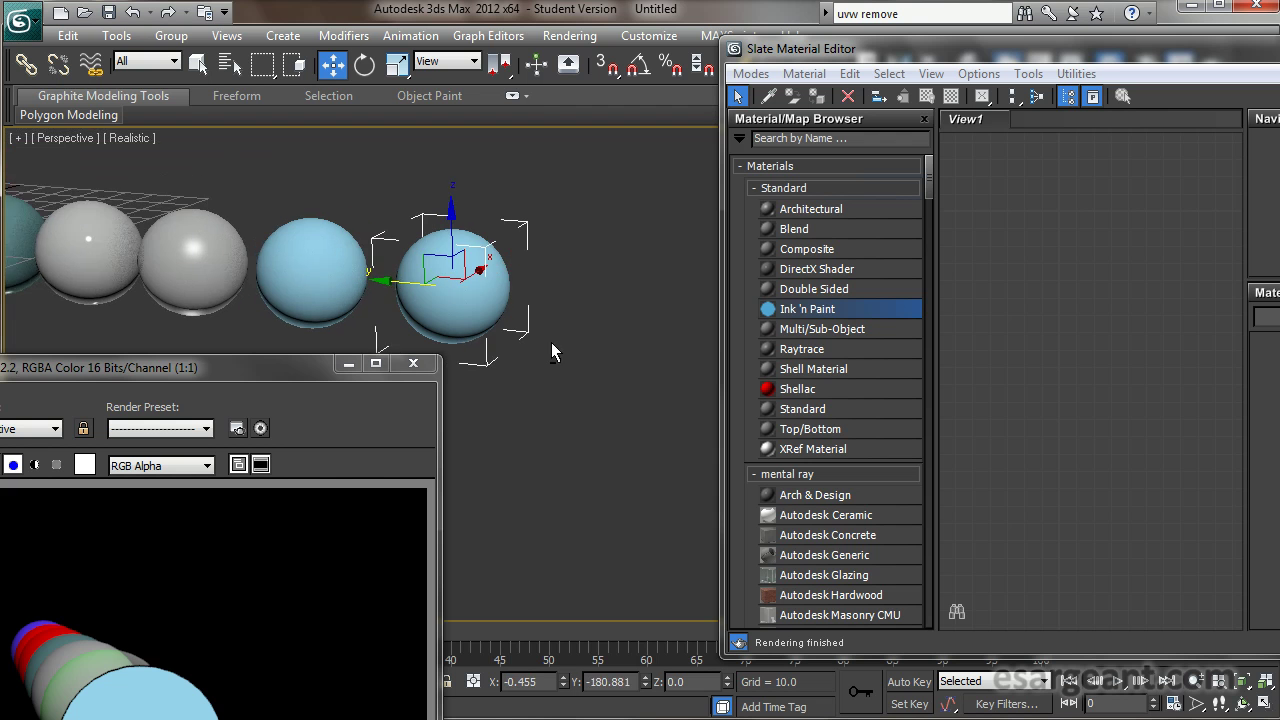
scroll(548, 290, "up", 4)
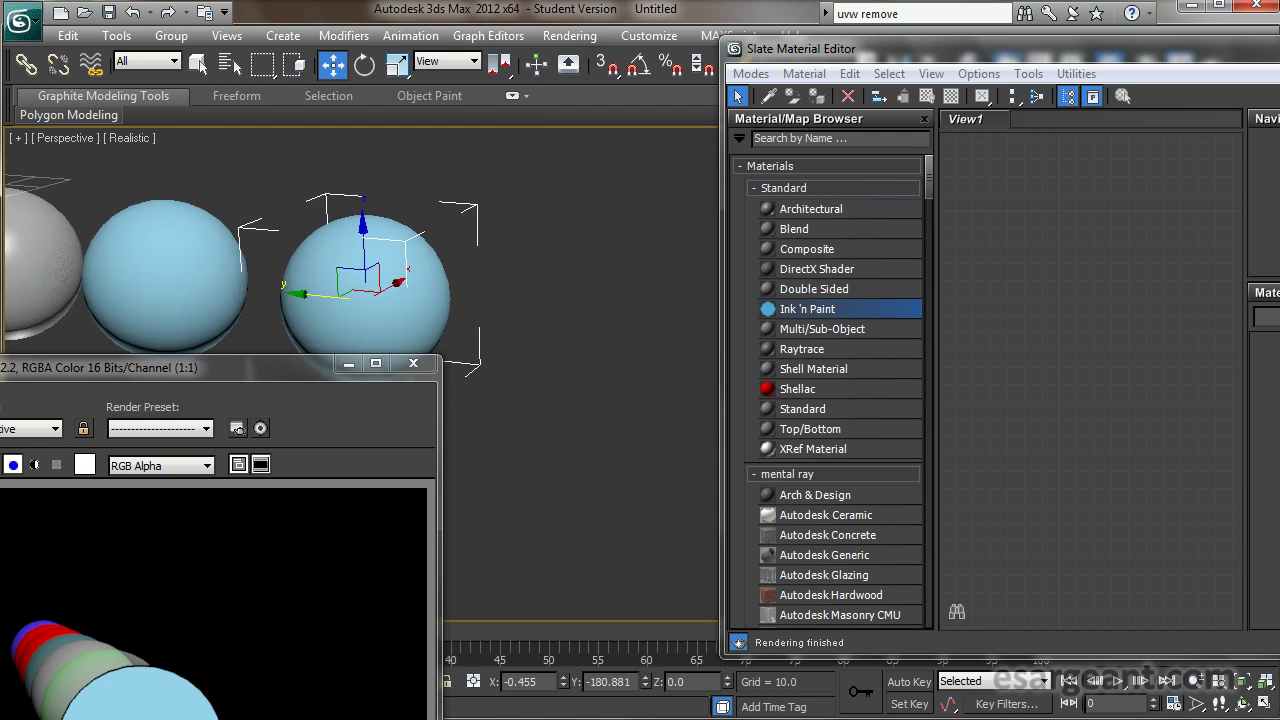
Step: Create a new Standard material in the empty material view and open its Blinn basic parameters
left_click_drag(781, 48, 383, 50)
double_click(402, 411)
middle_click_drag(793, 324, 810, 307)
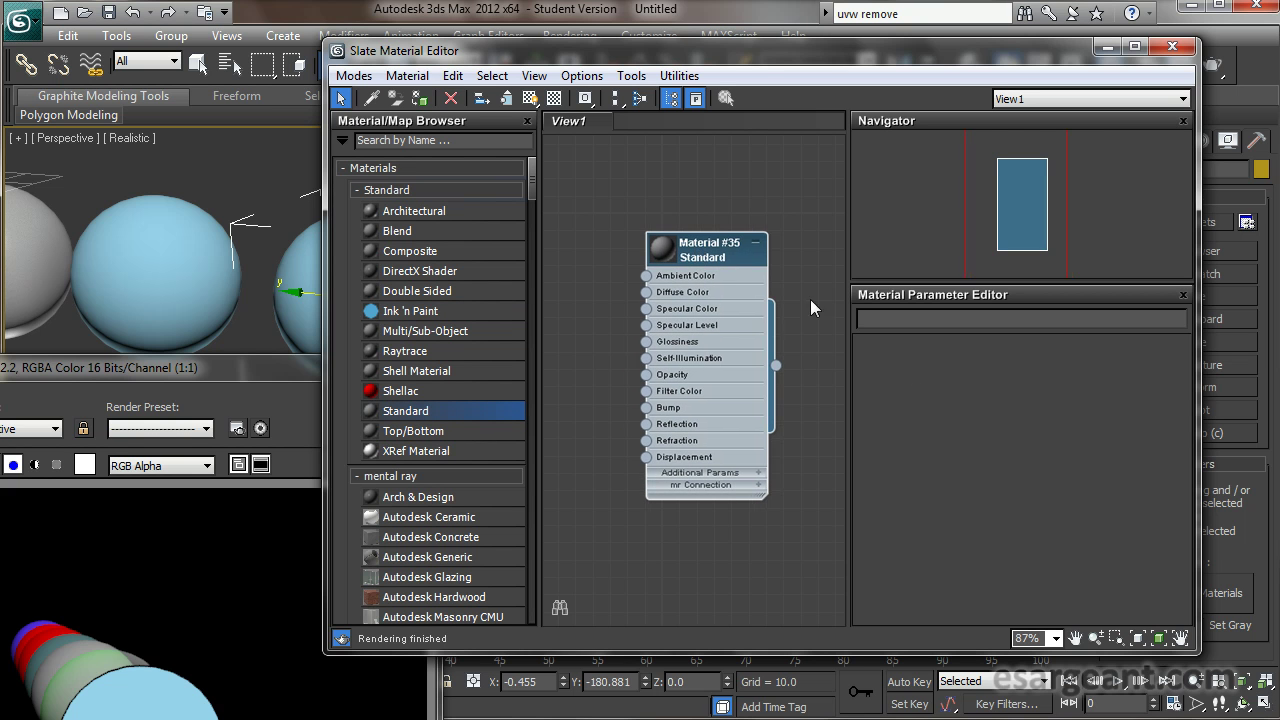
double_click(703, 248)
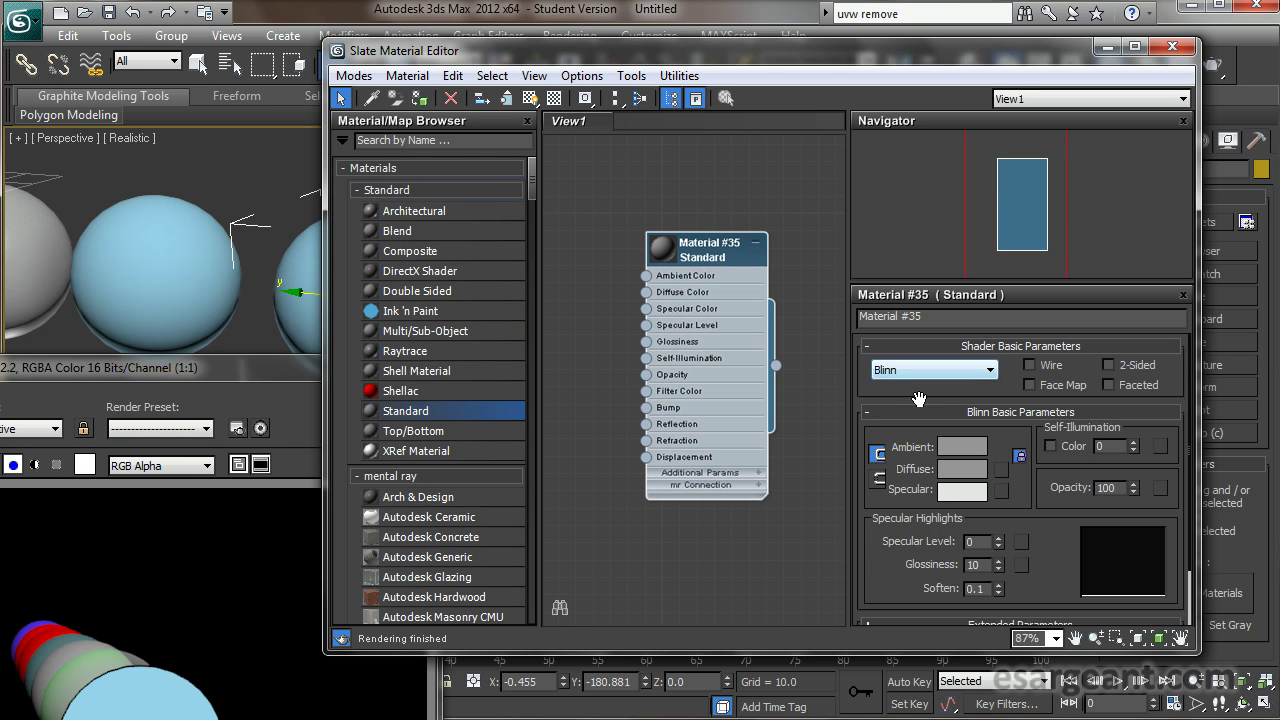
left_click(916, 345)
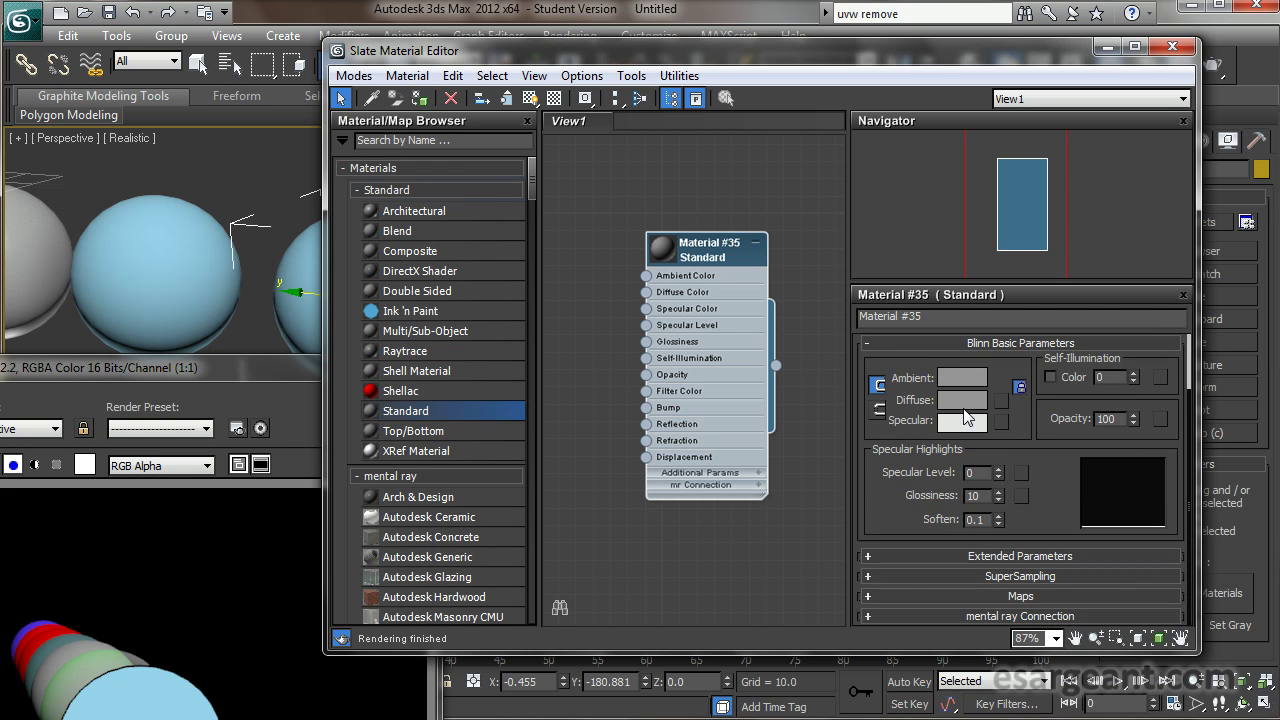
Step: Set the Standard material's diffuse color to dark blue with red 12, green 1 and blue 97
left_click(959, 401)
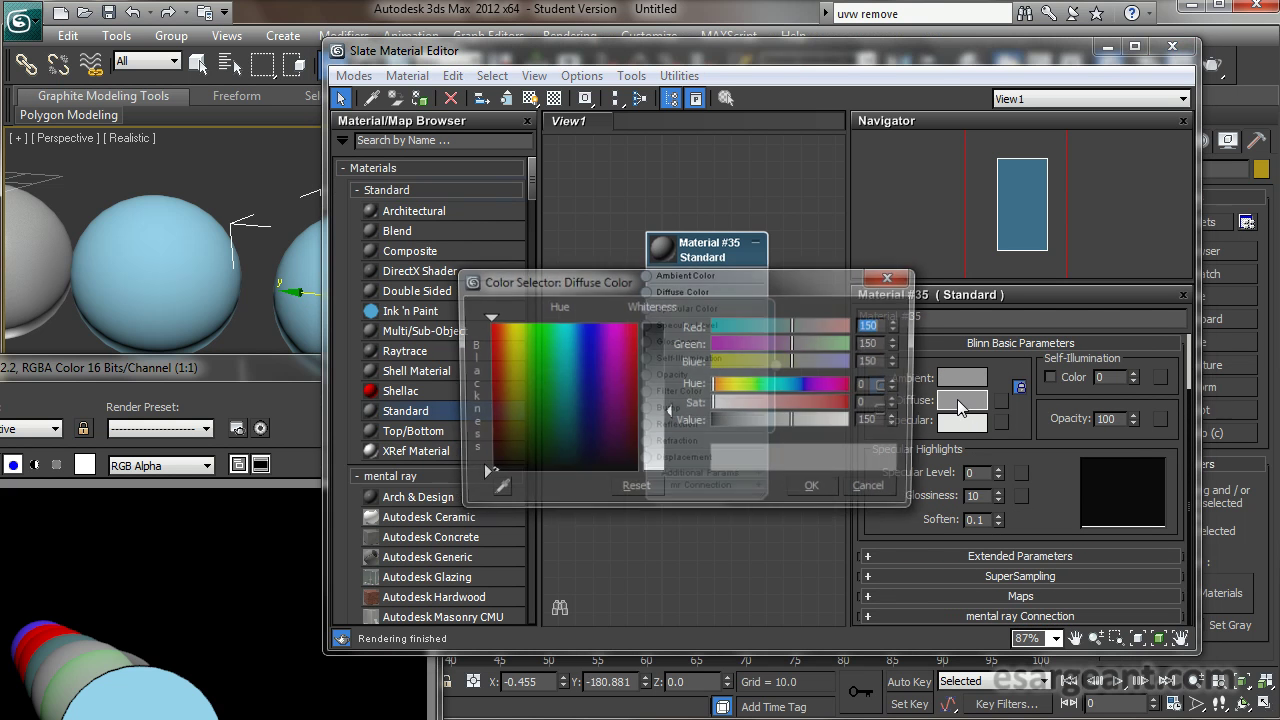
left_click(512, 351)
left_click_drag(512, 351, 589, 327)
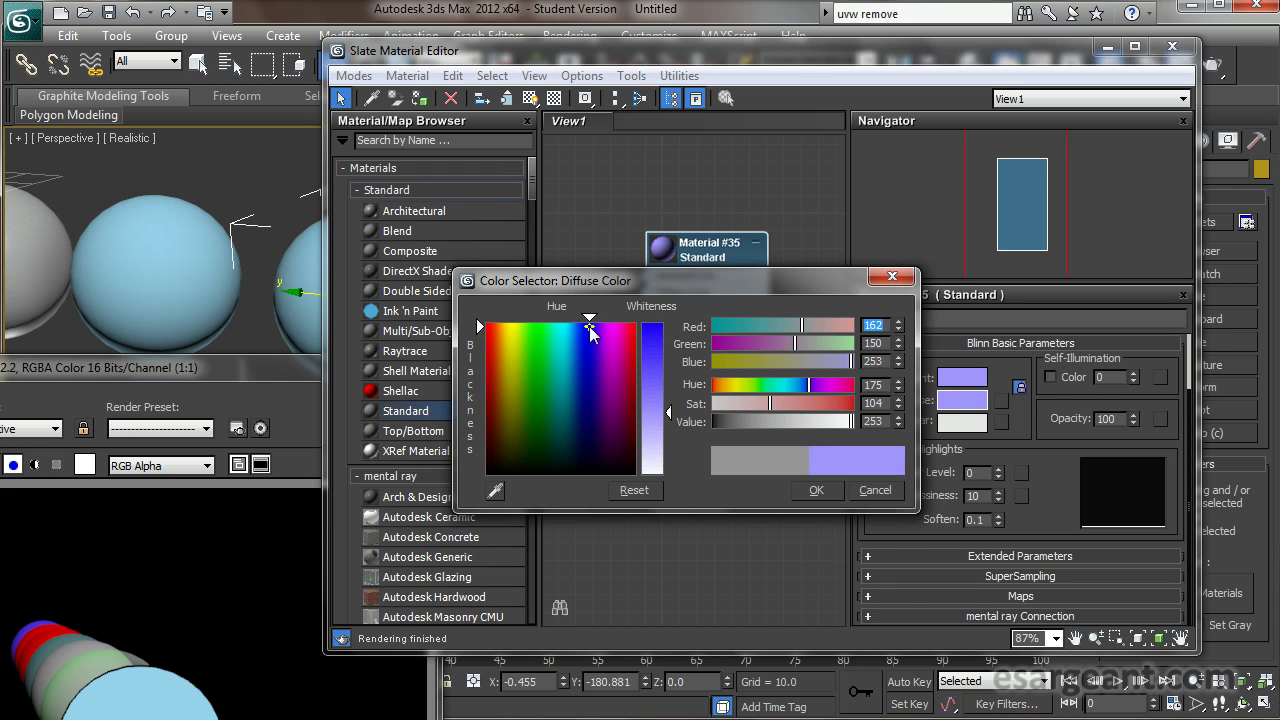
left_click(652, 331)
left_click_drag(779, 422, 768, 421)
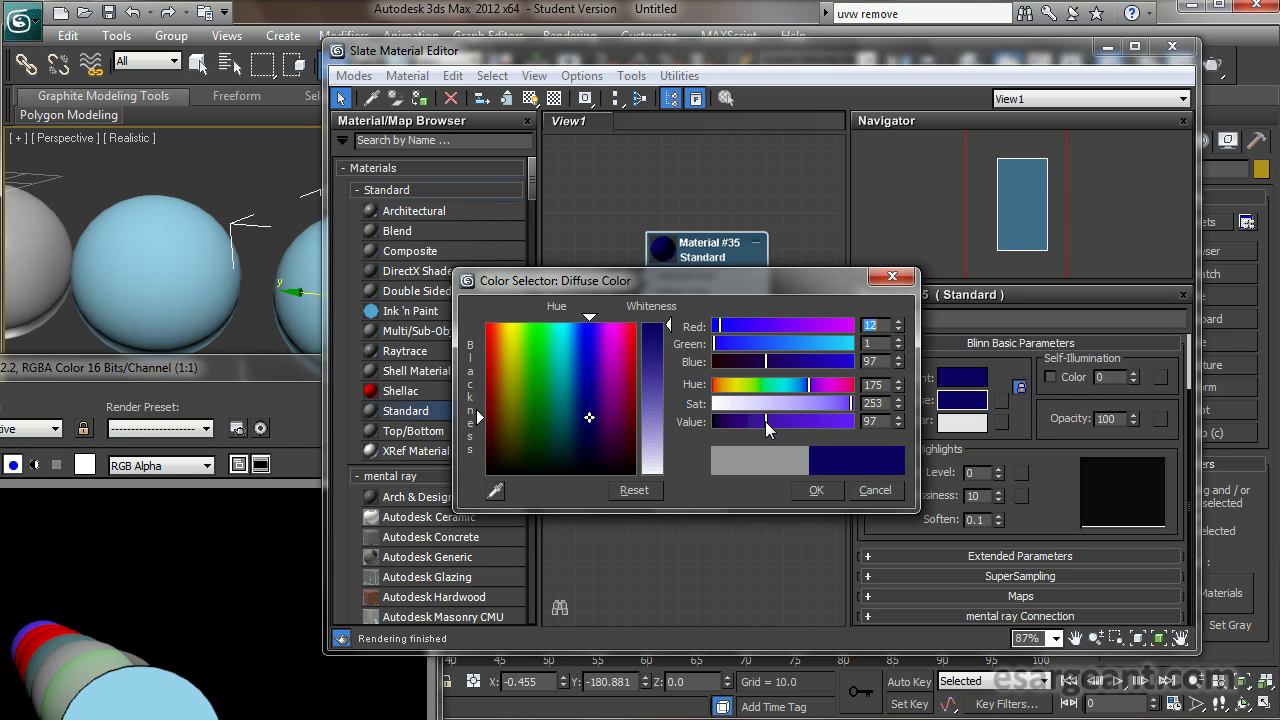
left_click(834, 491)
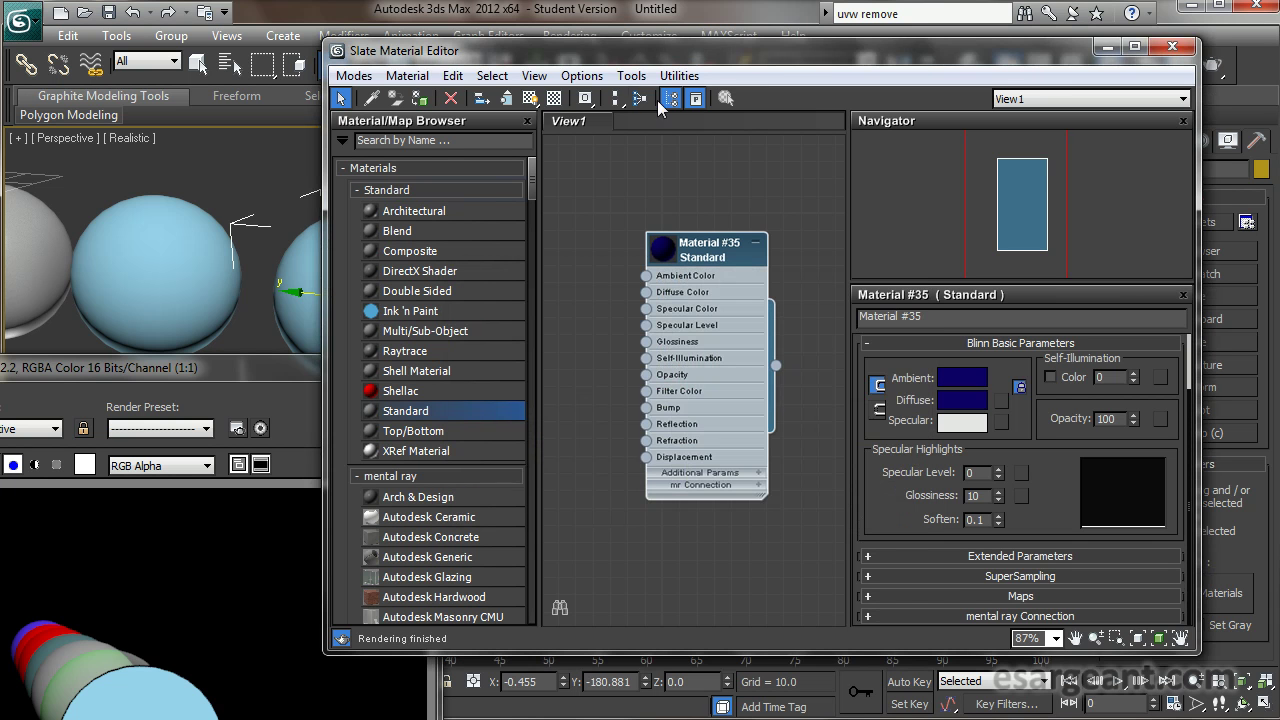
Step: Assign the dark blue Standard material to the newly cloned sphere and render the perspective view
left_click_drag(643, 52, 855, 71)
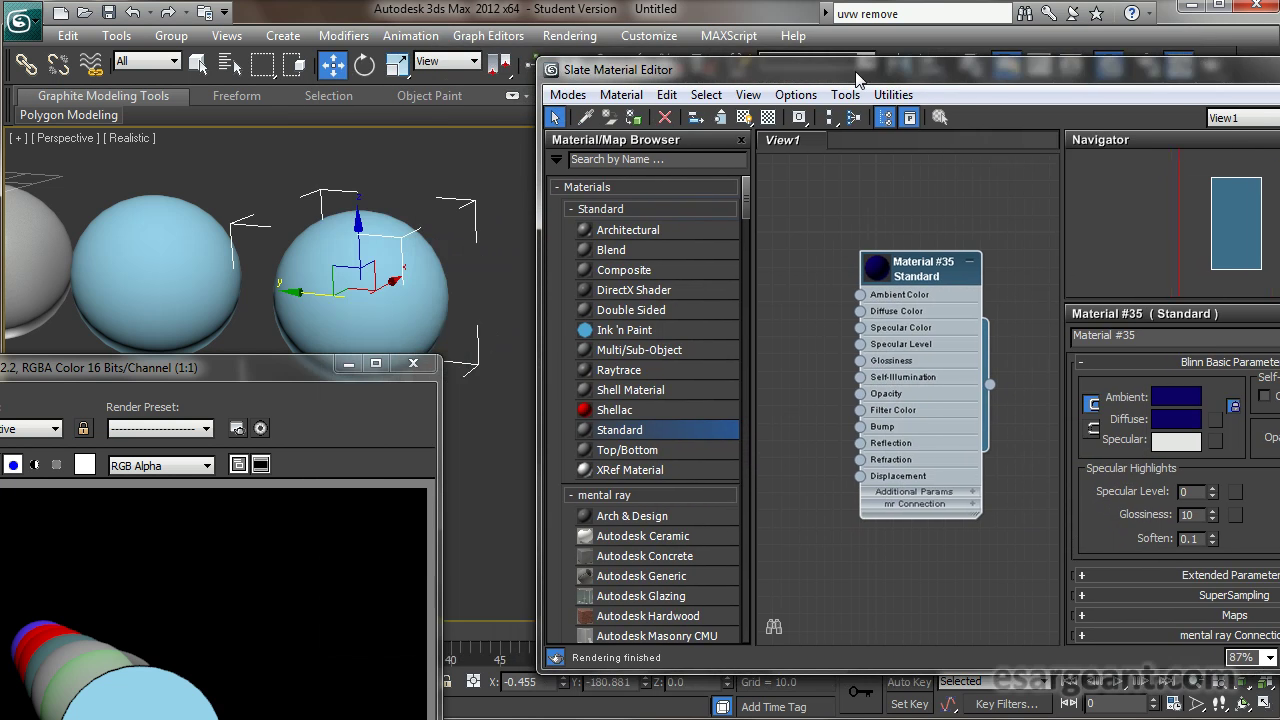
left_click(632, 117)
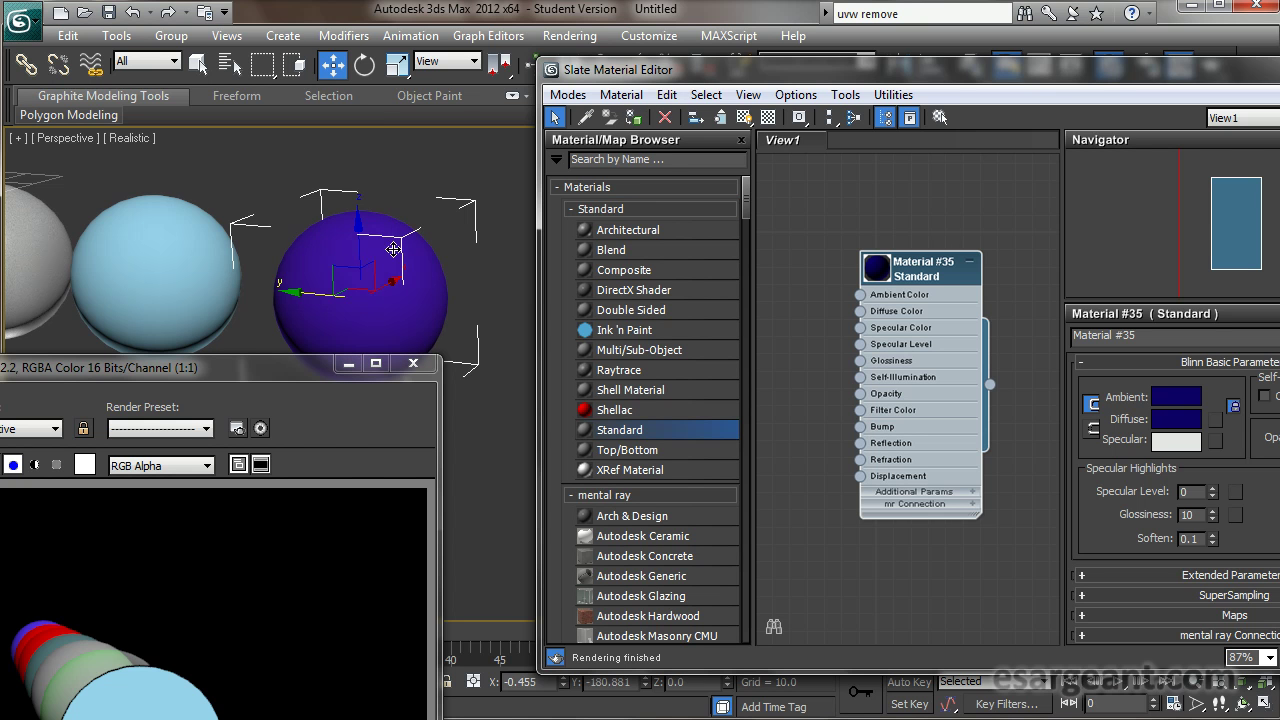
scroll(390, 260, "up", 3)
middle_click_drag(560, 225, 334, 342)
left_click_drag(302, 368, 548, 2)
key("shift+q")
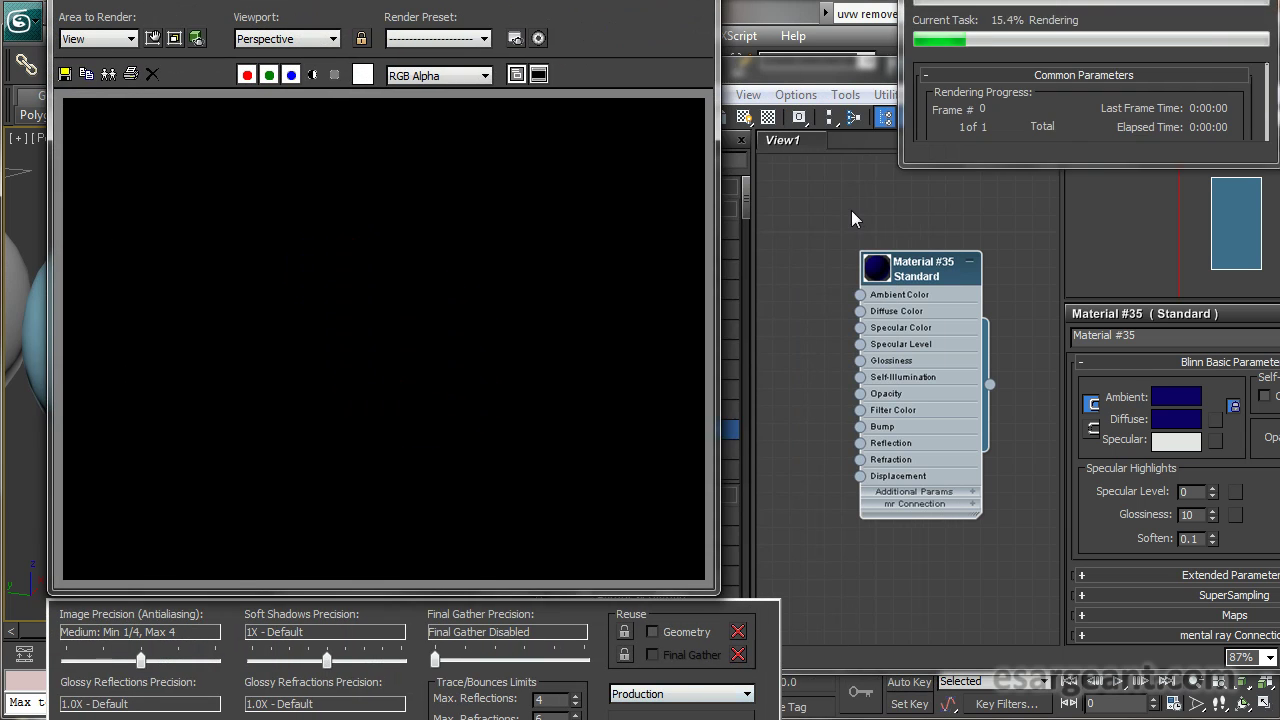
Step: Raise the Standard material's specular level to 66 and render the sphere again
left_click_drag(948, 64, 667, 39)
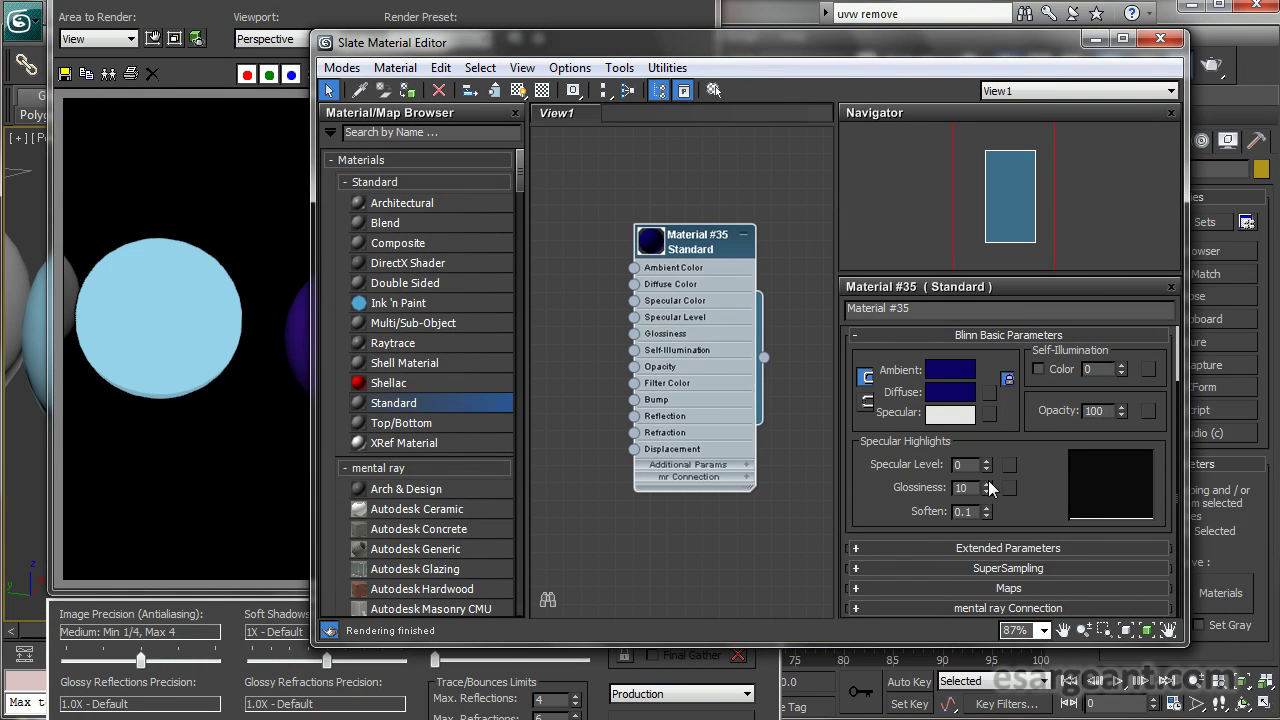
left_click_drag(986, 465, 994, 398)
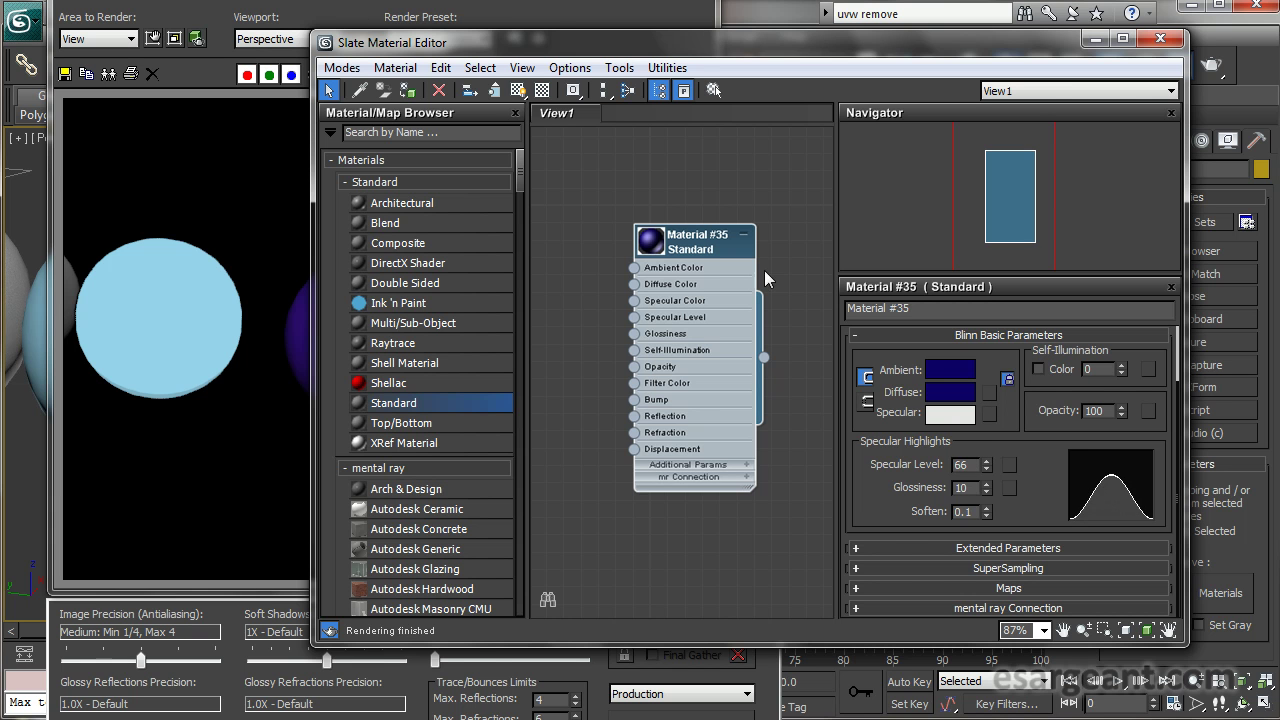
left_click_drag(650, 42, 972, 5)
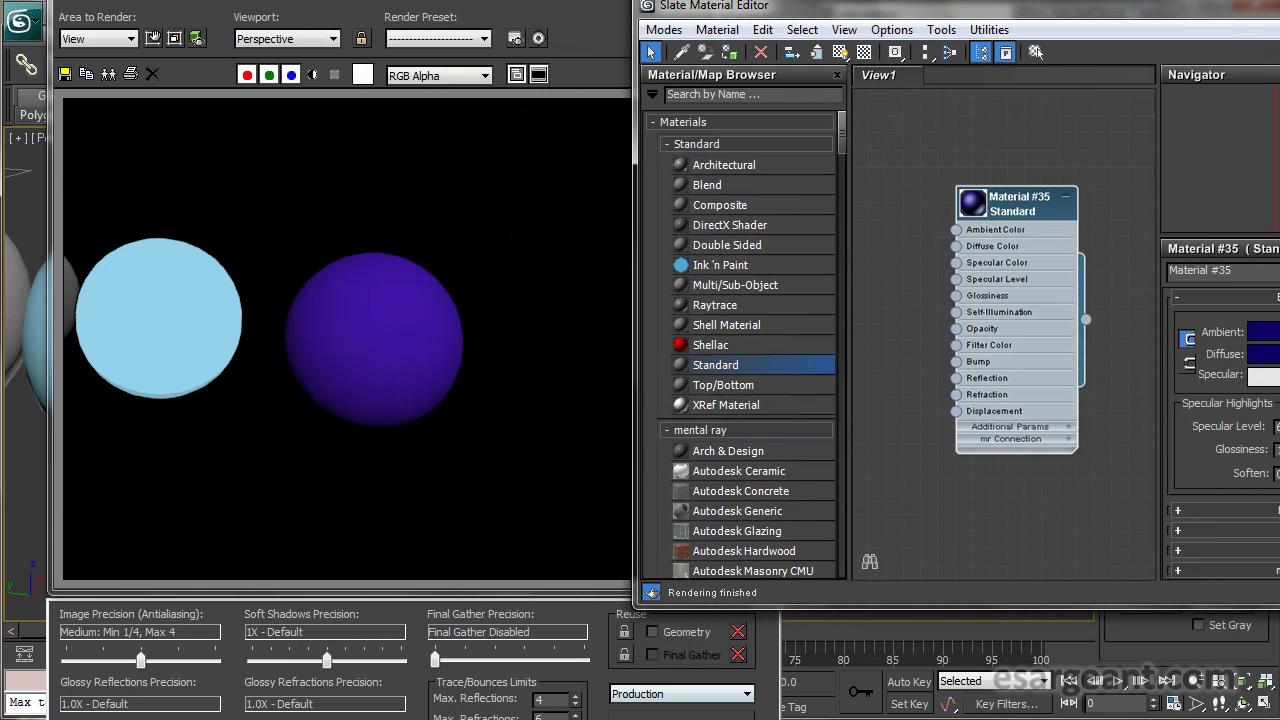
key("shift+q")
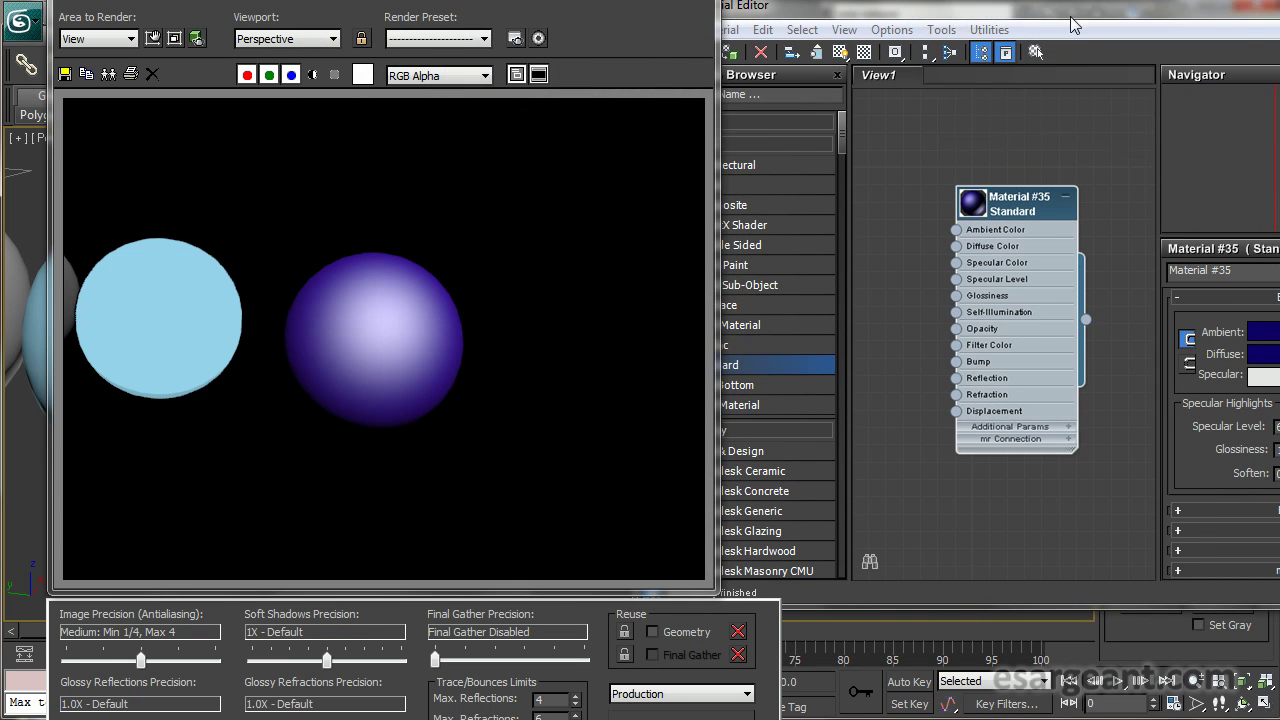
Step: Set the Standard material's specular level to 34 and re-render the perspective view
left_click_drag(1071, 18, 817, 31)
left_click_drag(1052, 452, 1051, 472)
key("shift+q")
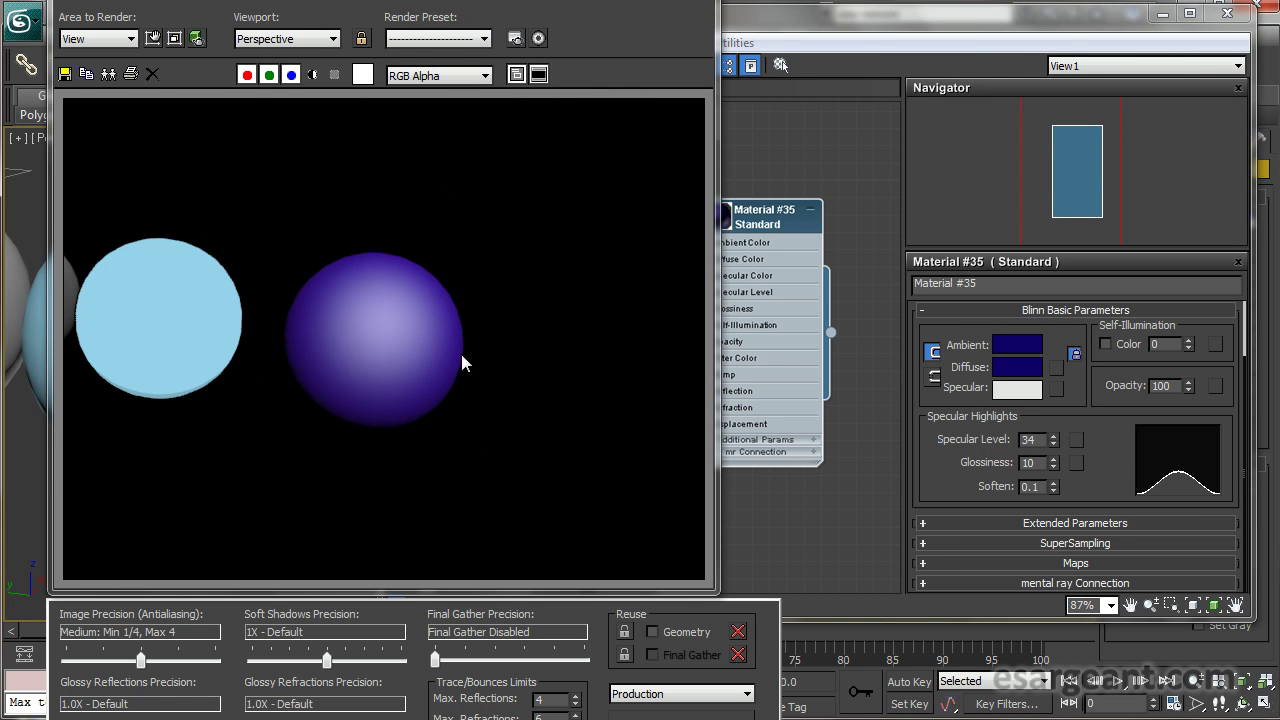
Step: Make room beside the Standard material node and add a Noise map node to the material view
left_click_drag(886, 21, 715, 31)
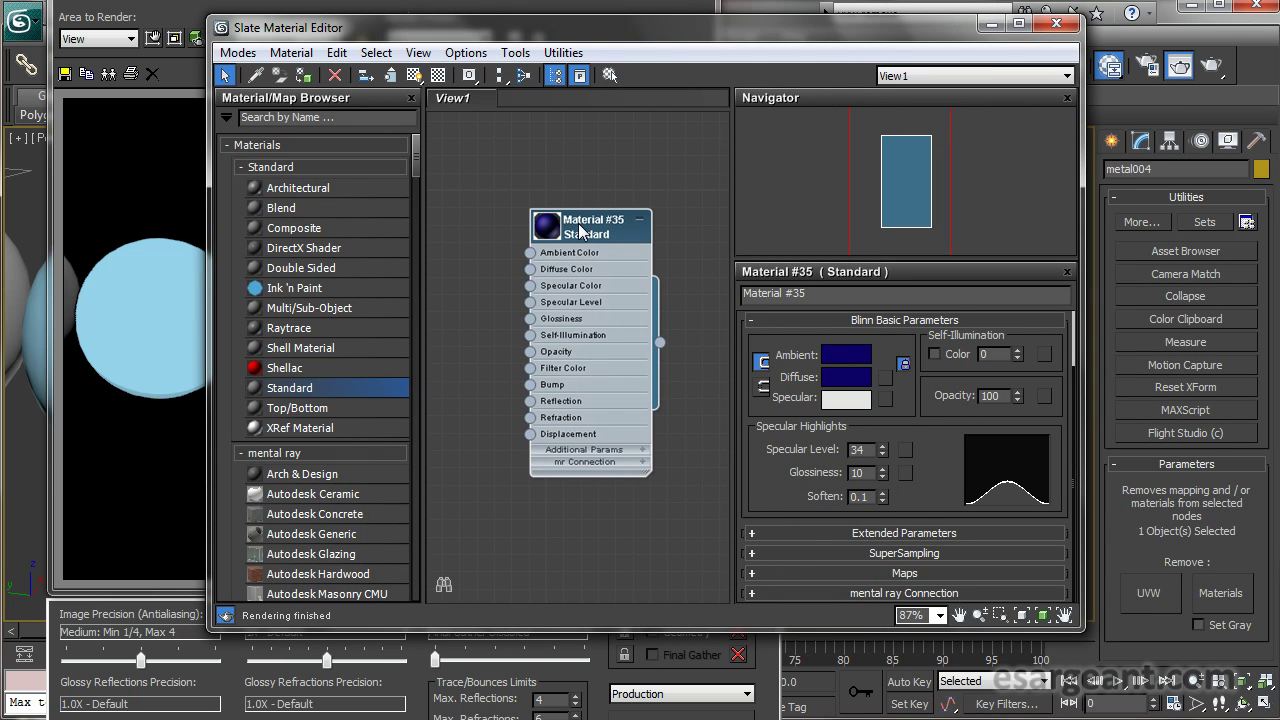
scroll(580, 230, "down", 5)
left_click_drag(494, 36, 585, 40)
left_click_drag(606, 254, 685, 265)
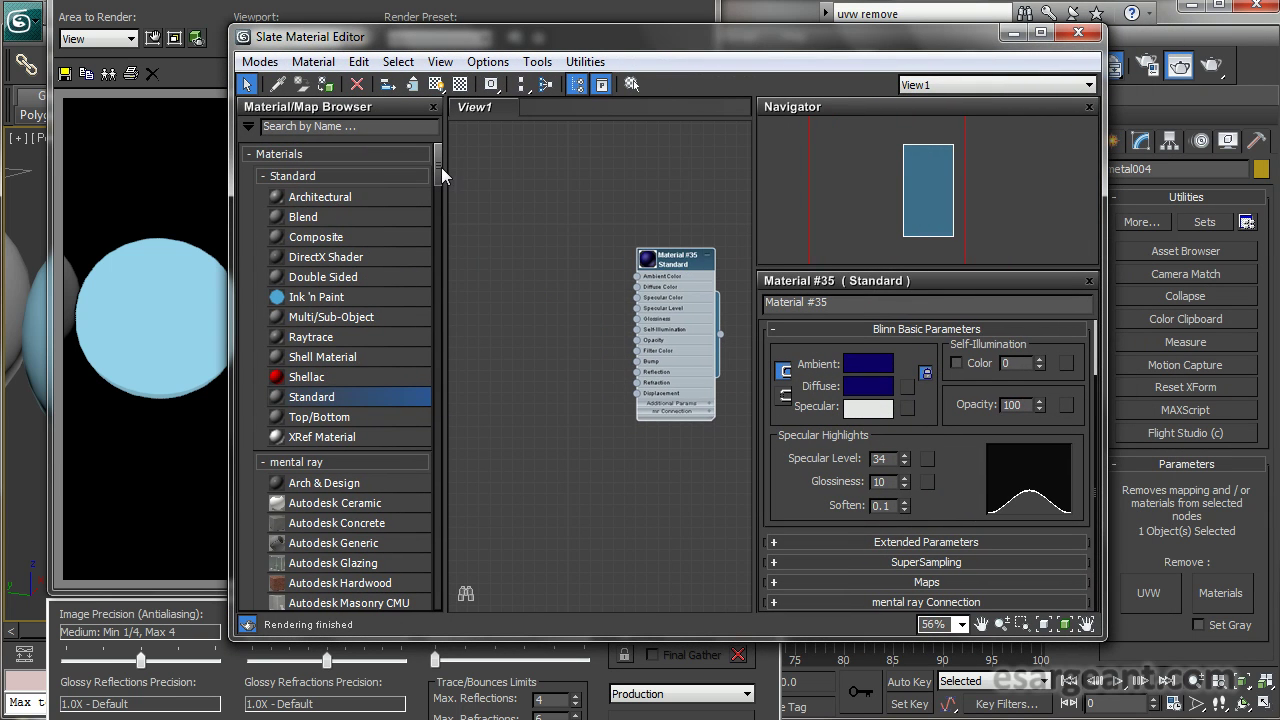
left_click_drag(439, 165, 417, 248)
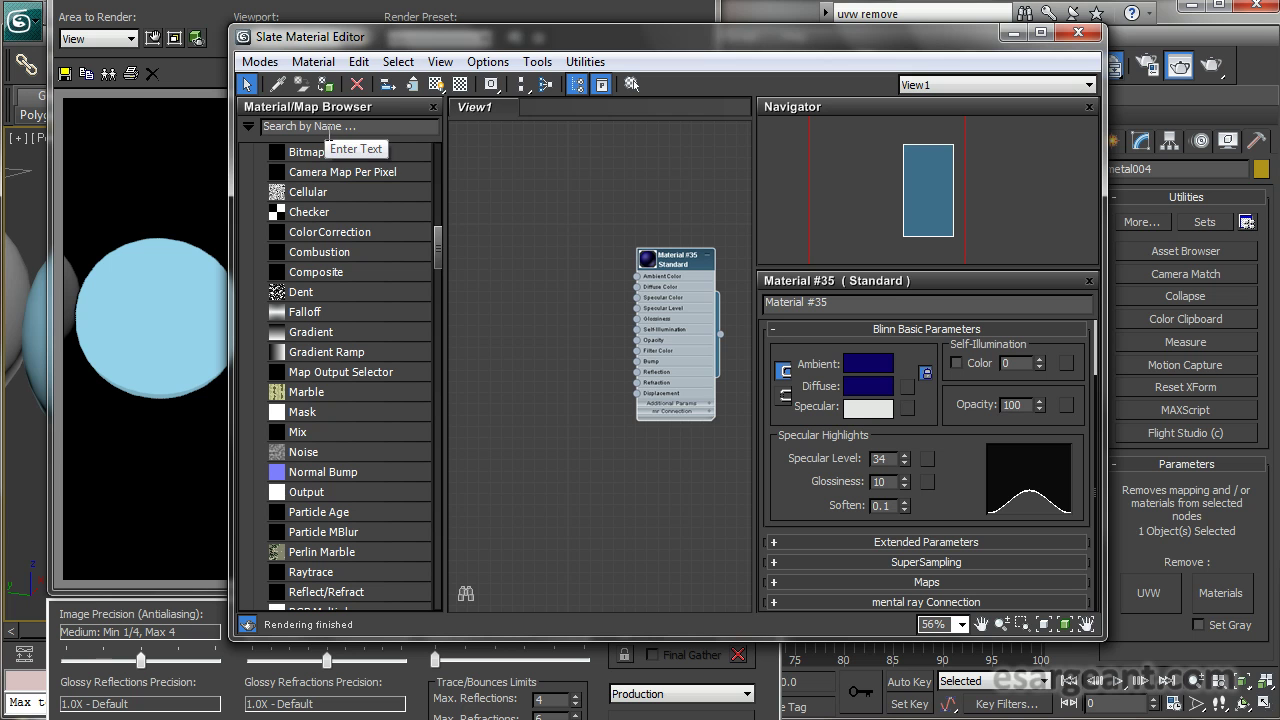
double_click(325, 455)
left_click_drag(605, 360, 553, 315)
scroll(630, 275, "up", 2)
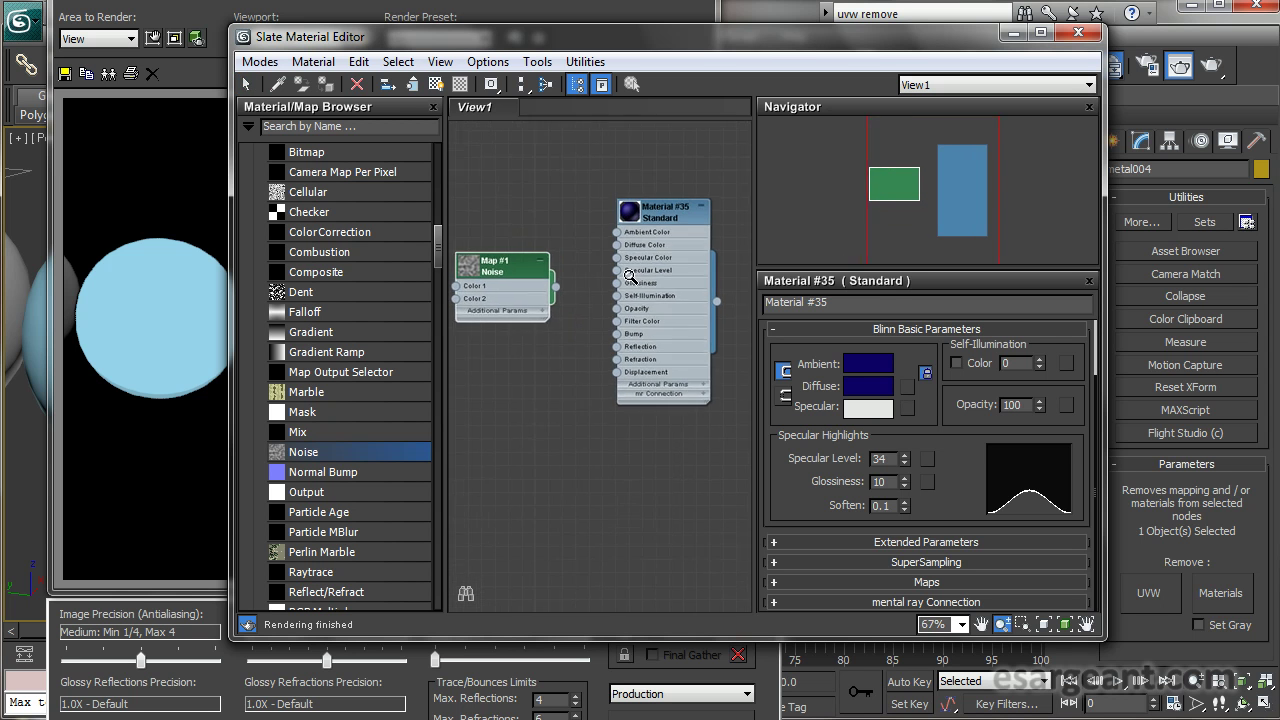
Step: Widen the Slate Material Editor and reposition the Noise map node beside the upper inputs of the Standard material node
left_click_drag(630, 275, 708, 303)
right_click(708, 303)
left_click_drag(912, 38, 735, 55)
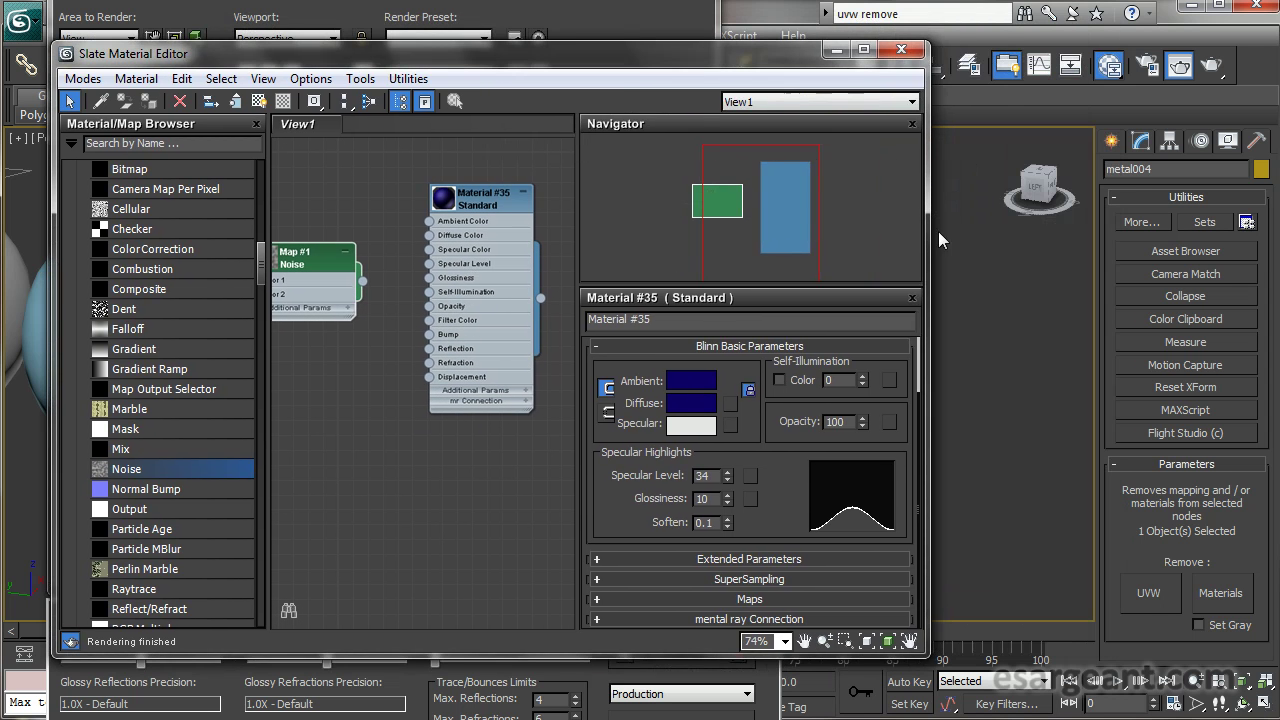
left_click_drag(930, 237, 1130, 216)
middle_click_drag(449, 328, 563, 323)
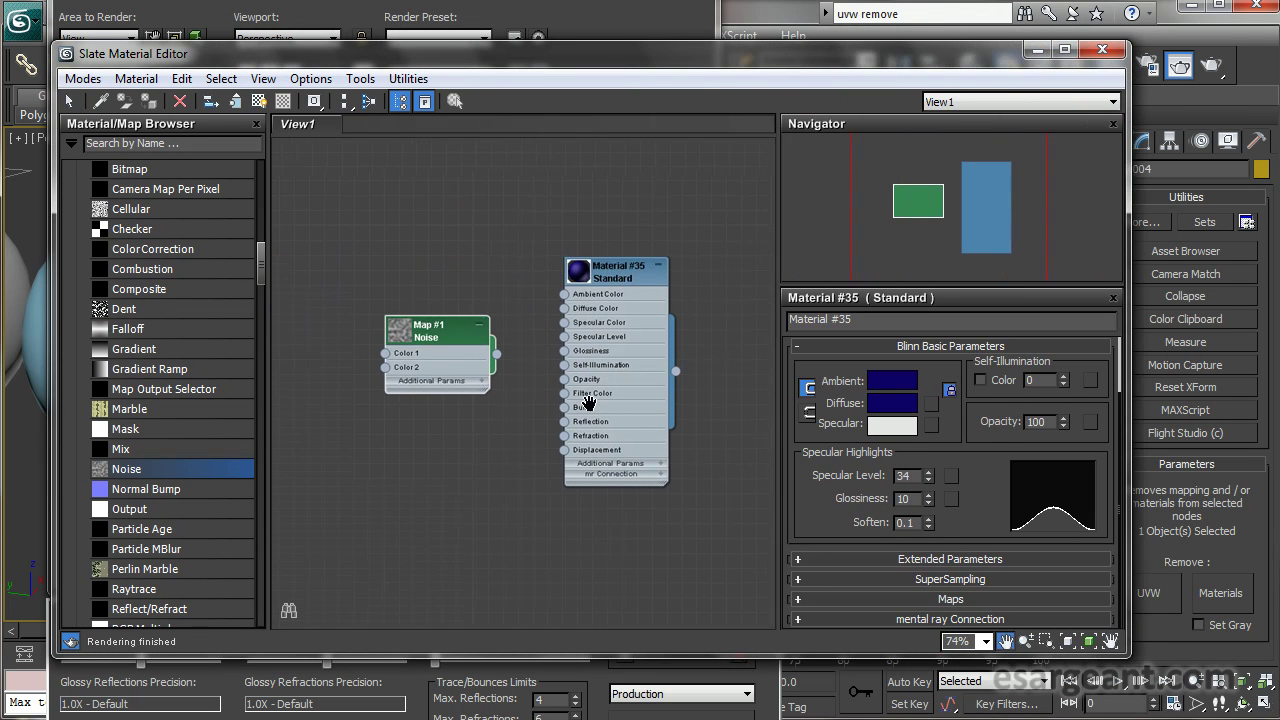
scroll(563, 323, "up", 4)
key("s")
left_click_drag(368, 305, 393, 211)
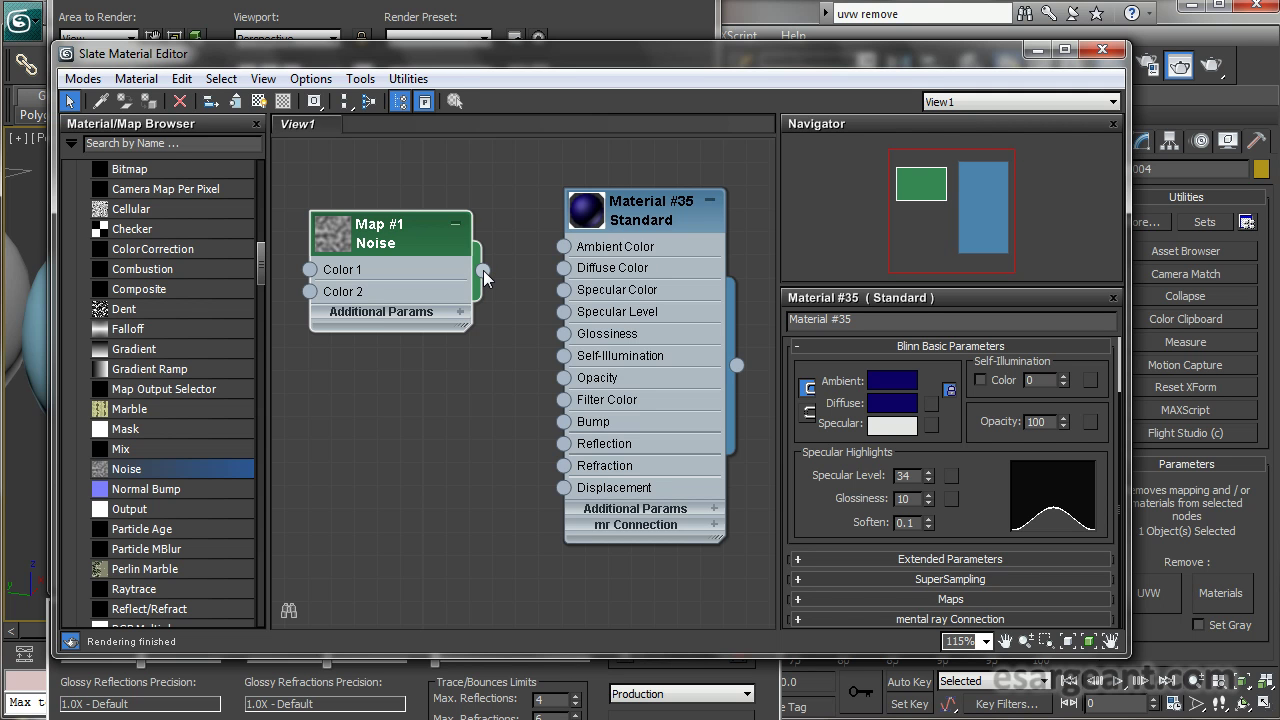
Step: Connect the Noise map to the Standard material's Diffuse Color input and open the Noise map's parameters
left_click_drag(483, 271, 563, 268)
left_click_drag(448, 253, 355, 235)
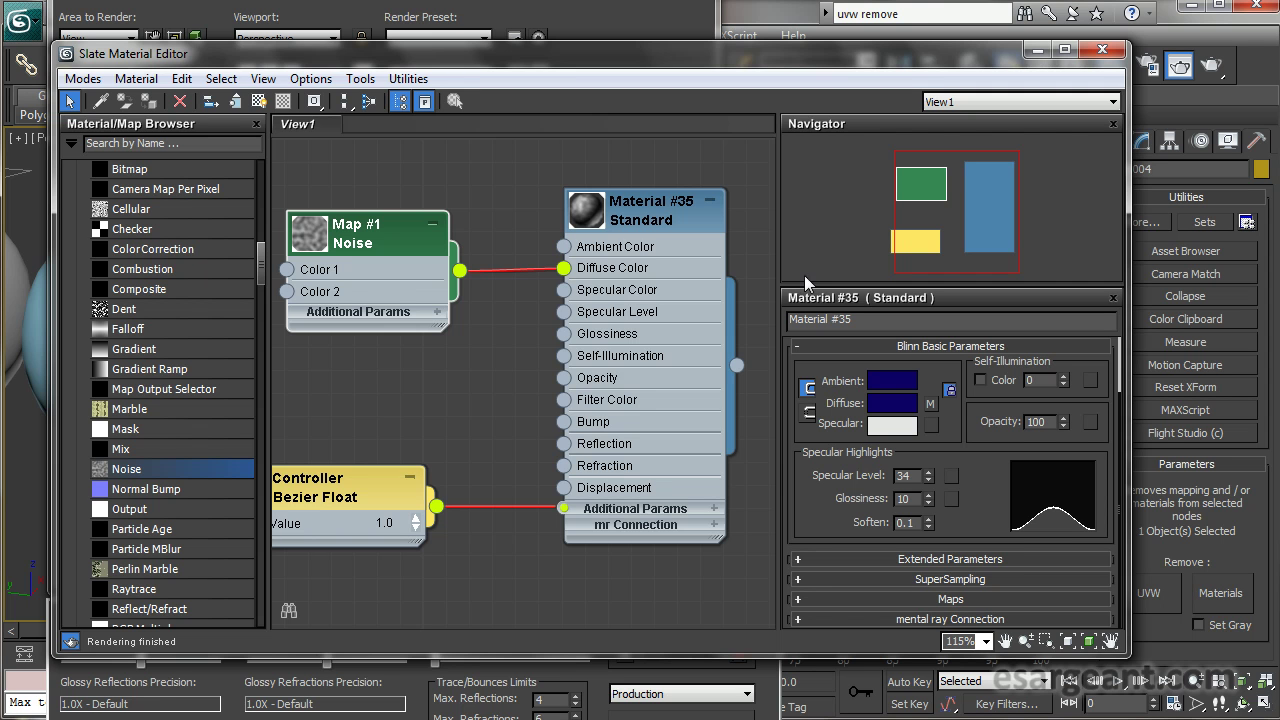
left_click_drag(392, 233, 394, 211)
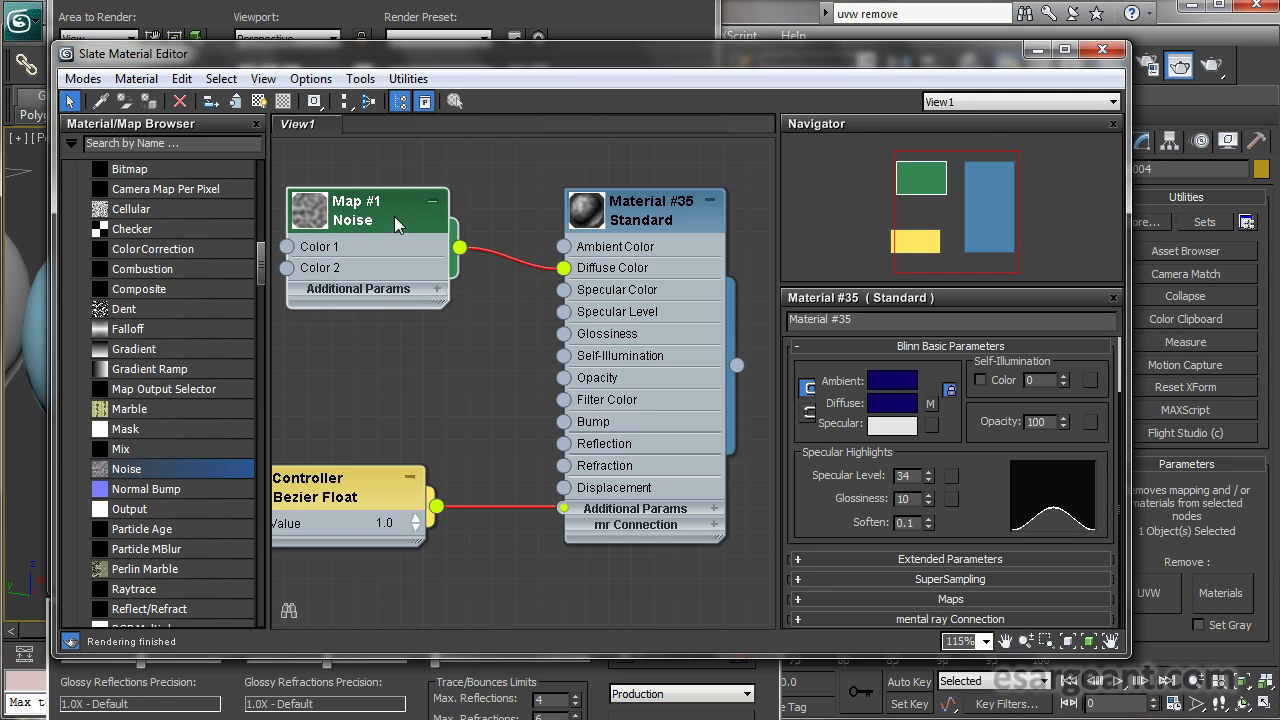
left_click(930, 405)
left_click_drag(812, 423, 810, 267)
left_click_drag(812, 338, 814, 434)
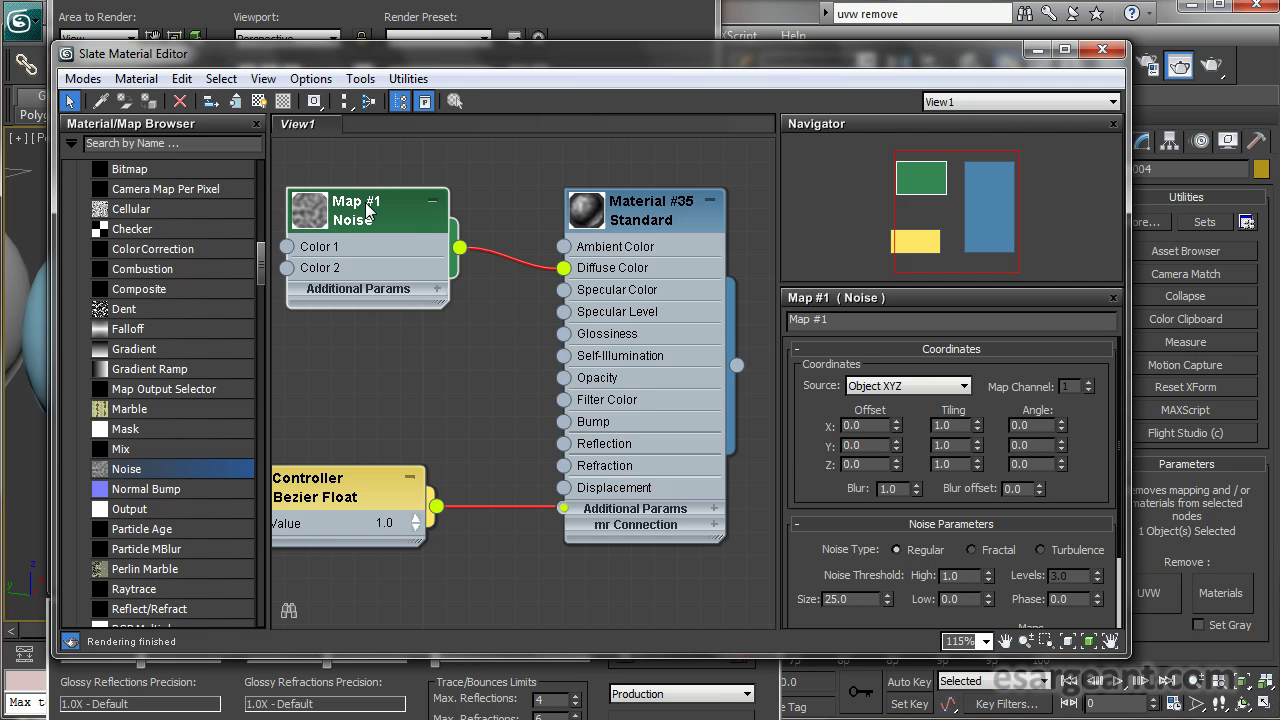
Step: Move the Slate Material Editor clear of the rendered image and render the sphere with the Noise map as its diffuse colour
left_click_drag(388, 226, 341, 221)
left_click_drag(433, 57, 921, 52)
left_click(598, 714)
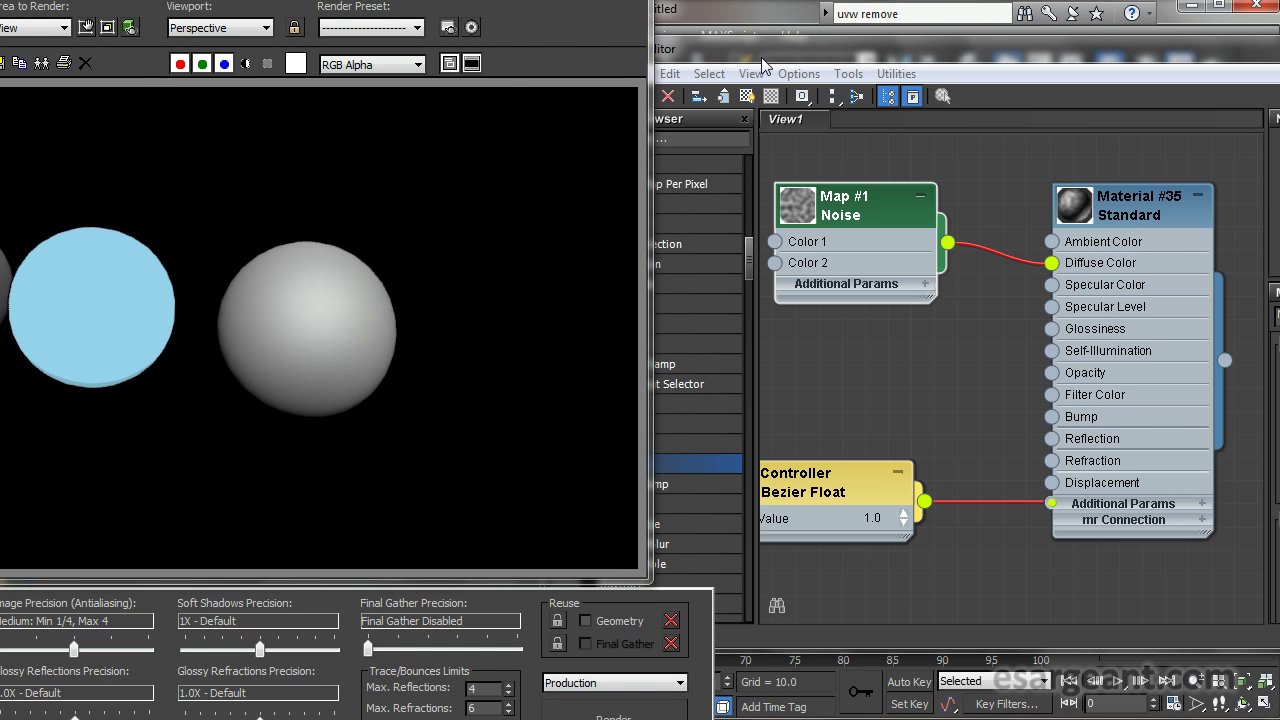
Step: Reduce the Noise map's size to 6.9, enlarge its node preview and re-render the sphere
left_click_drag(780, 46, 382, 41)
left_click_drag(904, 450, 900, 330)
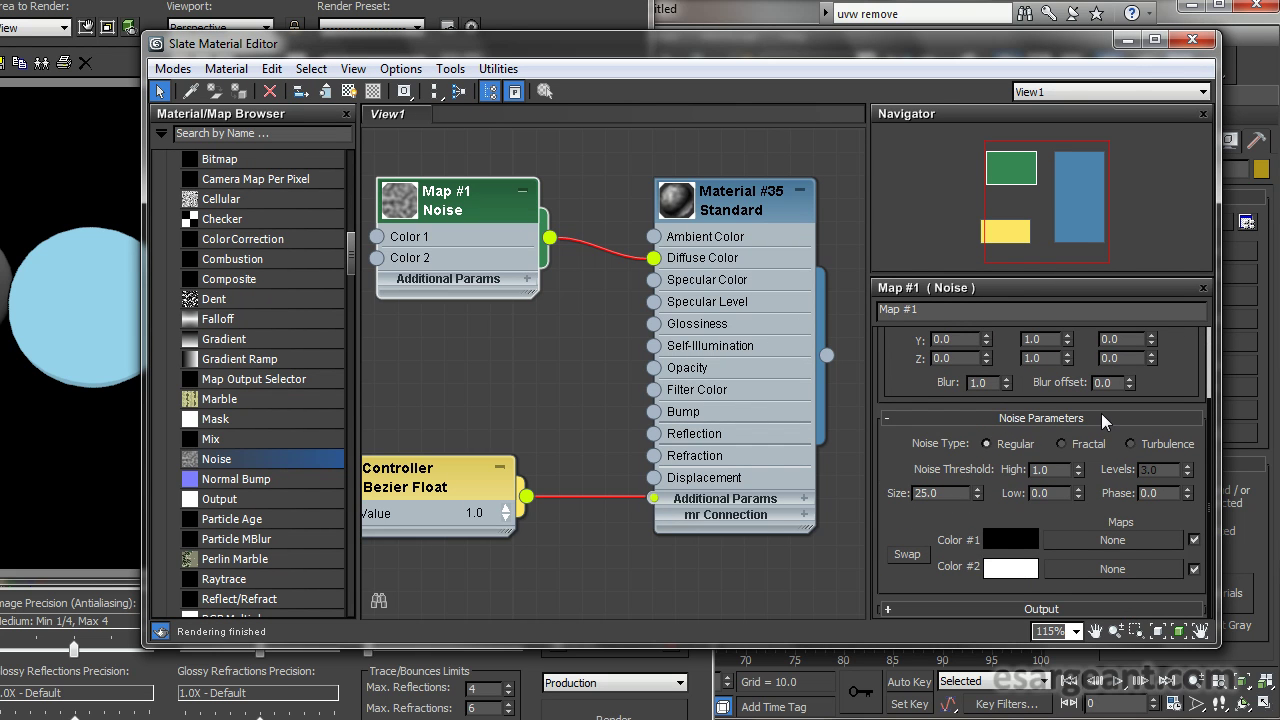
left_click_drag(977, 494, 980, 680)
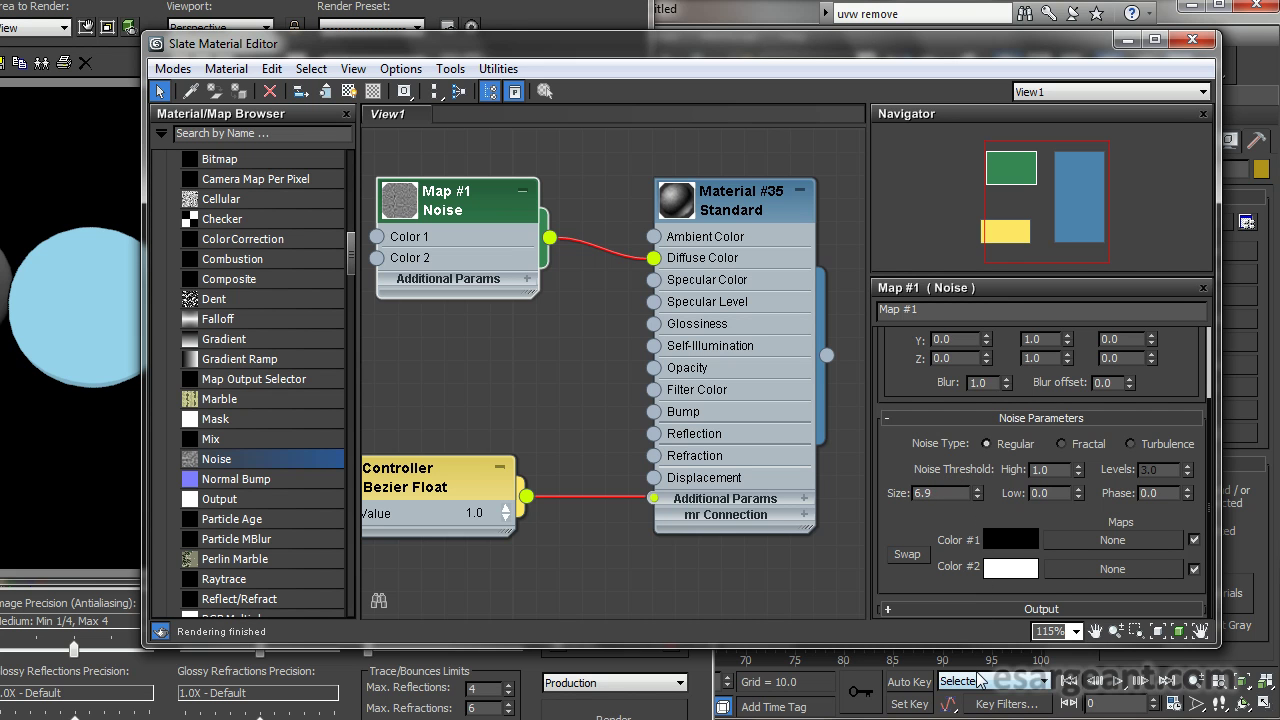
double_click(408, 205)
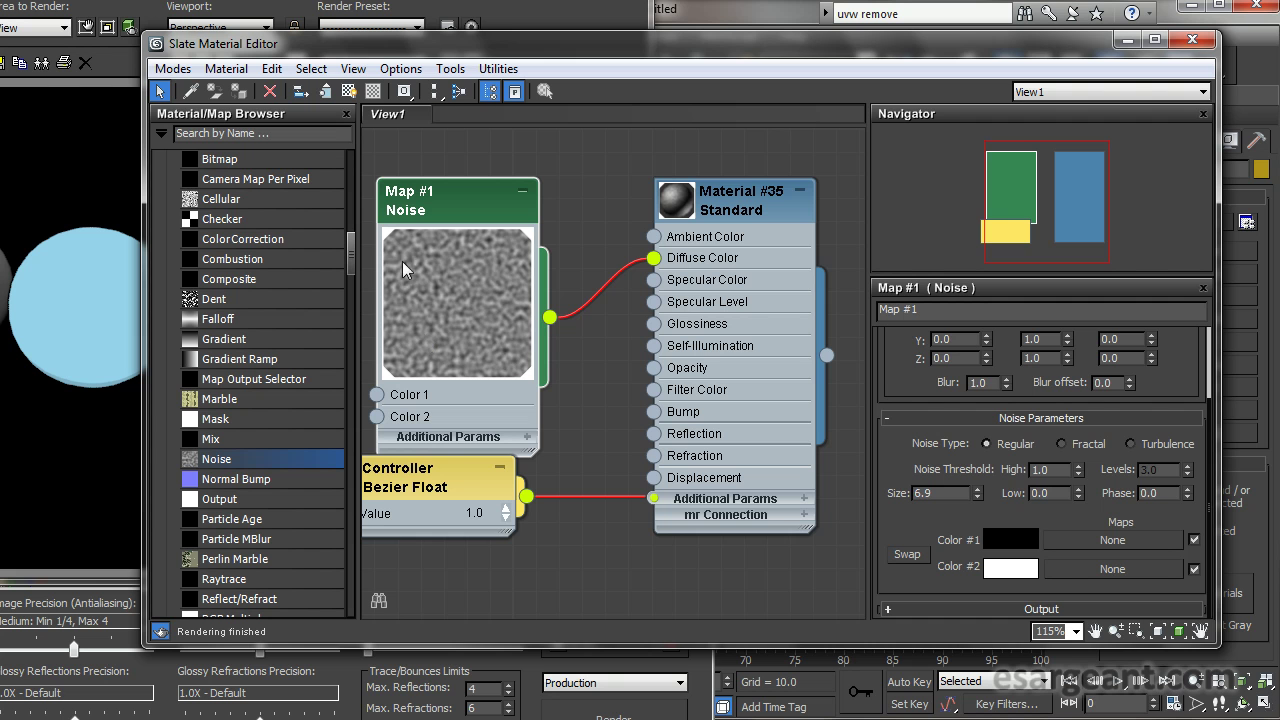
left_click_drag(376, 54, 761, 49)
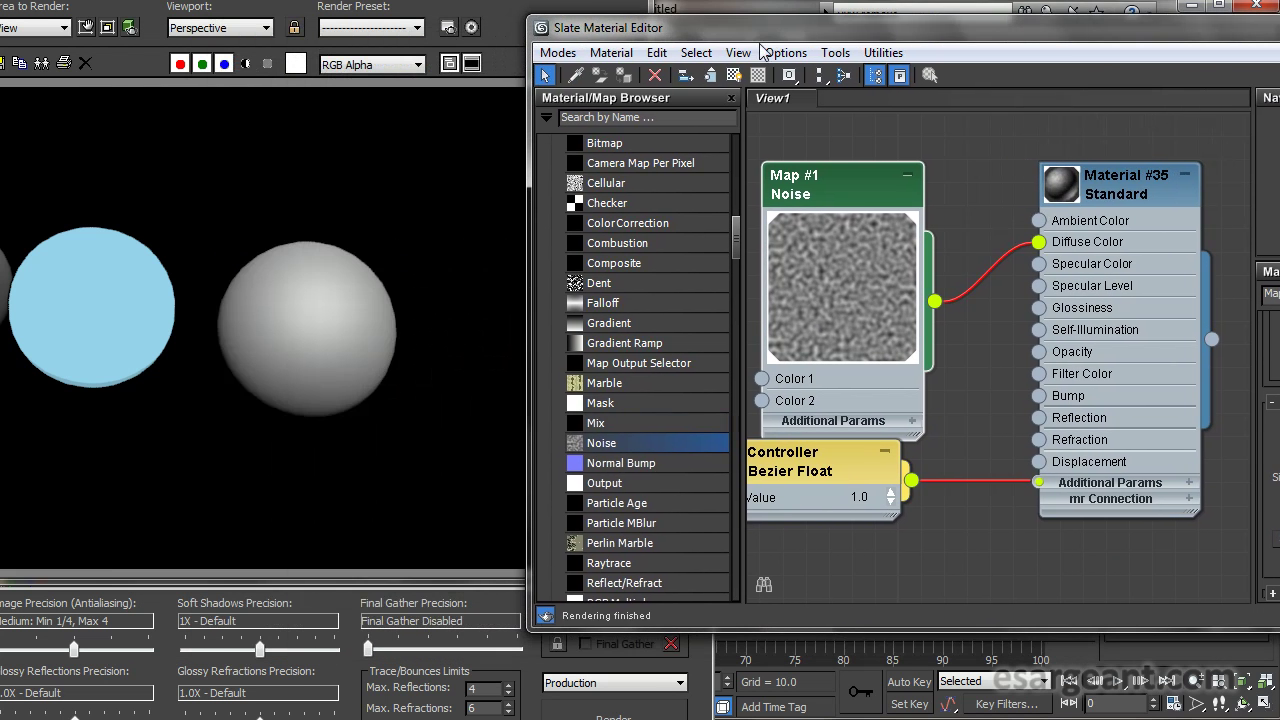
left_click(620, 708)
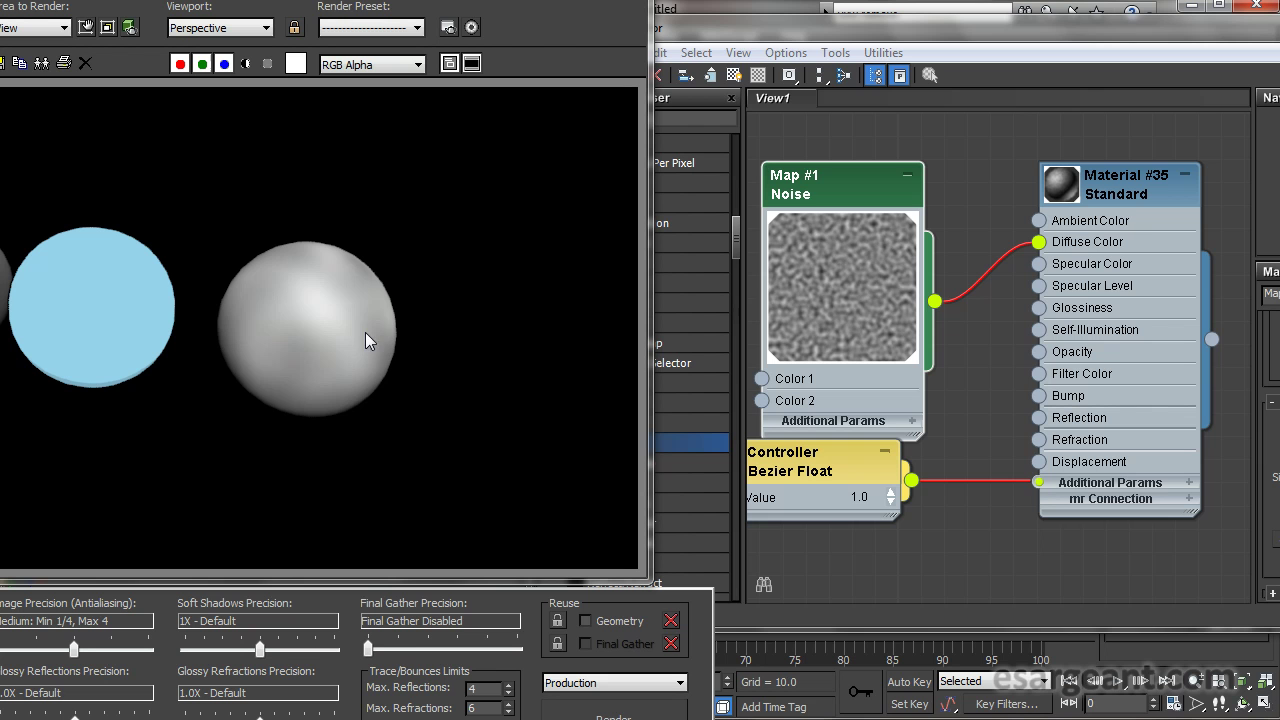
Step: Reduce the Noise map's size to 0.8 and render the sphere again
left_click(900, 30)
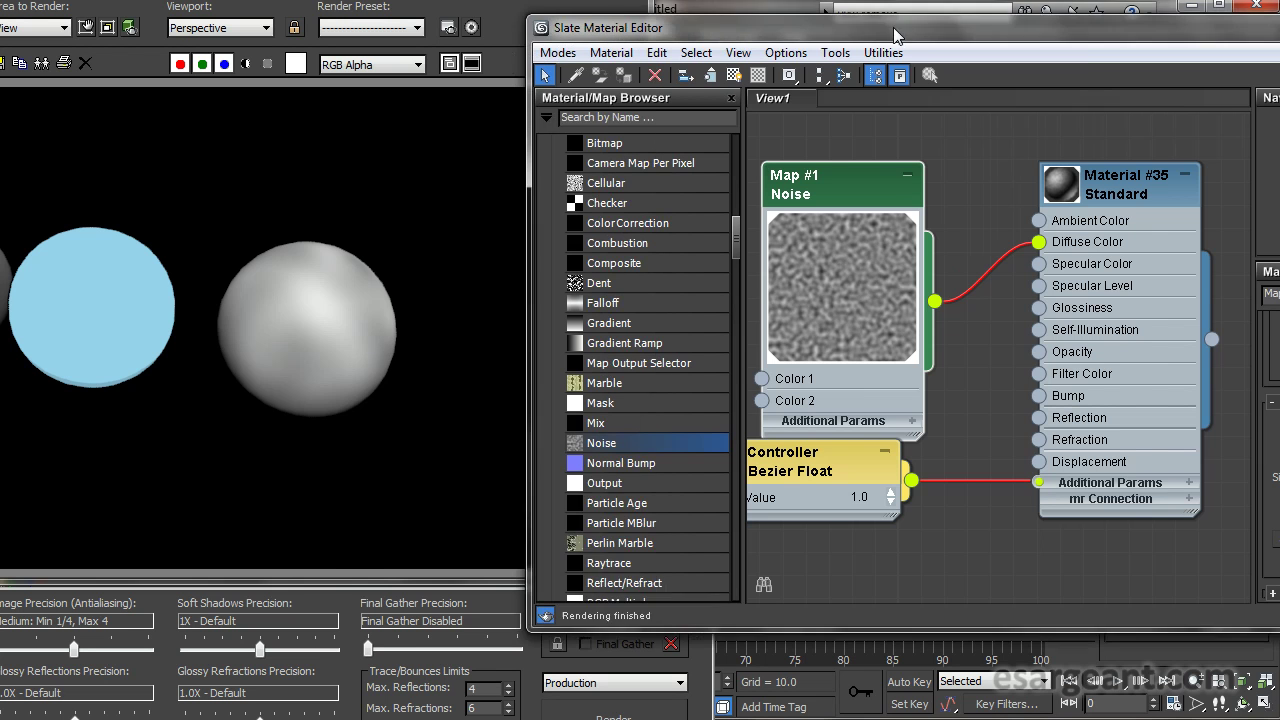
left_click_drag(900, 30, 529, 15)
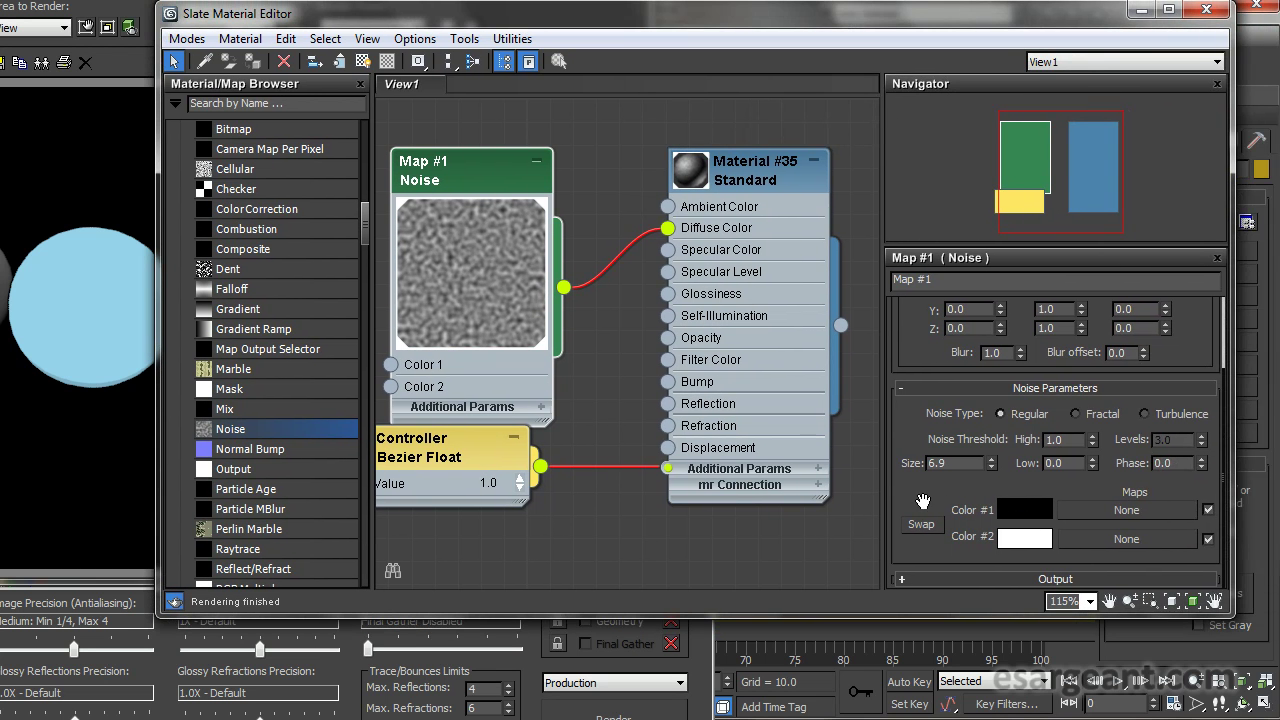
left_click_drag(993, 464, 996, 515)
left_click_drag(410, 14, 856, 24)
left_click(601, 716)
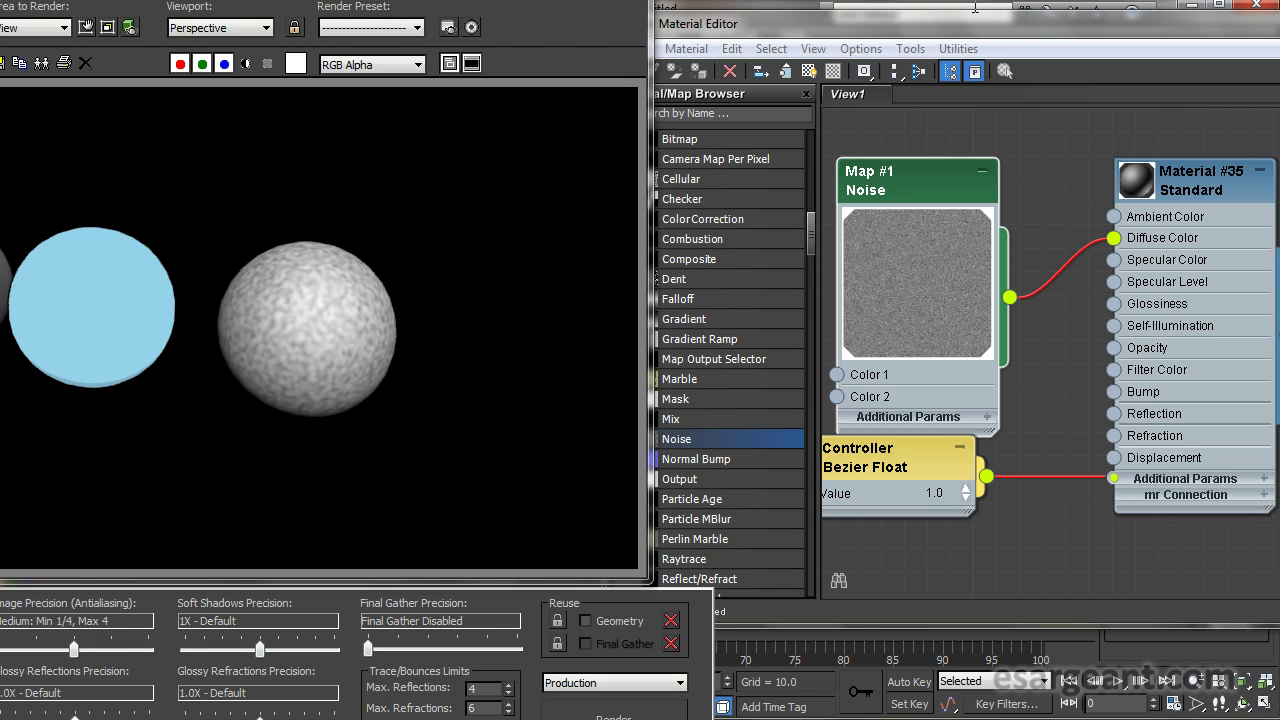
Step: Set the Noise map's size to 0.1 and bring the render window back into view
left_click_drag(1008, 31, 626, 36)
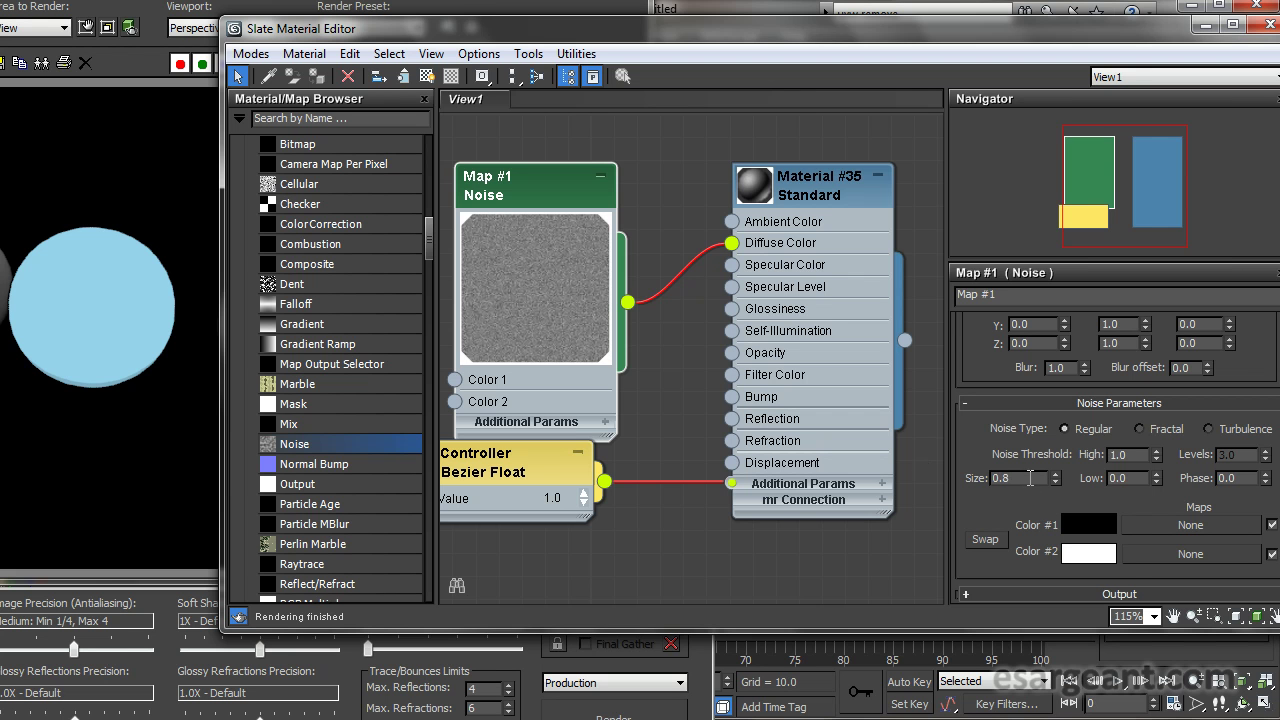
key("BackSpace")
type("1")
key("Tab")
left_click_drag(624, 39, 900, 36)
left_click(469, 438)
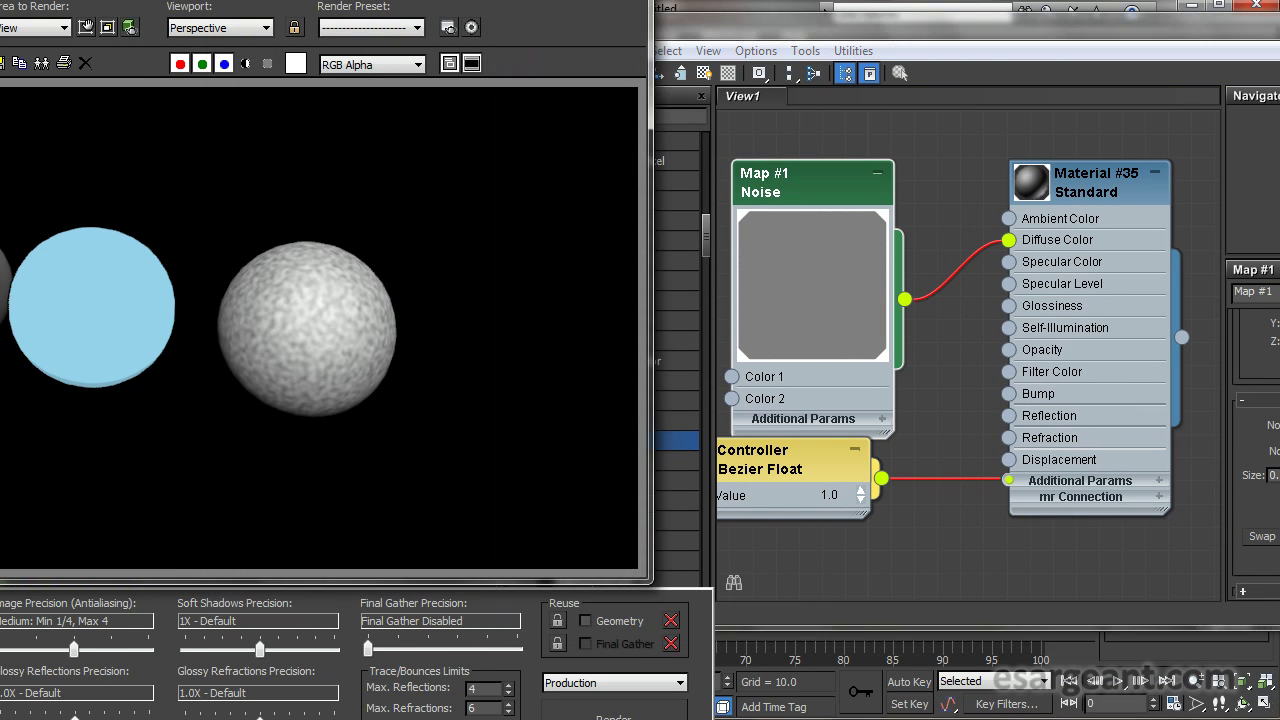
Step: Uncover the perspective viewport and frame the noise-mapped sphere closer for a new render
left_click(614, 712)
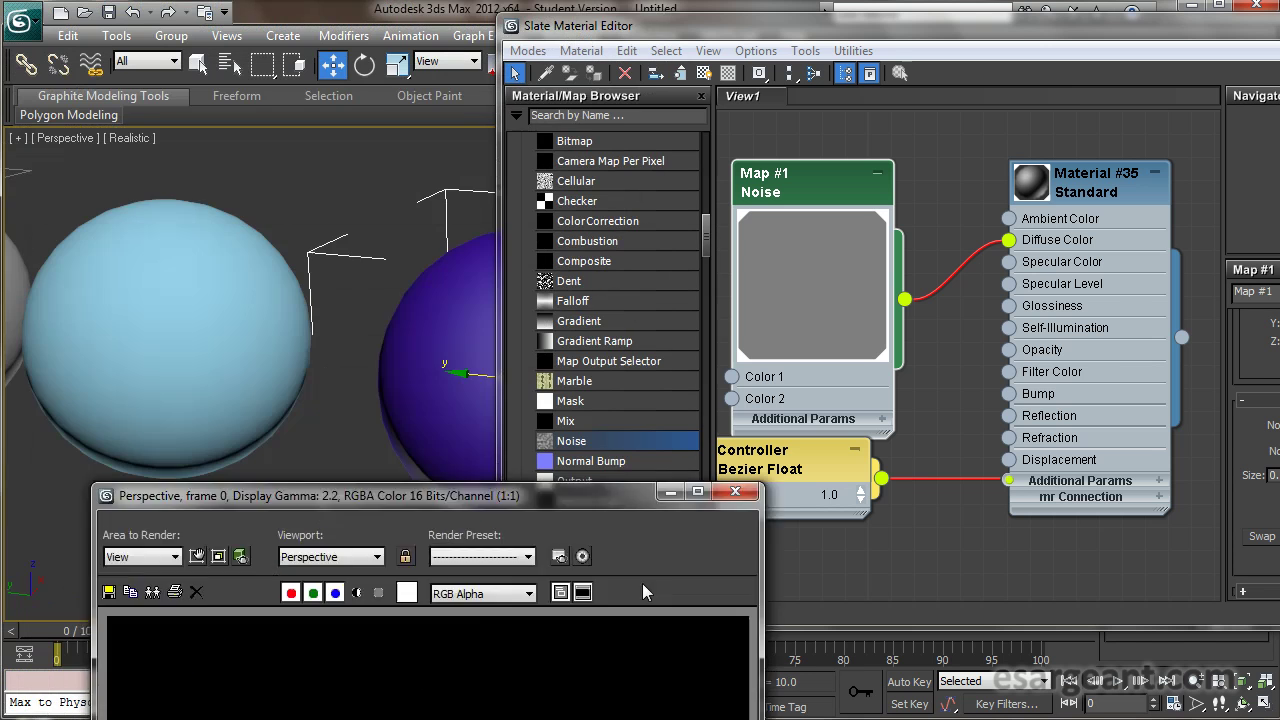
left_click_drag(400, 489, 301, 3)
scroll(440, 380, "up", 5)
scroll(410, 535, "down", 2)
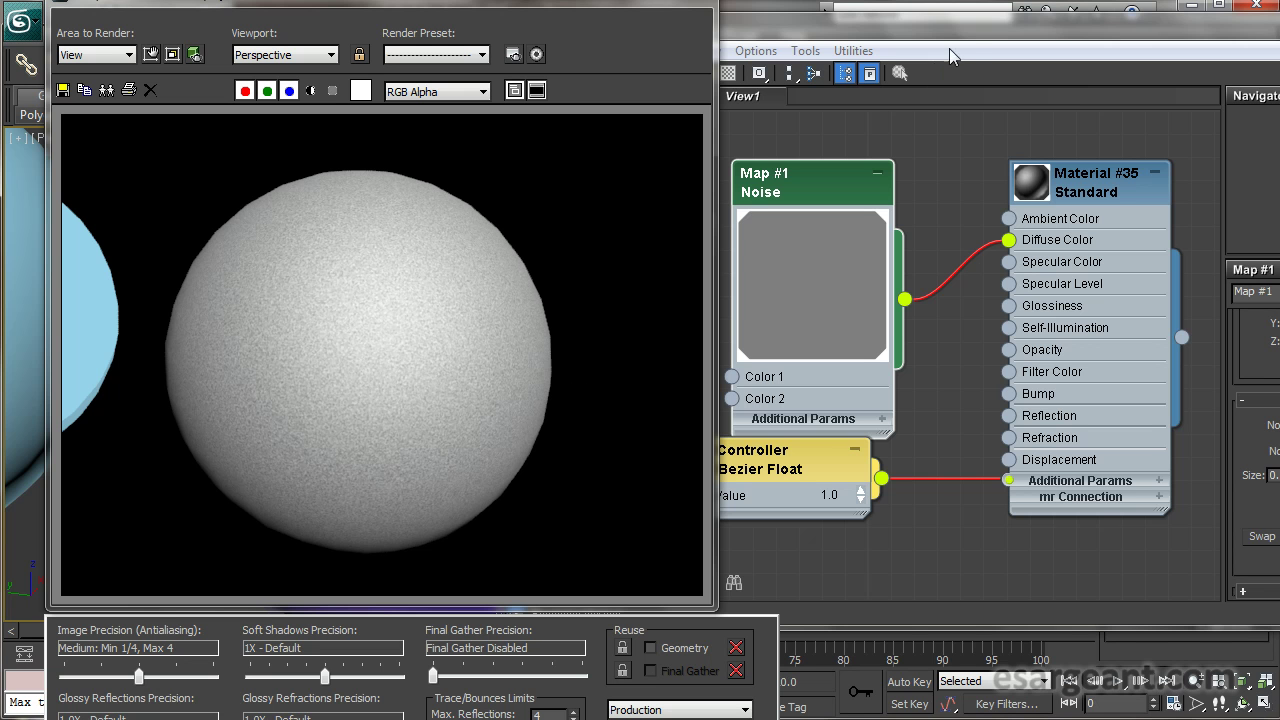
Step: Reroute the Noise map from Diffuse Color to the Specular Level input, space out the map and controller nodes, and render
left_click_drag(970, 29, 653, 34)
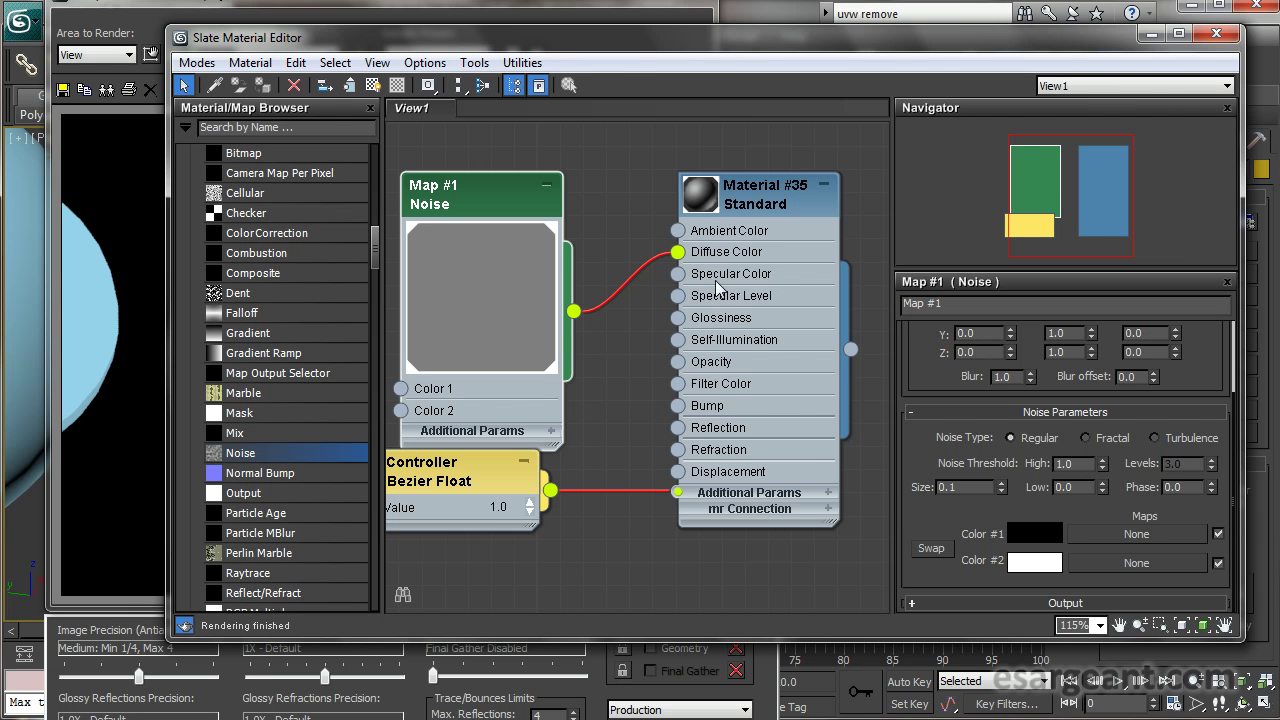
left_click_drag(631, 55, 602, 41)
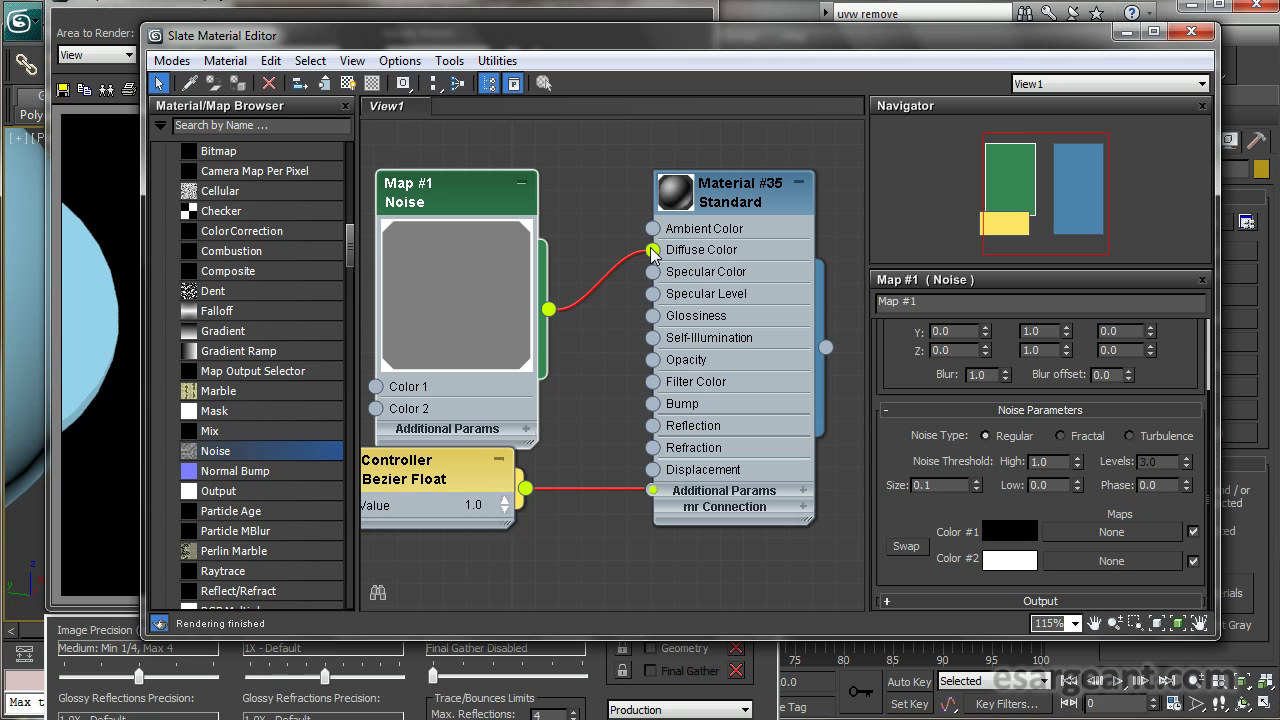
left_click_drag(652, 252, 652, 252)
left_click_drag(652, 251, 652, 296)
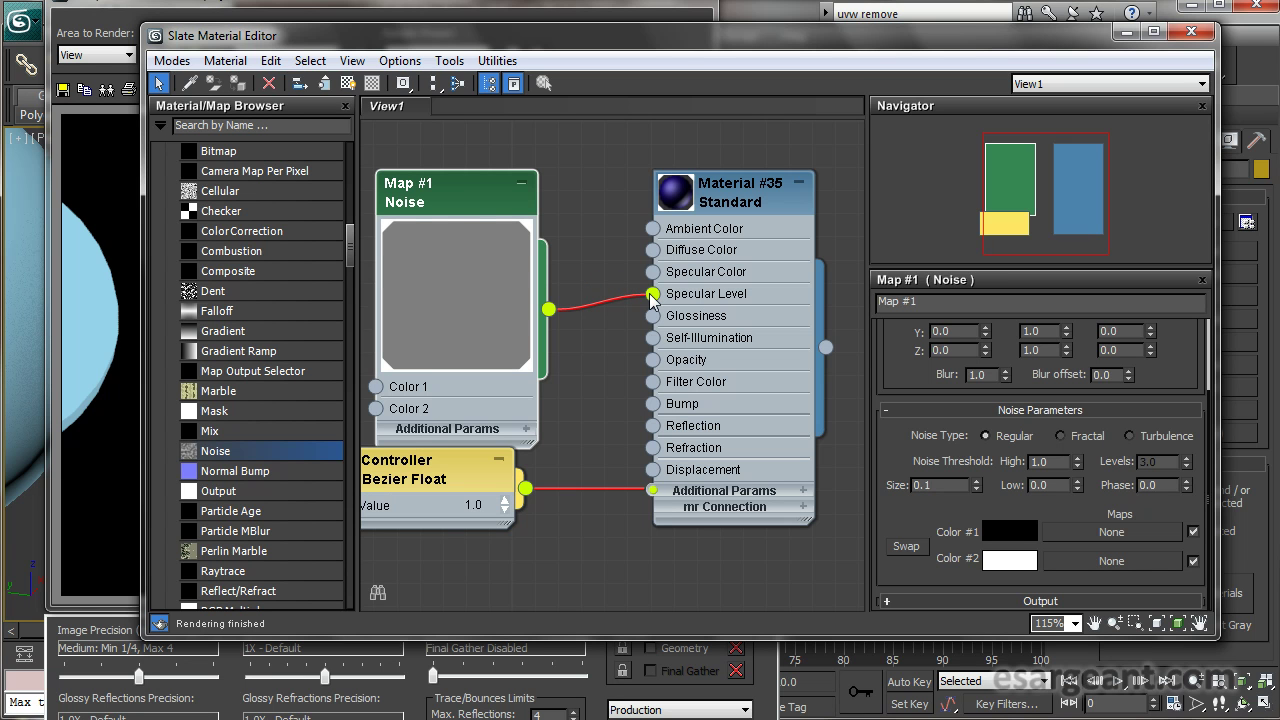
left_click_drag(470, 195, 470, 172)
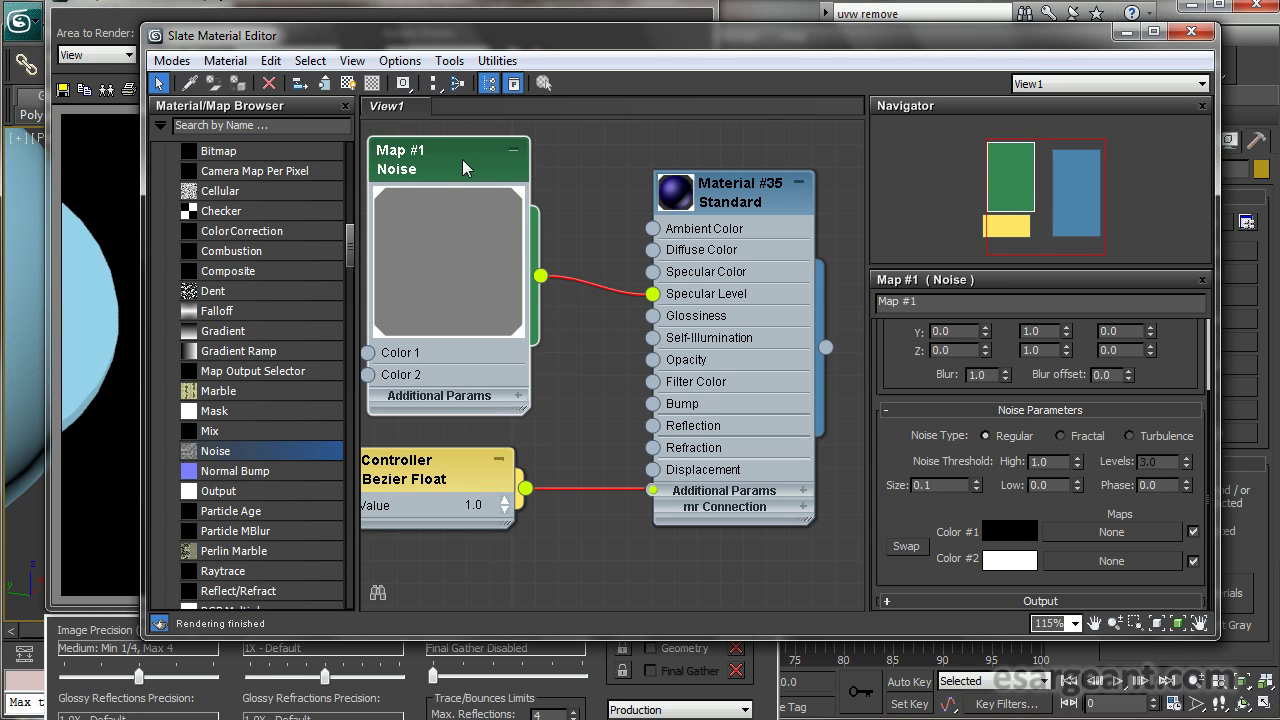
left_click_drag(410, 465, 448, 488)
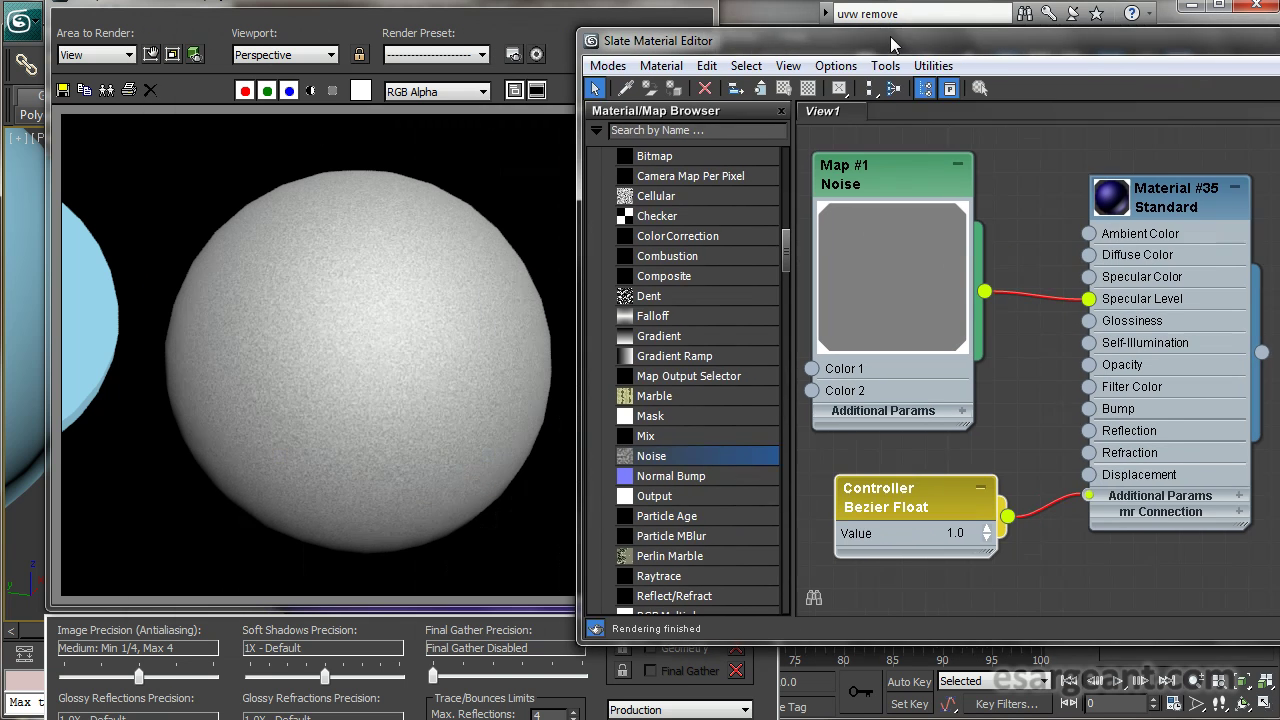
left_click_drag(445, 35, 890, 35)
key("shift+q")
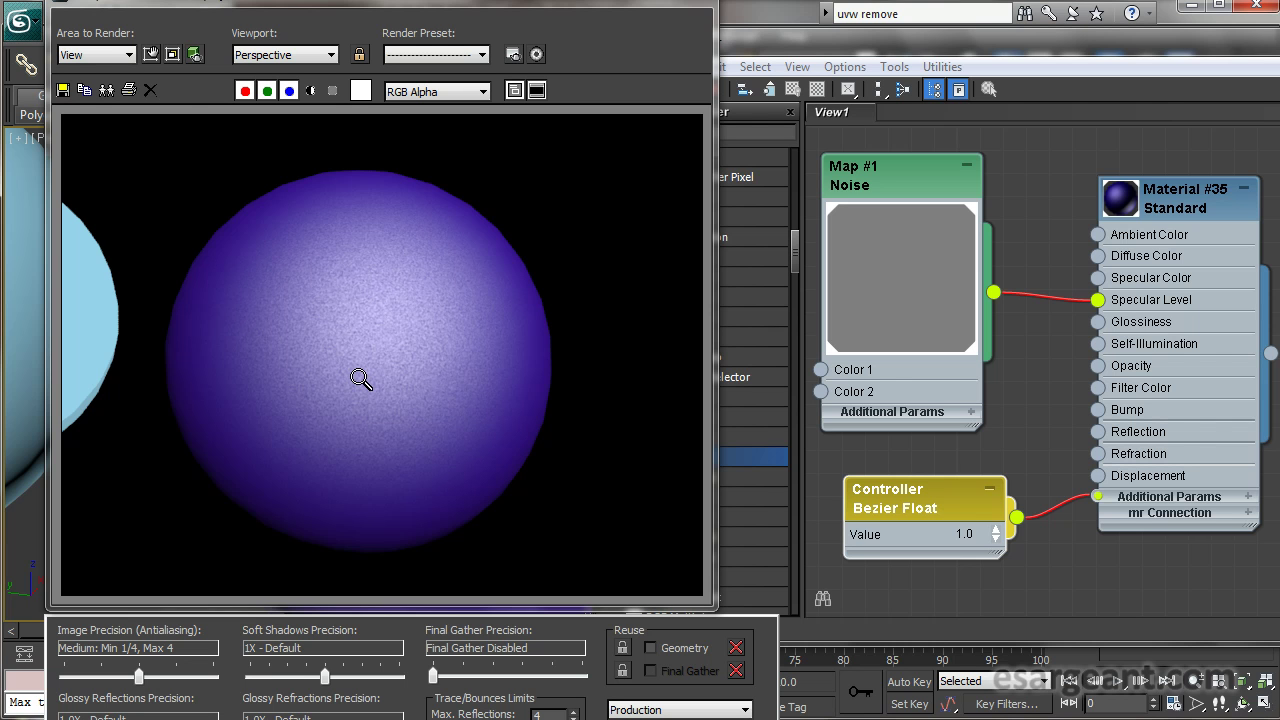
Step: Reroute the Noise map from Specular Level to the Standard material's Bump input and render the sphere
left_click(871, 37)
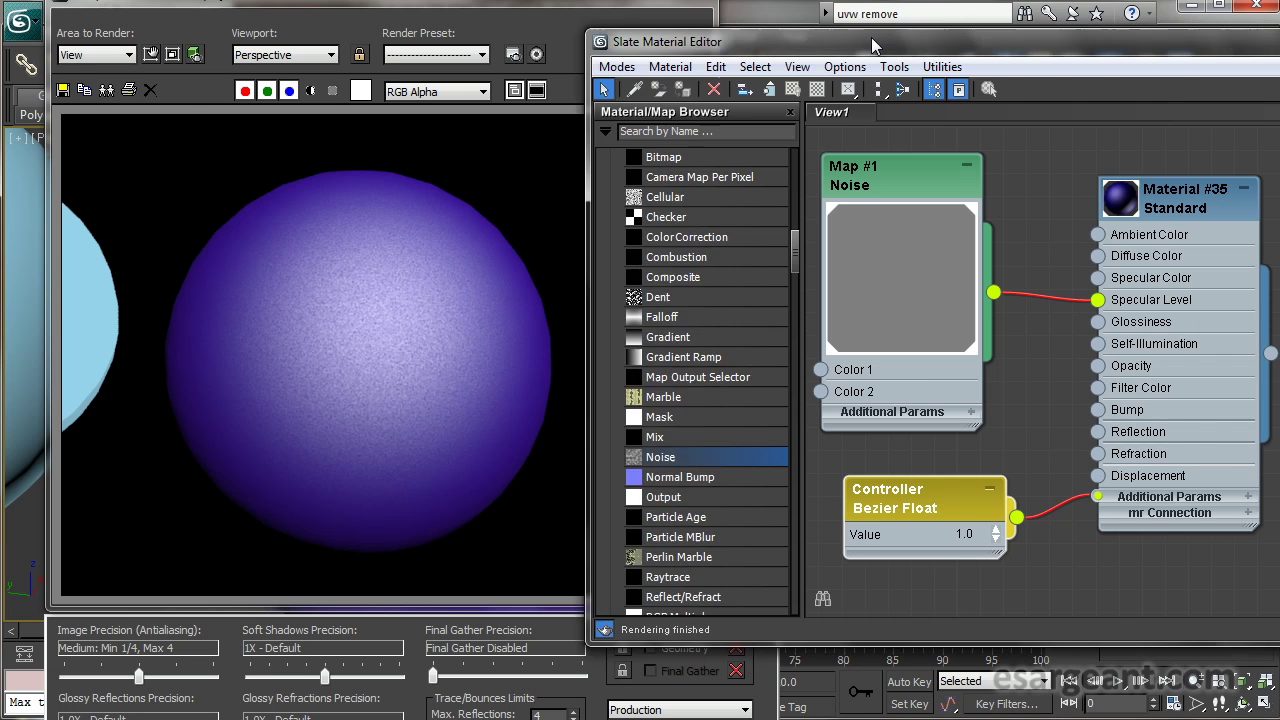
left_click_drag(871, 37, 400, 33)
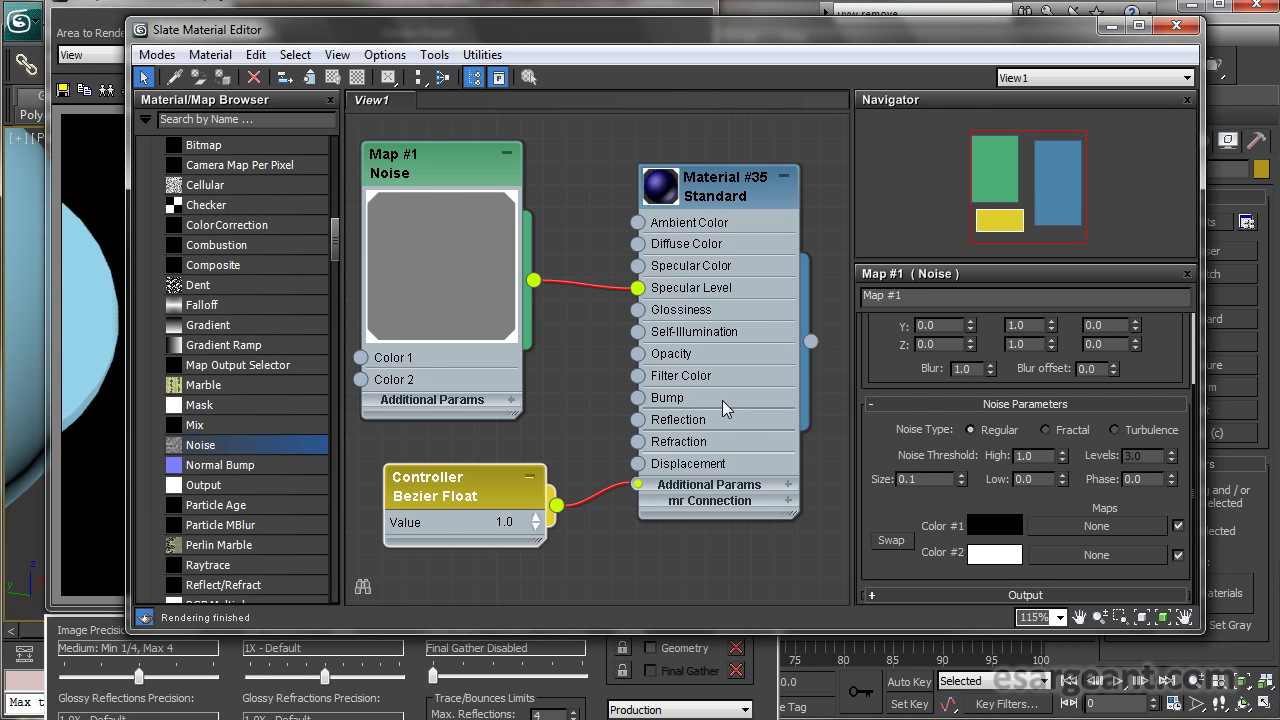
left_click_drag(488, 38, 816, 52)
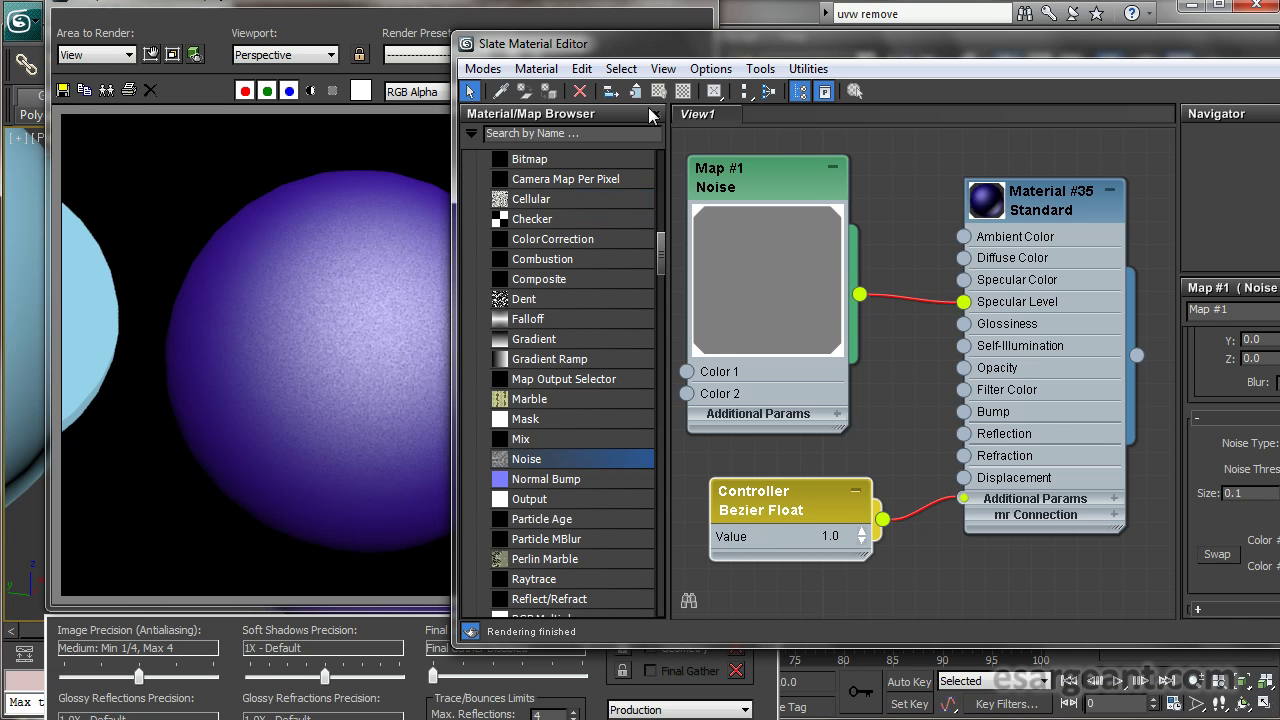
left_click_drag(660, 43, 468, 33)
left_click_drag(667, 287, 668, 285)
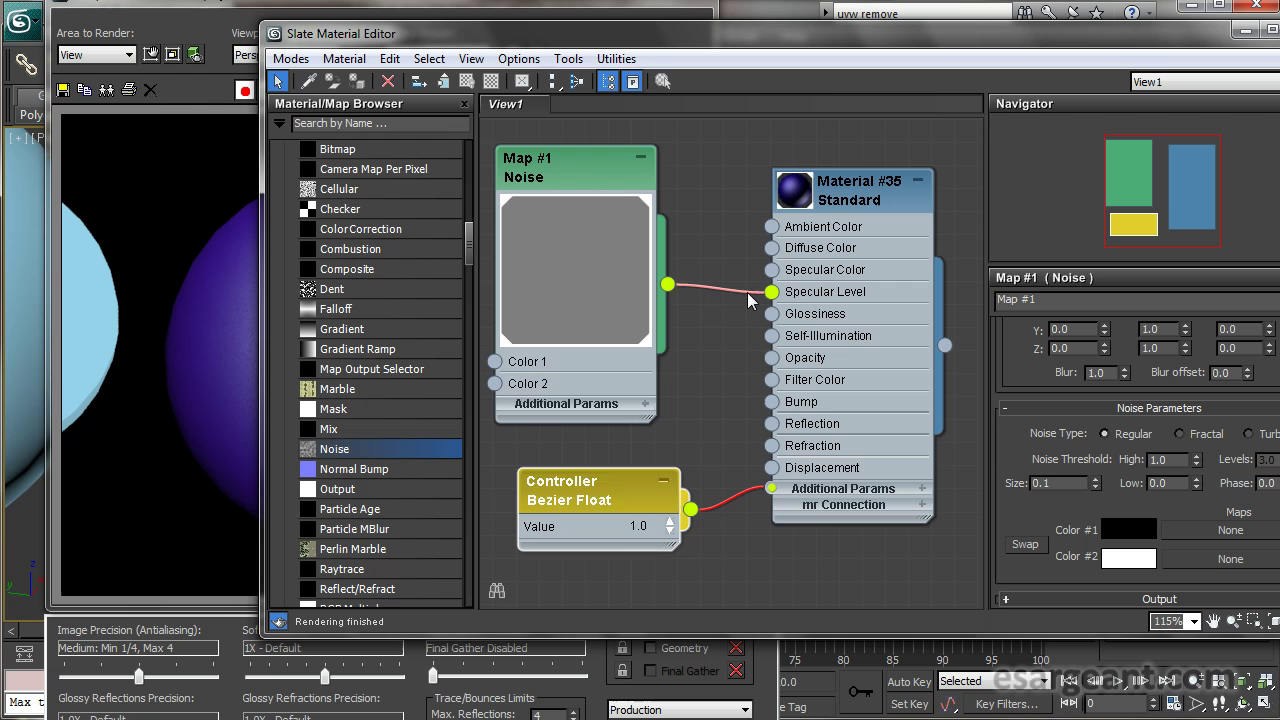
left_click_drag(771, 305, 771, 401)
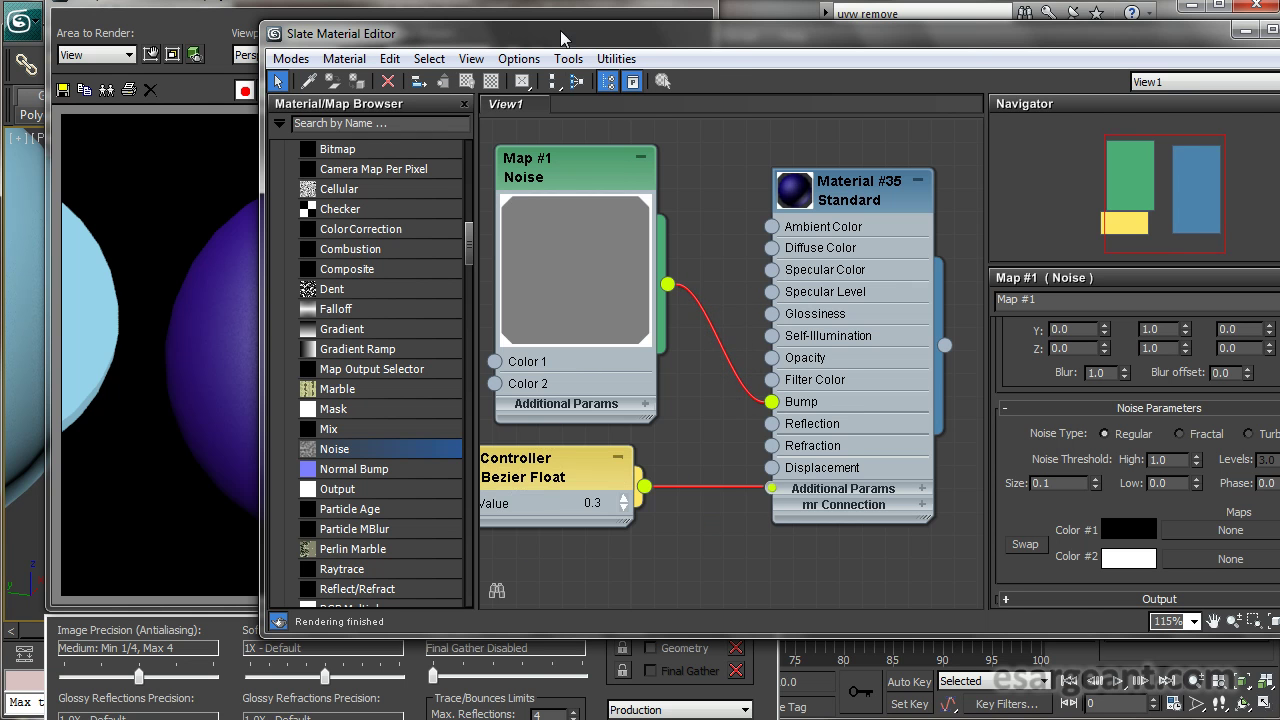
key("shift+q")
key("shift+q")
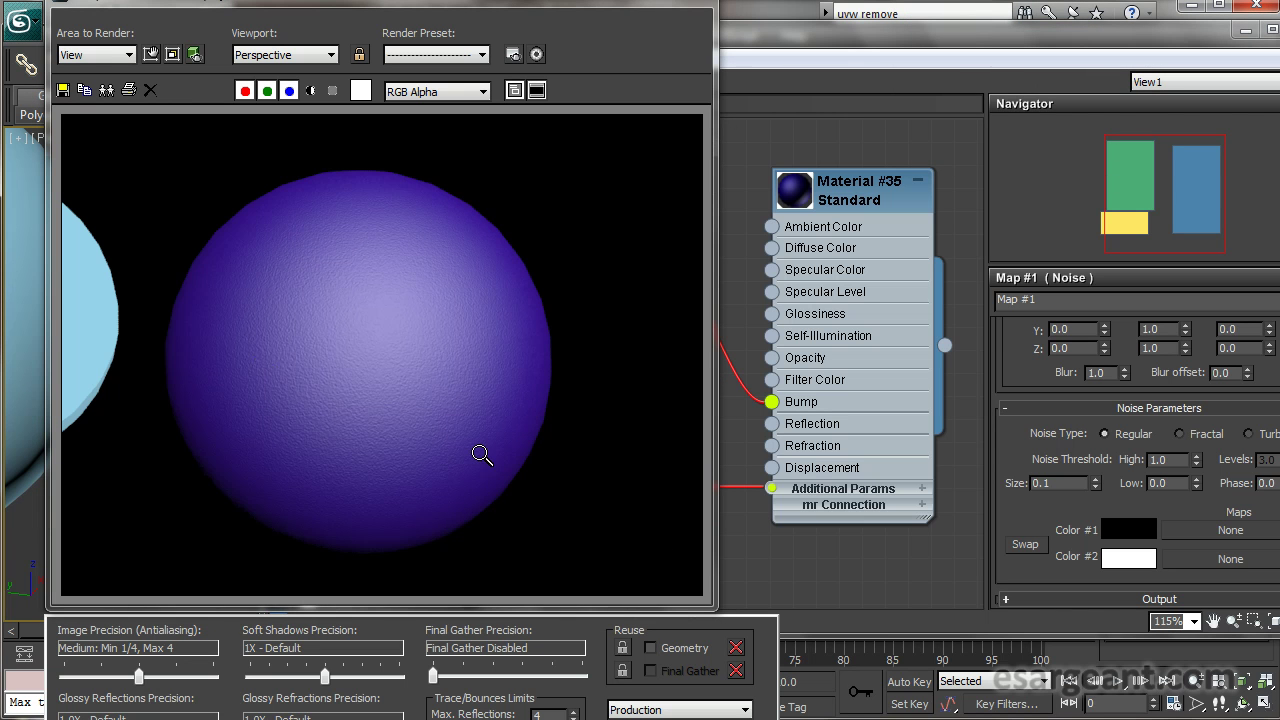
Step: Set the Noise map's size to 0.3 and render the bumped sphere
left_click_drag(857, 38, 815, 33)
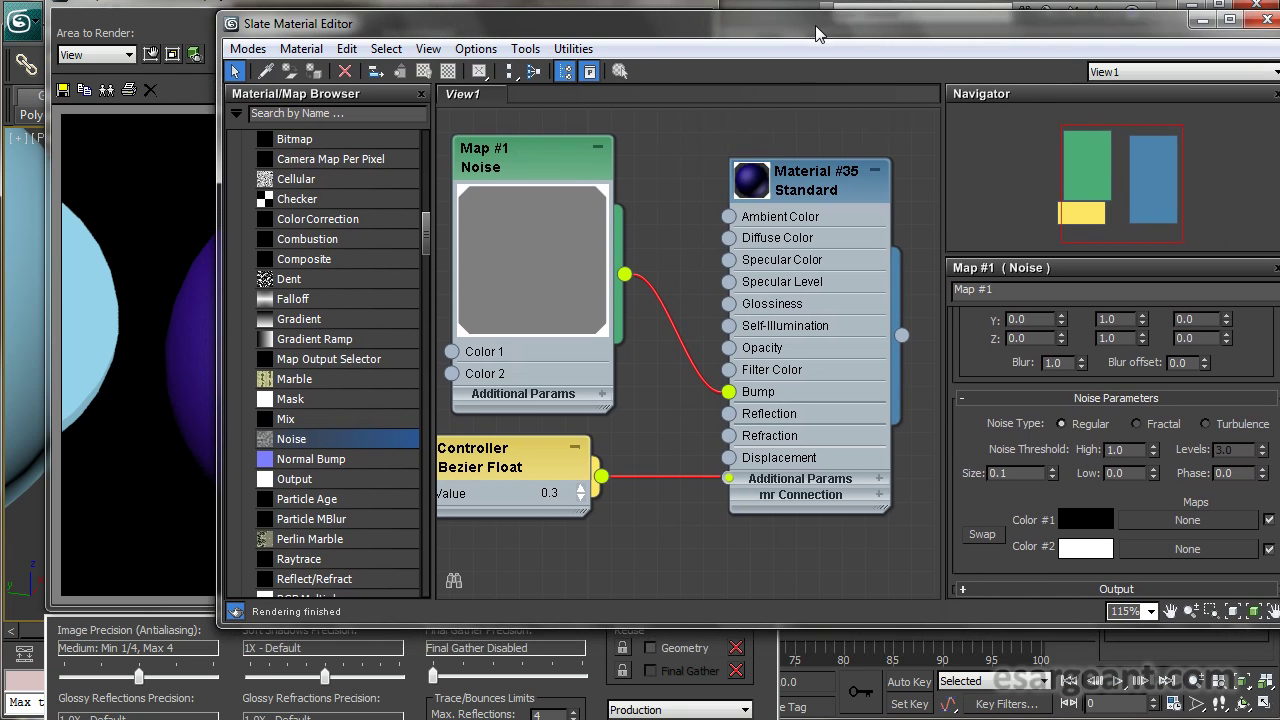
left_click(546, 160)
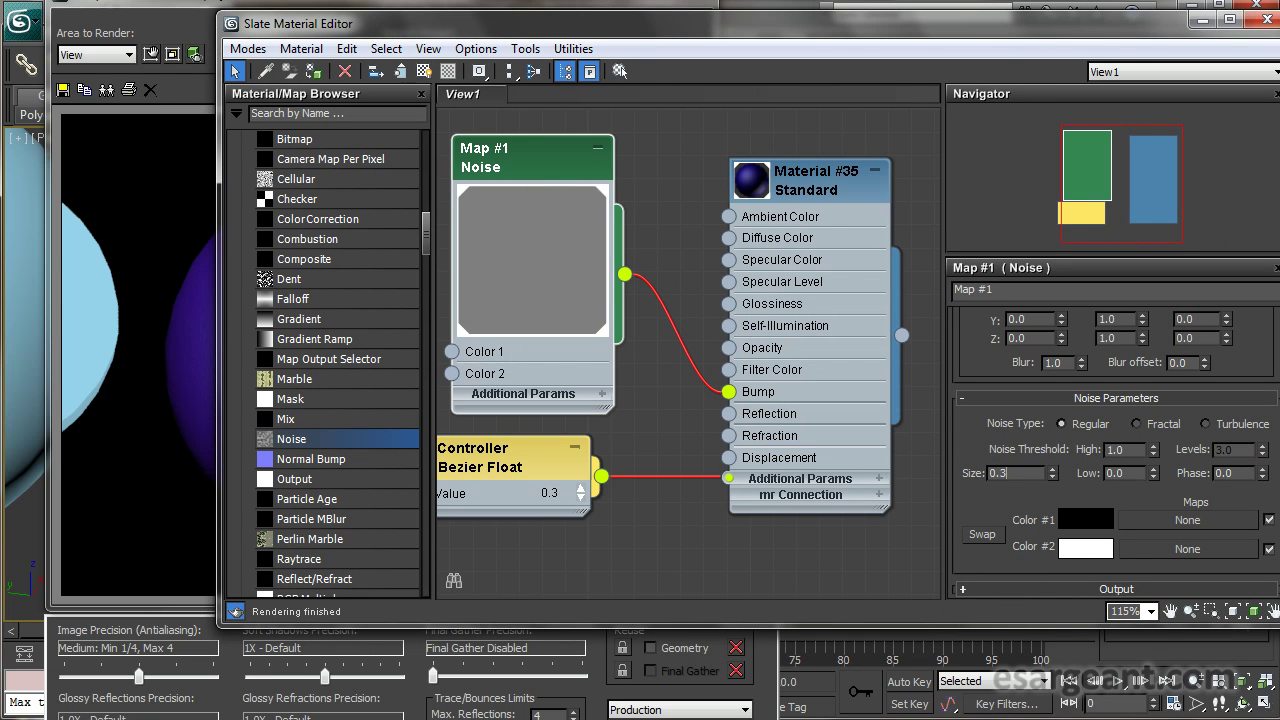
key("shift+q")
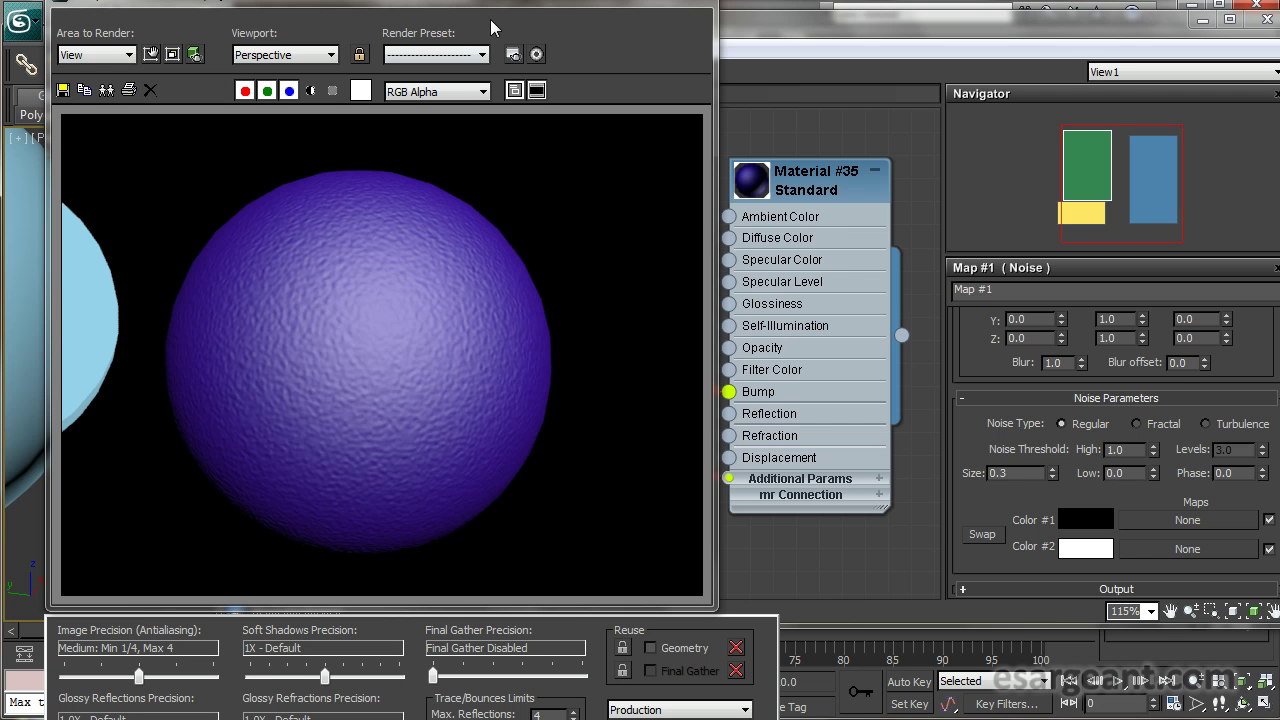
Step: Set the Noise map's size to 0.15, re-render the sphere and bring the Slate Material Editor forward again
left_click(1037, 478)
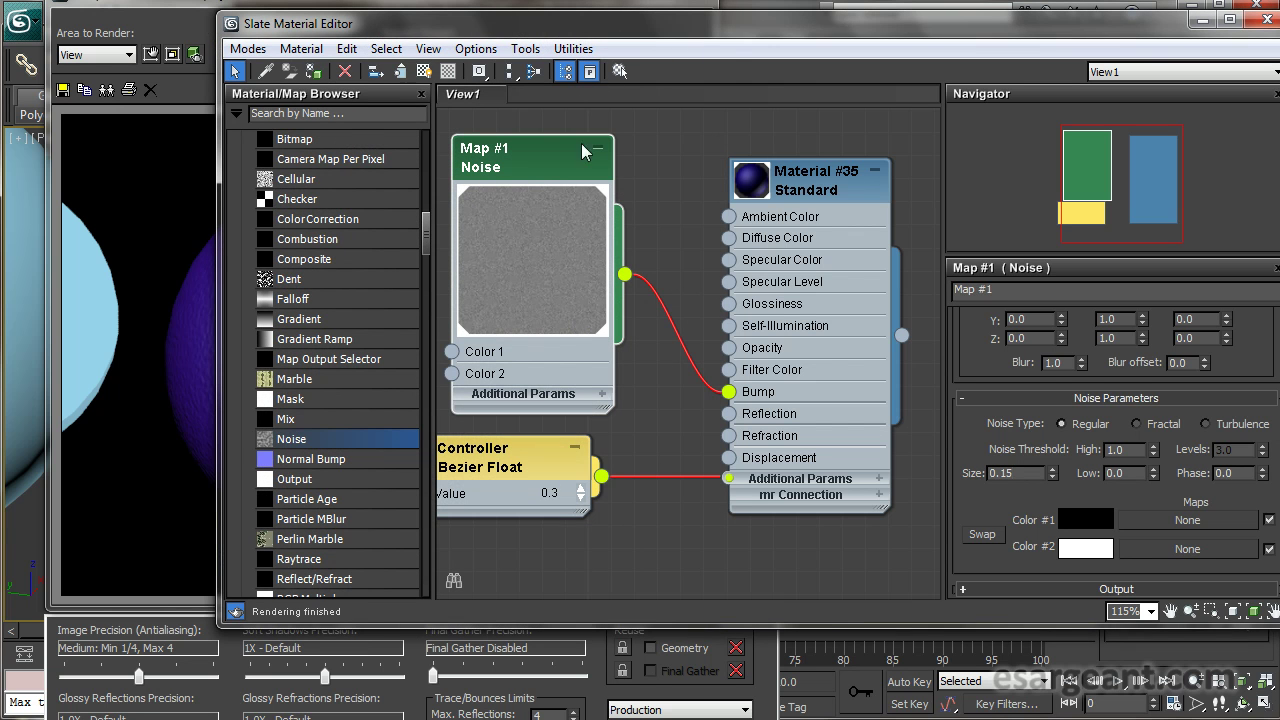
key("shift+q")
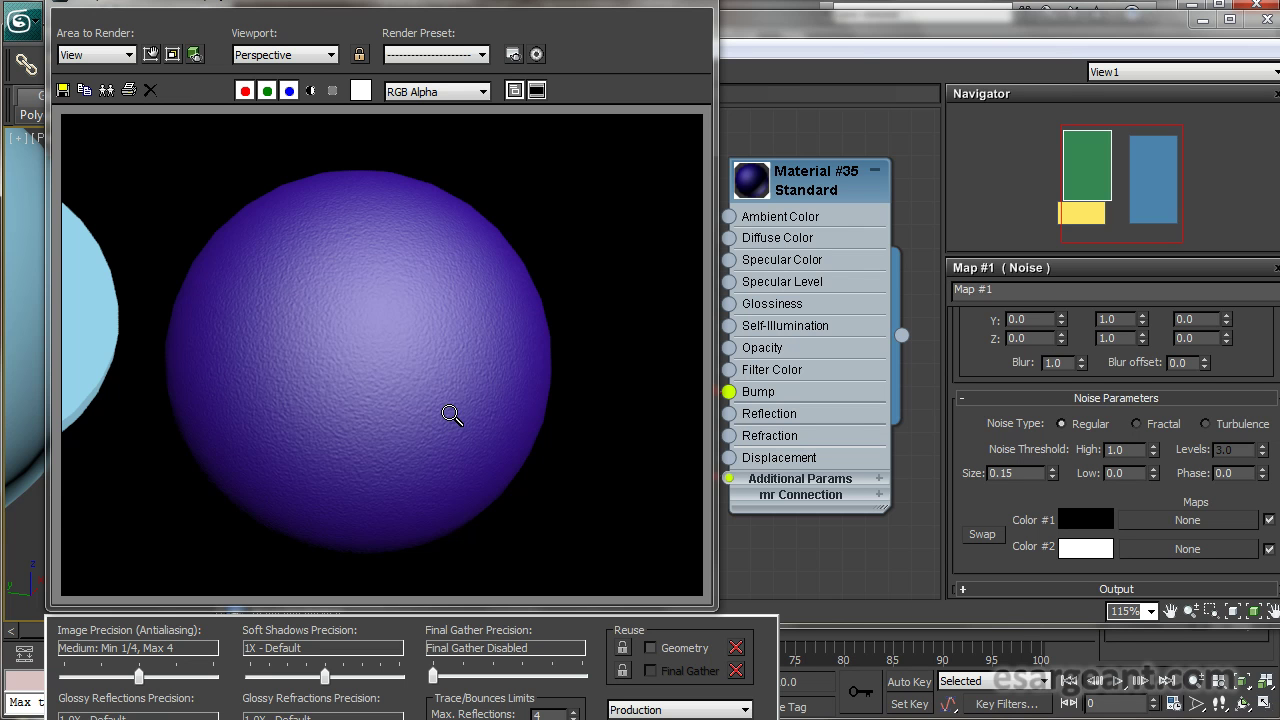
left_click_drag(872, 31, 752, 27)
Step: Rearrange the Noise, Bezier Float controller and Standard material nodes with clear spacing, and return the browser to the Standard materials list
key("z")
left_click_drag(522, 172, 518, 318)
left_click_drag(463, 195, 429, 178)
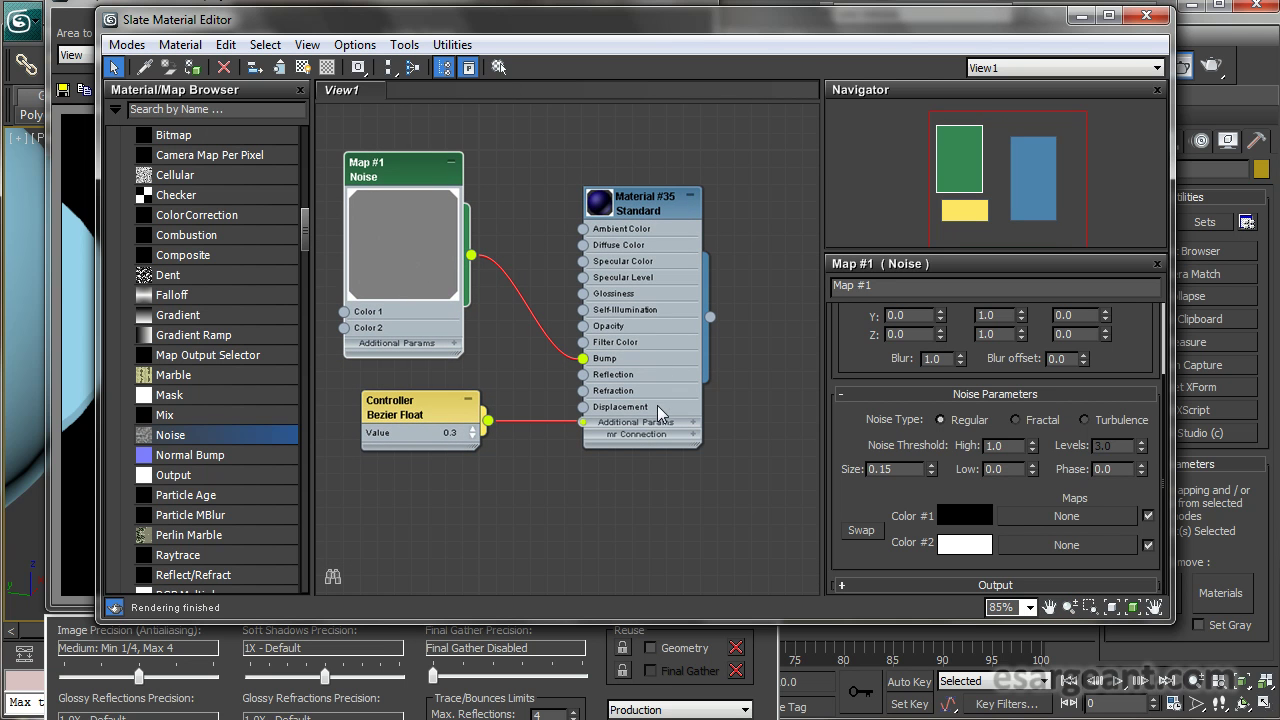
left_click_drag(650, 212, 652, 176)
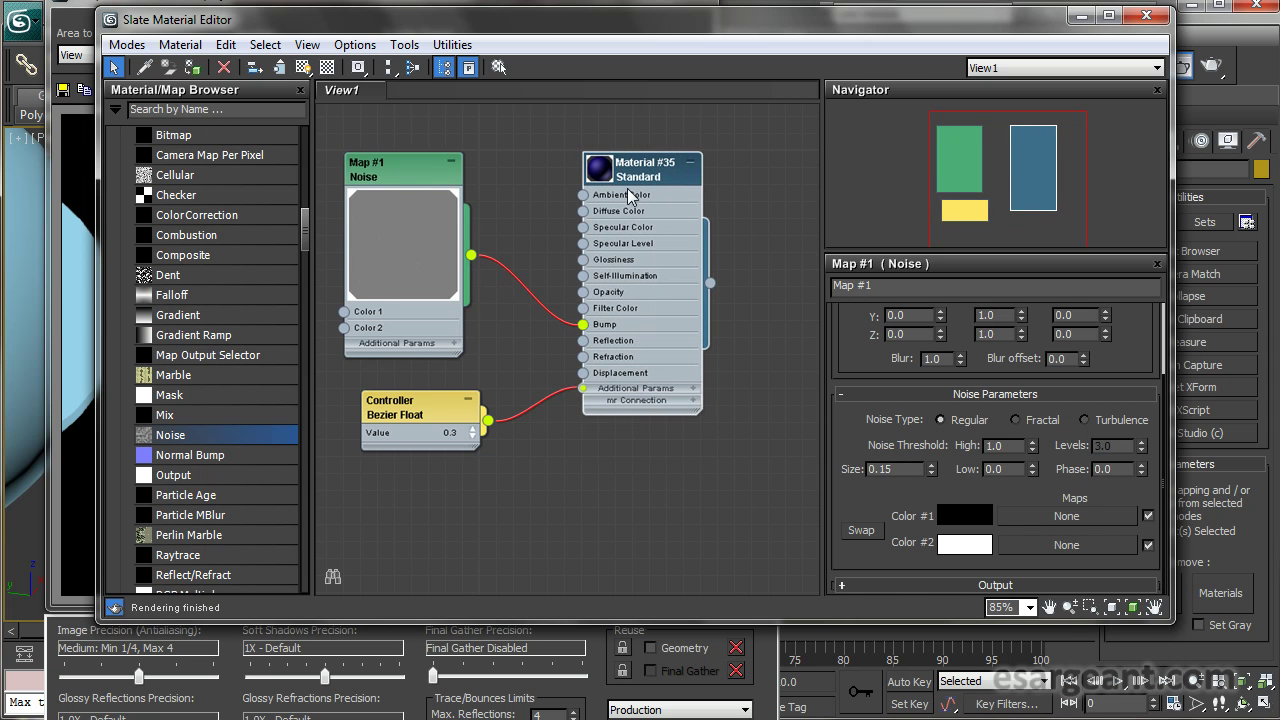
middle_click_drag(508, 191, 548, 205)
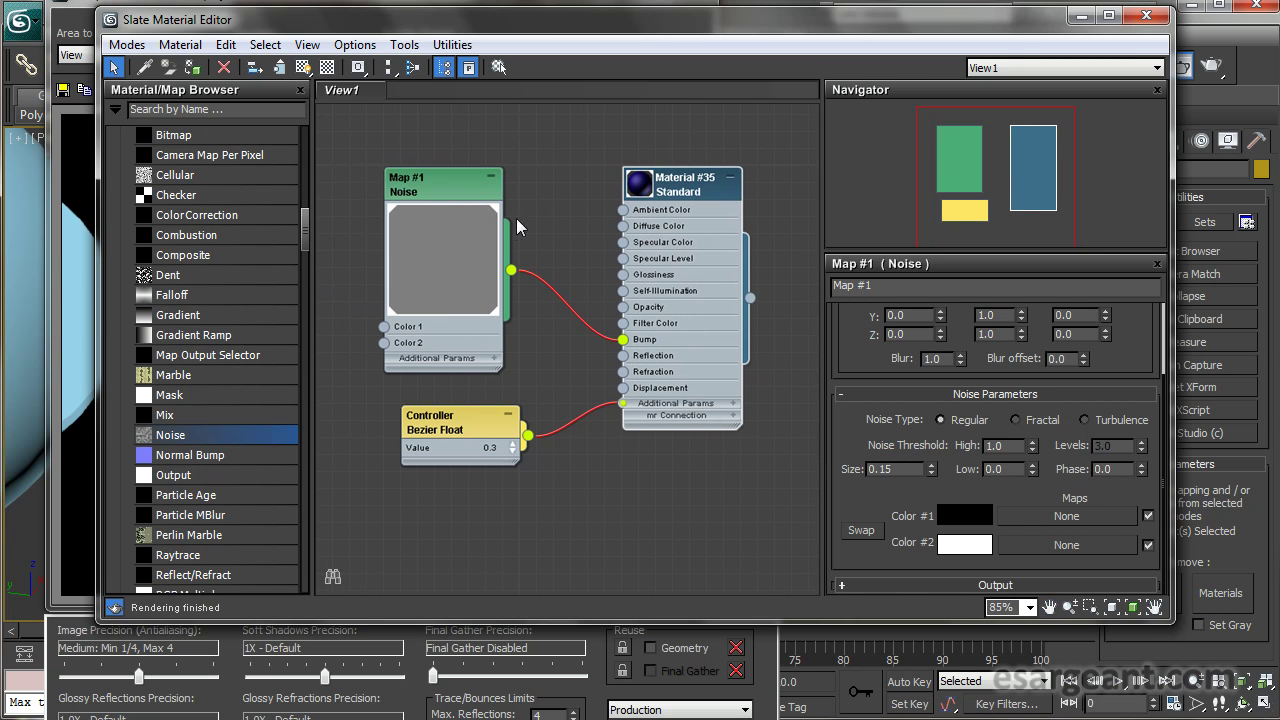
left_click_drag(303, 224, 305, 143)
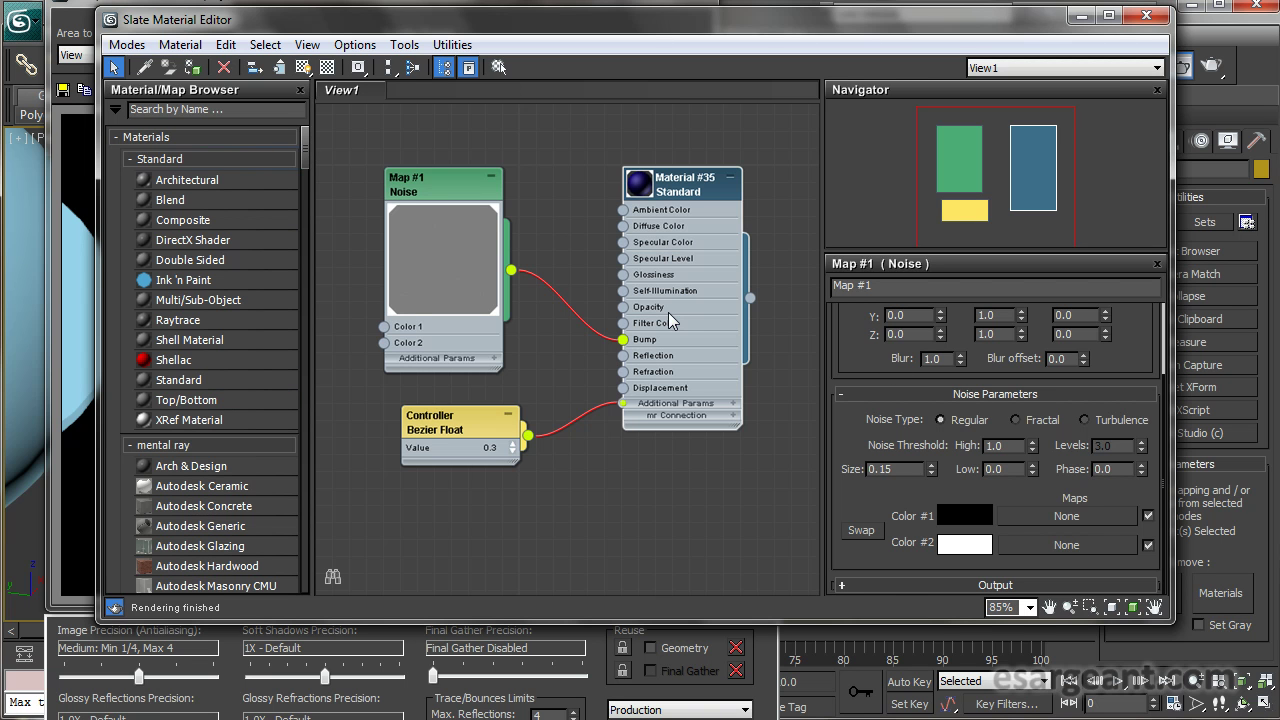
left_click_drag(431, 186, 423, 186)
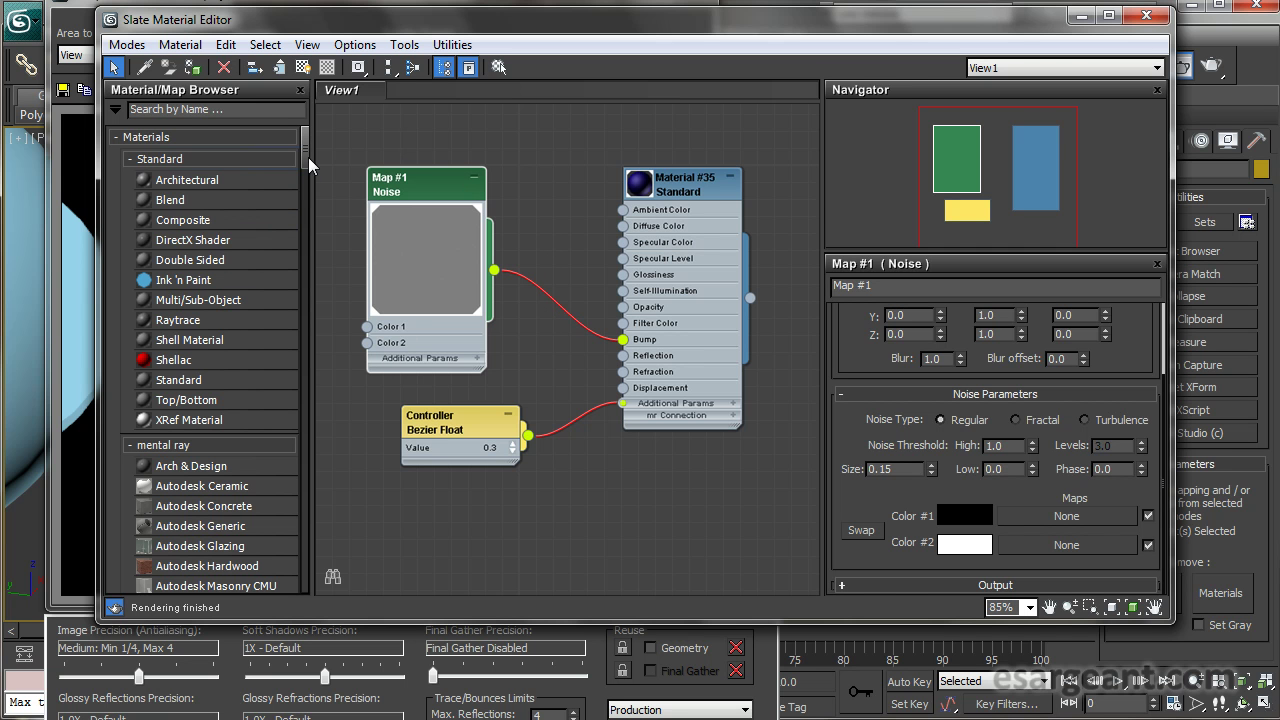
mouse_move(306, 148)
left_mouse_down()
mouse_move(307, 188)
mouse_move(308, 143)
left_mouse_up()
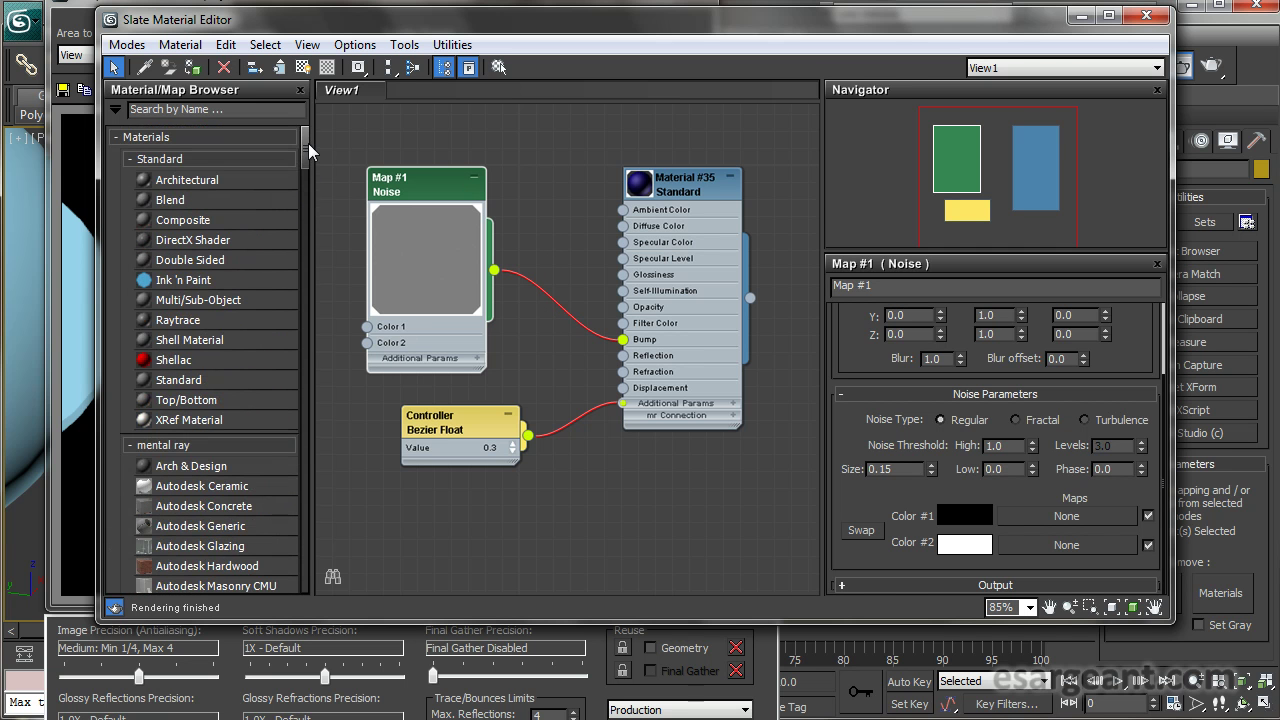